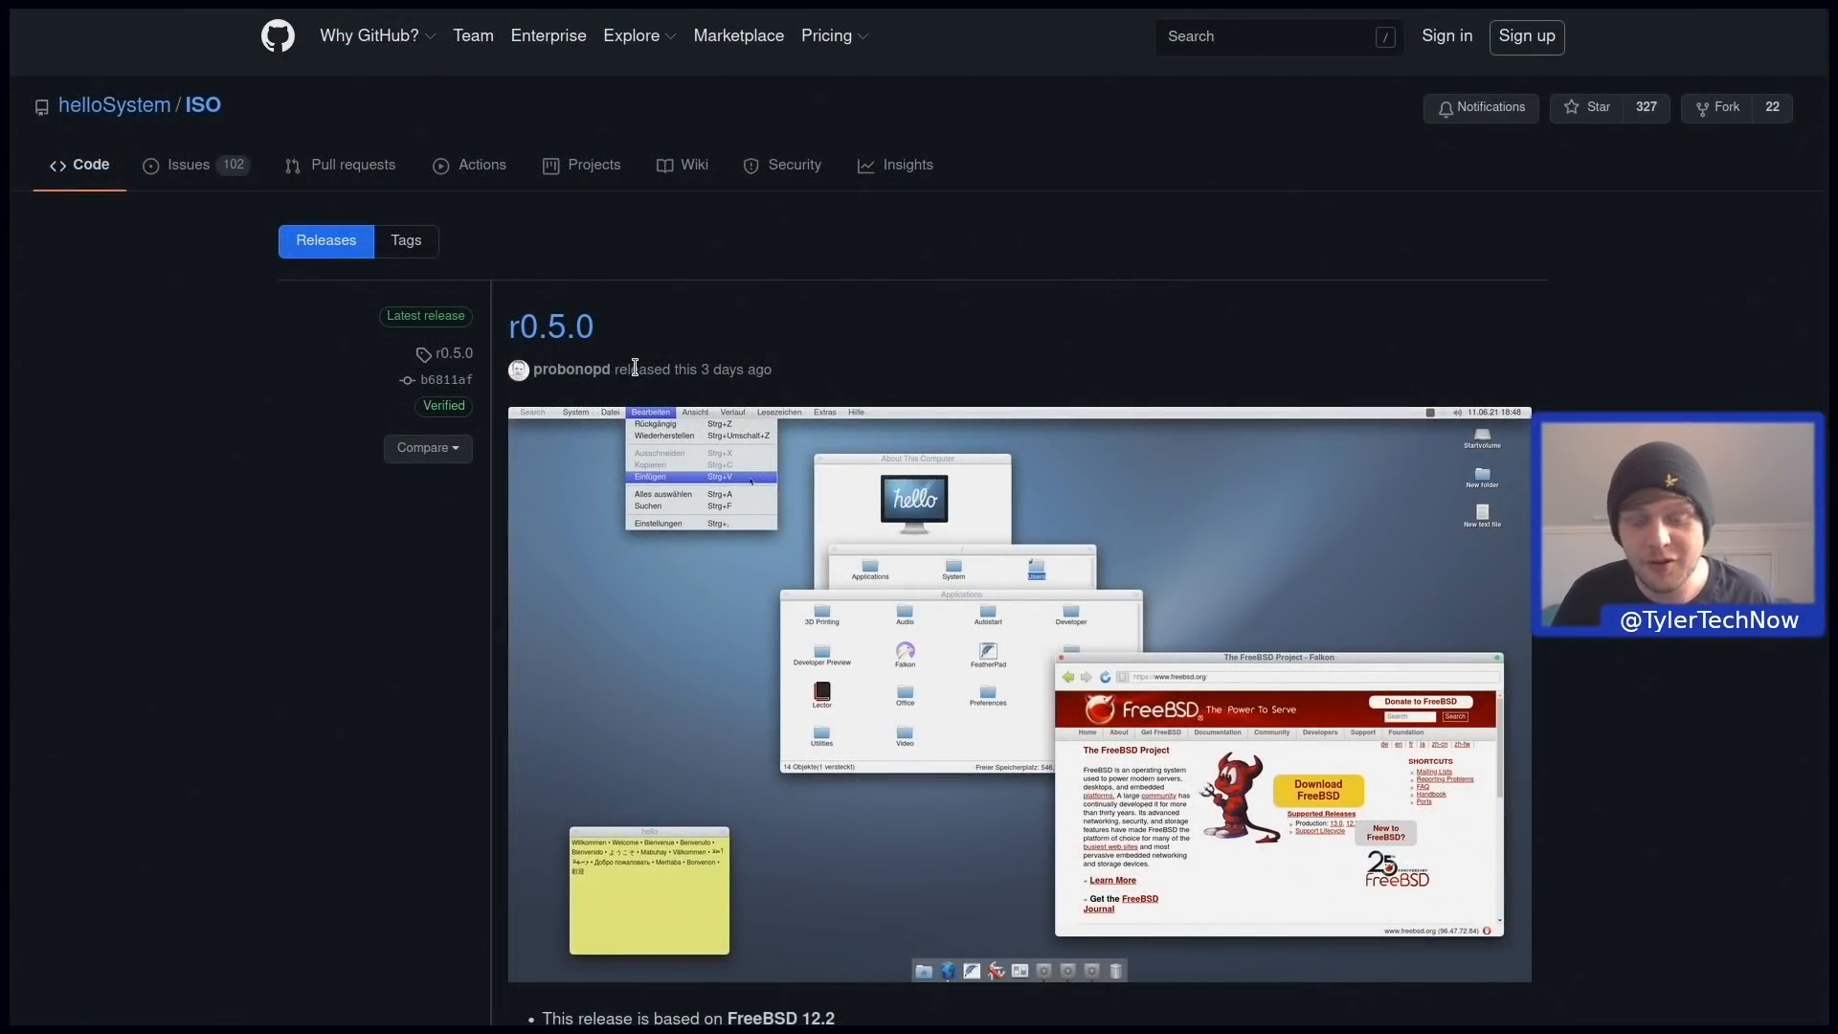
Scroll the r0.5.0 release notes down to the Known issues and Assets section.
{"action": "scroll", "coordinate": [698, 637], "scroll_direction": "down", "scroll_amount": 14}
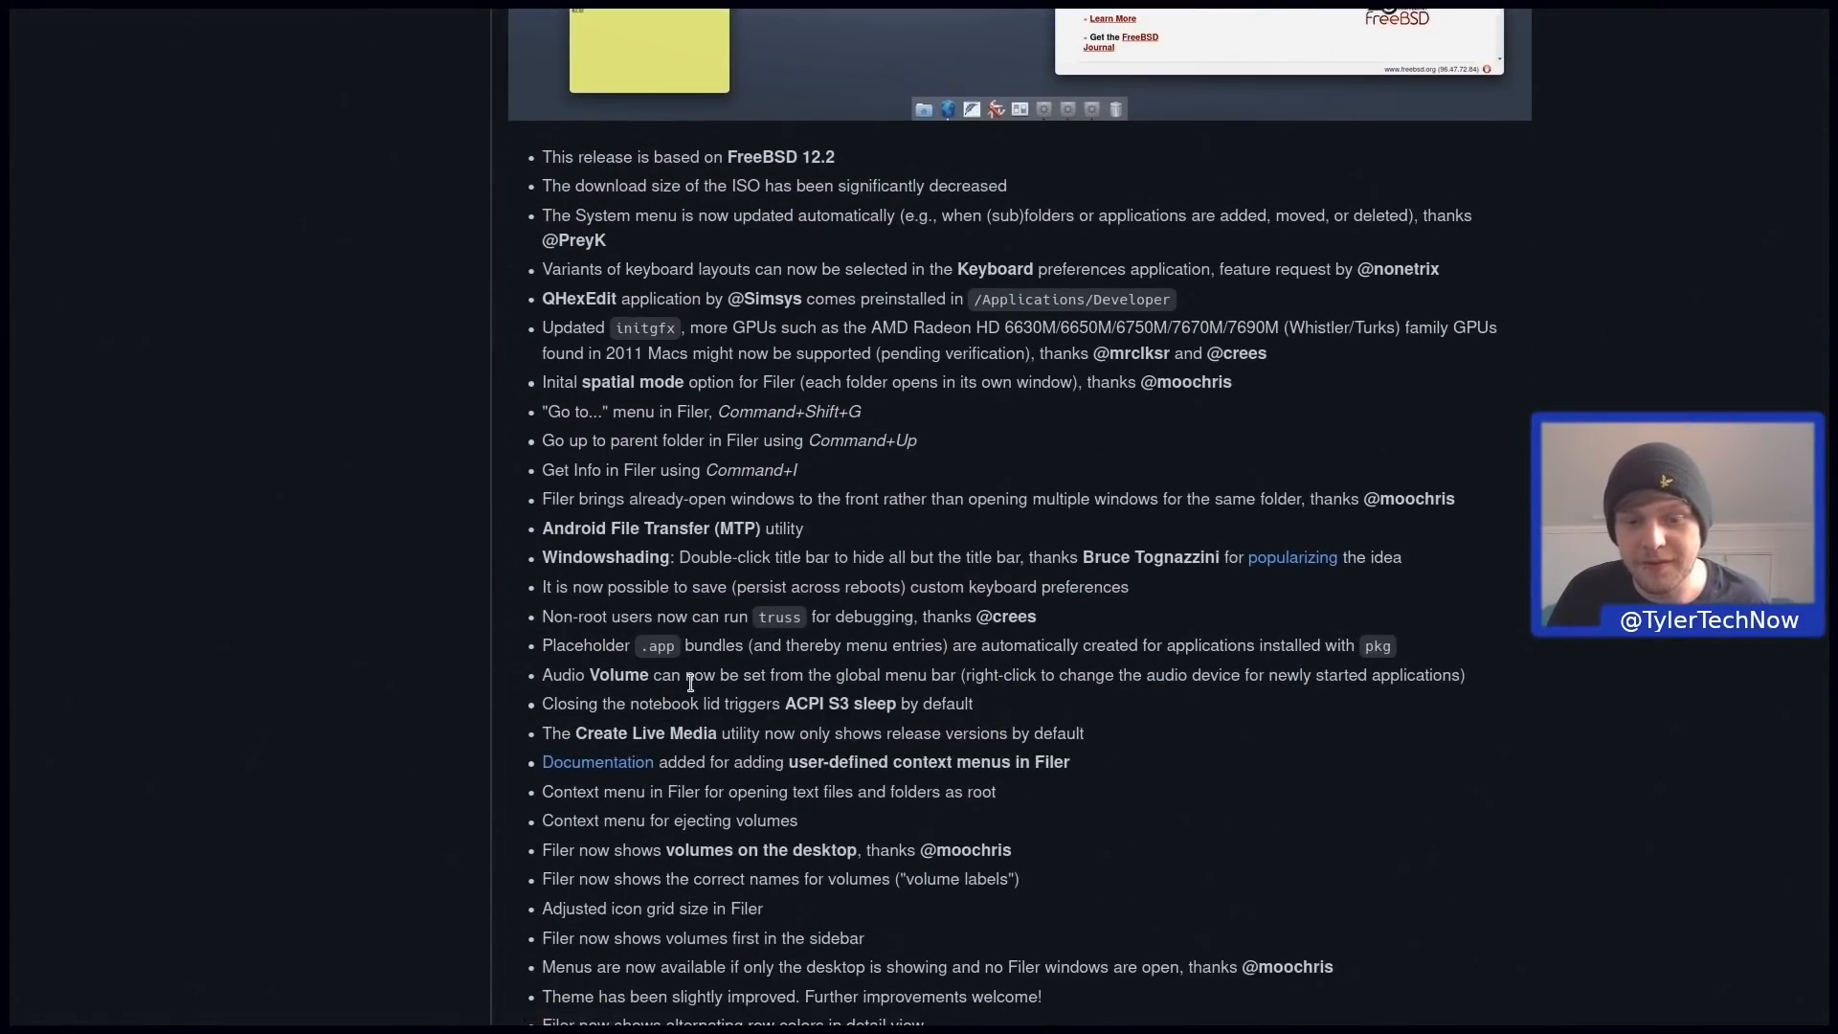
{"action": "scroll", "coordinate": [698, 685], "scroll_direction": "down", "scroll_amount": 13}
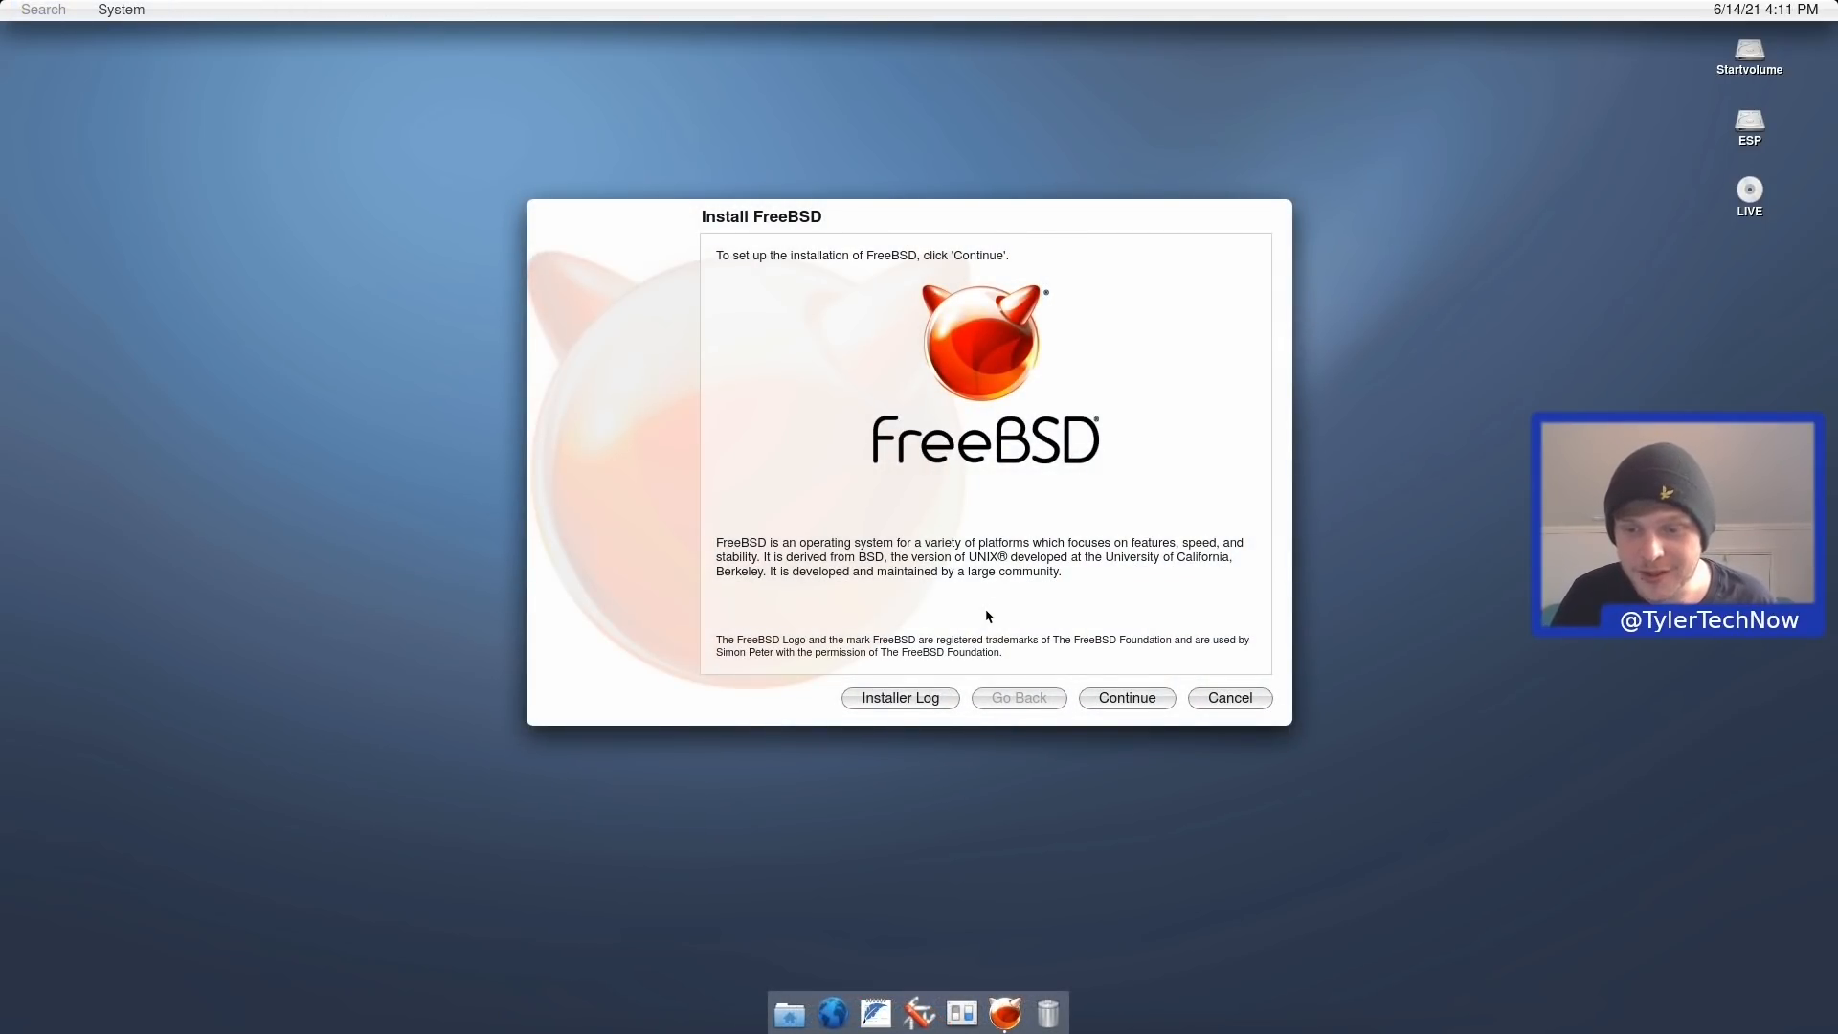
Accept the FreeBSD licence and choose the DREVO X1 SSD on ada0, agreeing to erase it.
{"action": "left_click", "coordinate": [1118, 697]}
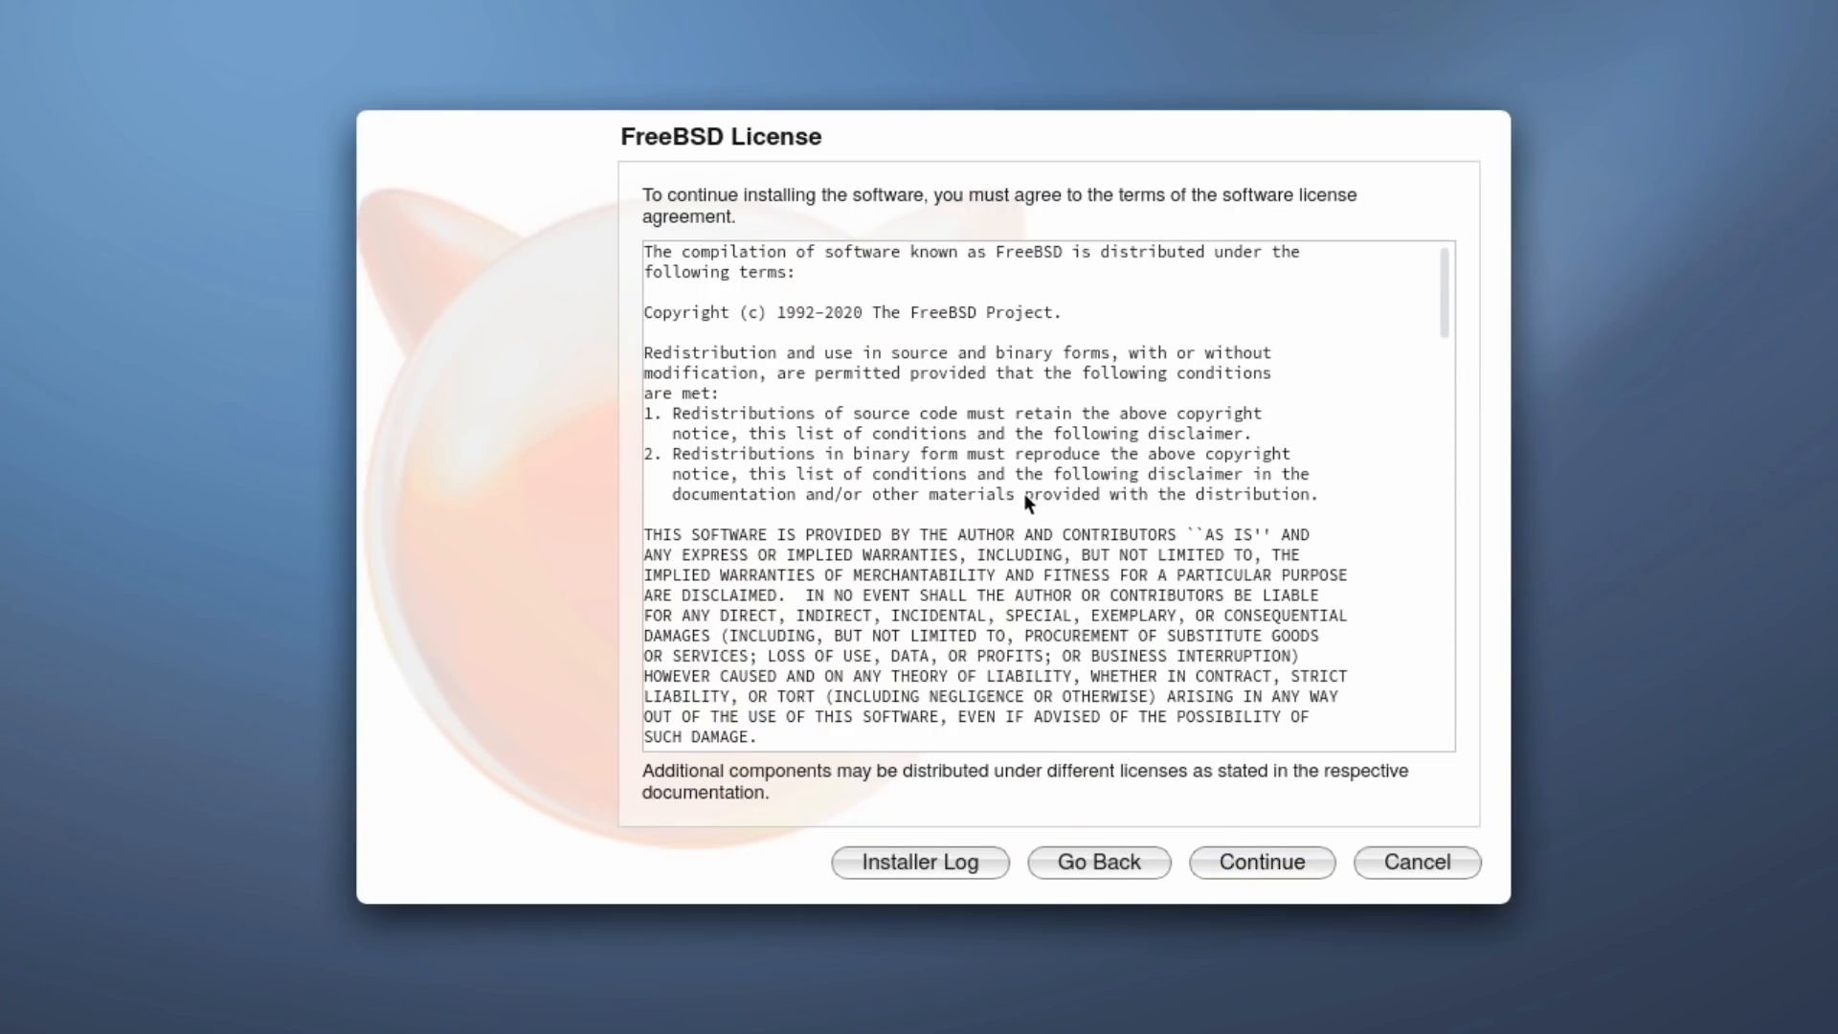
{"action": "scroll", "coordinate": [1024, 492], "scroll_direction": "down", "scroll_amount": 15}
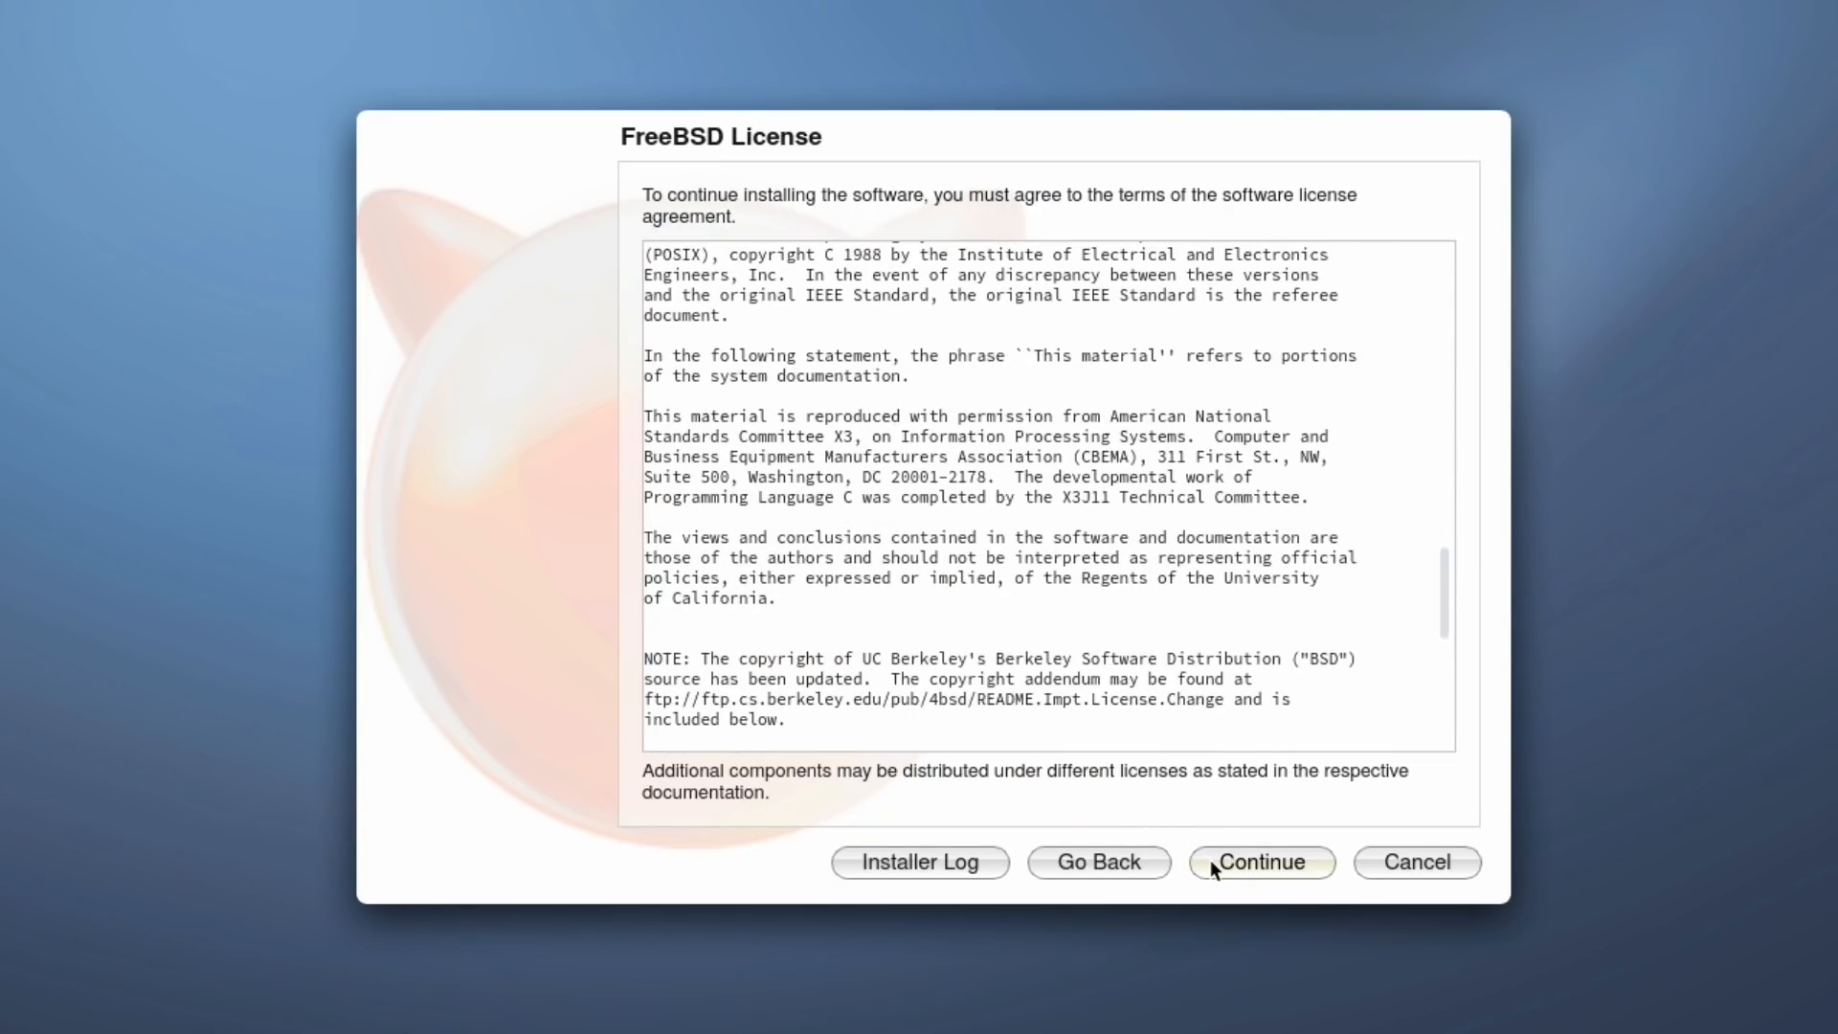
{"action": "left_click", "coordinate": [1210, 867]}
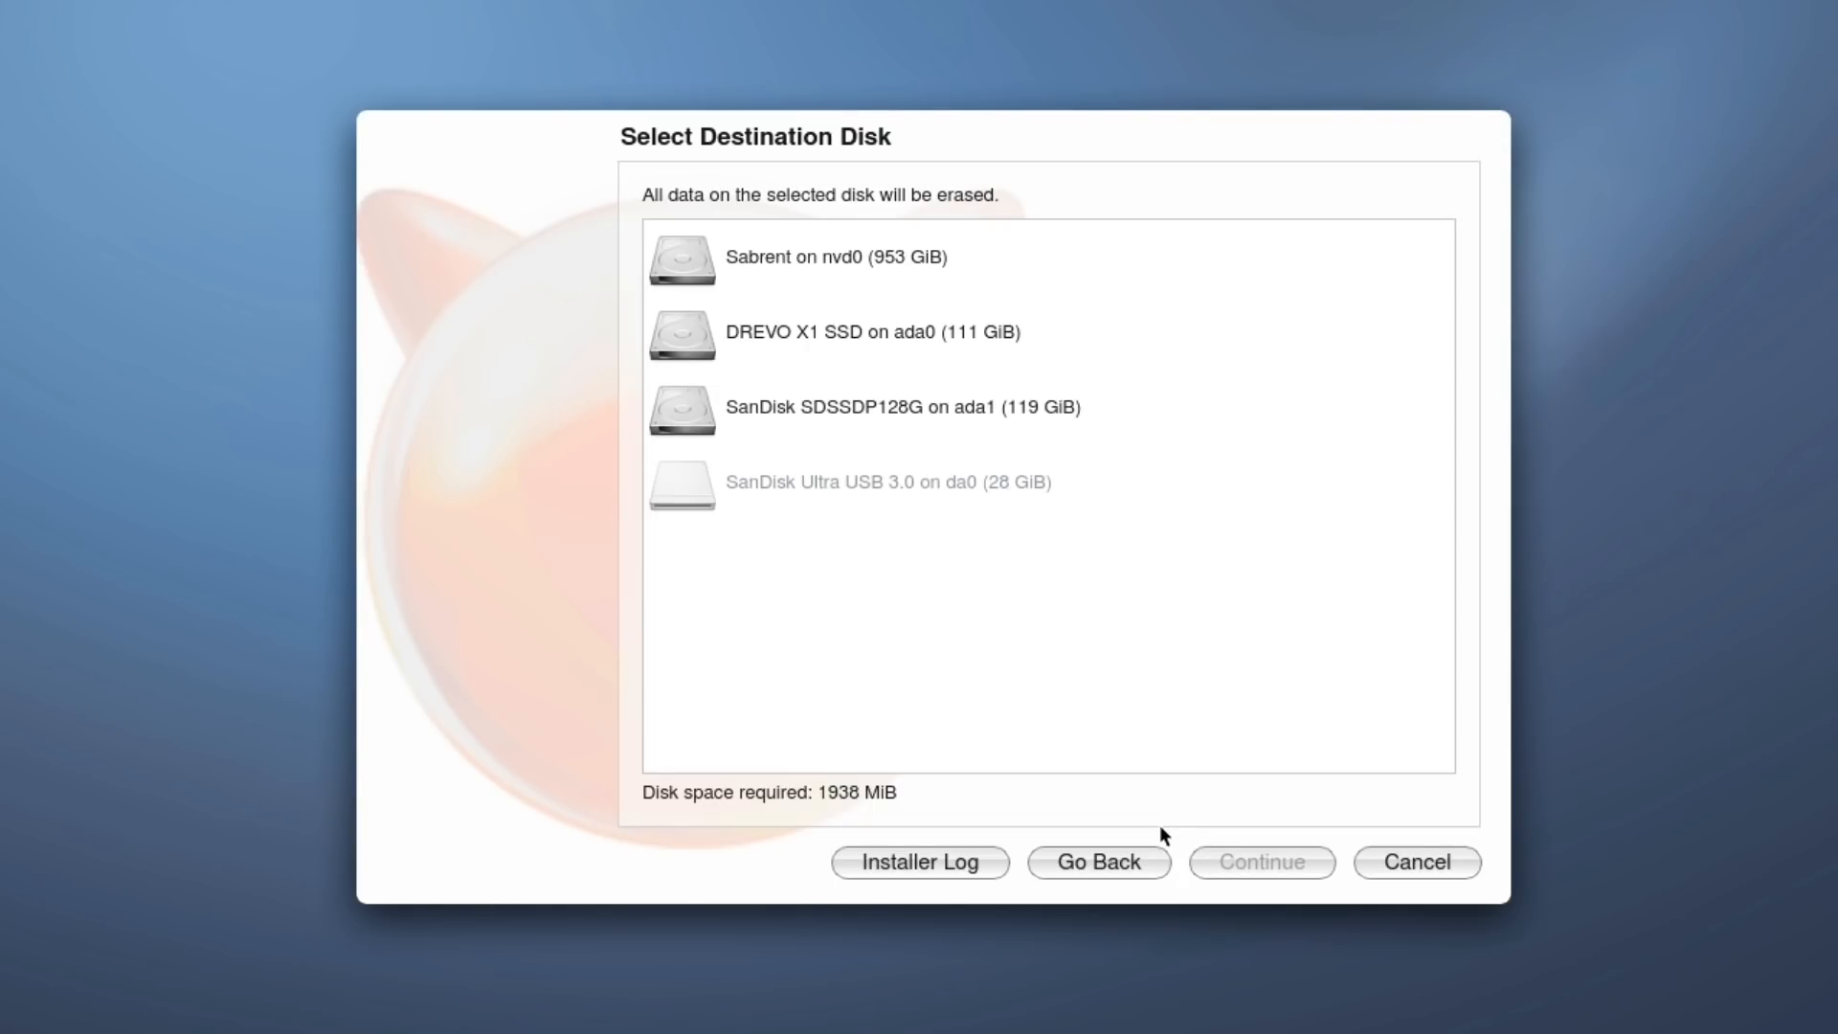
{"action": "left_click", "coordinate": [854, 348]}
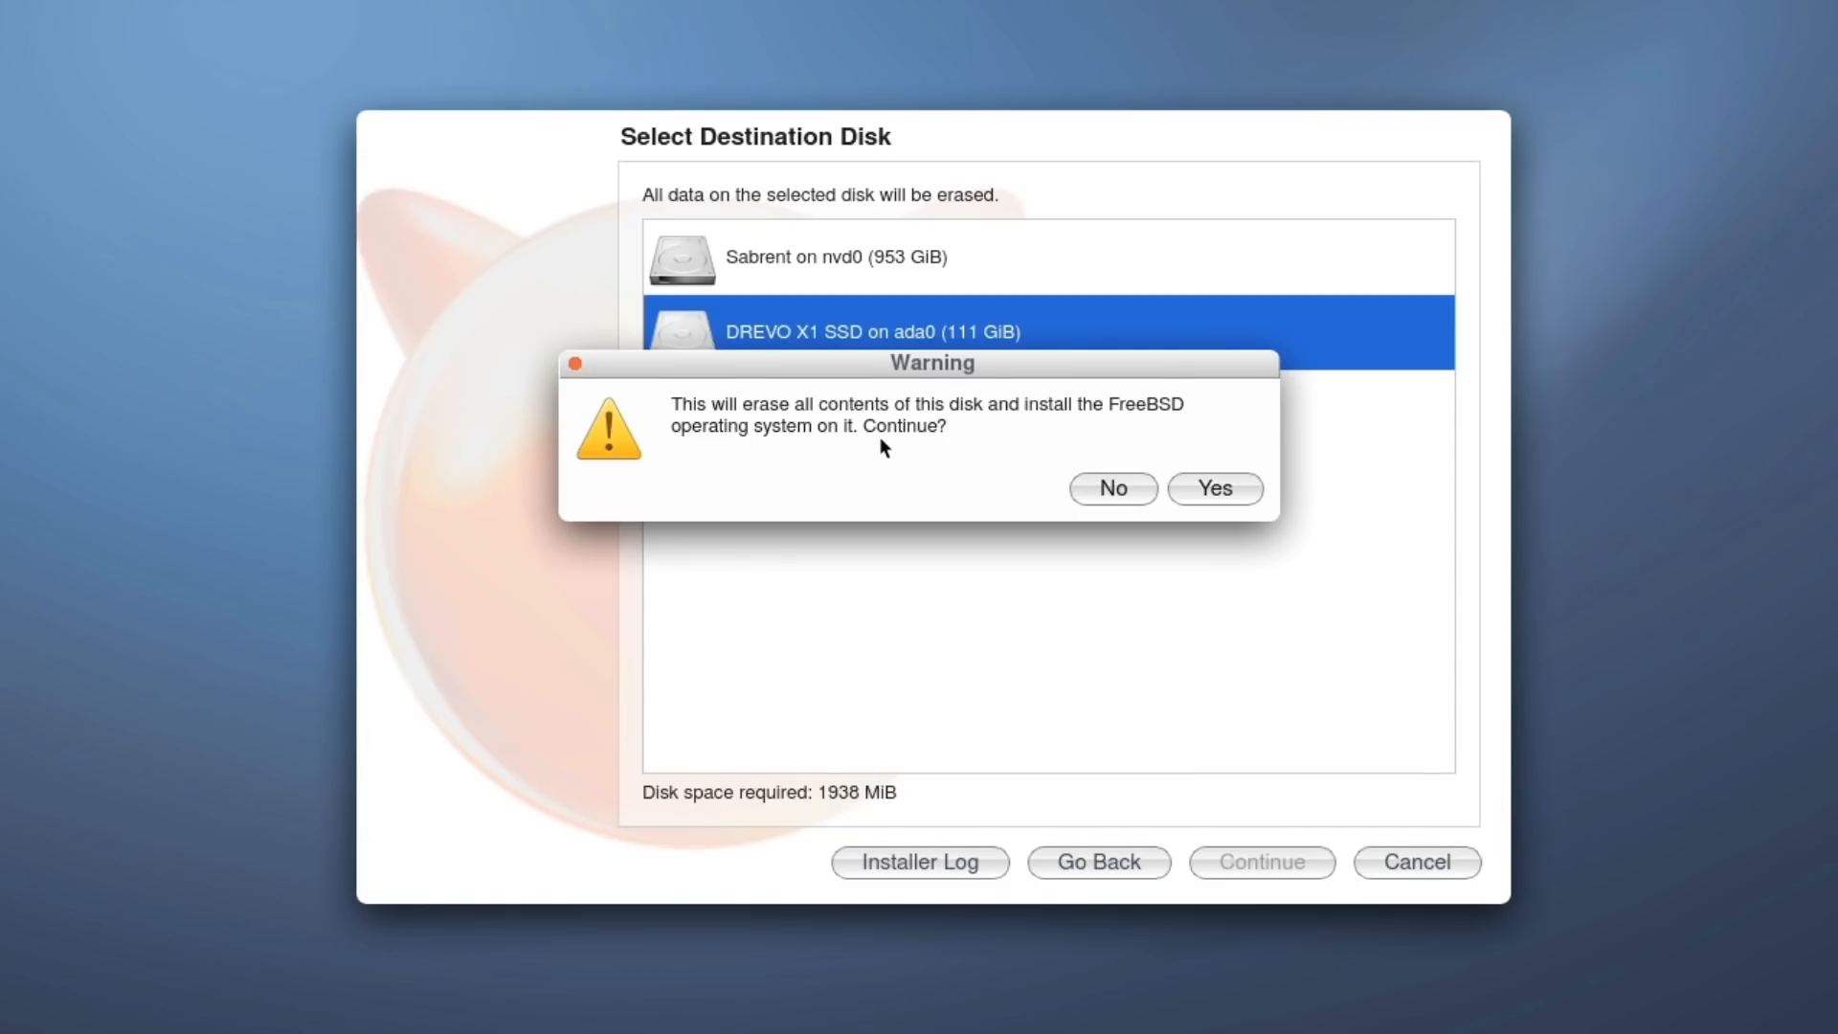
{"action": "left_click", "coordinate": [1240, 487]}
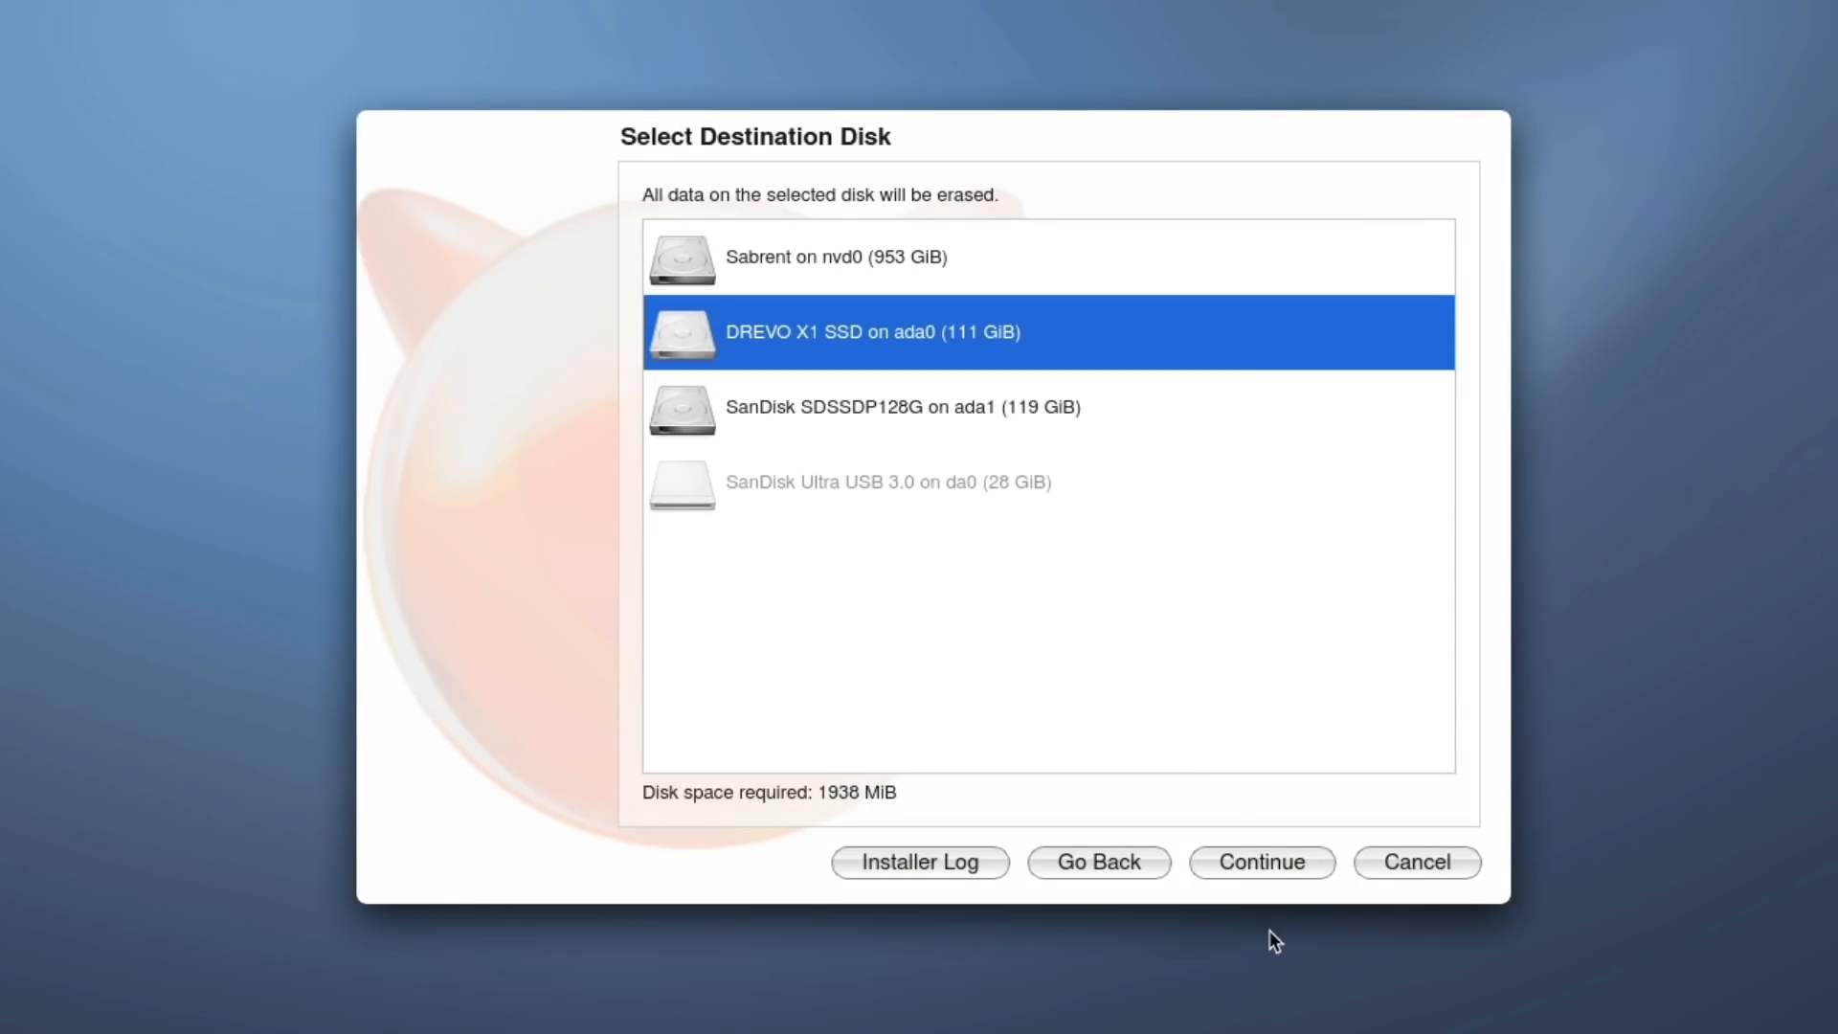
Enter the user's full name and password twice, and set the computer name to hello.
{"action": "left_click", "coordinate": [1274, 861]}
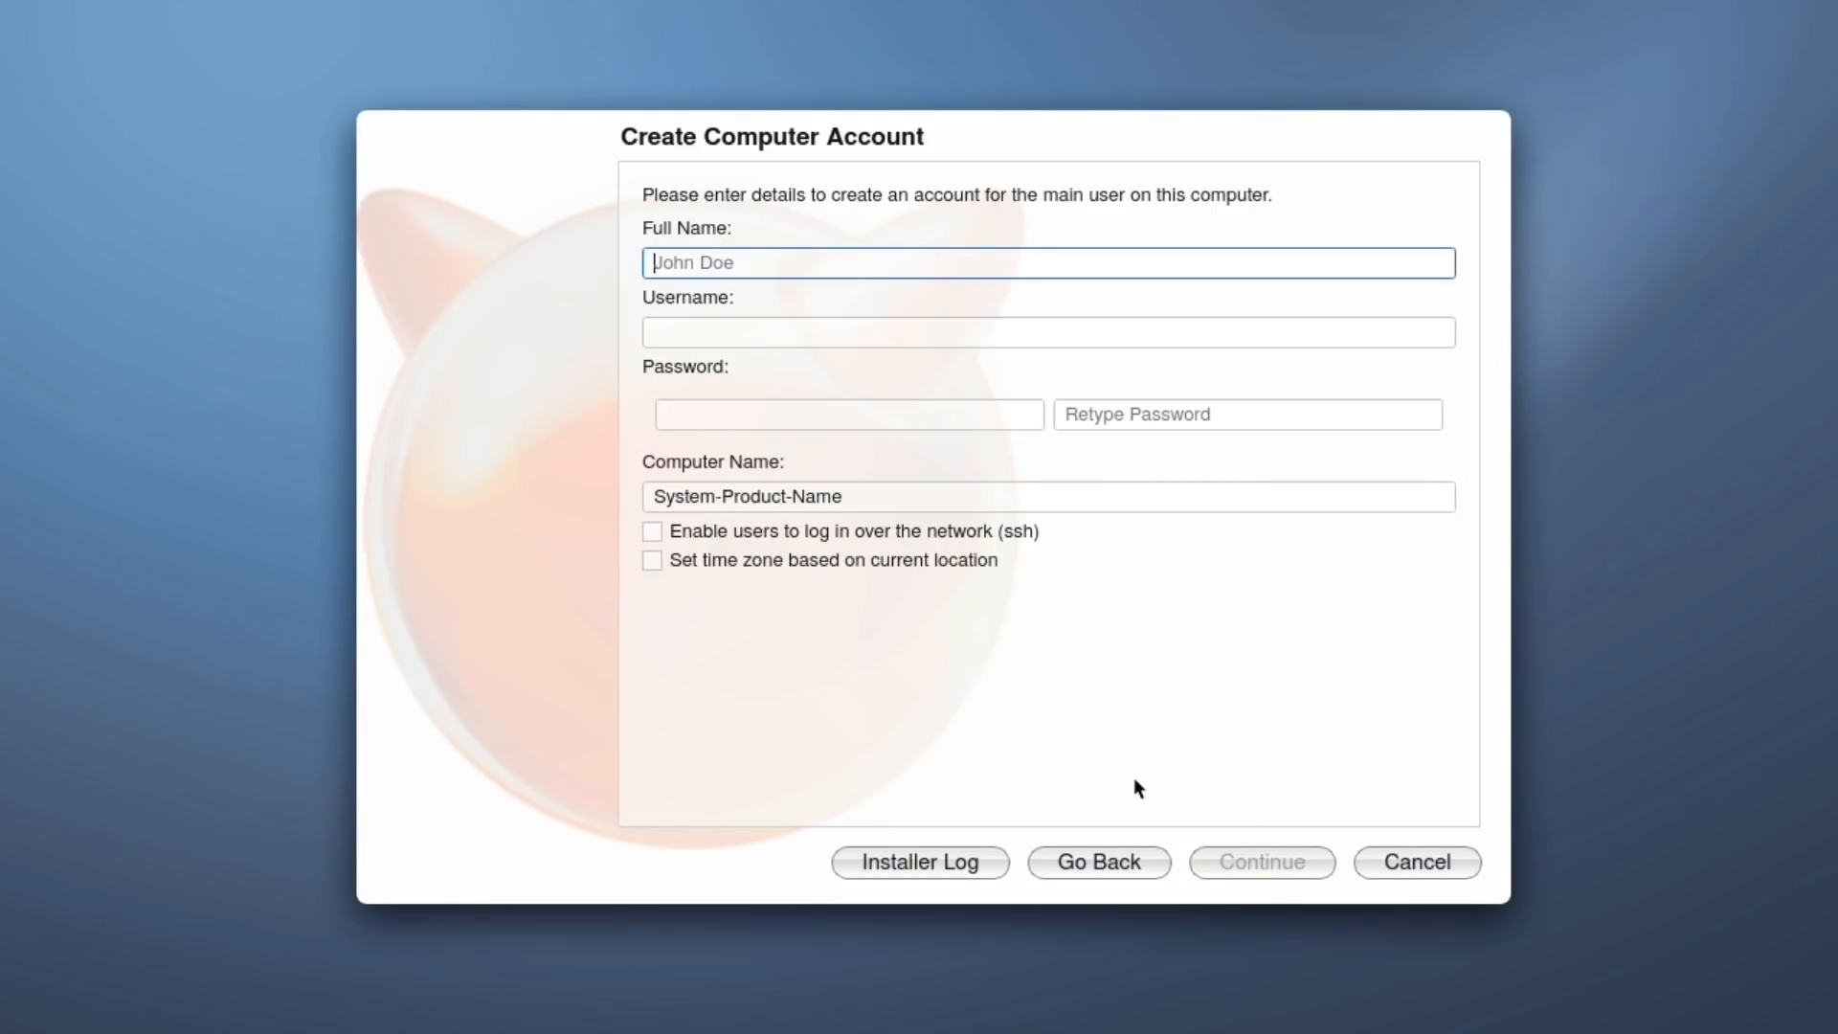
{"action": "type", "text": "t"}
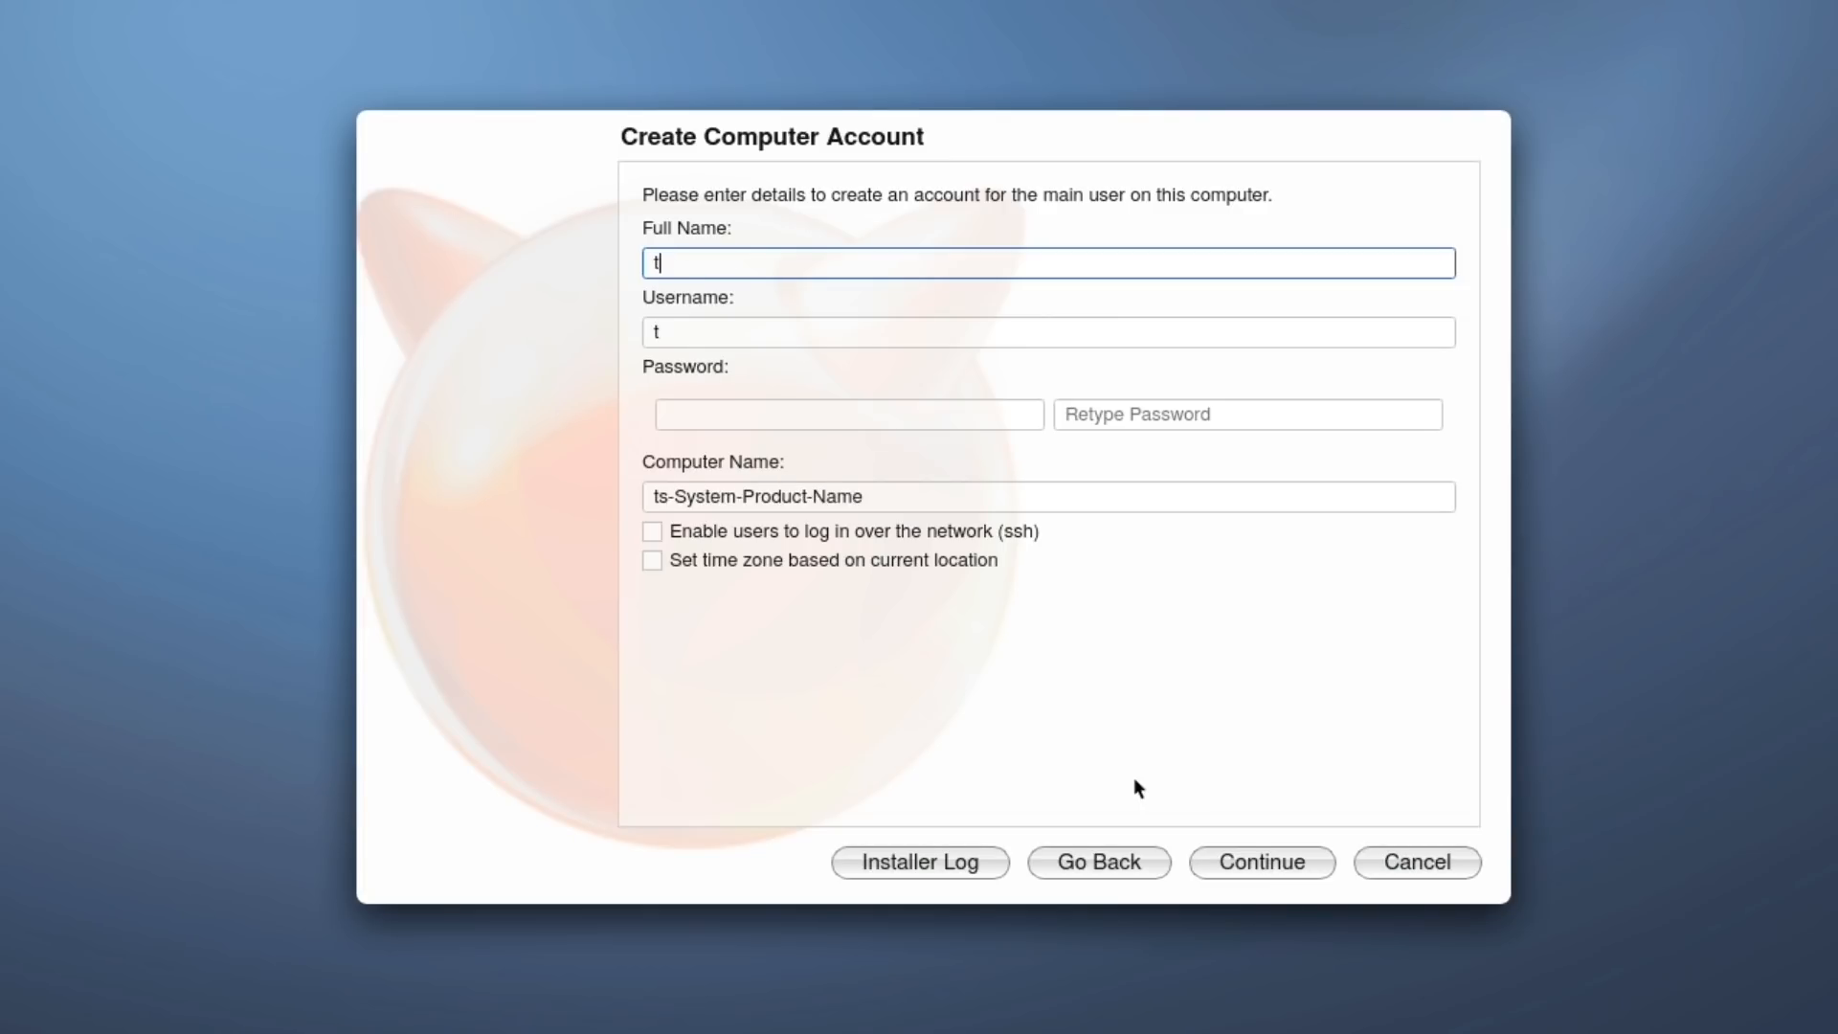
{"action": "type", "text": "yler"}
{"action": "key", "text": "Tab"}
{"action": "key", "text": "Tab"}
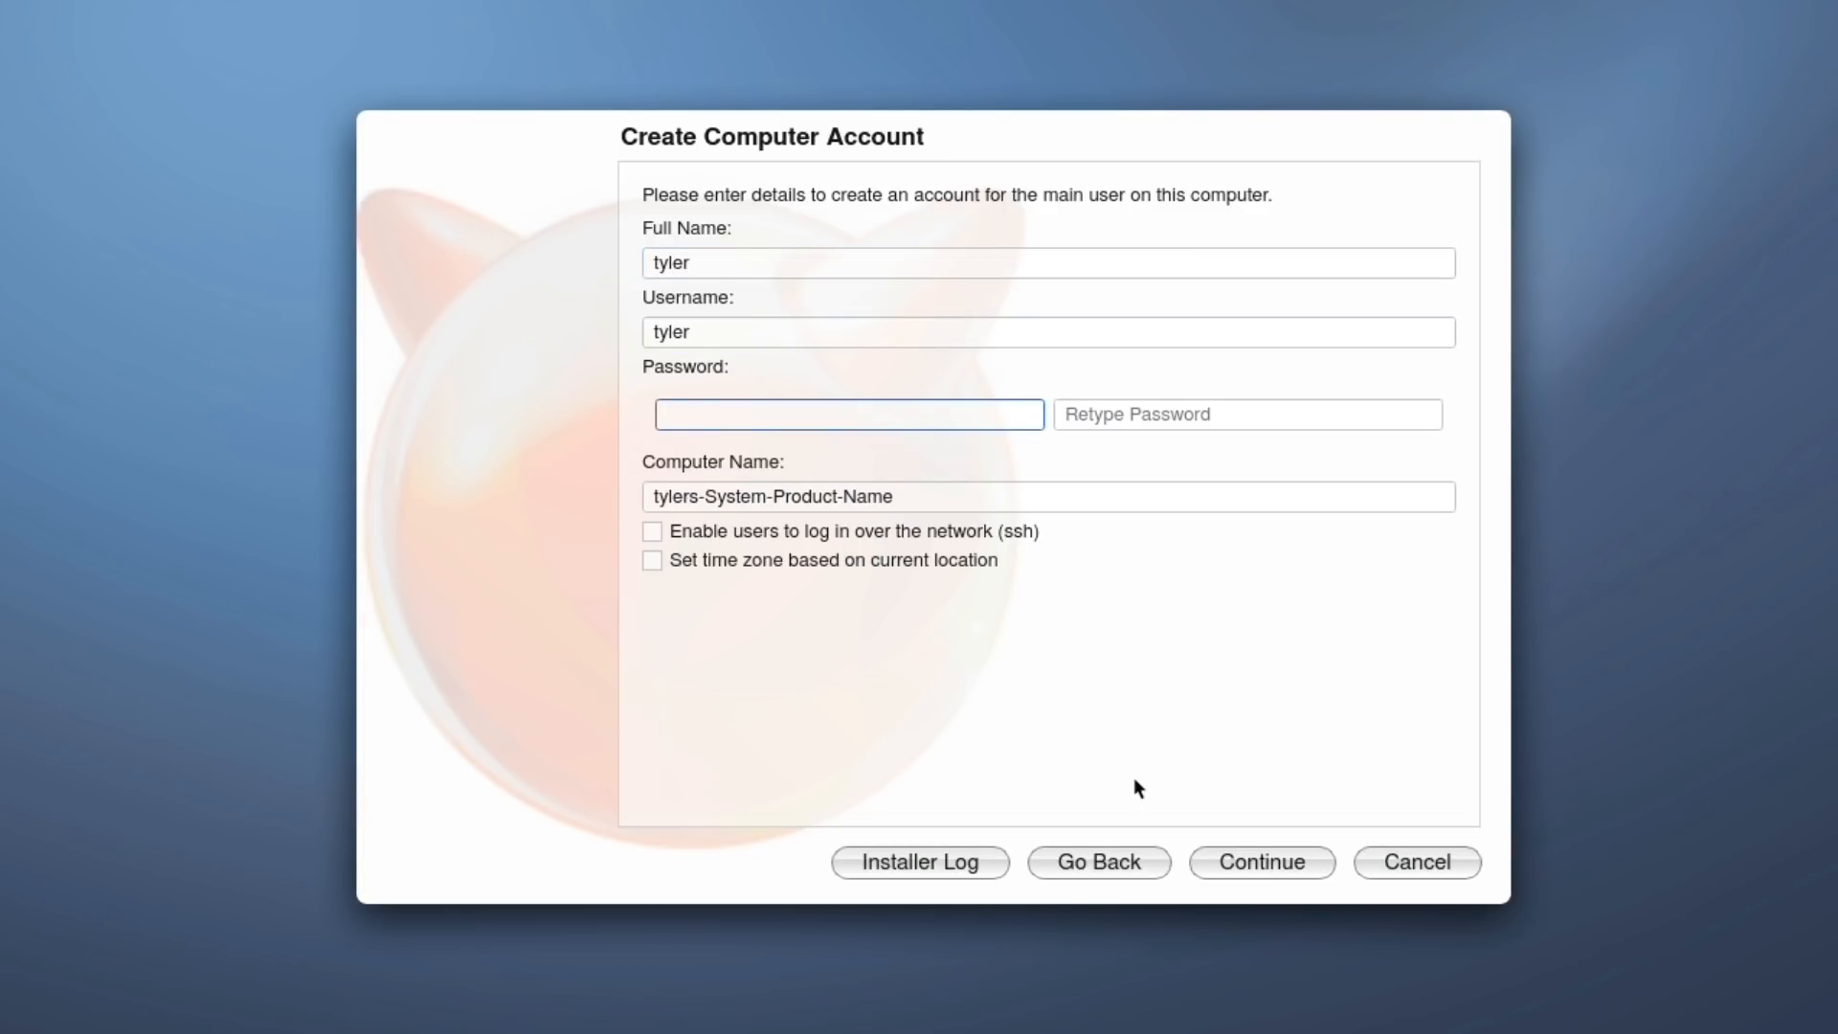
{"action": "type", "text": "123456789"}
{"action": "key", "text": "Tab"}
{"action": "type", "text": "1234567"}
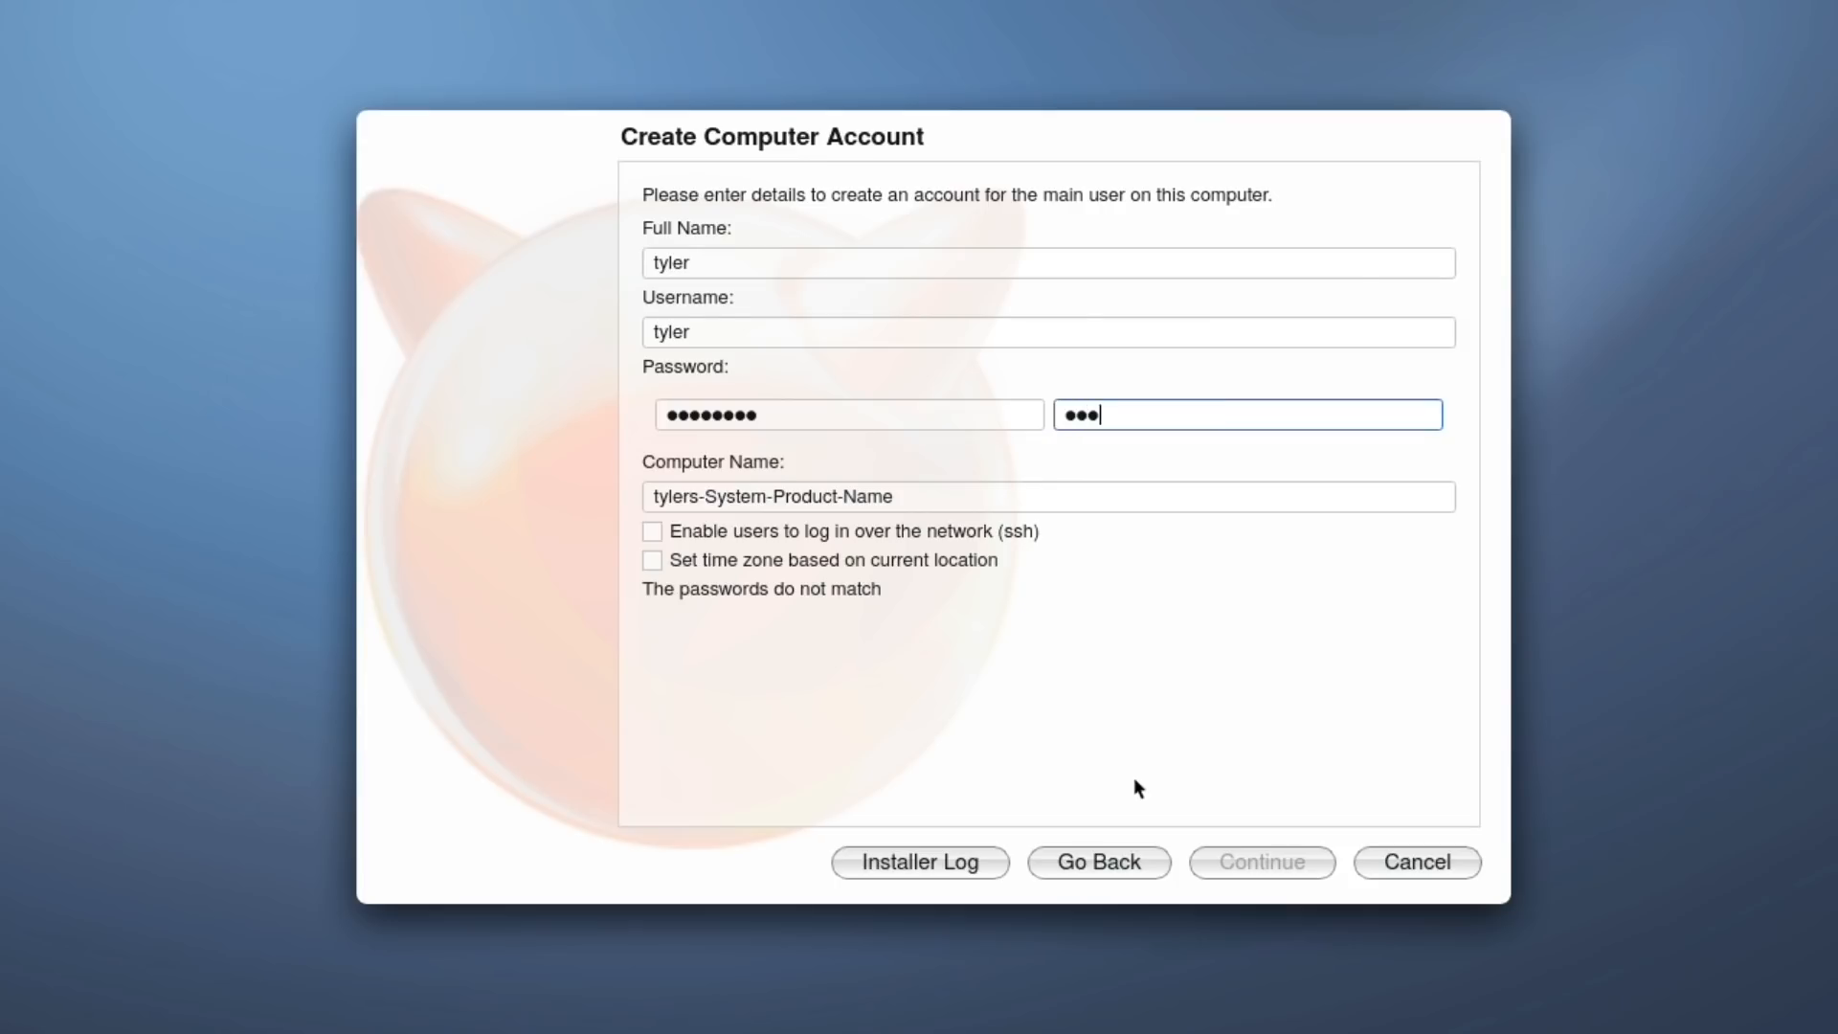
{"action": "type", "text": "89"}
{"action": "key", "text": "Tab"}
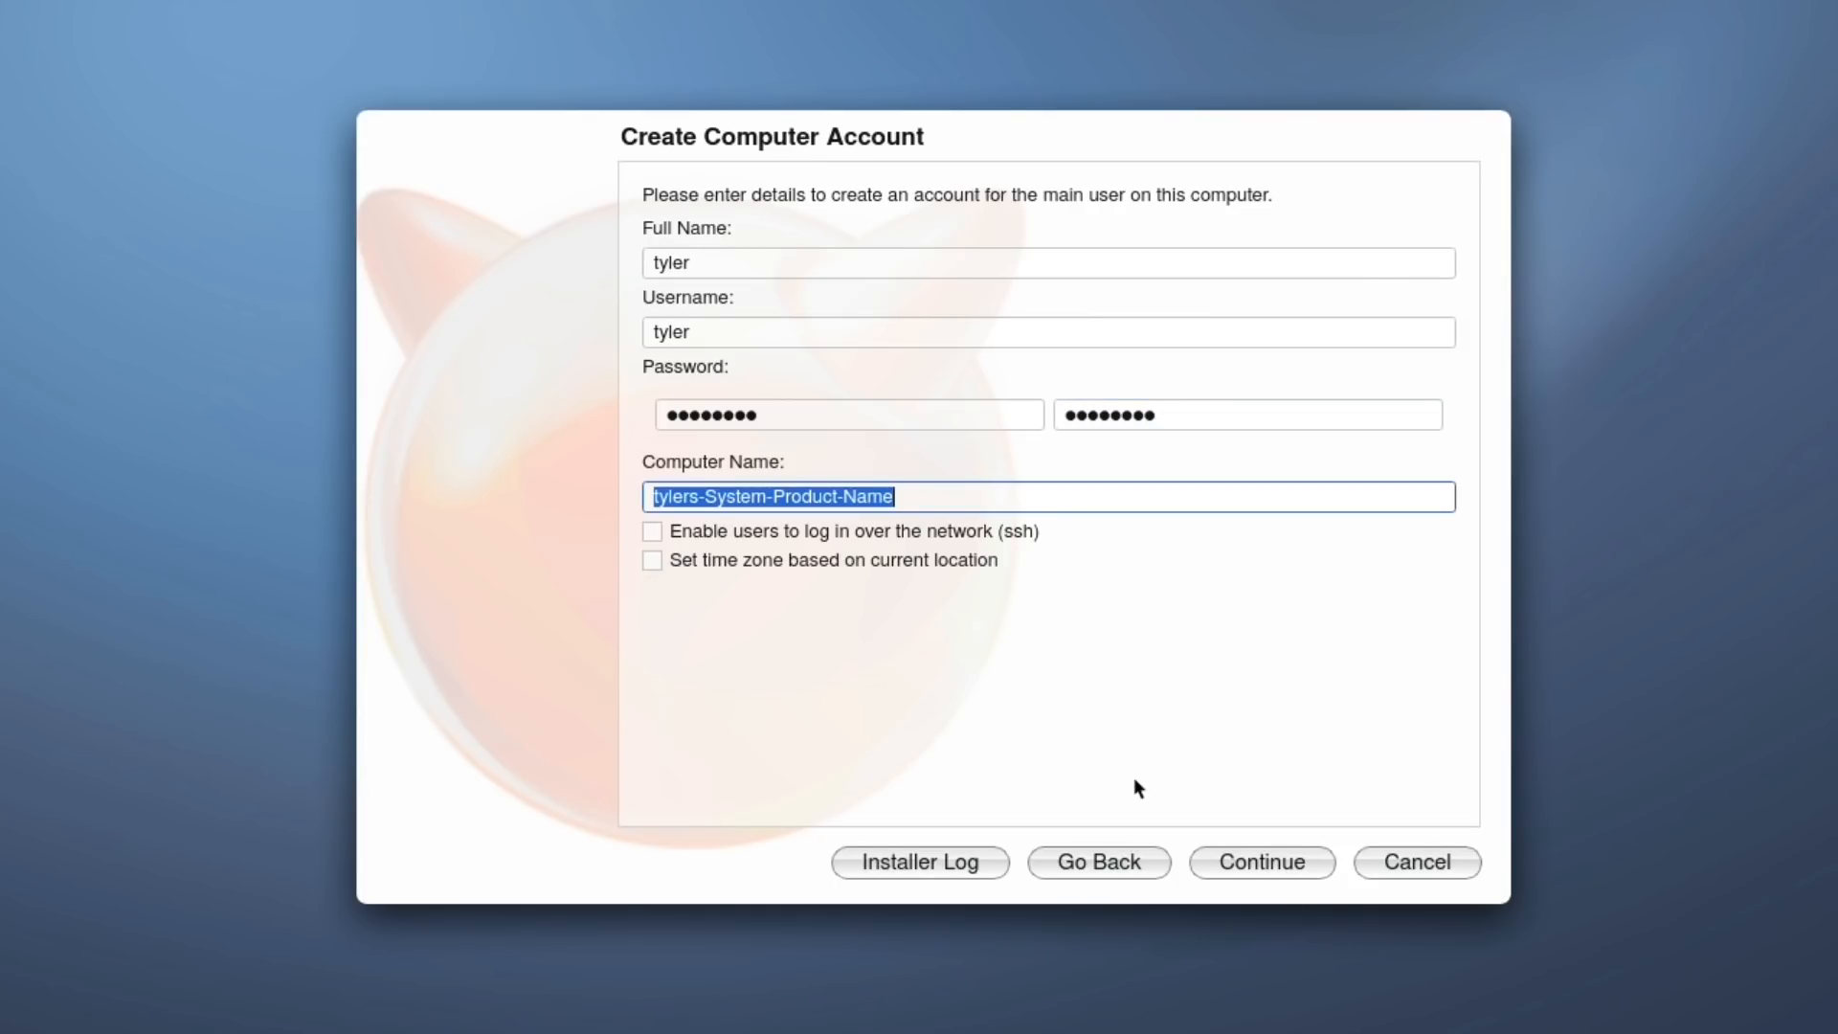
{"action": "type", "text": "hello"}
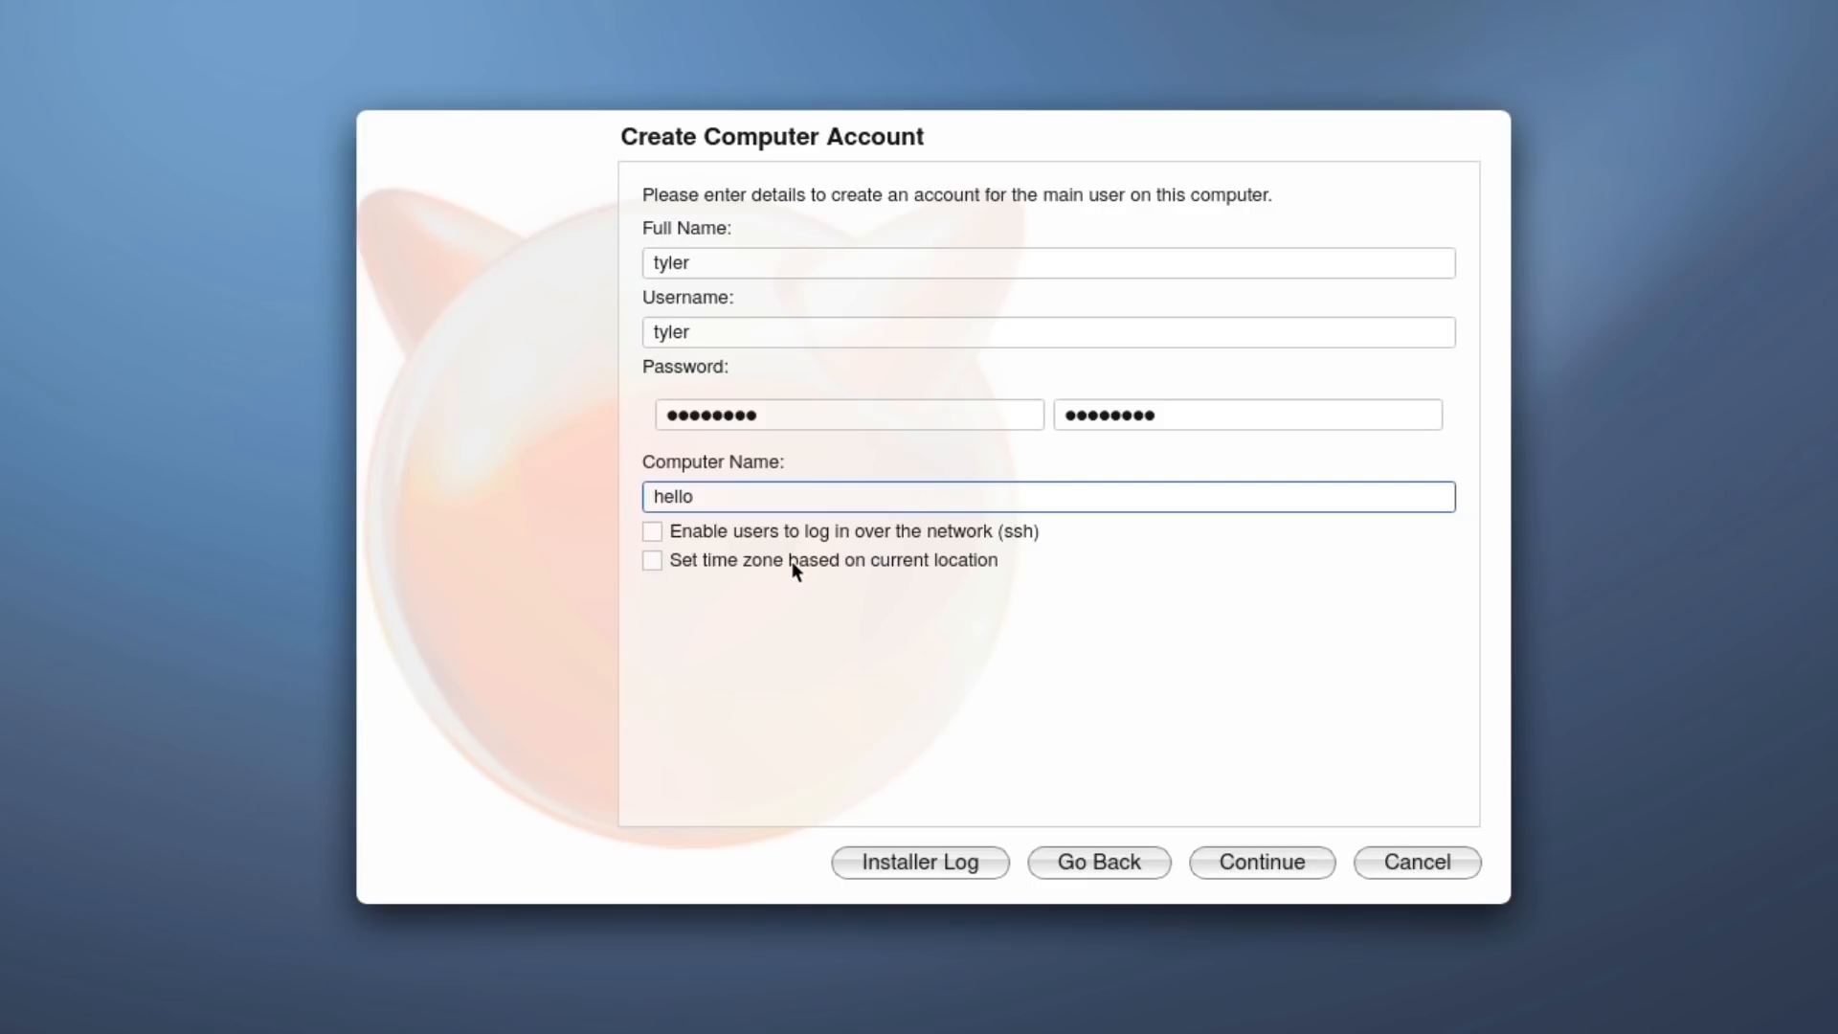
Enable SSH login, set the time zone from the current location, and start installing.
{"action": "left_click", "coordinate": [720, 533]}
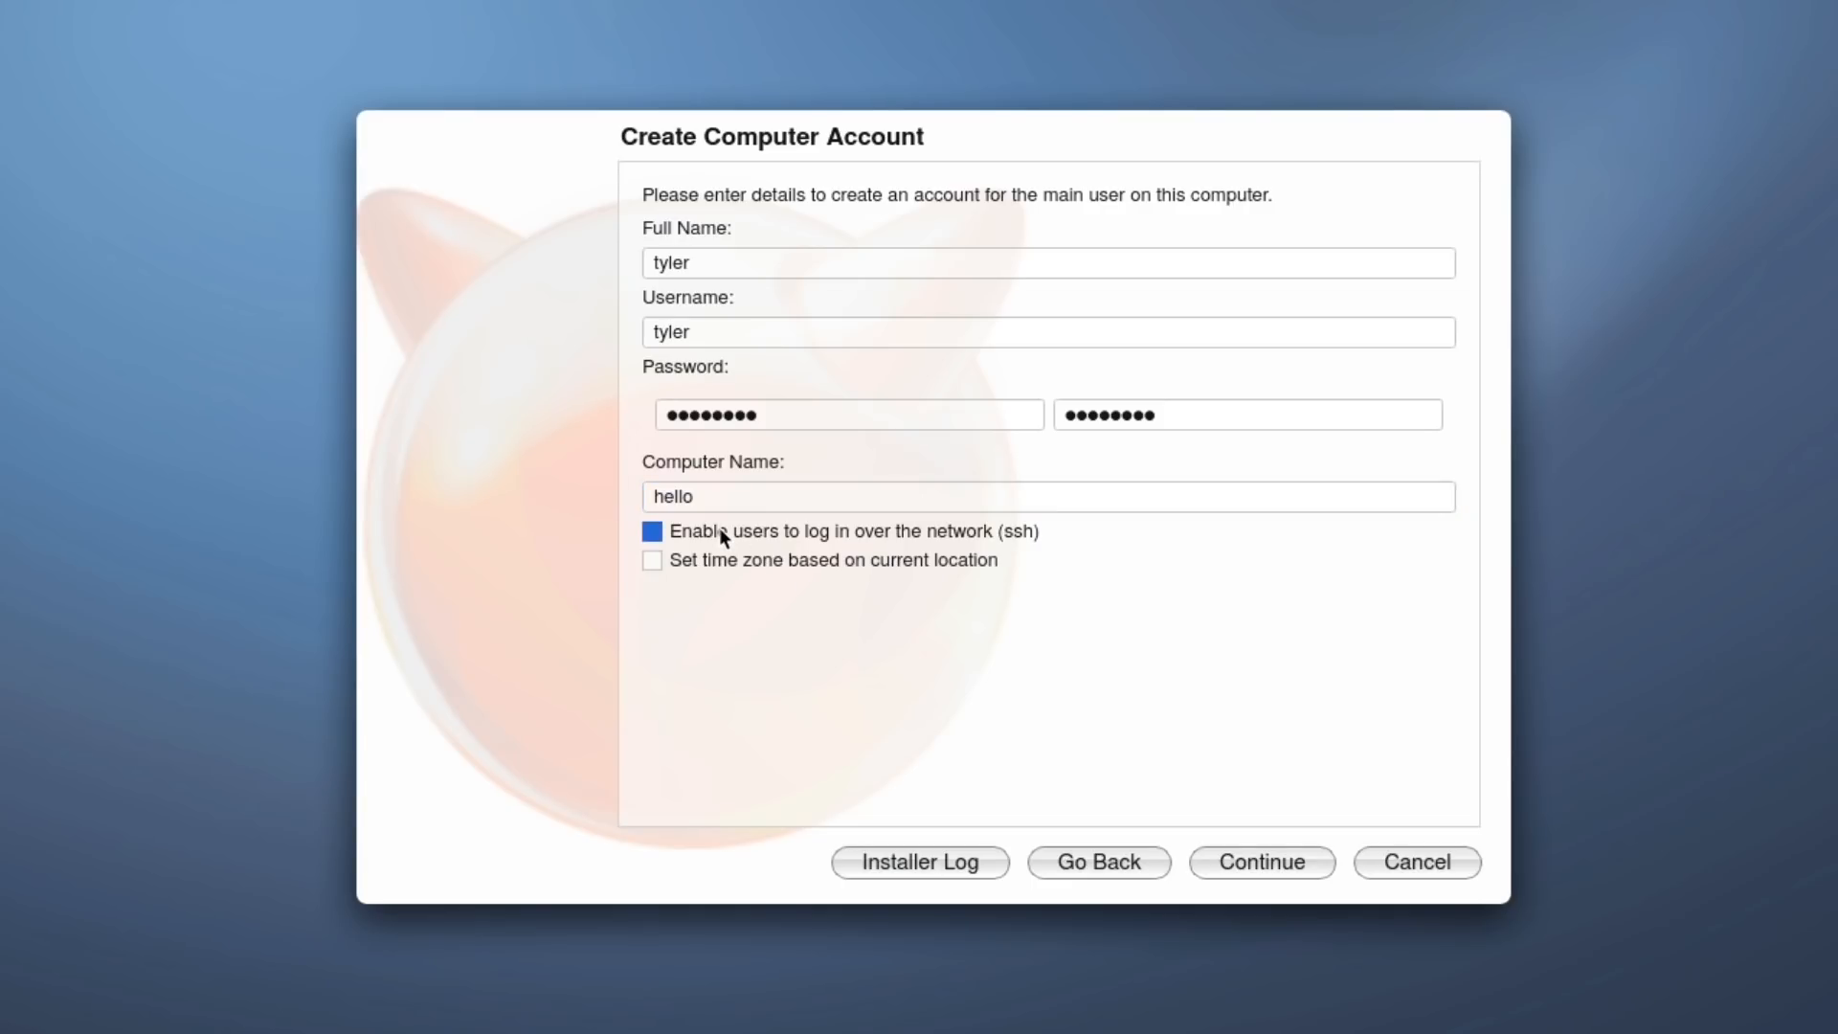
{"action": "left_click", "coordinate": [747, 595]}
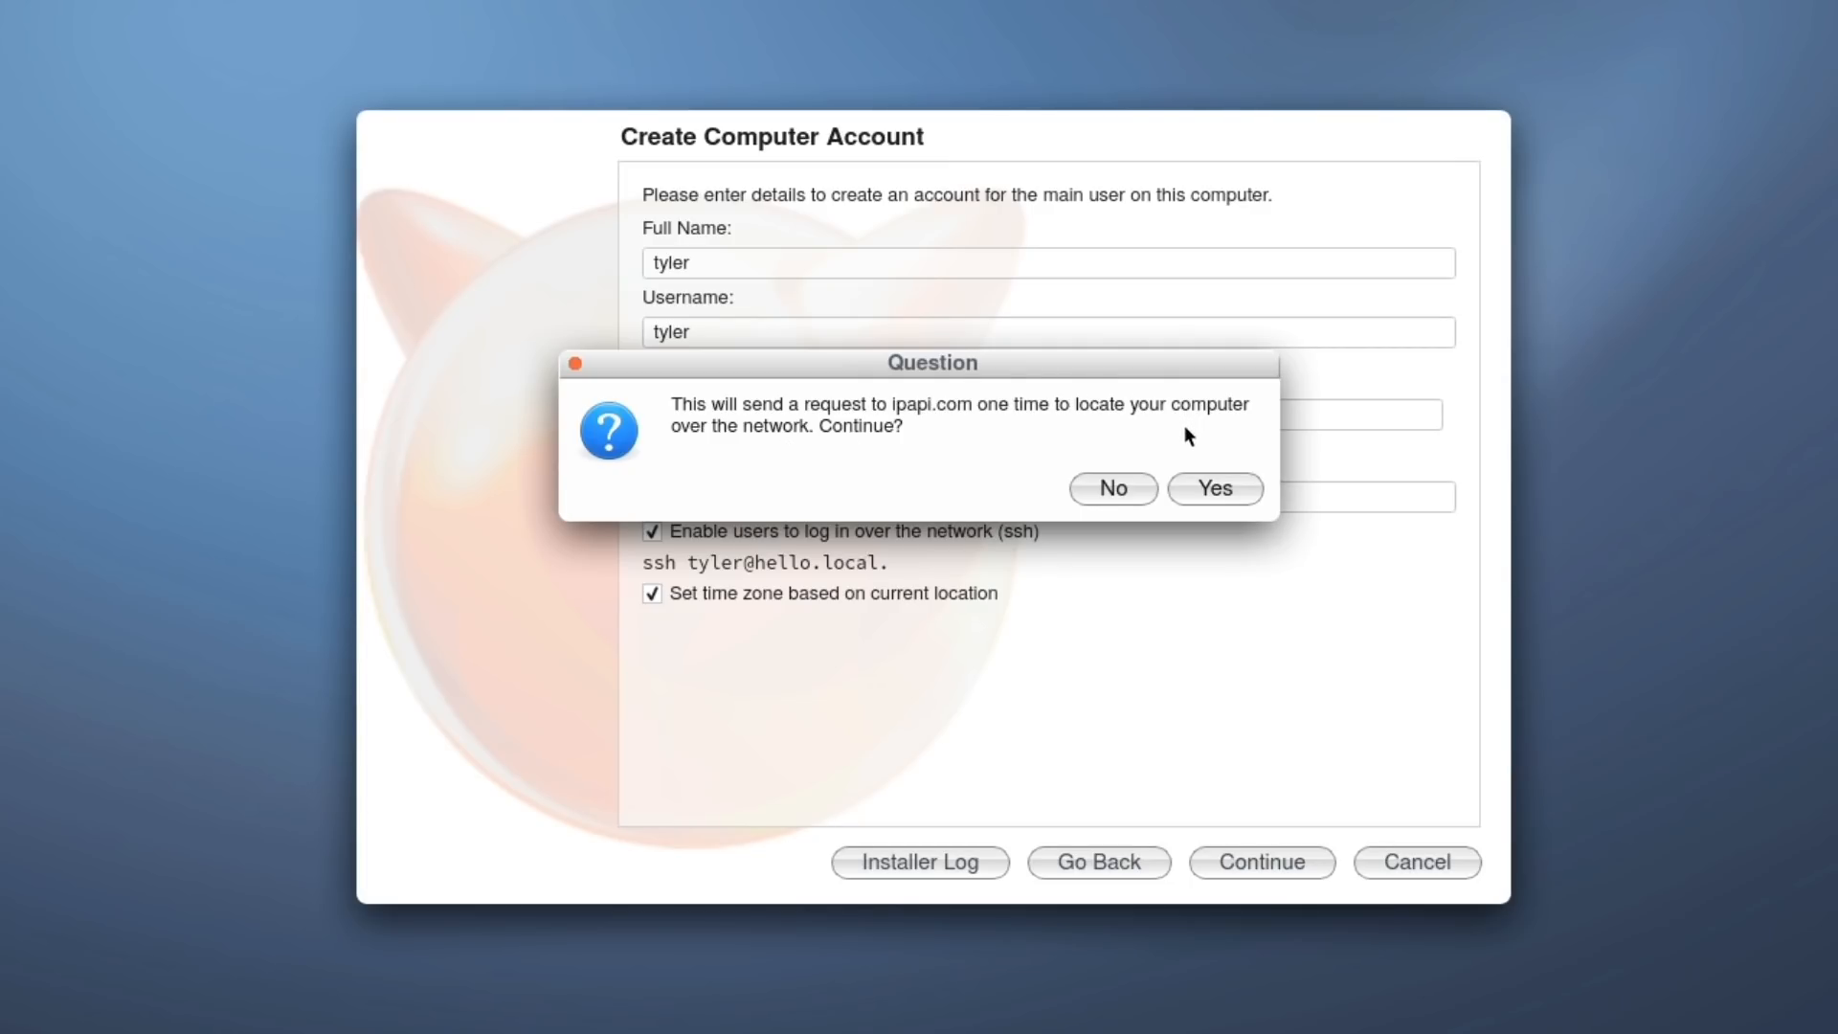
{"action": "left_click", "coordinate": [1216, 491]}
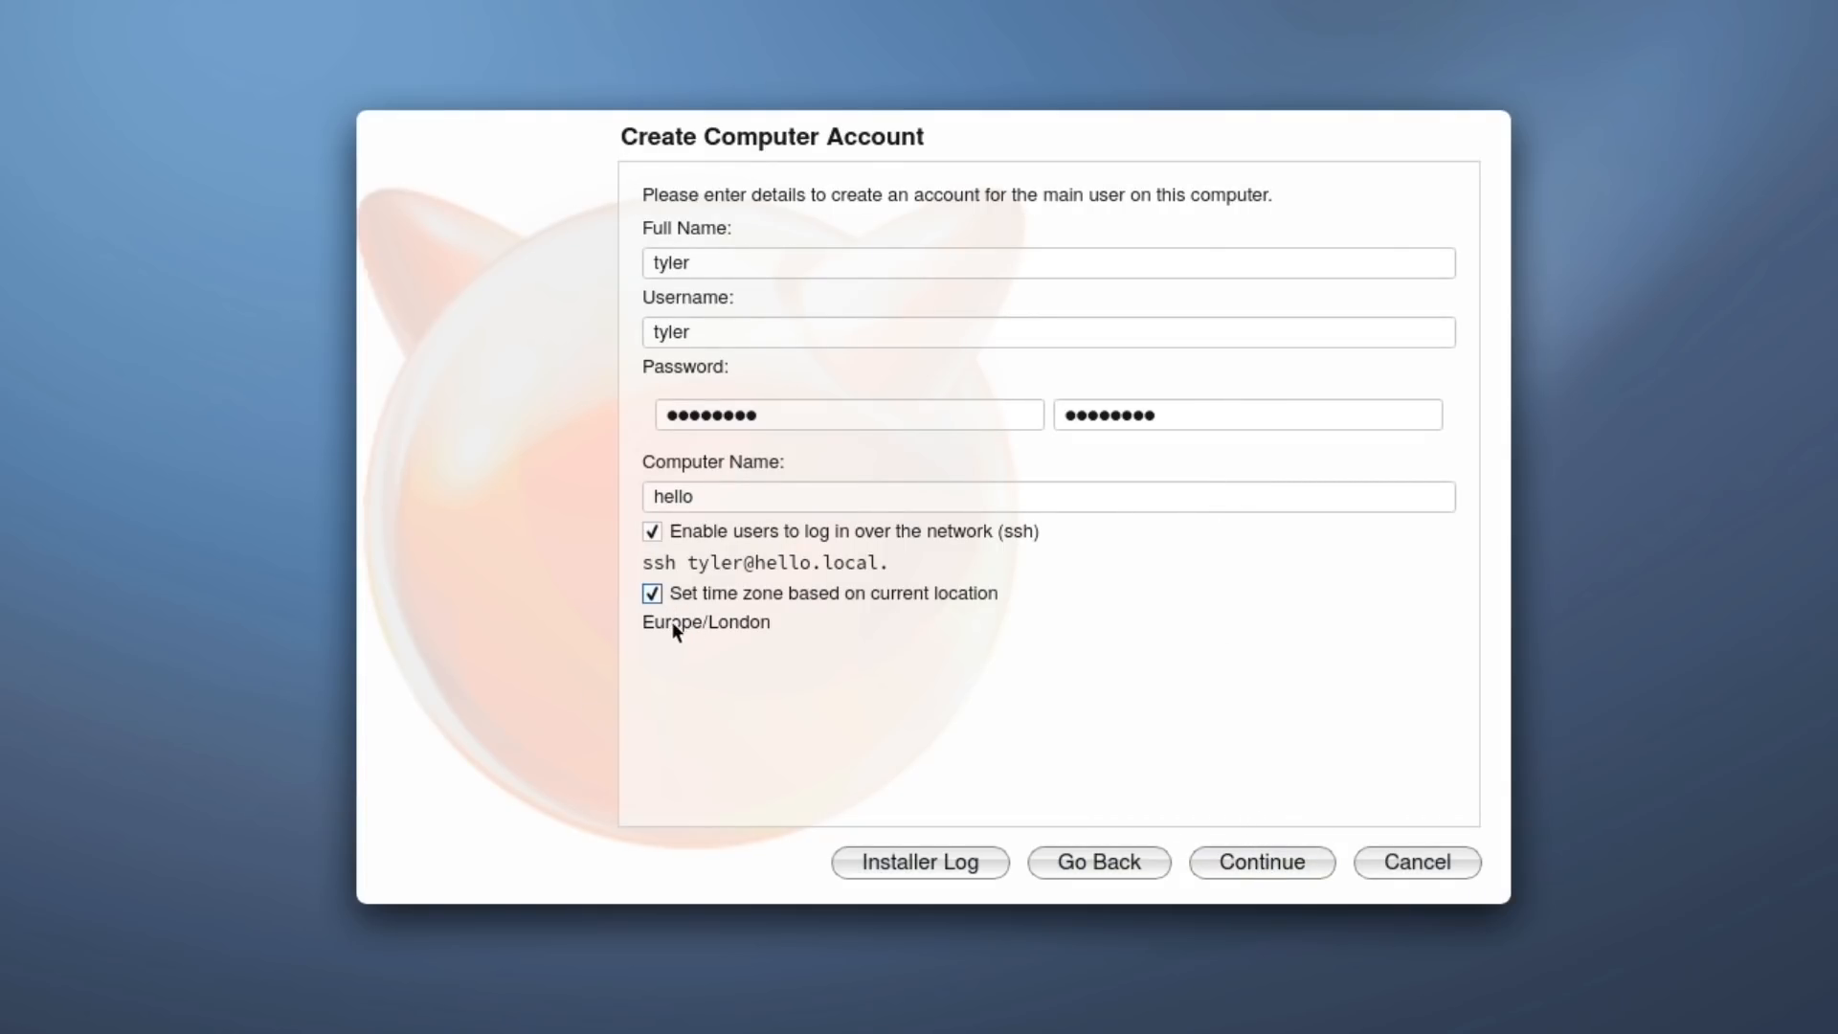
{"action": "left_click", "coordinate": [1259, 865]}
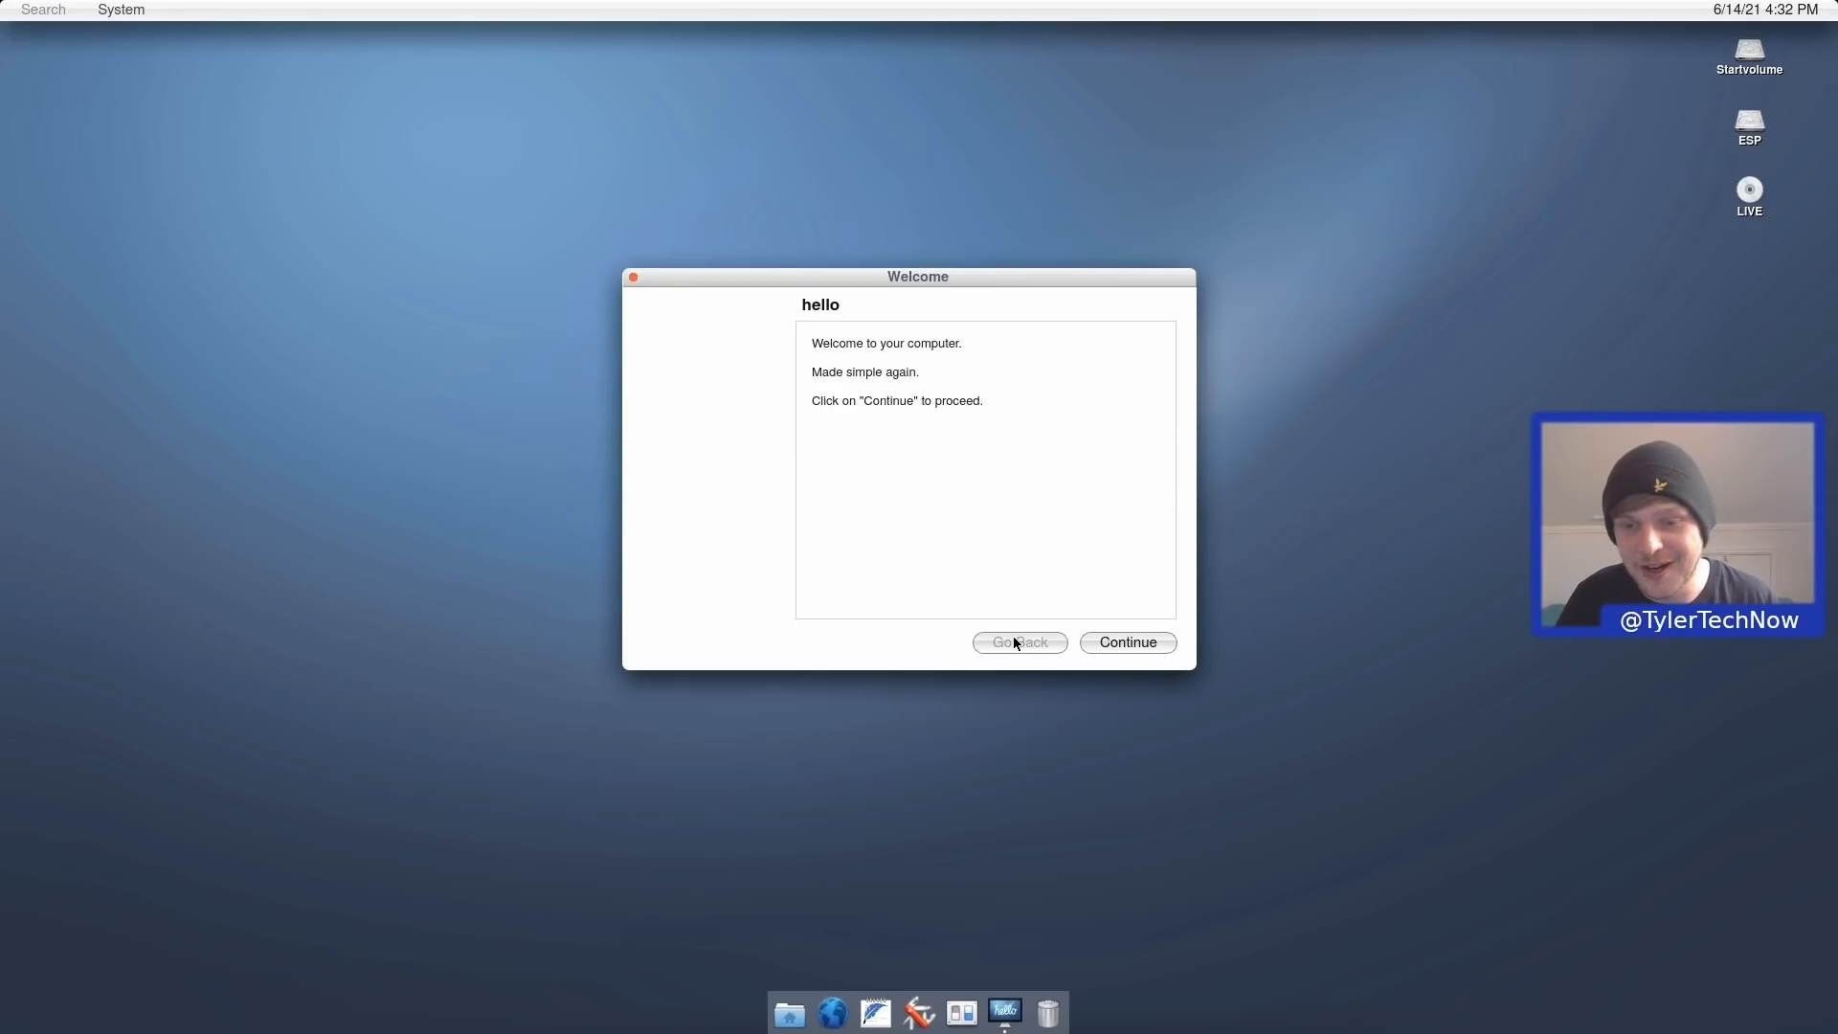
Page through the welcome assistant to its final page.
{"action": "left_click", "coordinate": [1116, 644]}
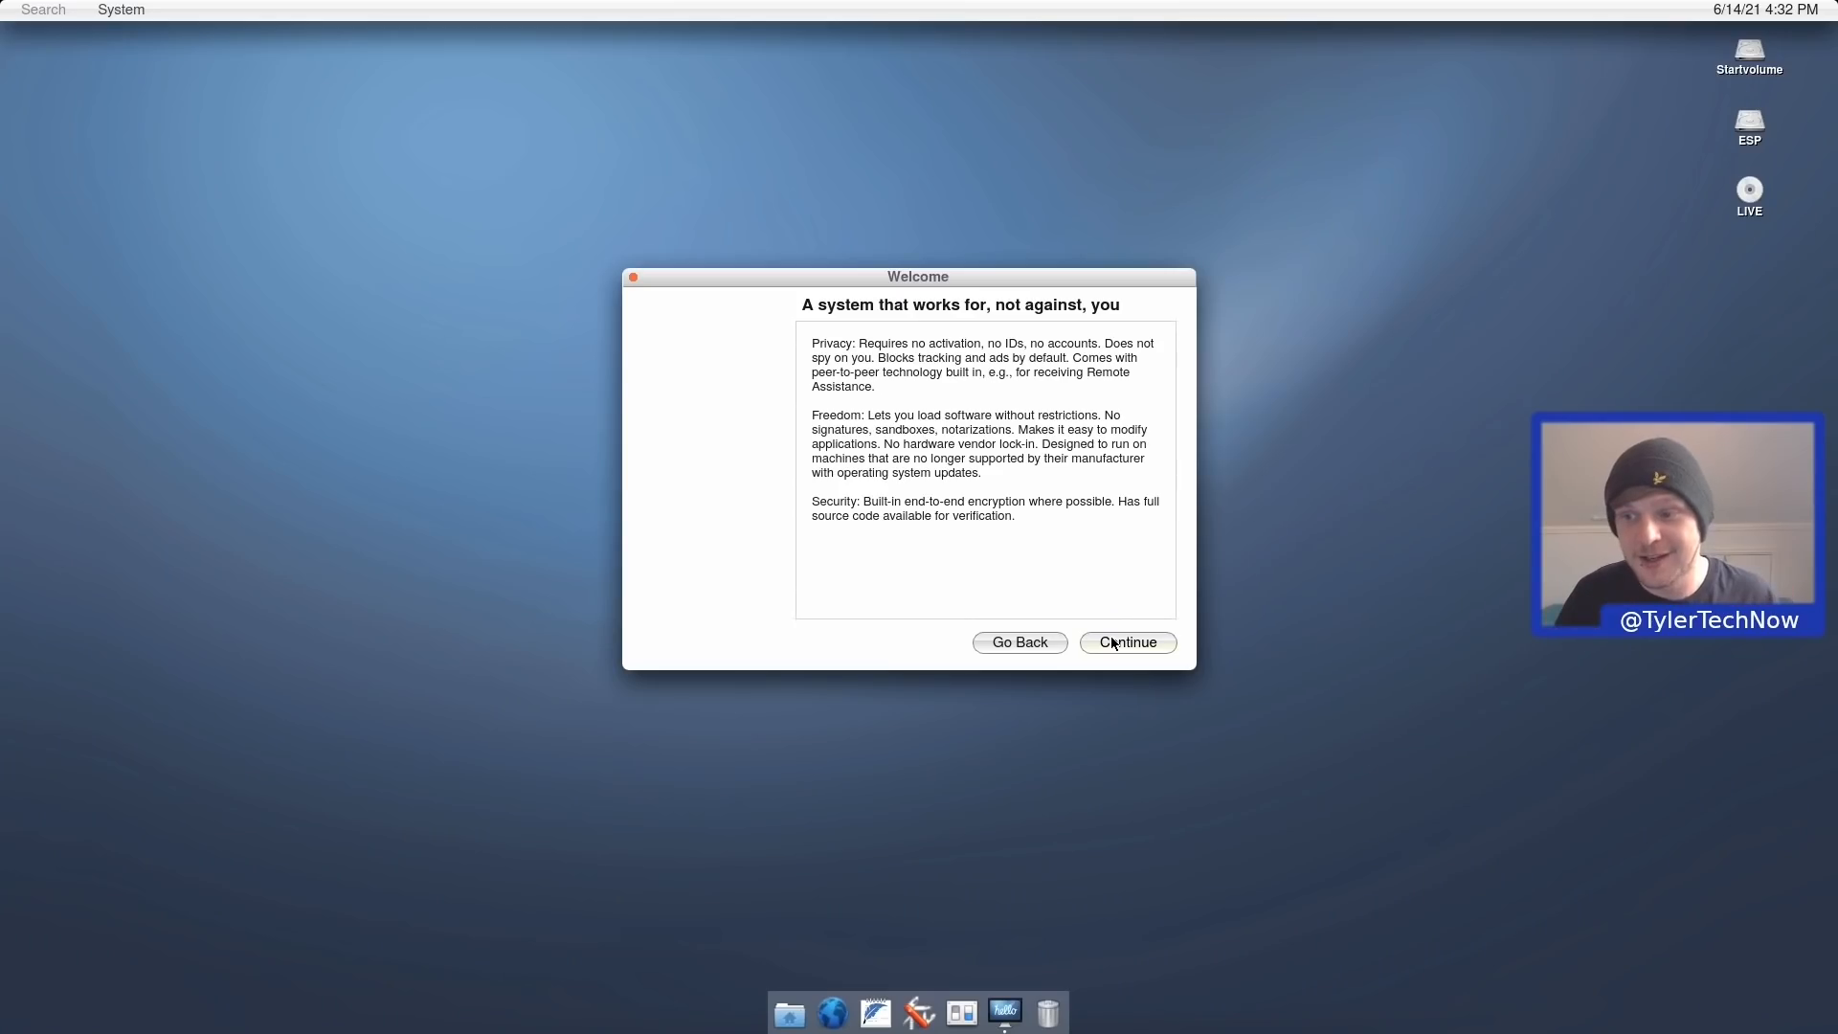
{"action": "left_click", "coordinate": [1113, 642]}
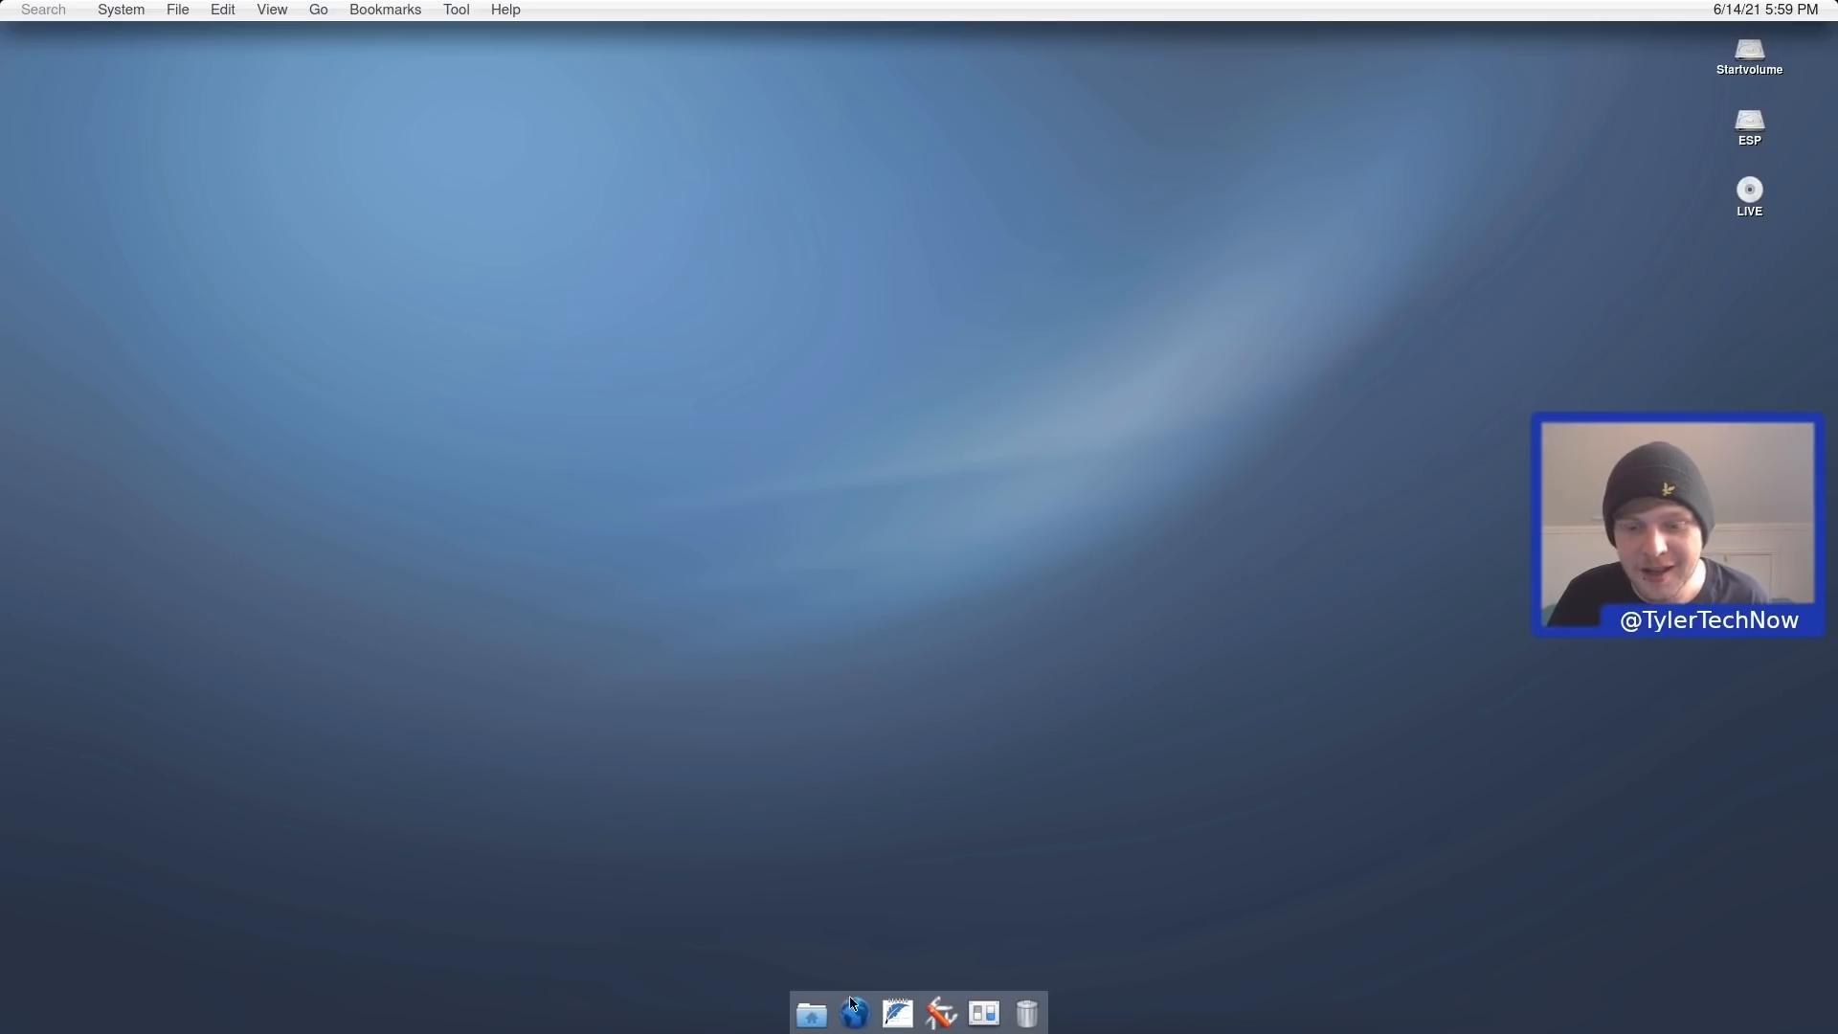
Select and deselect the three volume icons, toggle system search, then open the System menu.
{"action": "left_click_drag", "start_coordinate": [1814, 264], "coordinate": [1695, 34]}
{"action": "left_click", "coordinate": [933, 245]}
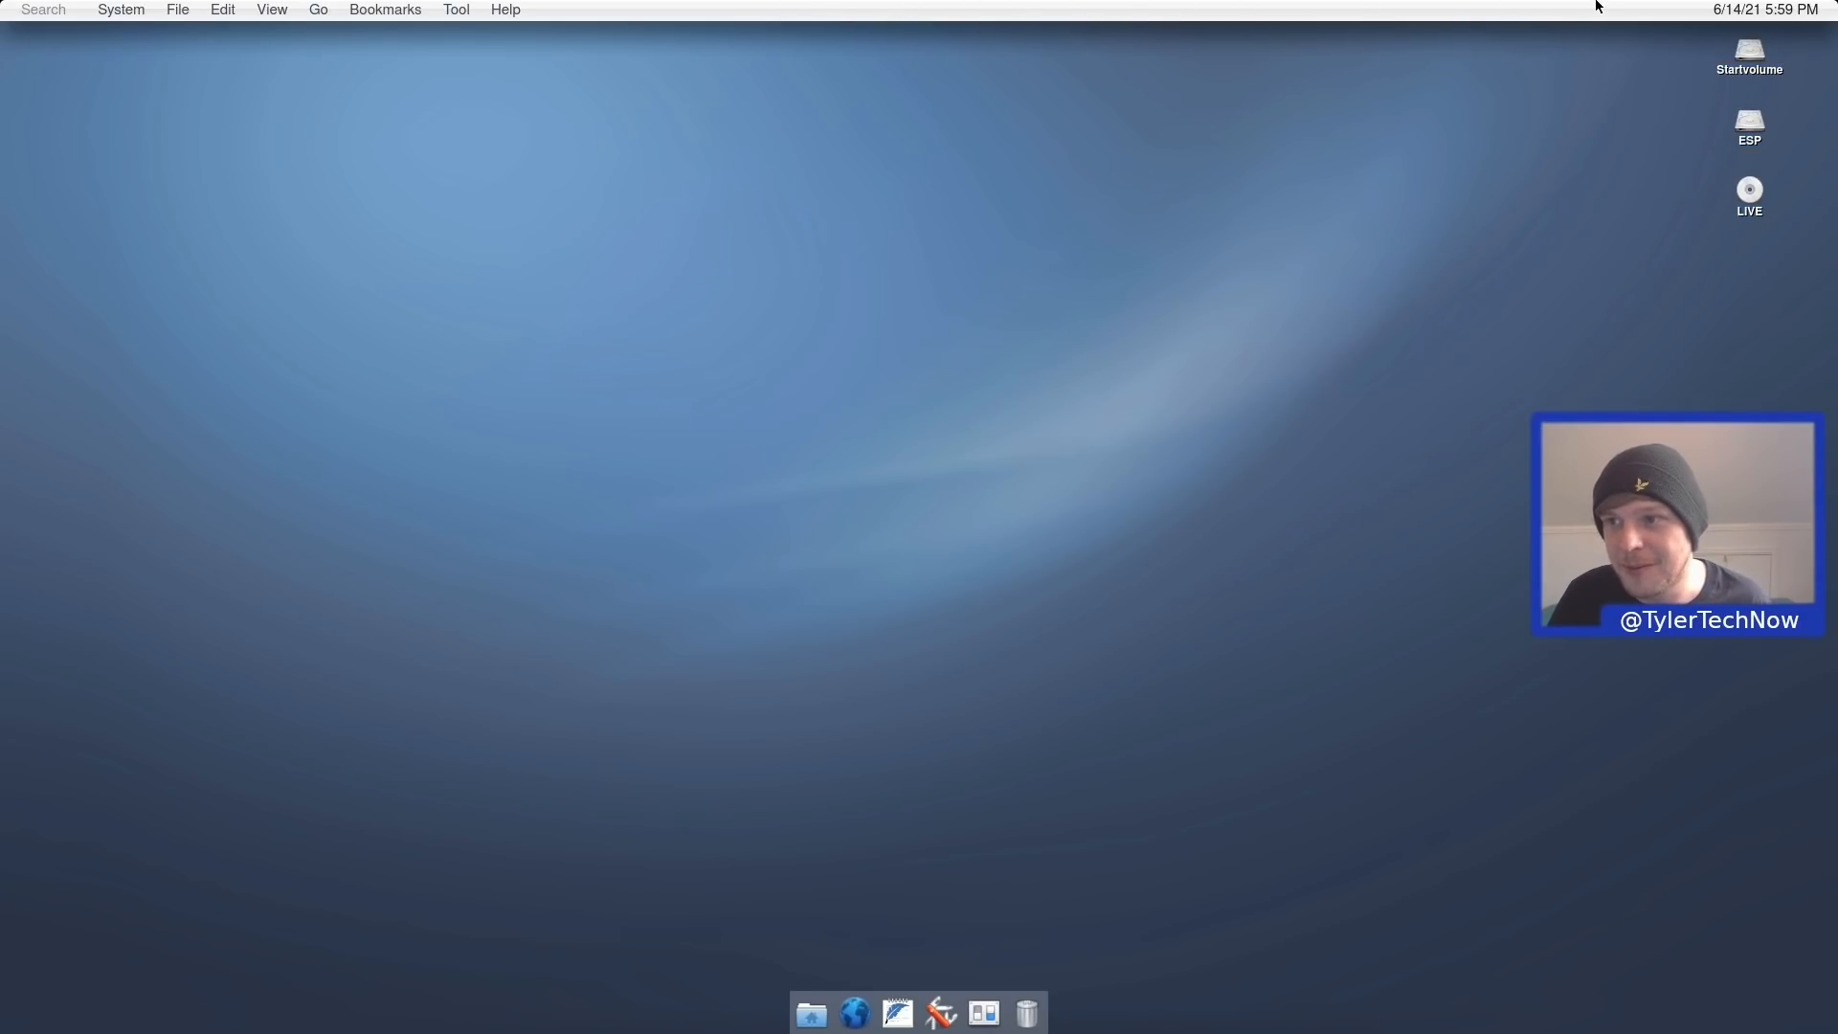
{"action": "key", "text": "alt+space"}
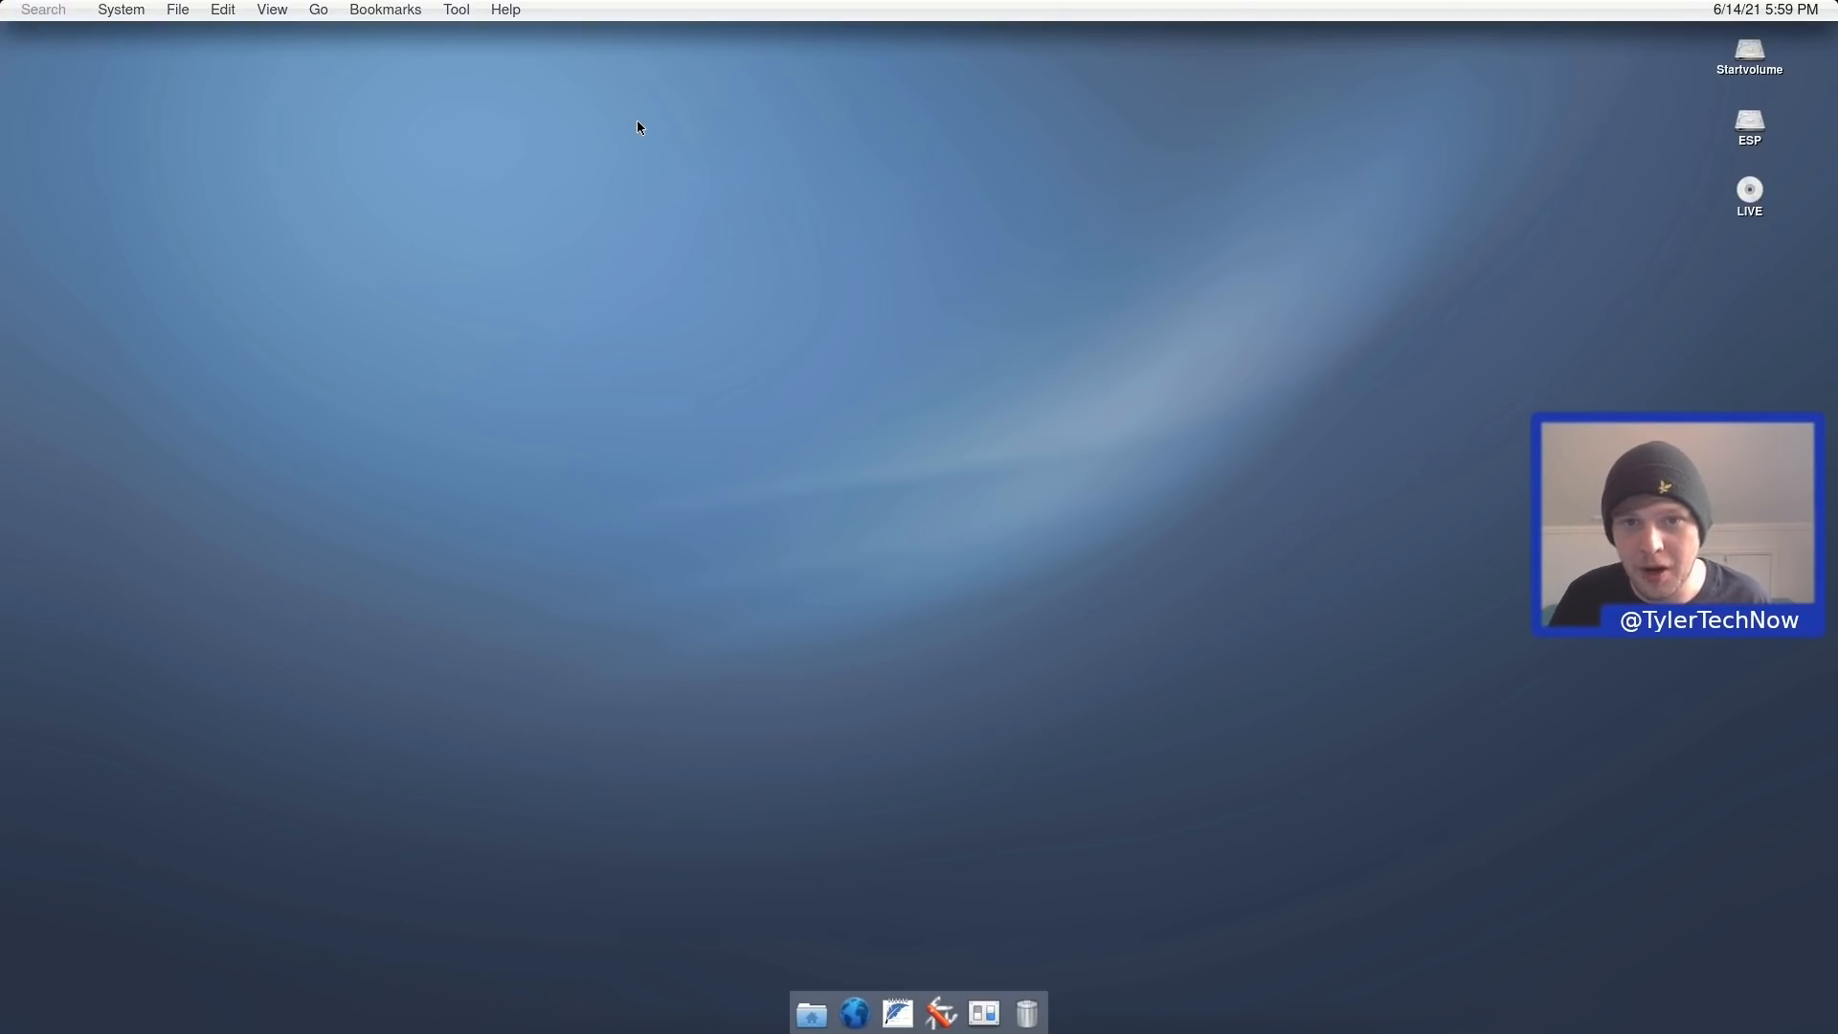
{"action": "key", "text": "alt+space"}
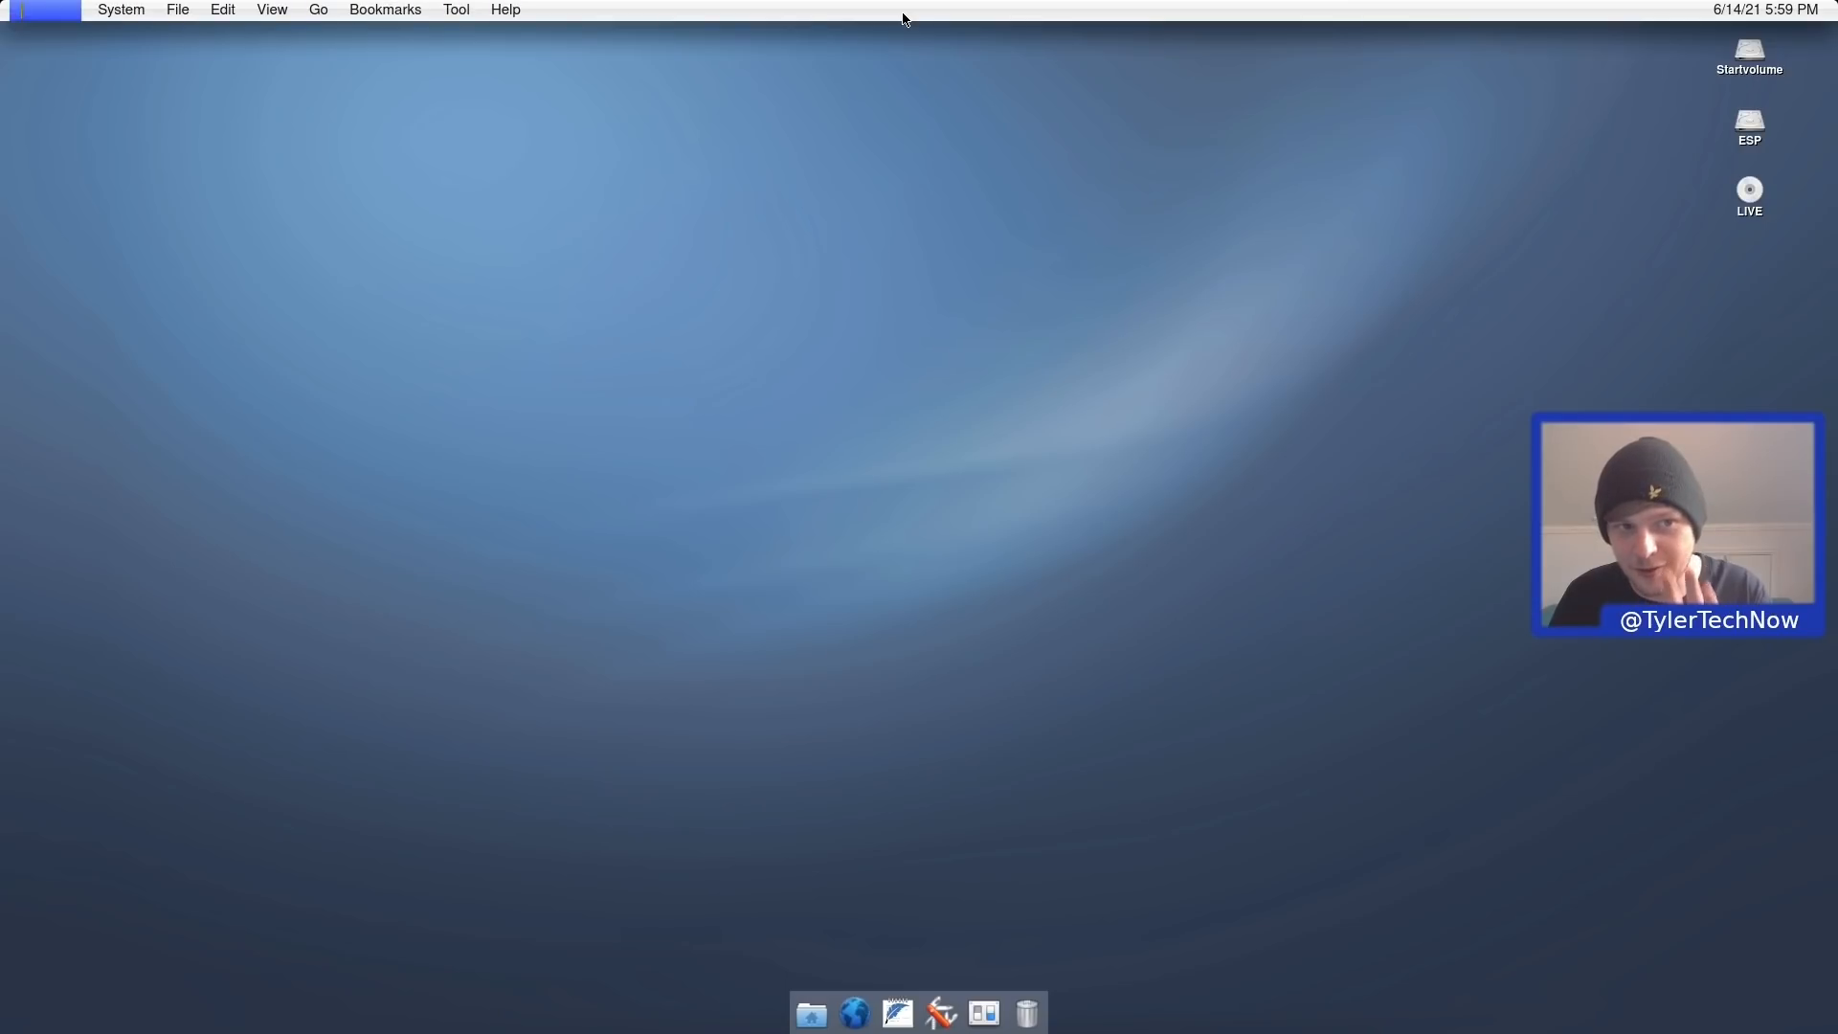
{"action": "left_click", "coordinate": [801, 77]}
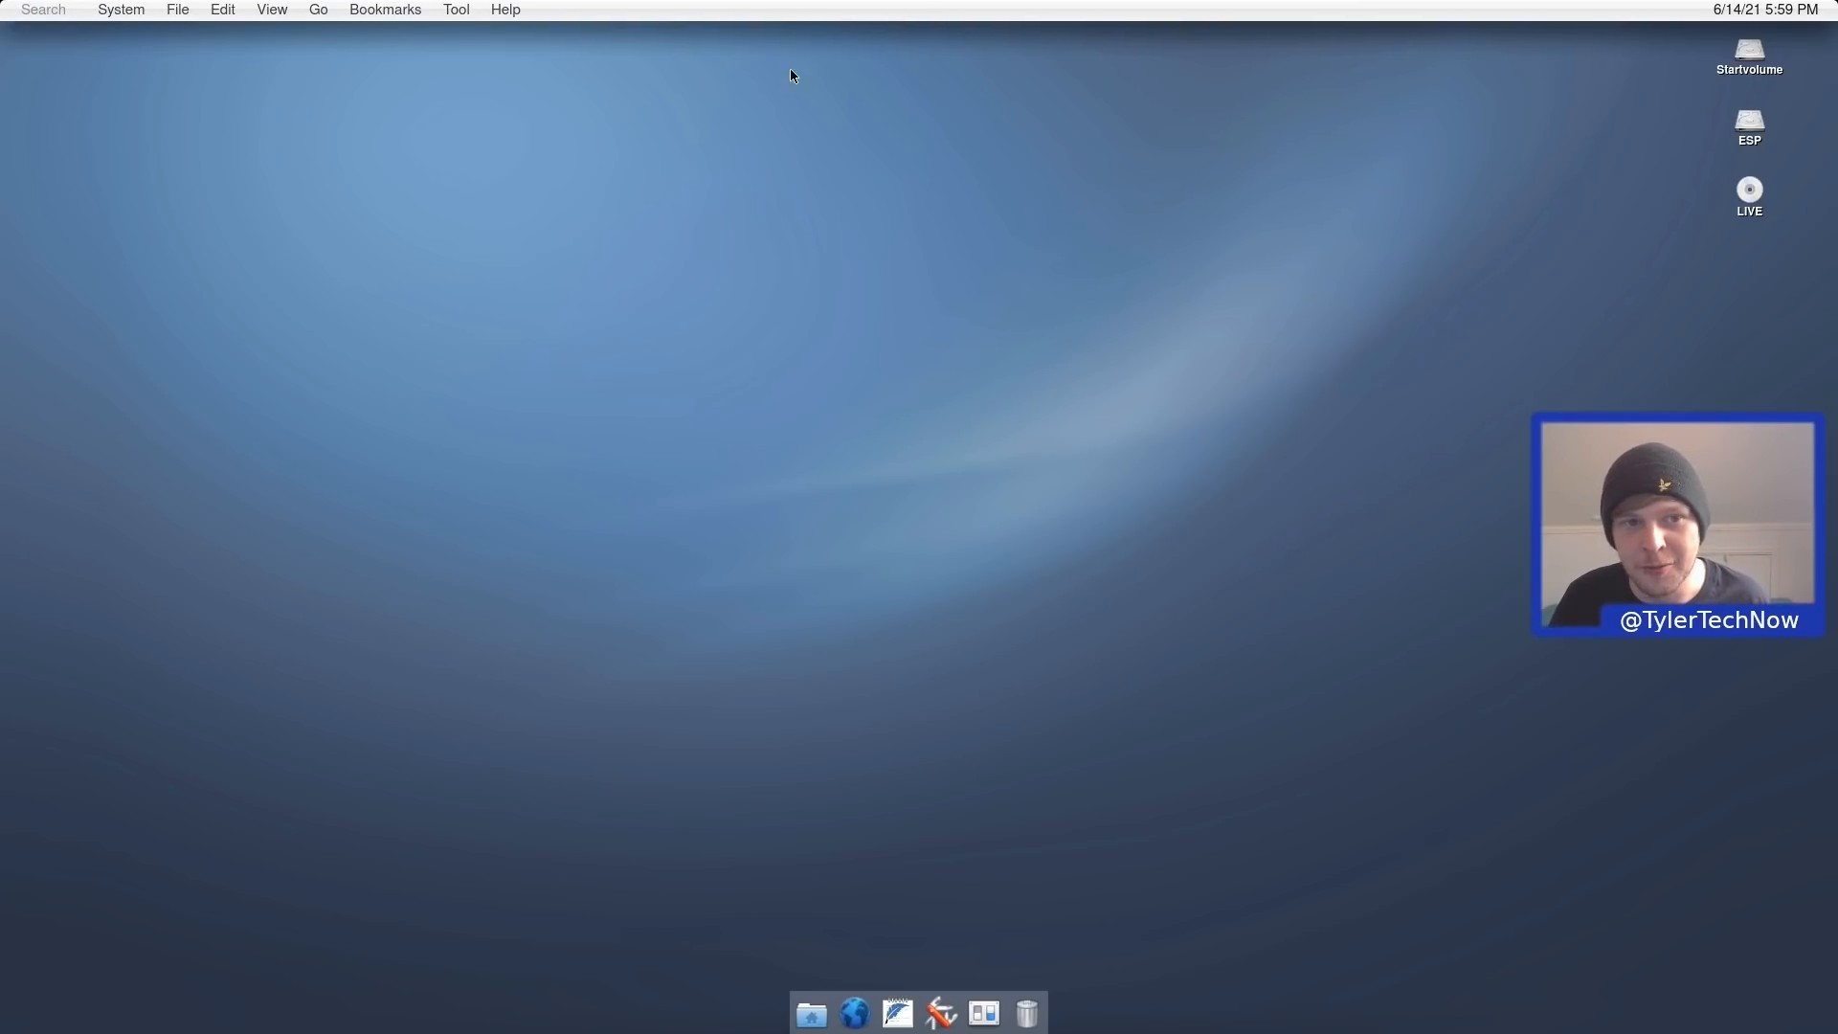
{"action": "left_click", "coordinate": [133, 14]}
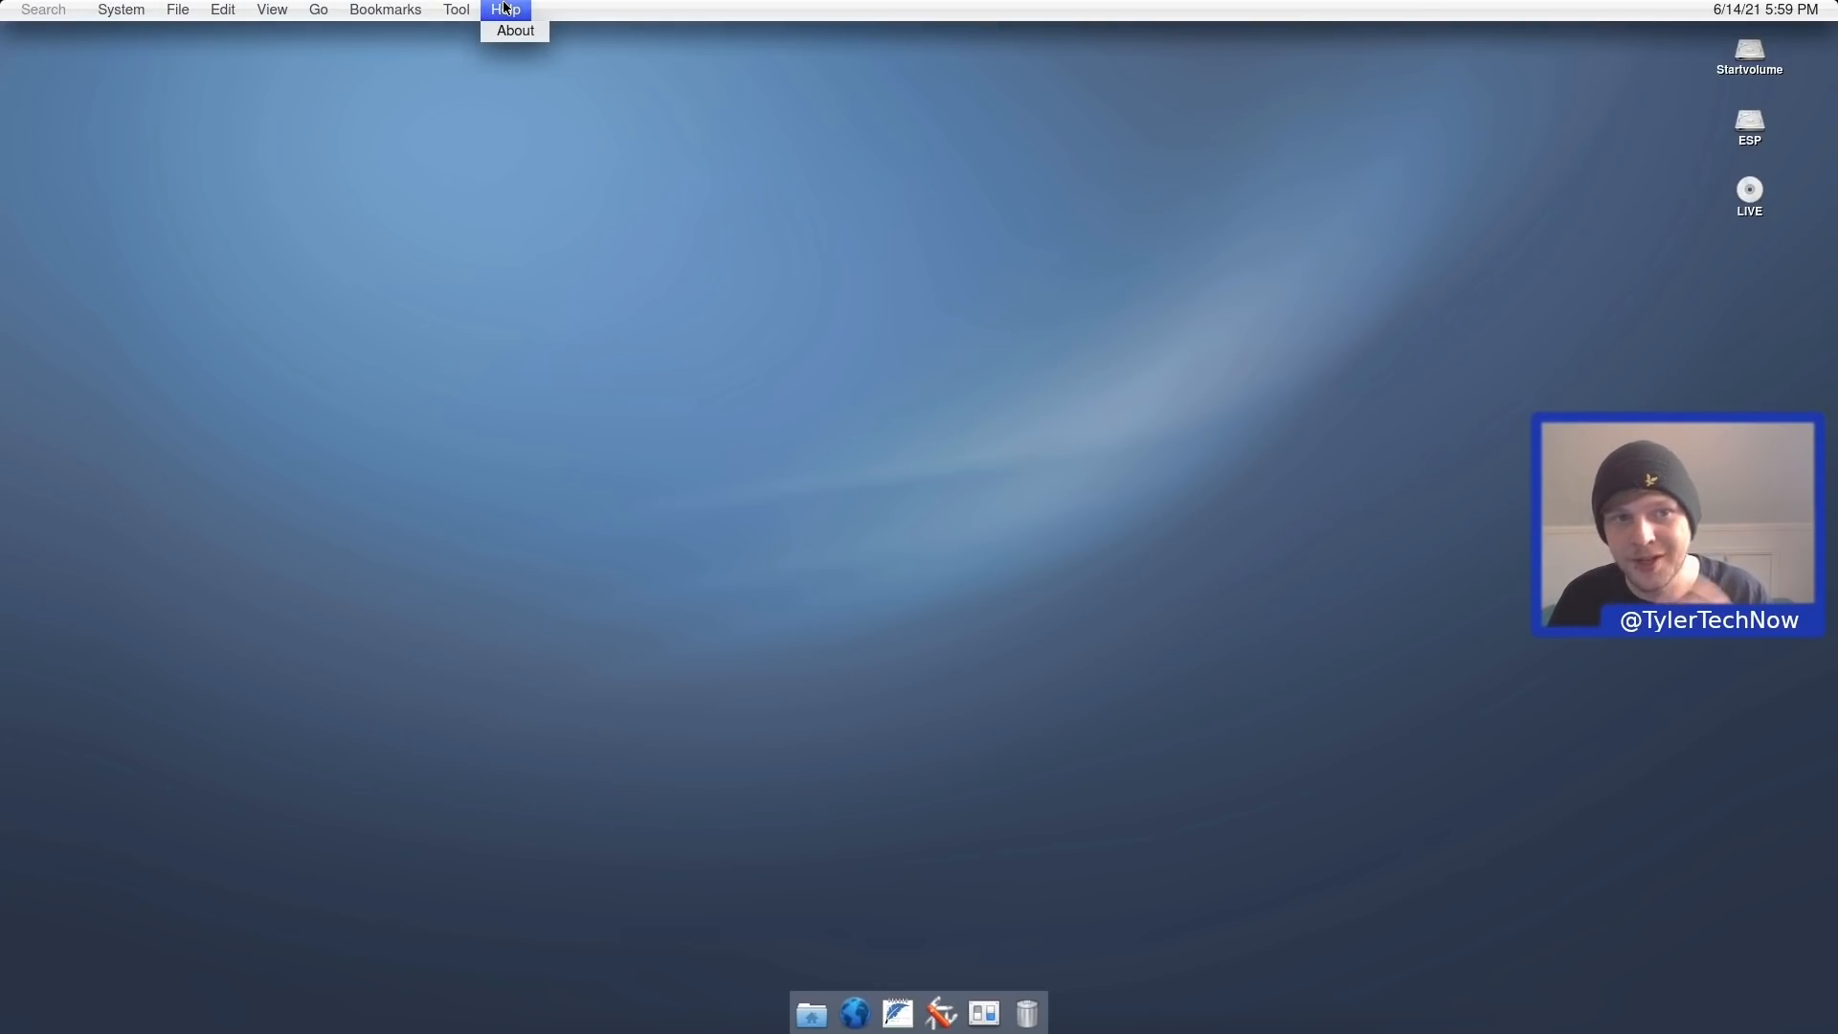
{"action": "mouse_move", "coordinate": [119, 12]}
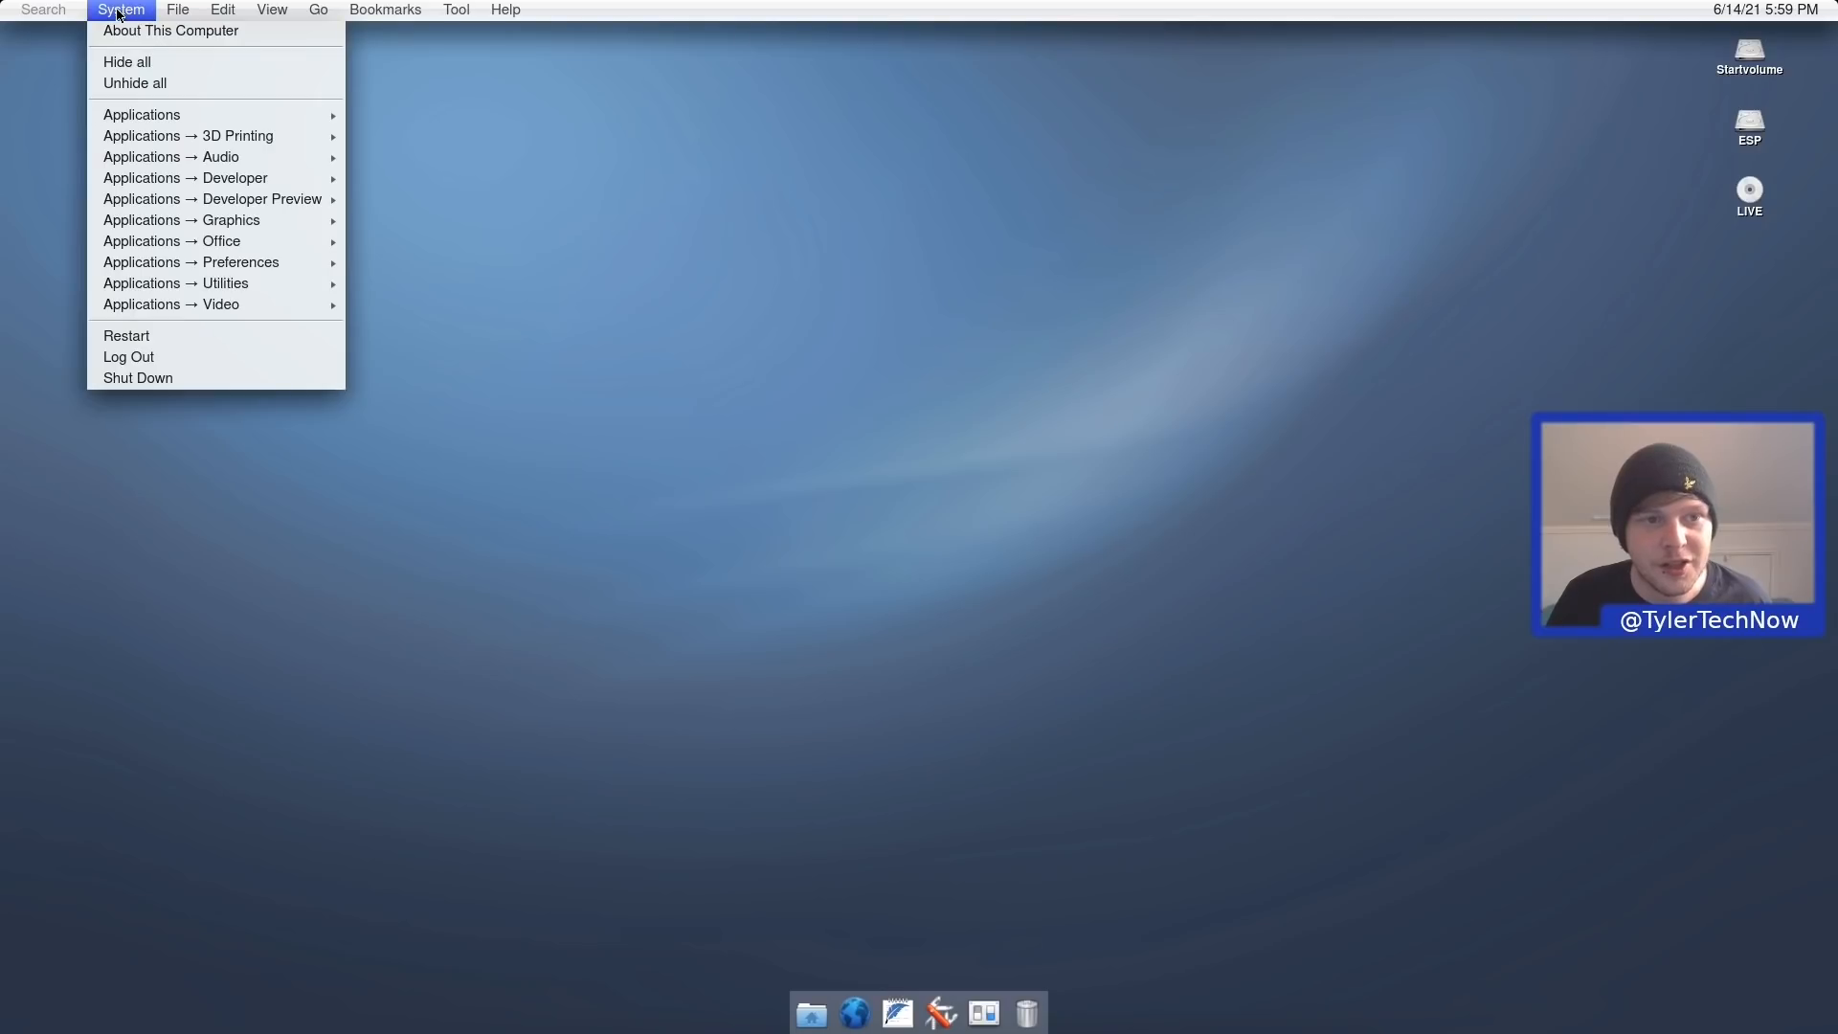
{"action": "left_click", "coordinate": [140, 35]}
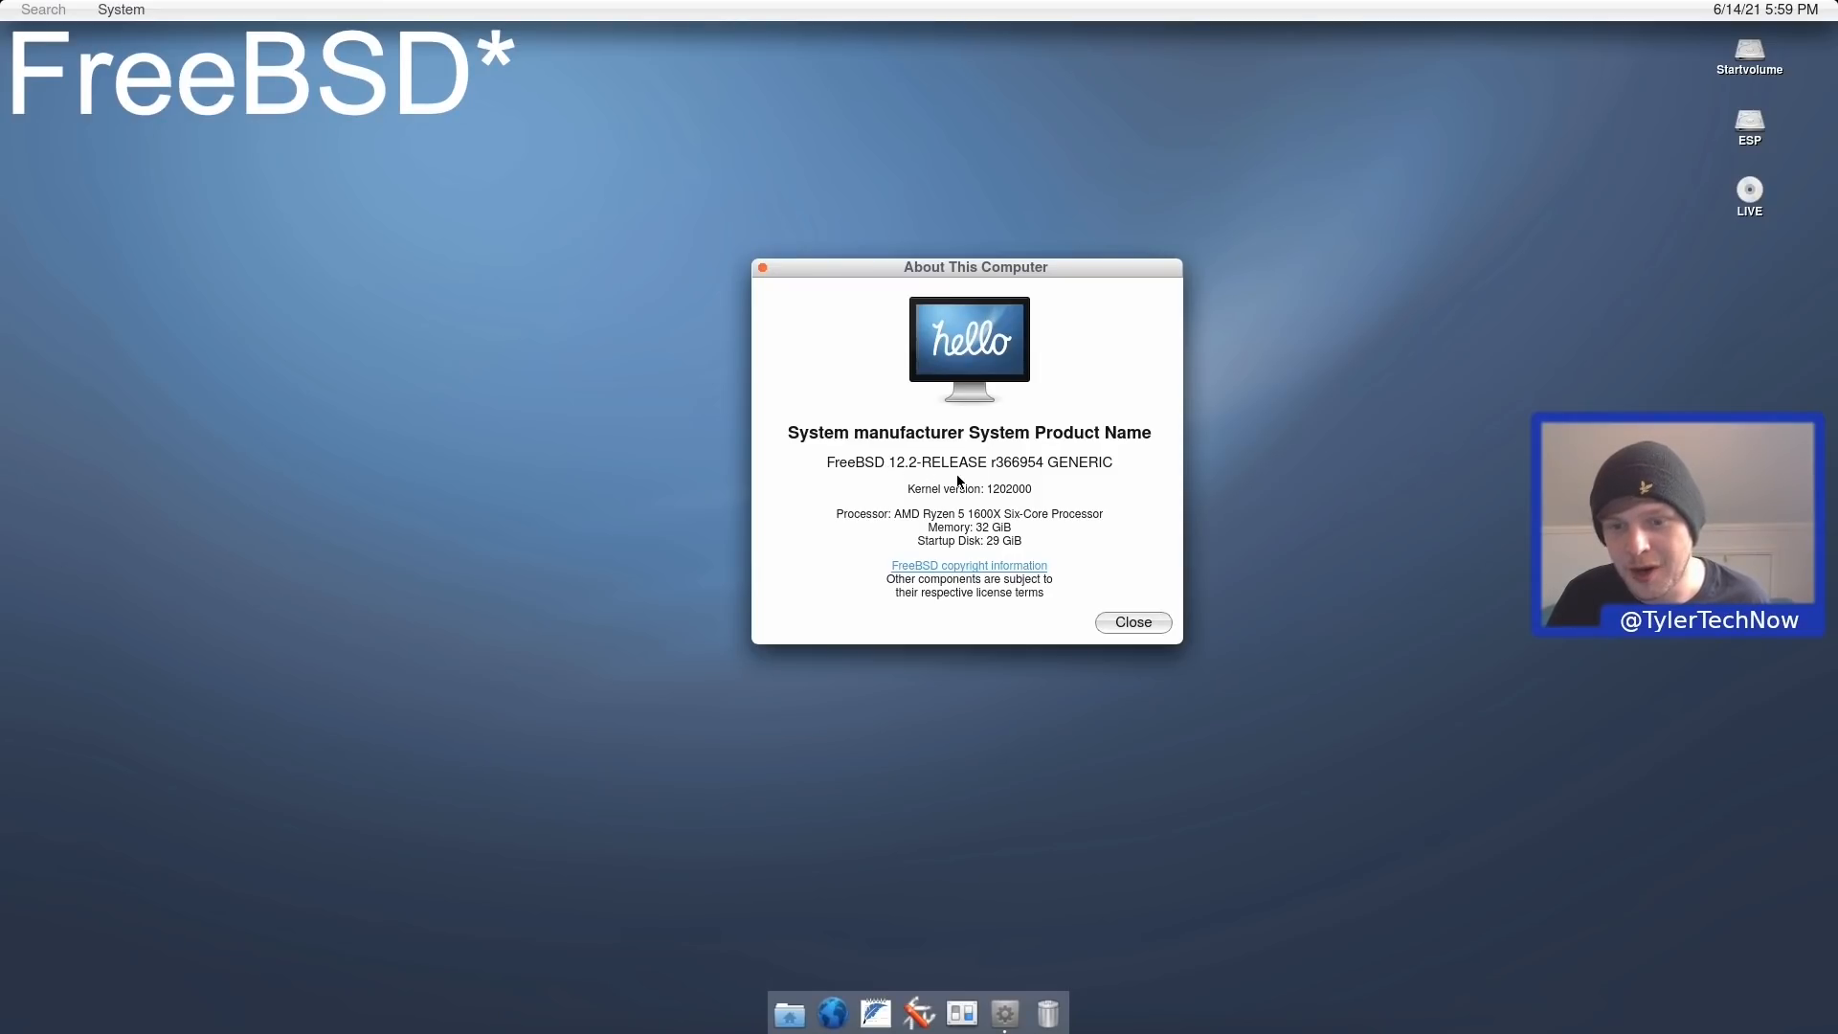
{"action": "left_click", "coordinate": [1134, 623]}
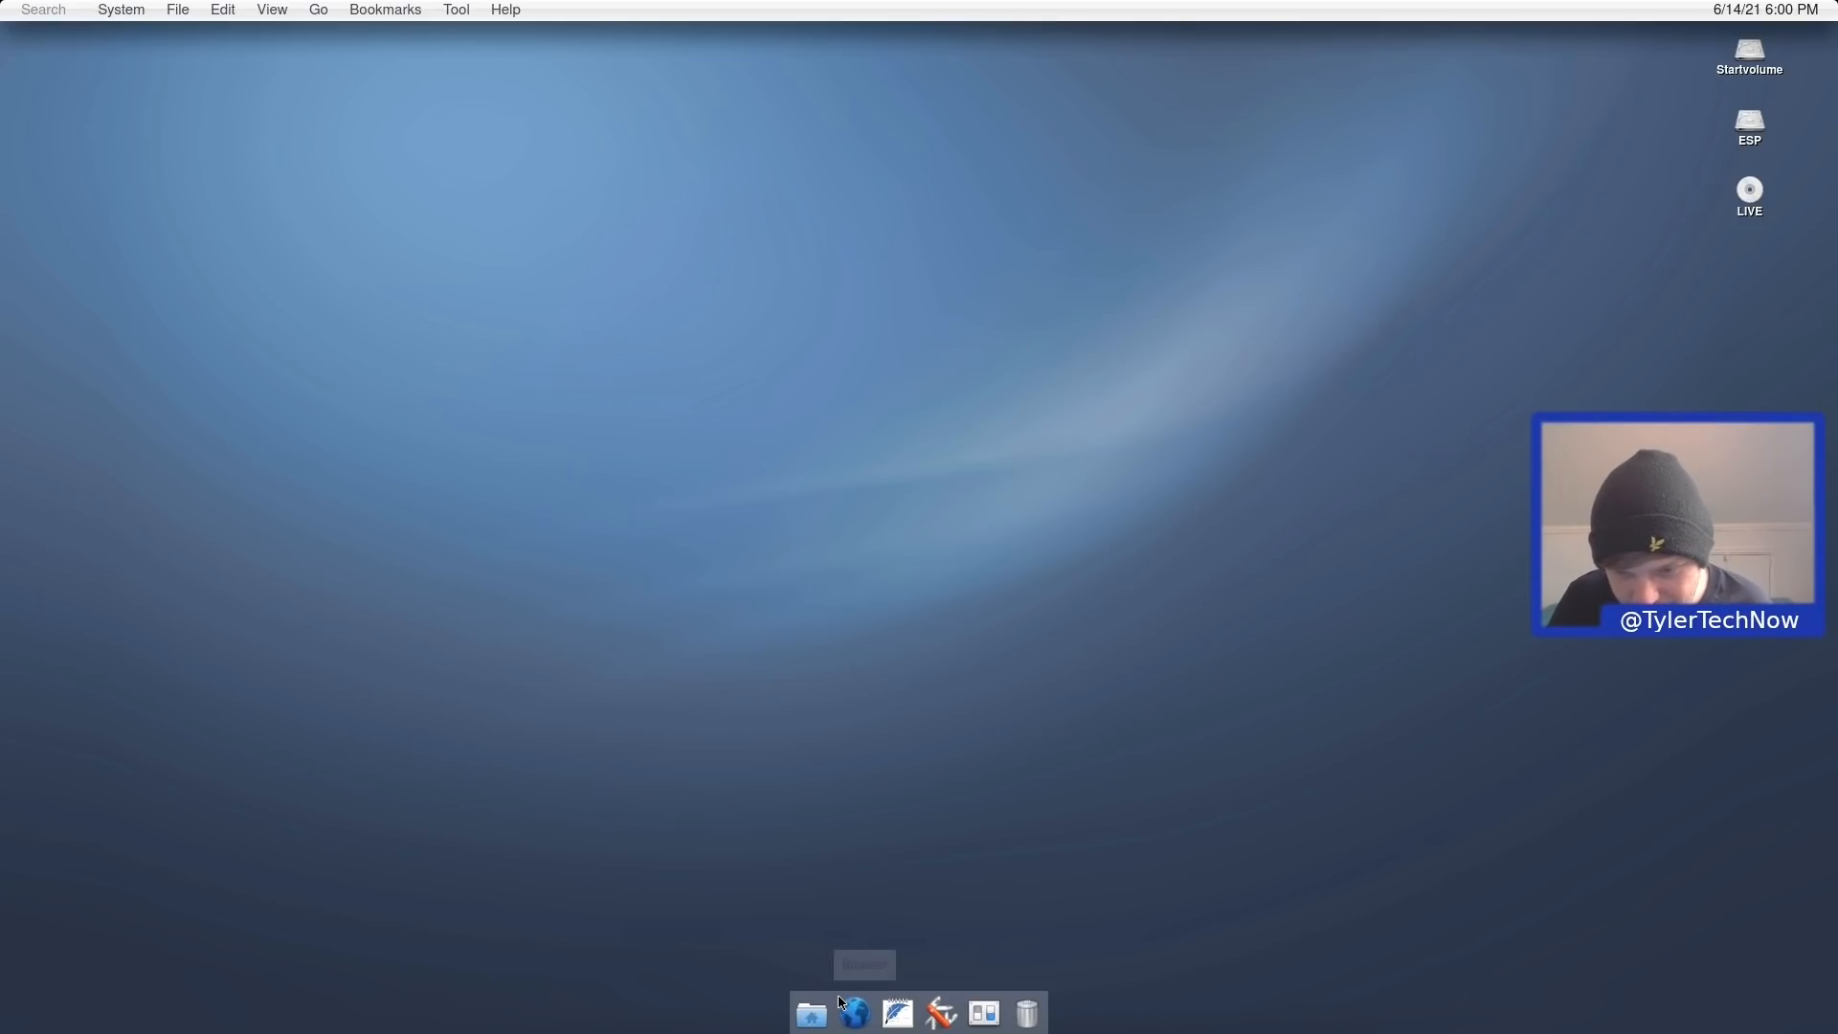
{"action": "right_click", "coordinate": [861, 1016]}
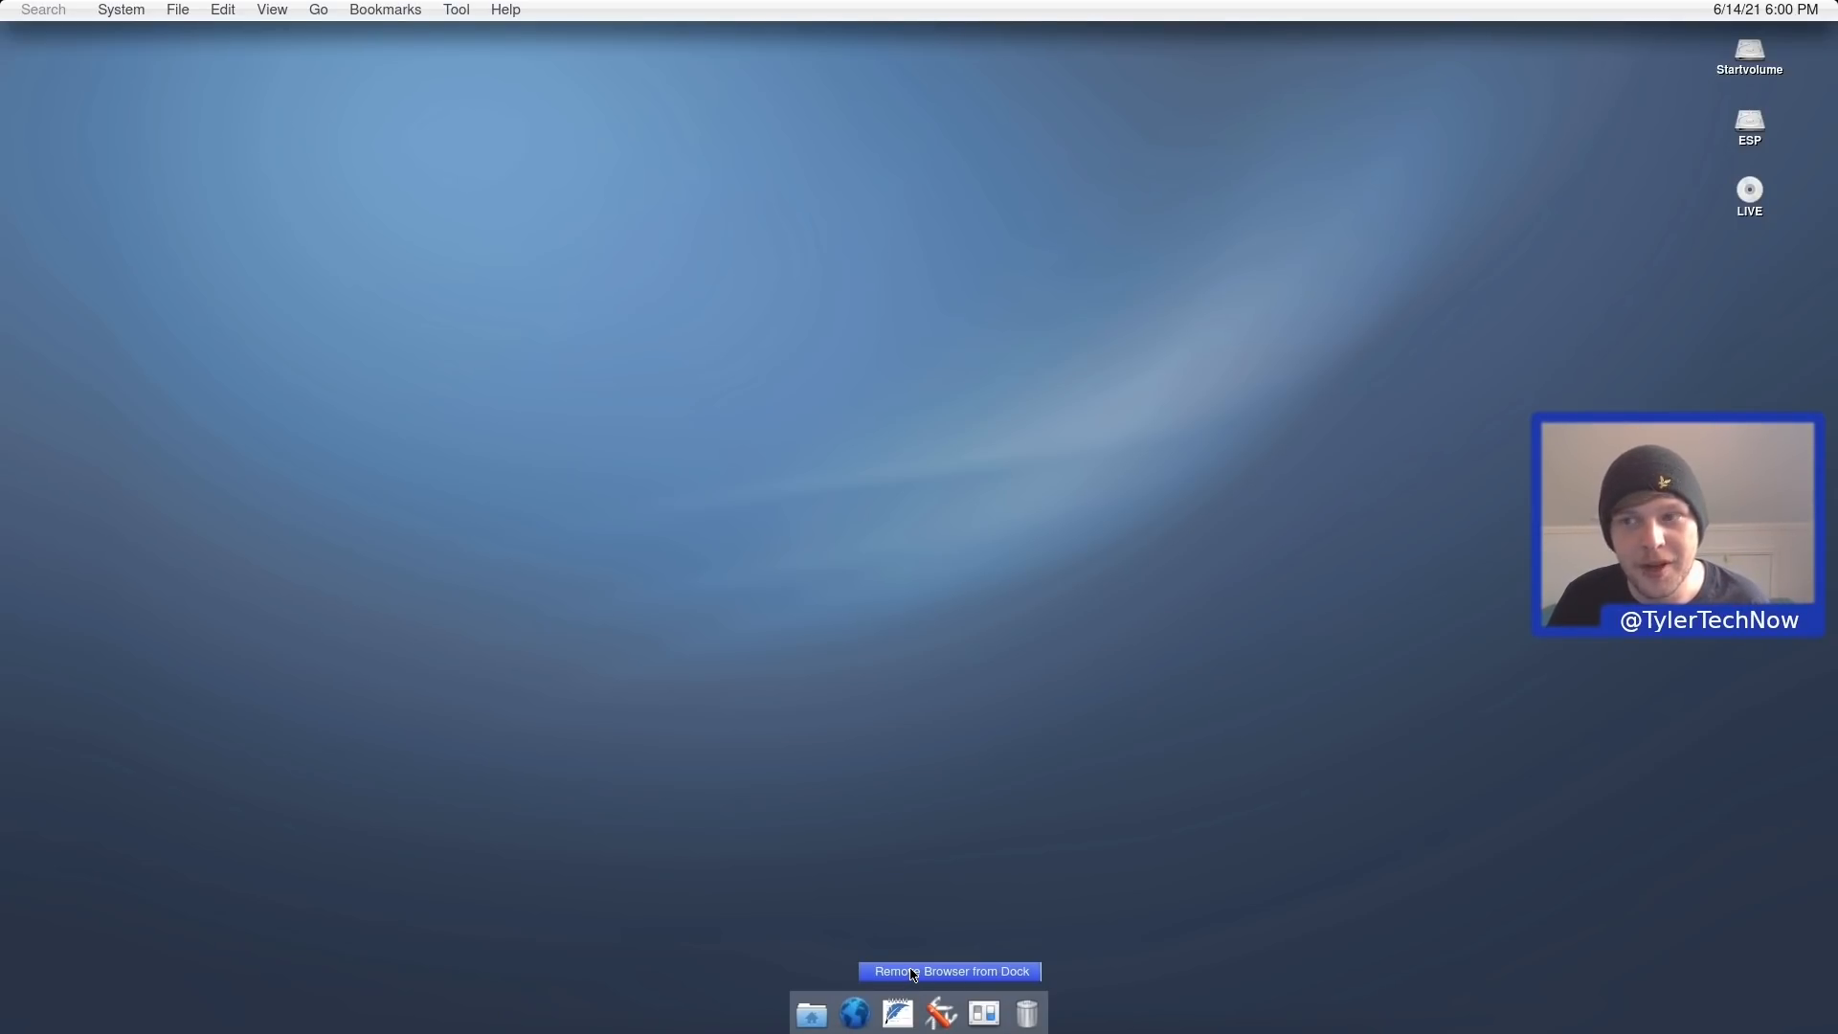
{"action": "left_click", "coordinate": [915, 563]}
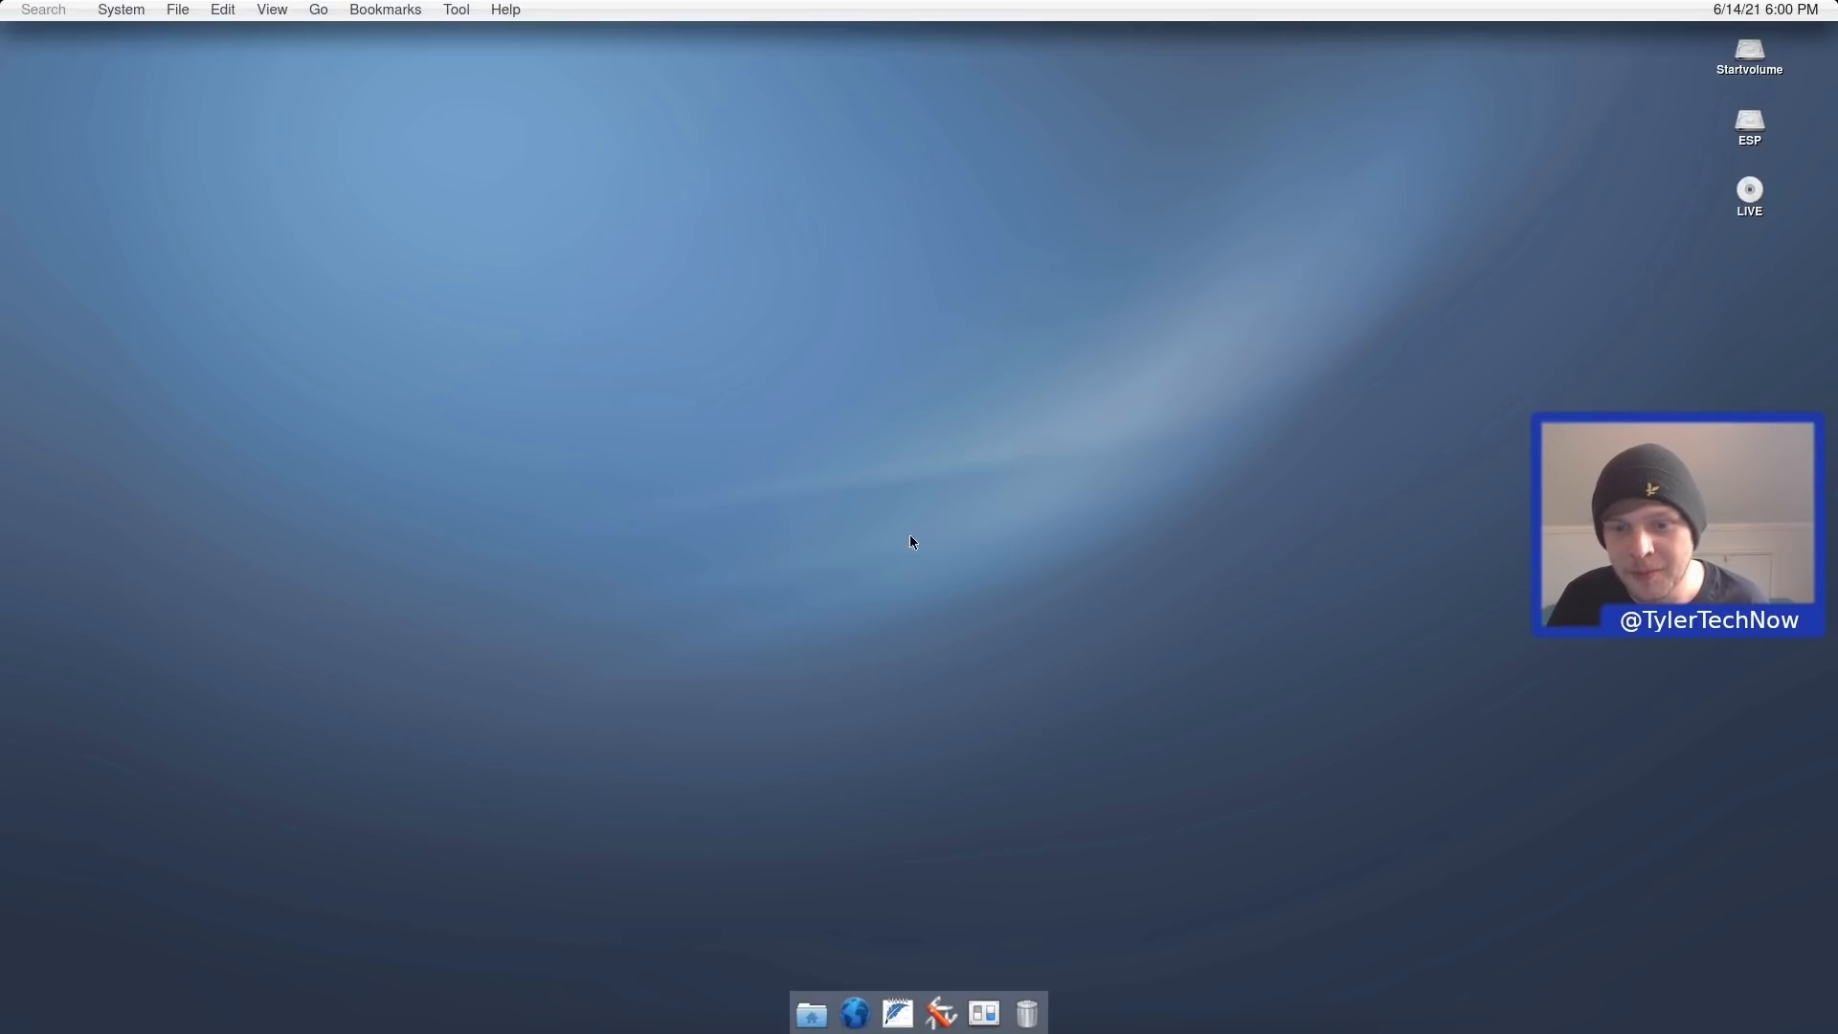
Create a folder on the desktop, keeping the default name New folder.
{"action": "right_click", "coordinate": [887, 440]}
{"action": "mouse_move", "coordinate": [969, 456]}
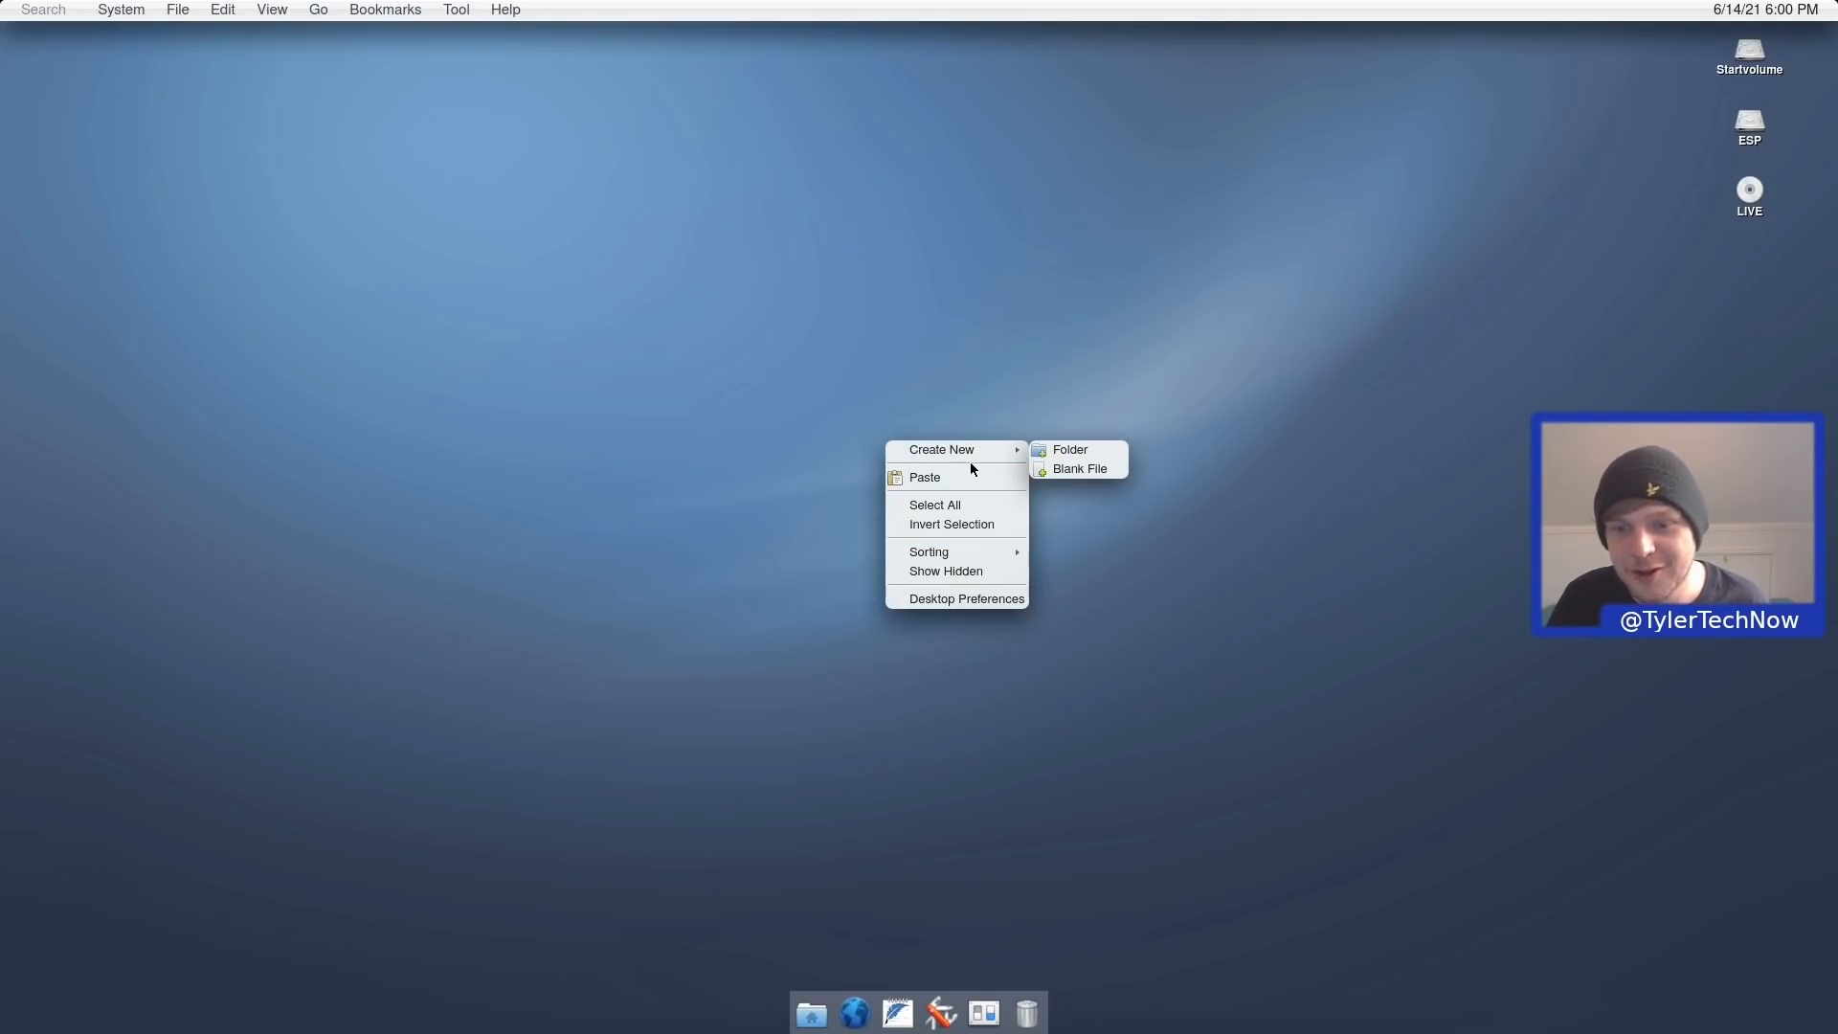
{"action": "left_click", "coordinate": [1042, 452]}
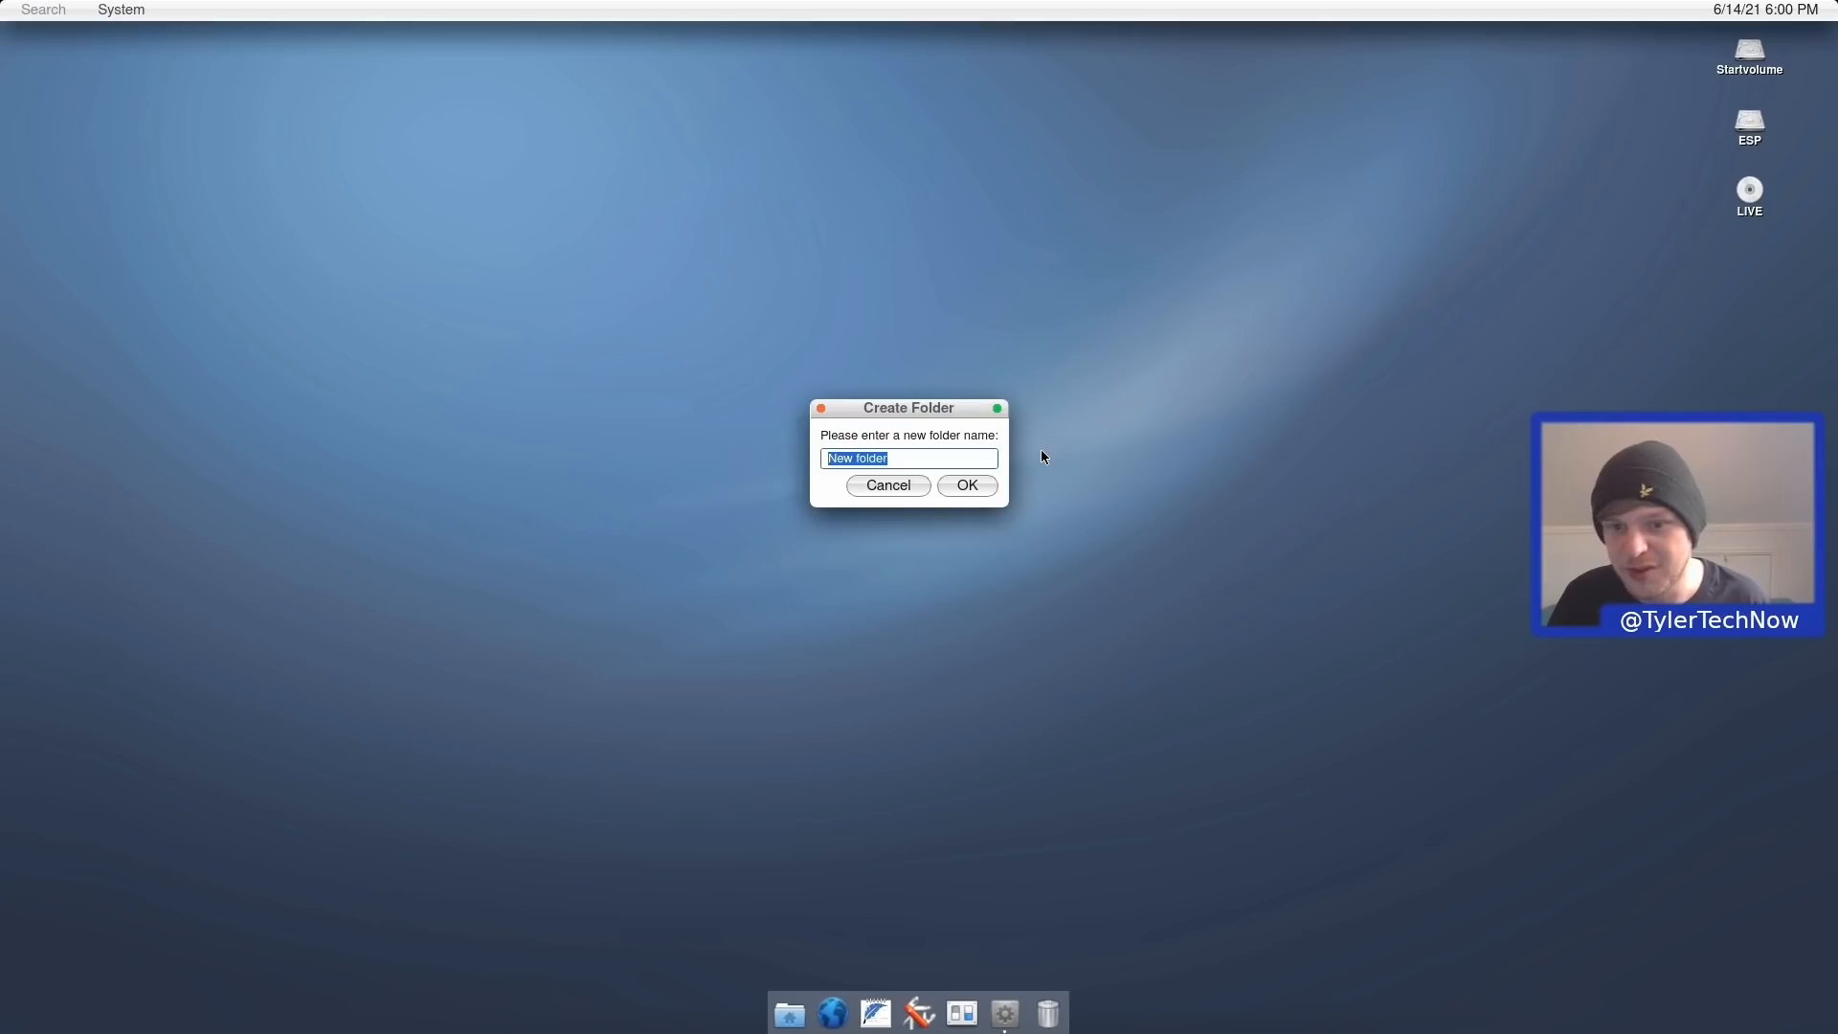
{"action": "key", "text": "Return"}
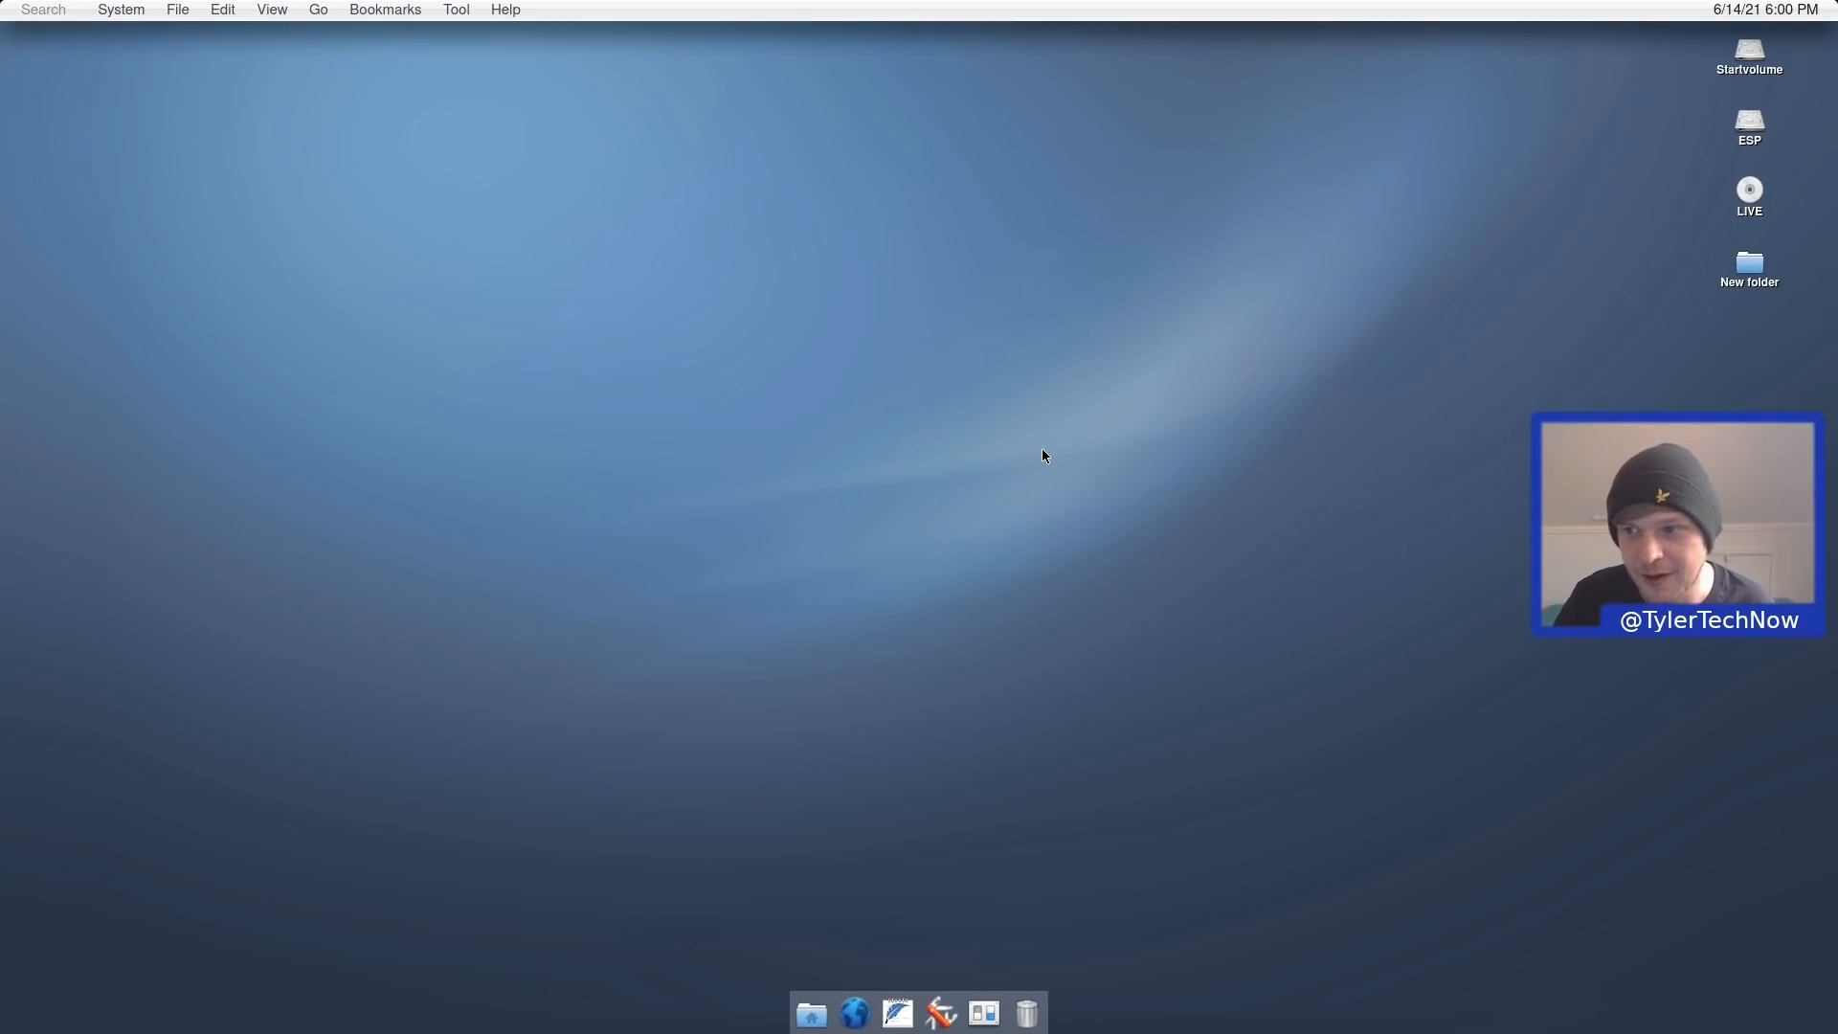
Move New folder to the Trash, permanently delete it there, and close Trash.
{"action": "right_click", "coordinate": [1749, 266]}
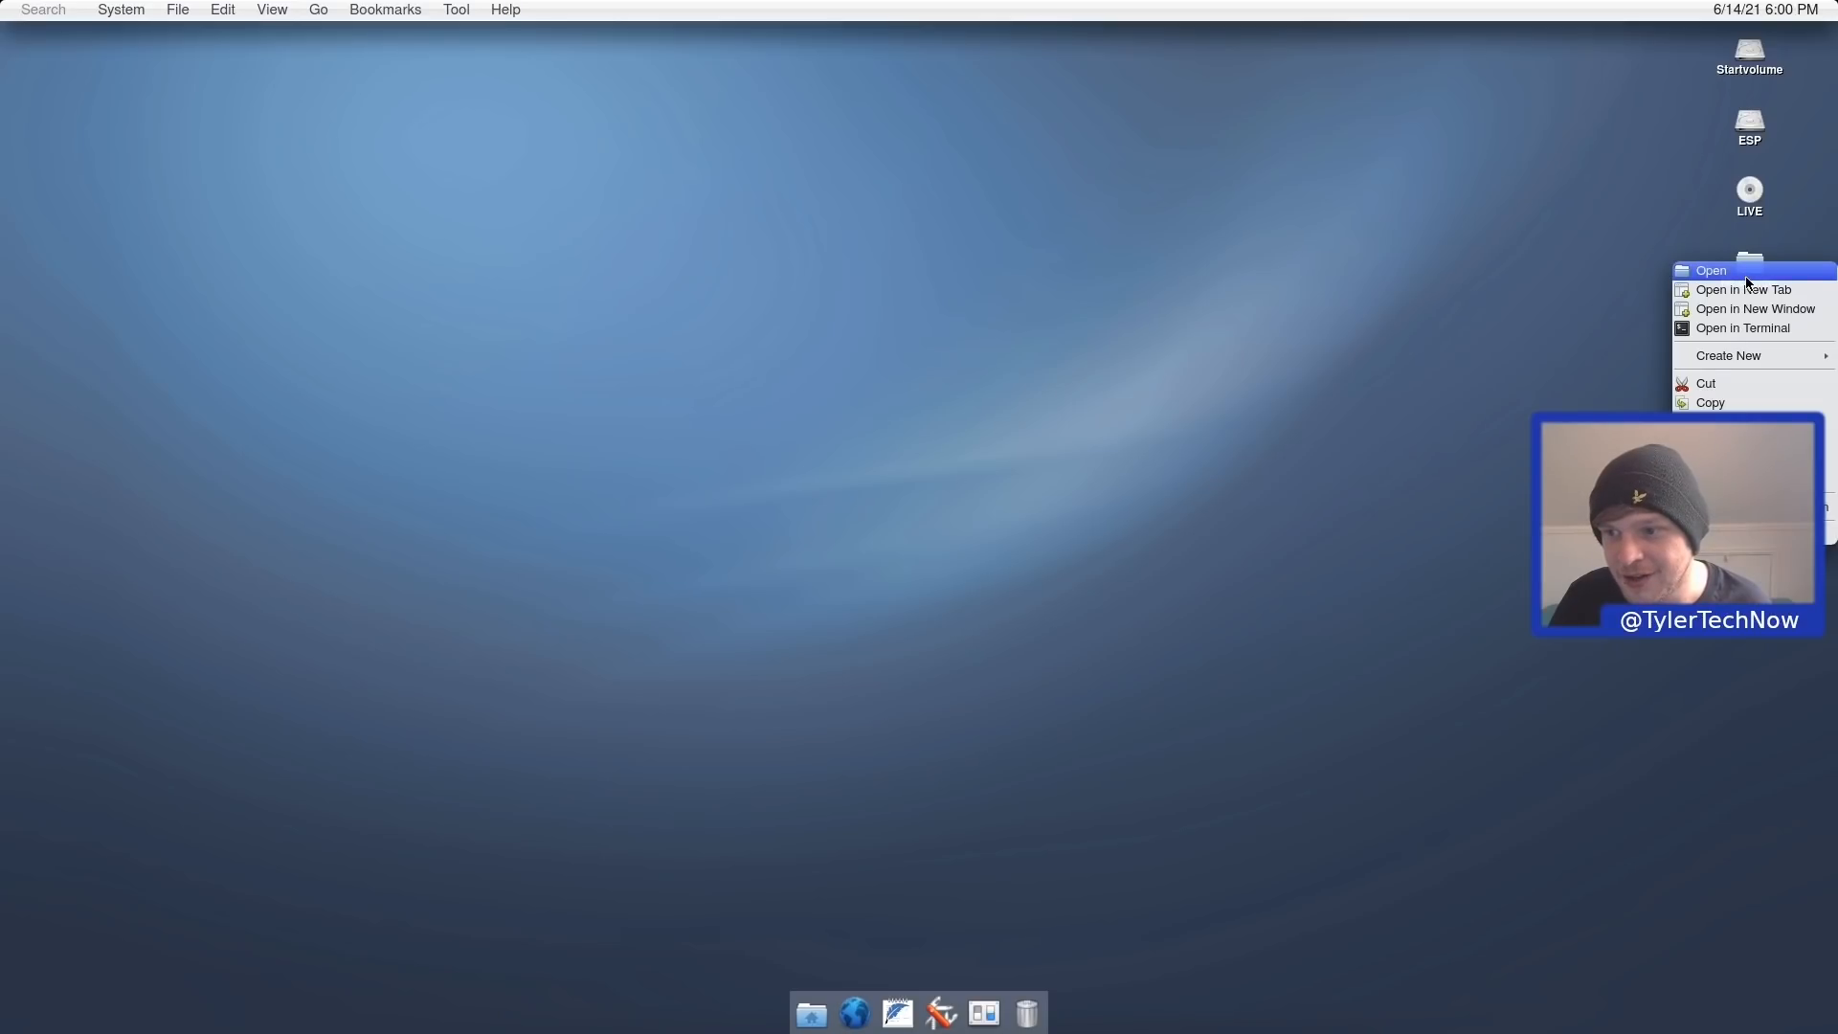
{"action": "left_click", "coordinate": [1749, 444]}
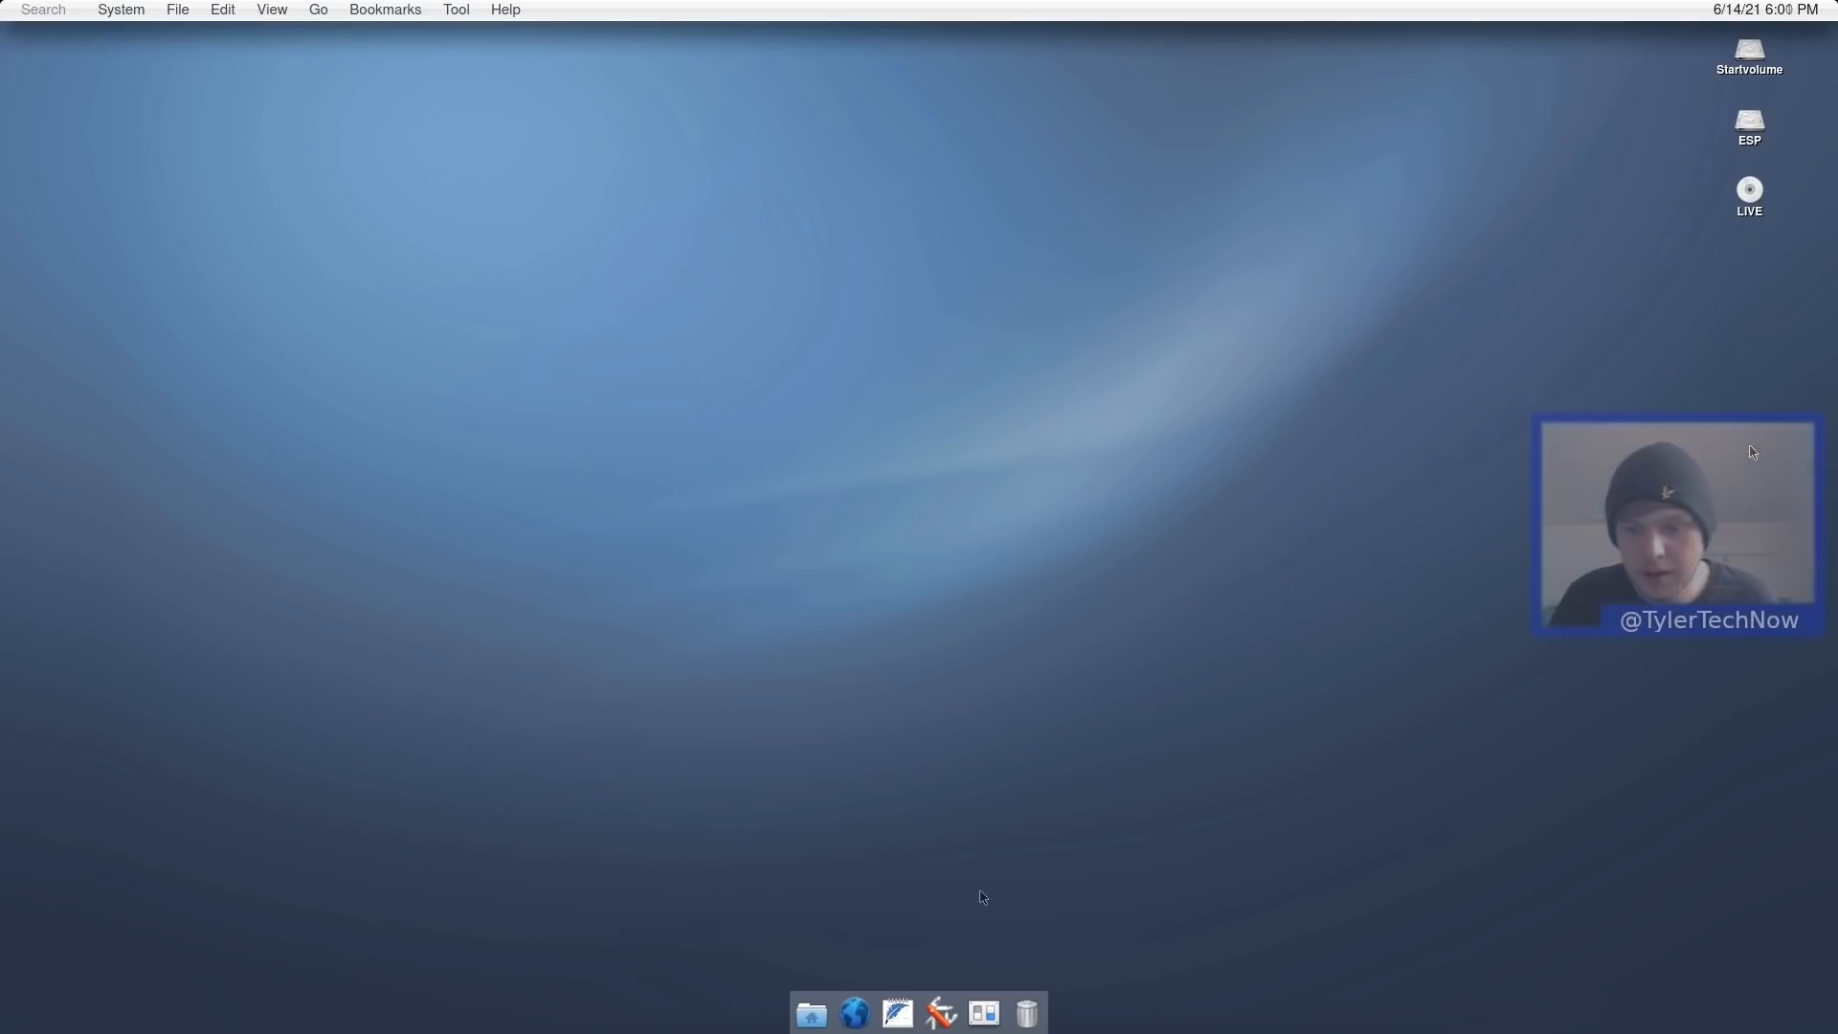
{"action": "left_click", "coordinate": [1027, 1013]}
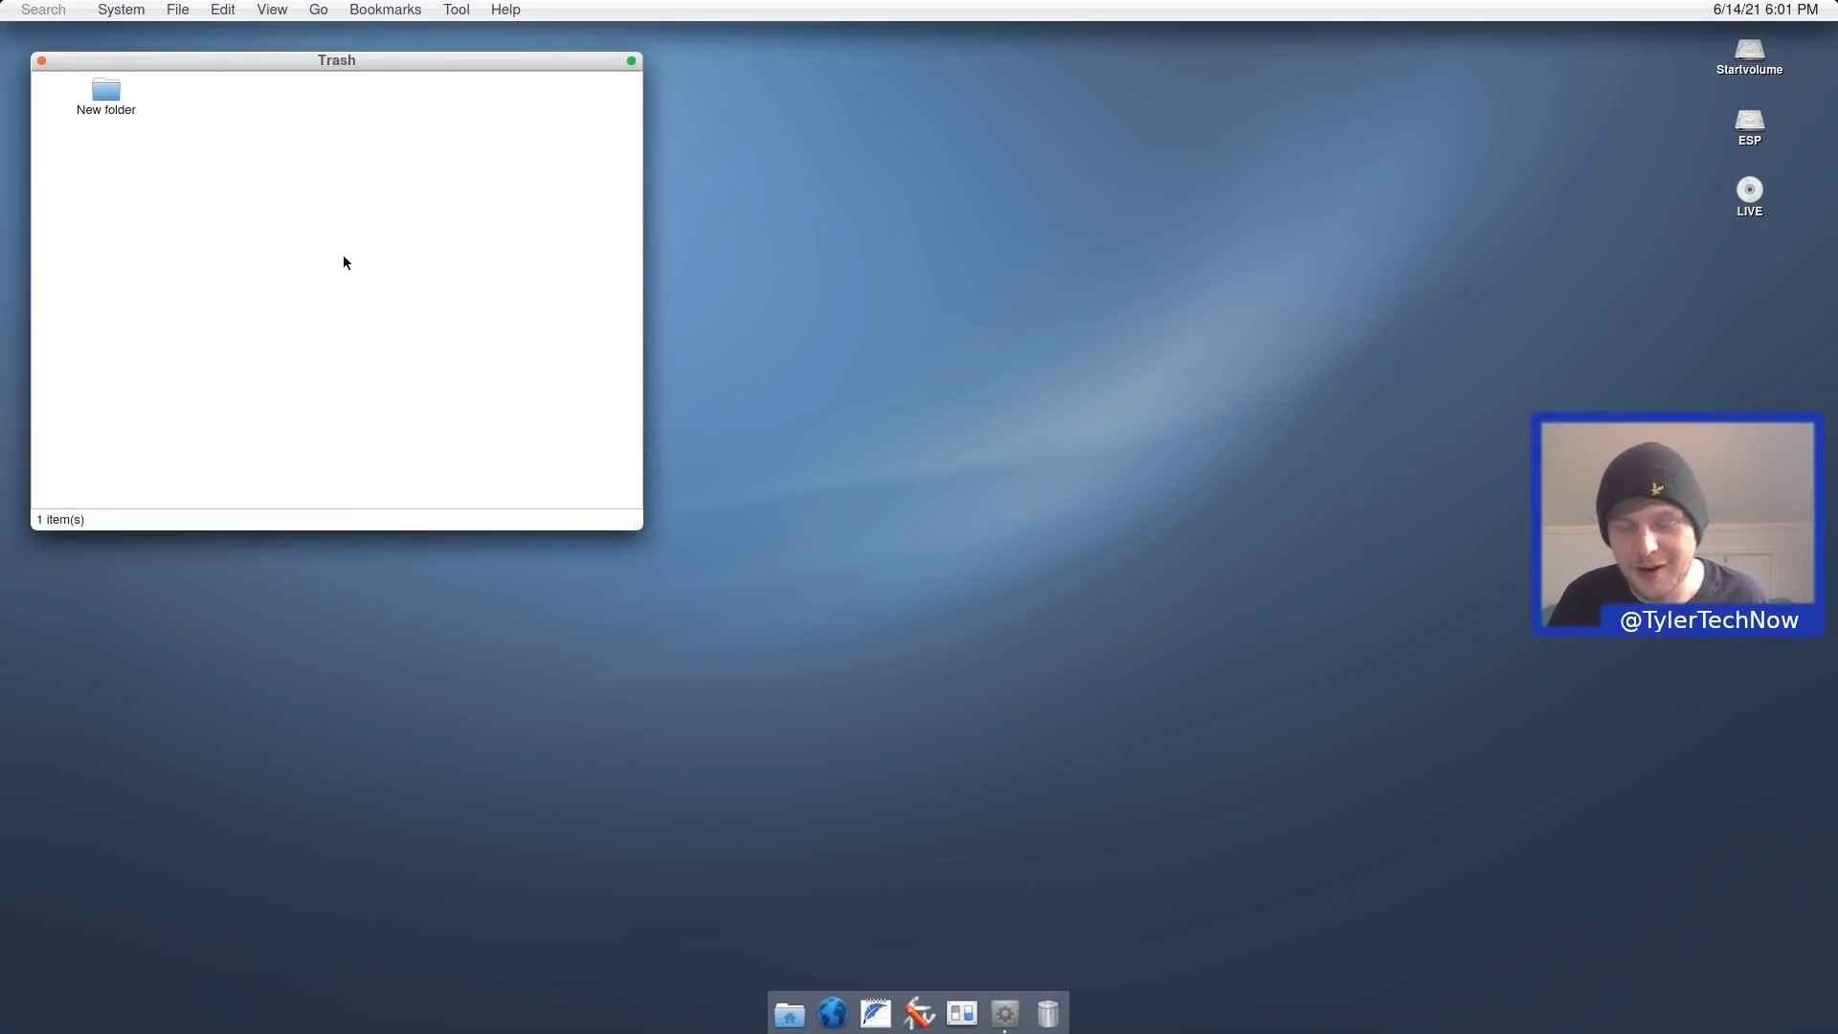
{"action": "left_click_drag", "start_coordinate": [244, 184], "coordinate": [59, 71]}
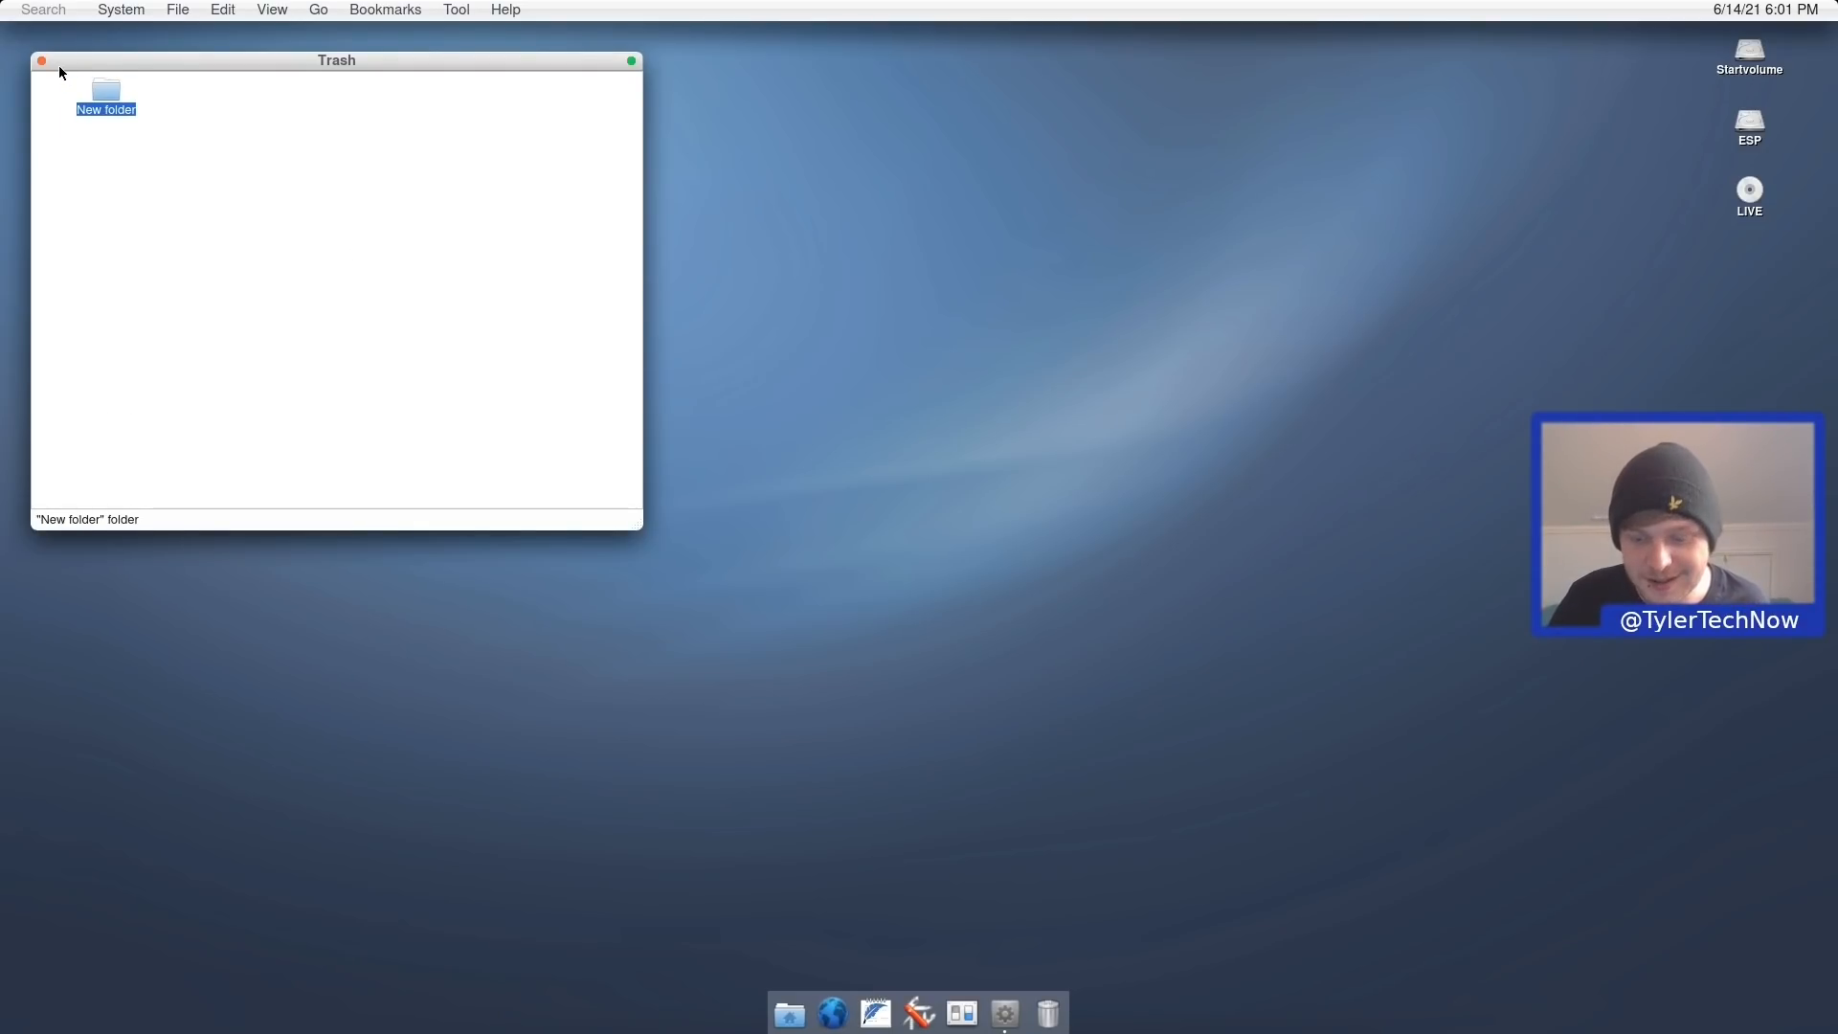
{"action": "key", "text": "Delete"}
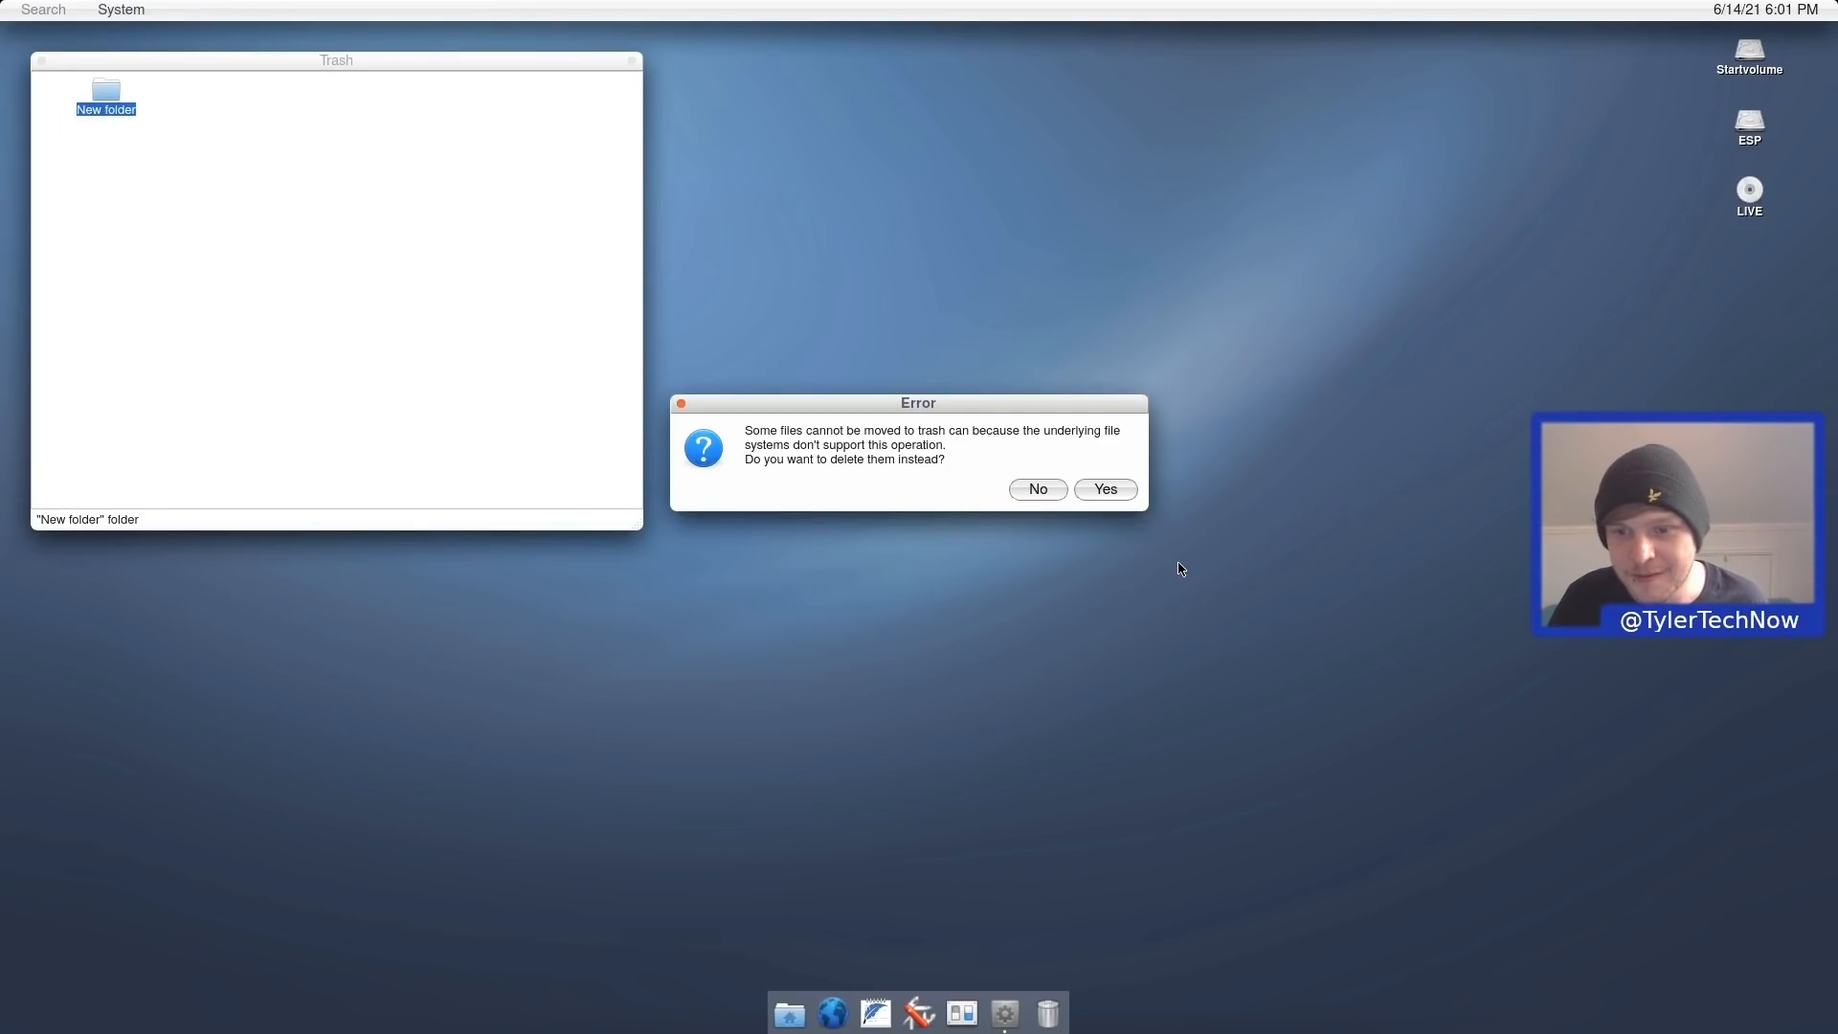
{"action": "left_click", "coordinate": [1086, 490]}
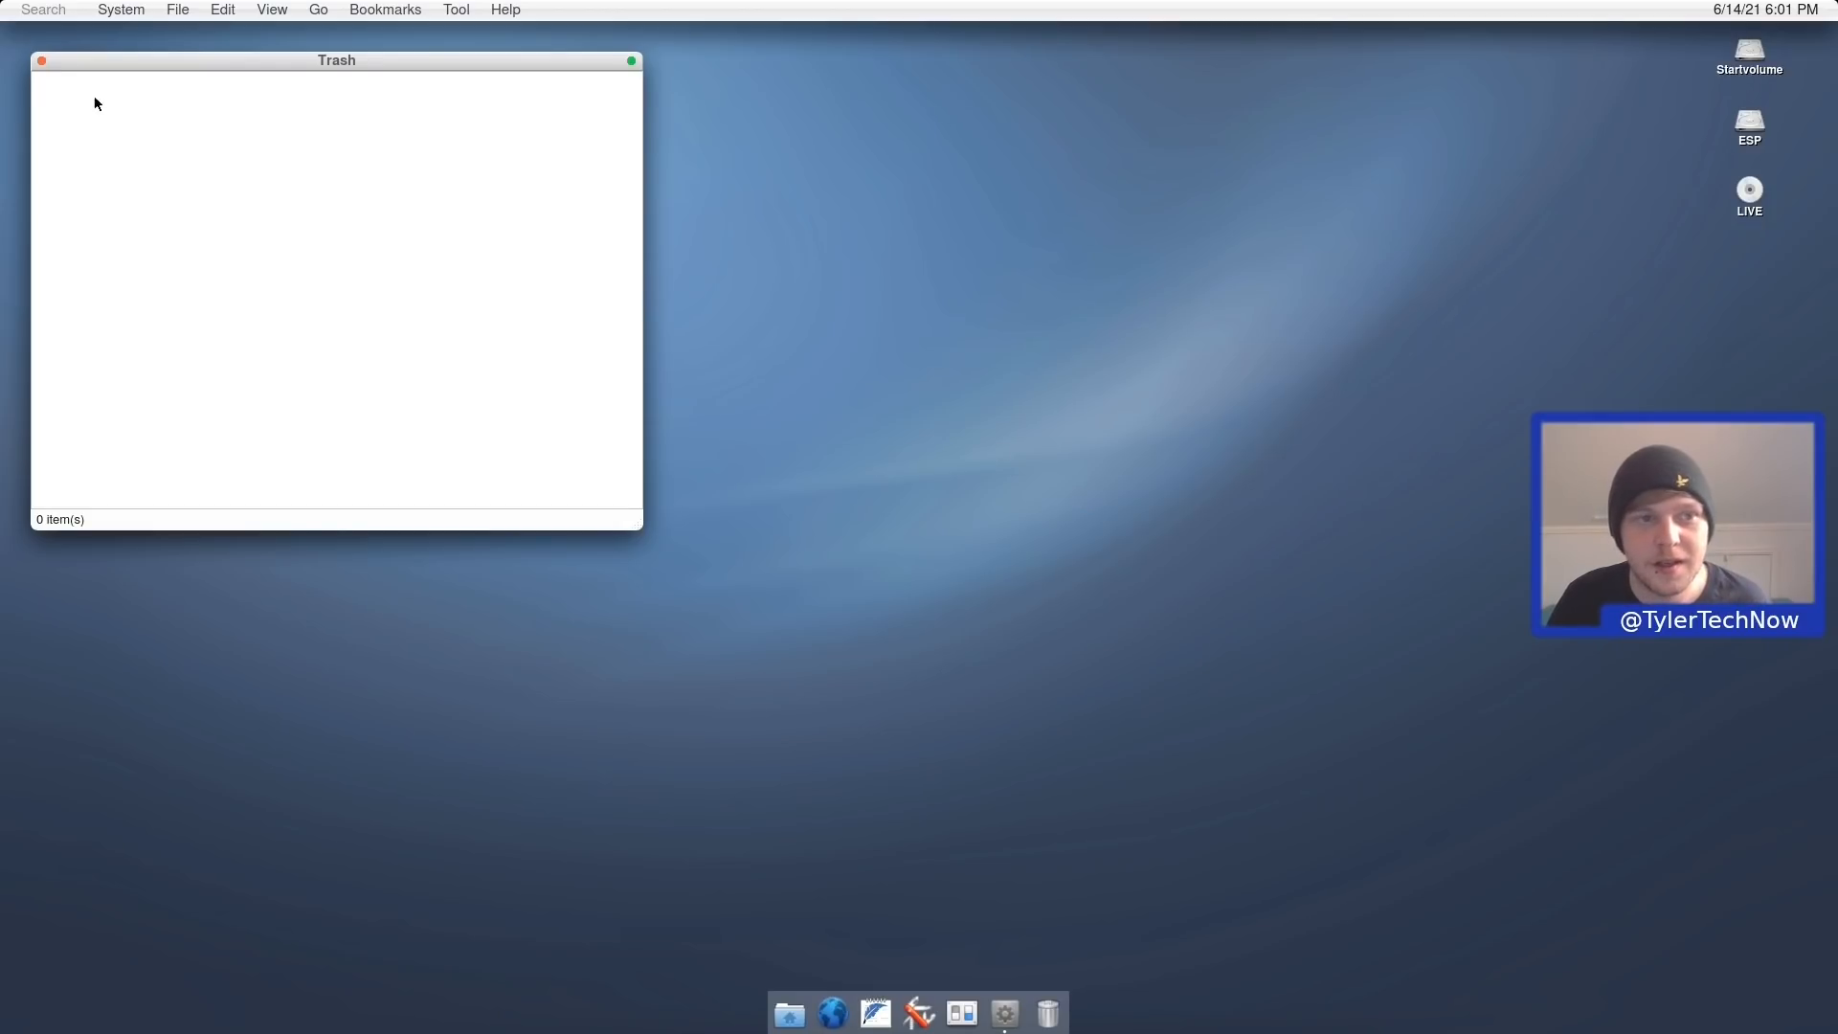
{"action": "left_click", "coordinate": [41, 61]}
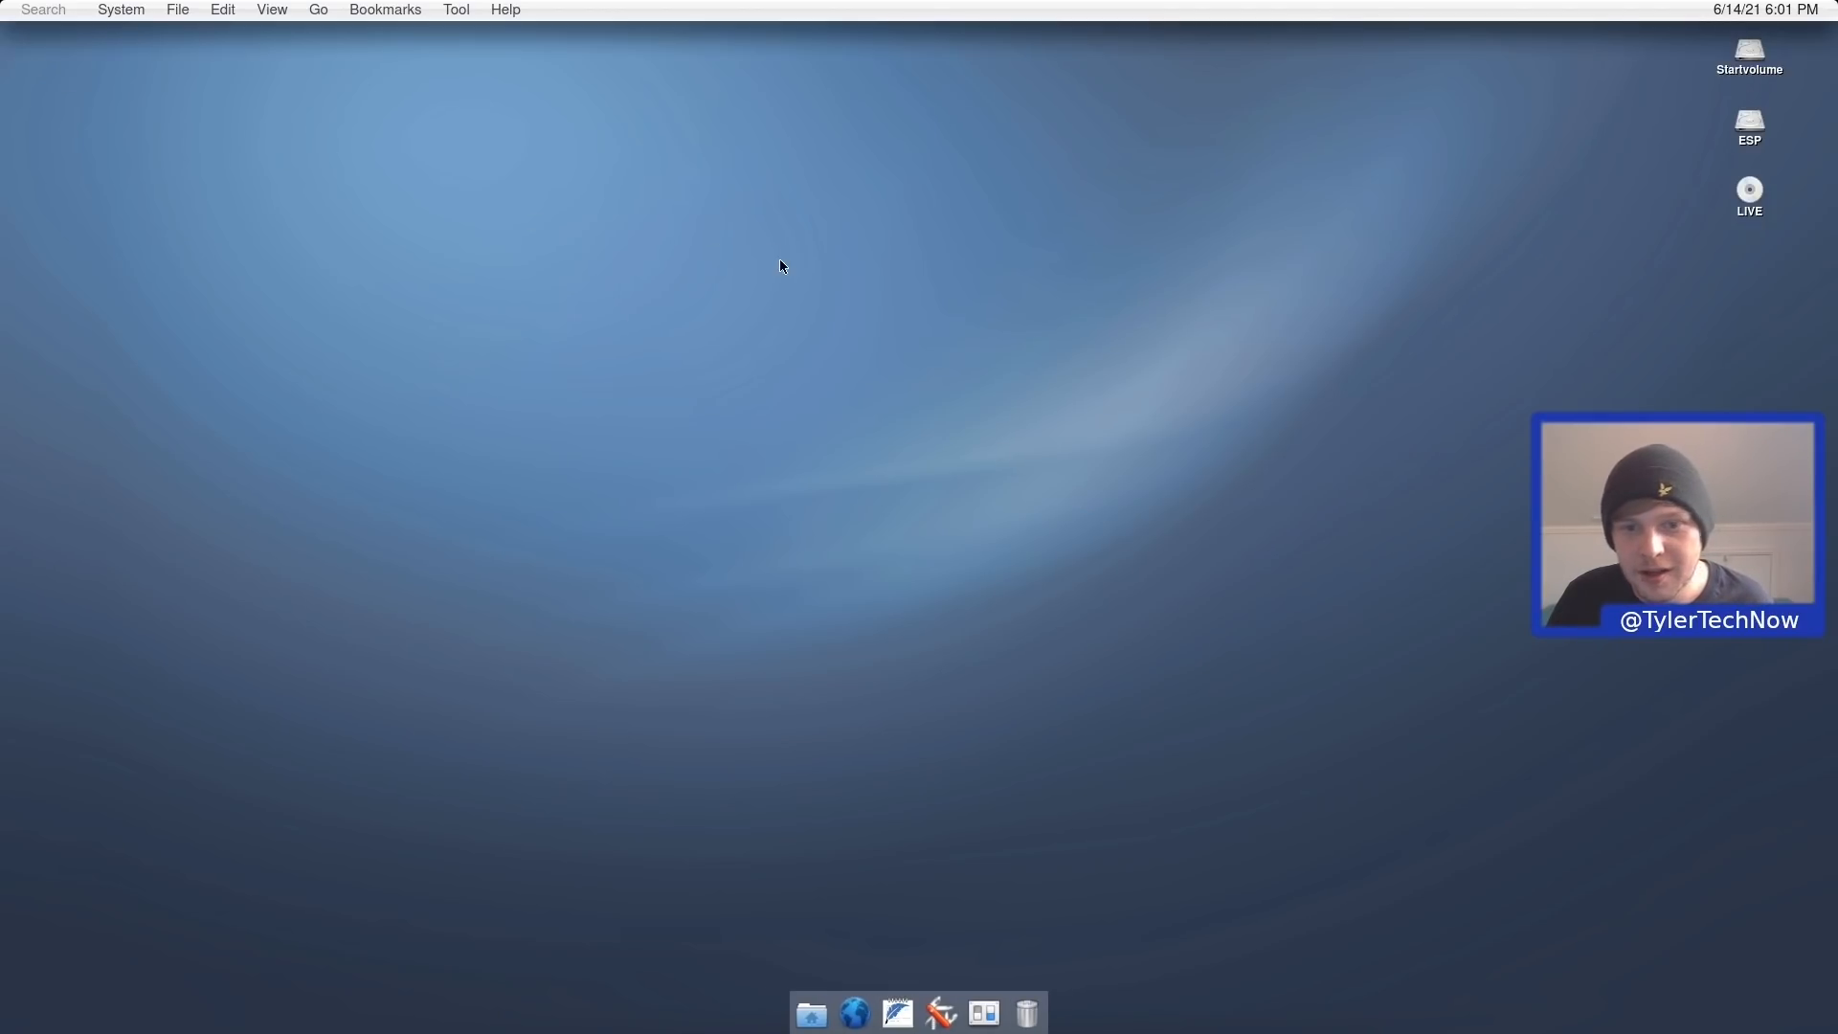
{"action": "right_click", "coordinate": [821, 393]}
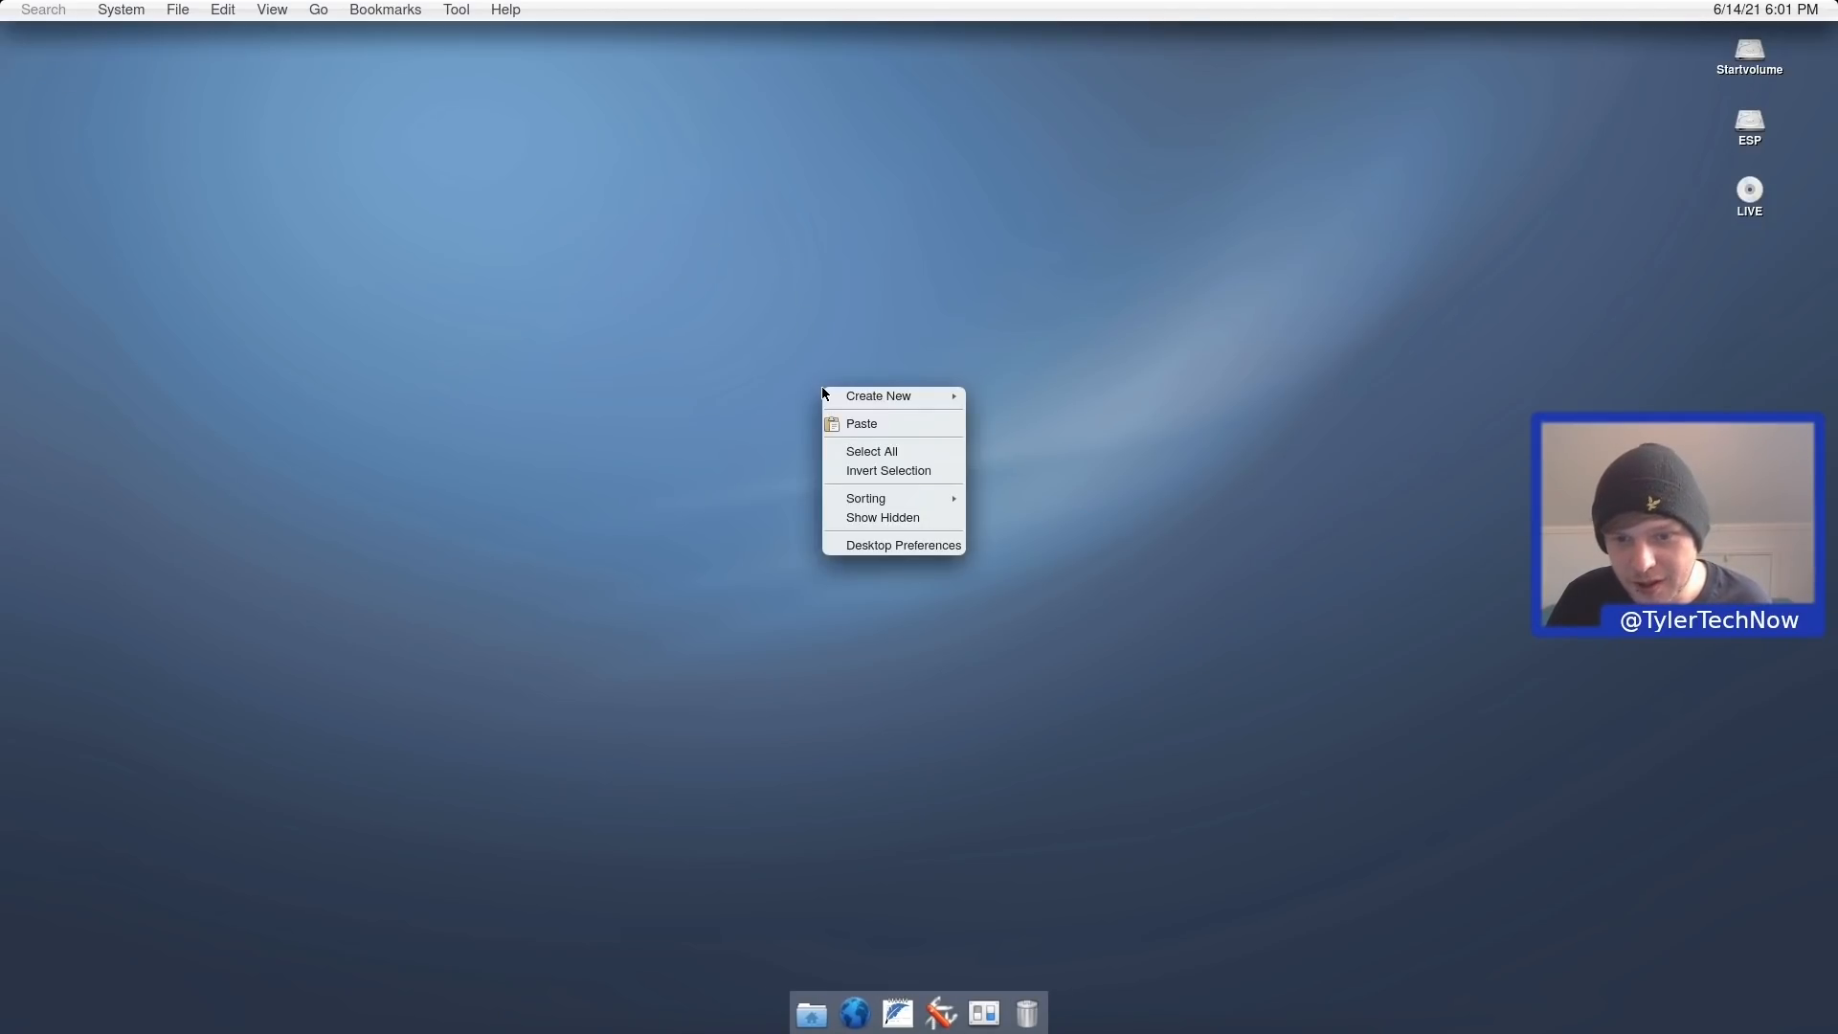
{"action": "left_click", "coordinate": [885, 547]}
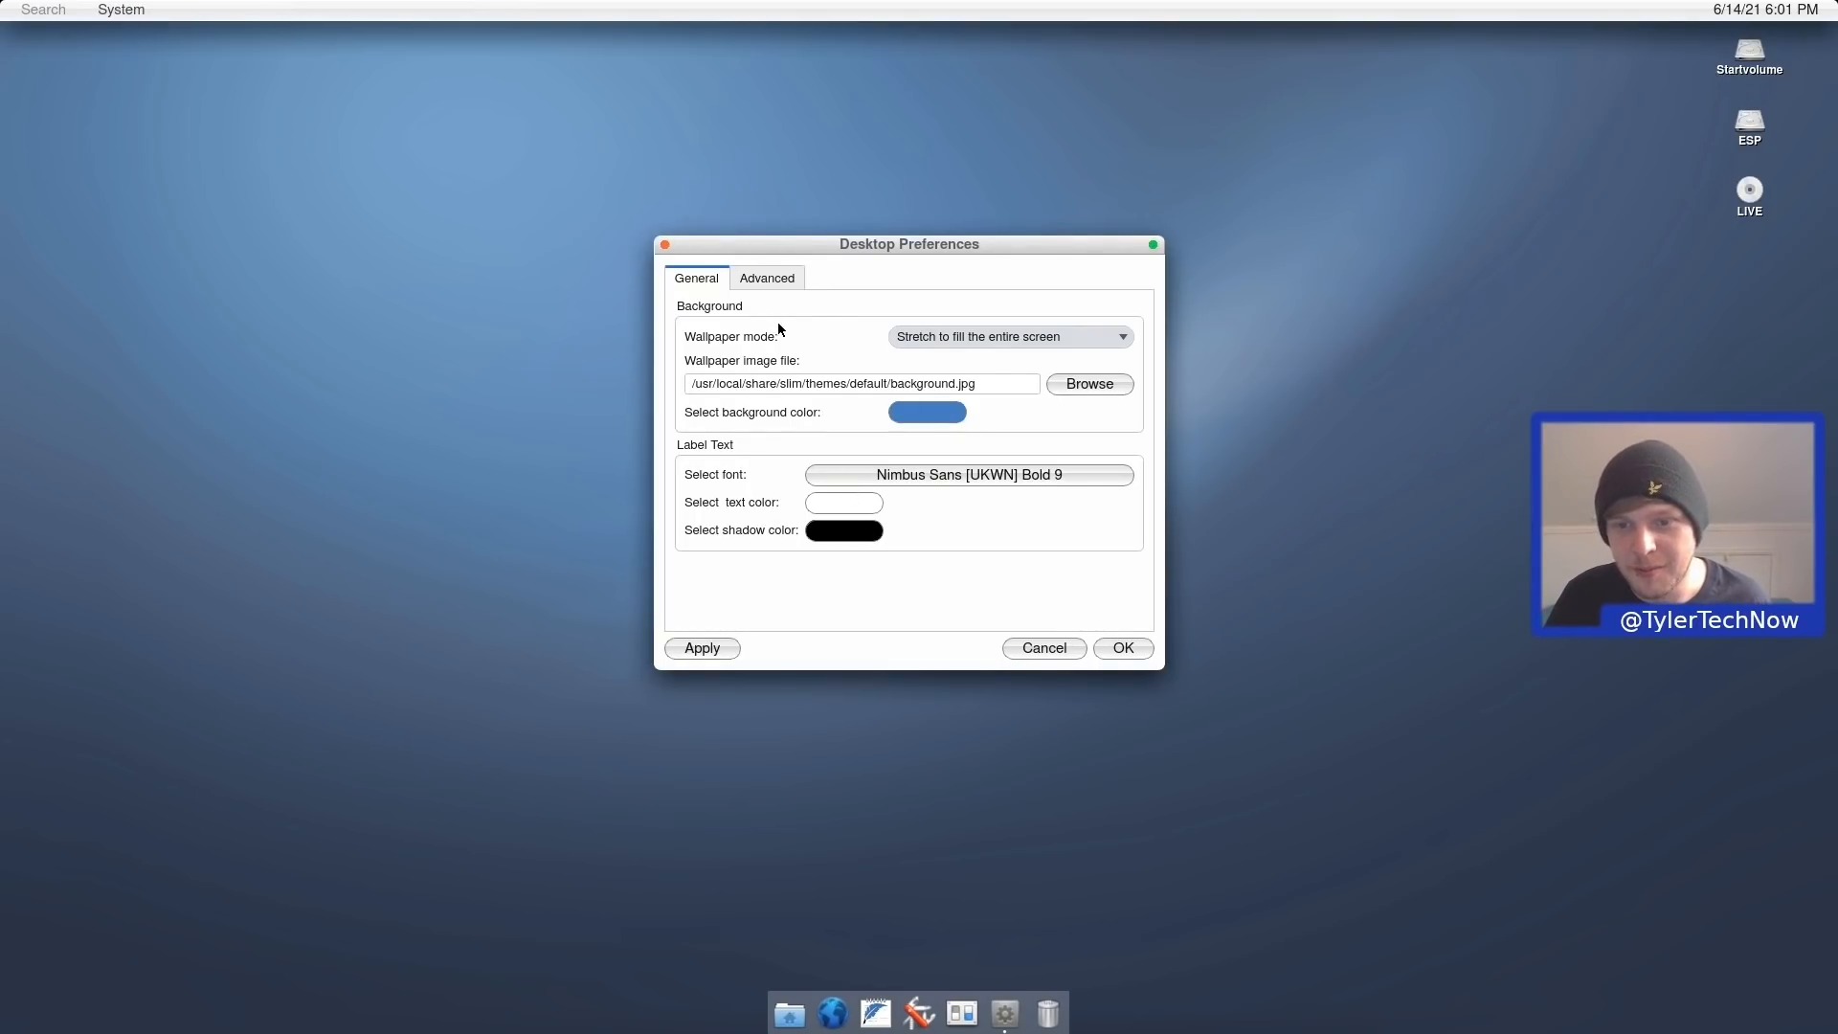
{"action": "left_click", "coordinate": [996, 339]}
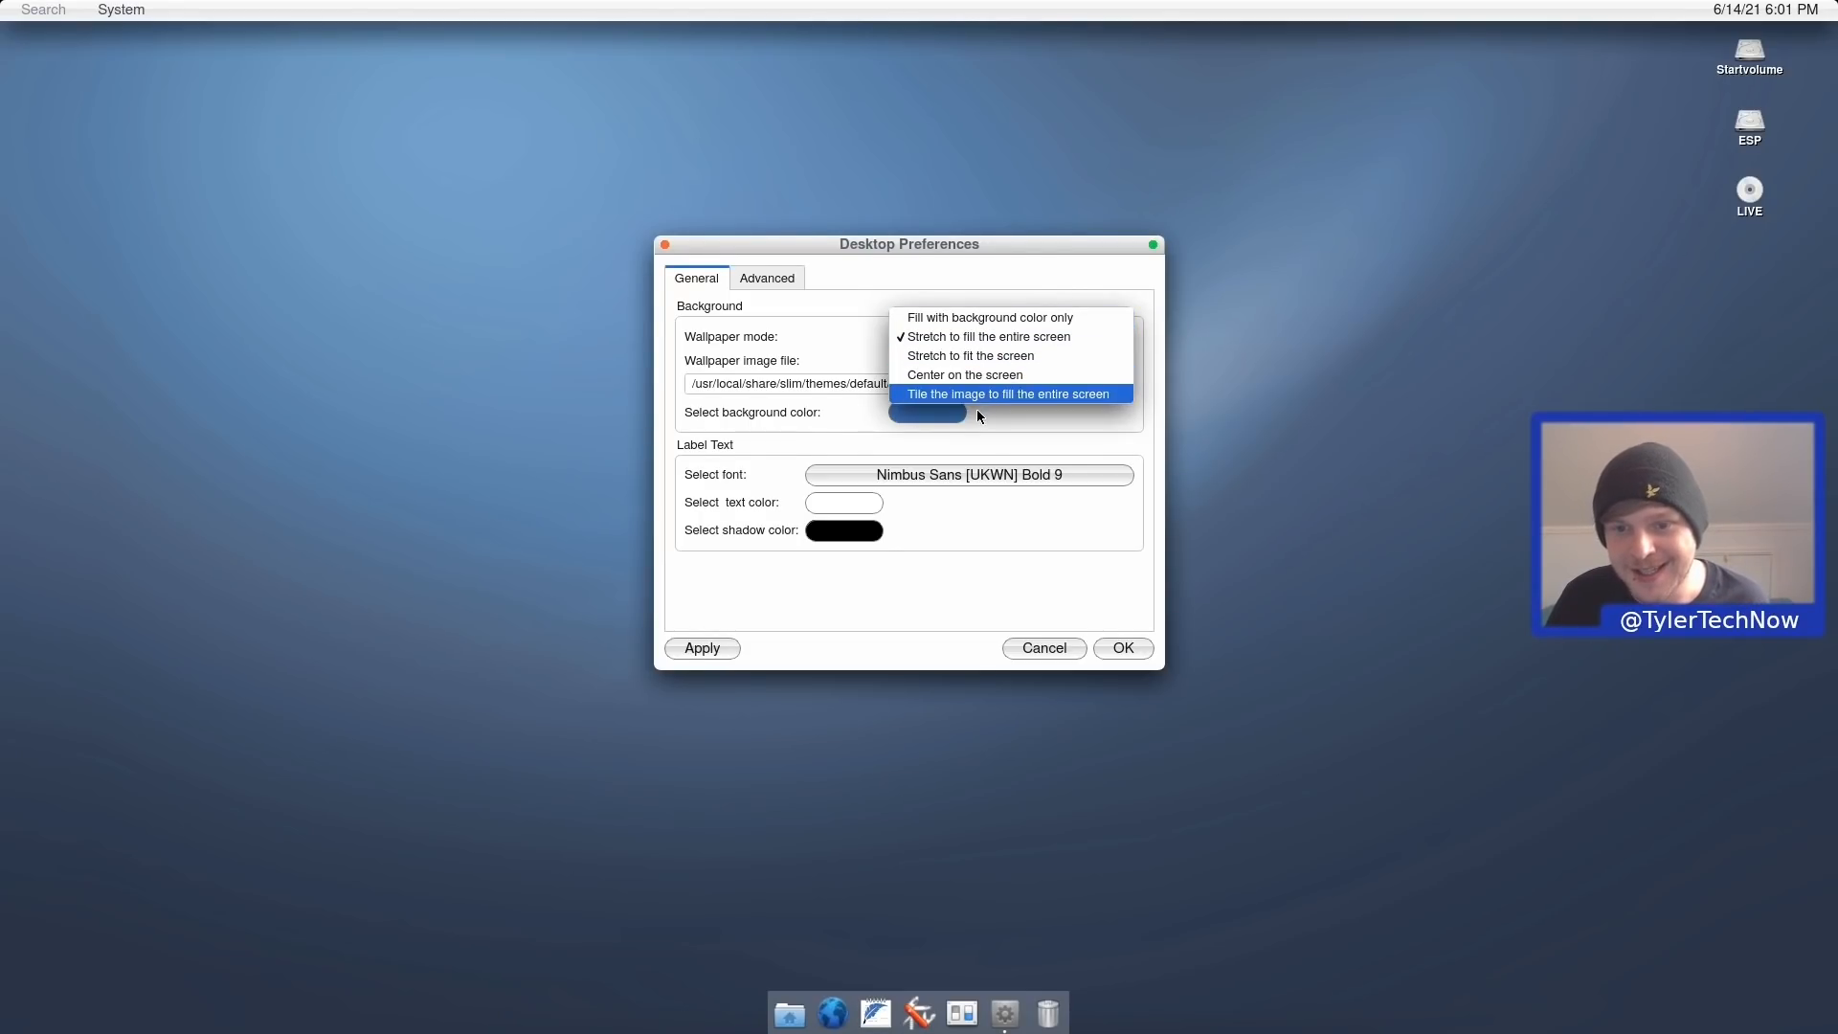
{"action": "left_click", "coordinate": [820, 355]}
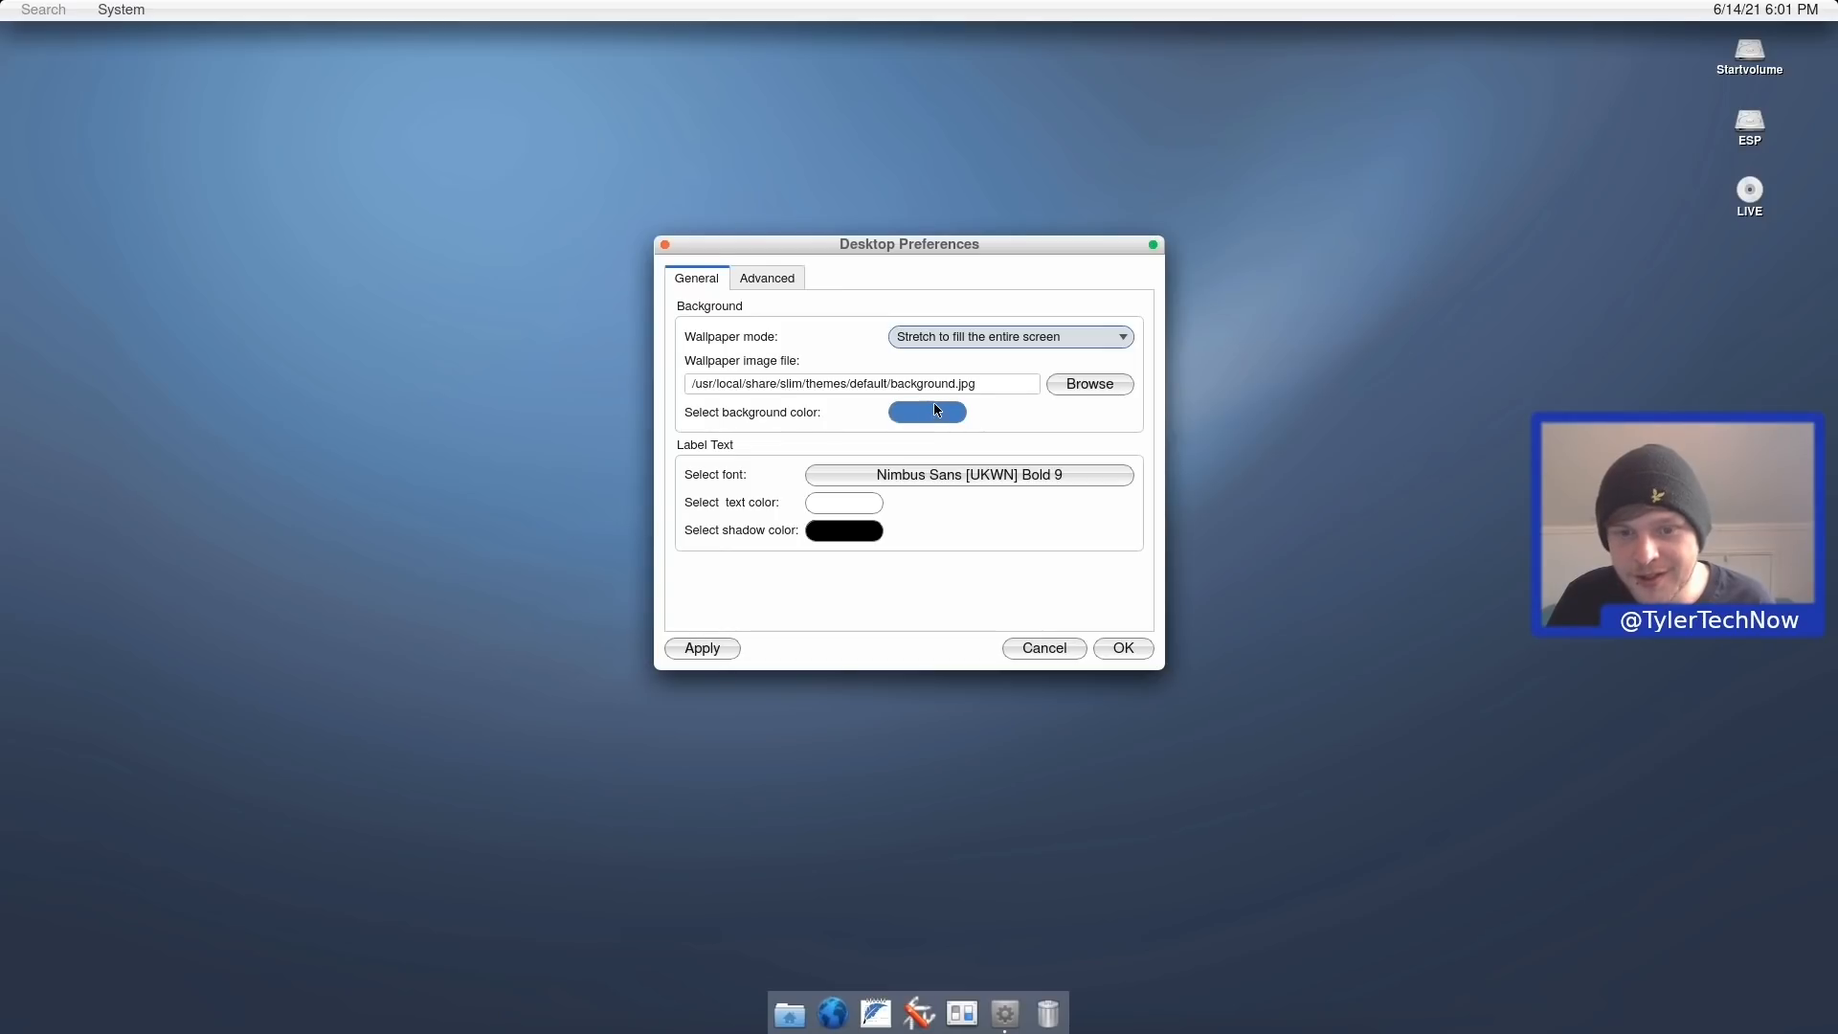
{"action": "left_click", "coordinate": [748, 279]}
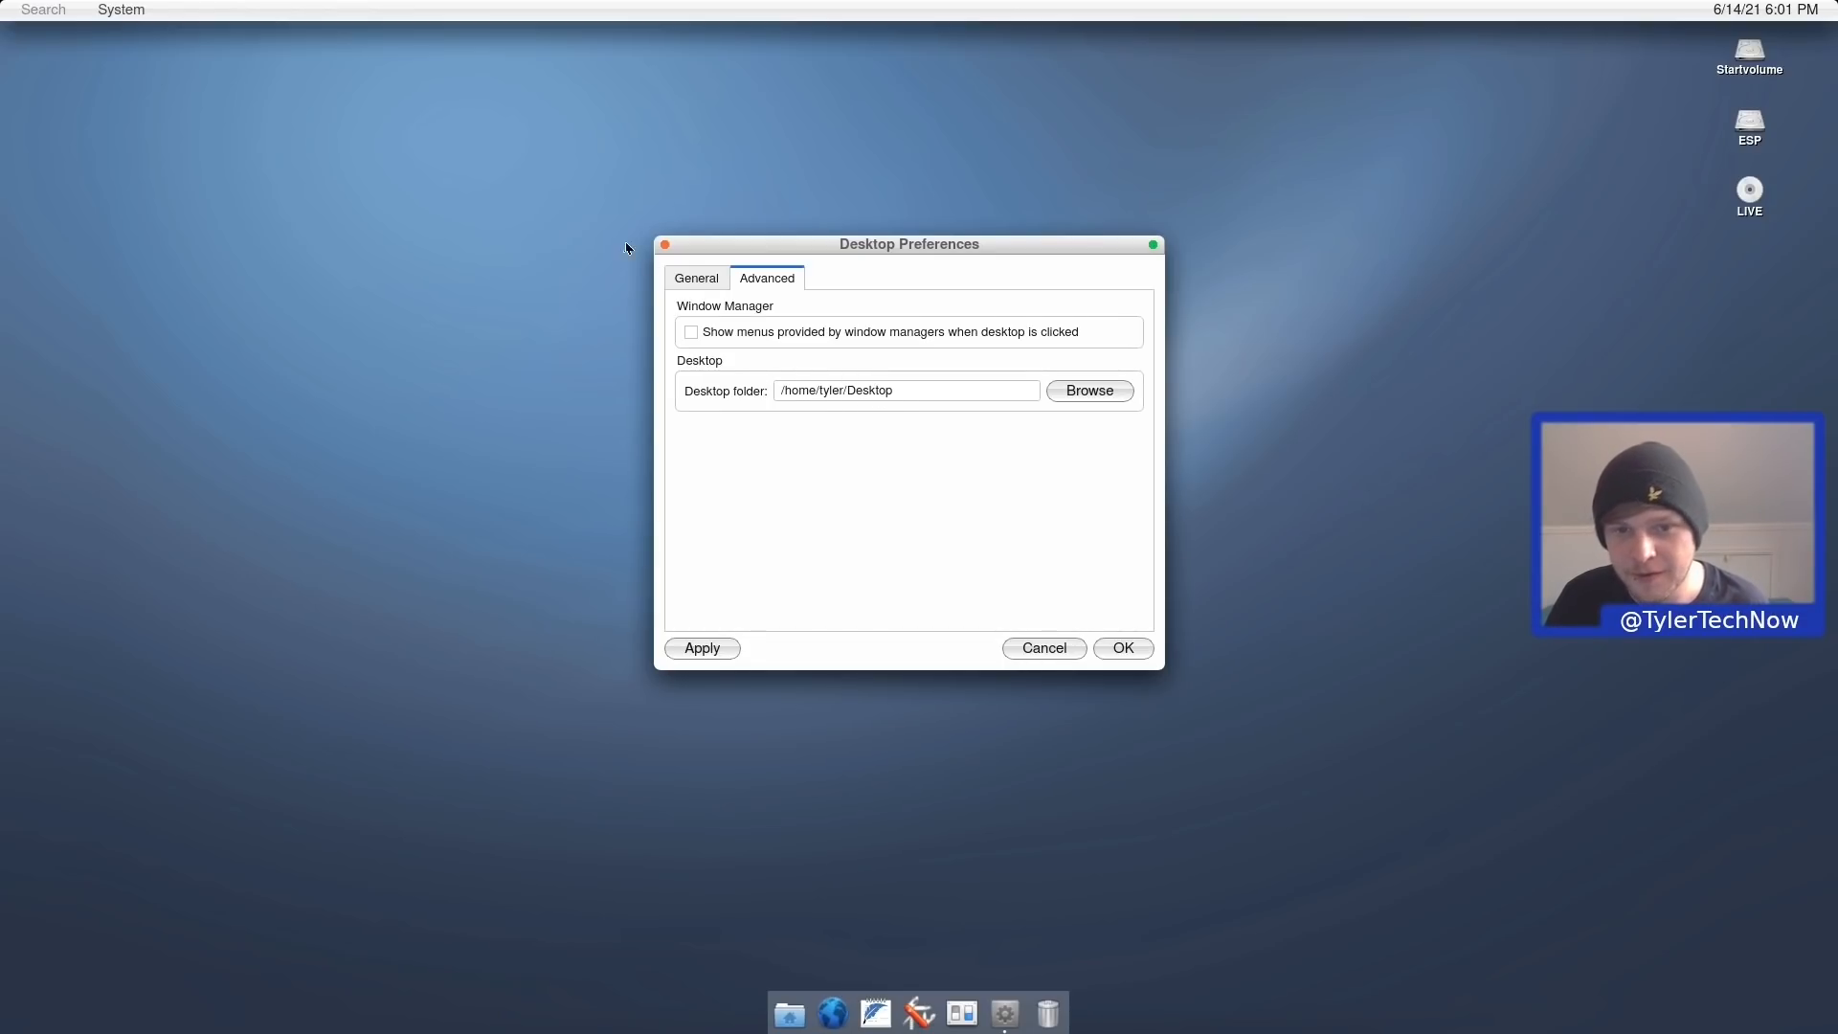
{"action": "left_click", "coordinate": [666, 245]}
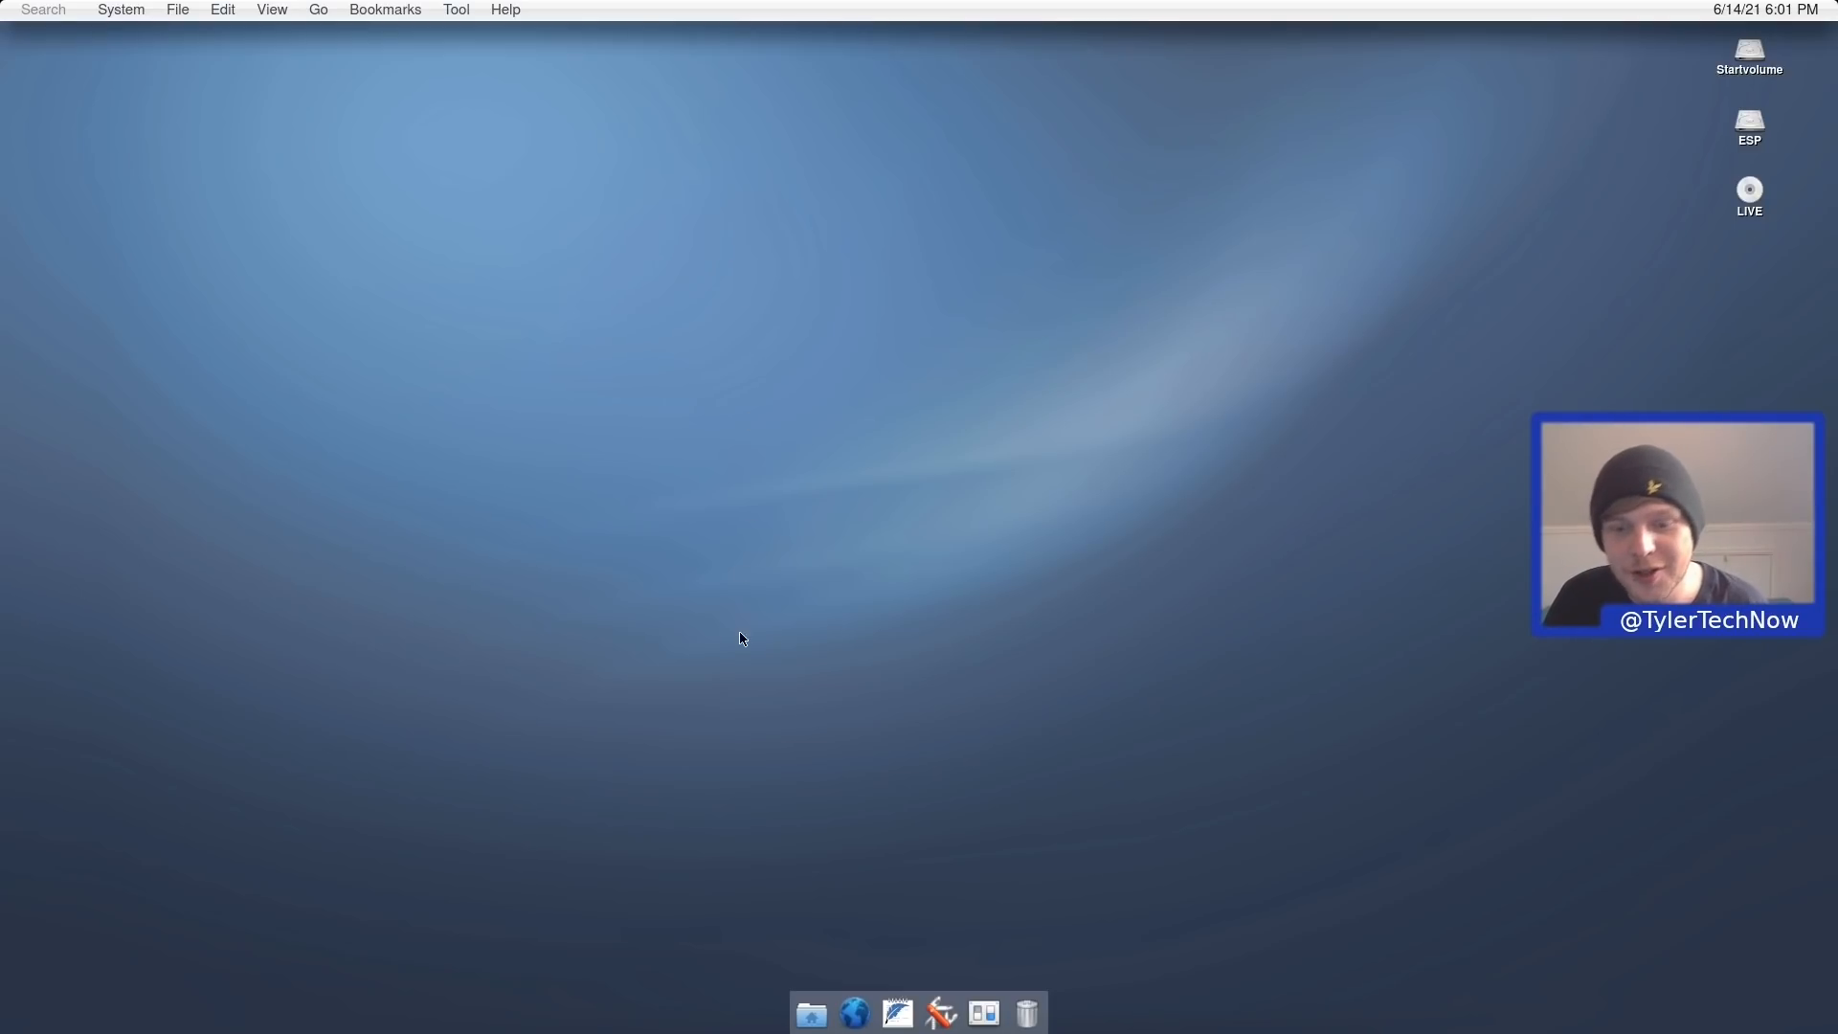
{"action": "left_click", "coordinate": [810, 1010]}
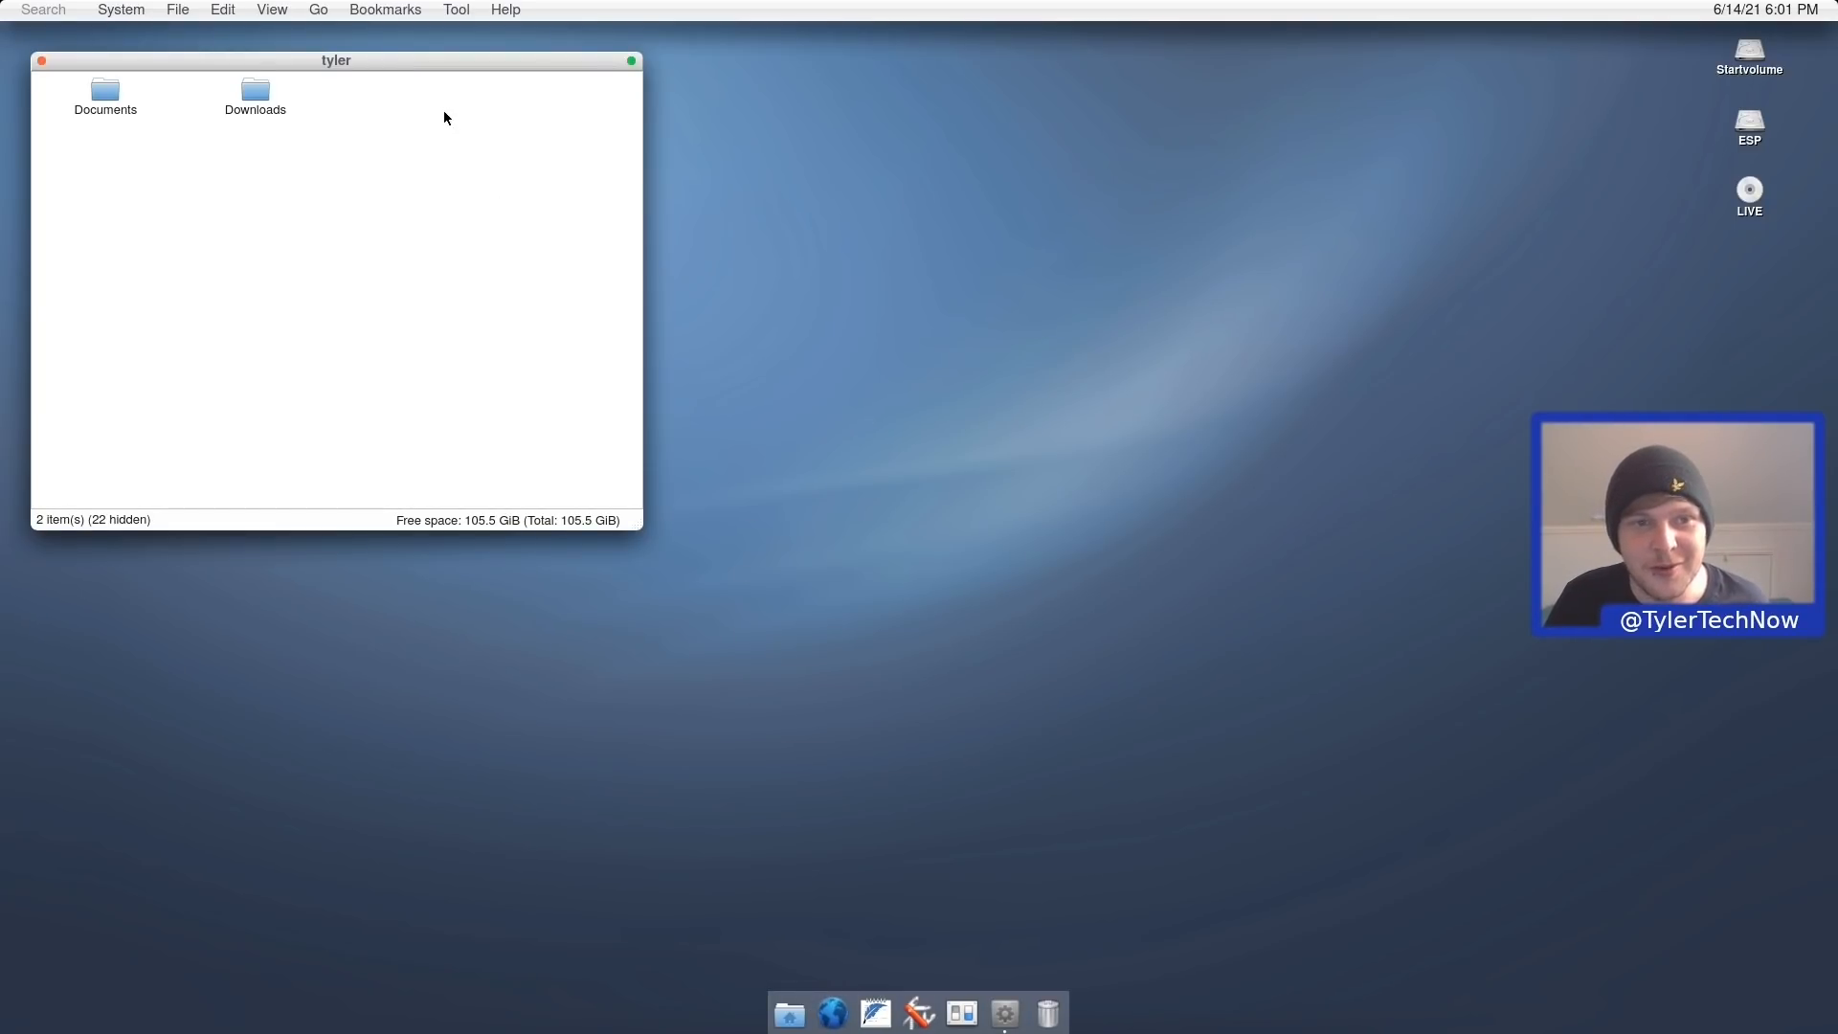
{"action": "left_click_drag", "start_coordinate": [381, 72], "coordinate": [927, 284]}
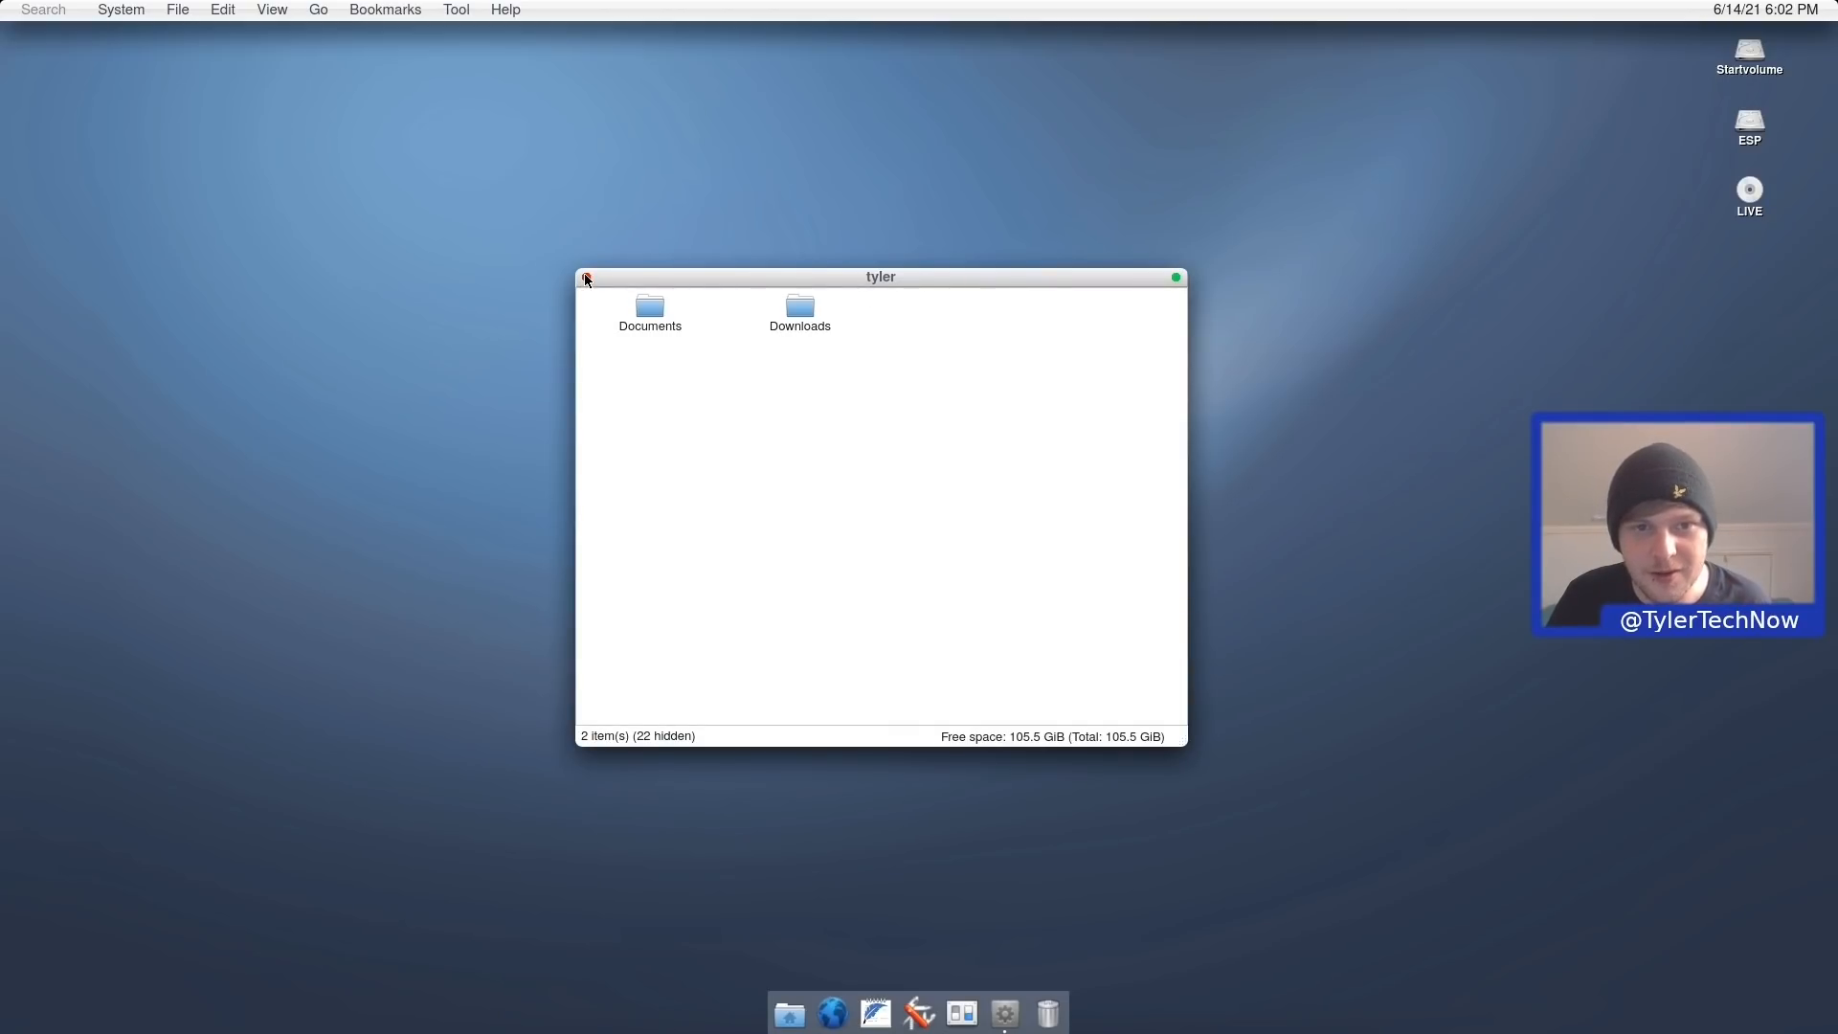
{"action": "left_click", "coordinate": [585, 276]}
{"action": "left_click", "coordinate": [462, 8]}
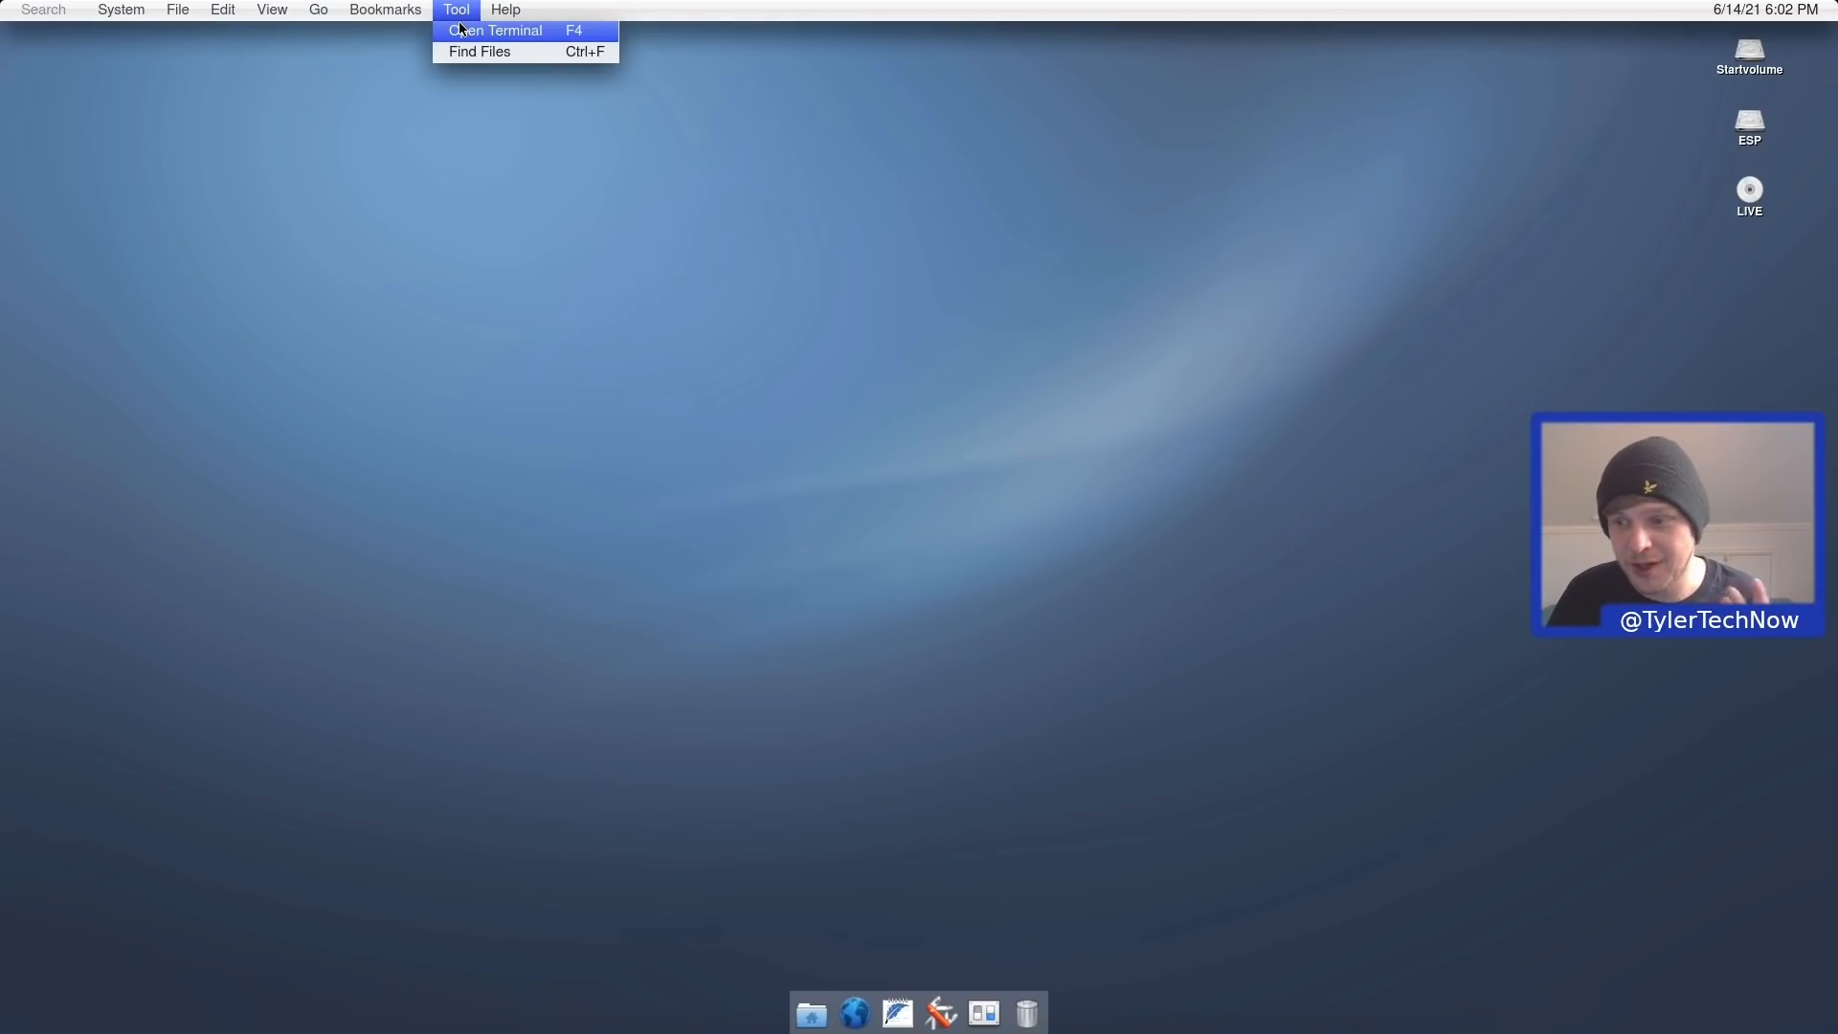
{"action": "left_click", "coordinate": [491, 32]}
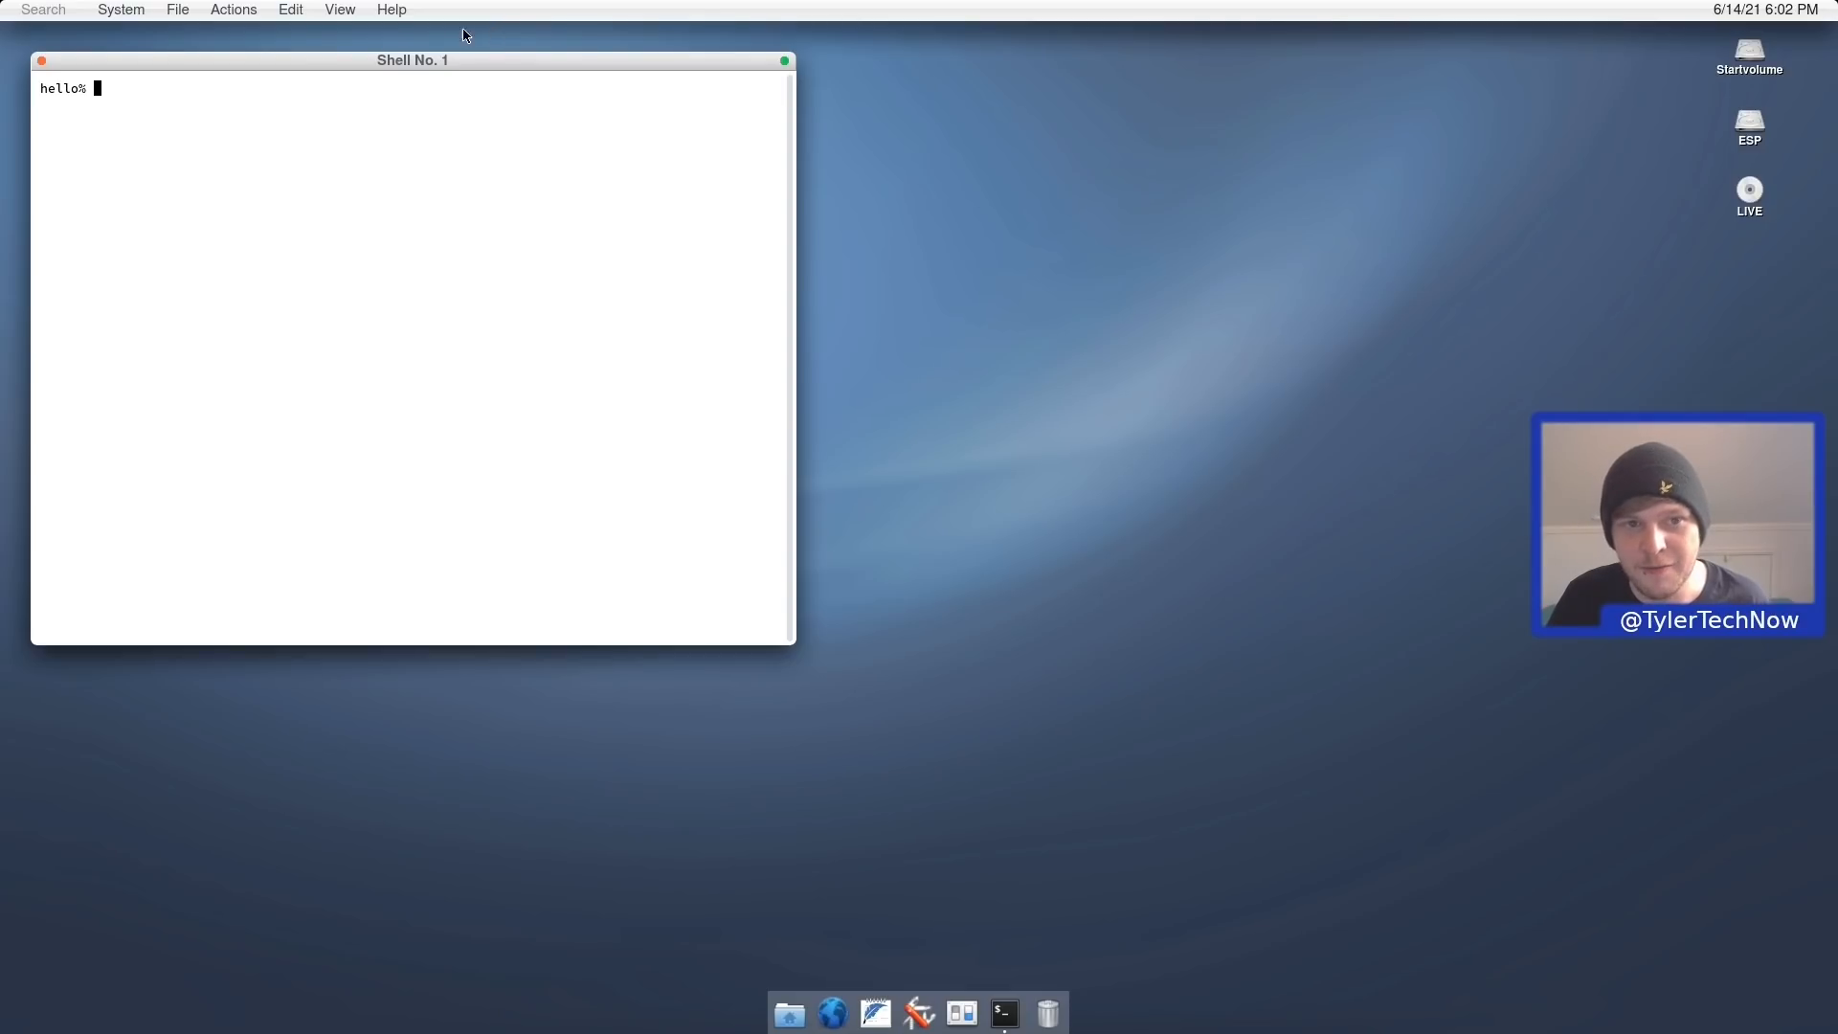
{"action": "left_click", "coordinate": [42, 63]}
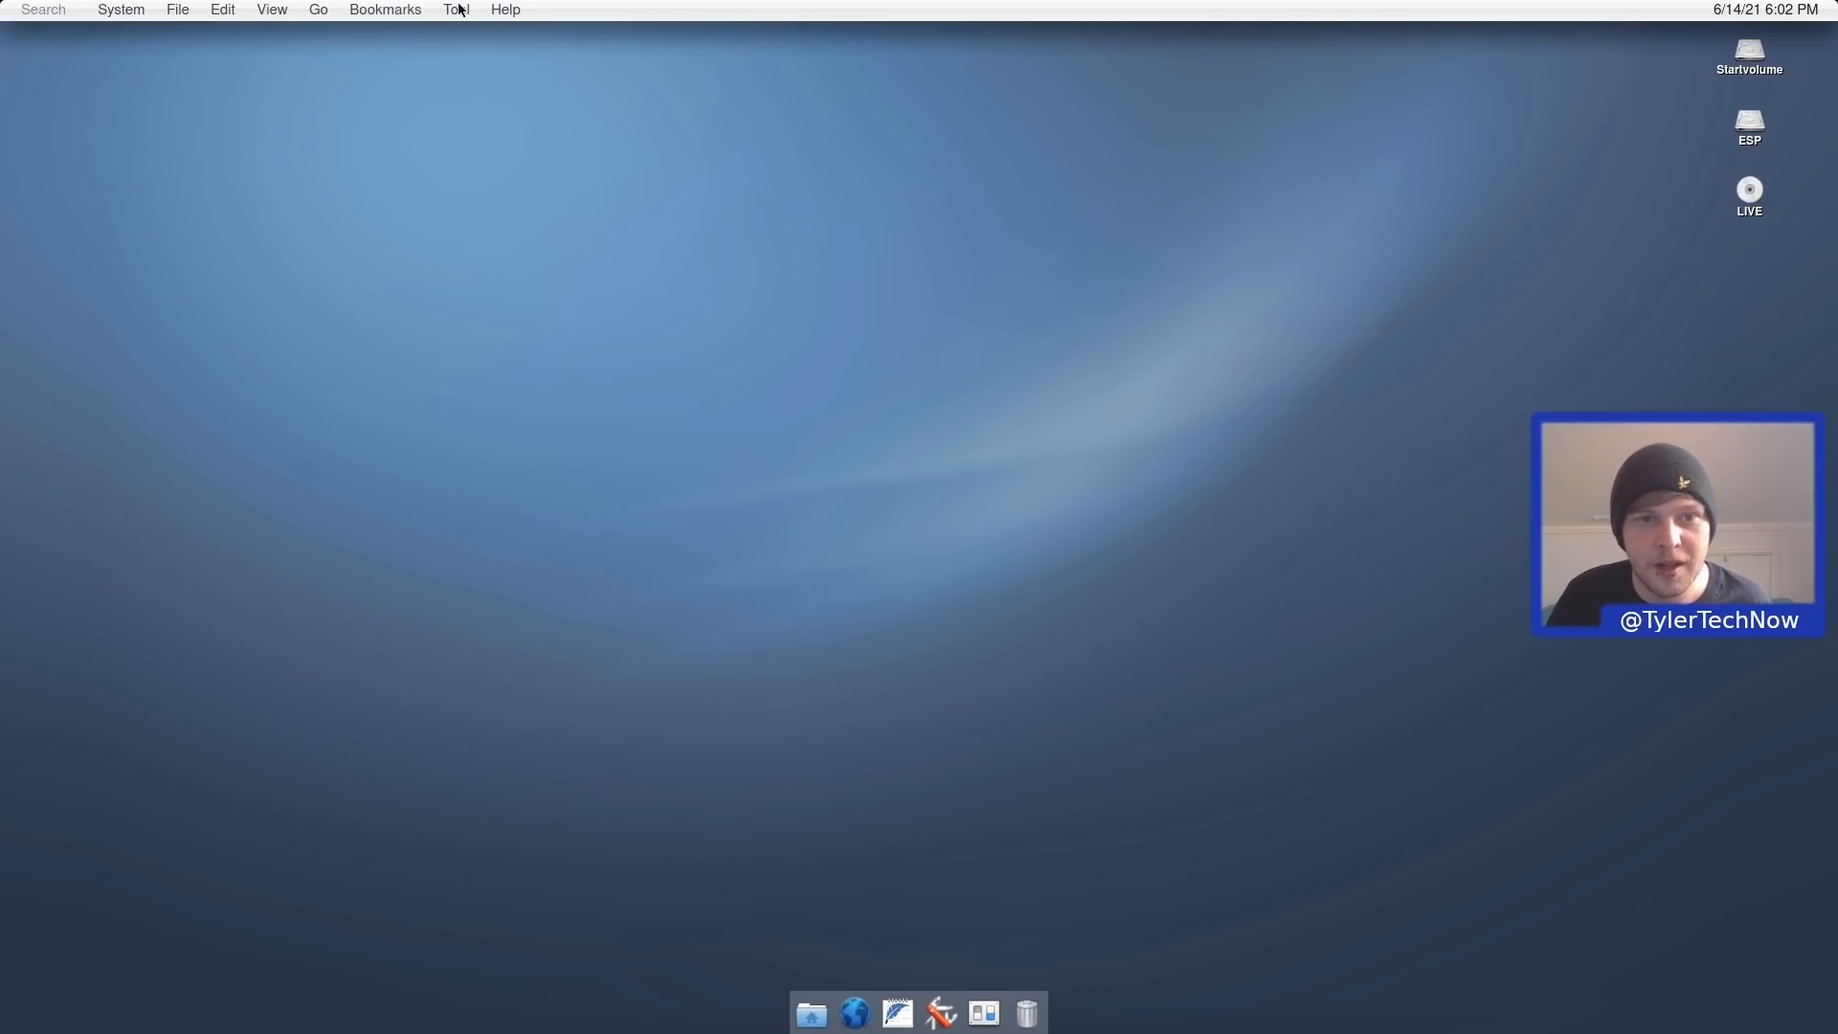
{"action": "left_click", "coordinate": [506, 10]}
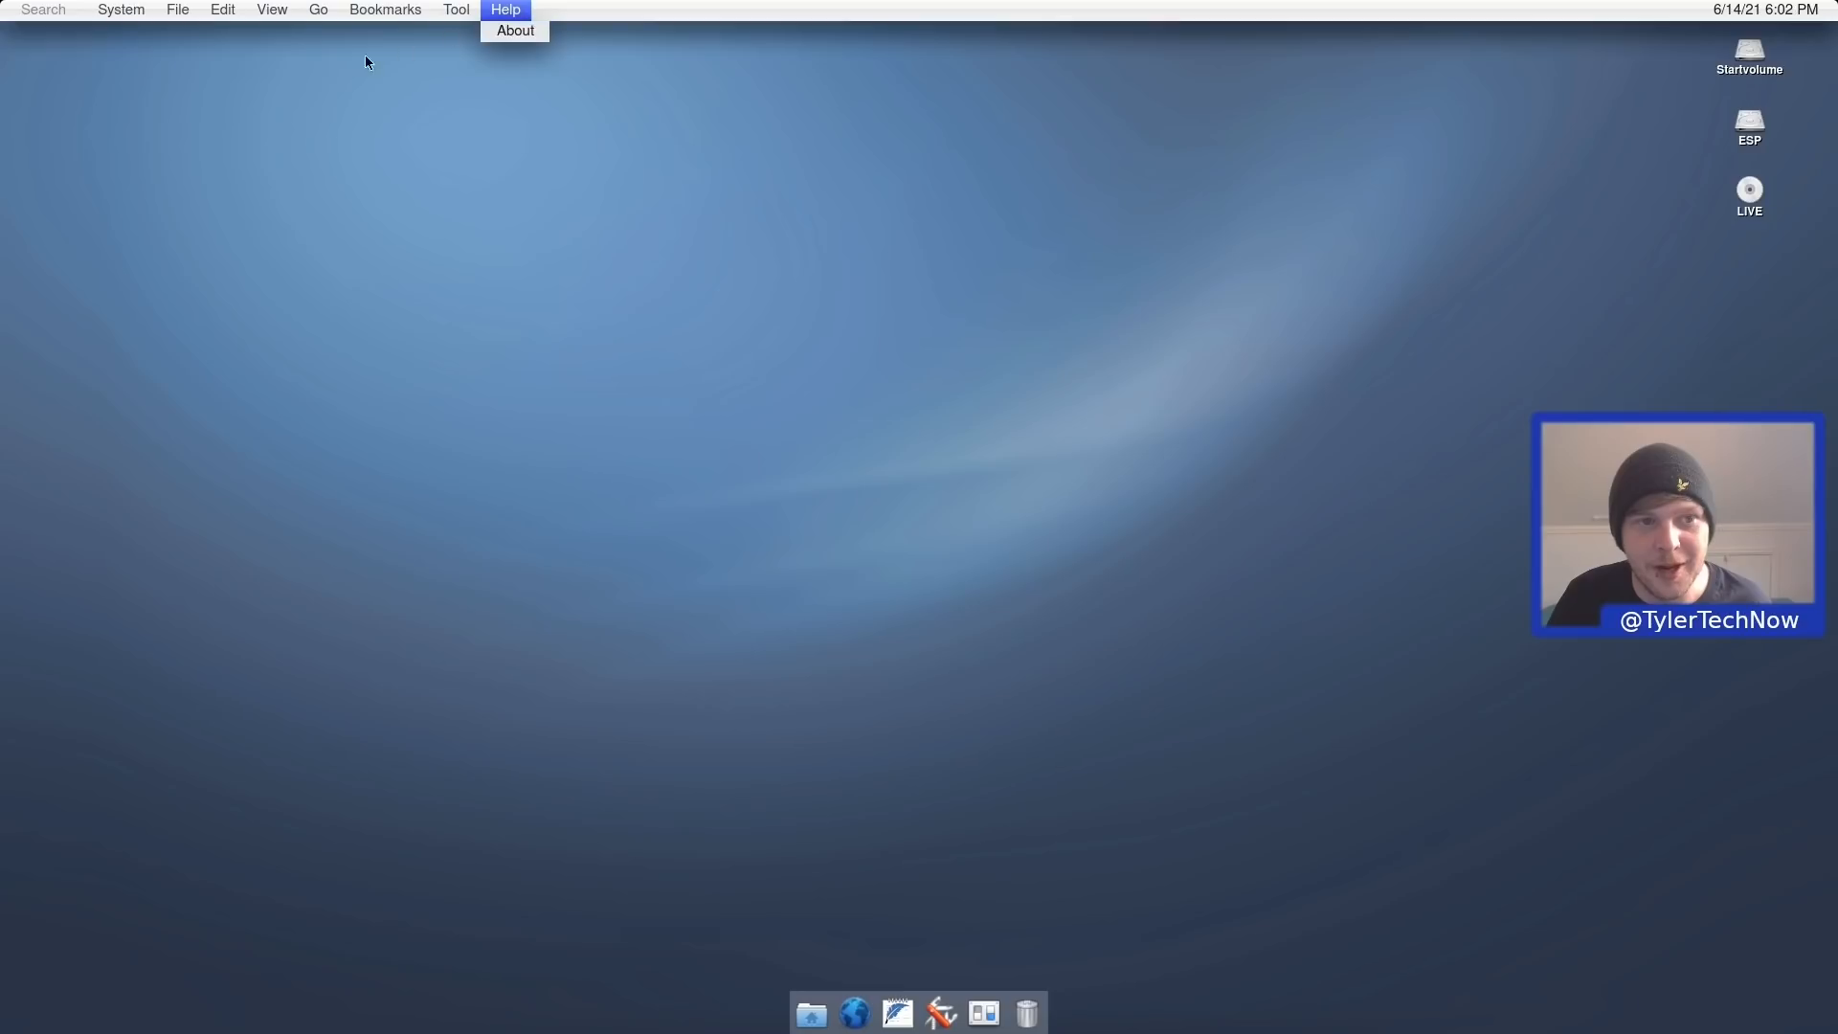
{"action": "left_click", "coordinate": [43, 11]}
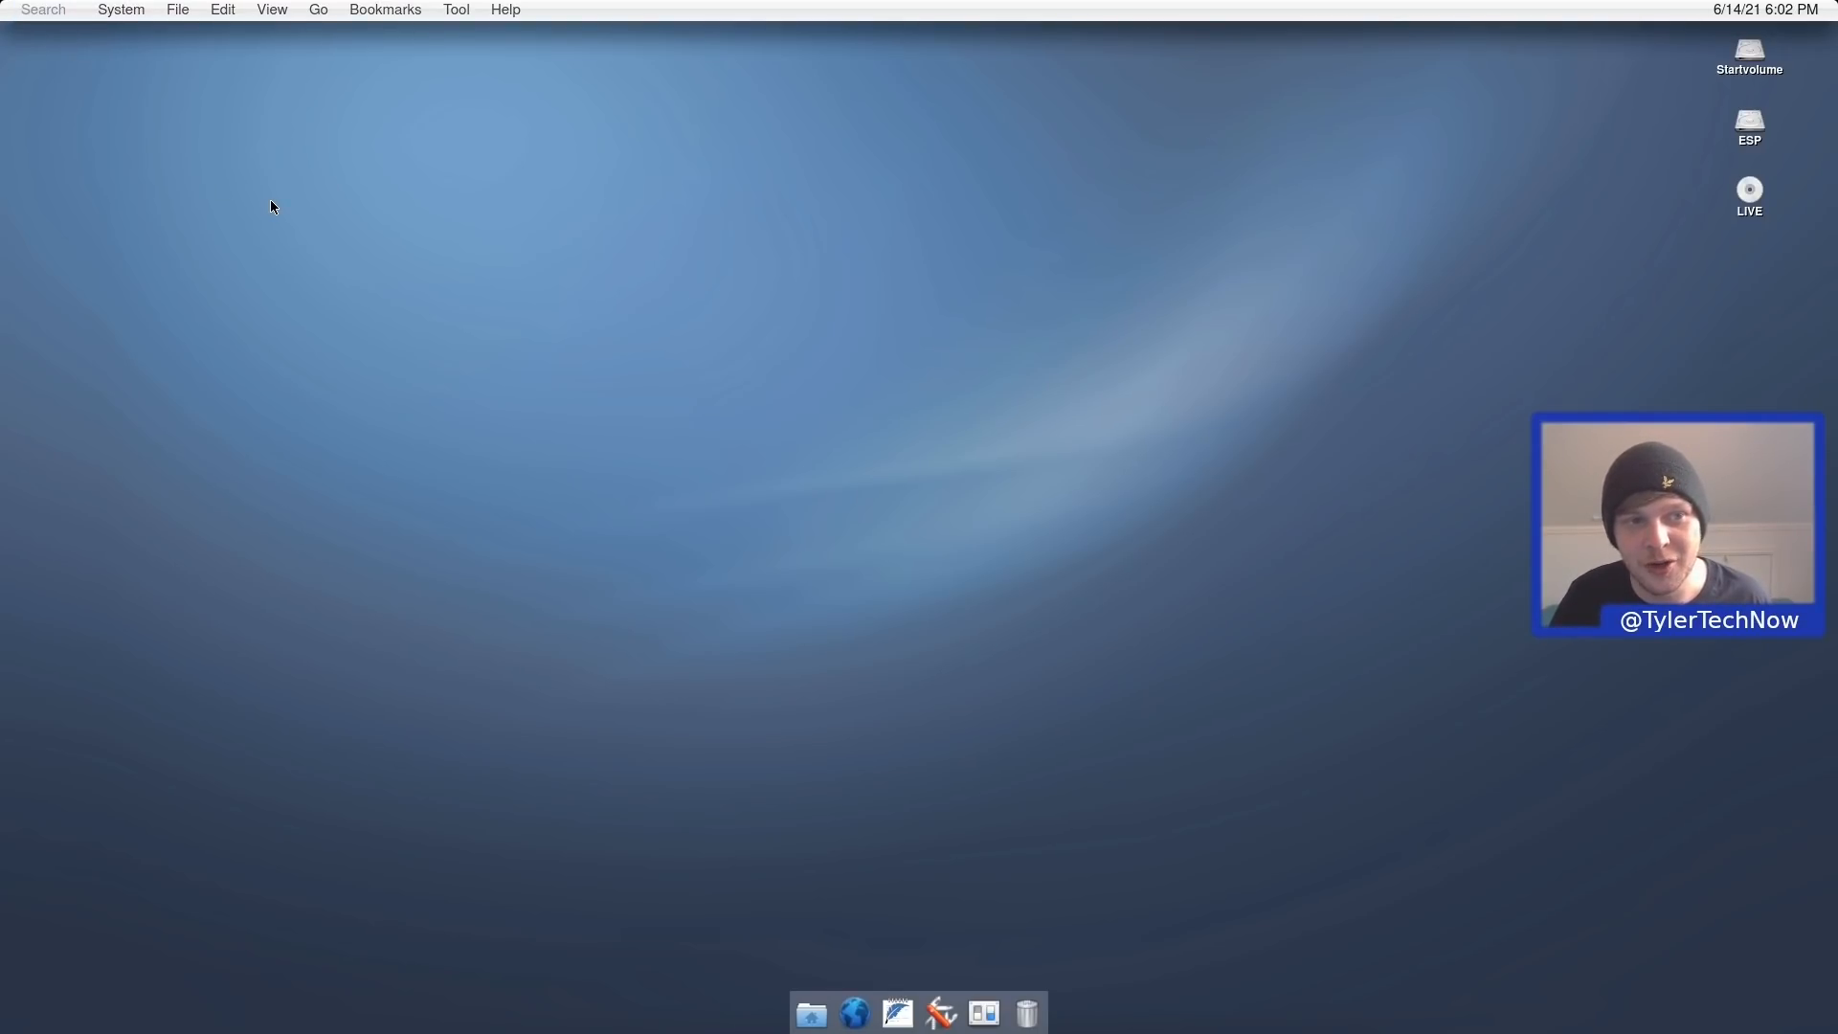
{"action": "key", "text": "alt+space"}
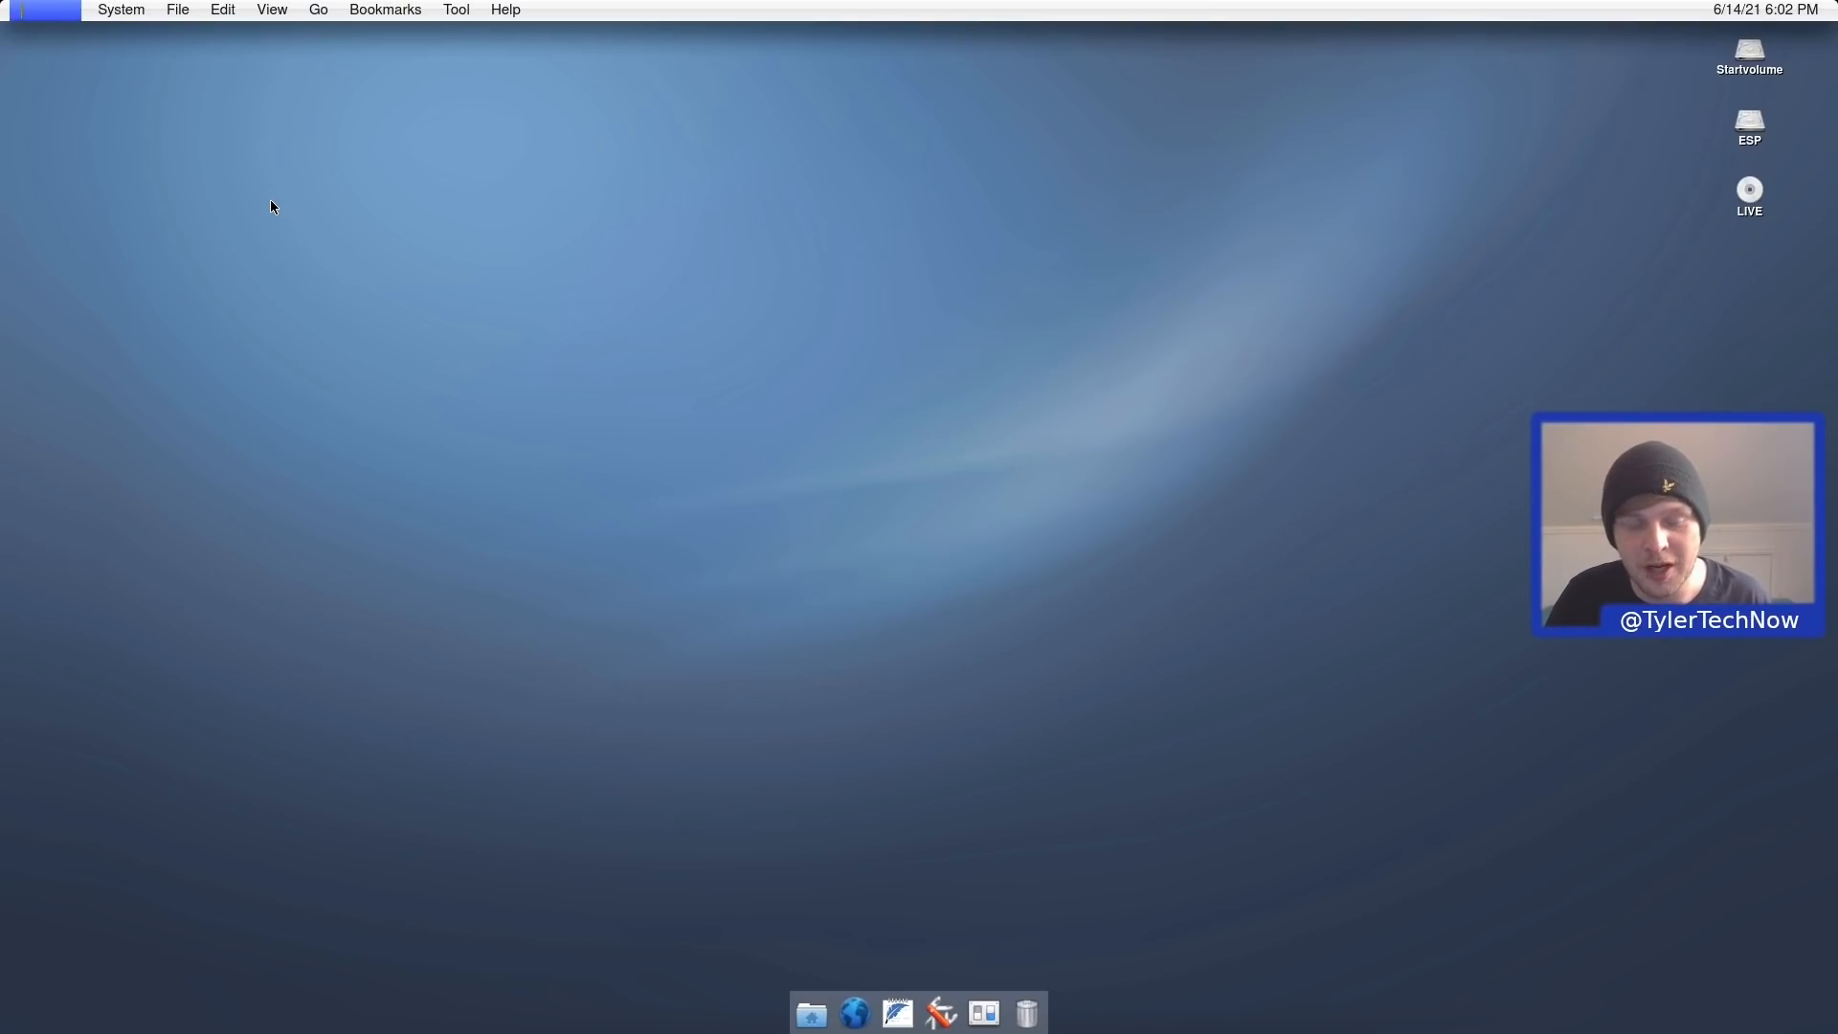
{"action": "type", "text": "falk"}
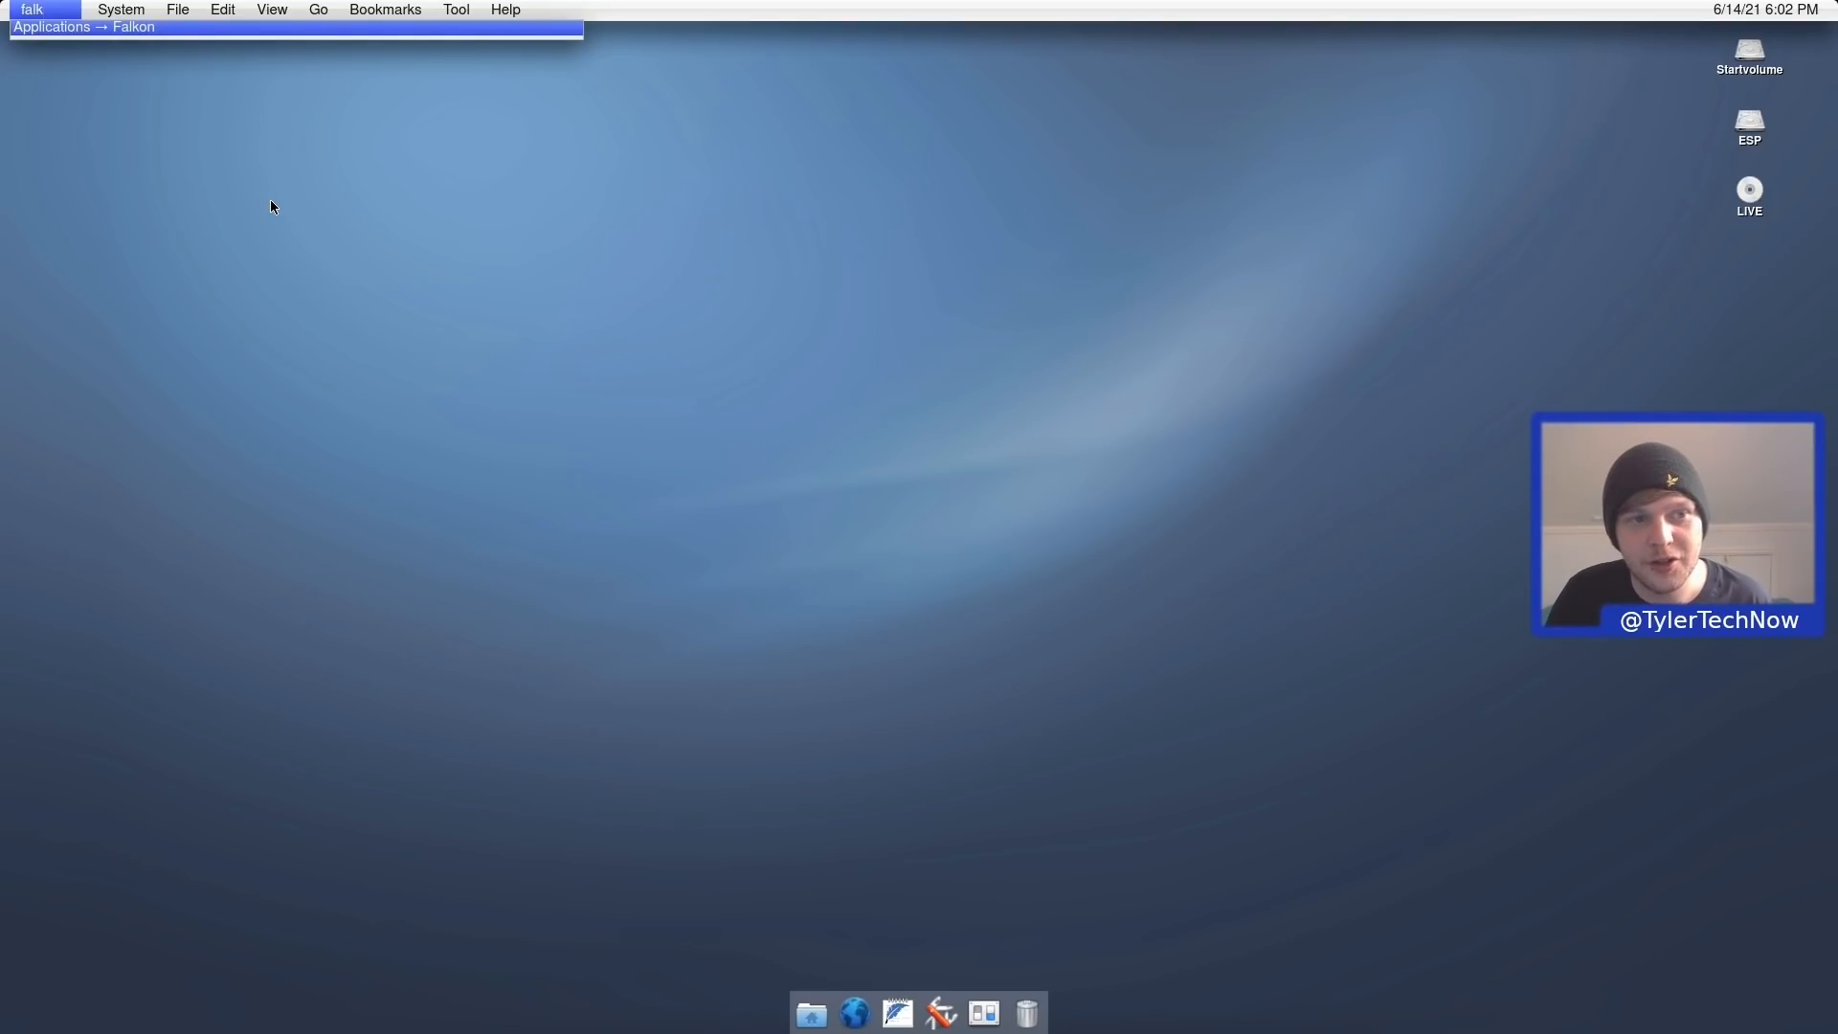
{"action": "key", "text": "BackSpace"}
{"action": "key", "text": "BackSpace"}
{"action": "key", "text": "BackSpace"}
{"action": "key", "text": "BackSpace"}
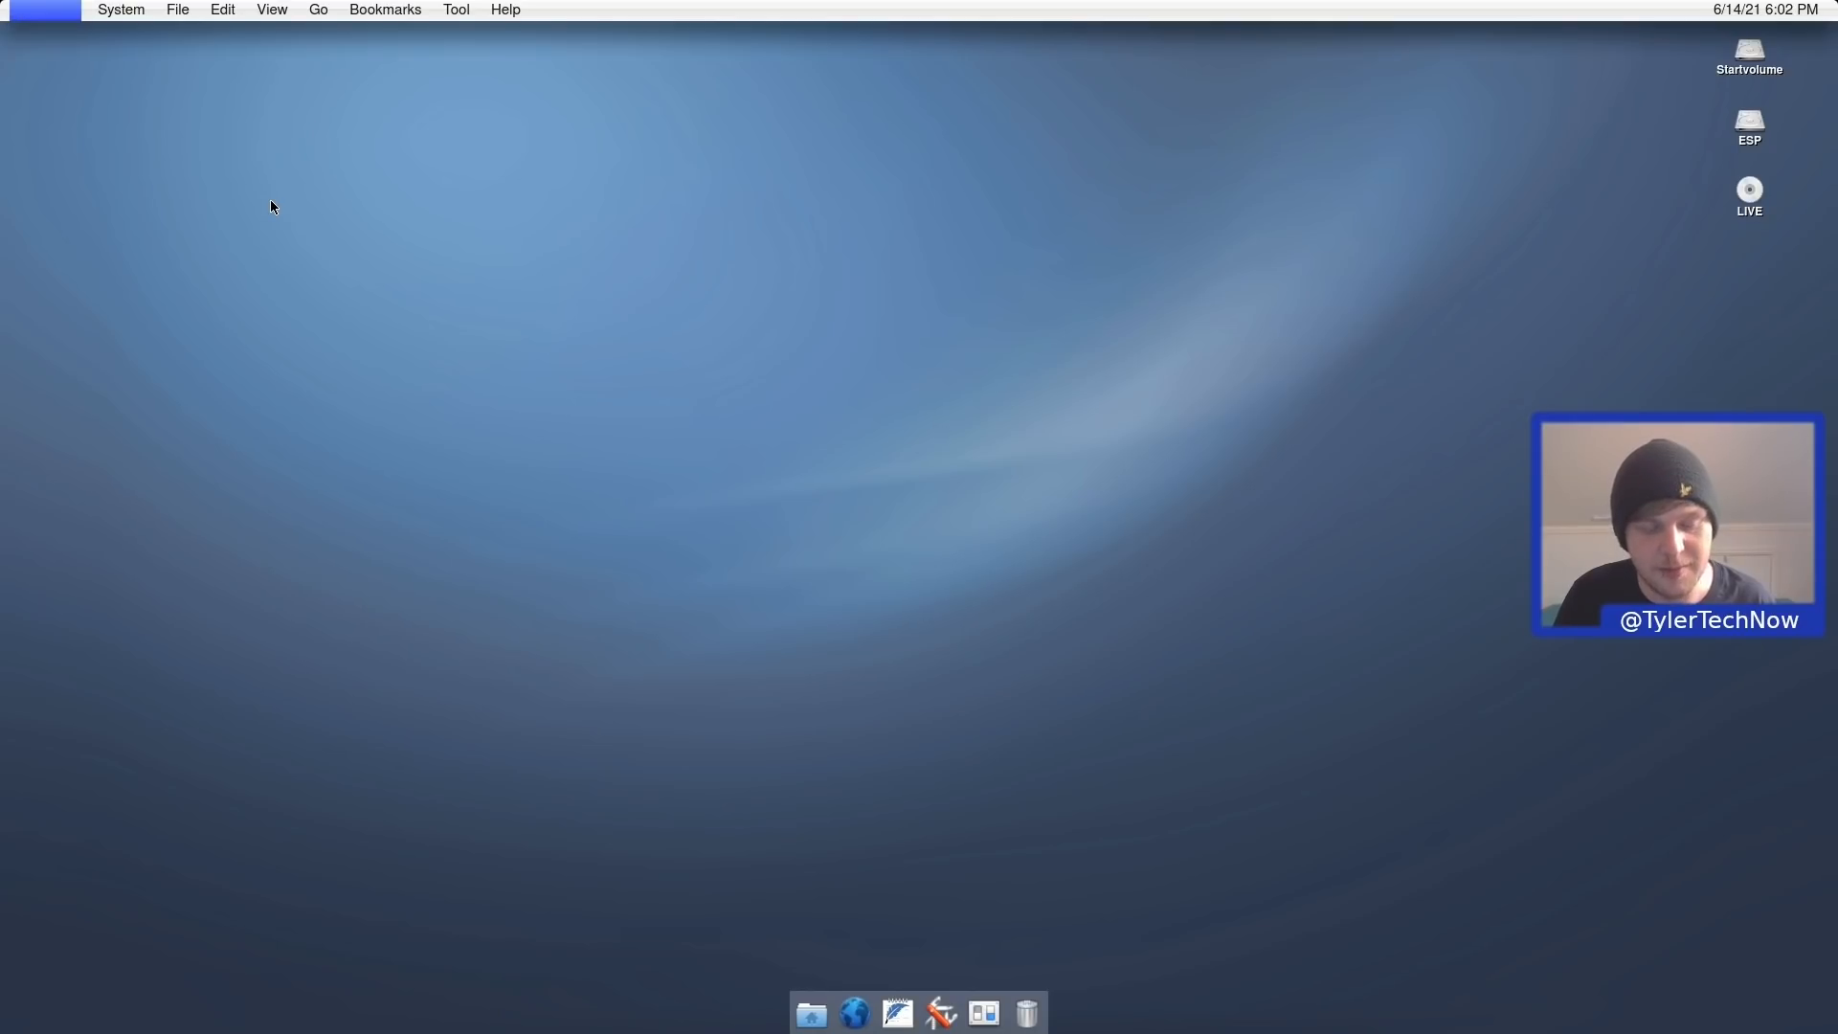
{"action": "type", "text": "file"}
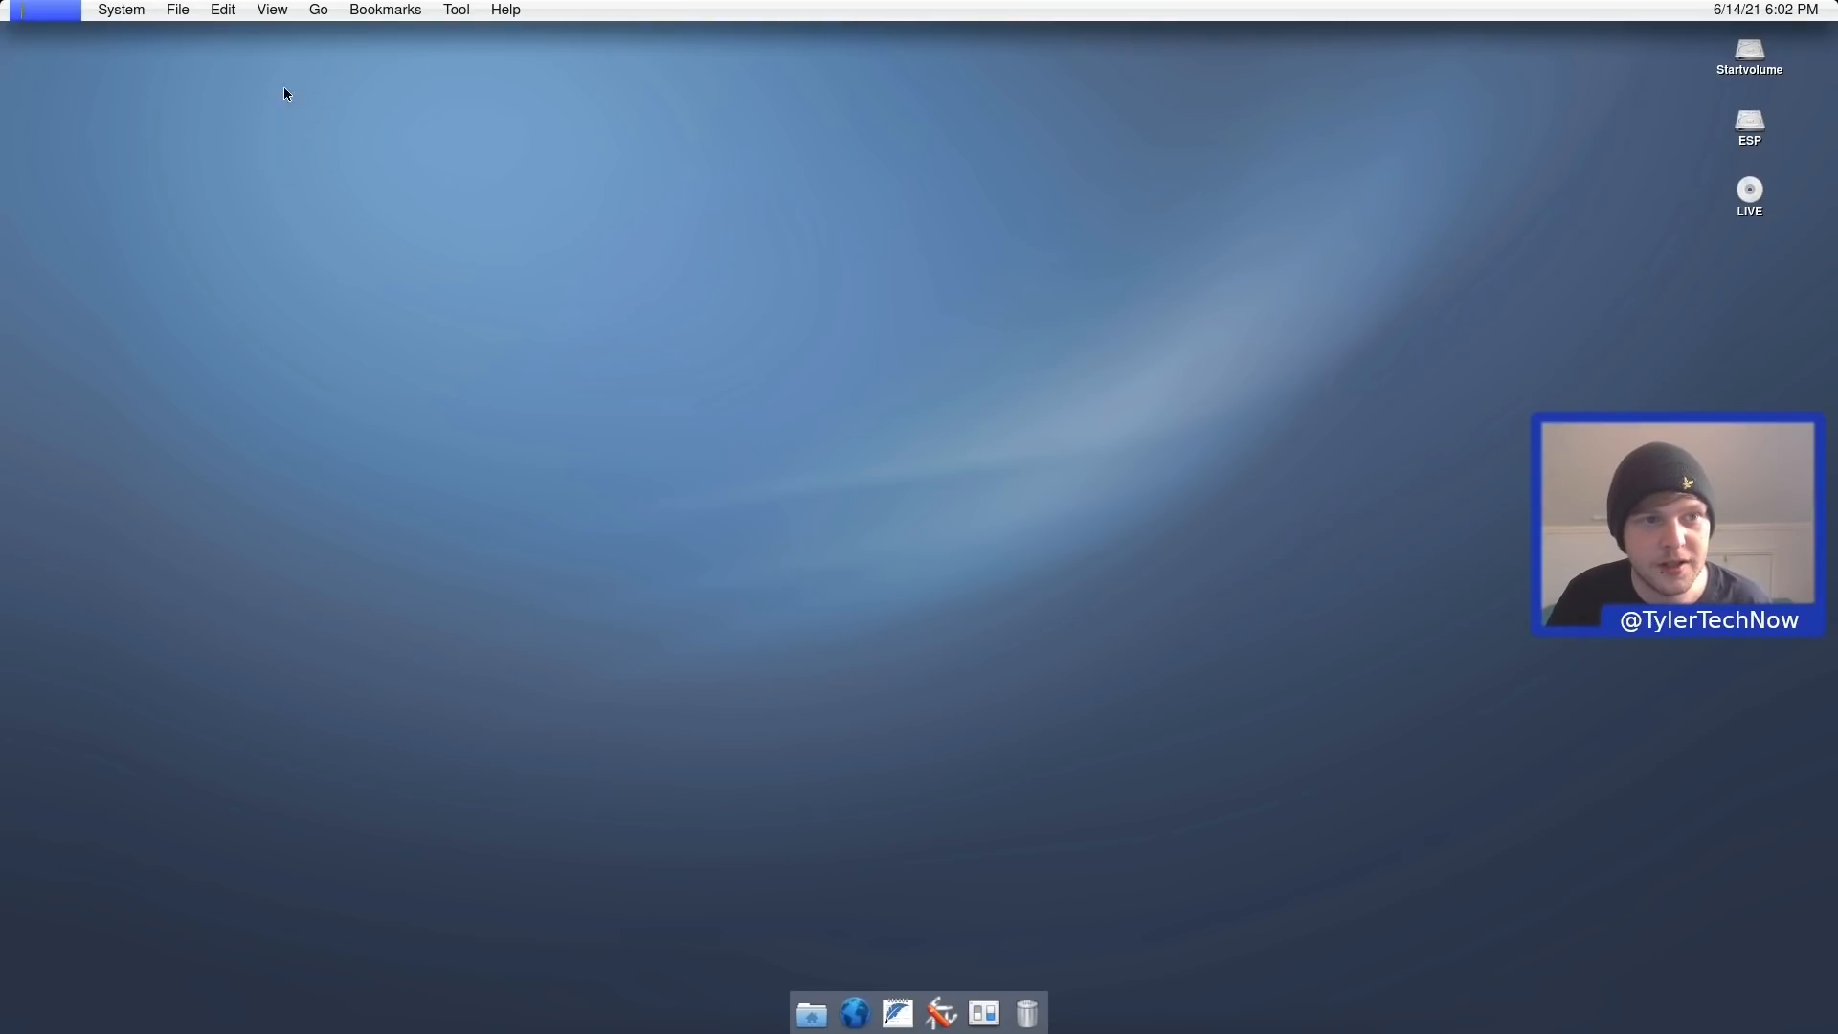
{"action": "left_click", "coordinate": [455, 10]}
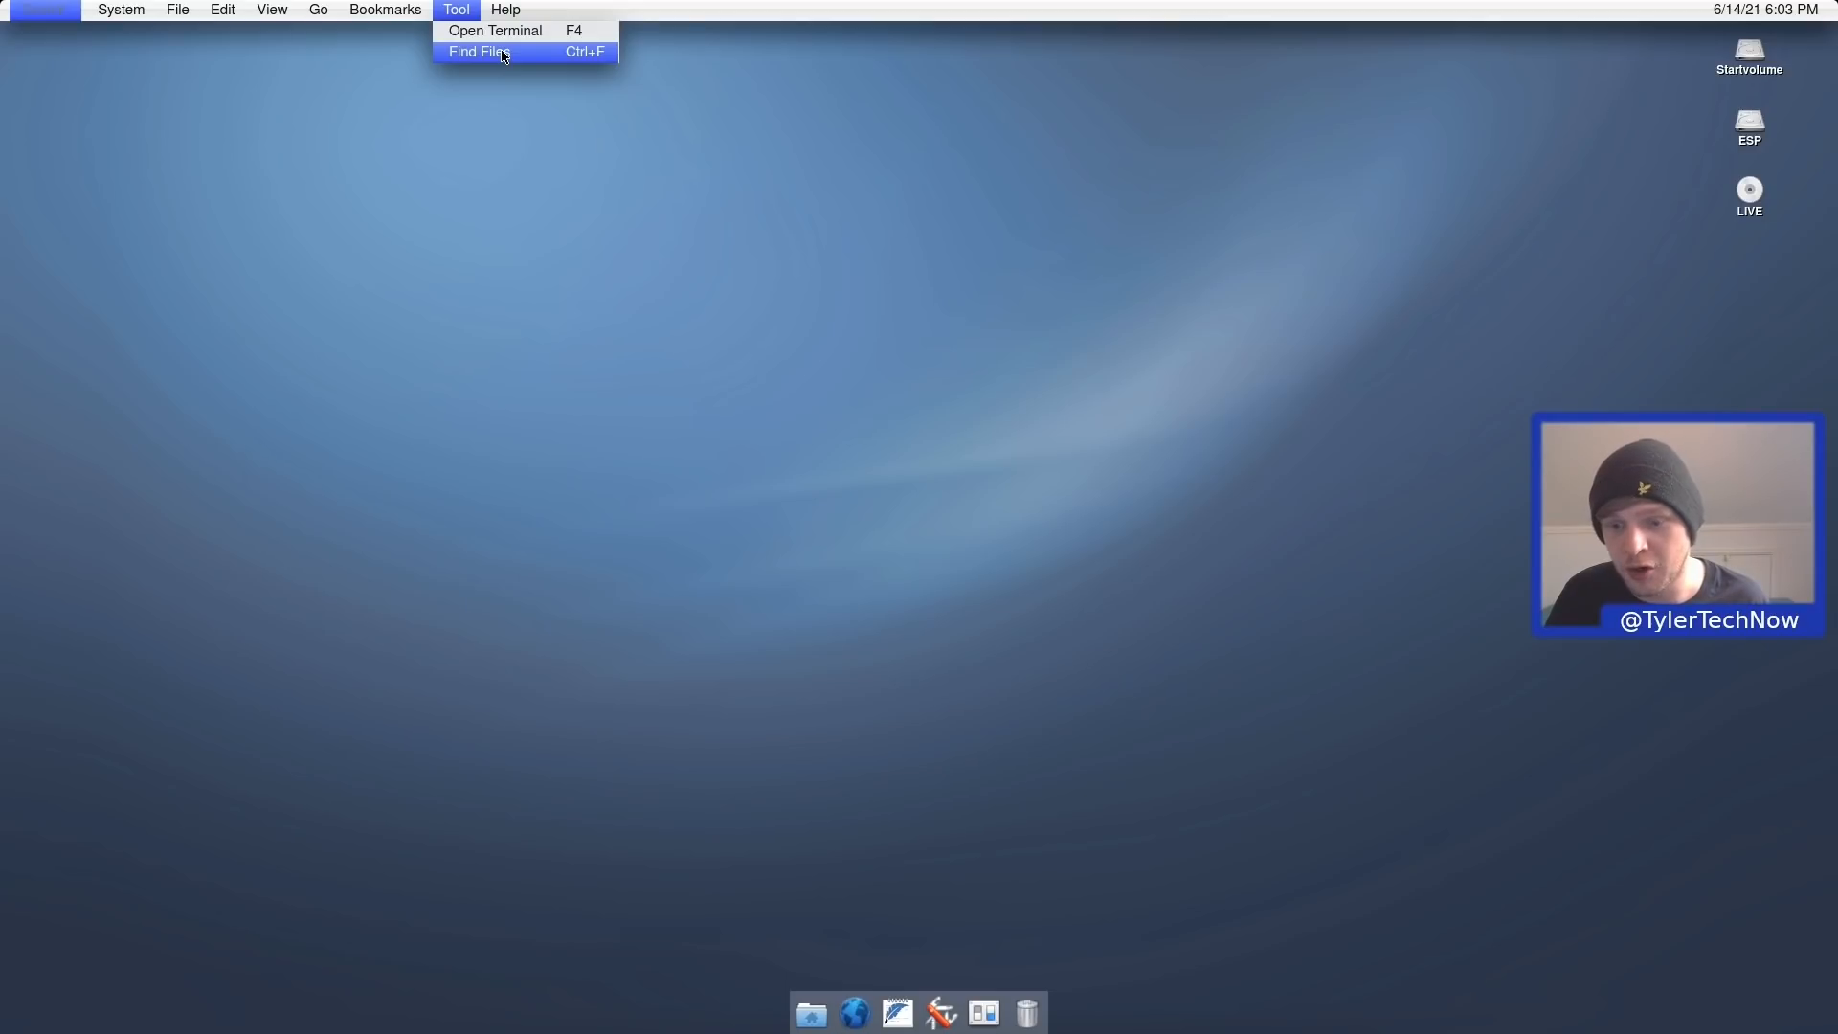
{"action": "left_click", "coordinate": [390, 331]}
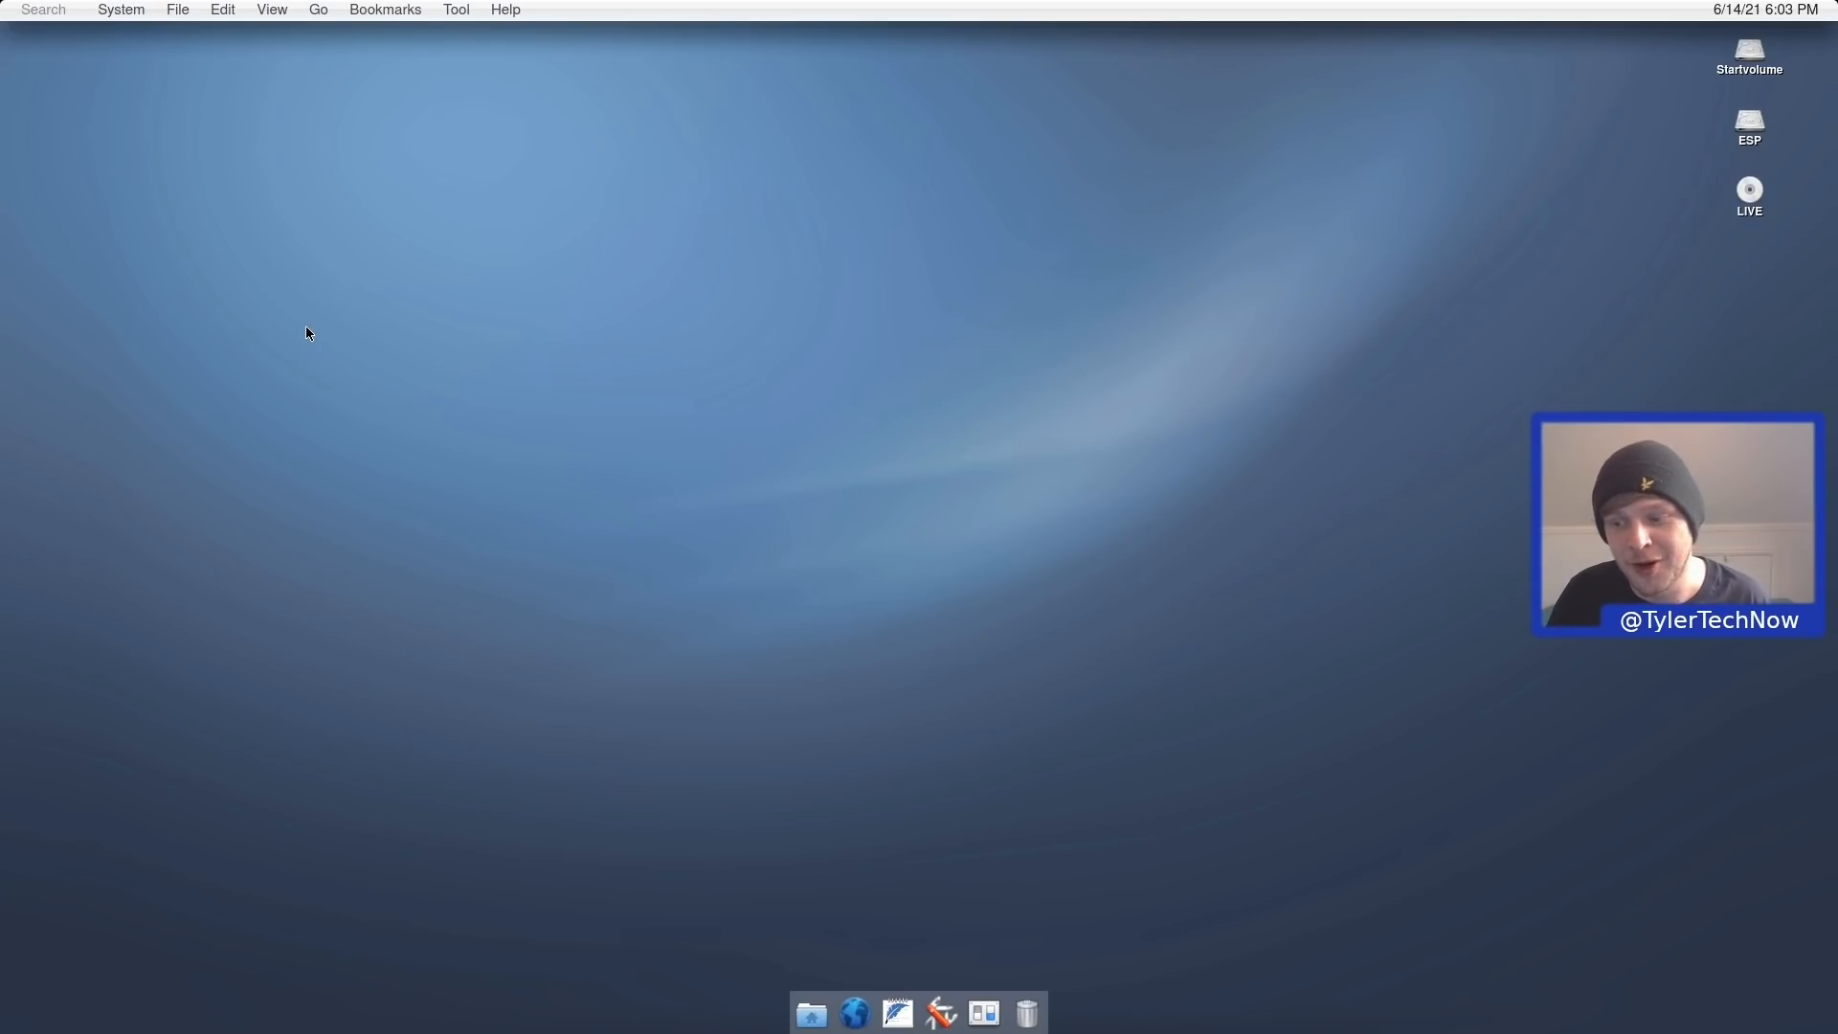
Open the System menu and navigate Applications to the Developer Preview submenu.
{"action": "left_click", "coordinate": [120, 9]}
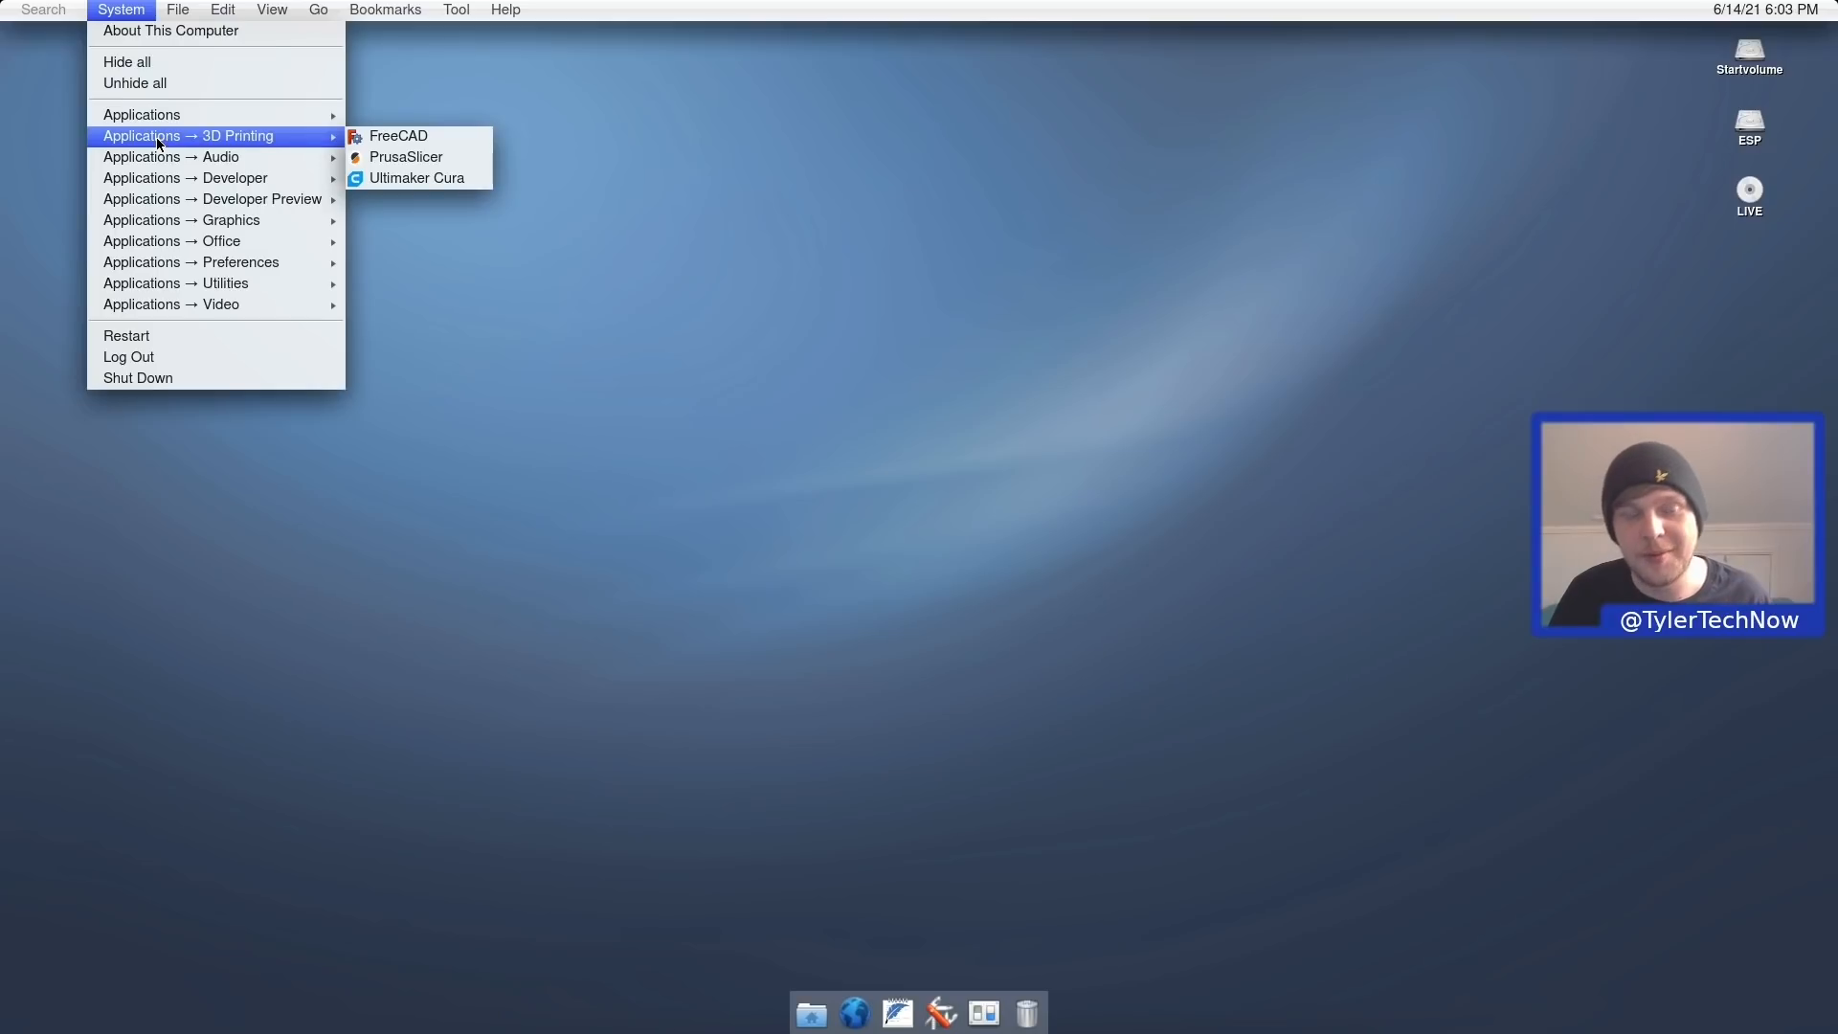
{"action": "mouse_move", "coordinate": [164, 118]}
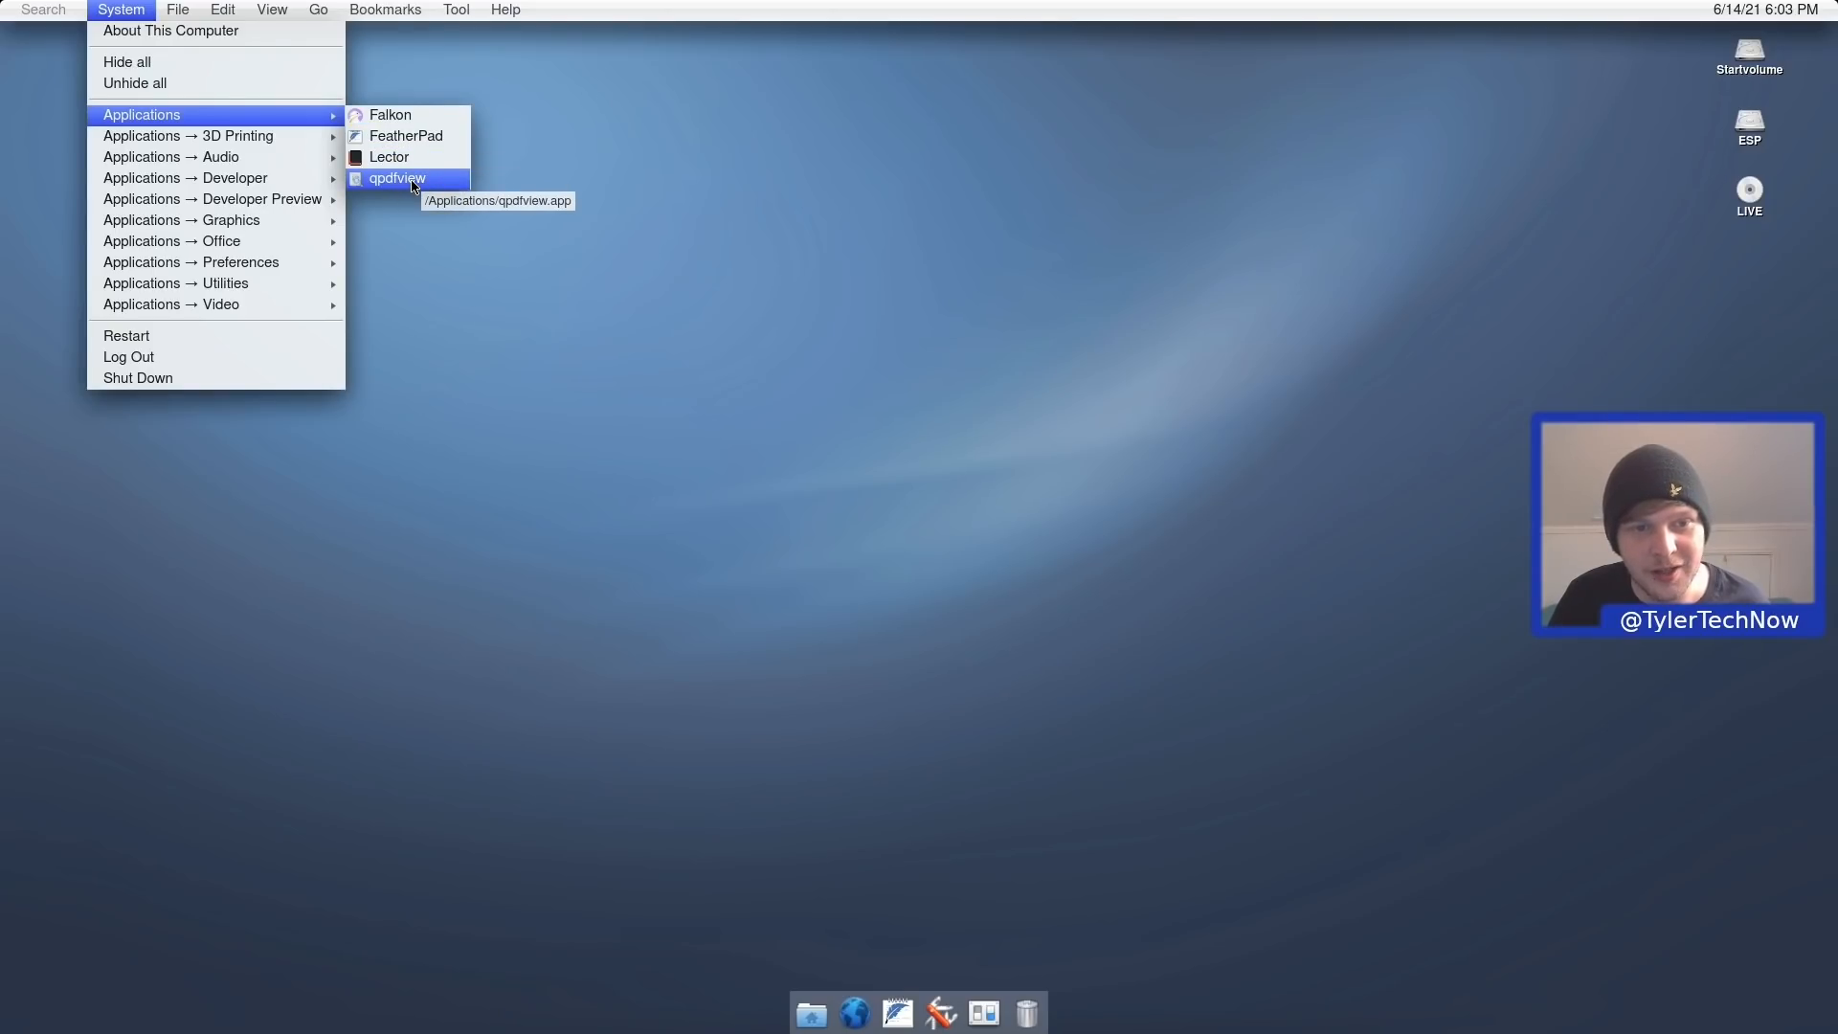
{"action": "mouse_move", "coordinate": [295, 141]}
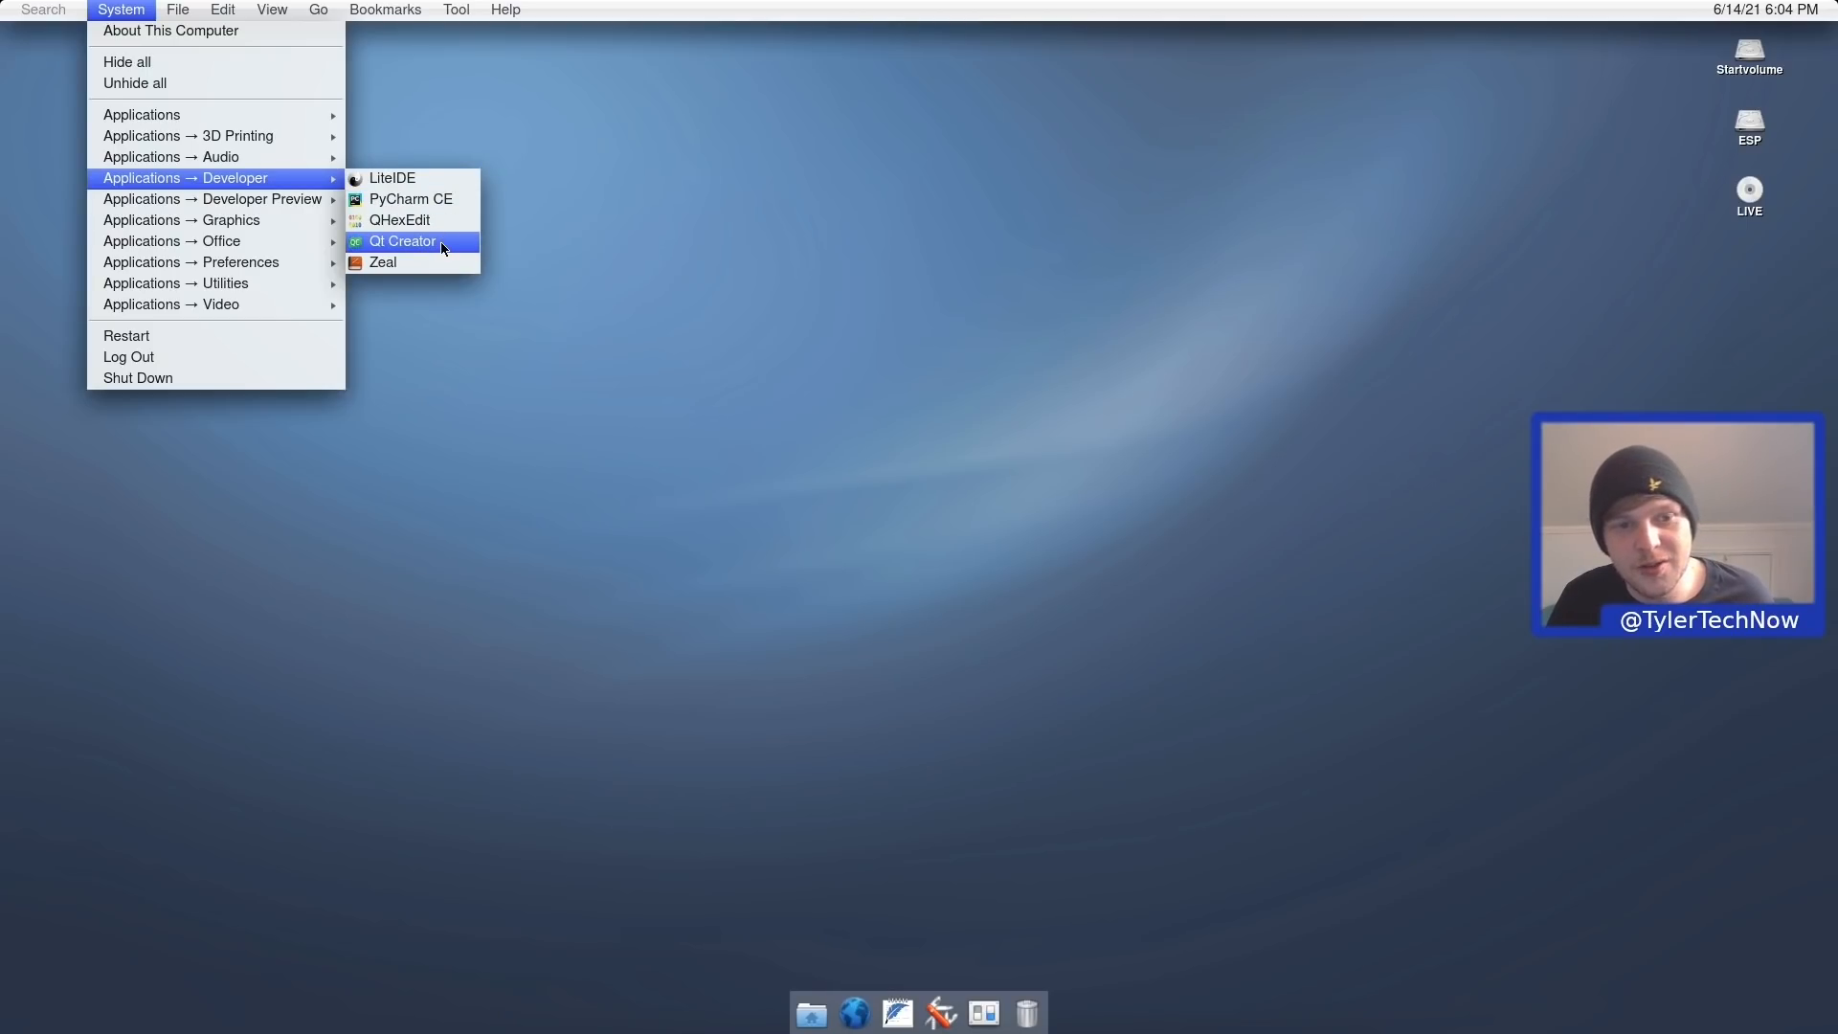
{"action": "mouse_move", "coordinate": [267, 201]}
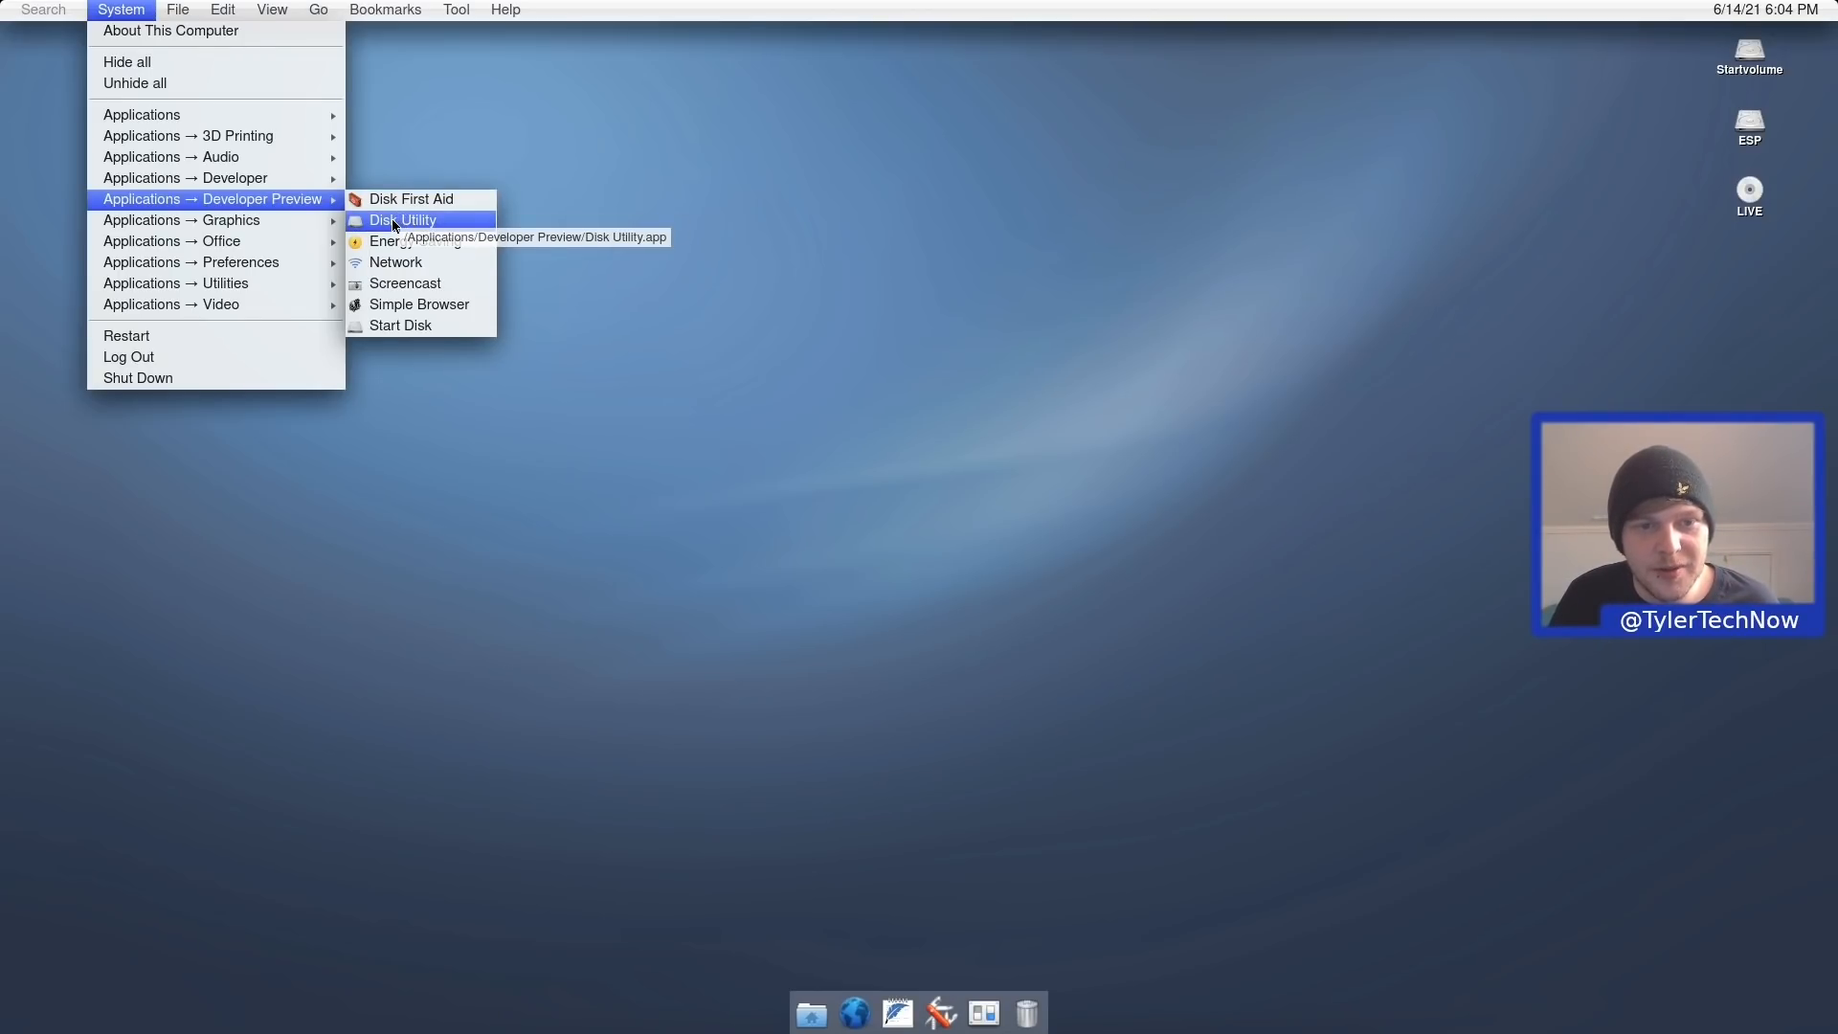
Launch Disk Utility, move its window toward the centre, then maximize and restore it.
{"action": "left_click", "coordinate": [393, 219]}
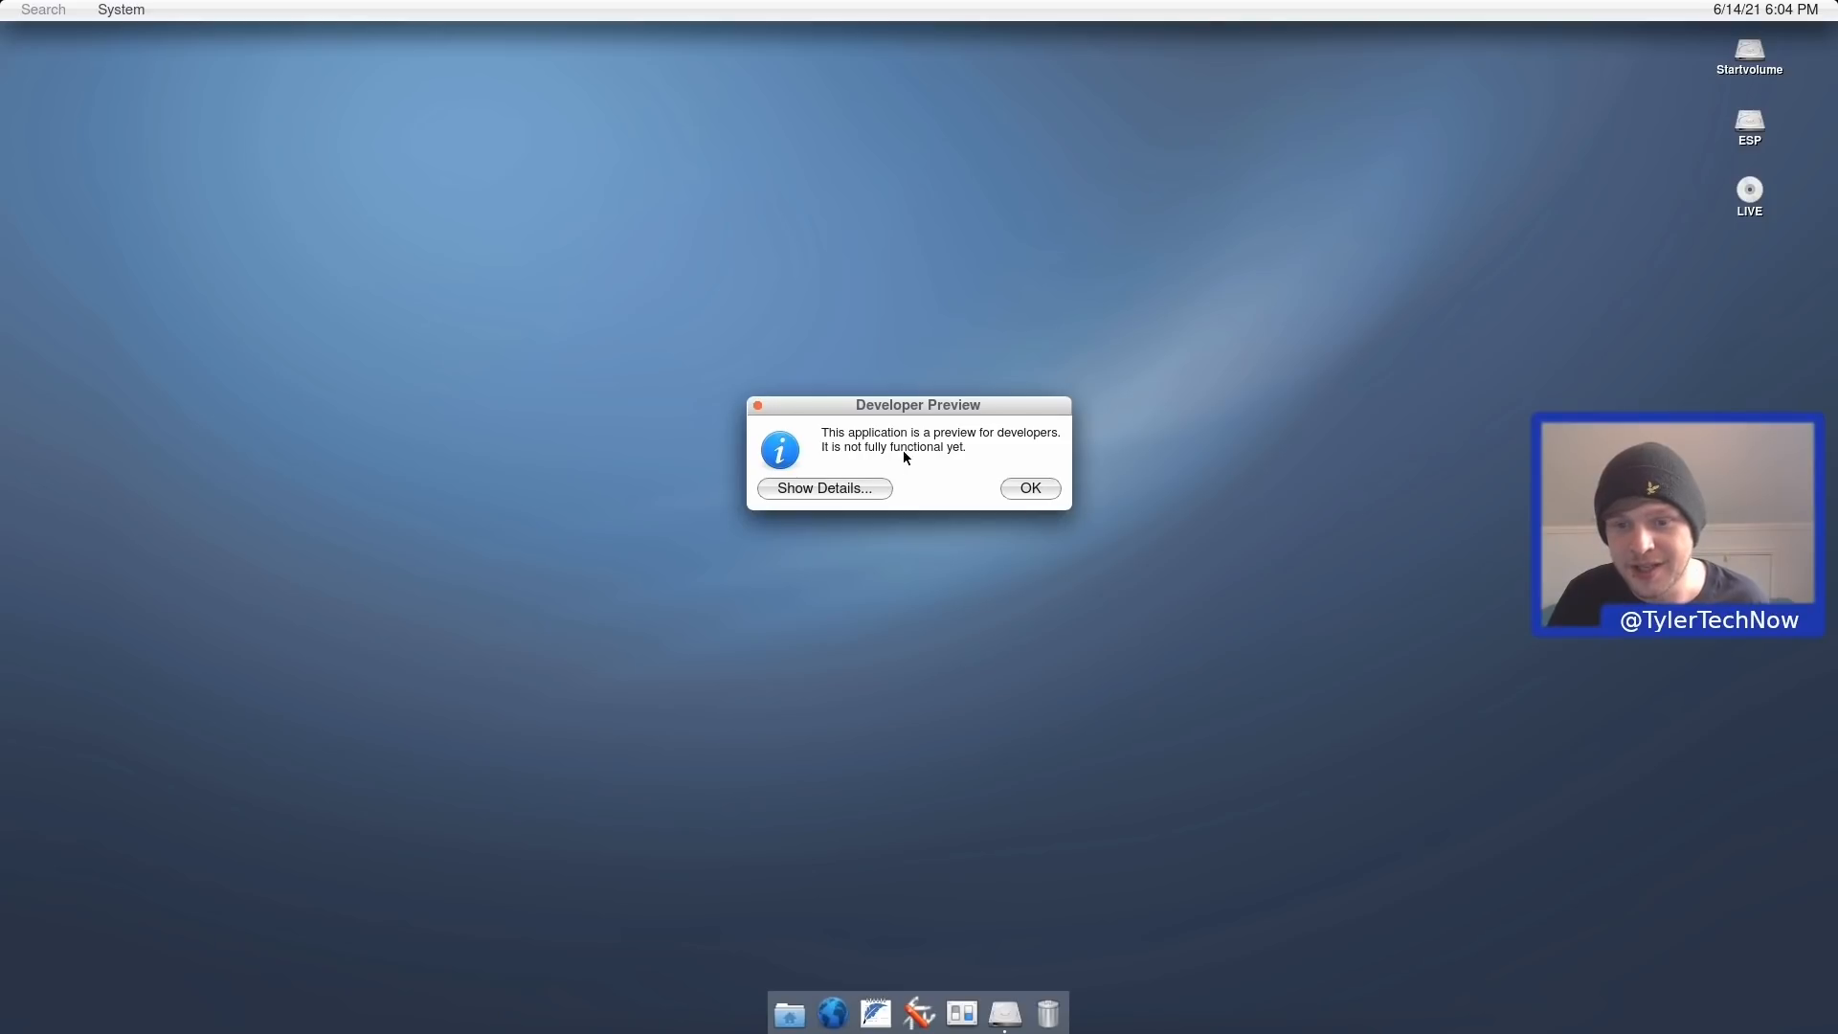
{"action": "left_click", "coordinate": [1021, 493]}
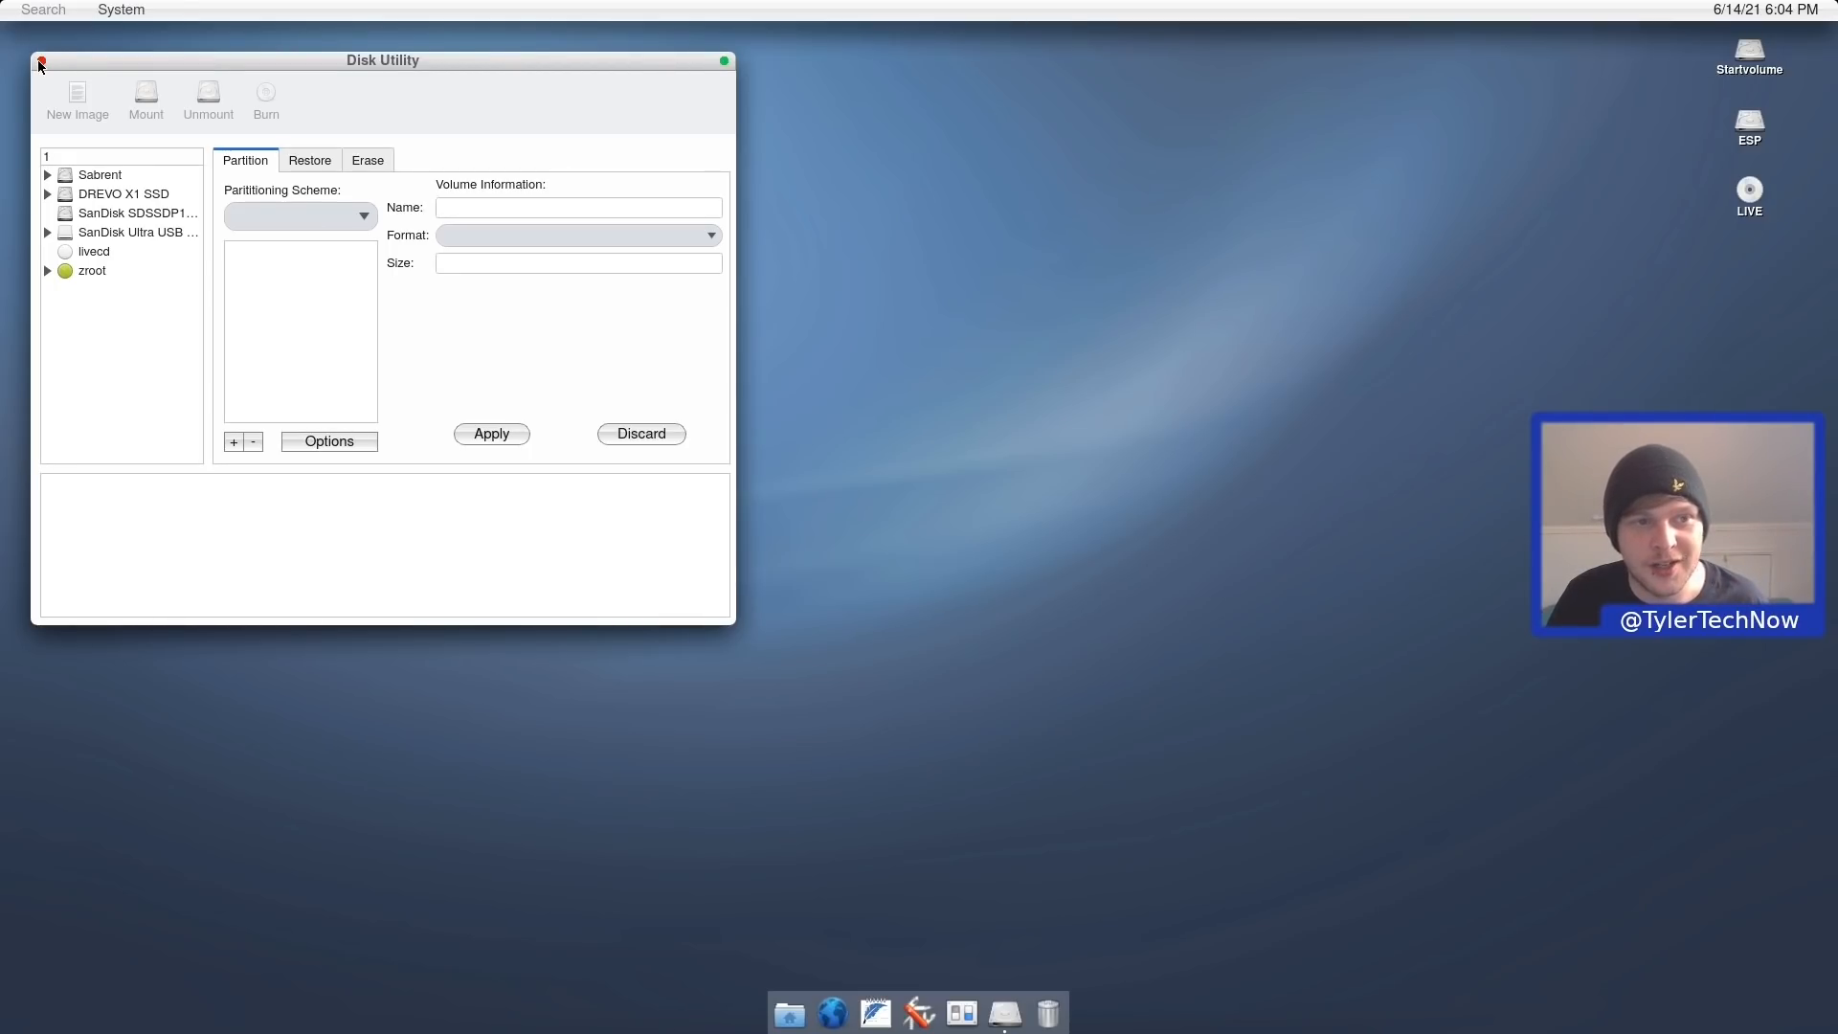
{"action": "left_click_drag", "start_coordinate": [251, 60], "coordinate": [712, 221]}
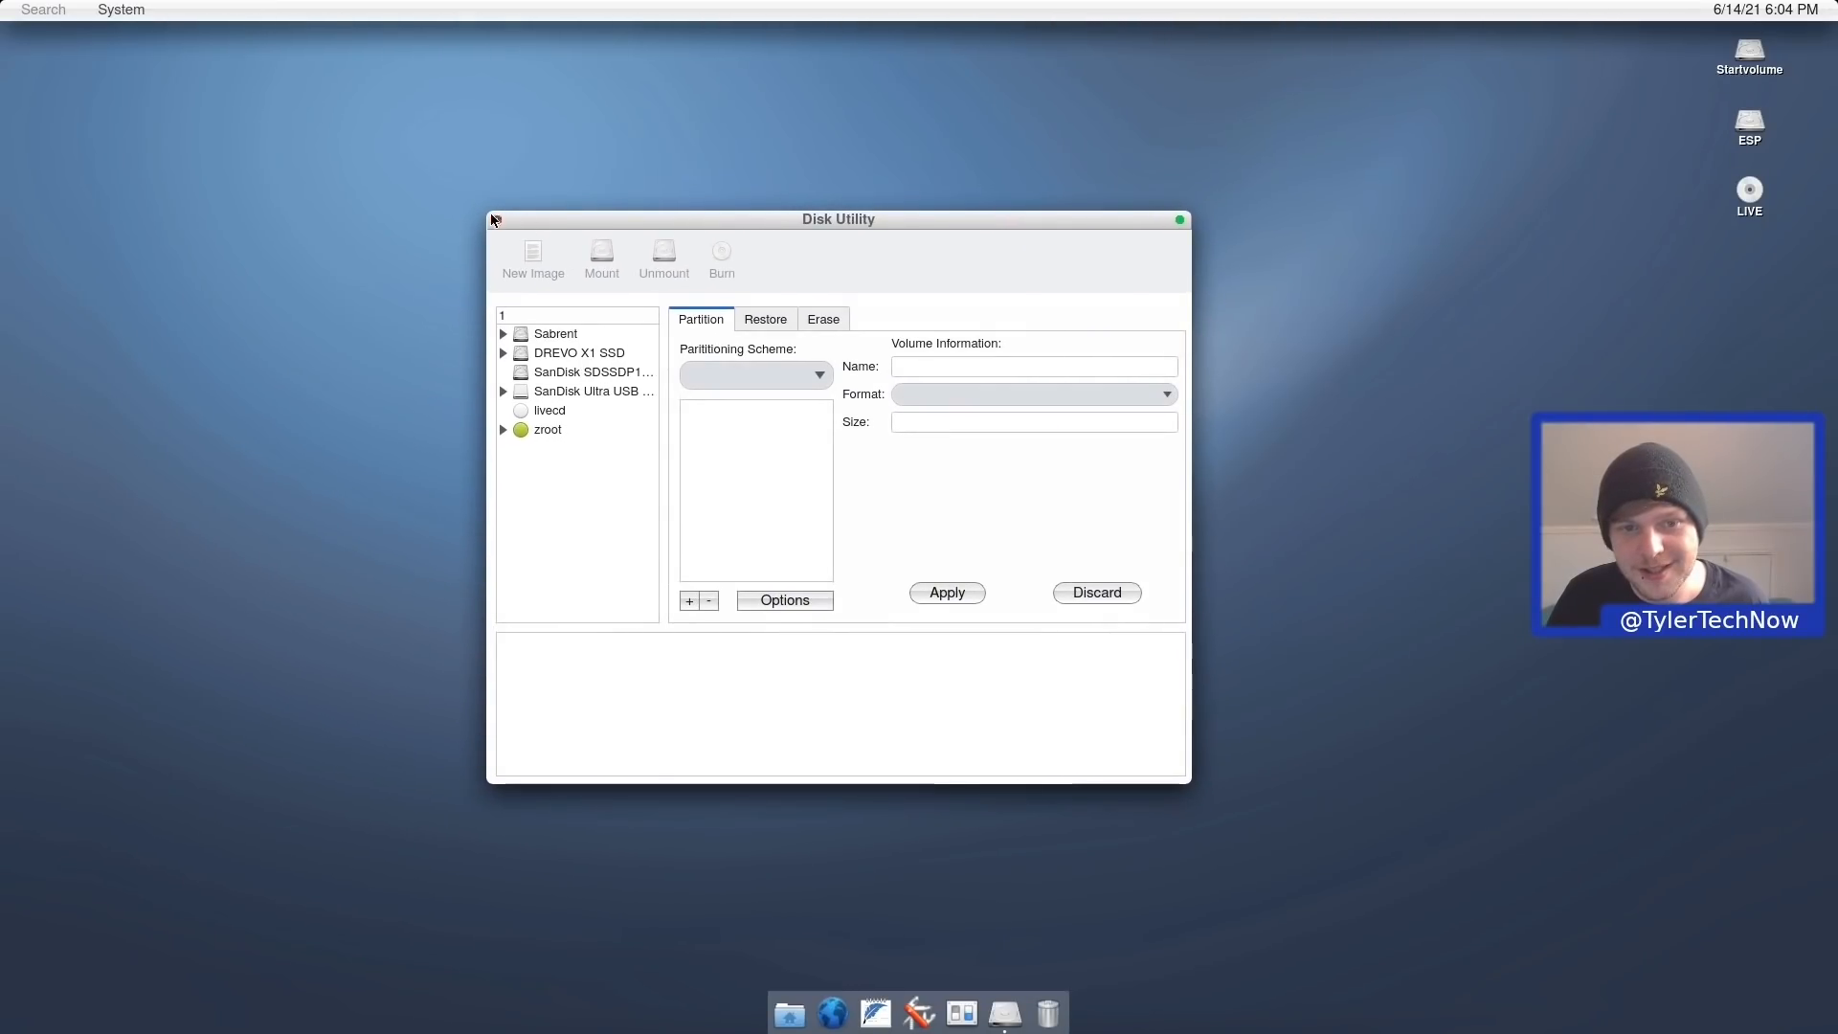
{"action": "left_click", "coordinate": [1180, 220]}
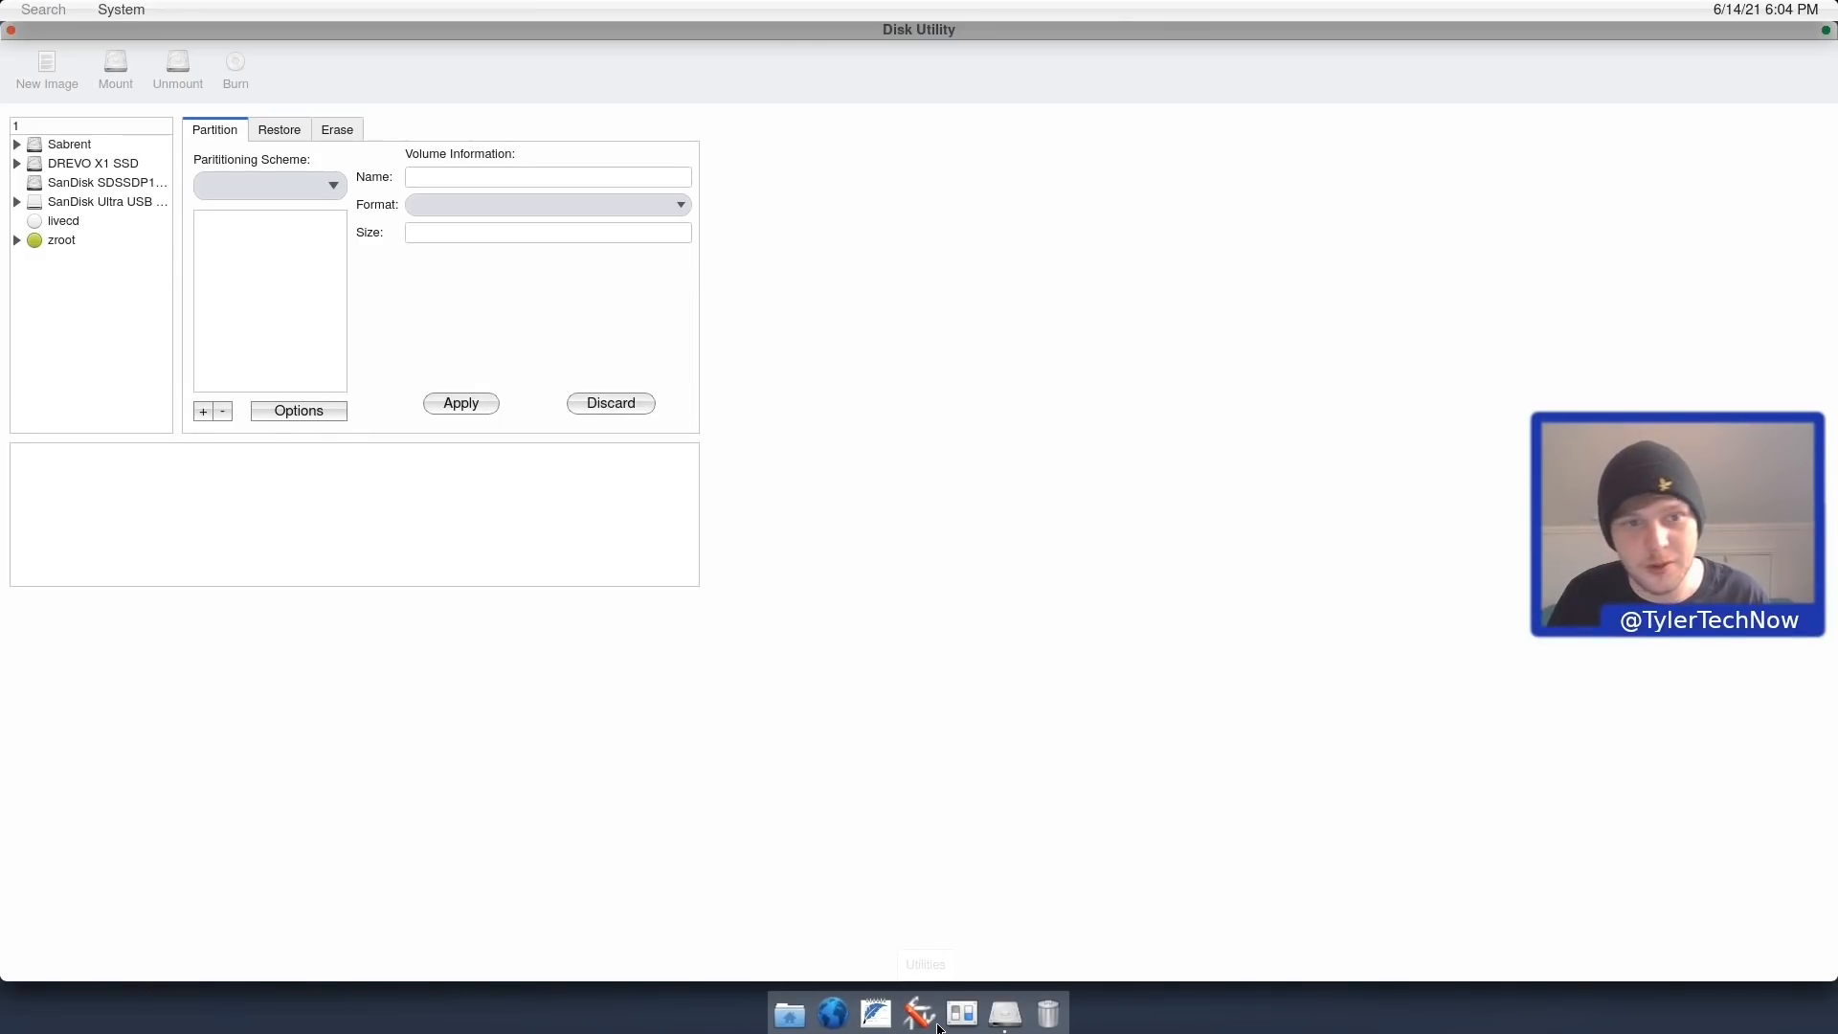
{"action": "left_click", "coordinate": [1829, 29]}
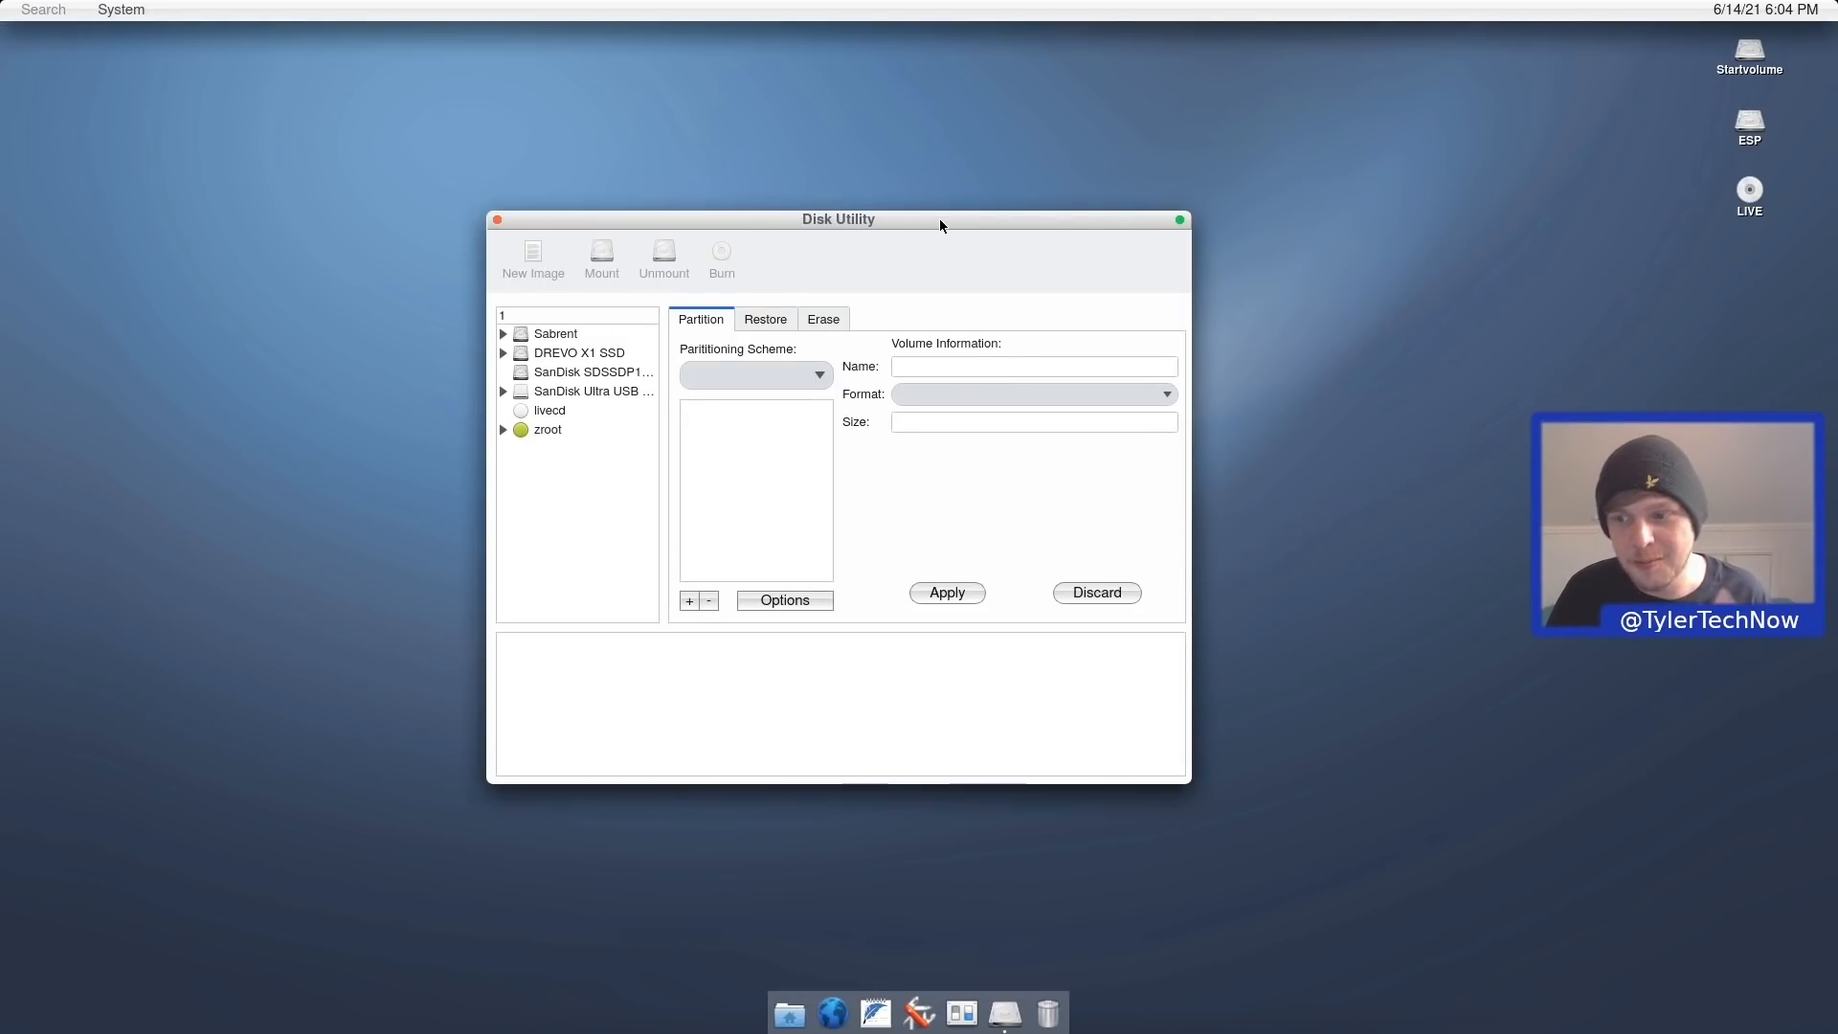
Minimize and restore Disk Utility via the dock twice, then close its window.
{"action": "left_click", "coordinate": [1003, 1026]}
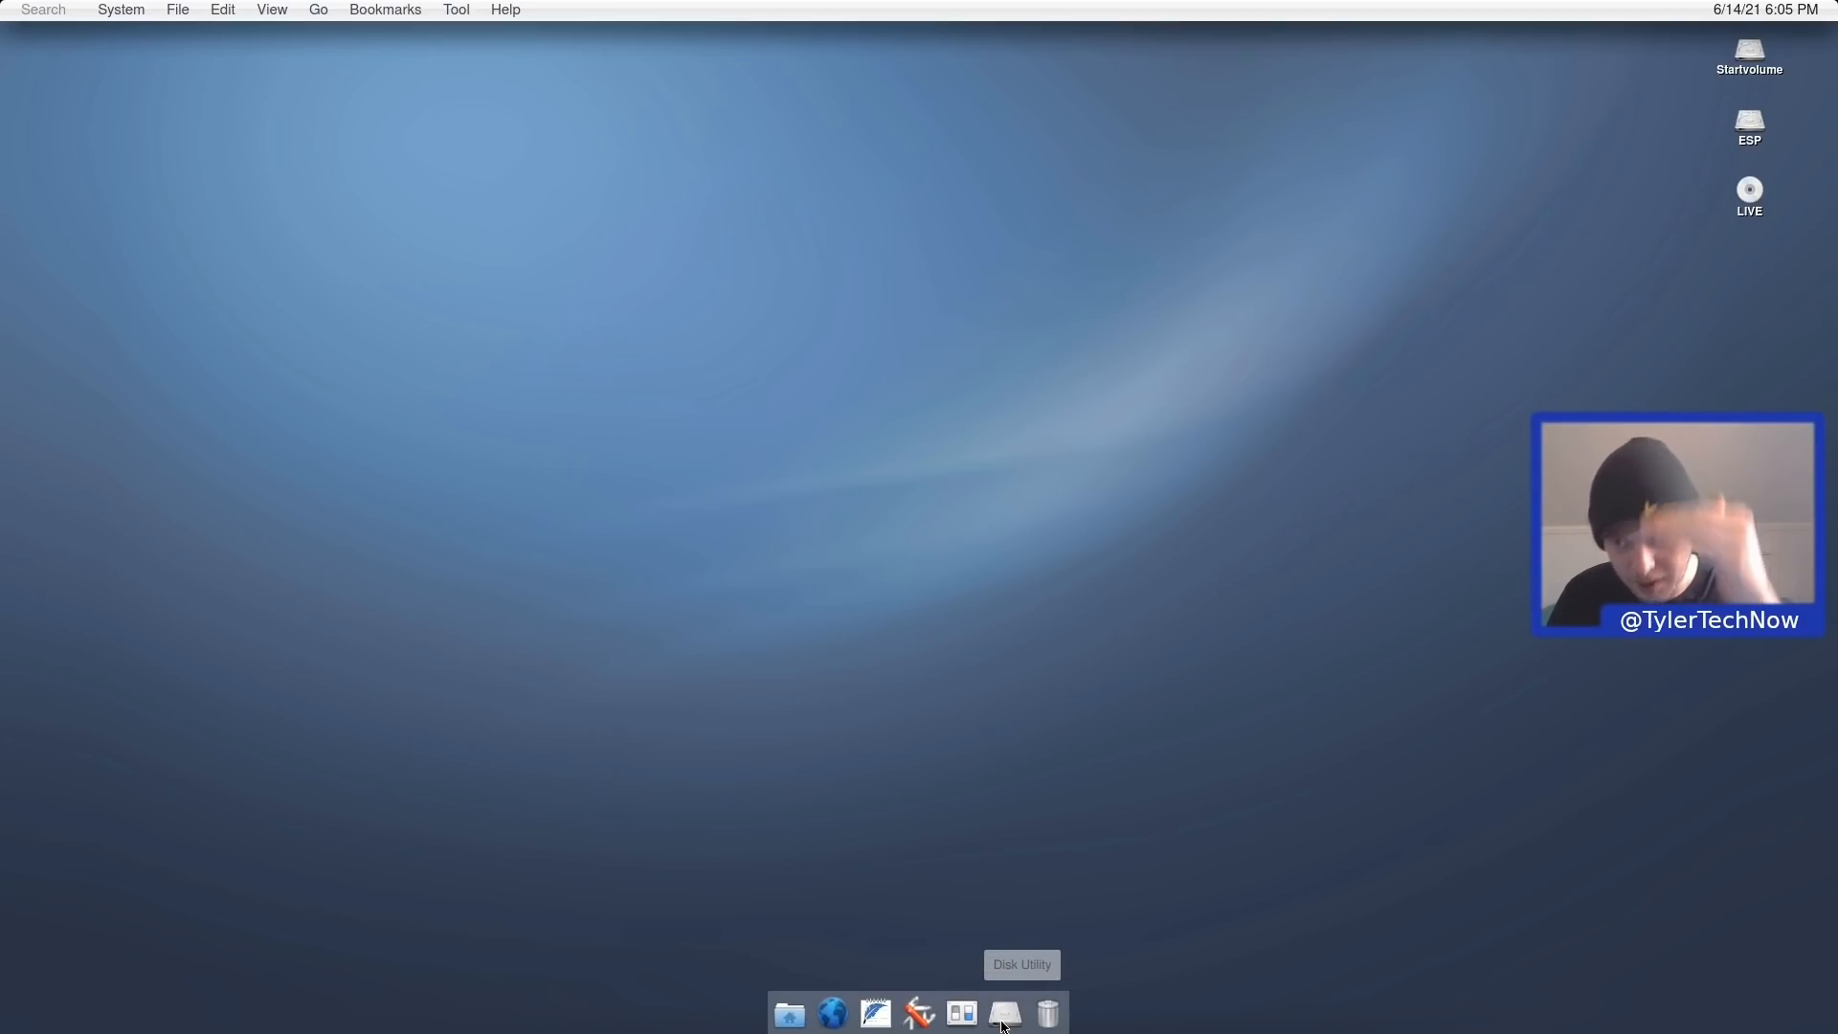
{"action": "left_click", "coordinate": [1002, 1026]}
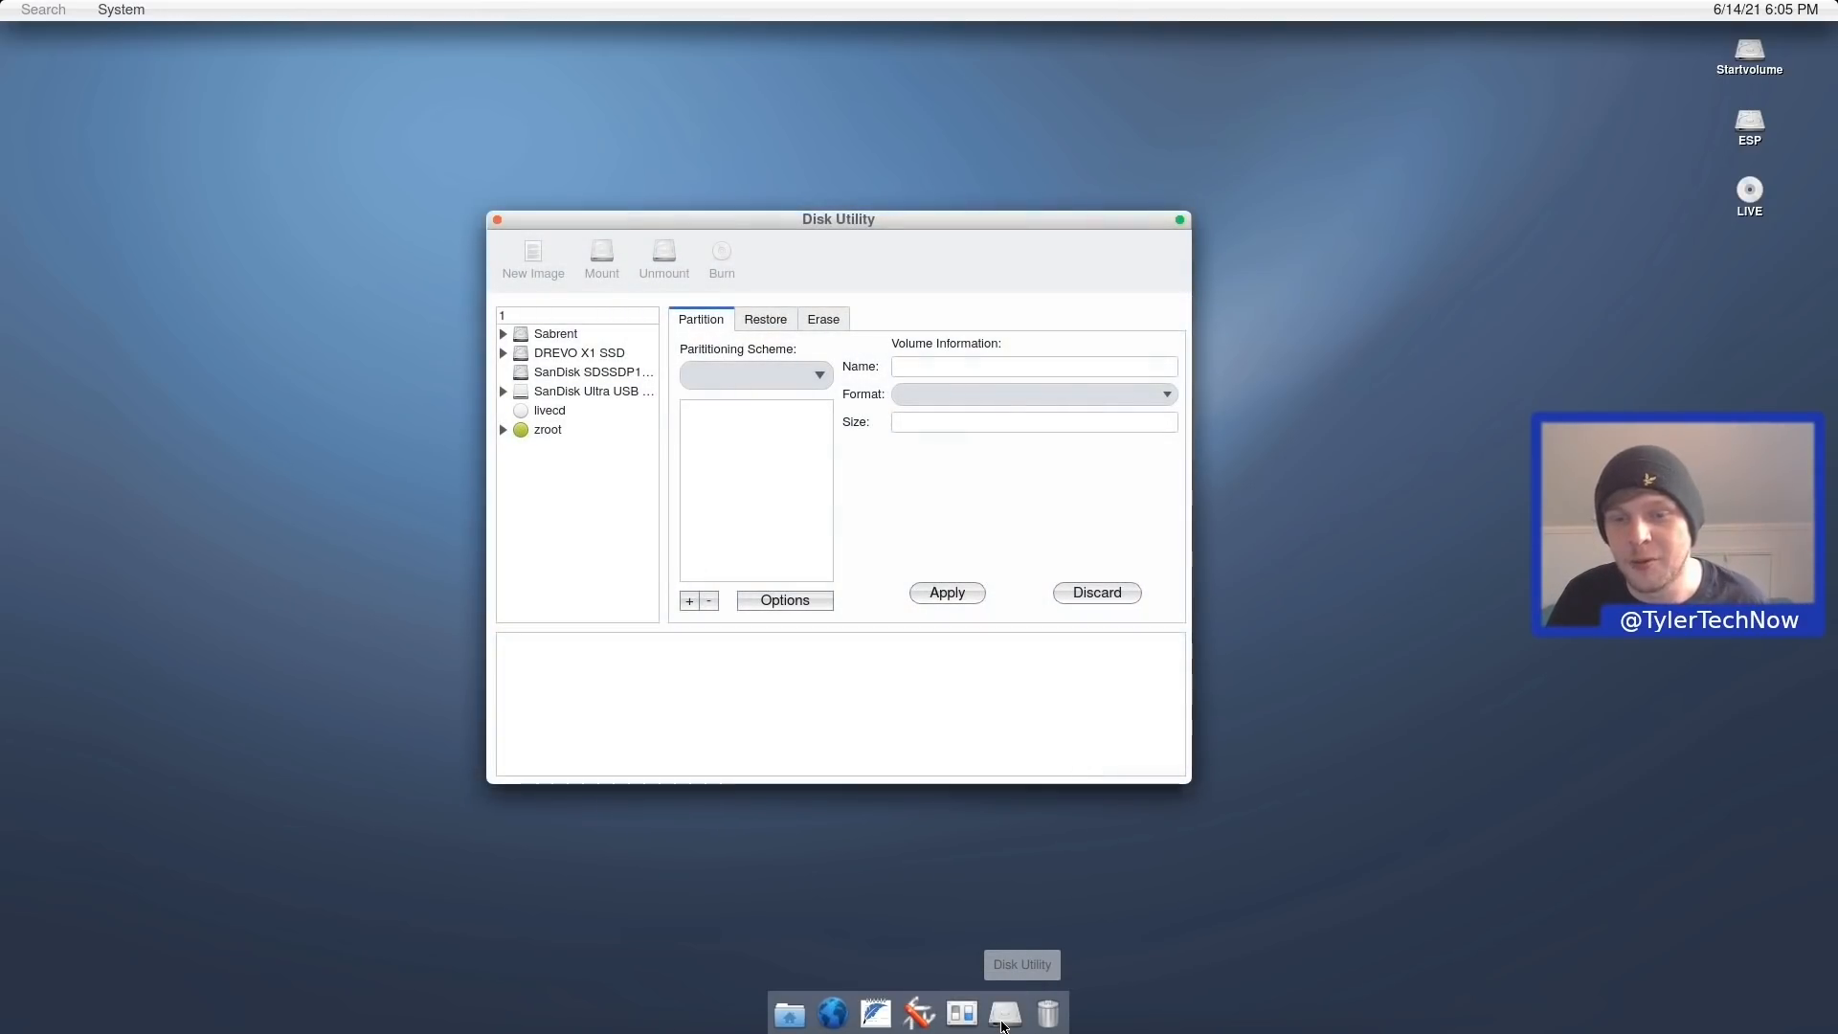
{"action": "left_click", "coordinate": [1002, 1025]}
{"action": "left_click", "coordinate": [1003, 1023]}
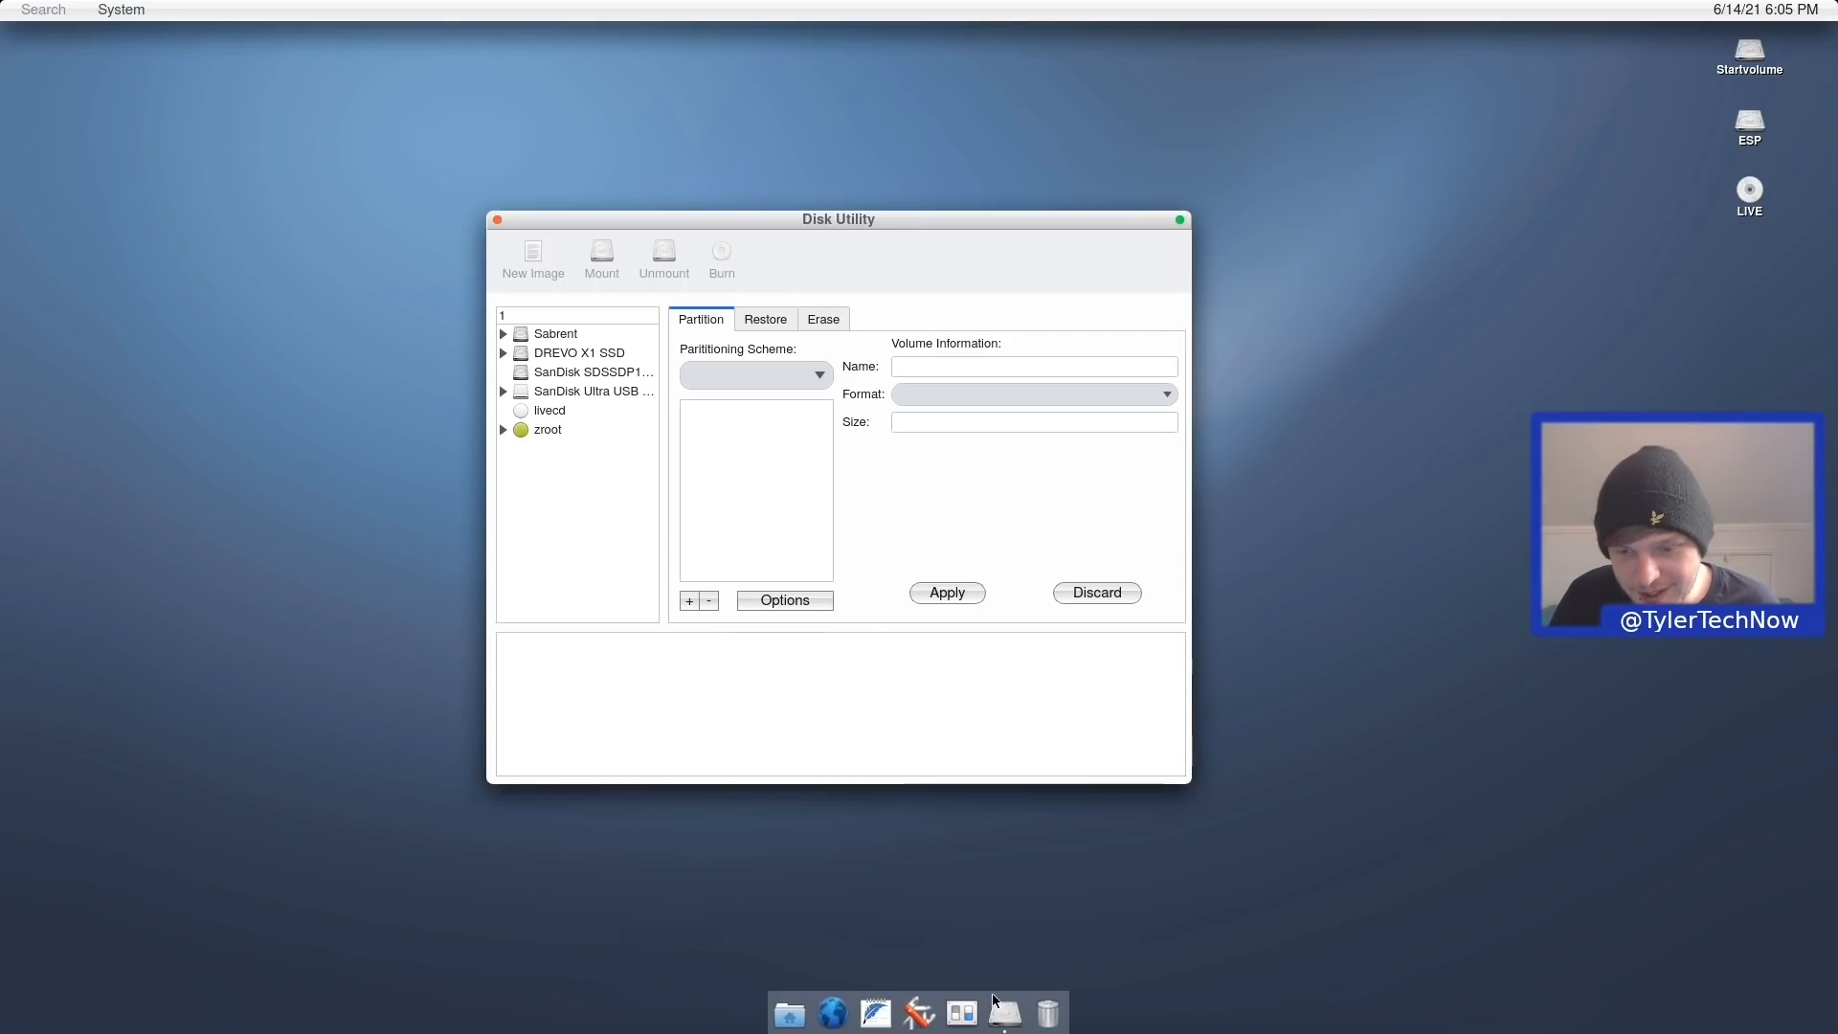
{"action": "right_click", "coordinate": [1006, 1020]}
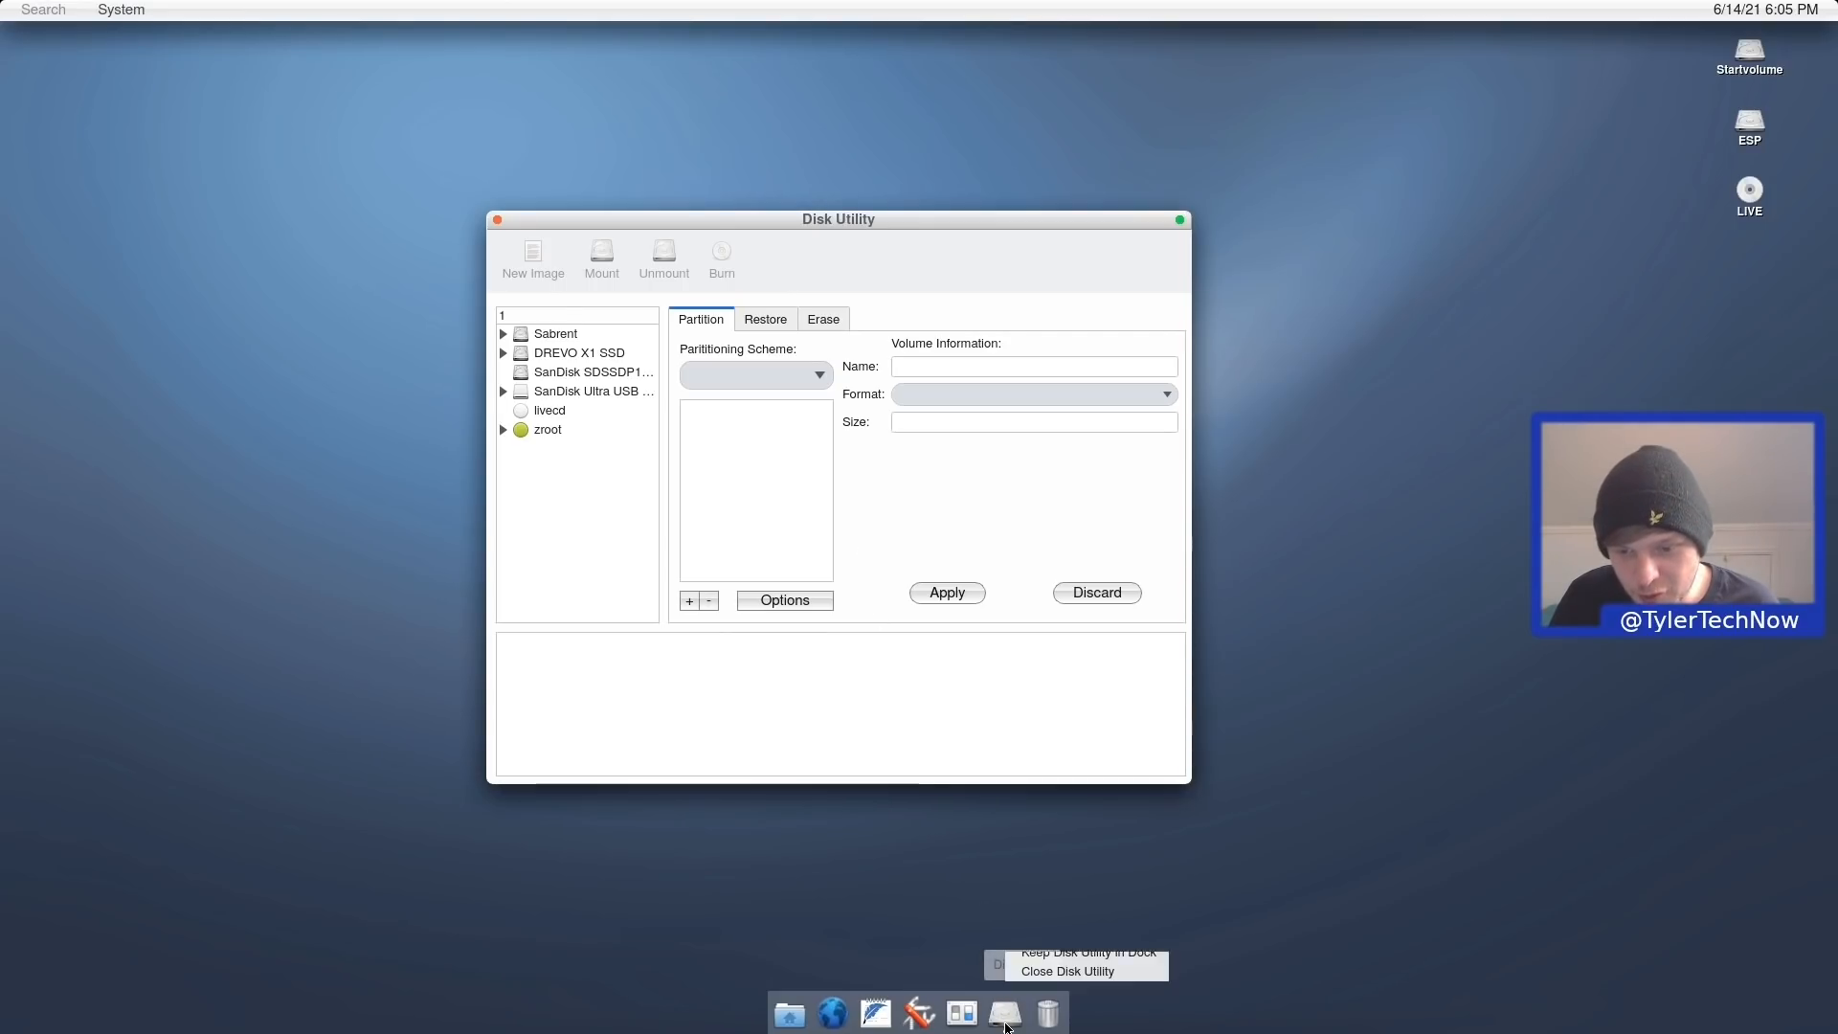
{"action": "left_click", "coordinate": [1065, 953]}
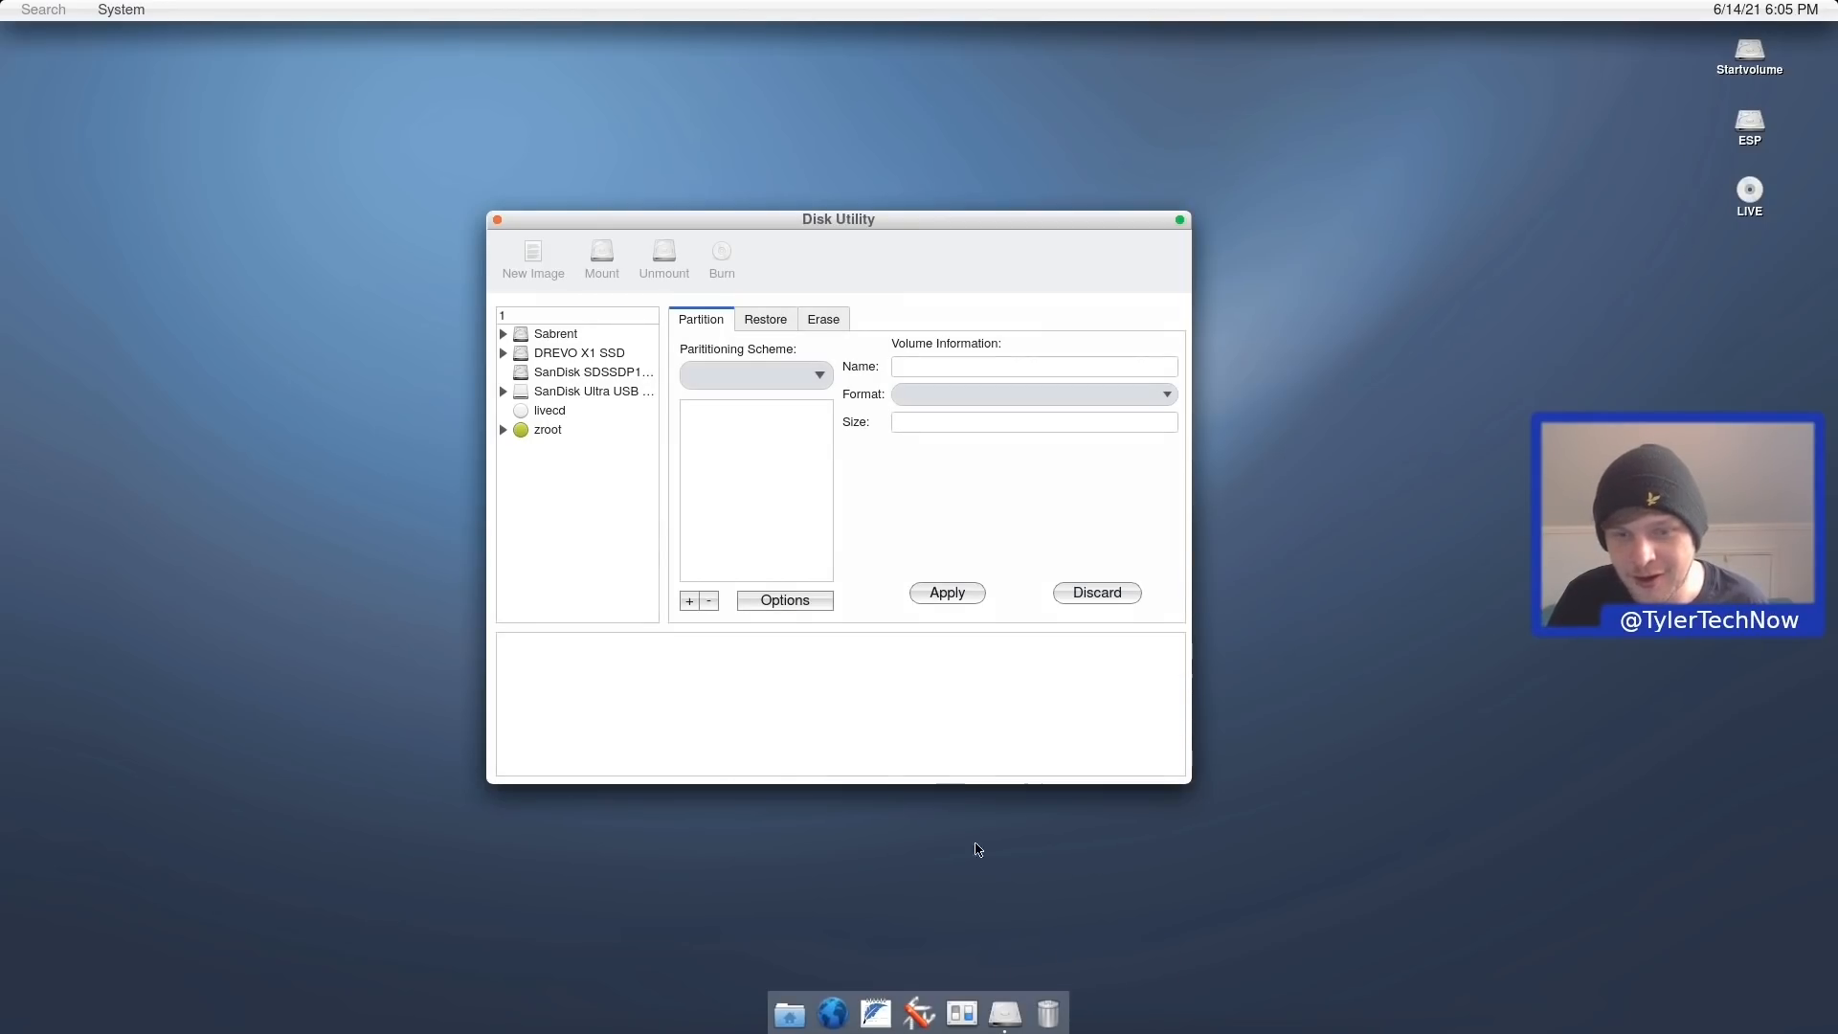
{"action": "left_click", "coordinate": [497, 220]}
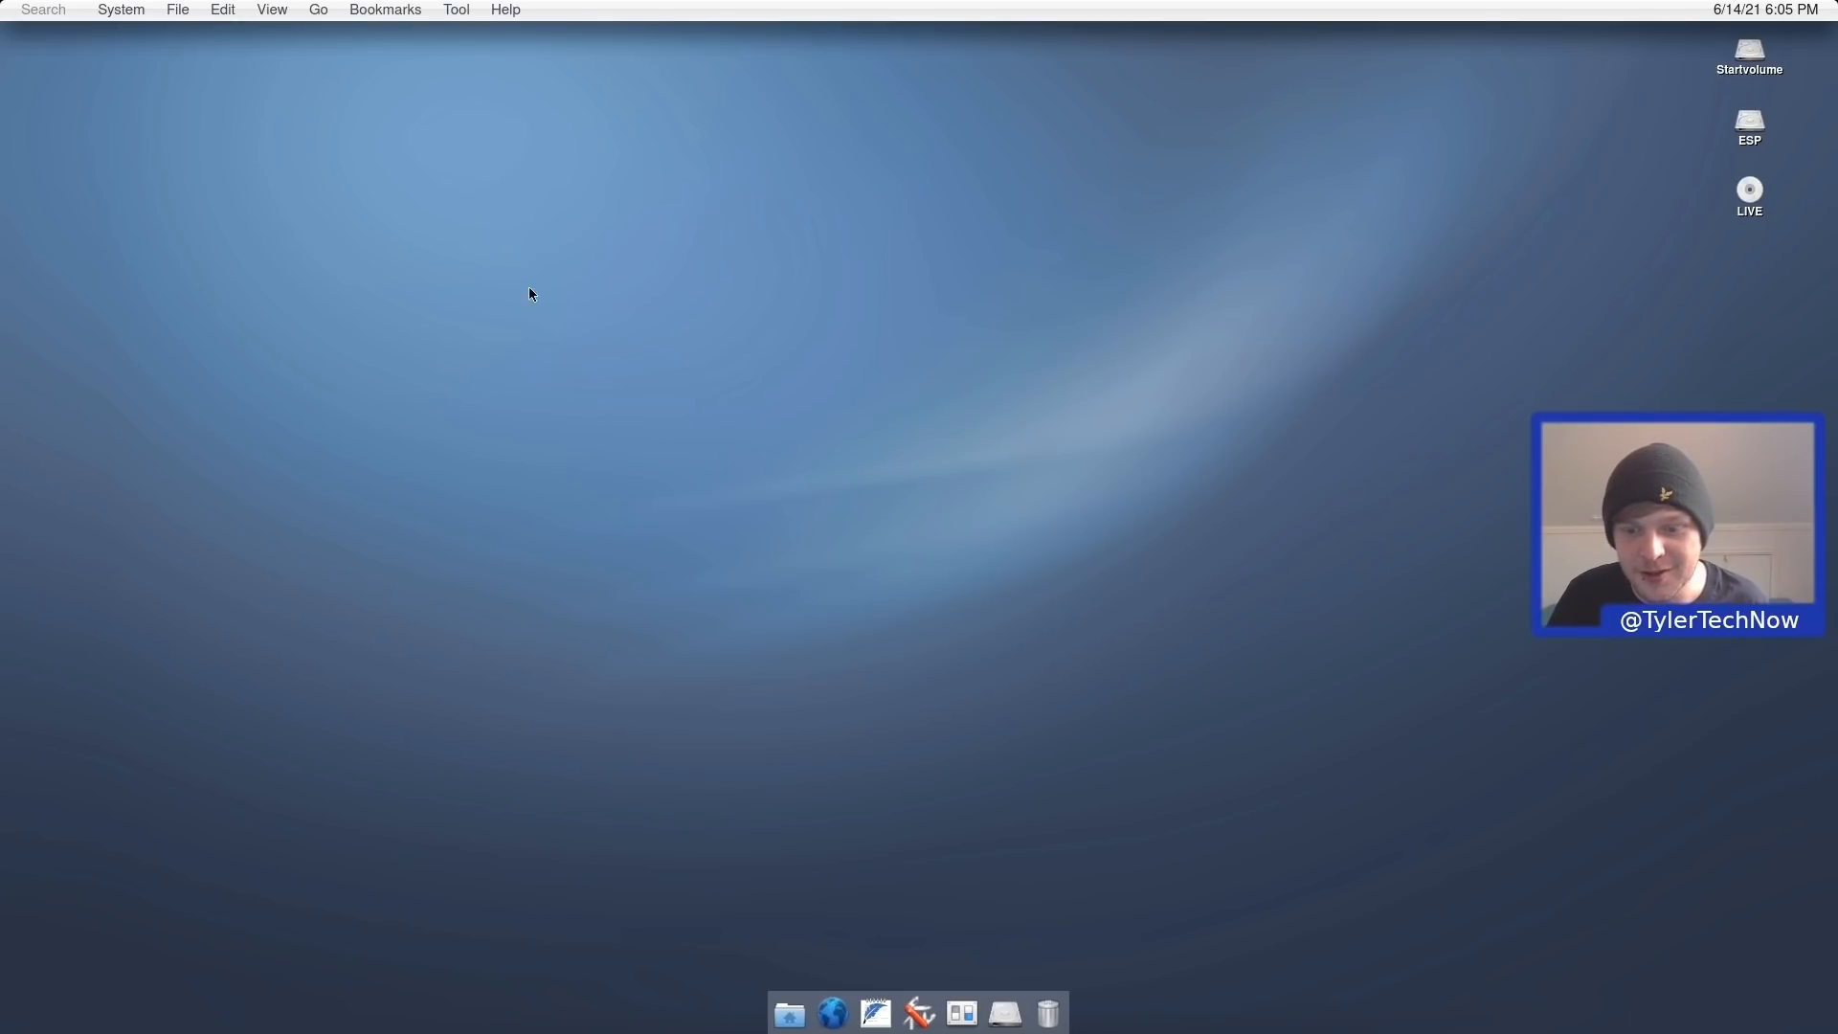
{"action": "left_click", "coordinate": [1003, 1012]}
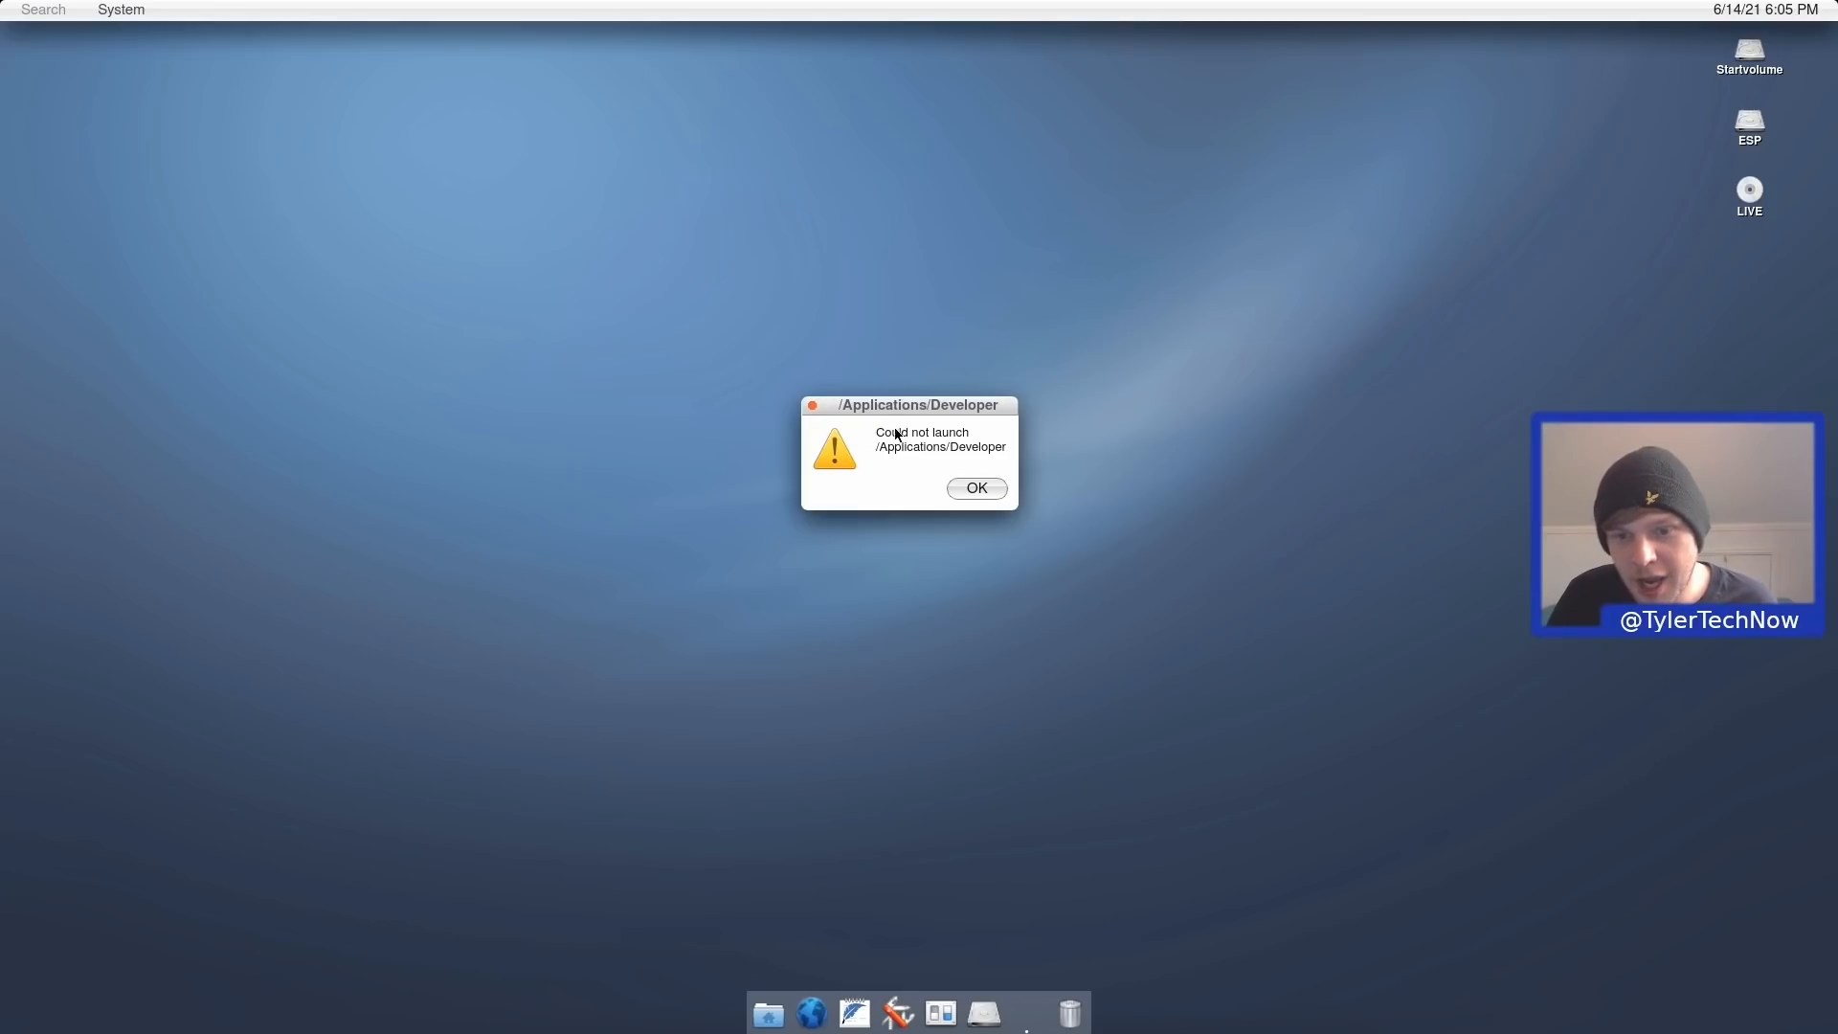
Dismiss the could-not-launch alert and remove Disk Utility from the dock.
{"action": "left_click", "coordinate": [977, 488]}
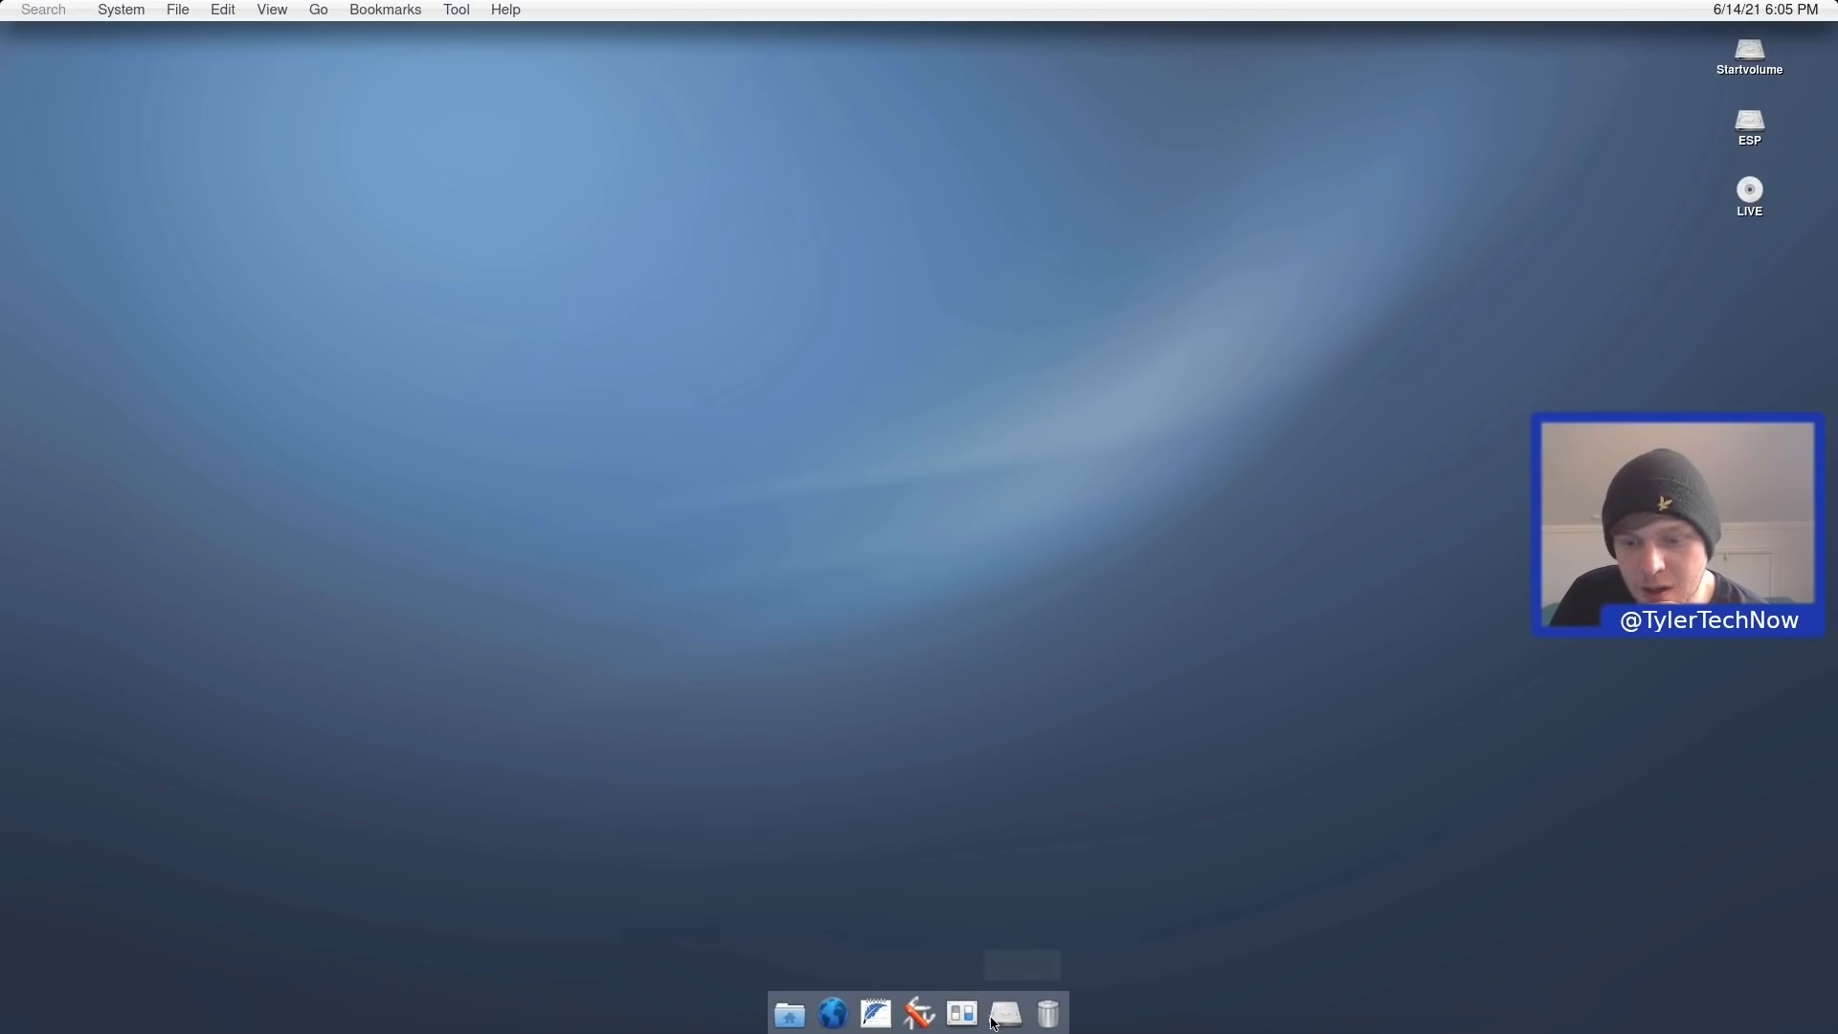
{"action": "right_click", "coordinate": [1004, 1015]}
{"action": "left_click", "coordinate": [1036, 975]}
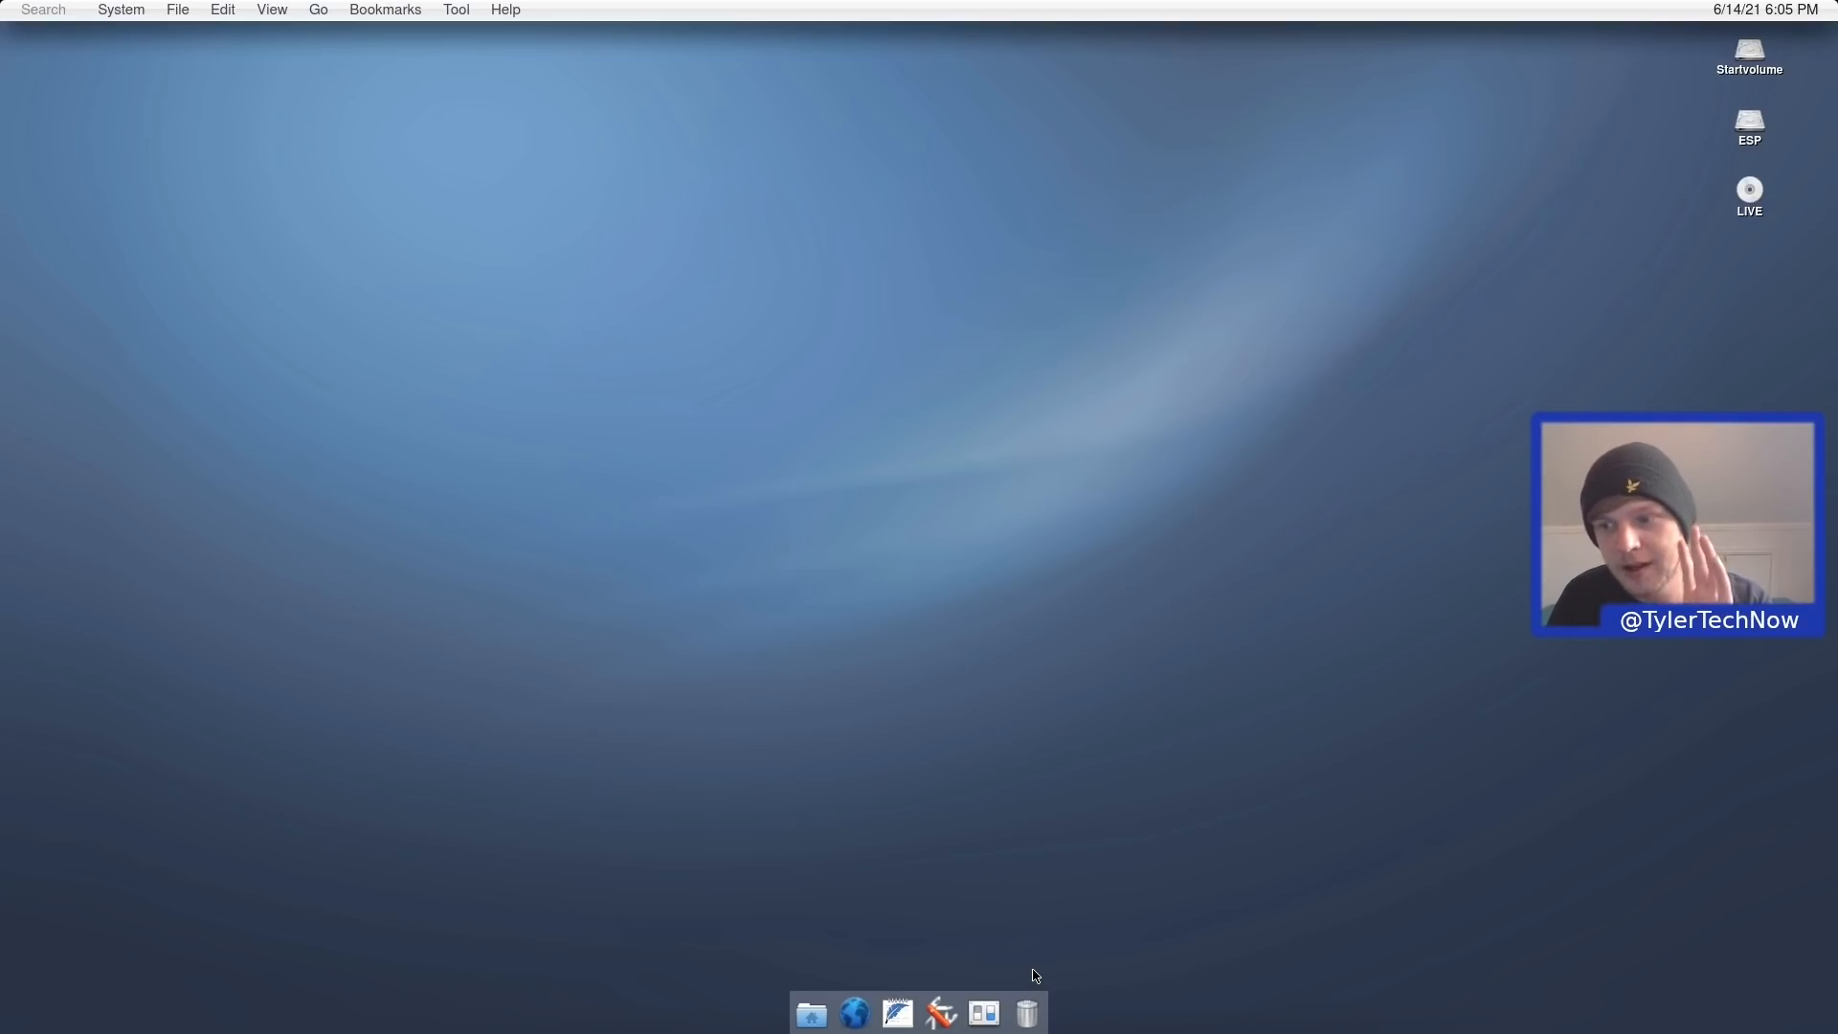
Open Energy Saving from Developer Preview, acknowledge the preview notice, then close it.
{"action": "left_click", "coordinate": [122, 8]}
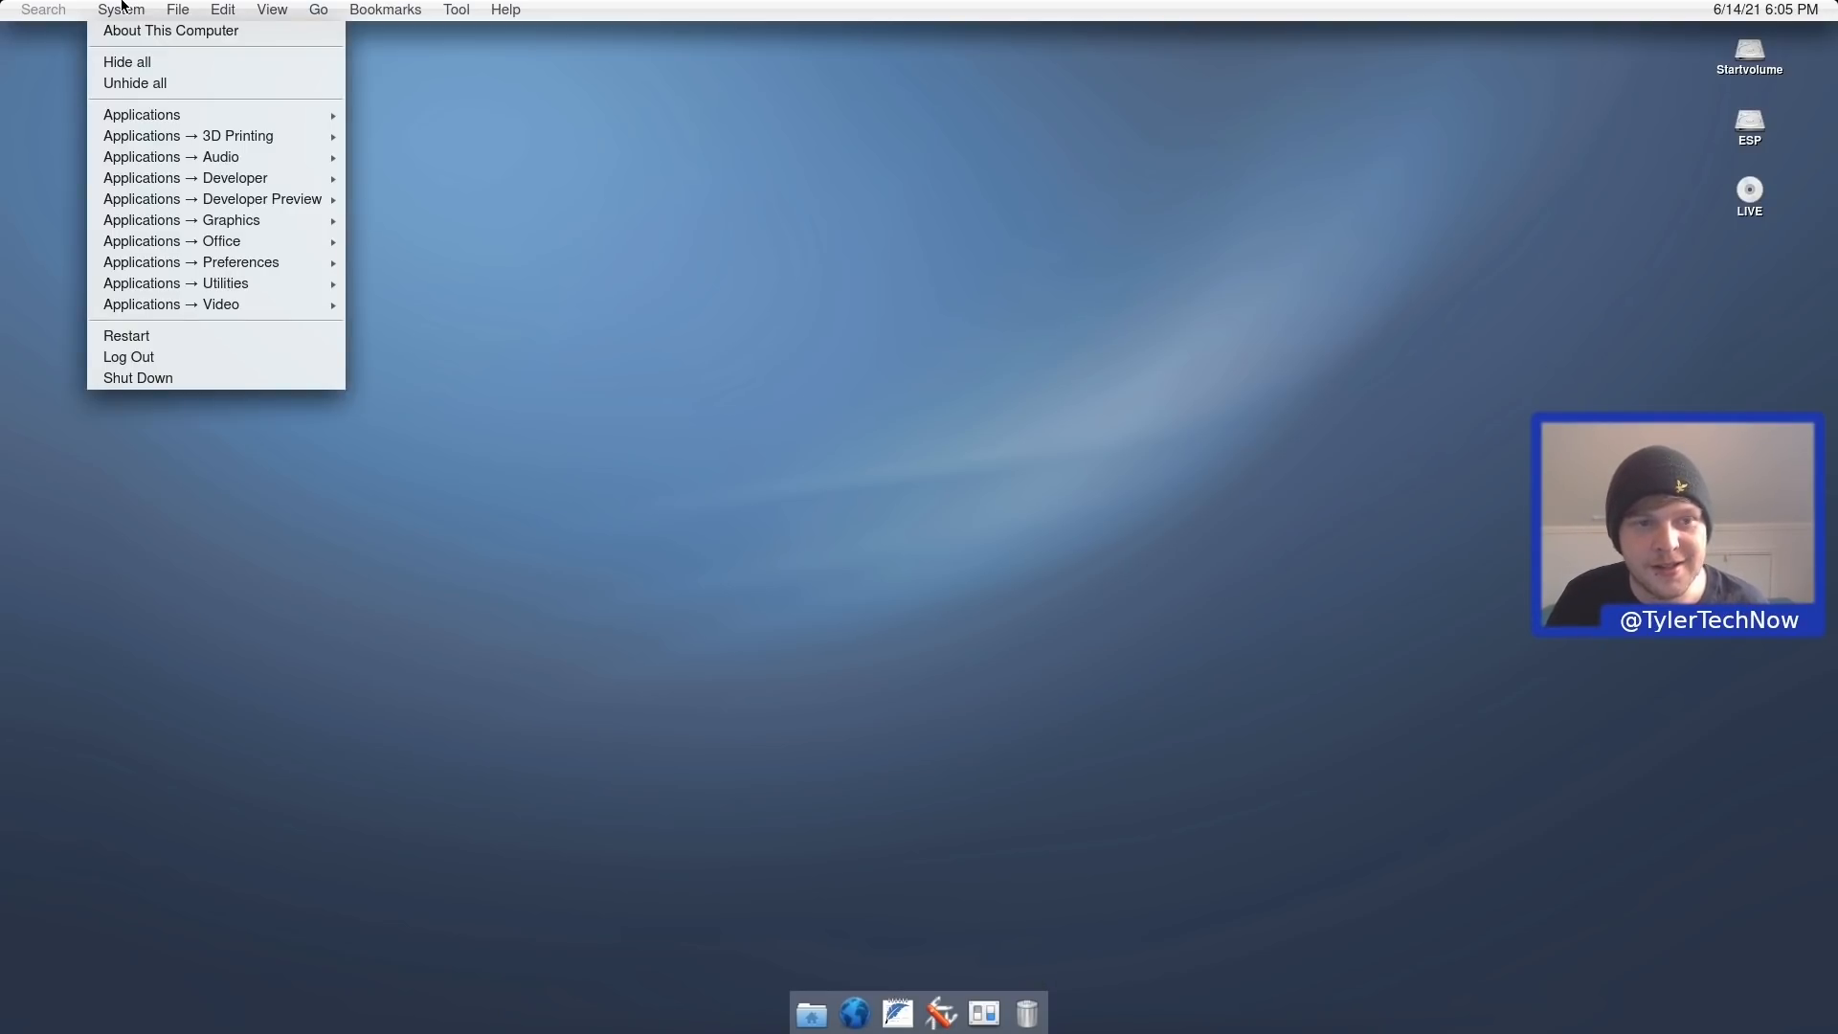
{"action": "mouse_move", "coordinate": [269, 202]}
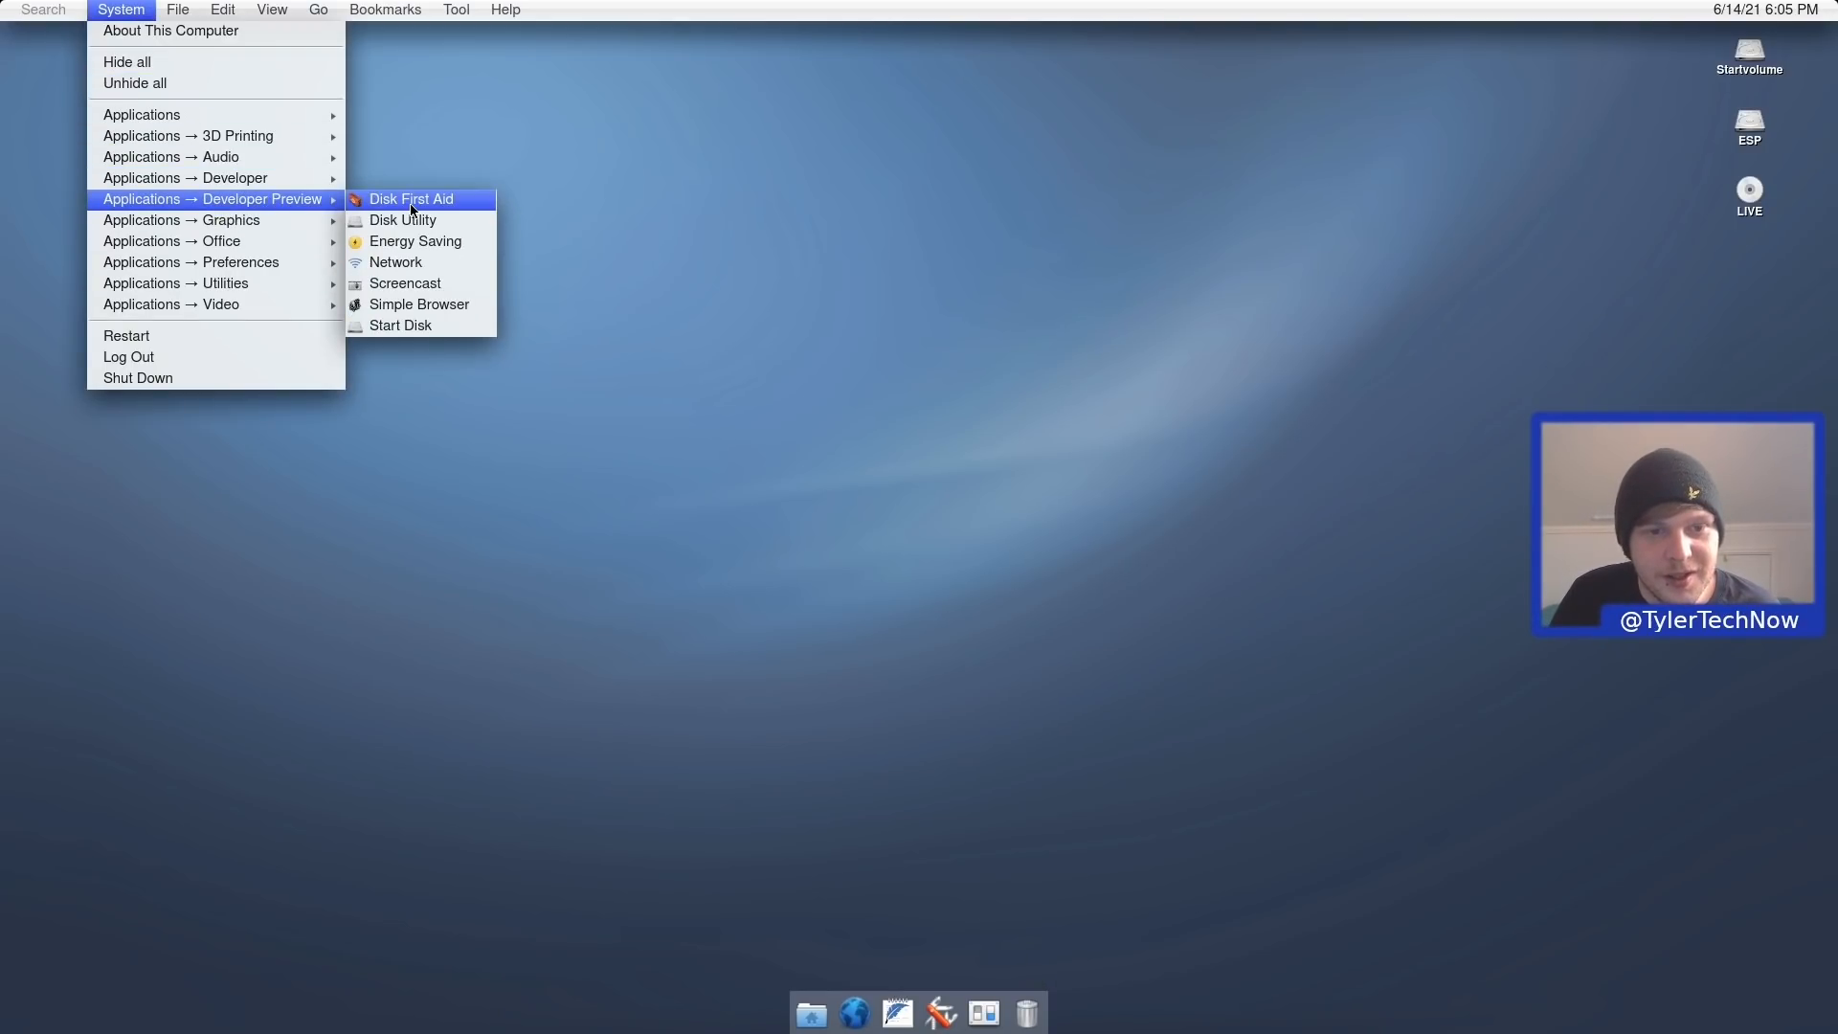
{"action": "left_click", "coordinate": [460, 245]}
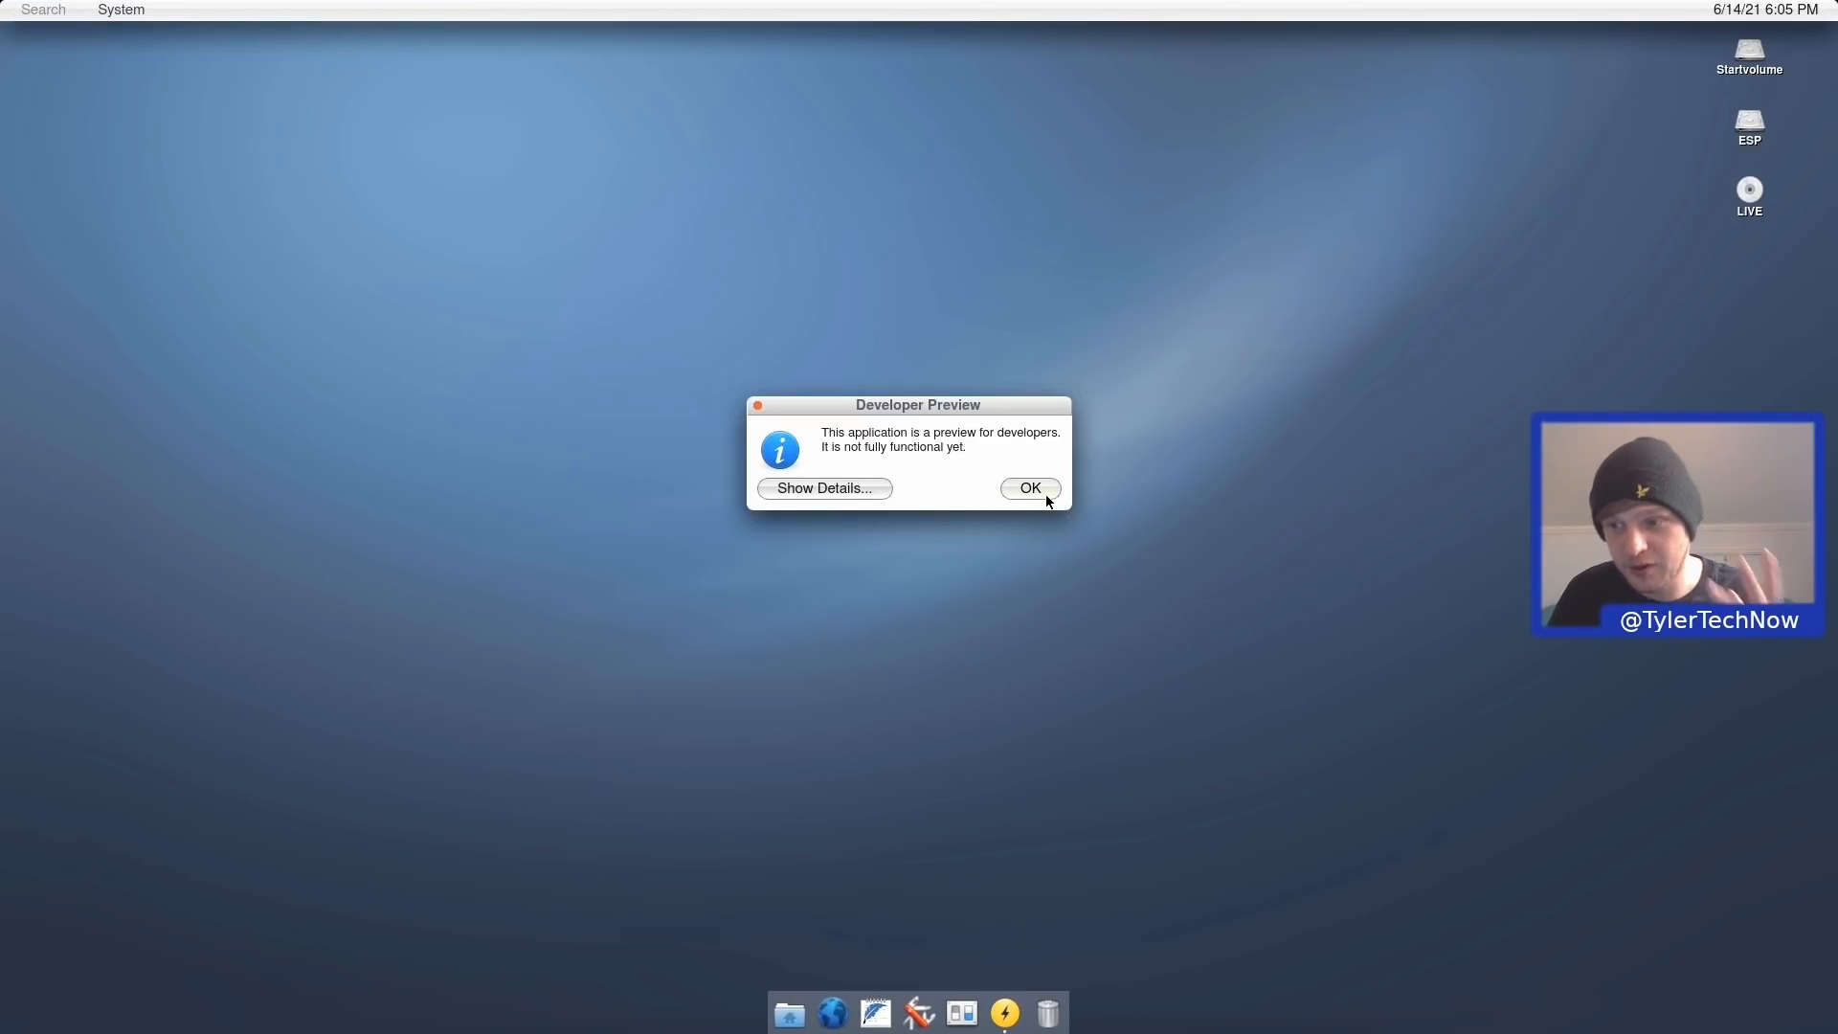
{"action": "left_click", "coordinate": [1039, 490]}
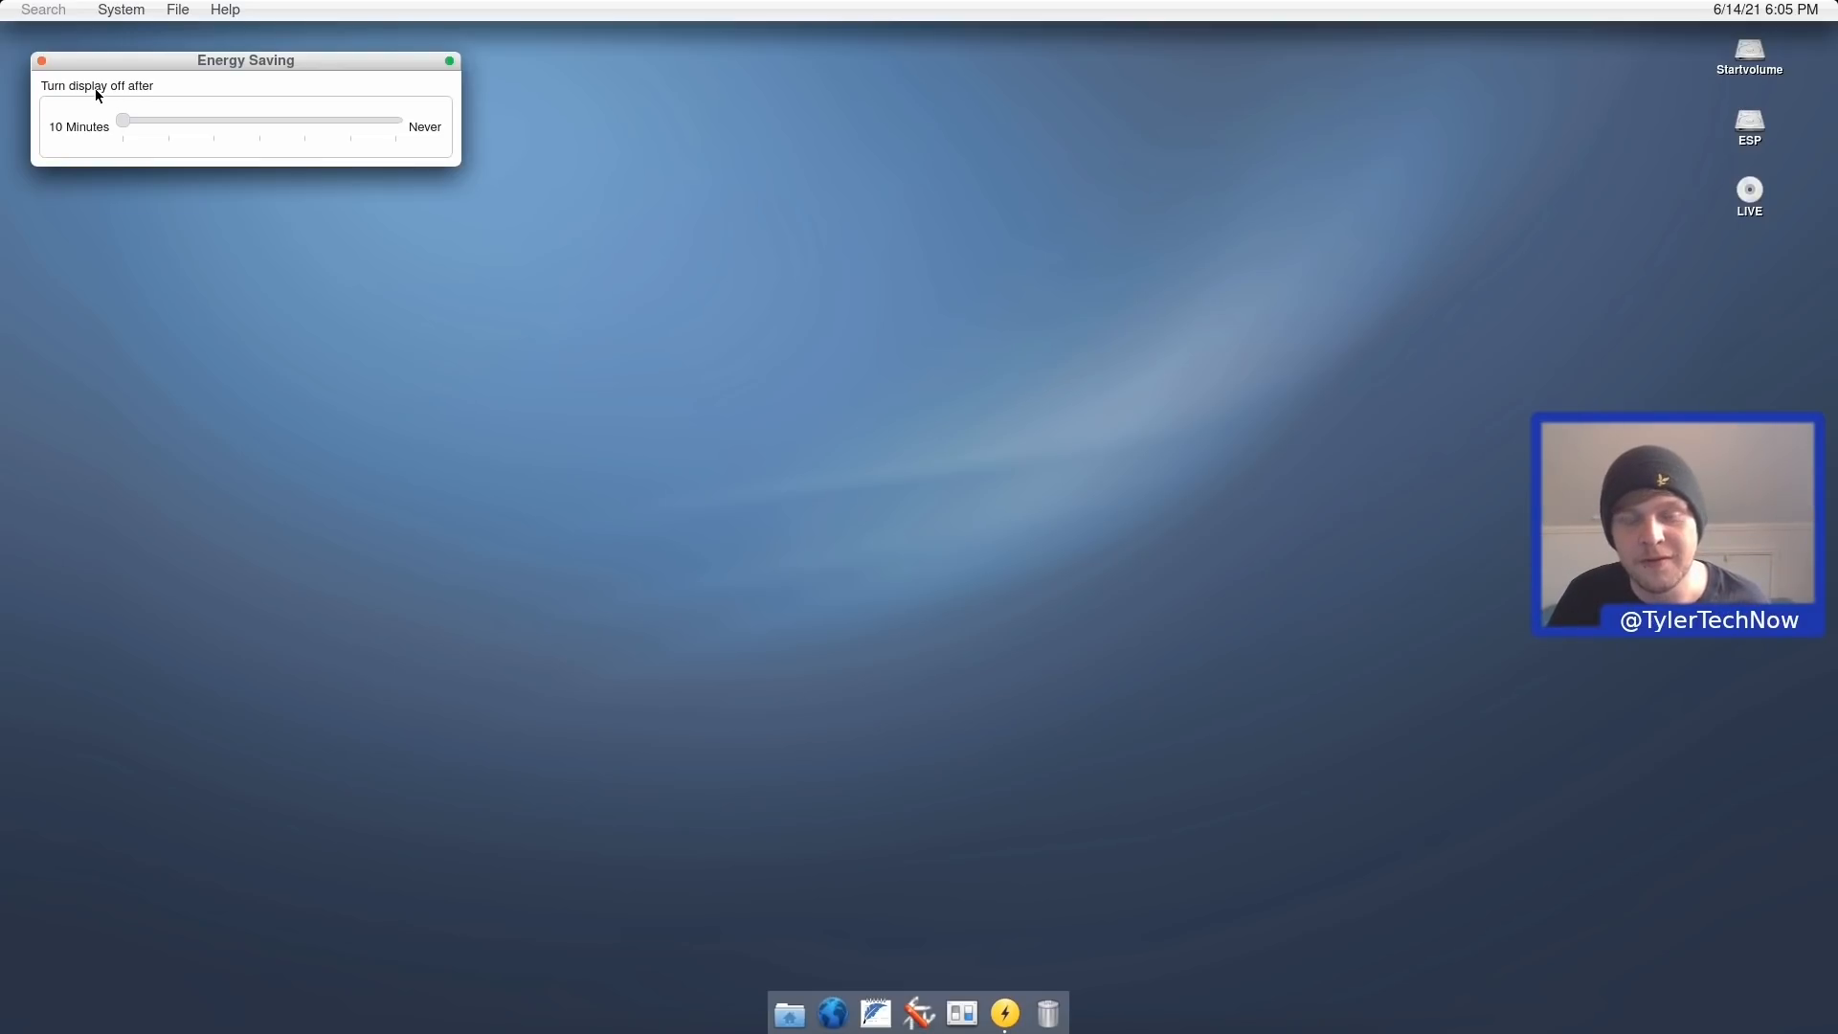
{"action": "left_click", "coordinate": [42, 61]}
Launch Screencast from Developer Preview and choose Start from its menu-bar recorder icon.
{"action": "left_click", "coordinate": [146, 11]}
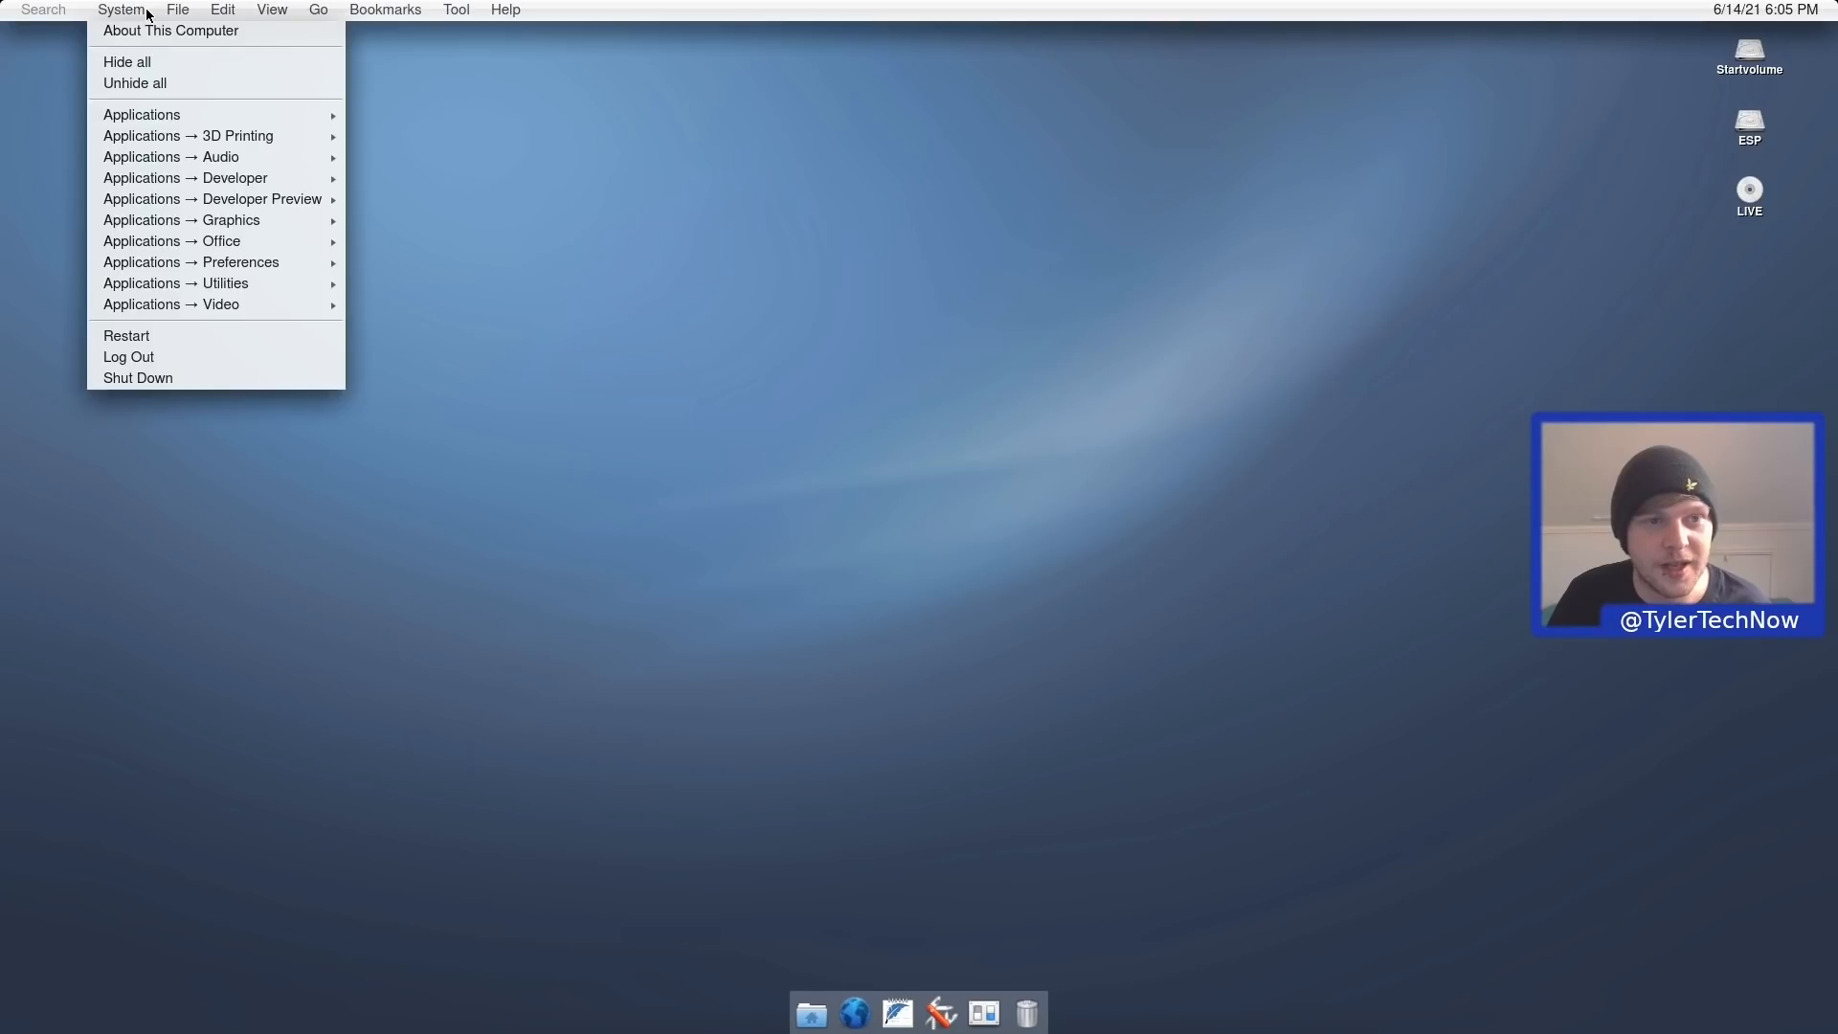
{"action": "mouse_move", "coordinate": [316, 199]}
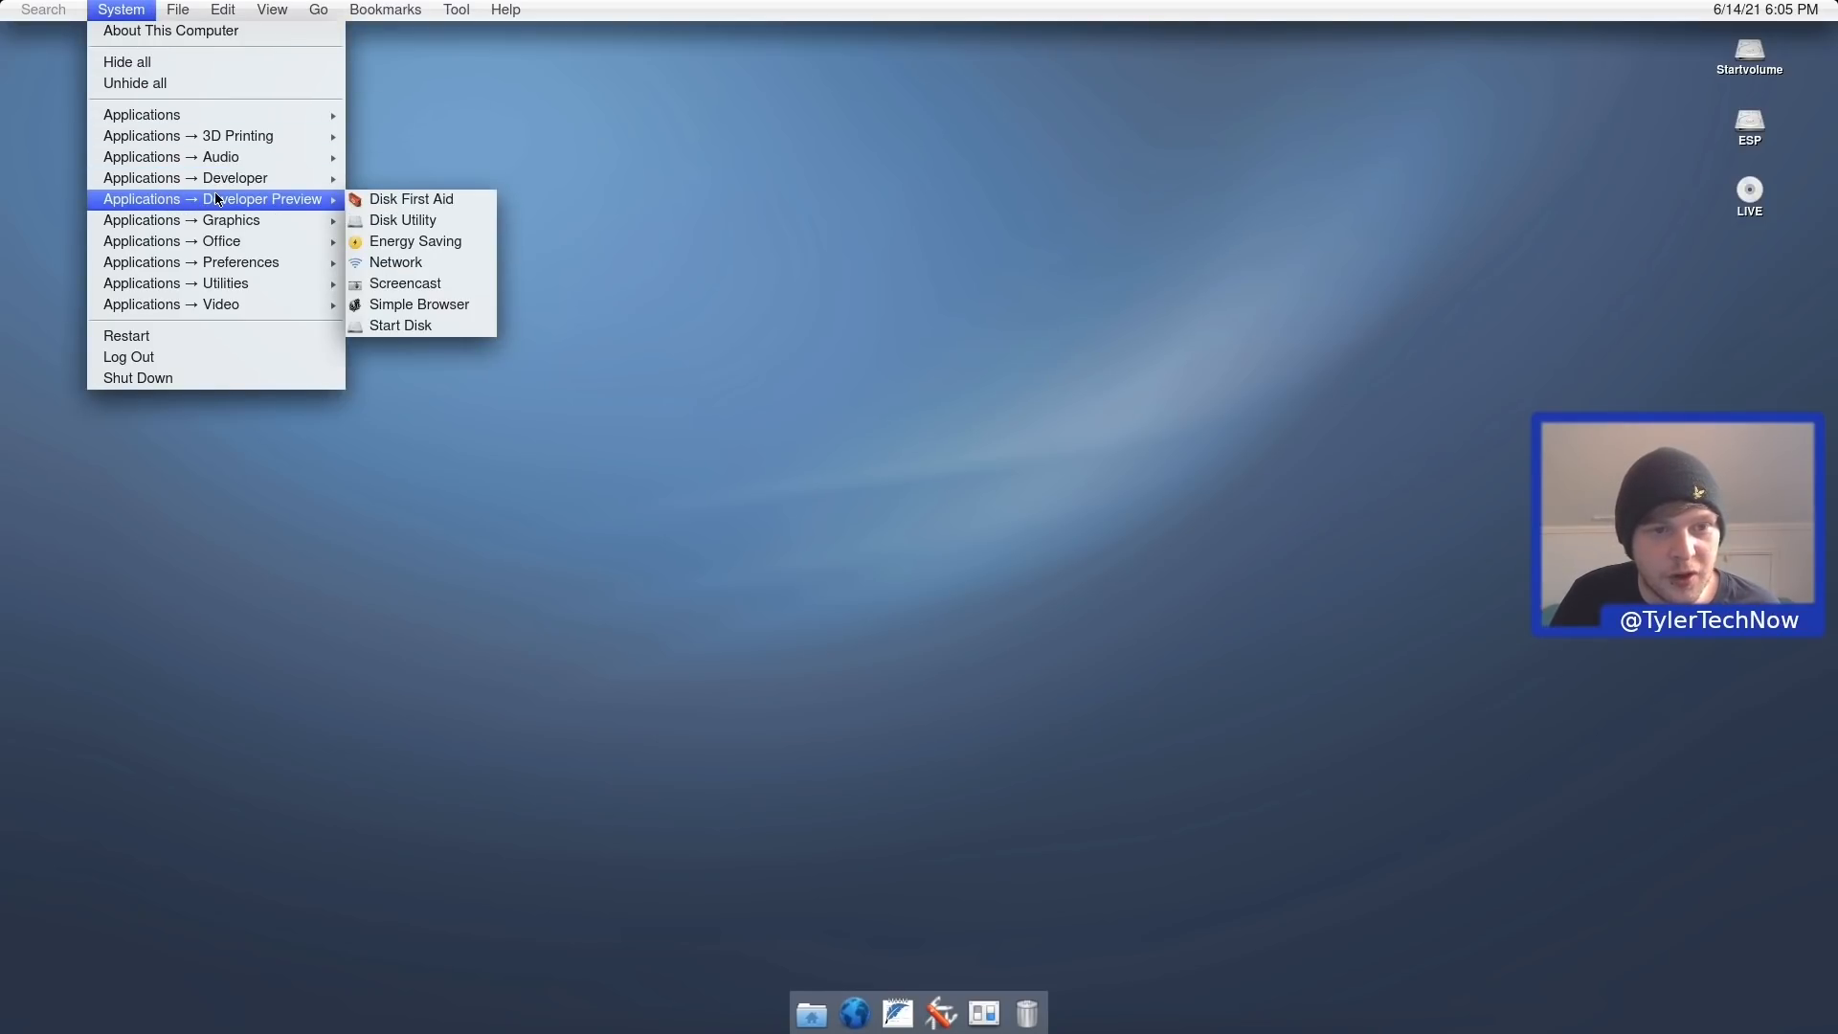
{"action": "left_click", "coordinate": [400, 286]}
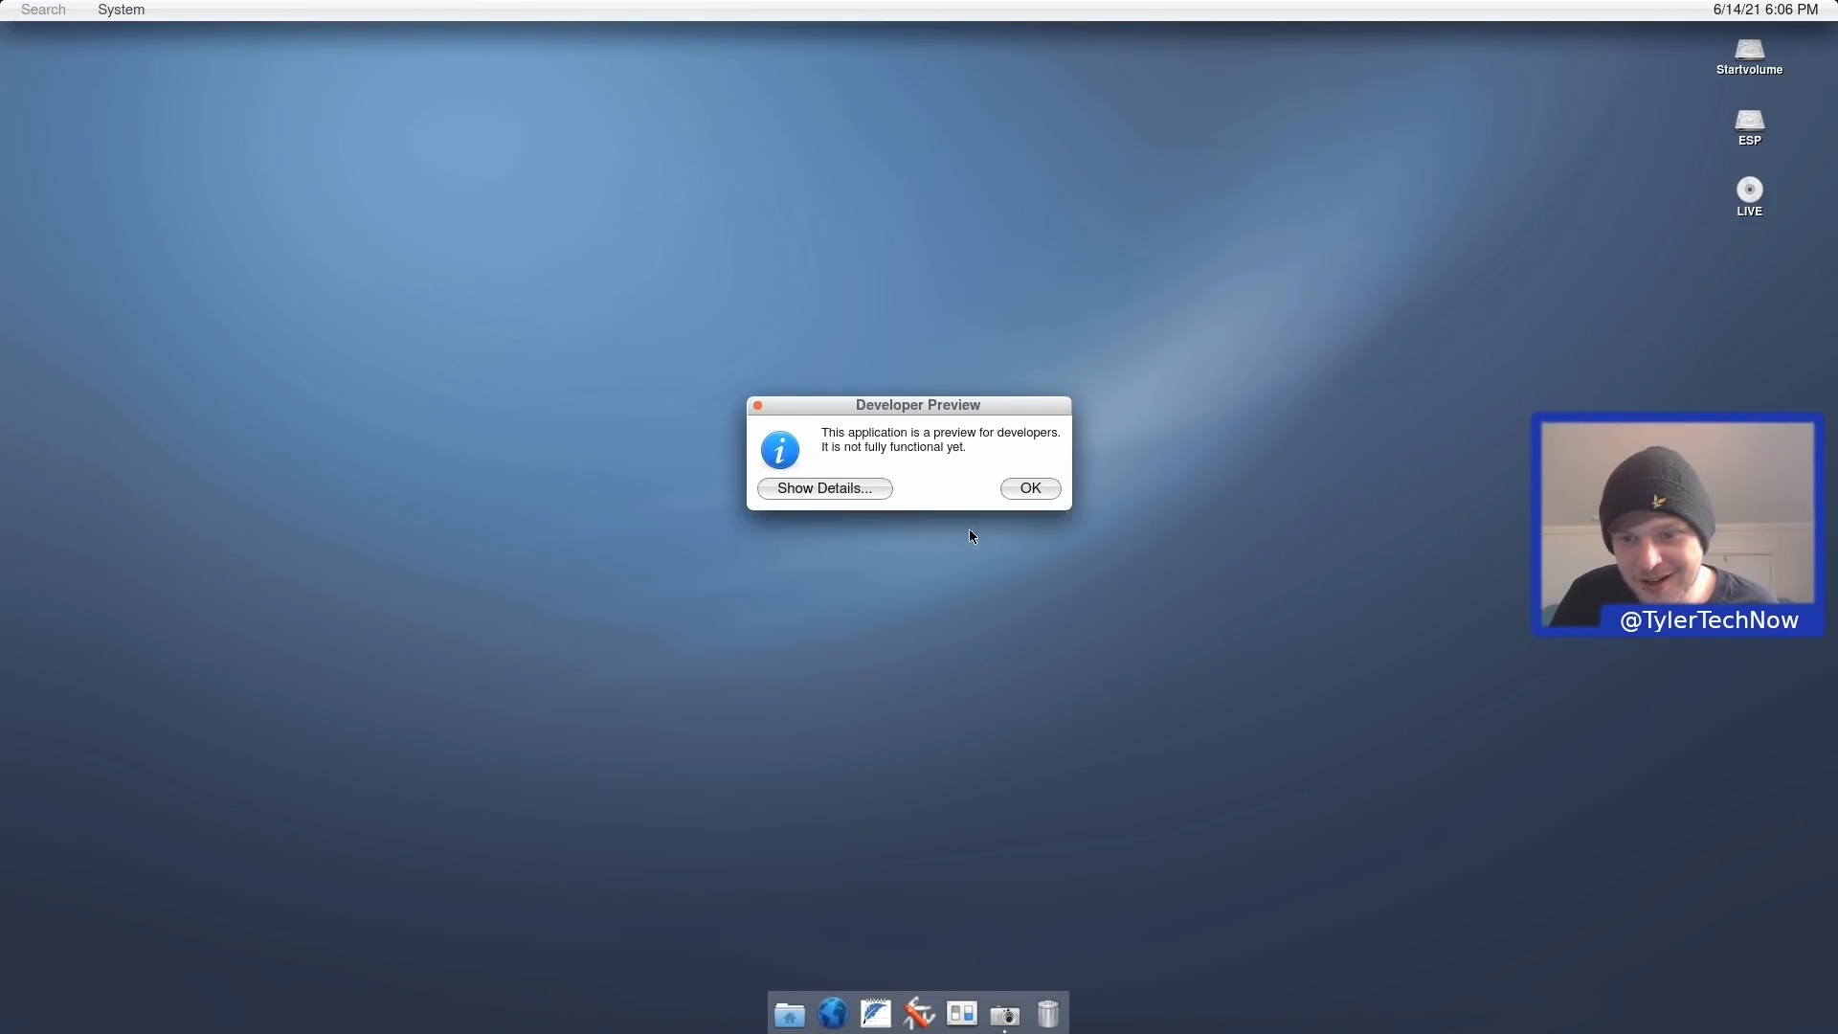
{"action": "left_click", "coordinate": [1024, 488]}
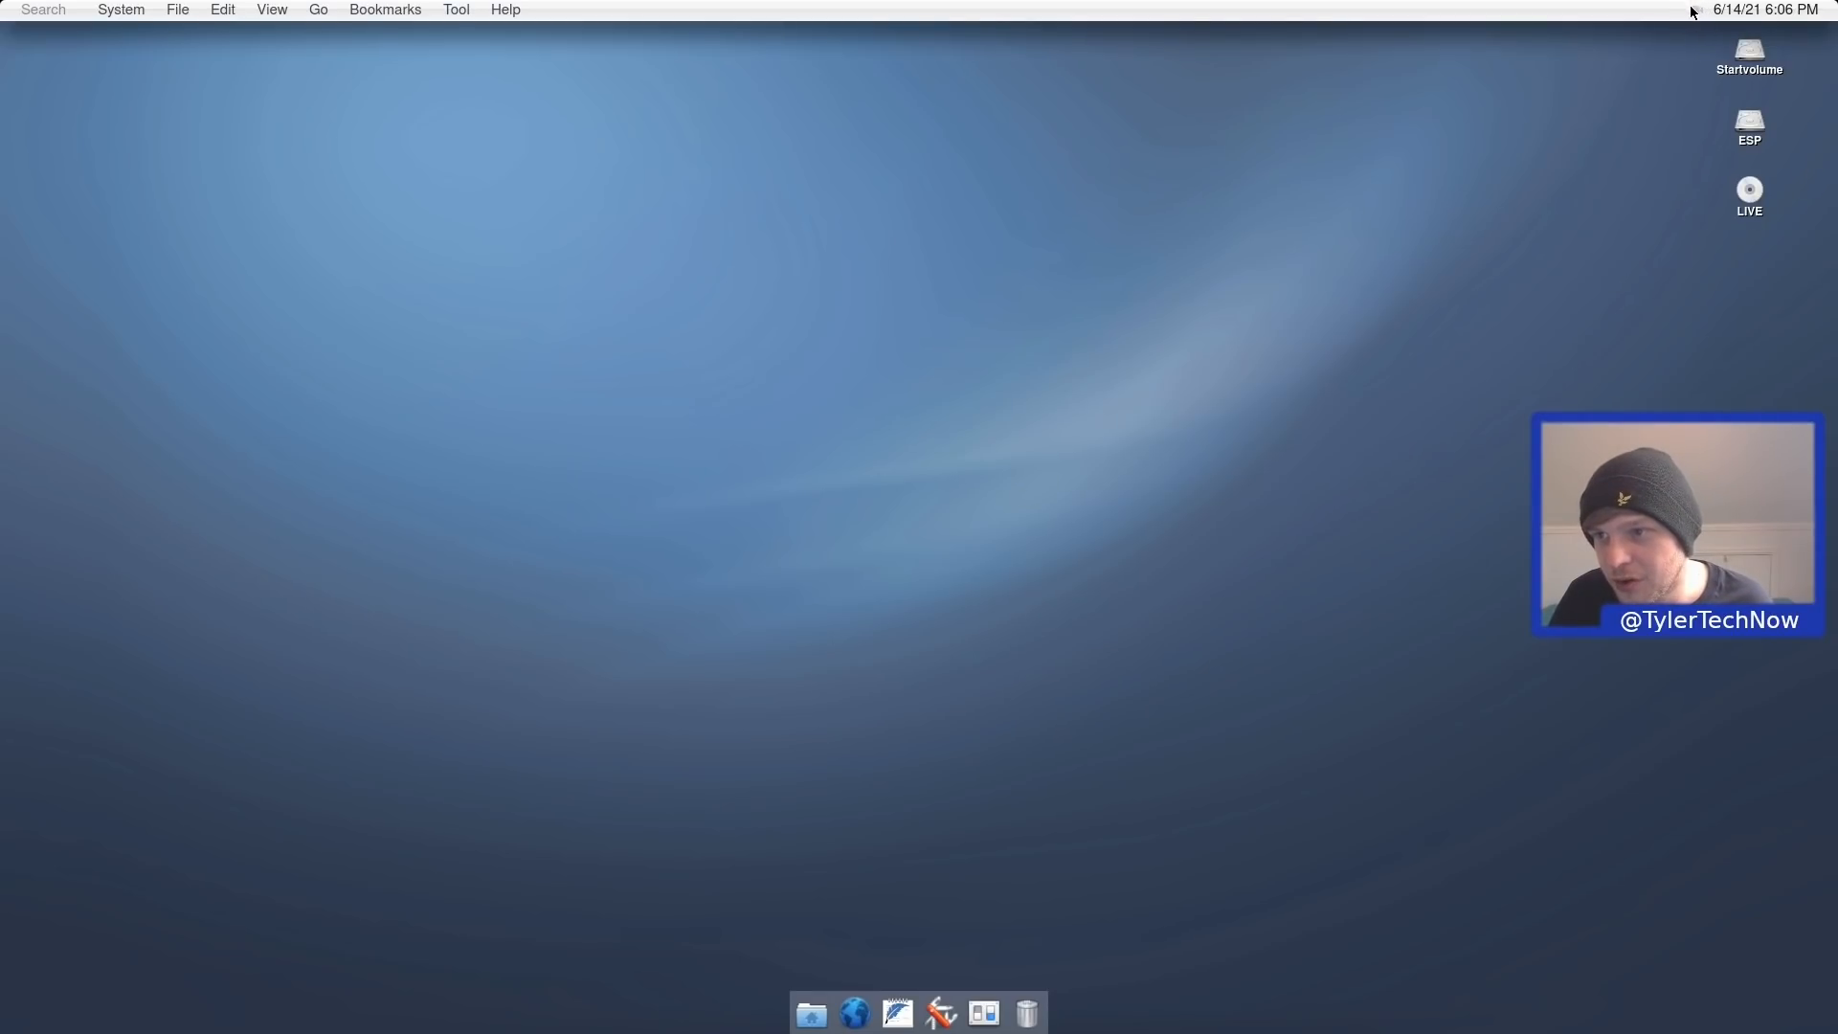
{"action": "key", "text": "ctrl+space"}
{"action": "left_click", "coordinate": [1697, 11]}
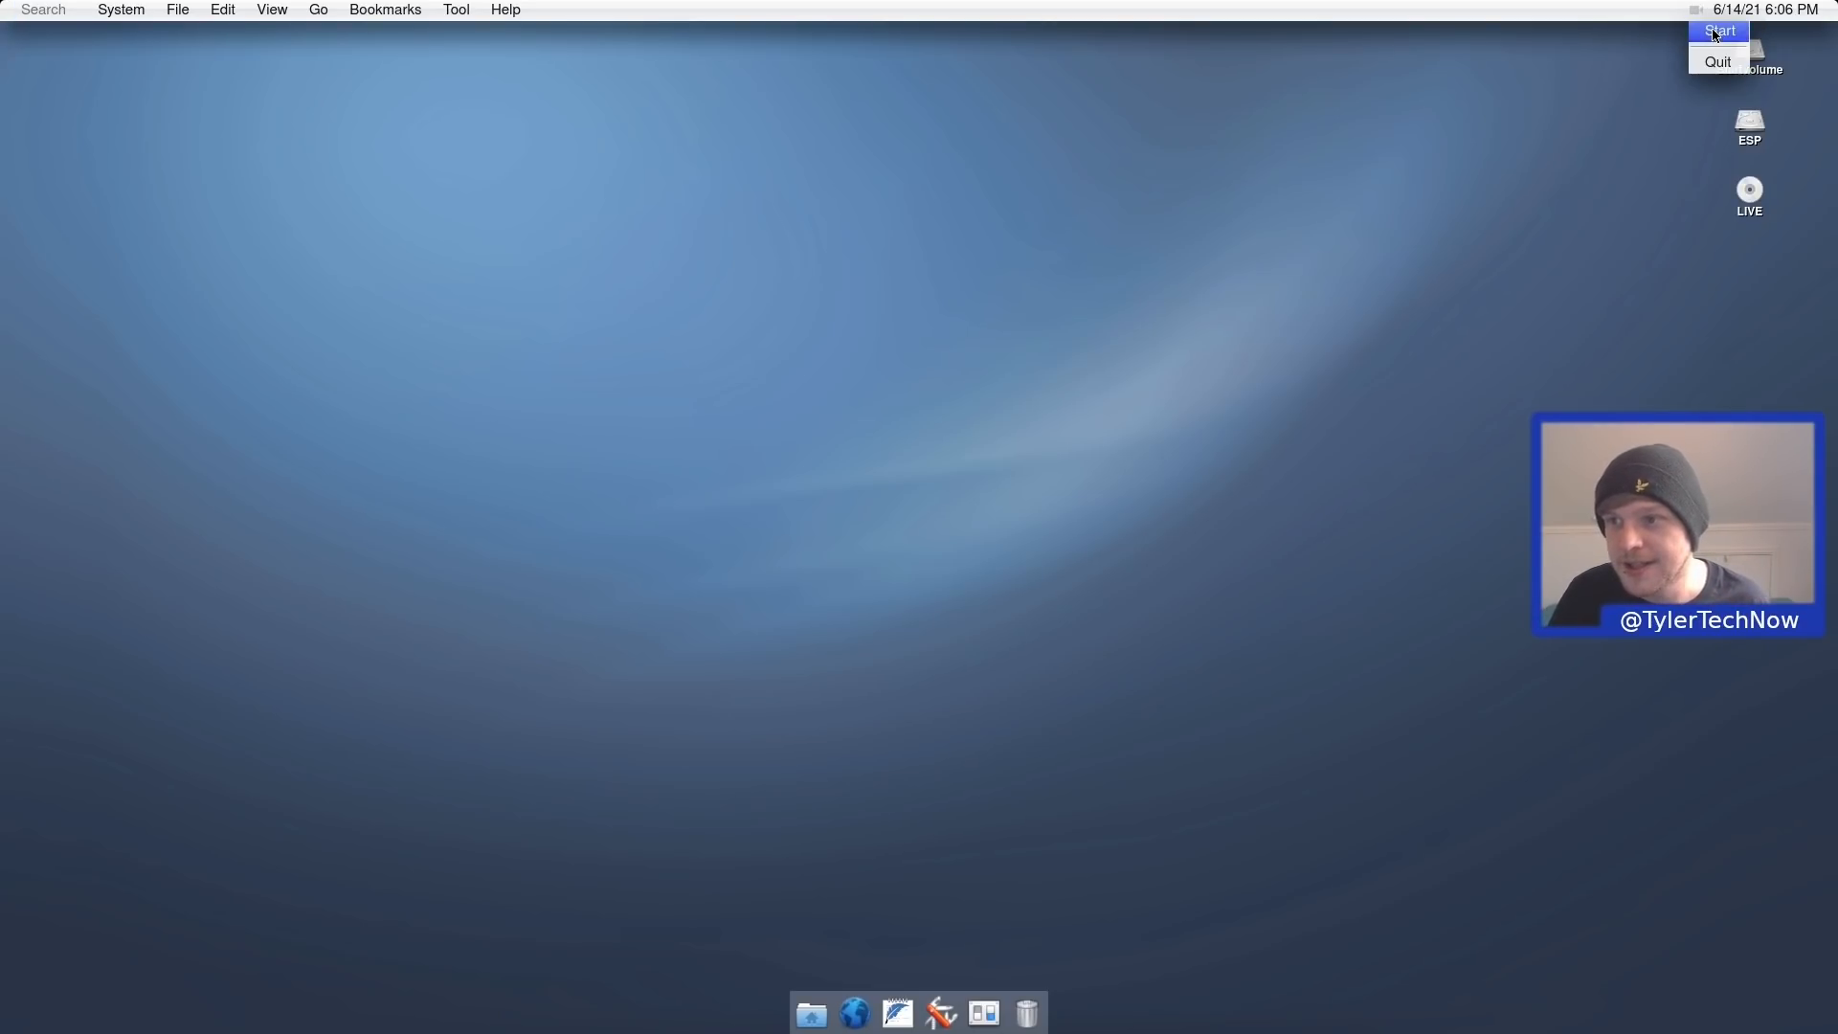
{"action": "left_click", "coordinate": [1716, 34]}
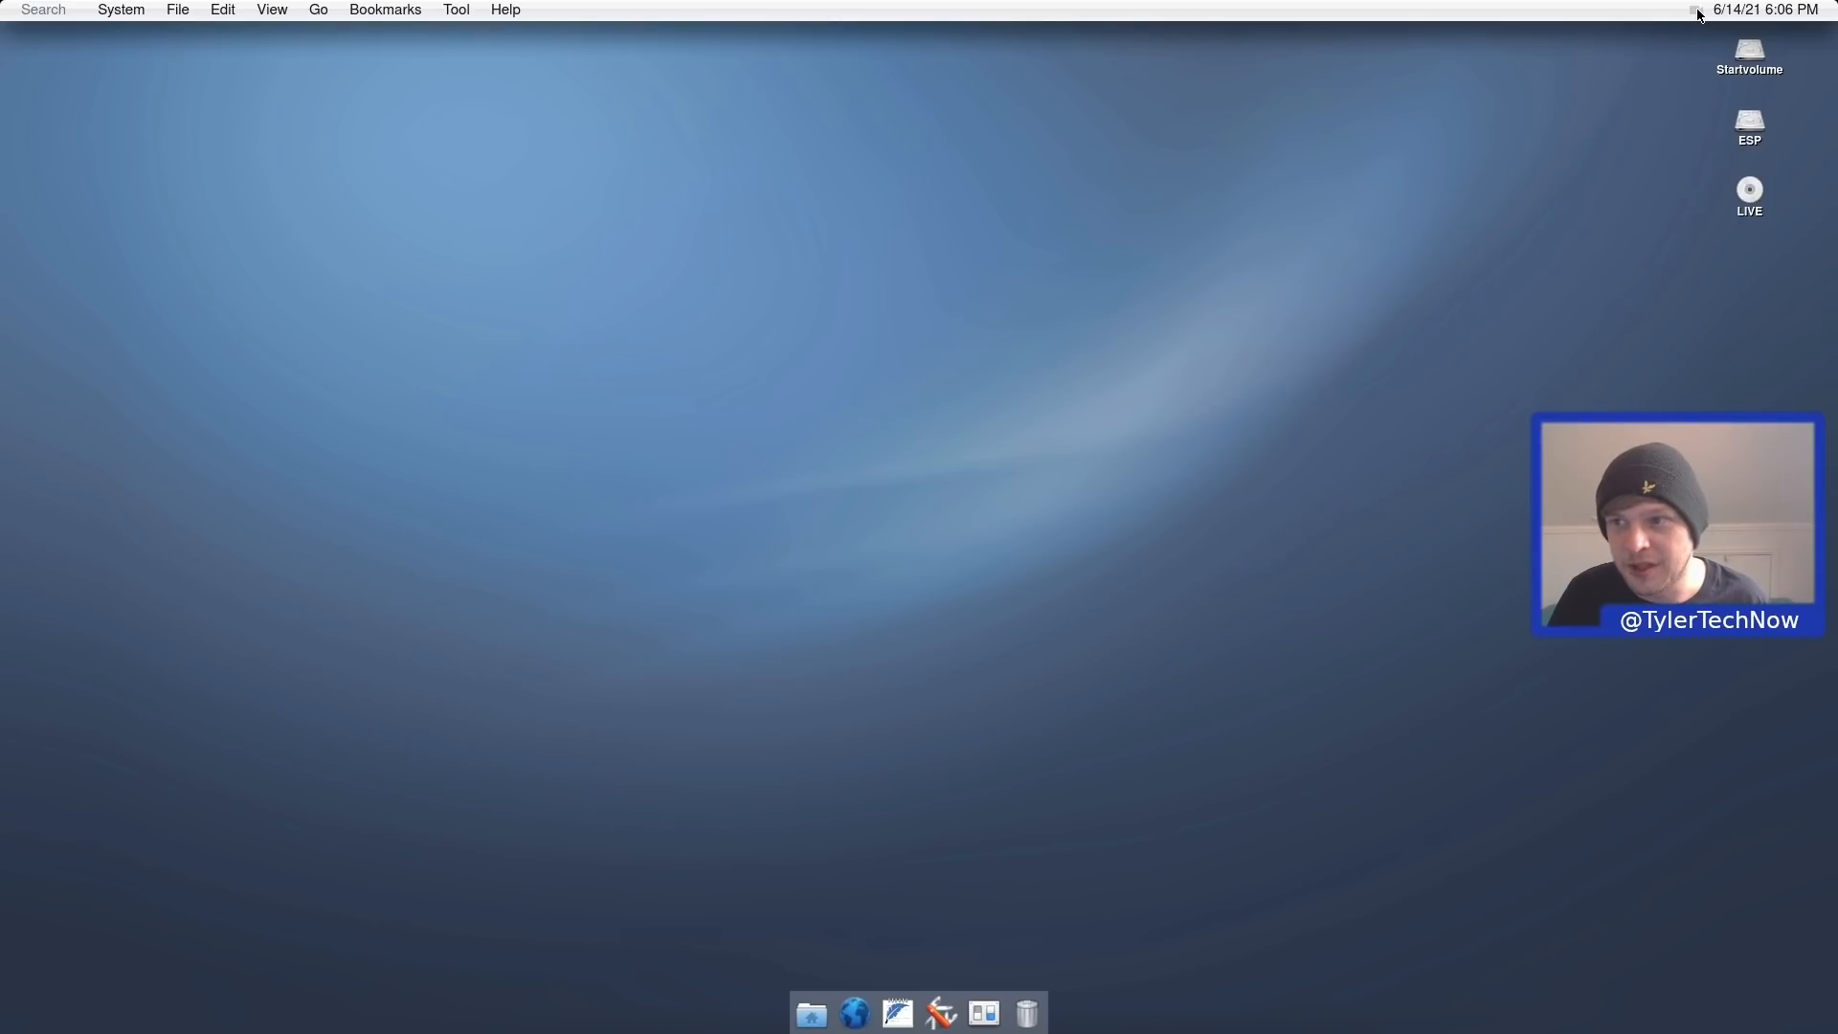
Stop the screen recording, then open Simple Browser on the helloSystem docs page and close it.
{"action": "left_click", "coordinate": [1697, 12]}
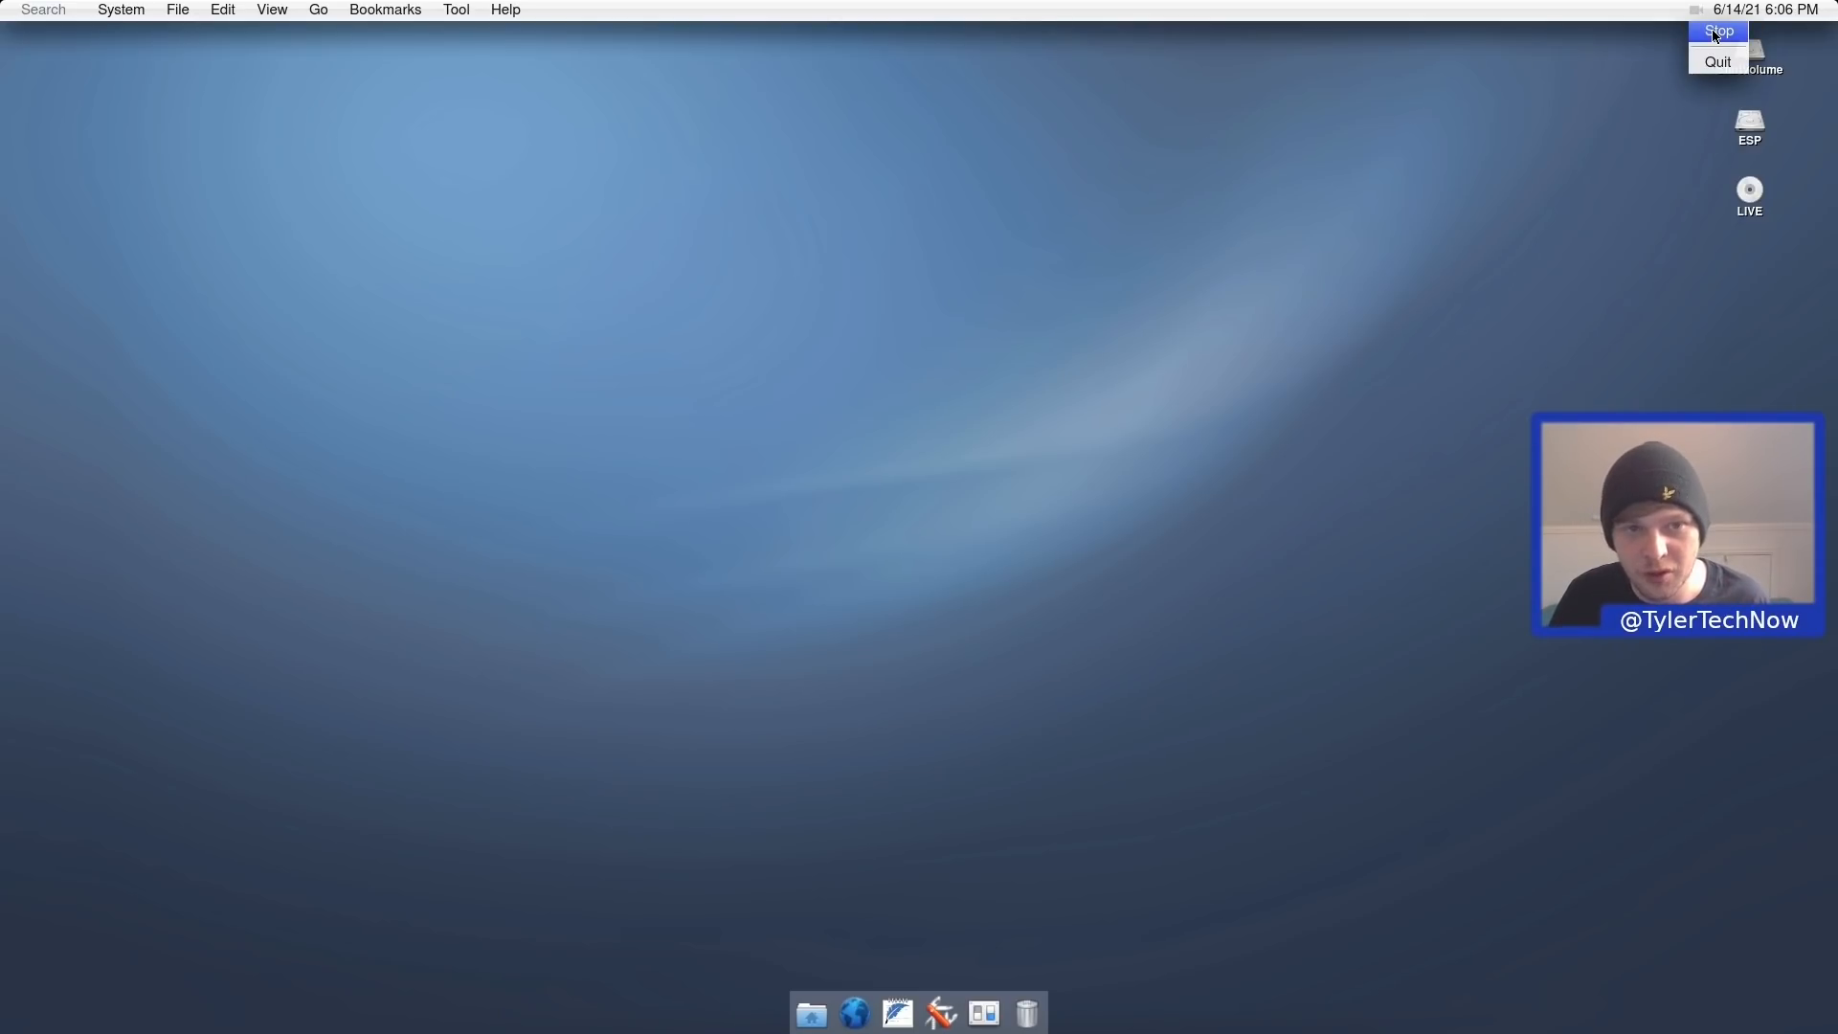
{"action": "left_click", "coordinate": [1715, 35]}
{"action": "left_click", "coordinate": [122, 9]}
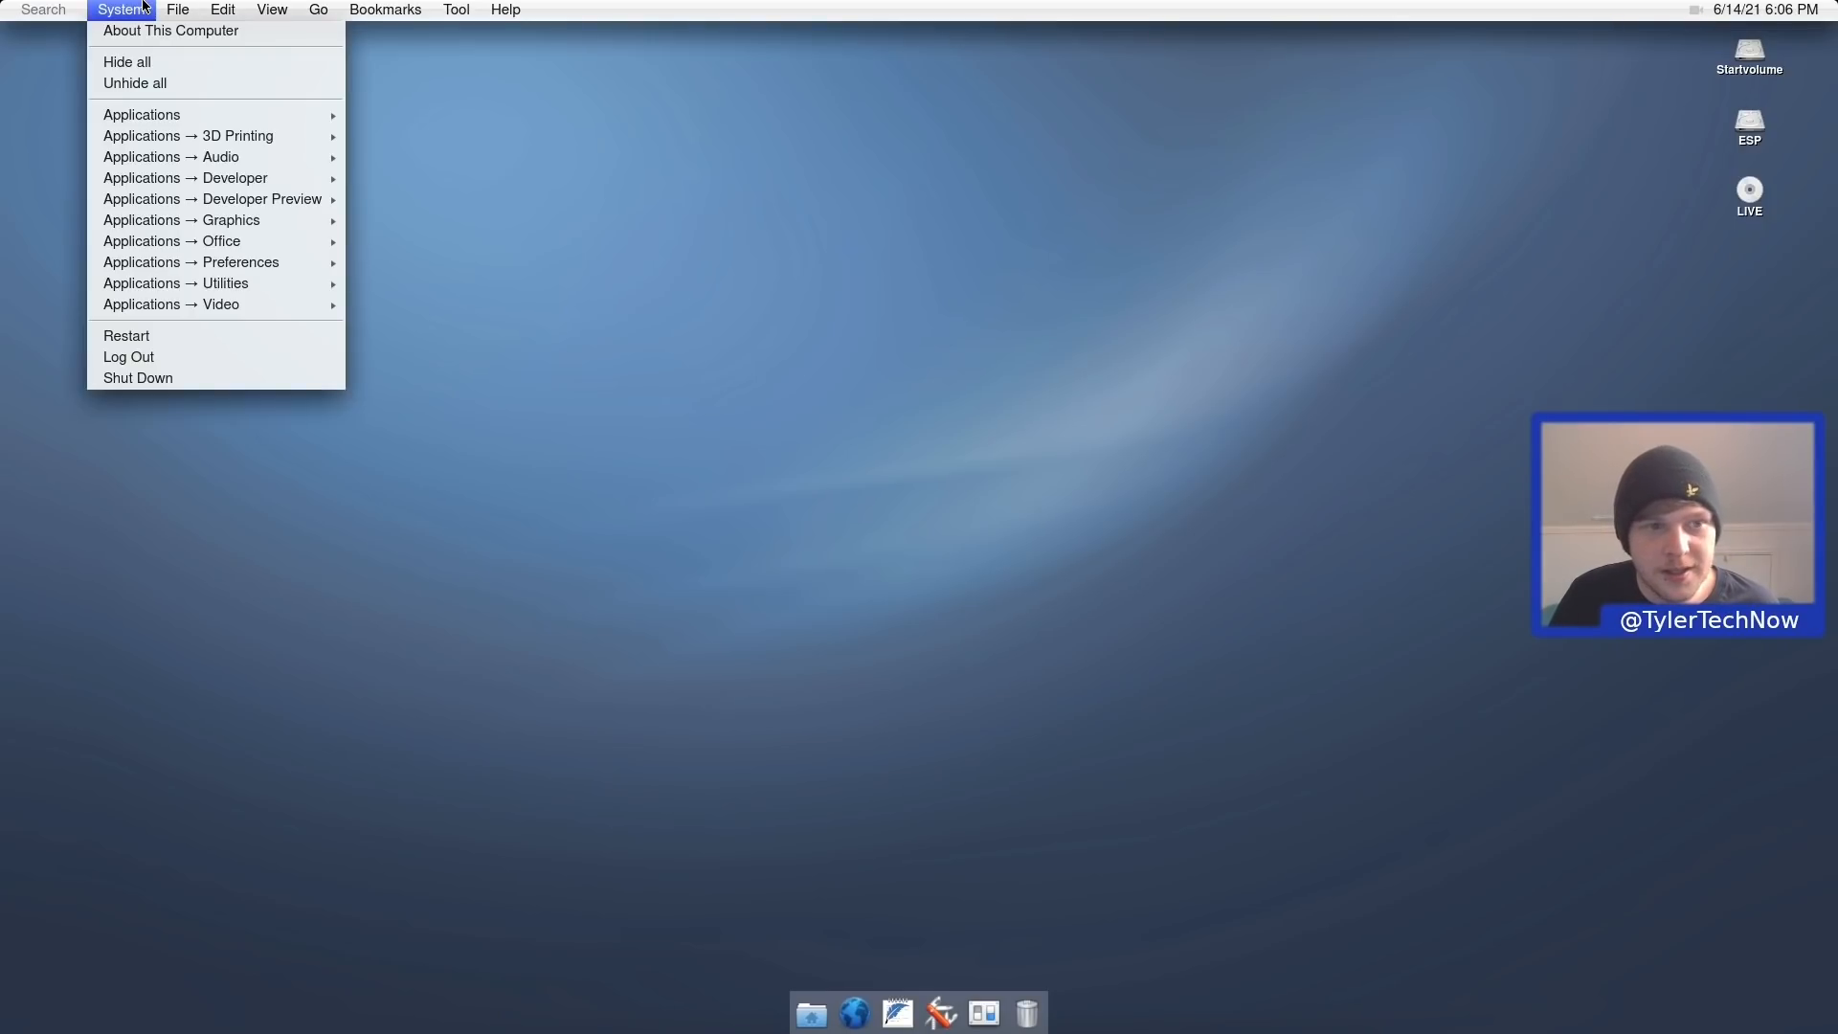
{"action": "mouse_move", "coordinate": [241, 203]}
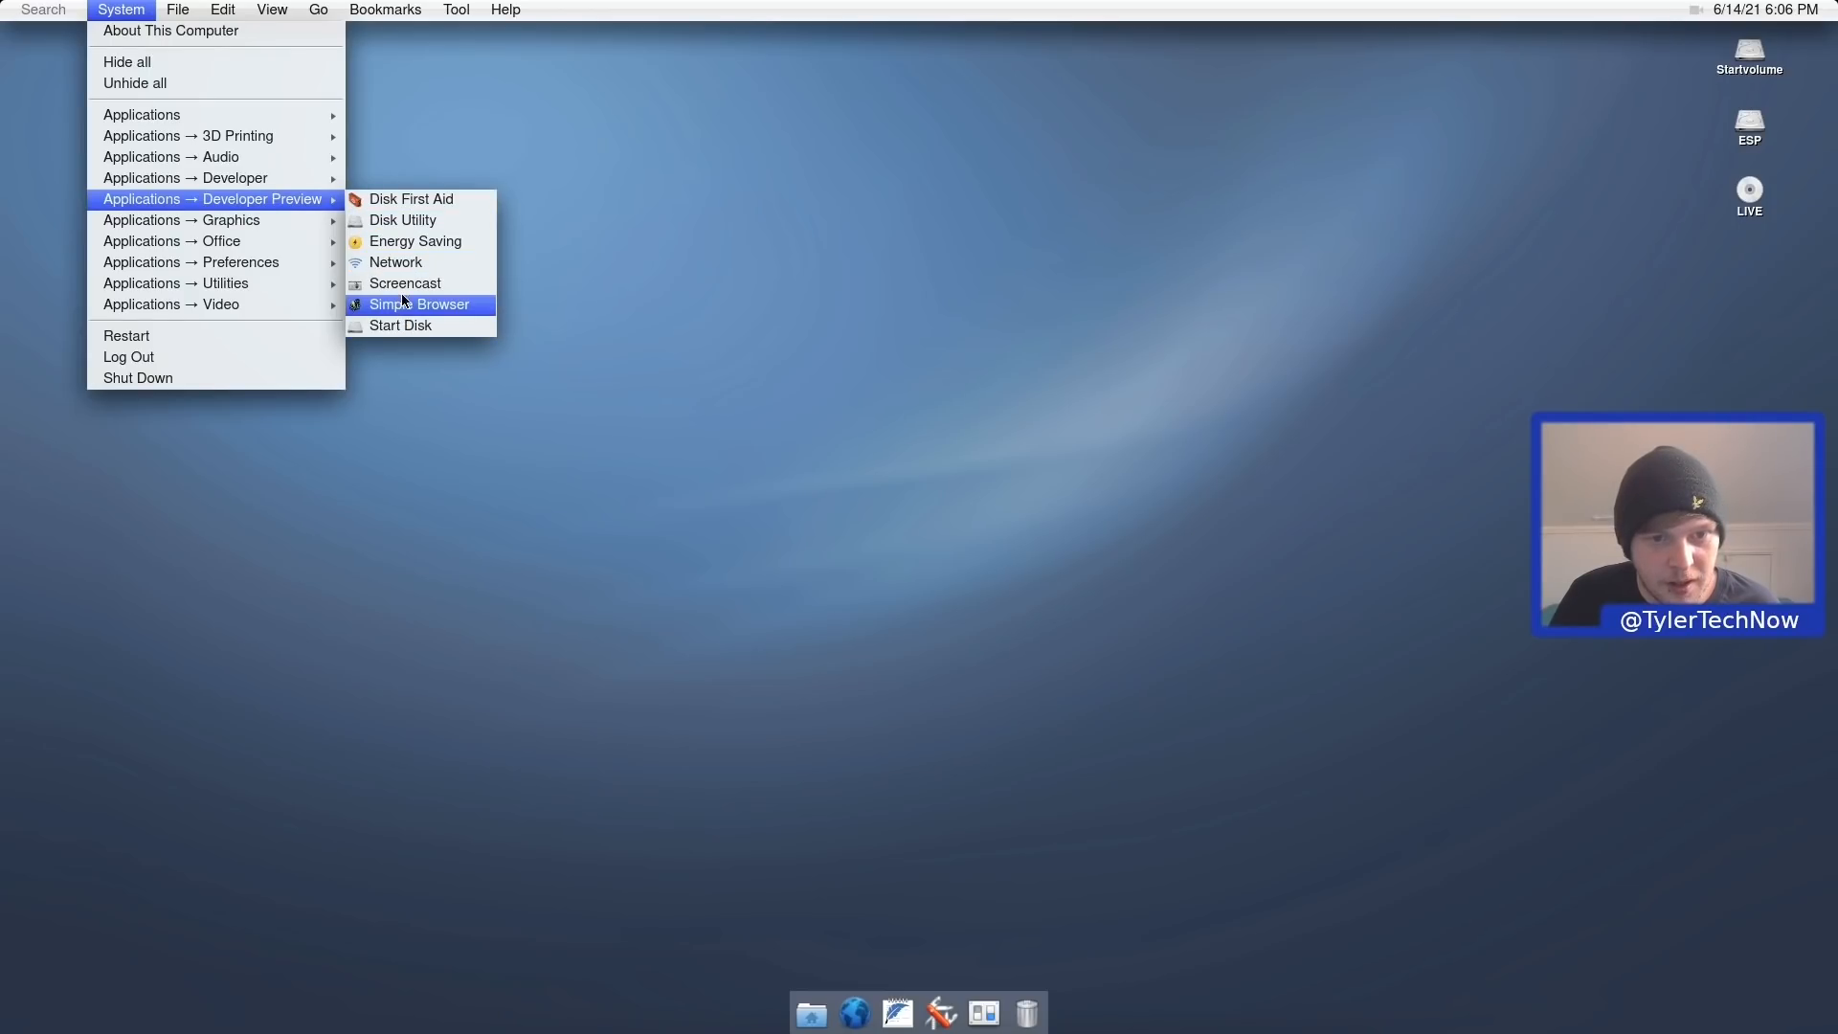
{"action": "left_click", "coordinate": [418, 305]}
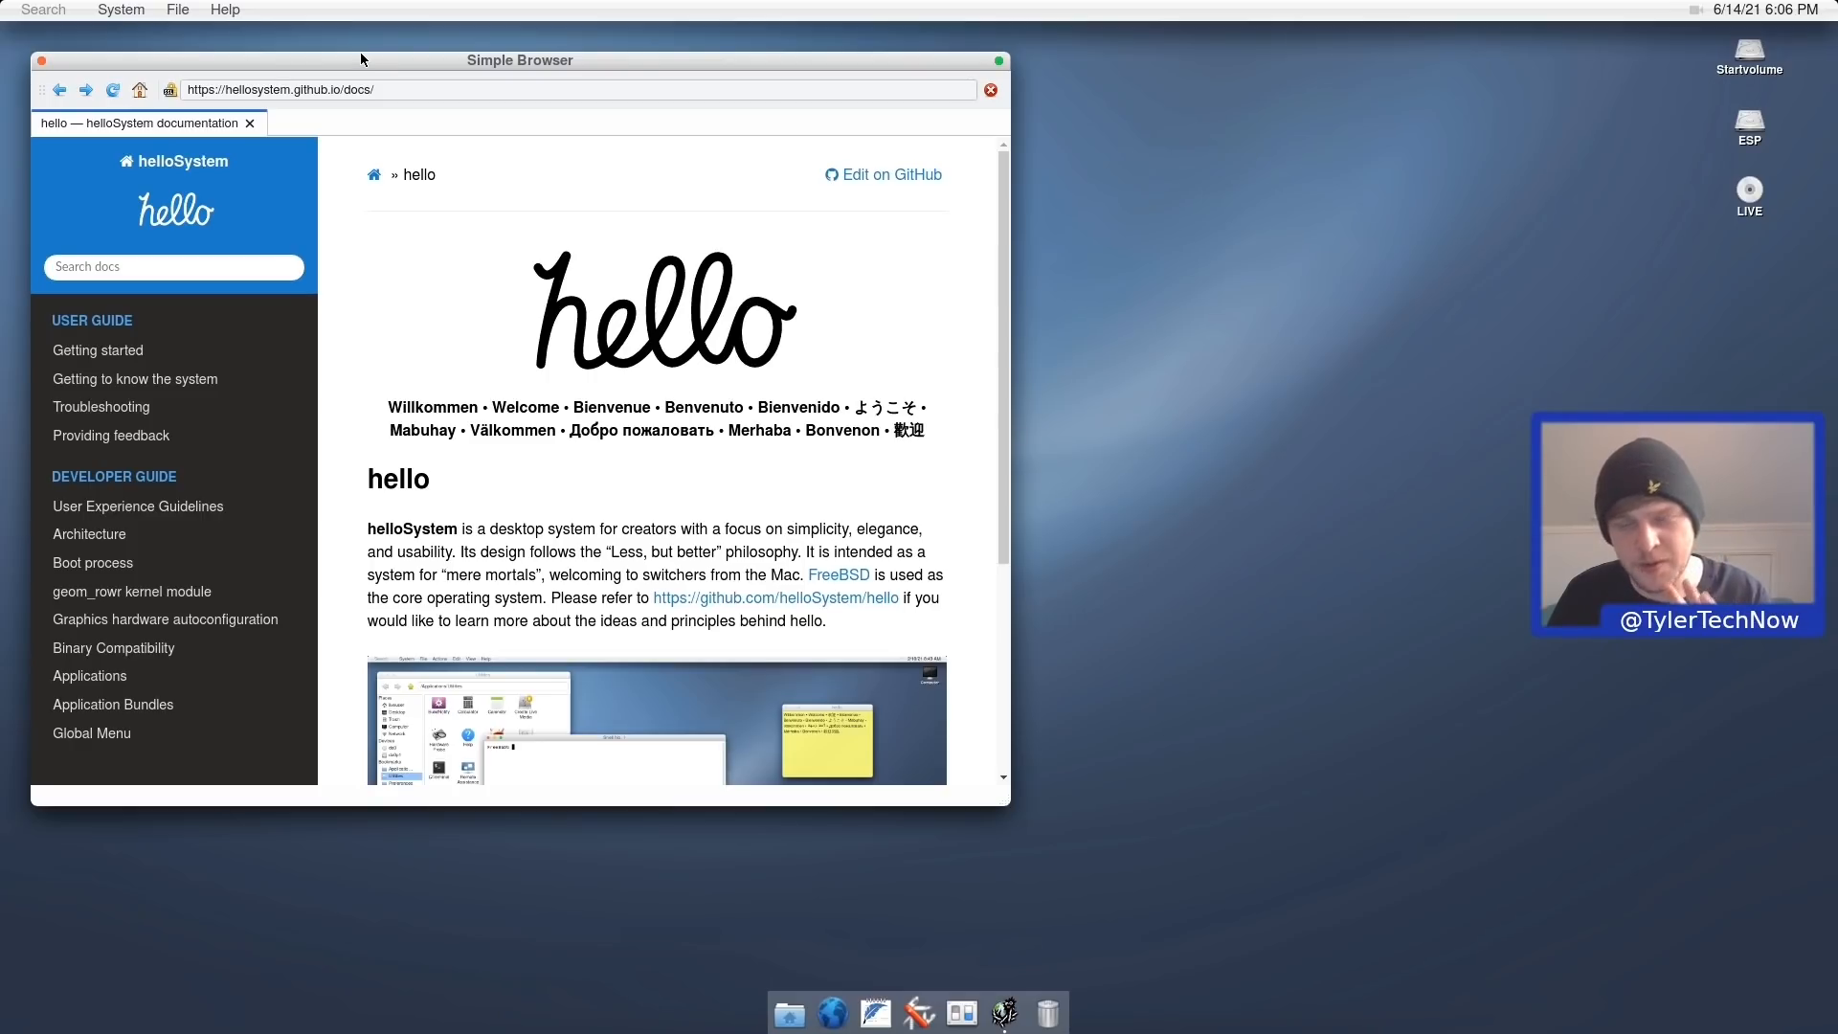
{"action": "left_click", "coordinate": [42, 63]}
Launch Start Disk with the administrator password, review its boot volume list, then close it.
{"action": "left_click", "coordinate": [122, 10]}
{"action": "mouse_move", "coordinate": [233, 177]}
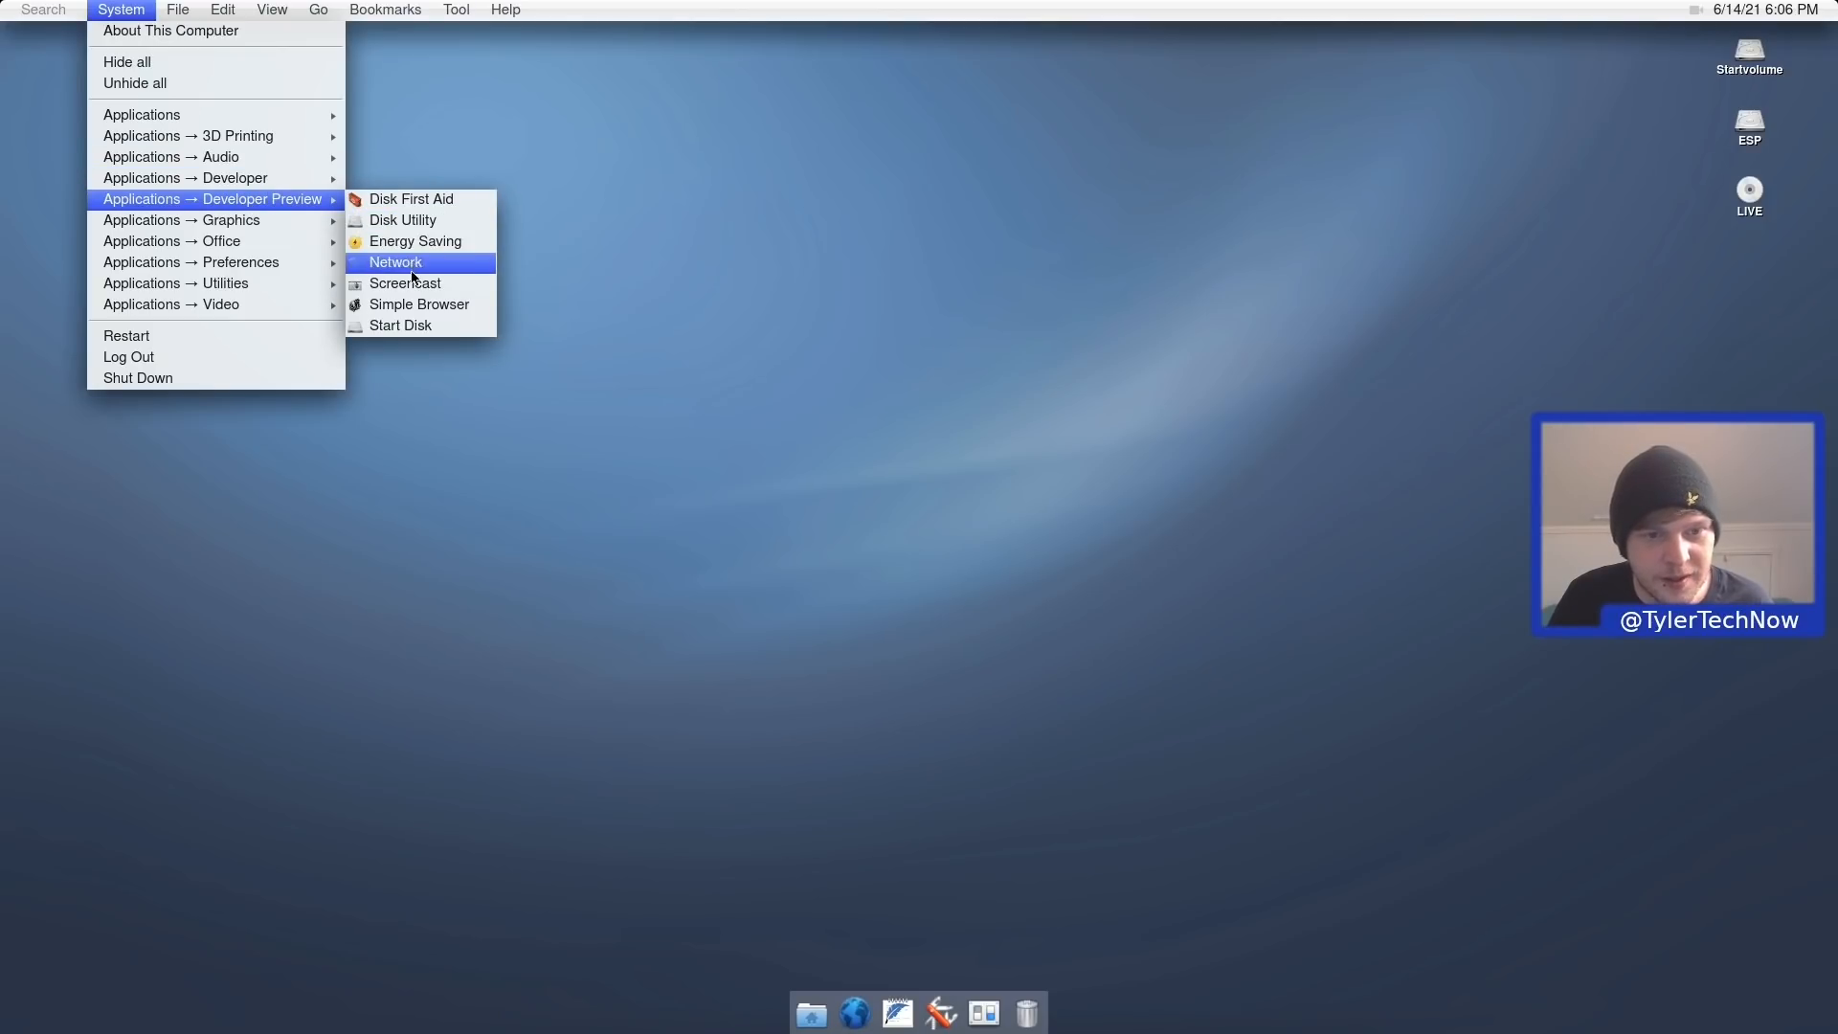
{"action": "left_click", "coordinate": [427, 328]}
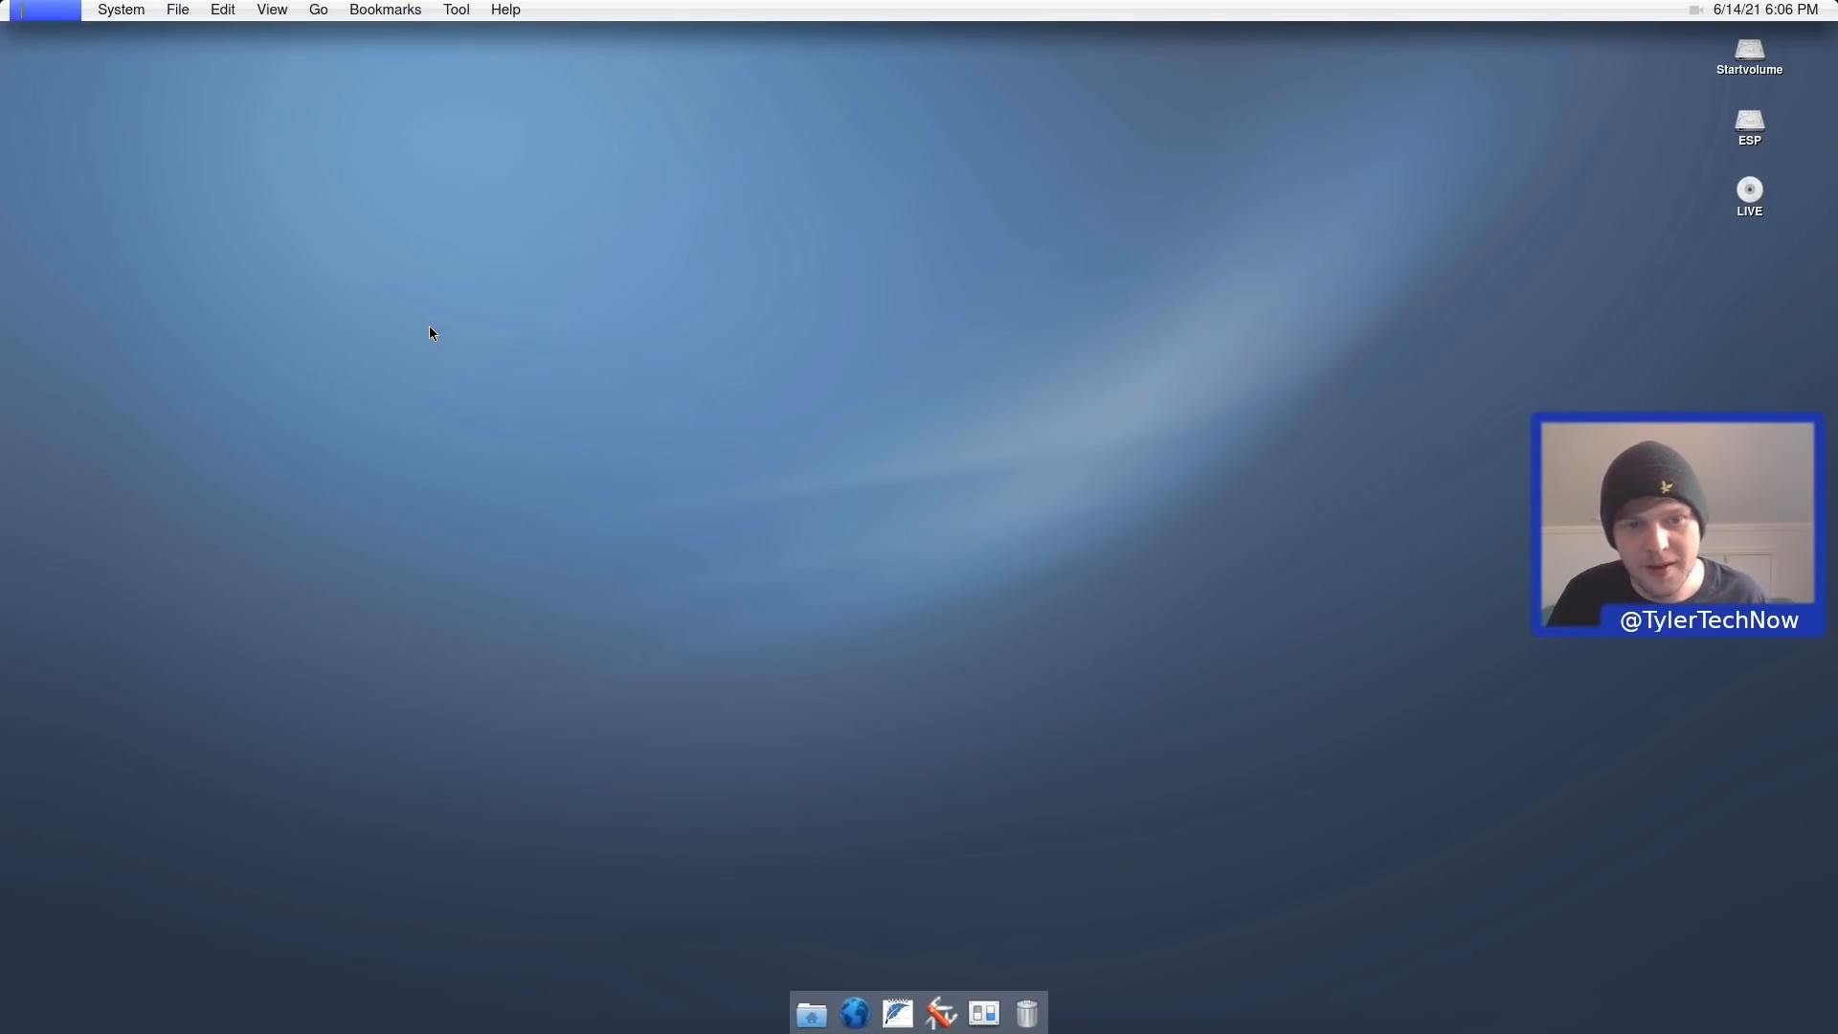
{"action": "type", "text": "••••••••"}
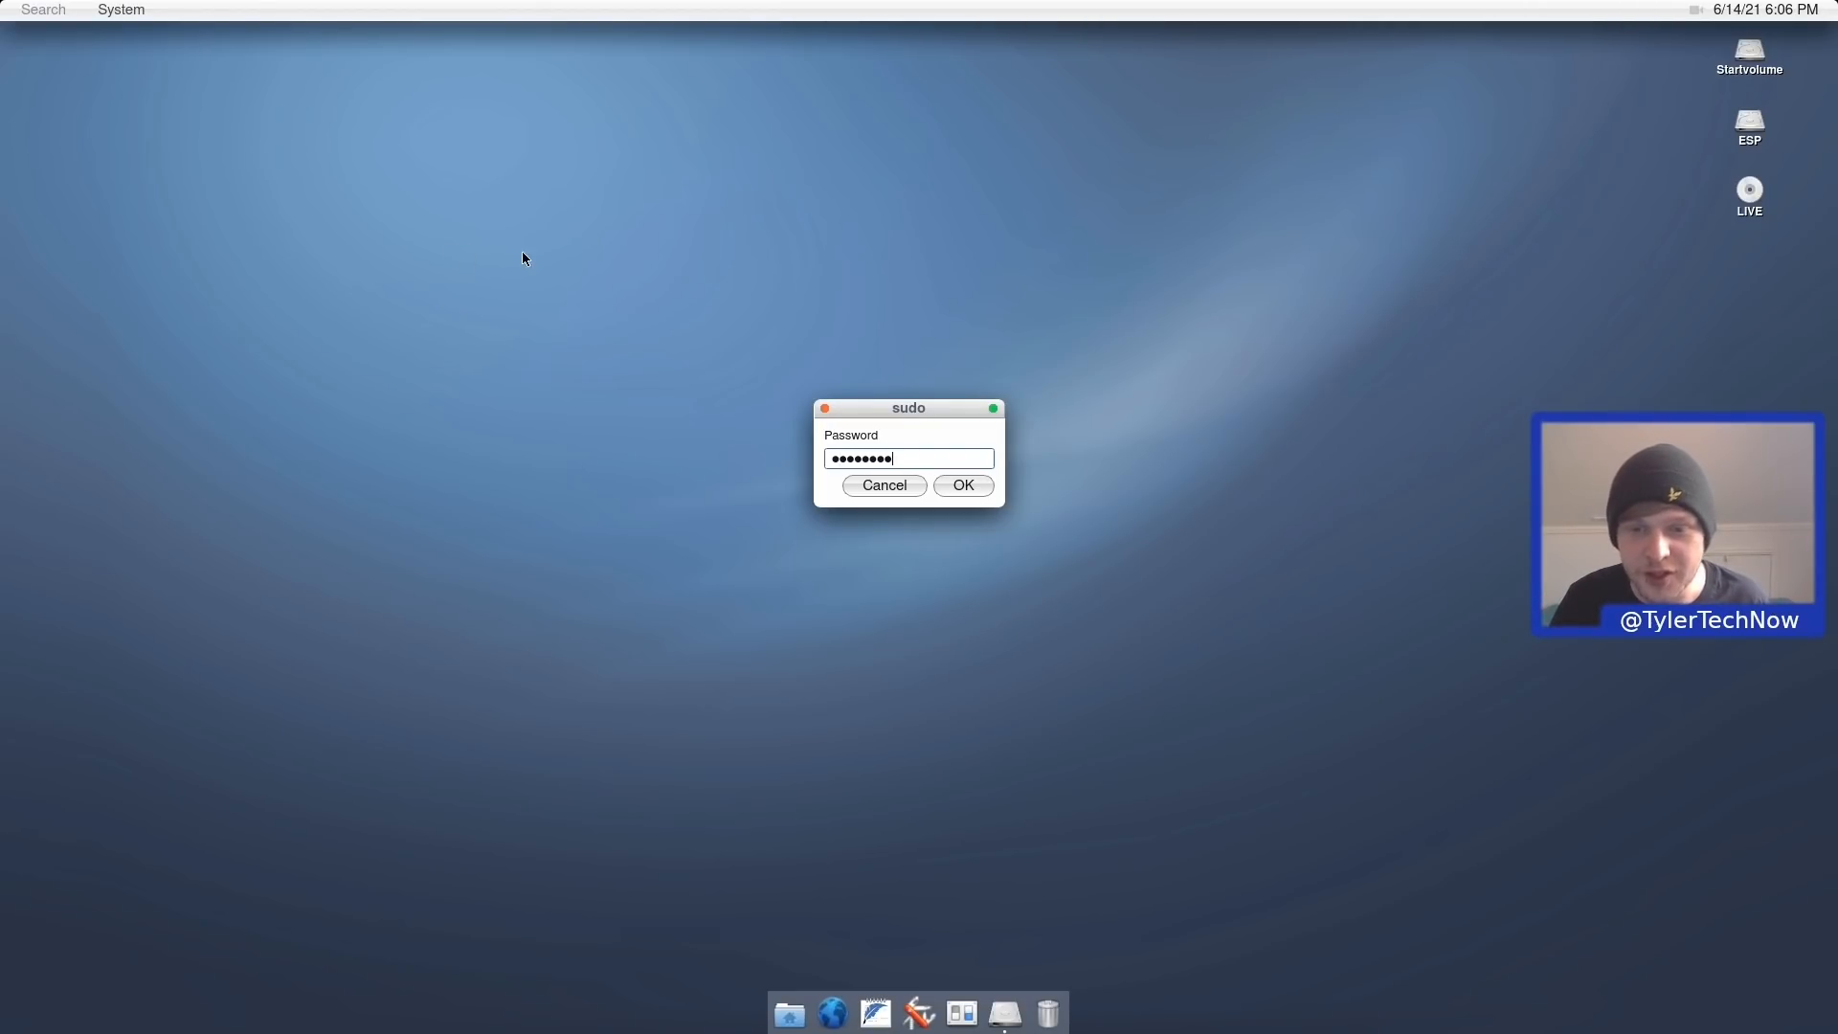
{"action": "left_click", "coordinate": [977, 485]}
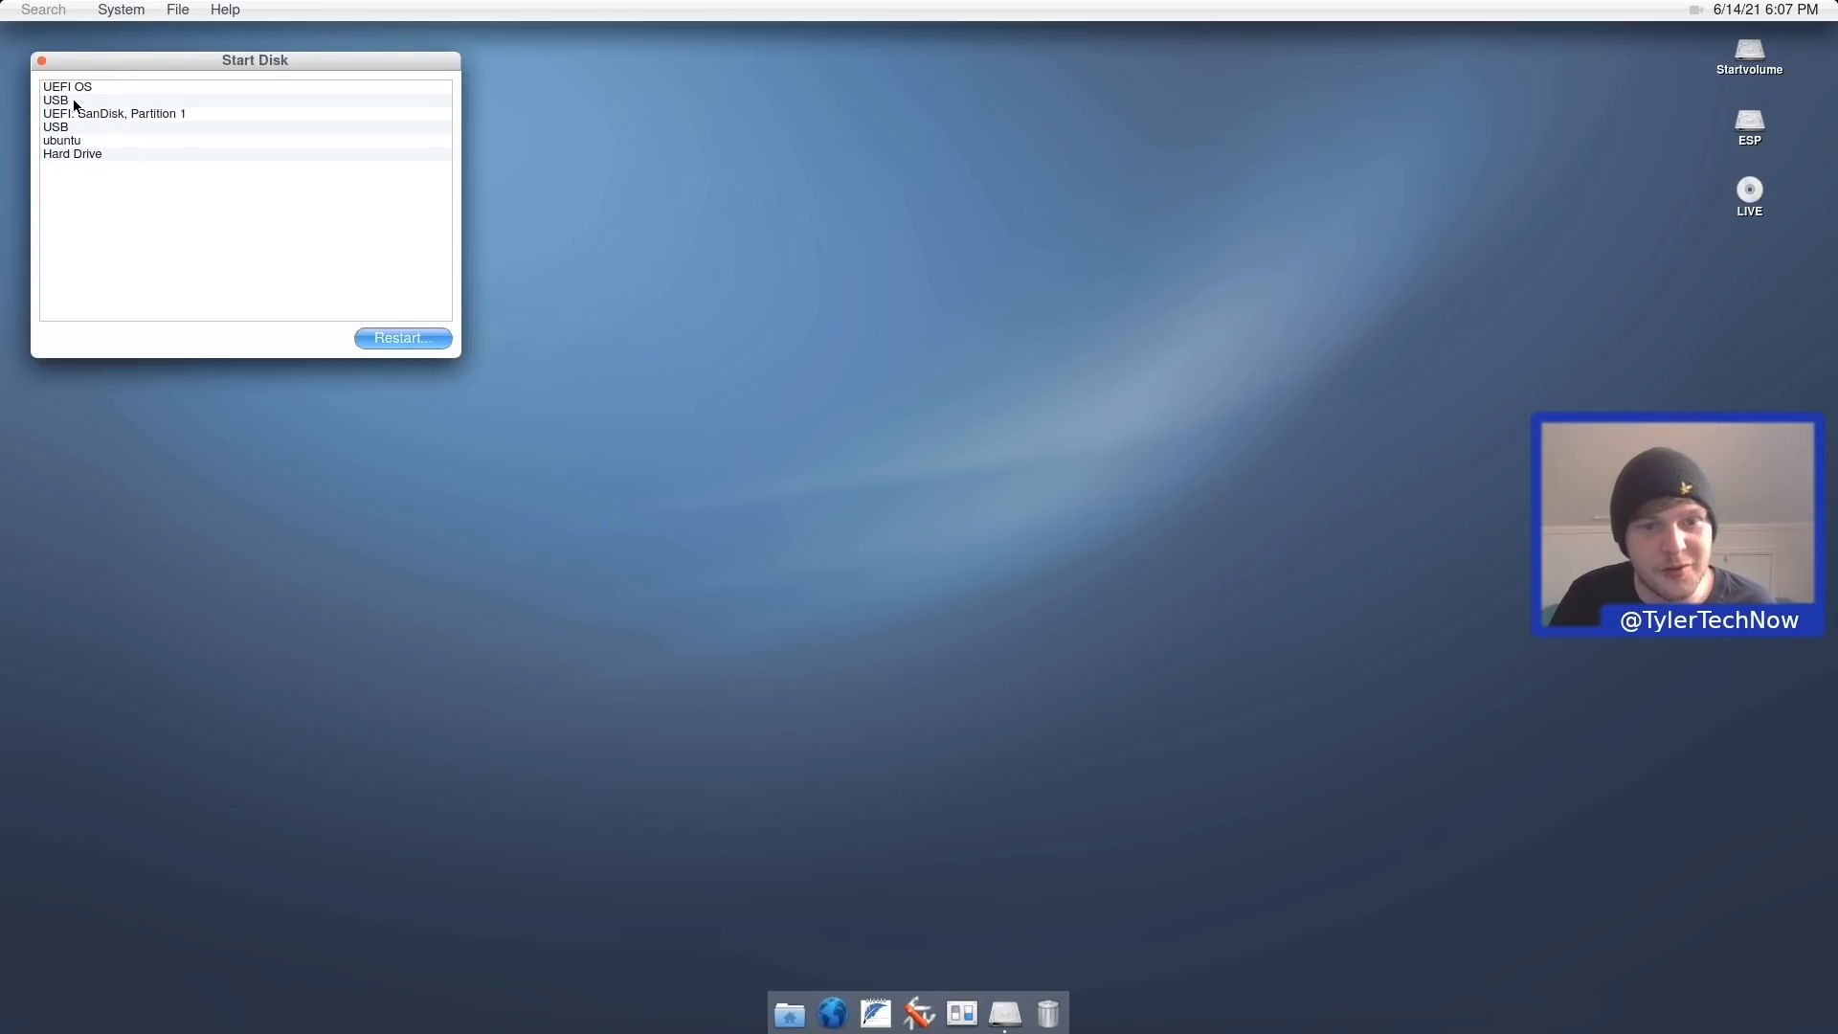
{"action": "left_click", "coordinate": [41, 61]}
{"action": "left_click", "coordinate": [115, 8]}
Start a GIMP download from Graphics, confirming it and entering the administrator password.
{"action": "mouse_move", "coordinate": [337, 198]}
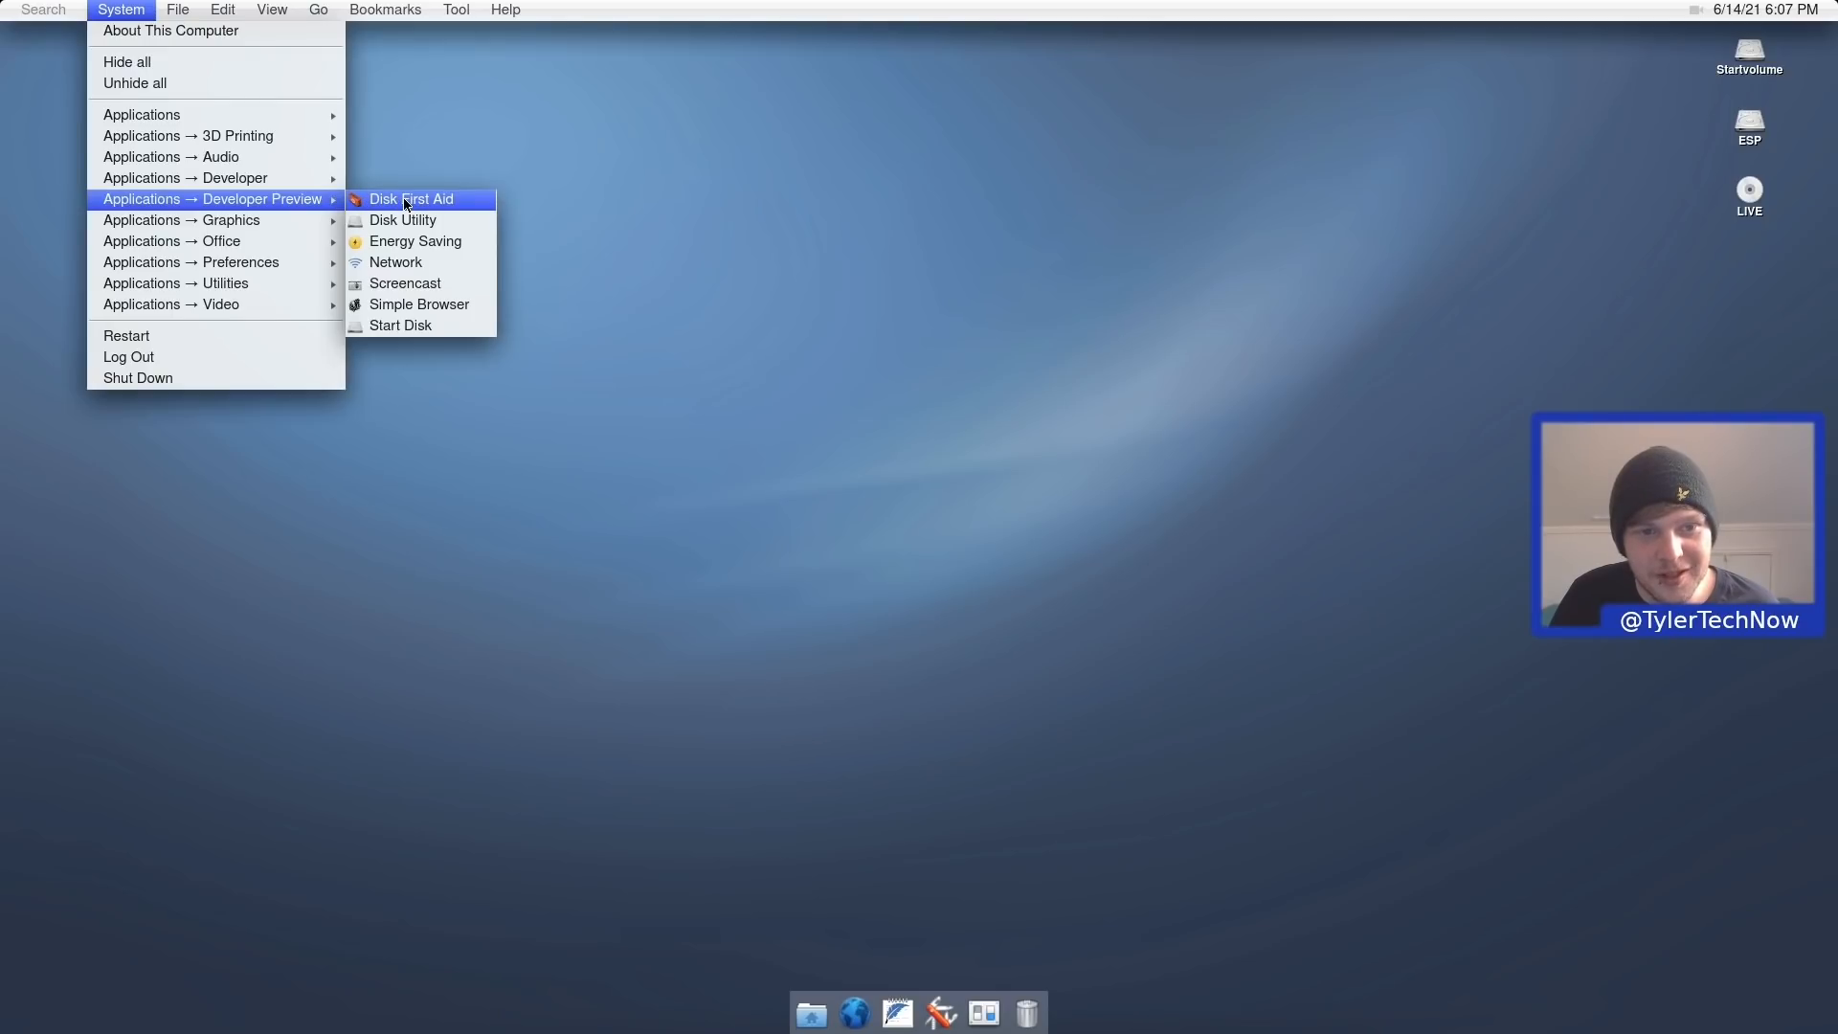
{"action": "mouse_move", "coordinate": [305, 228]}
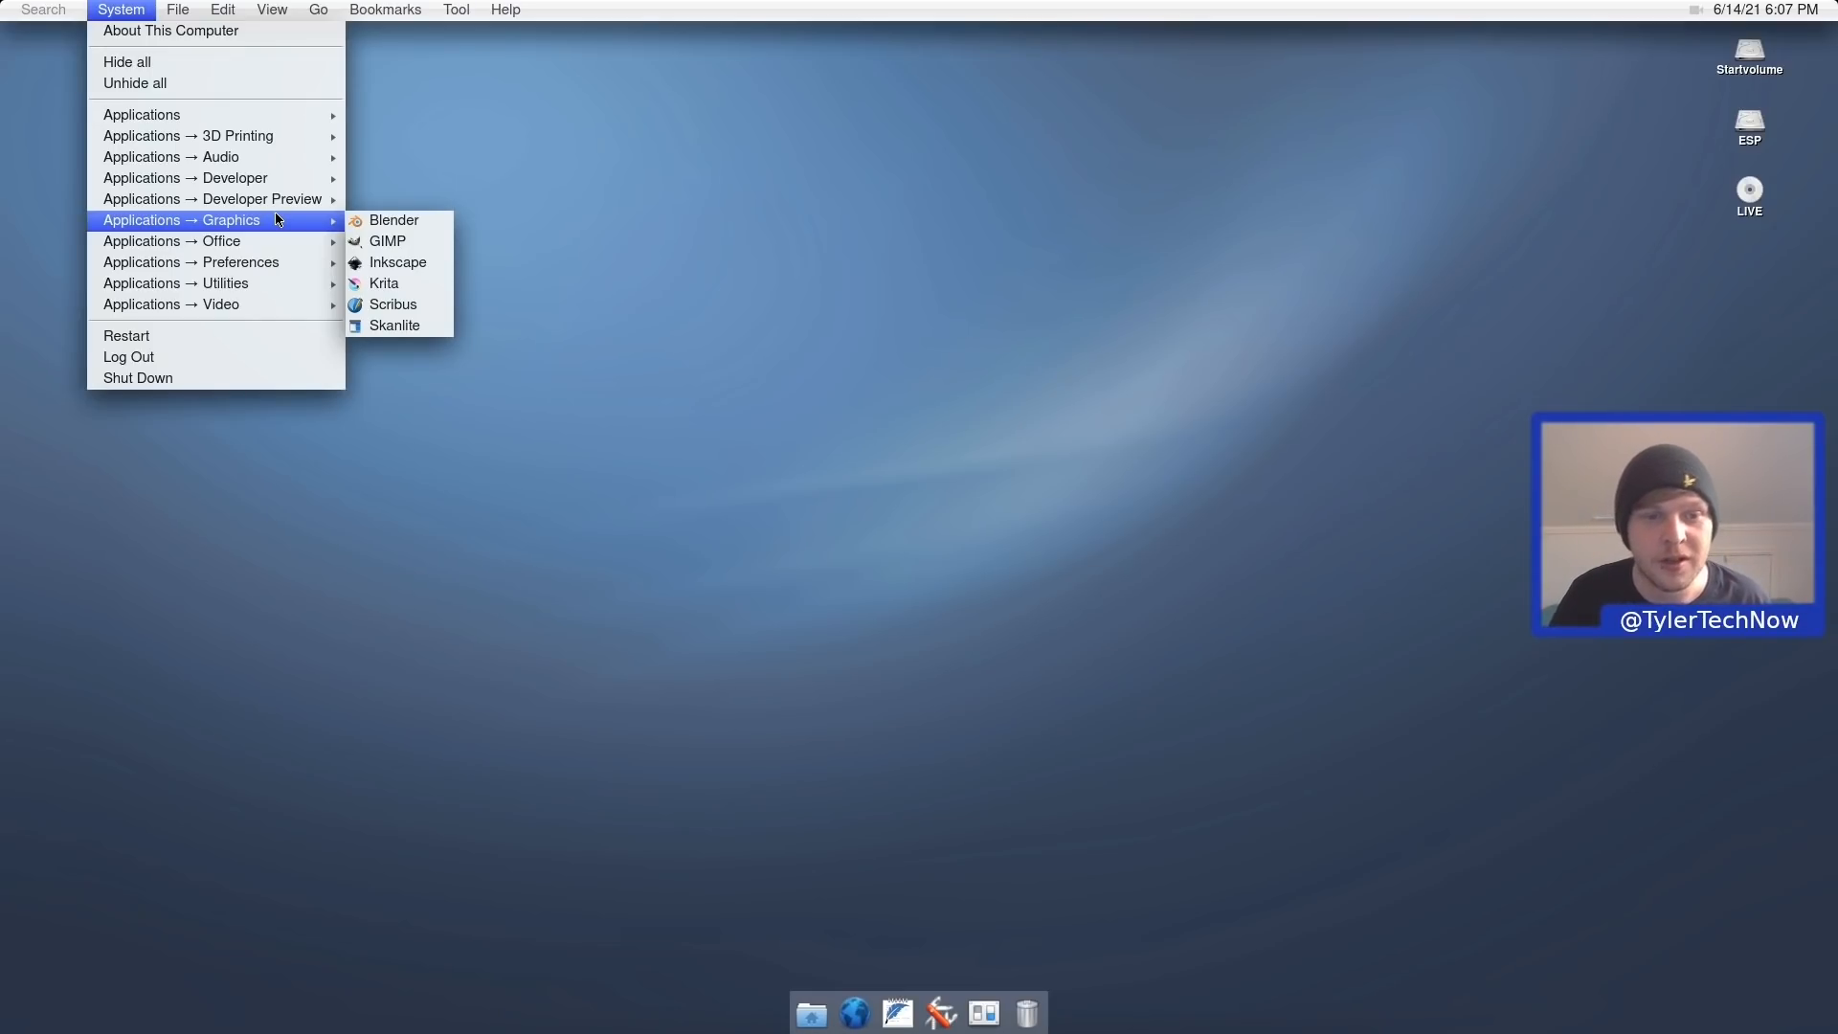
{"action": "left_click", "coordinate": [400, 243]}
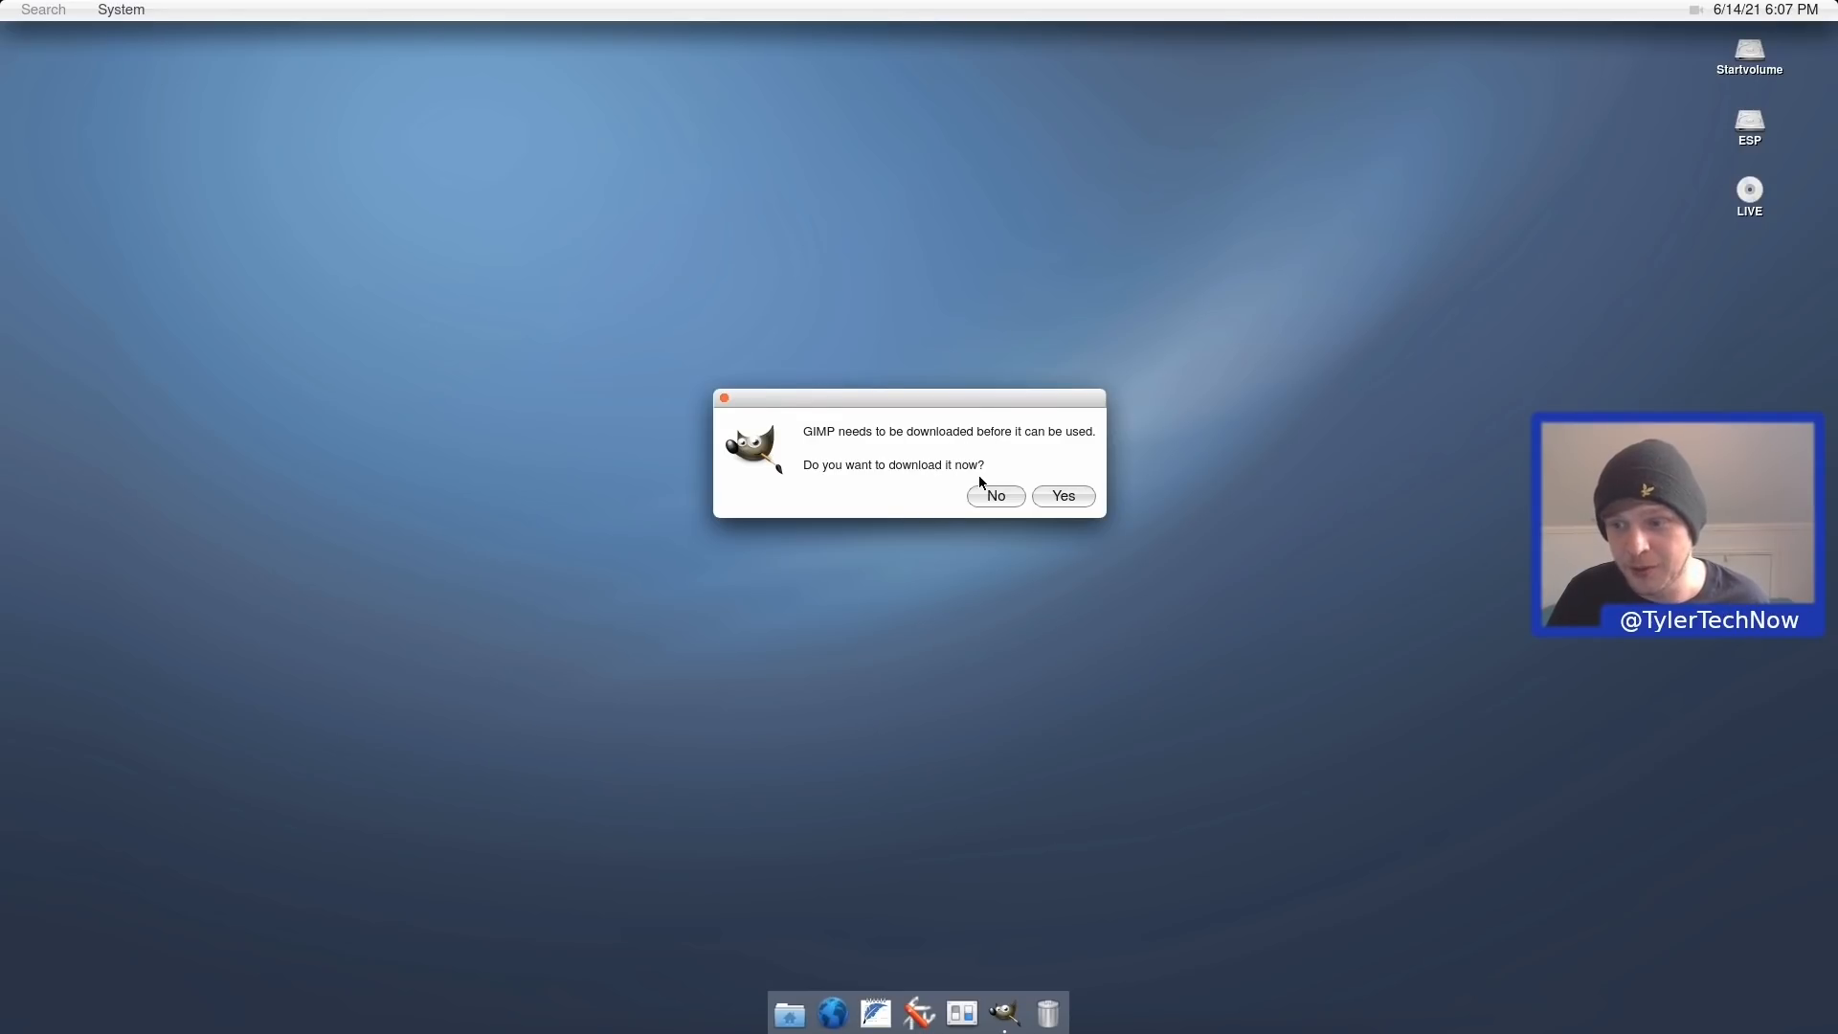
{"action": "left_click", "coordinate": [1063, 496]}
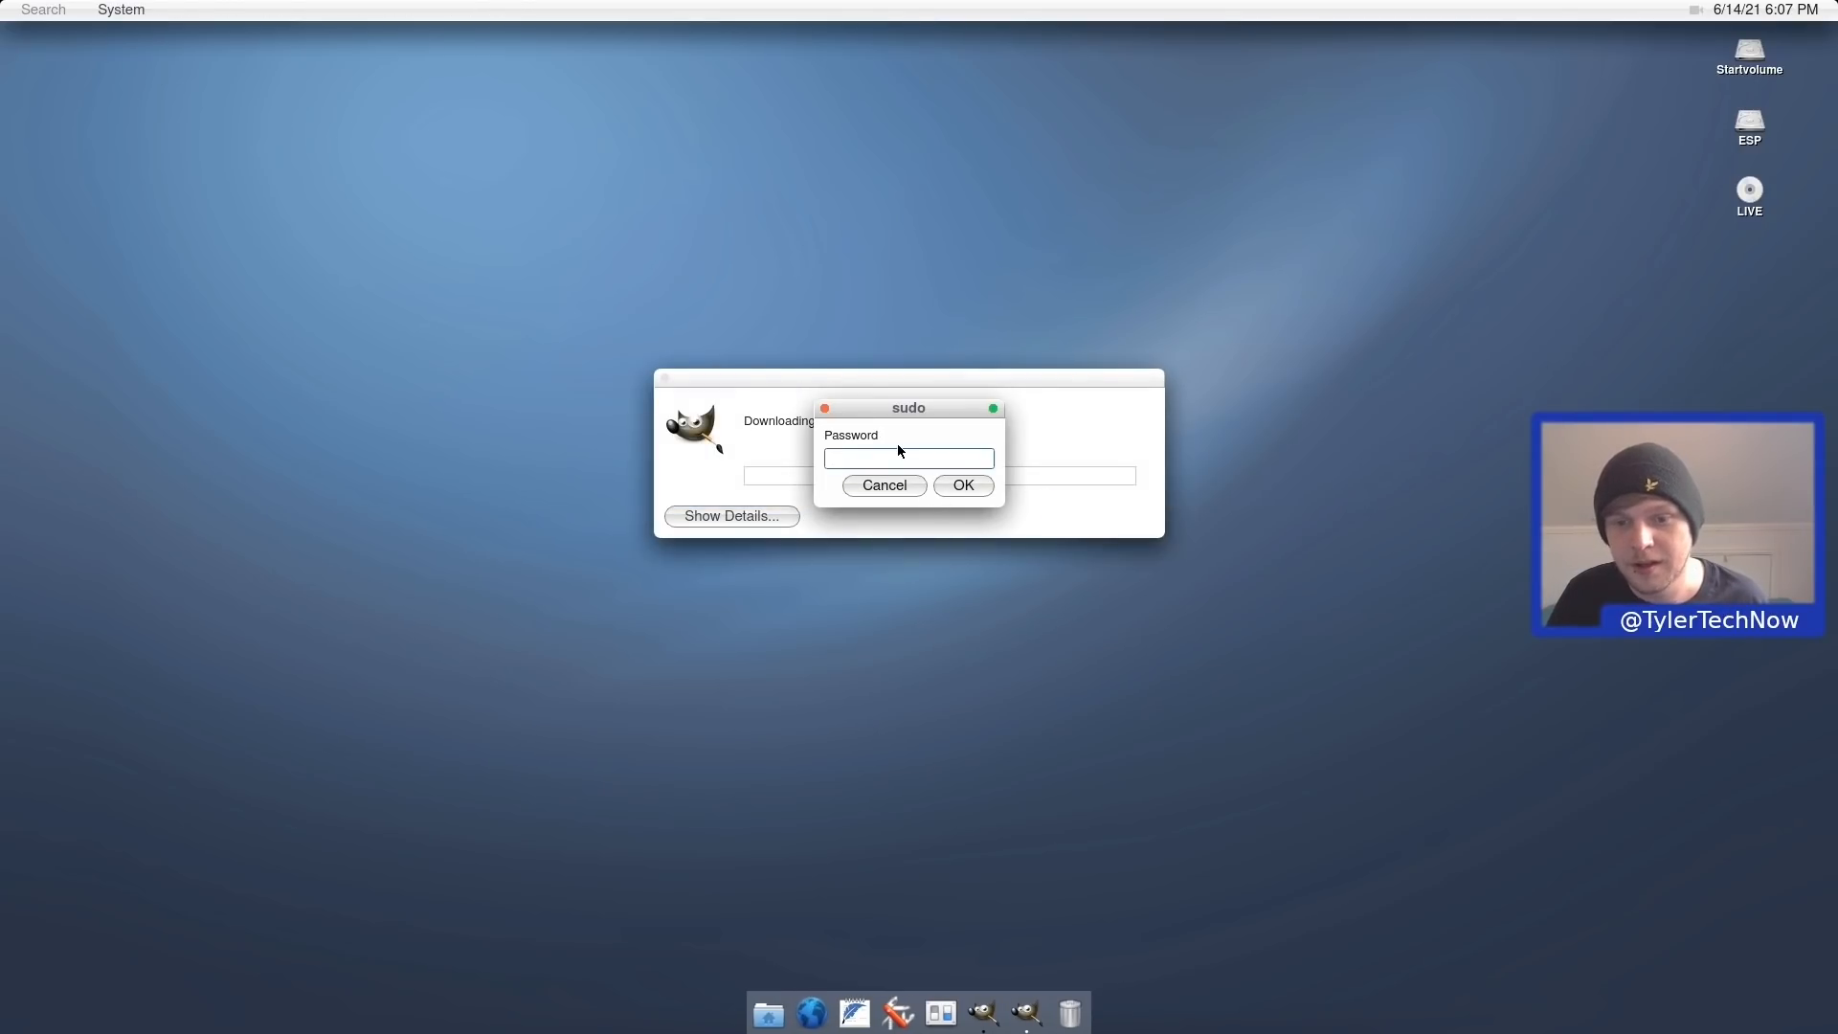
{"action": "type", "text": "*********"}
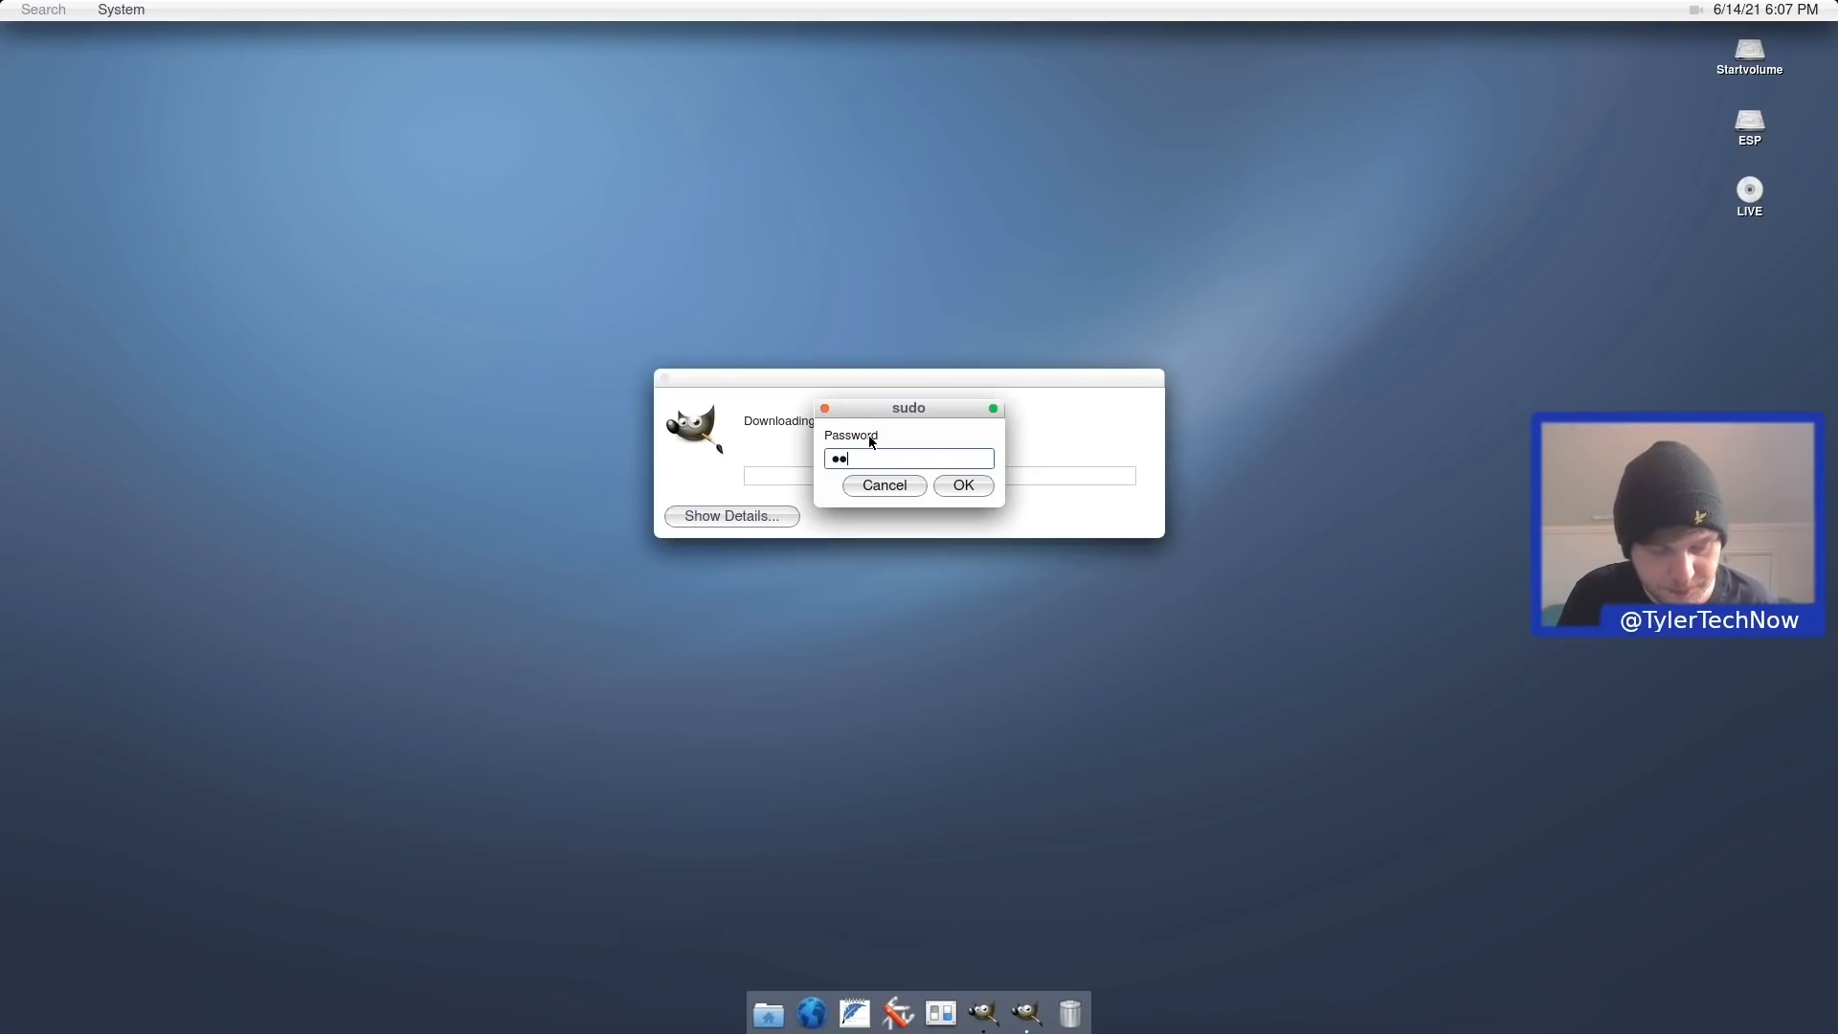
{"action": "left_click", "coordinate": [965, 484]}
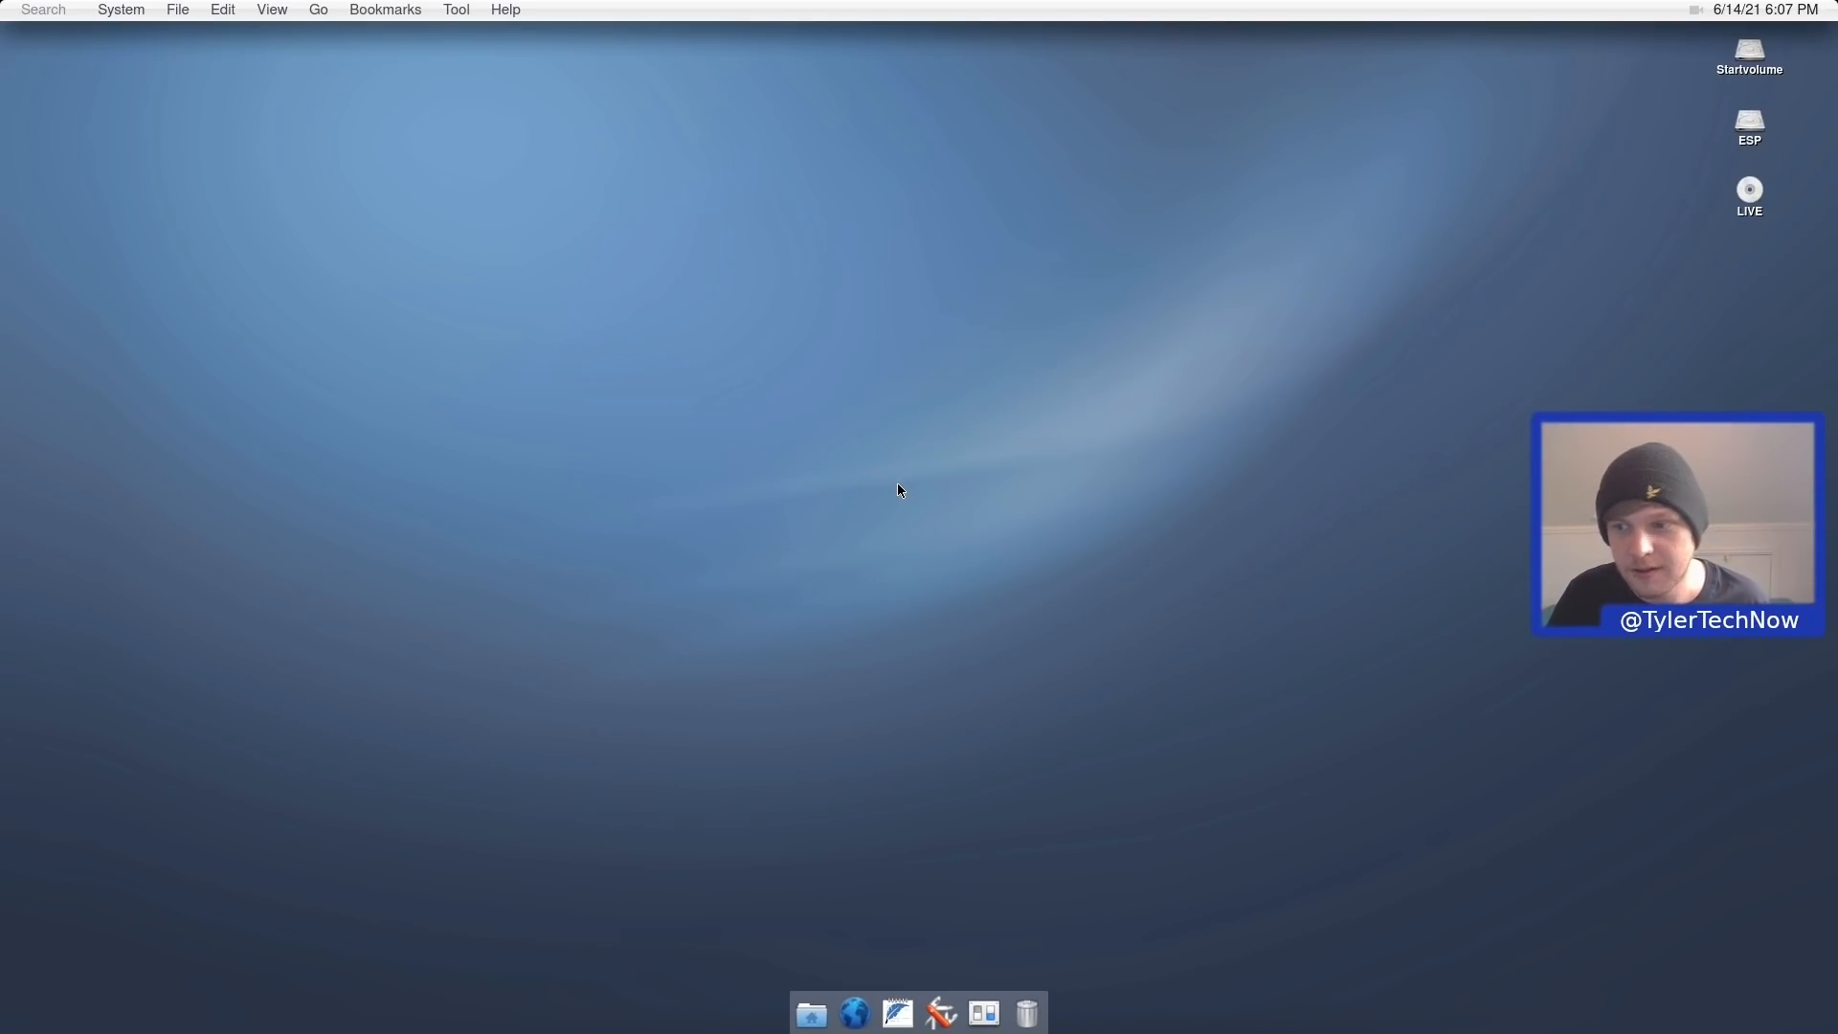
Relaunch the GIMP download with the administrator password, then show and hide its download log.
{"action": "left_click", "coordinate": [122, 10]}
{"action": "mouse_move", "coordinate": [172, 159]}
{"action": "mouse_move", "coordinate": [197, 220]}
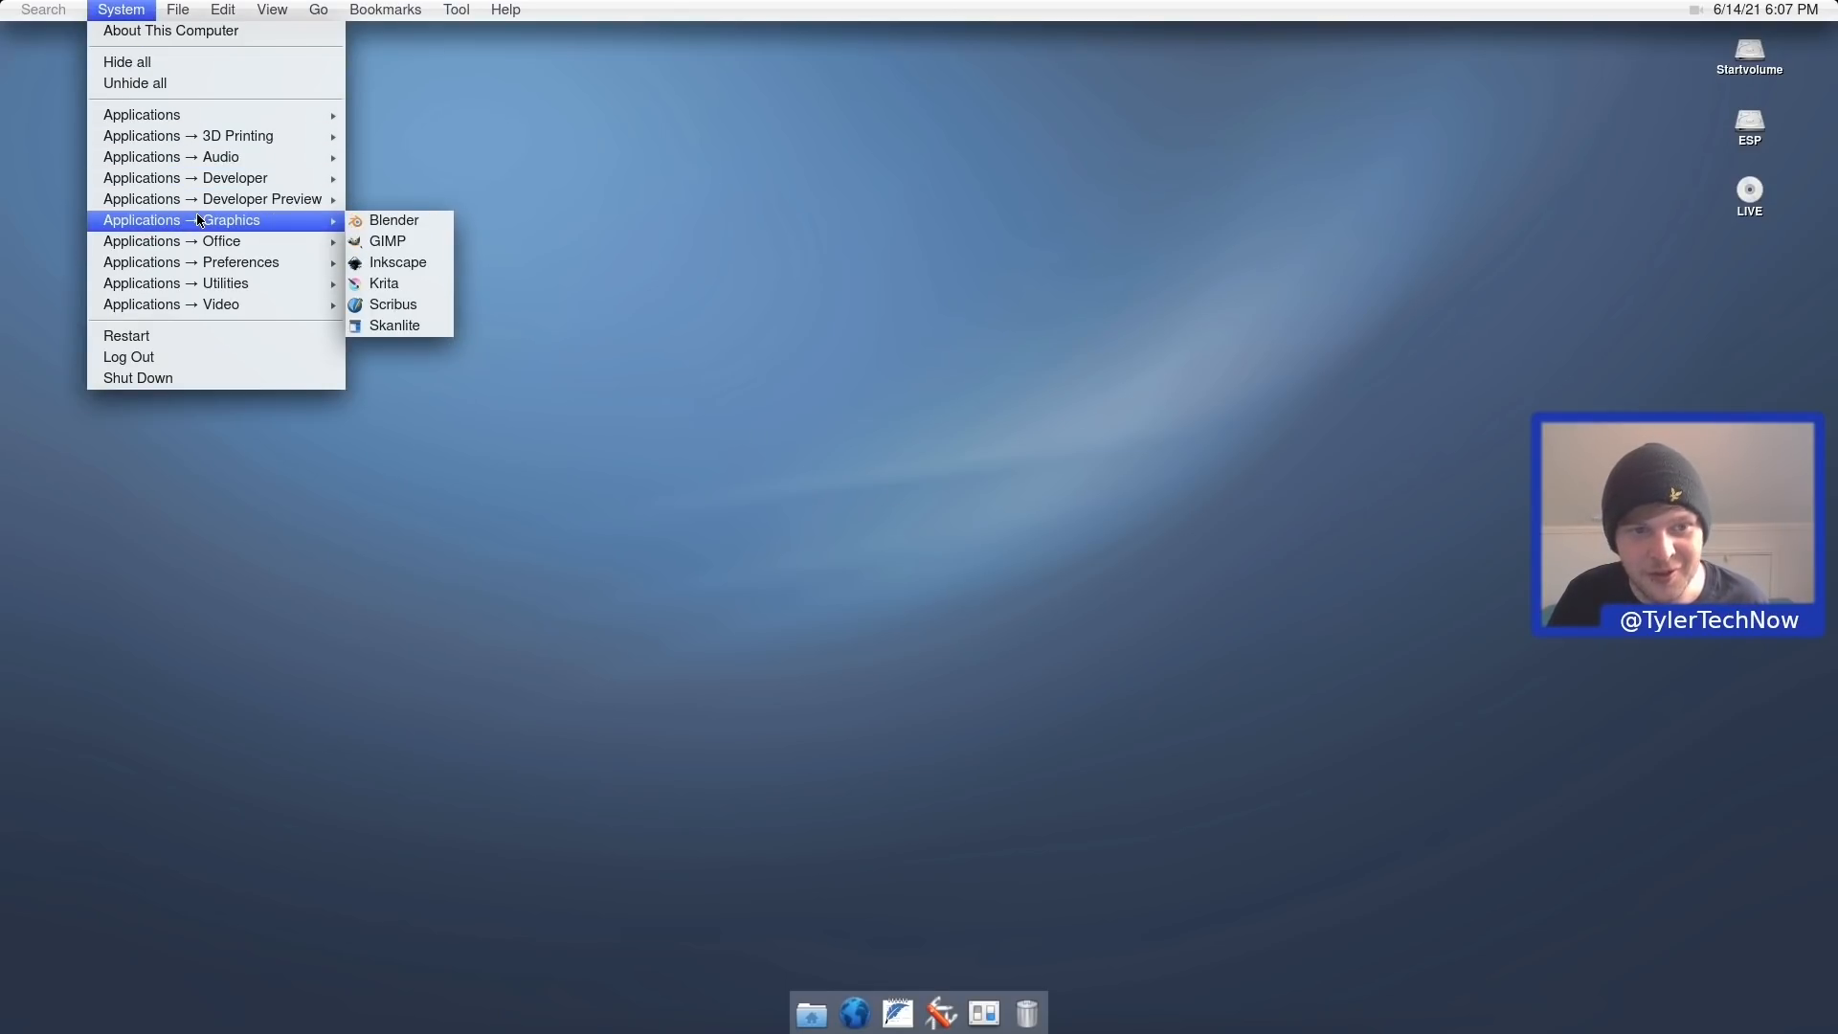
{"action": "left_click", "coordinate": [411, 236]}
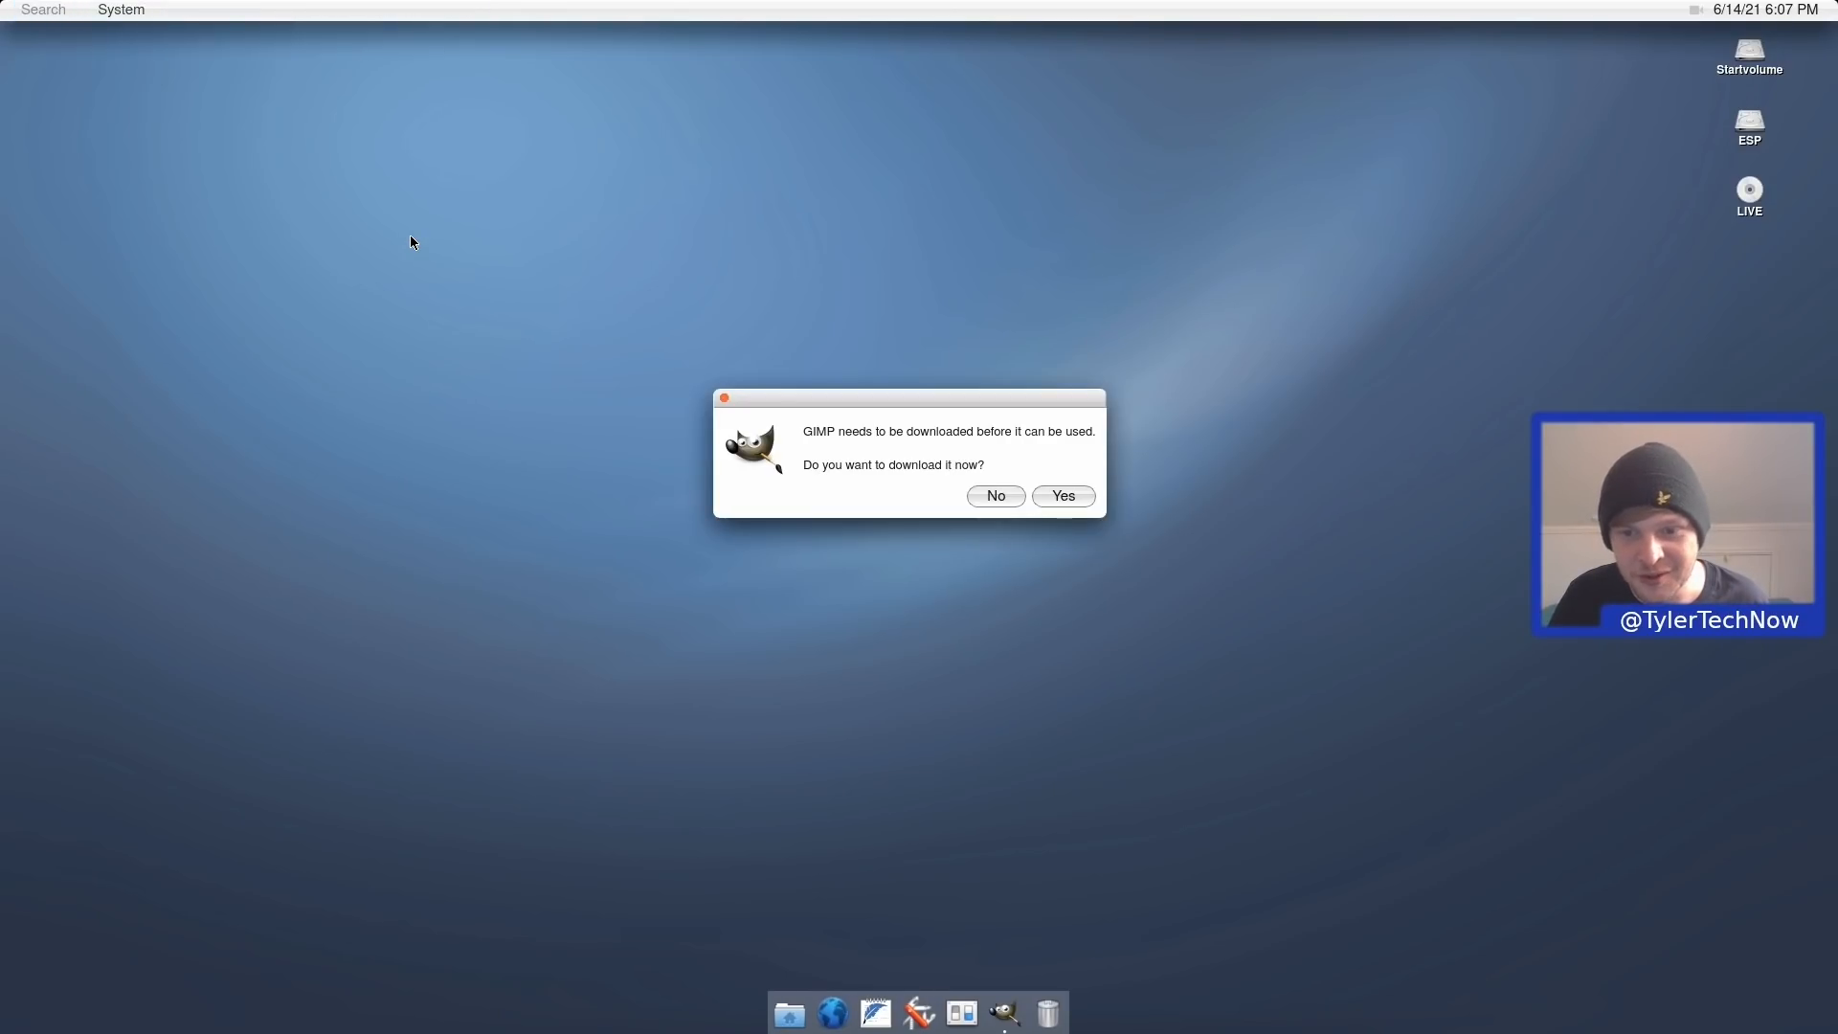
{"action": "left_click", "coordinate": [1045, 494]}
{"action": "type", "text": "********"}
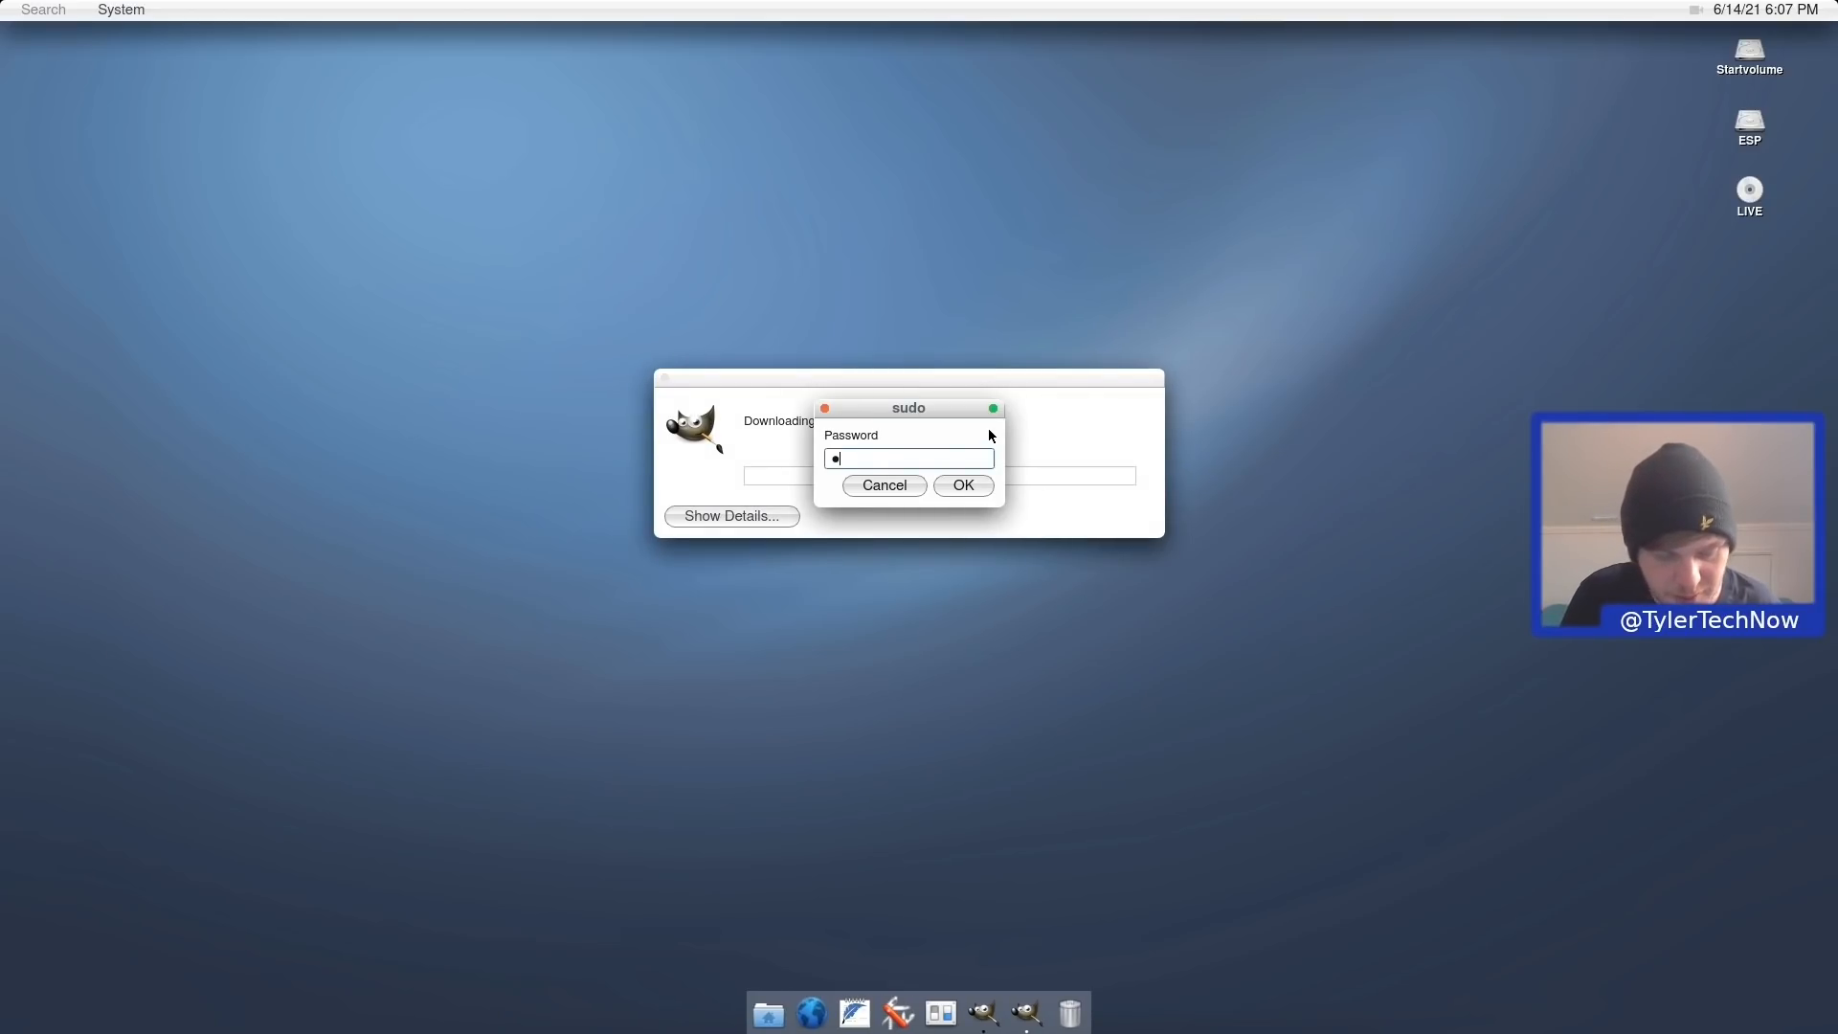
{"action": "left_click", "coordinate": [958, 486]}
{"action": "left_click", "coordinate": [725, 517]}
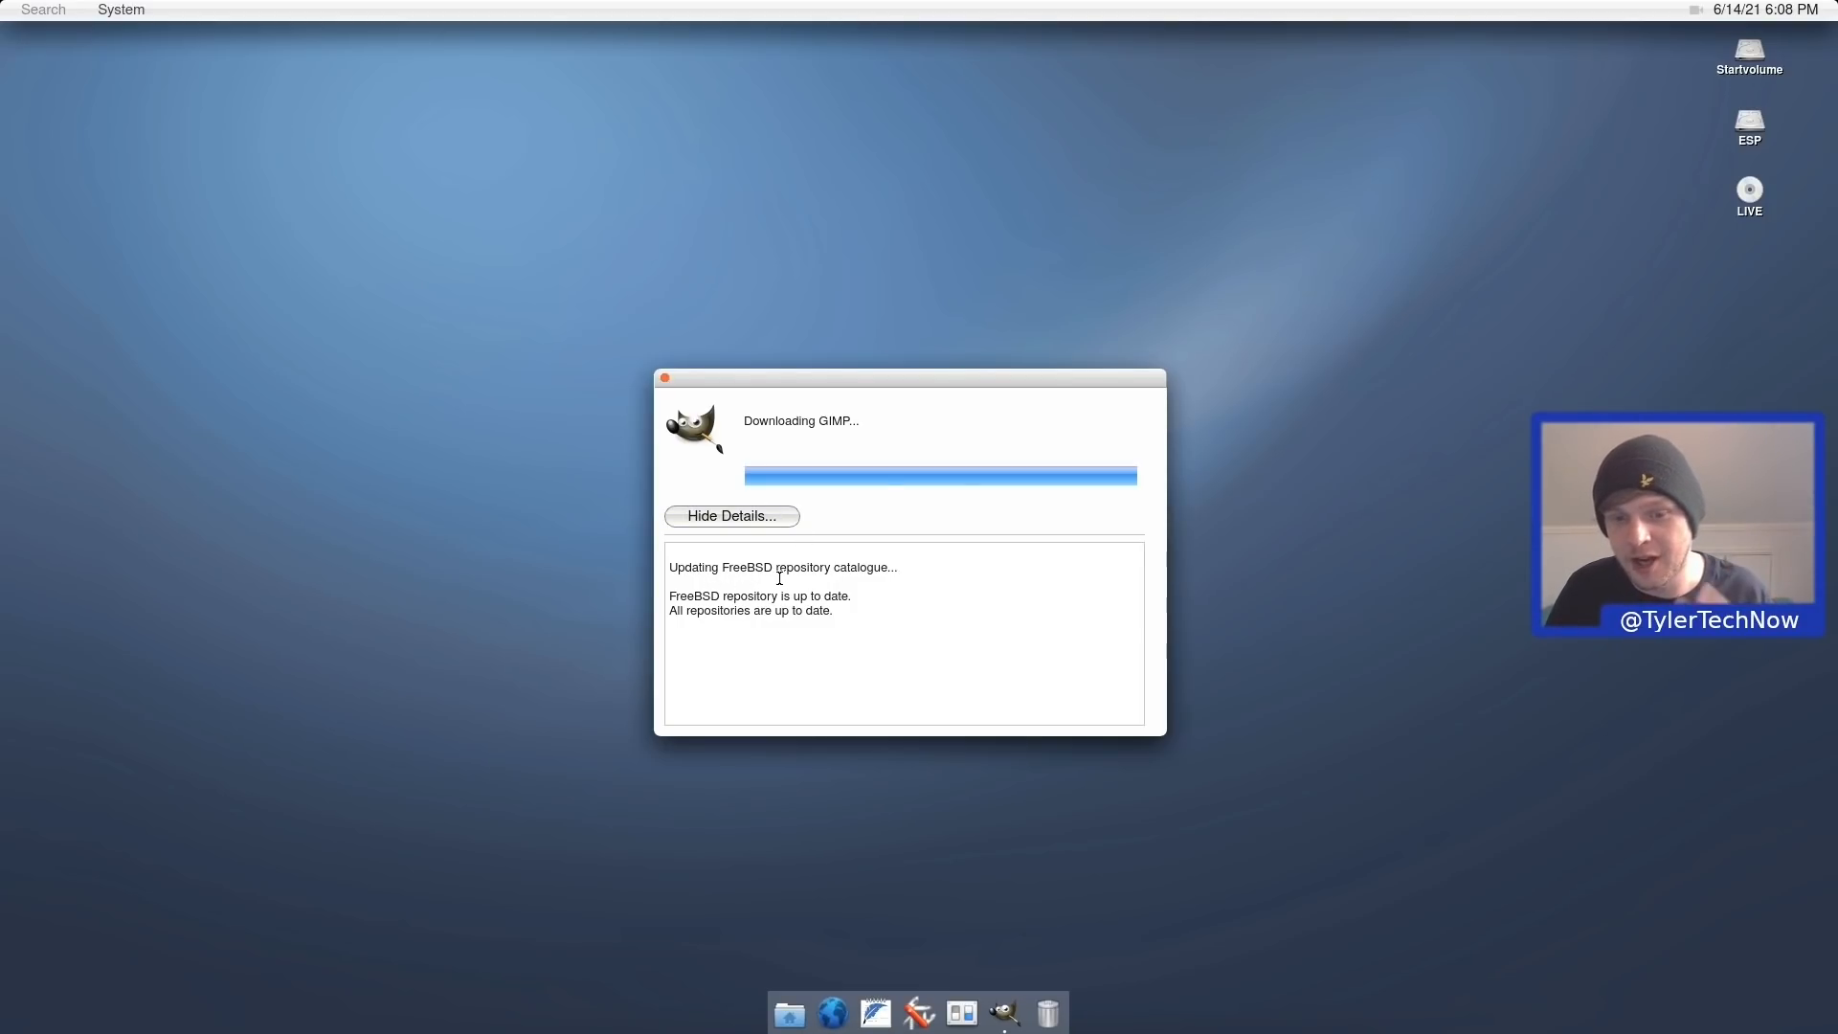
{"action": "left_click", "coordinate": [718, 517]}
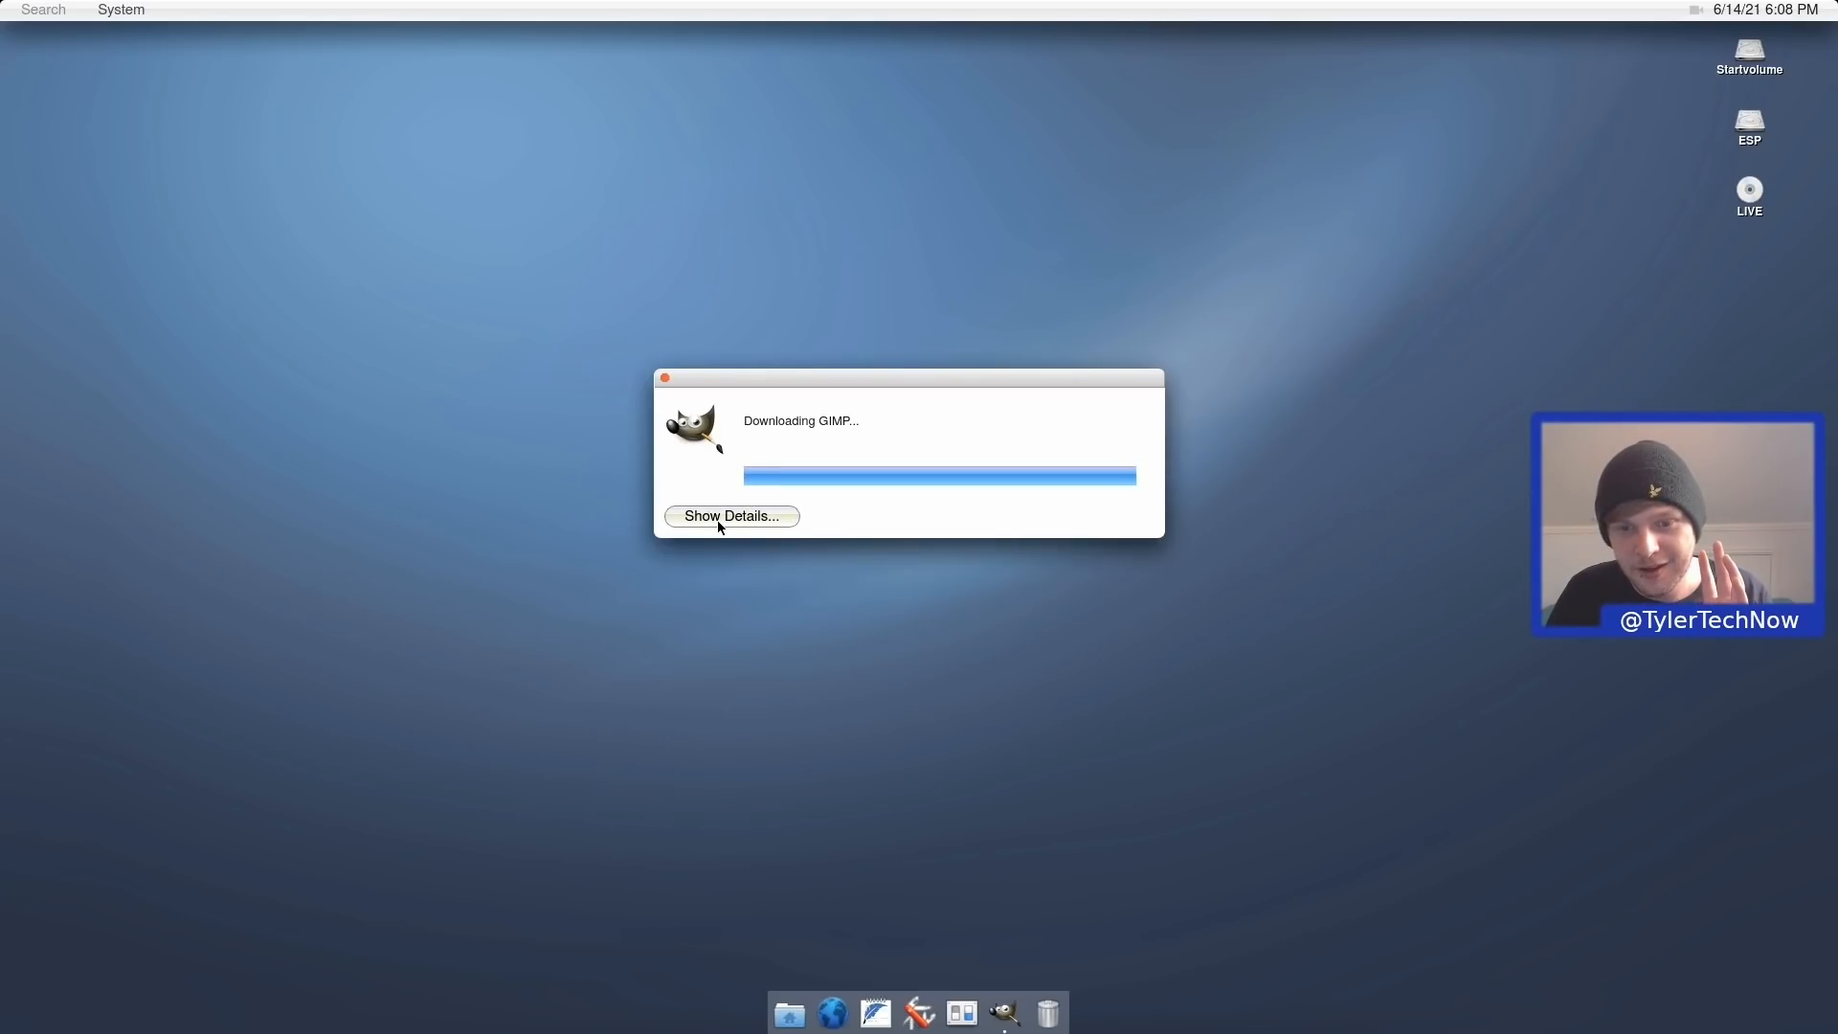
Close the GIMP download window and start downloading Inkscape with the administrator password.
{"action": "left_click", "coordinate": [664, 378]}
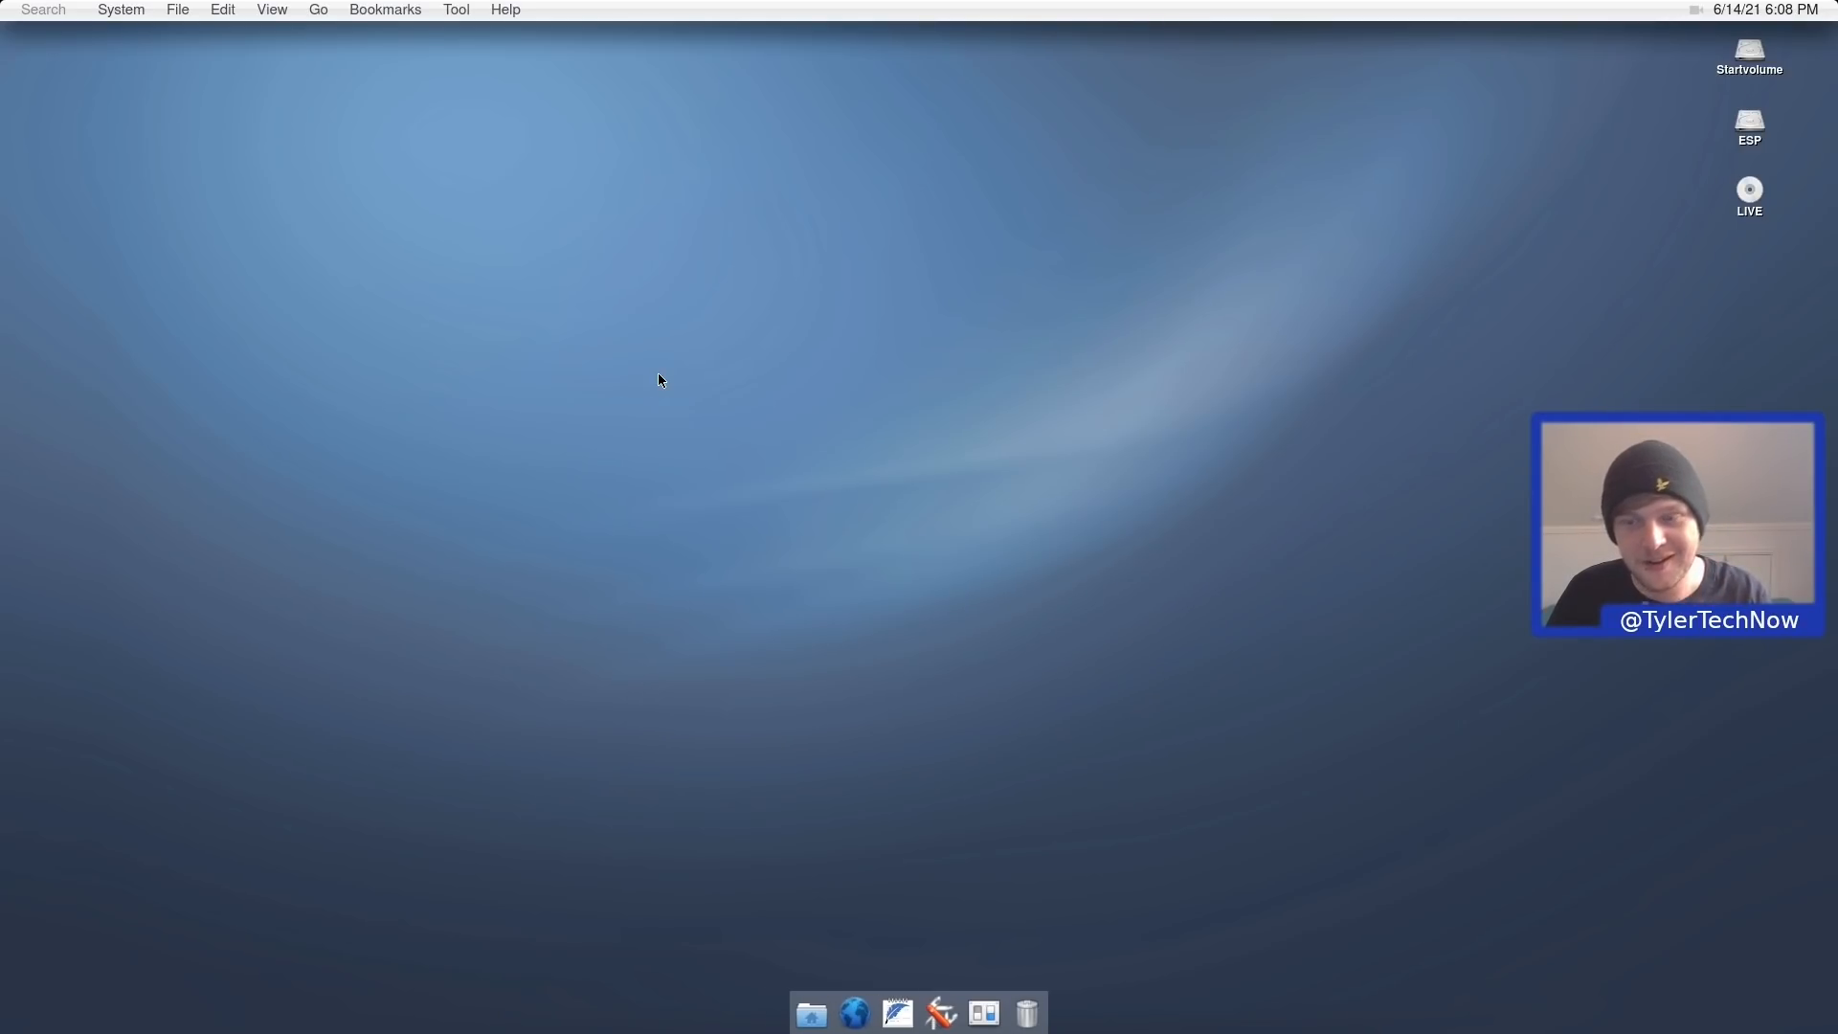
{"action": "left_click", "coordinate": [120, 10]}
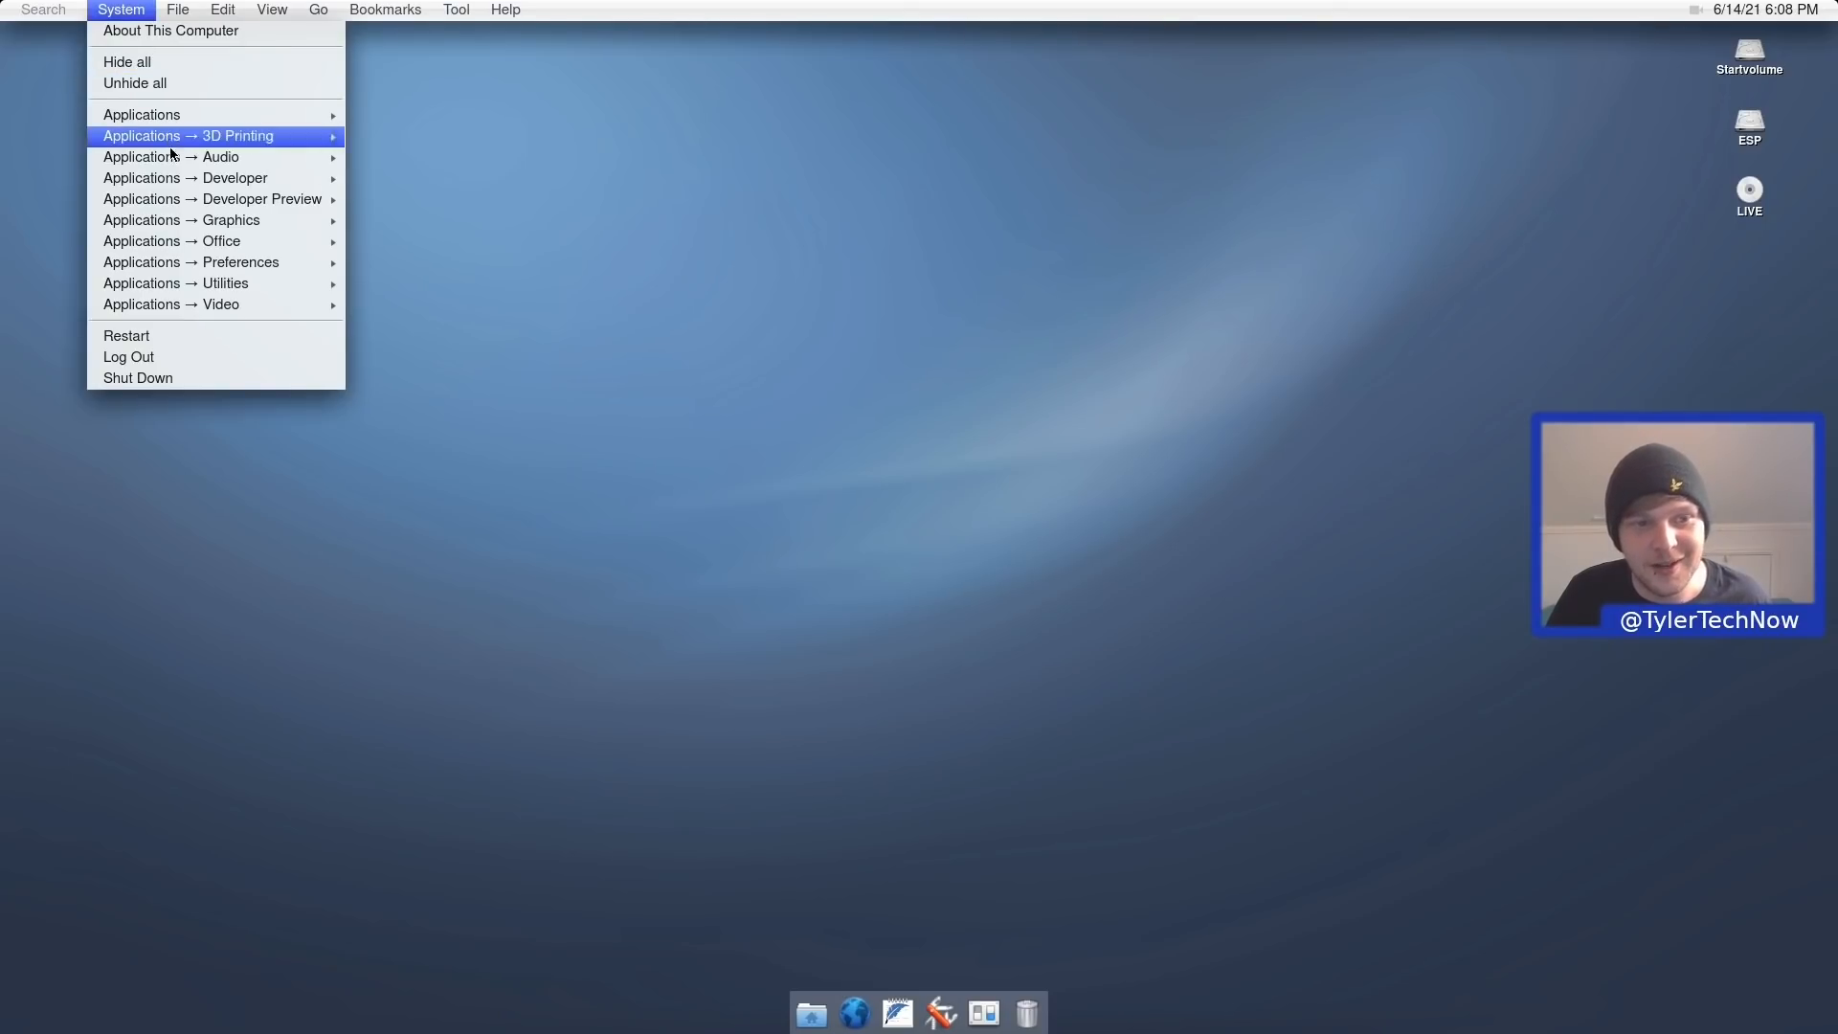
{"action": "mouse_move", "coordinate": [325, 241]}
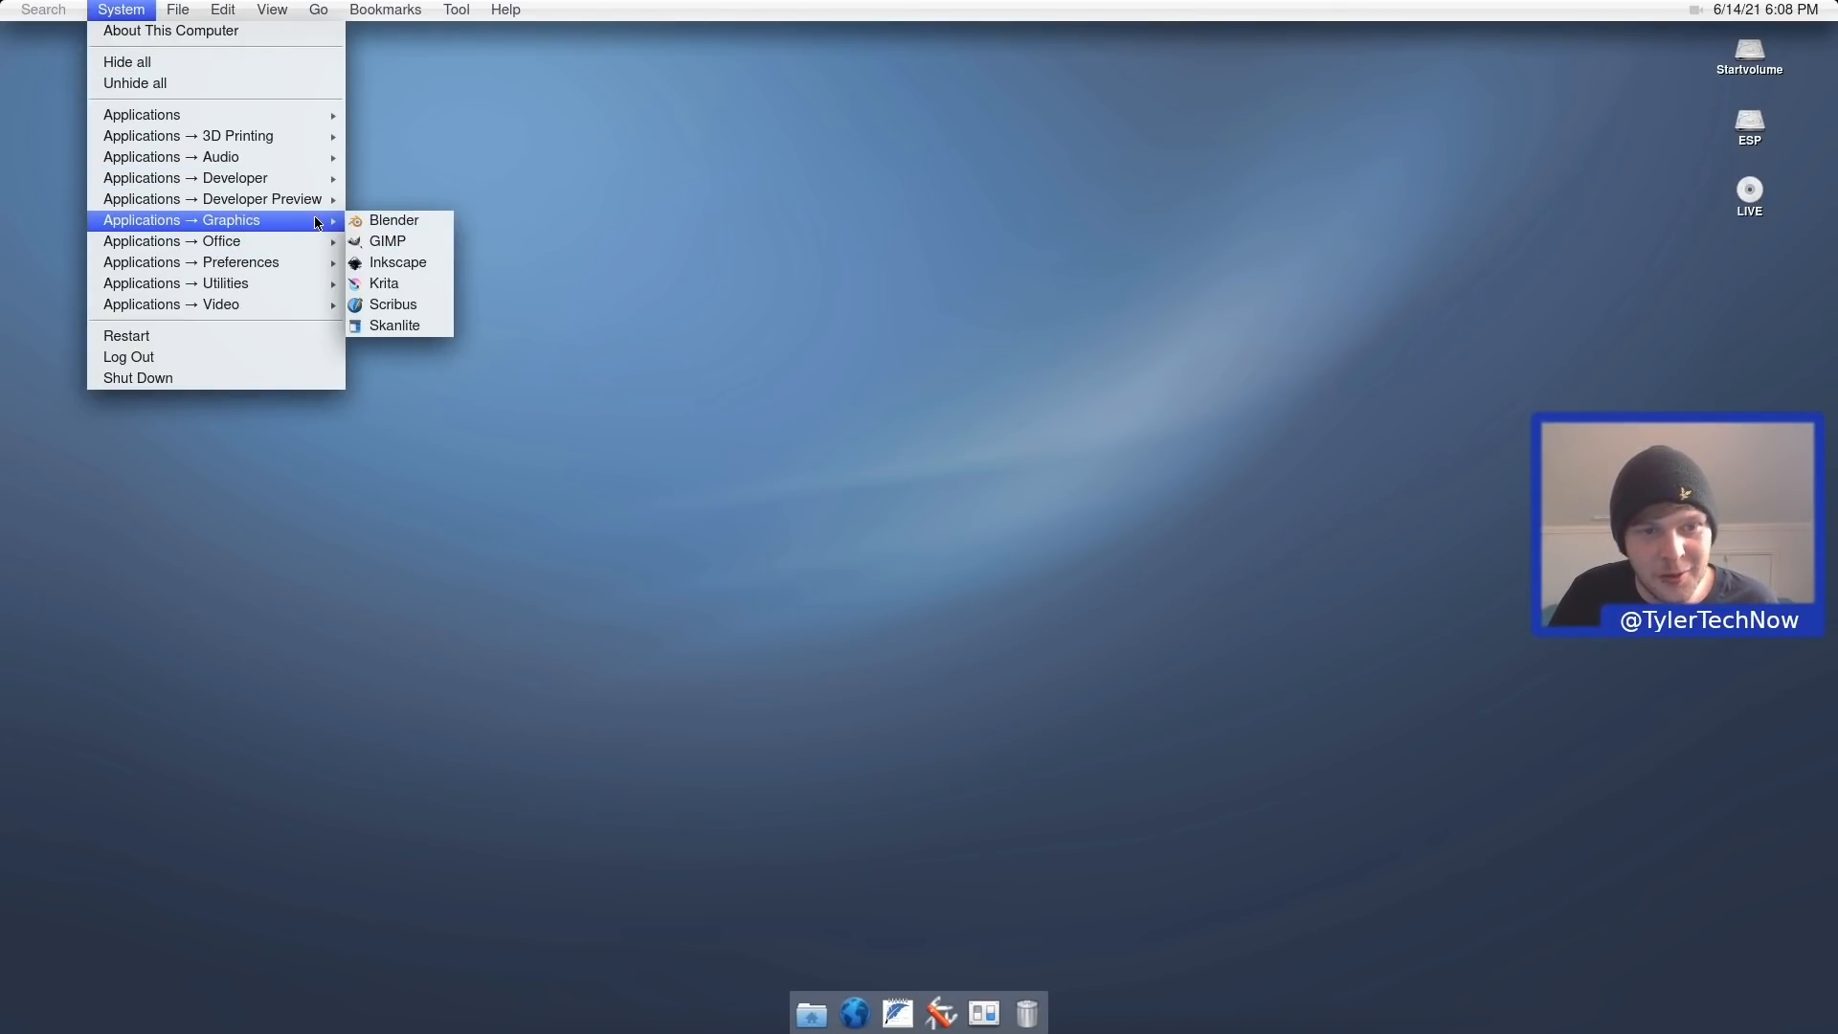
{"action": "left_click", "coordinate": [404, 263]}
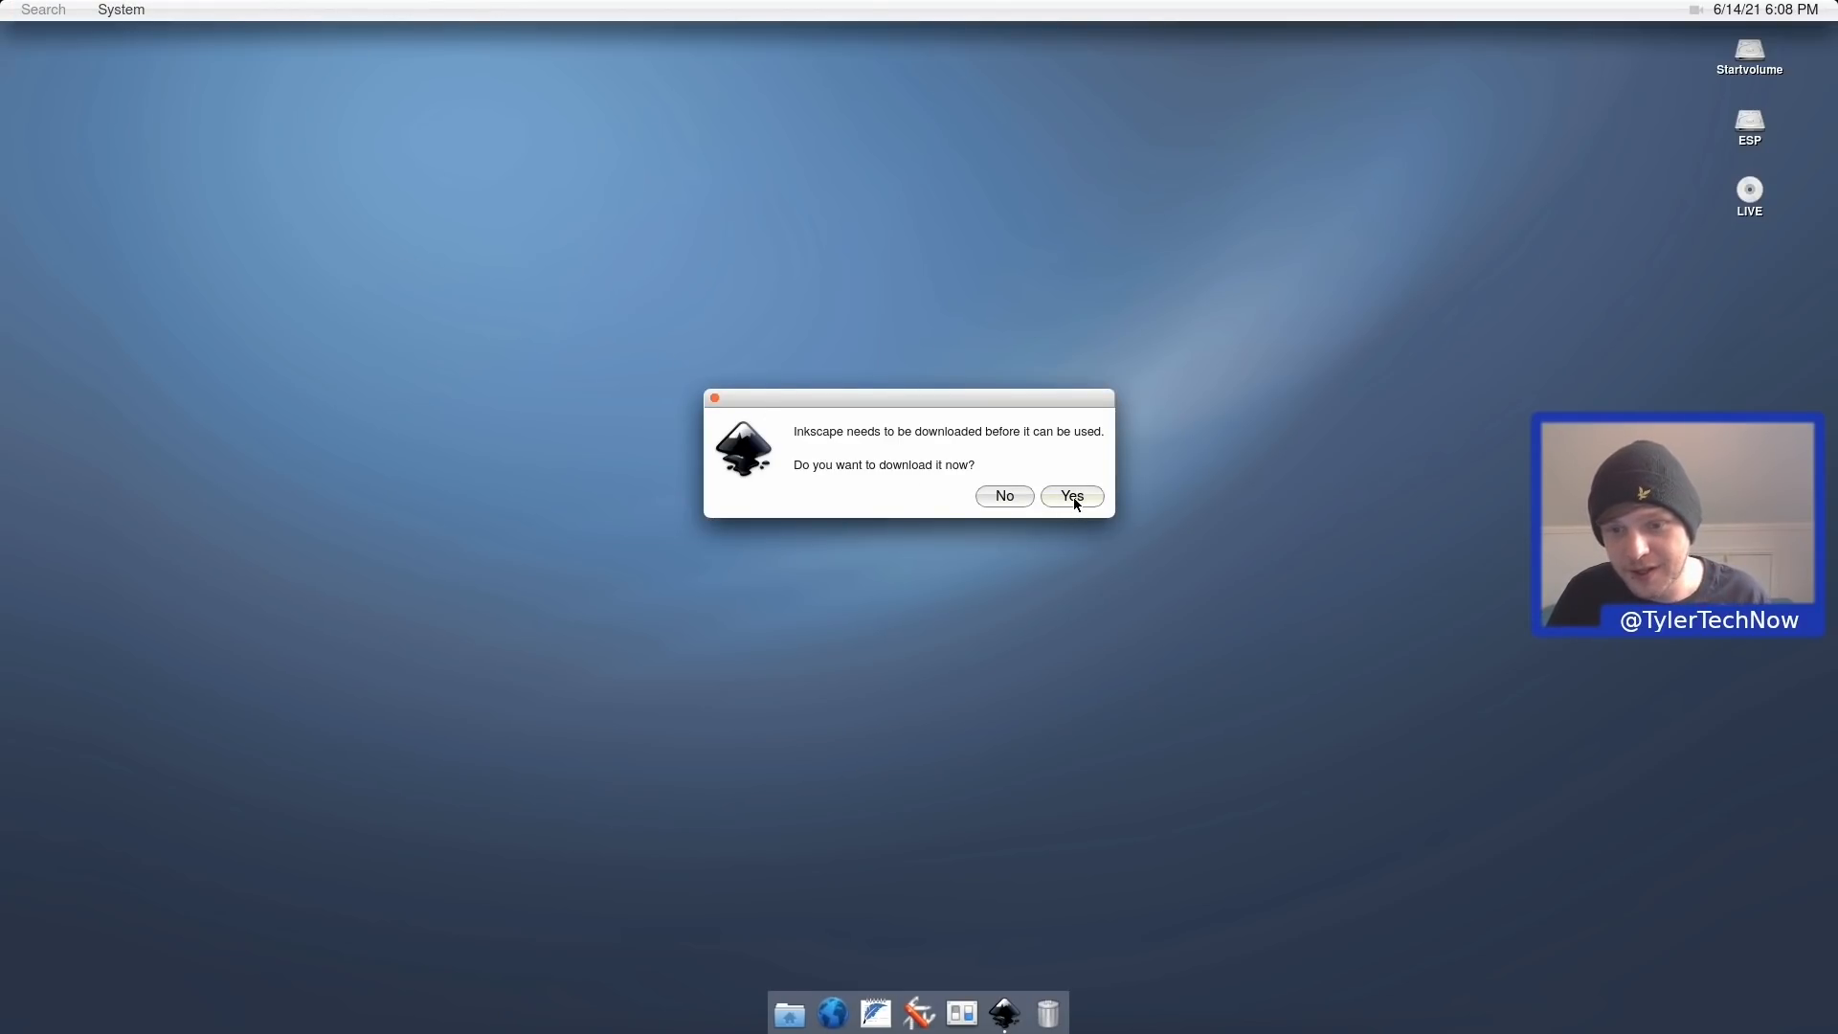
{"action": "left_click", "coordinate": [1074, 499]}
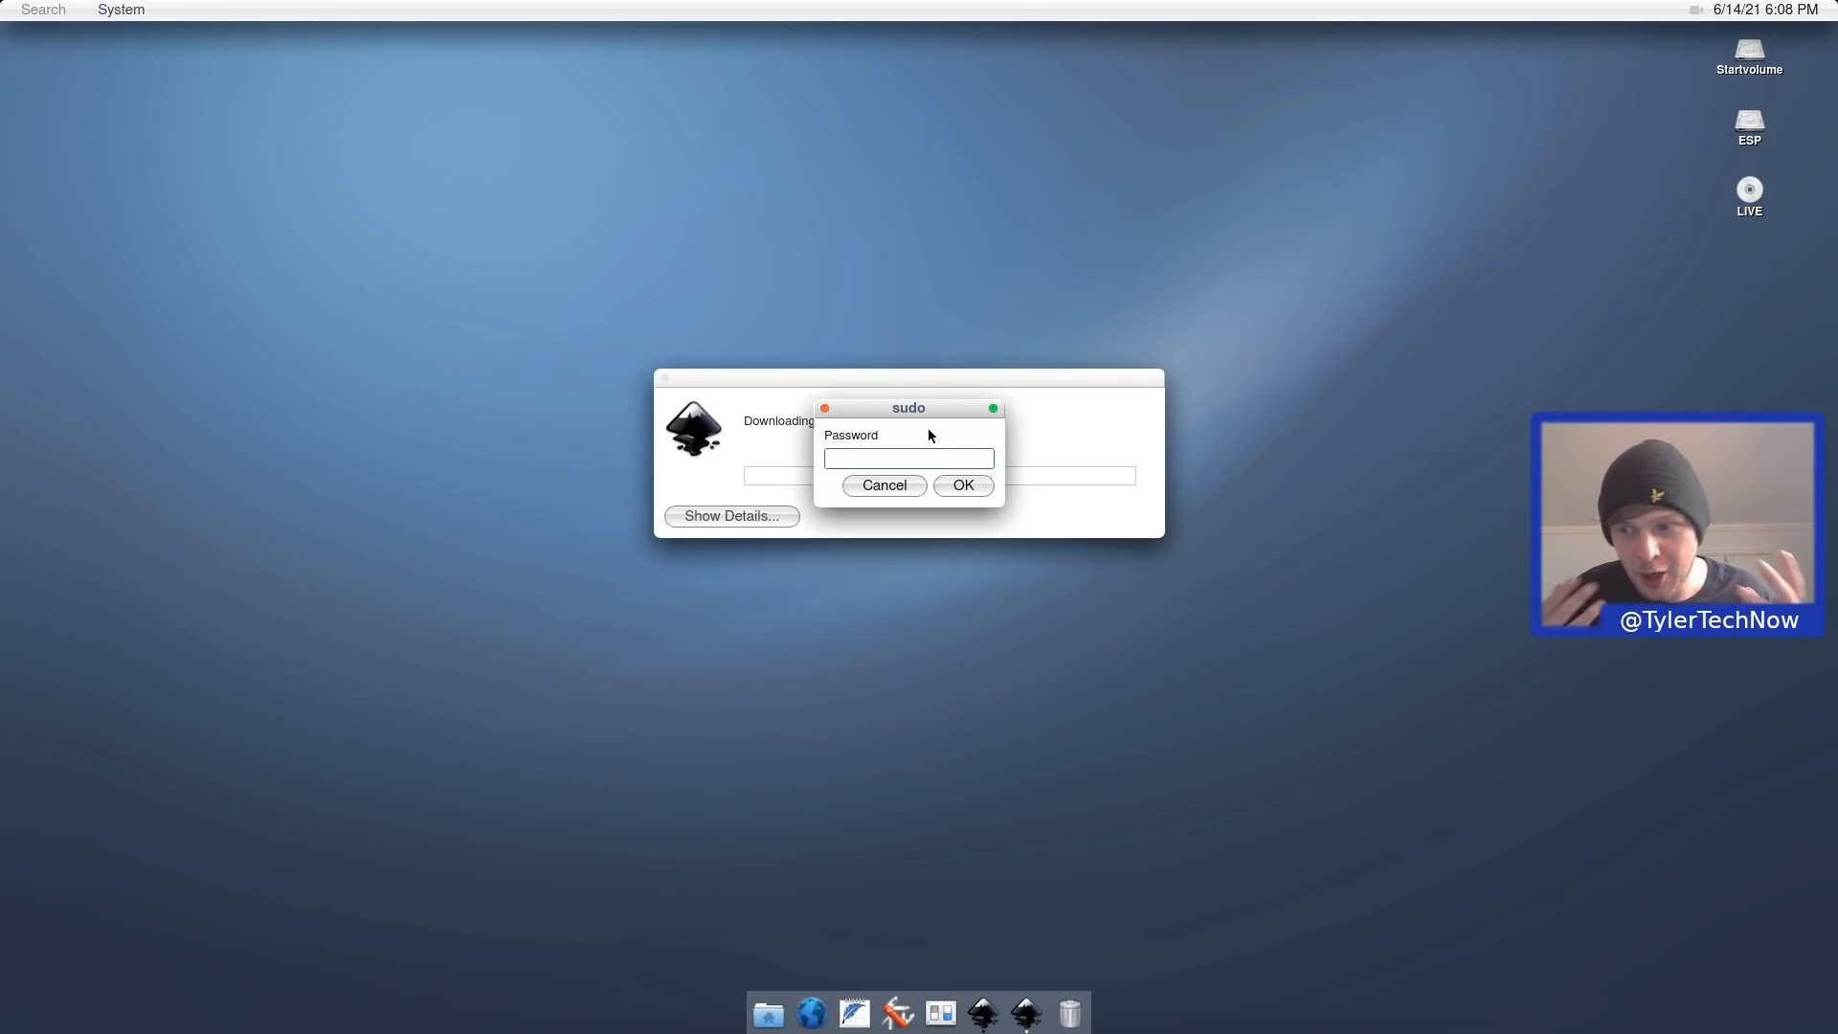
{"action": "type", "text": "•••••"}
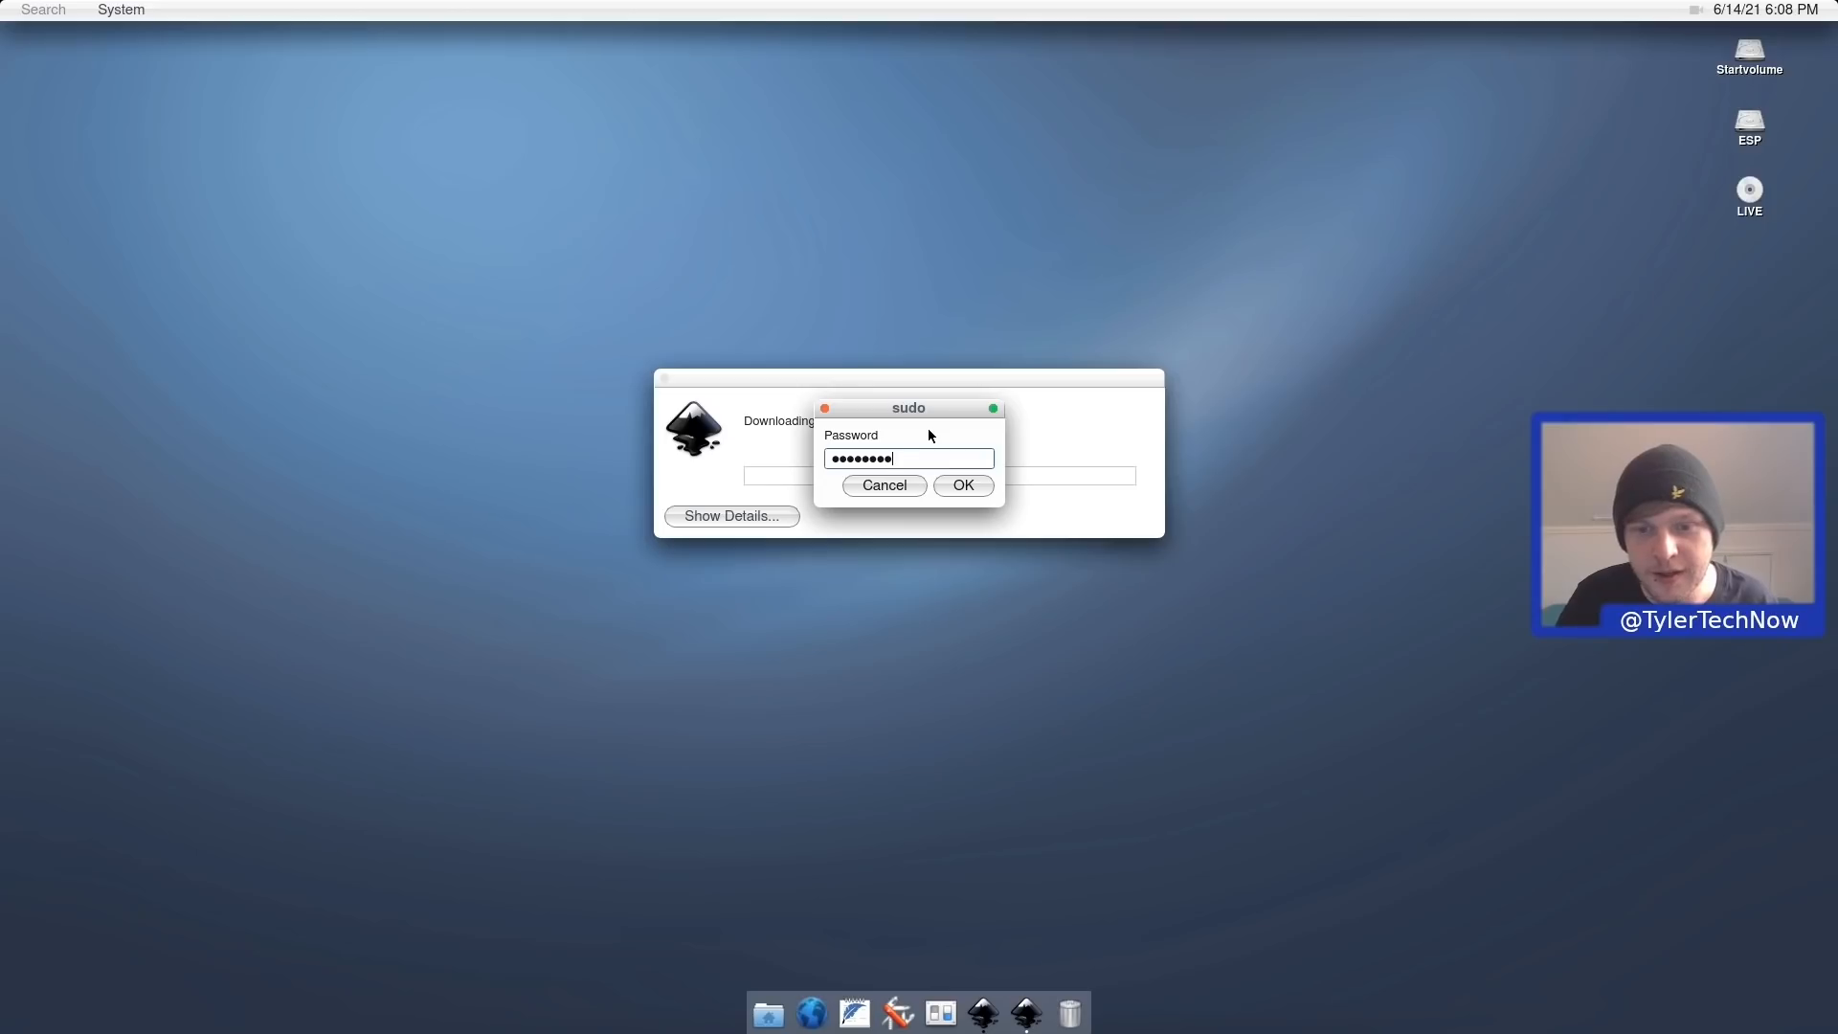
{"action": "left_click", "coordinate": [963, 486]}
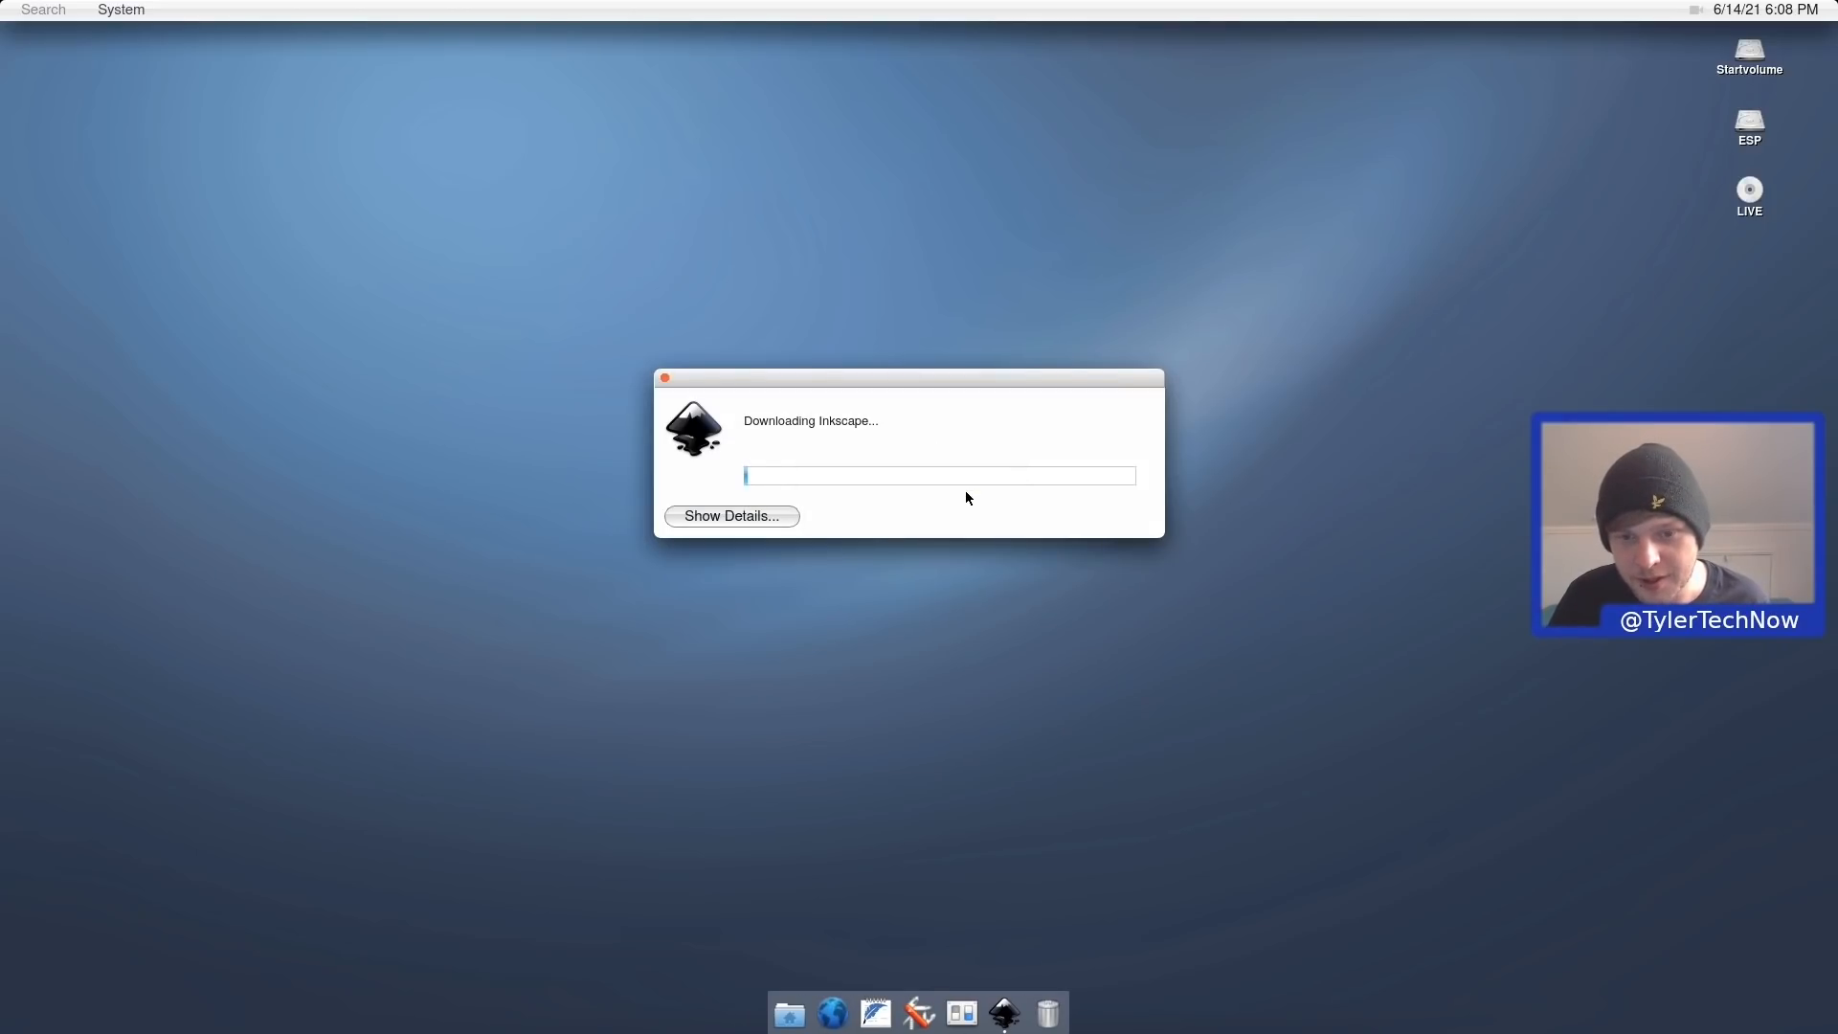
Show the Inkscape installation log, then close Inkscape once it opens on New document 1.
{"action": "left_click", "coordinate": [758, 515]}
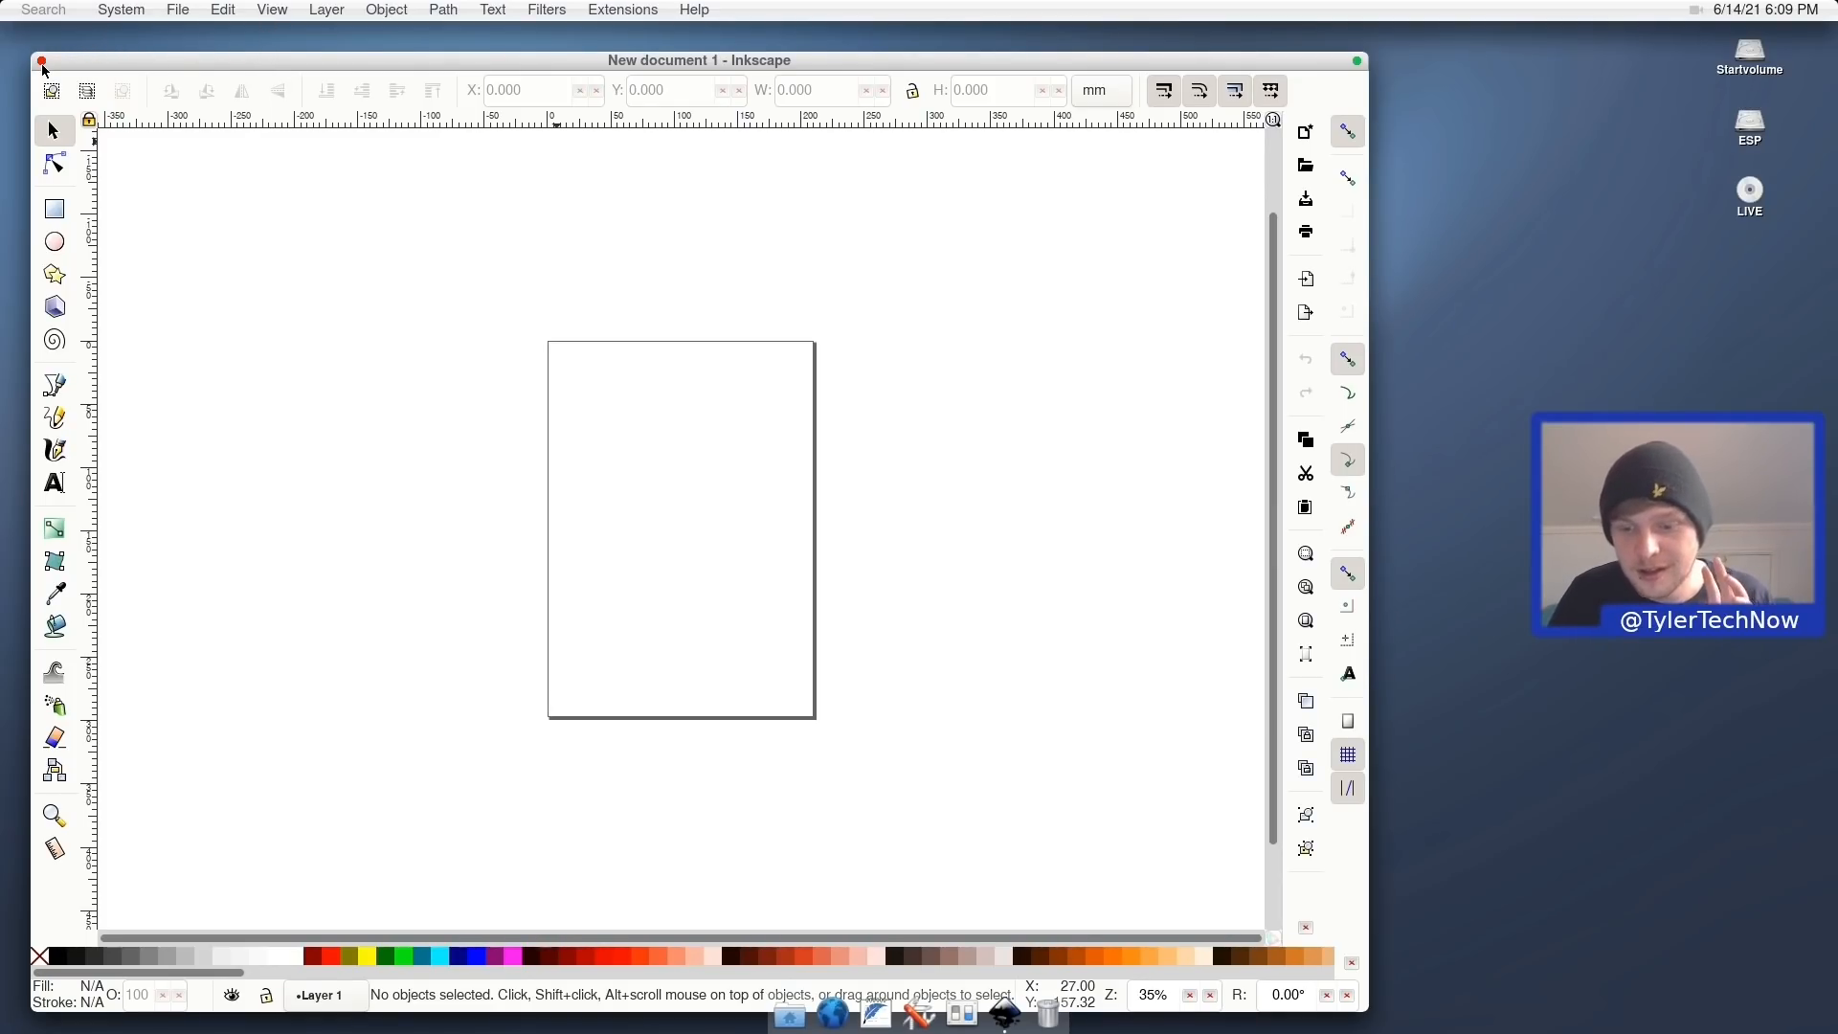
{"action": "right_click", "coordinate": [1015, 1017]}
{"action": "left_click", "coordinate": [1060, 953]}
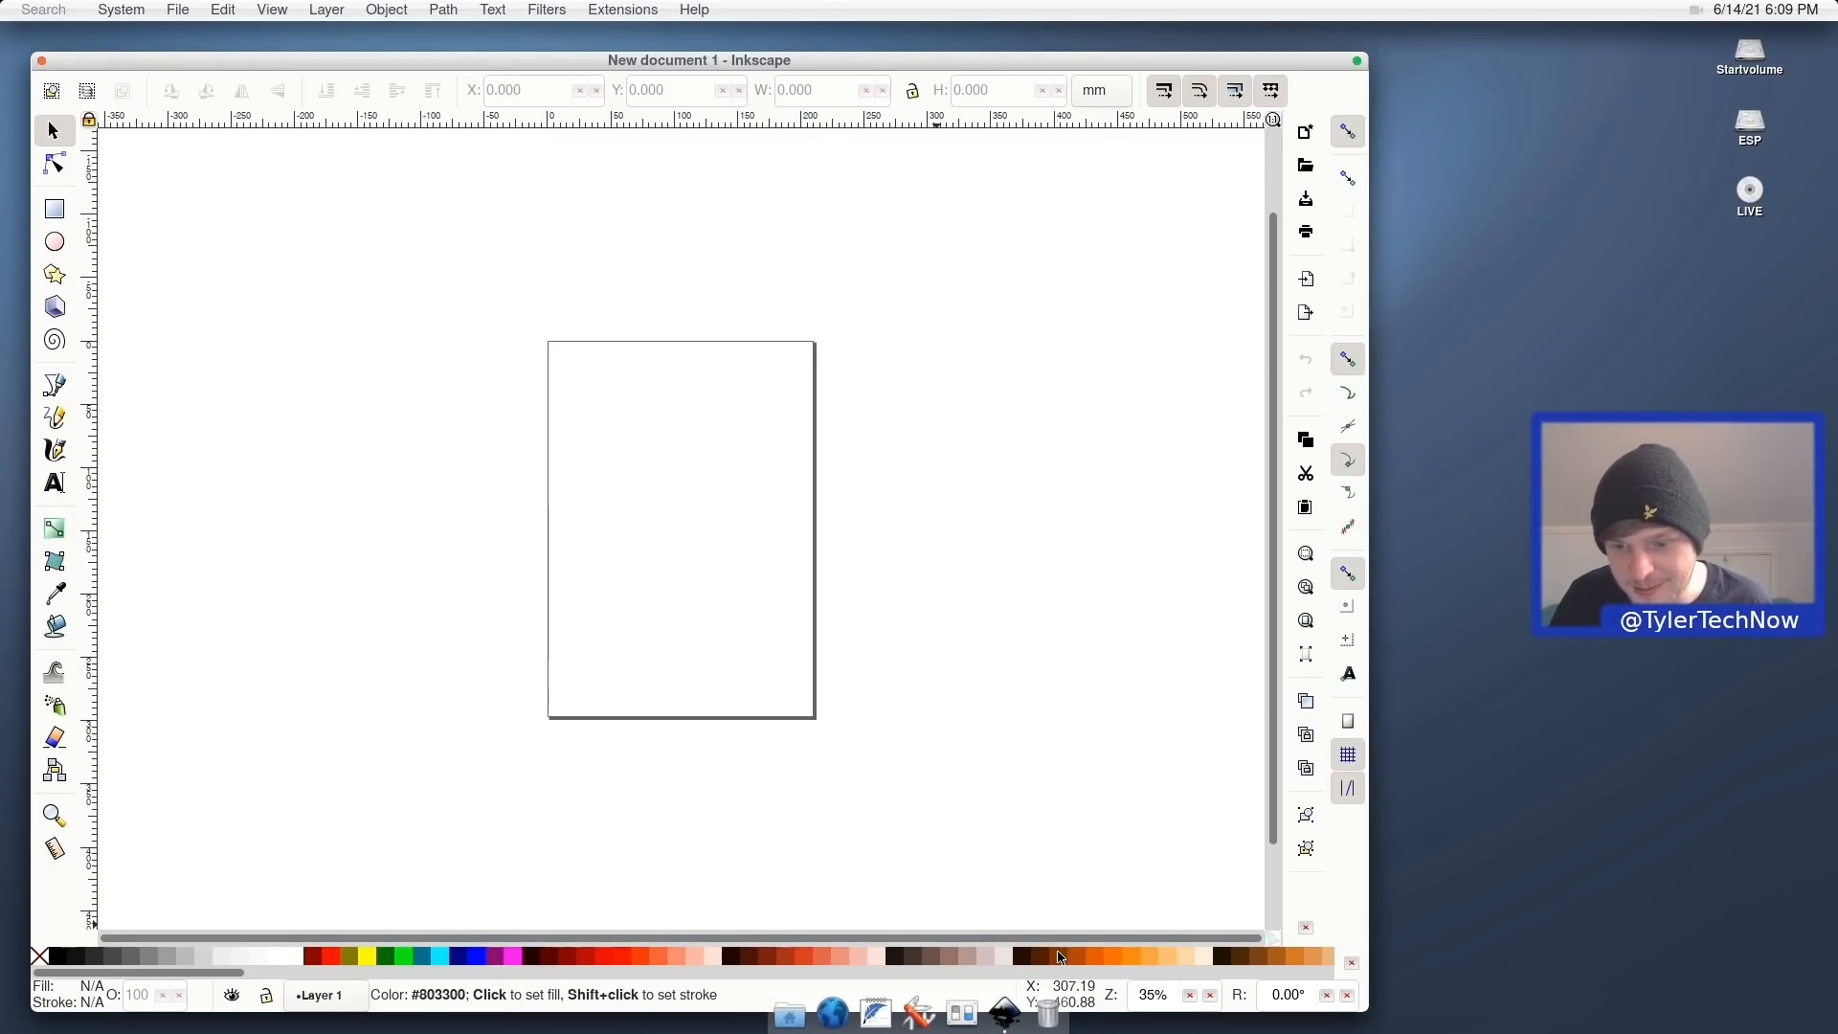
{"action": "left_click", "coordinate": [43, 61]}
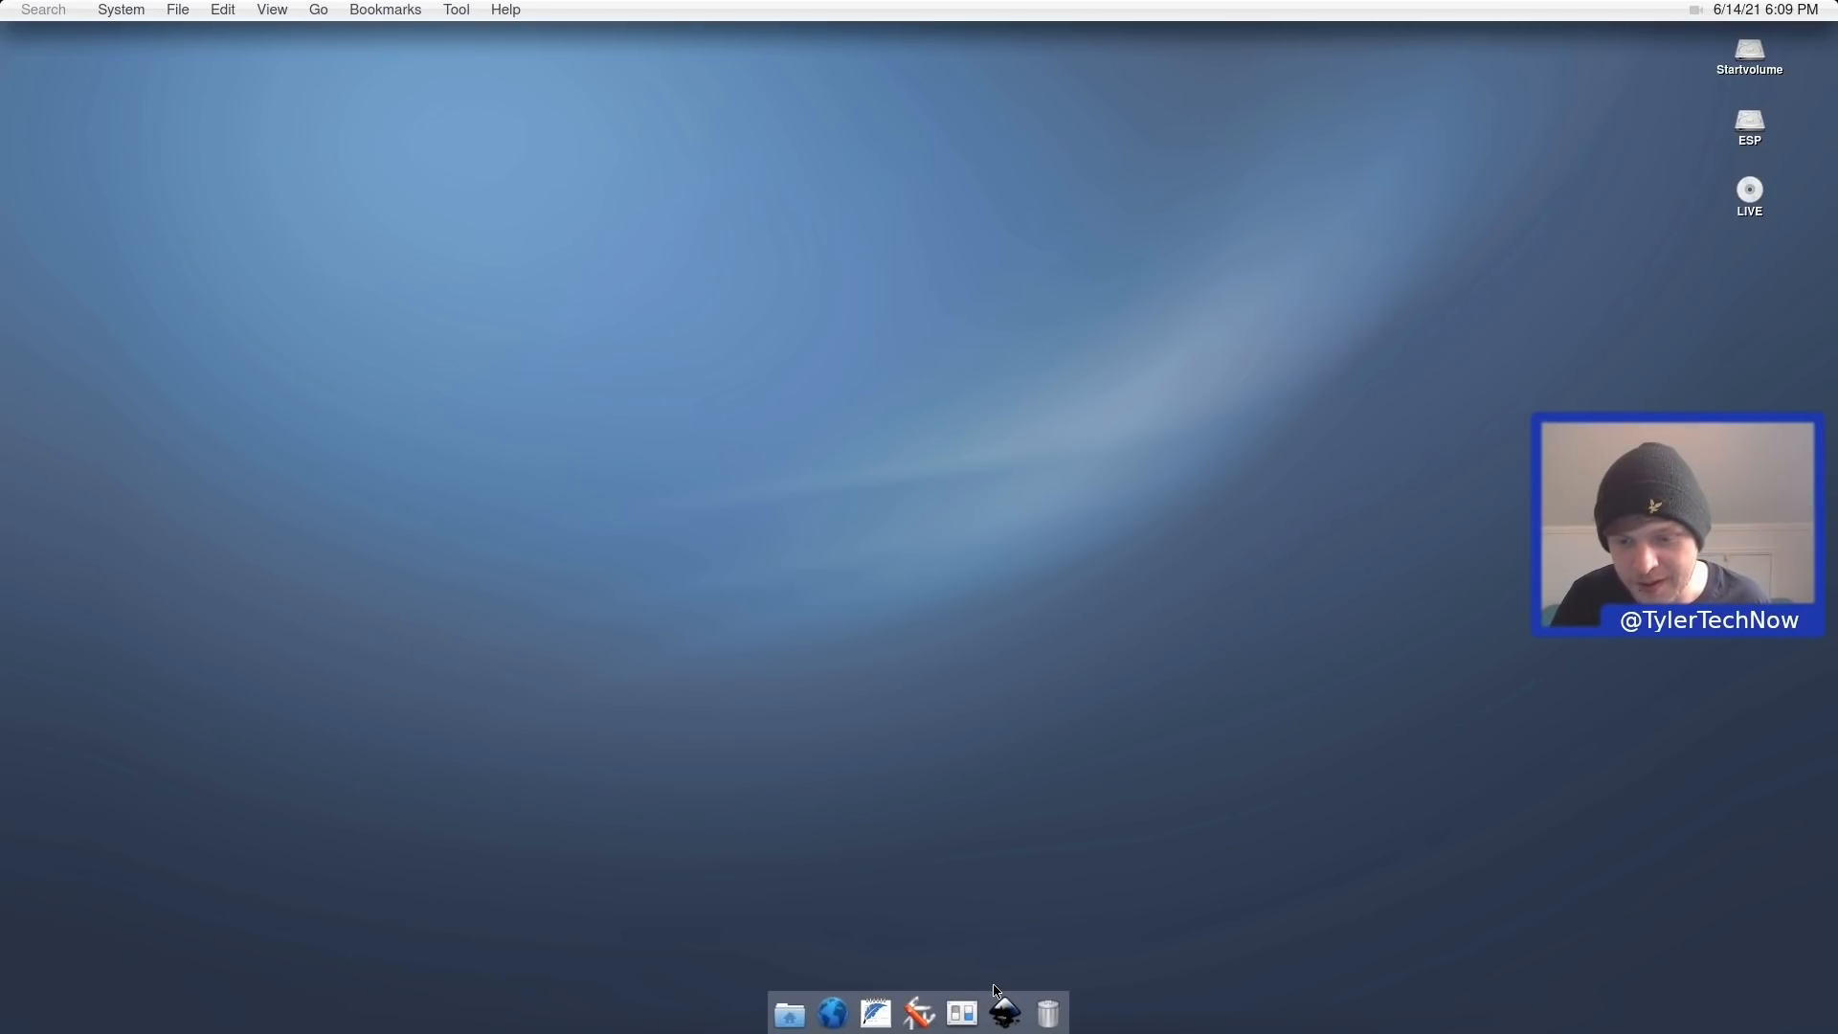
Relaunch and close Inkscape, then start the LibreOffice download from Office using the administrator password.
{"action": "left_click", "coordinate": [1006, 1012]}
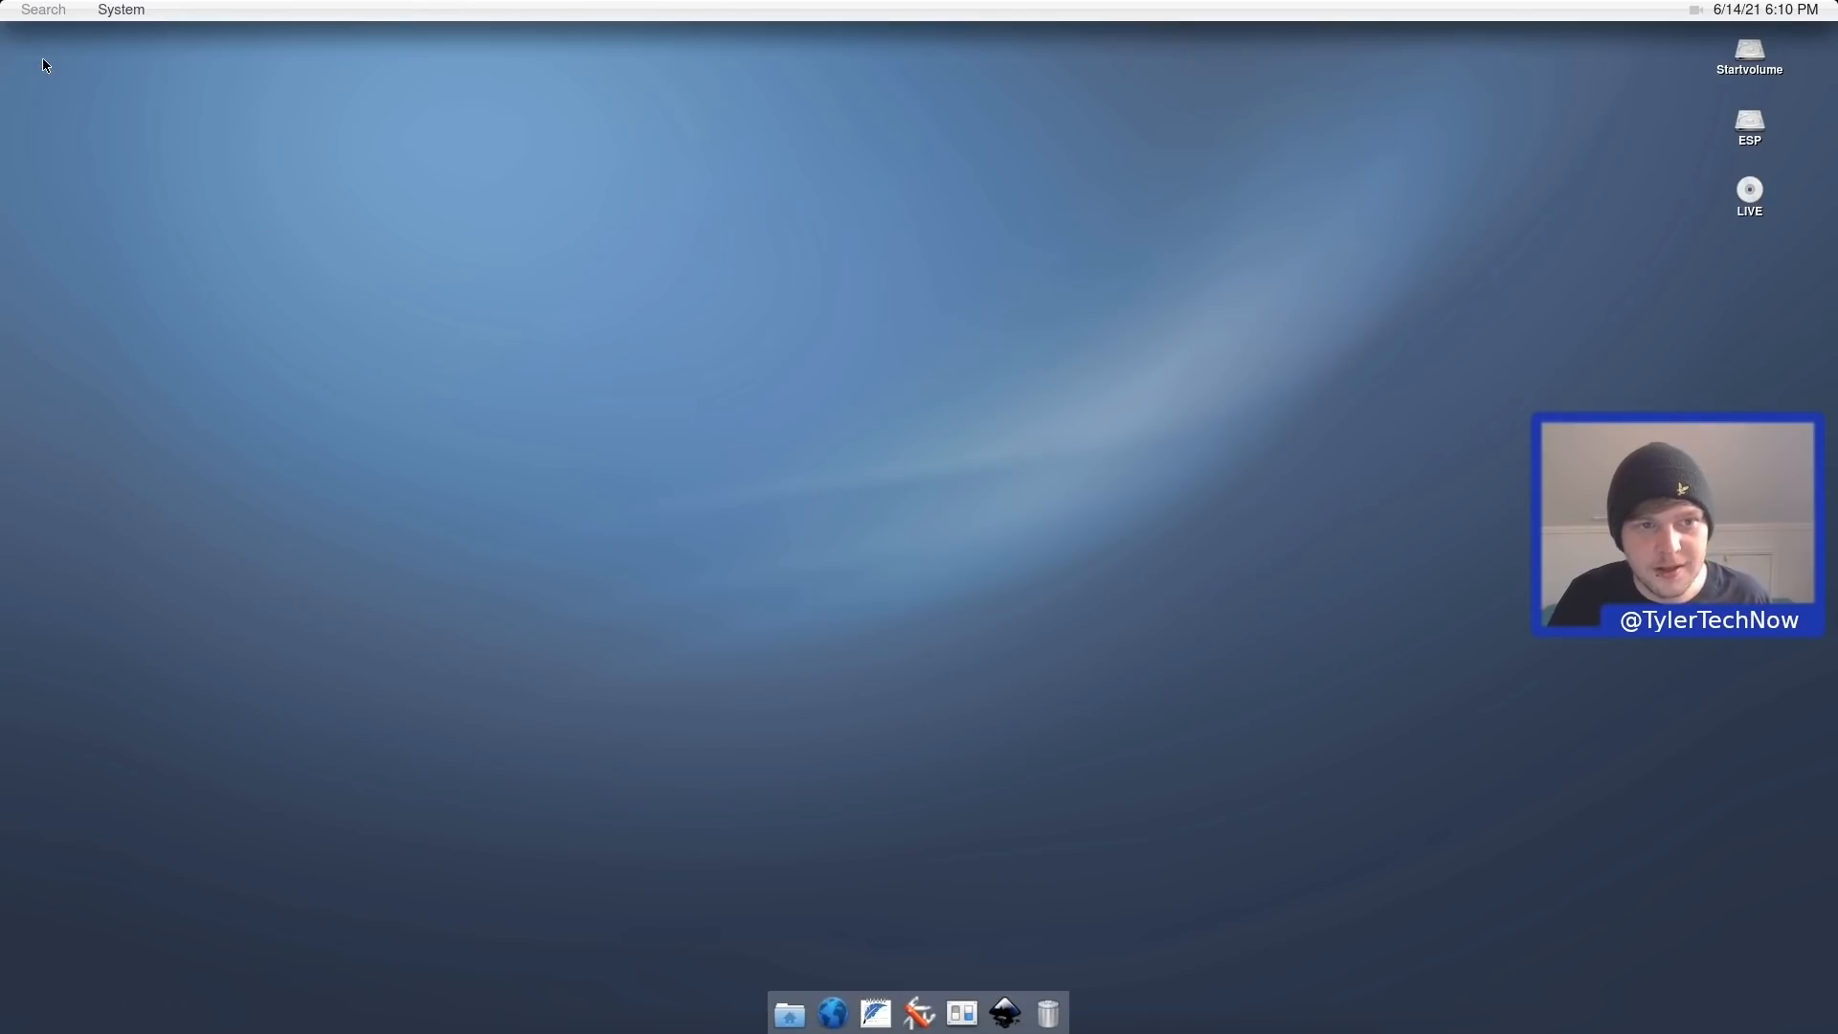
{"action": "left_click", "coordinate": [42, 61]}
{"action": "left_click", "coordinate": [117, 9]}
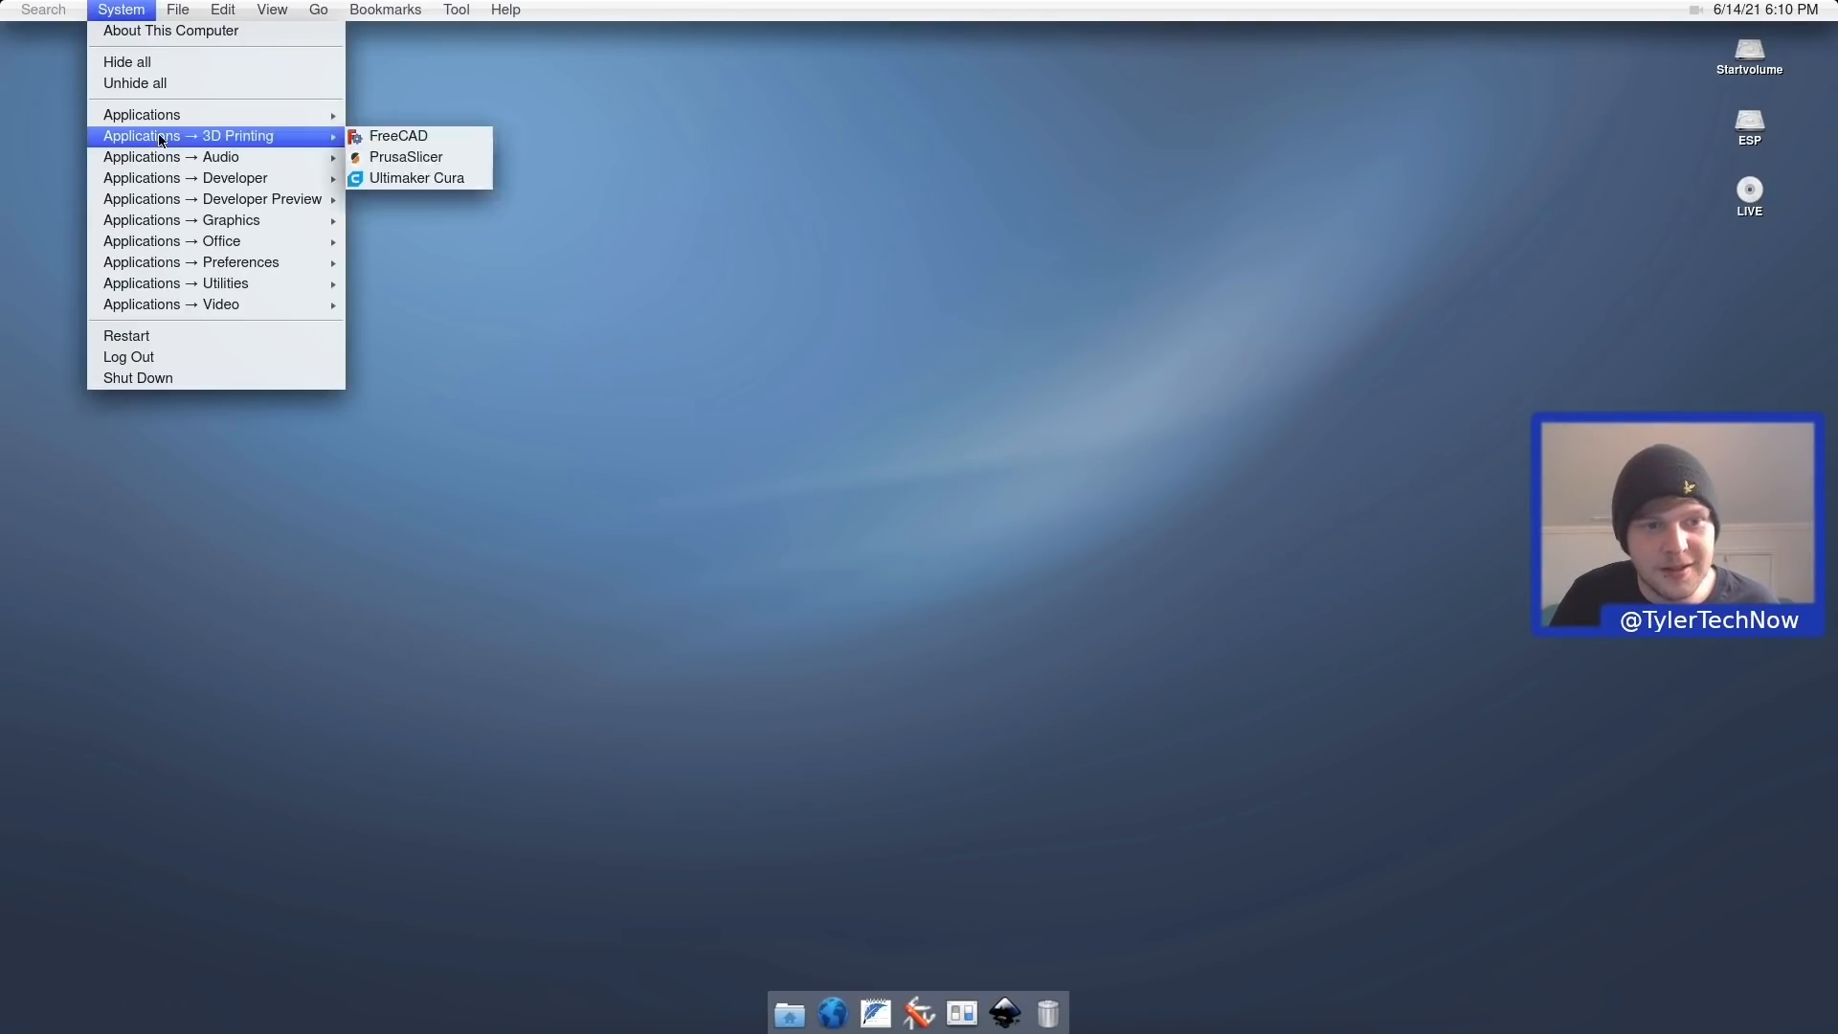
{"action": "mouse_move", "coordinate": [226, 259]}
{"action": "mouse_move", "coordinate": [235, 221]}
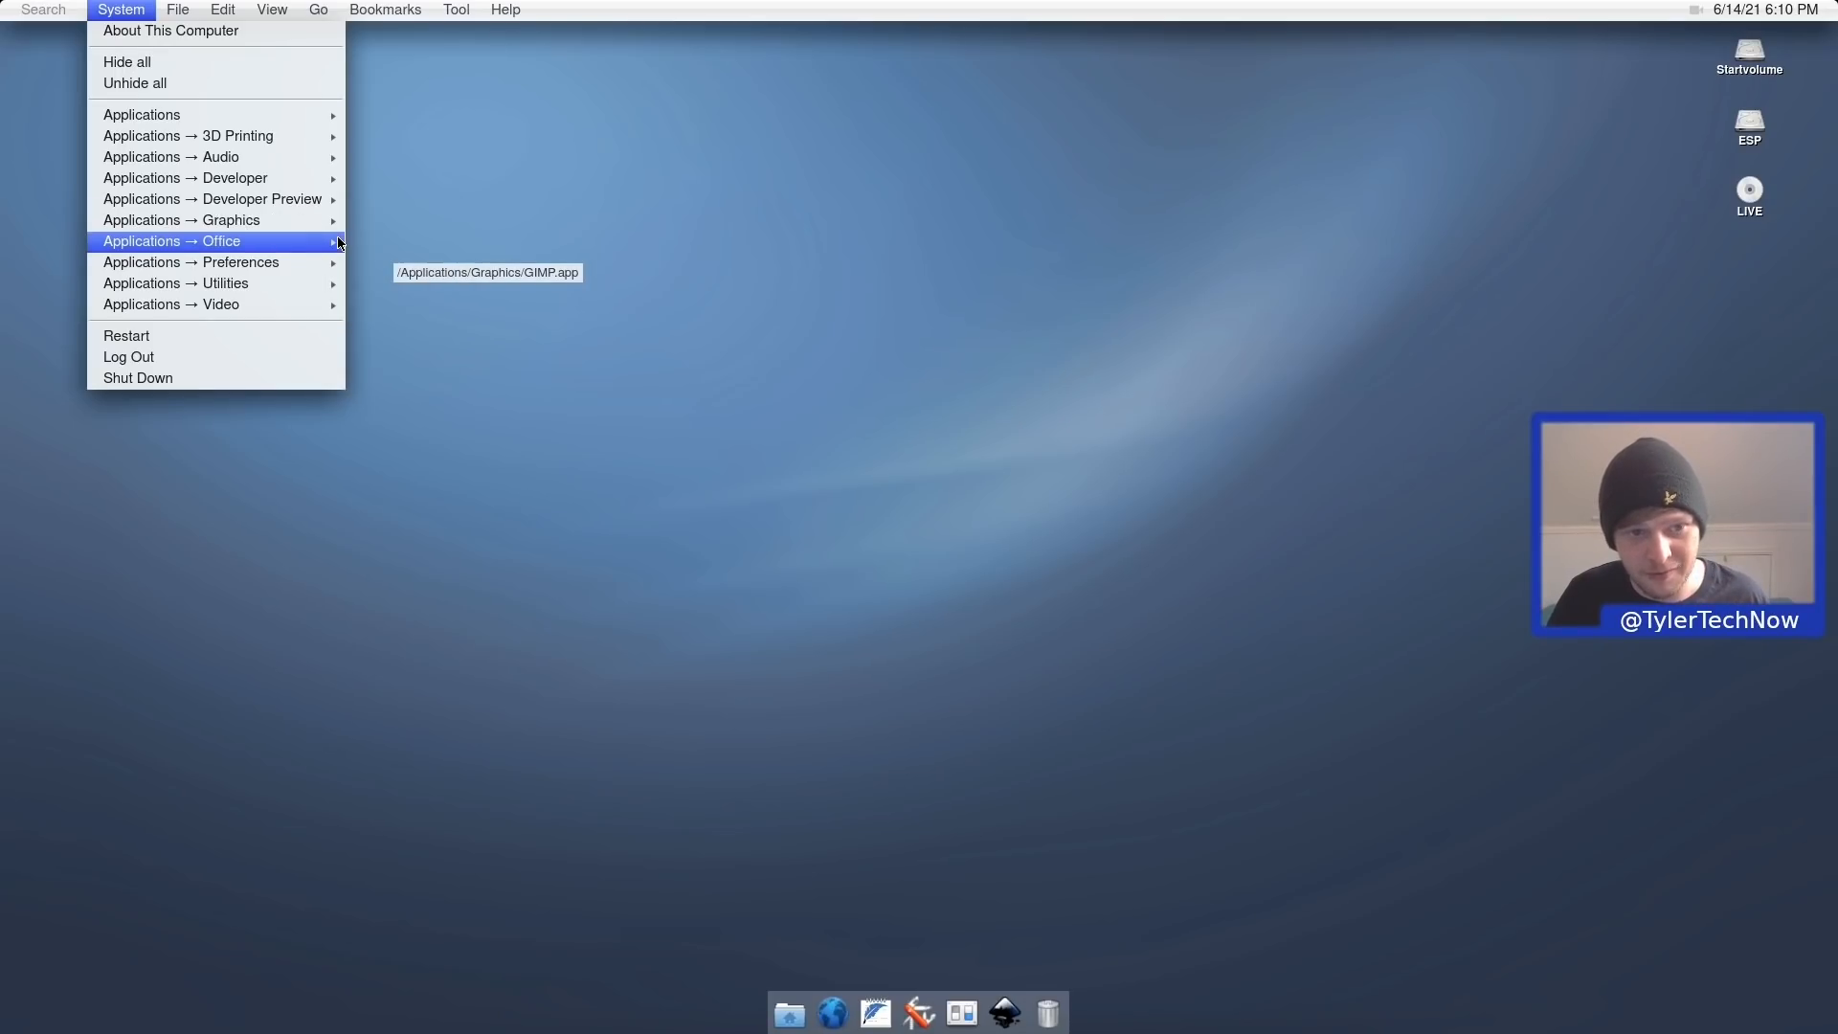
{"action": "mouse_move", "coordinate": [294, 247]}
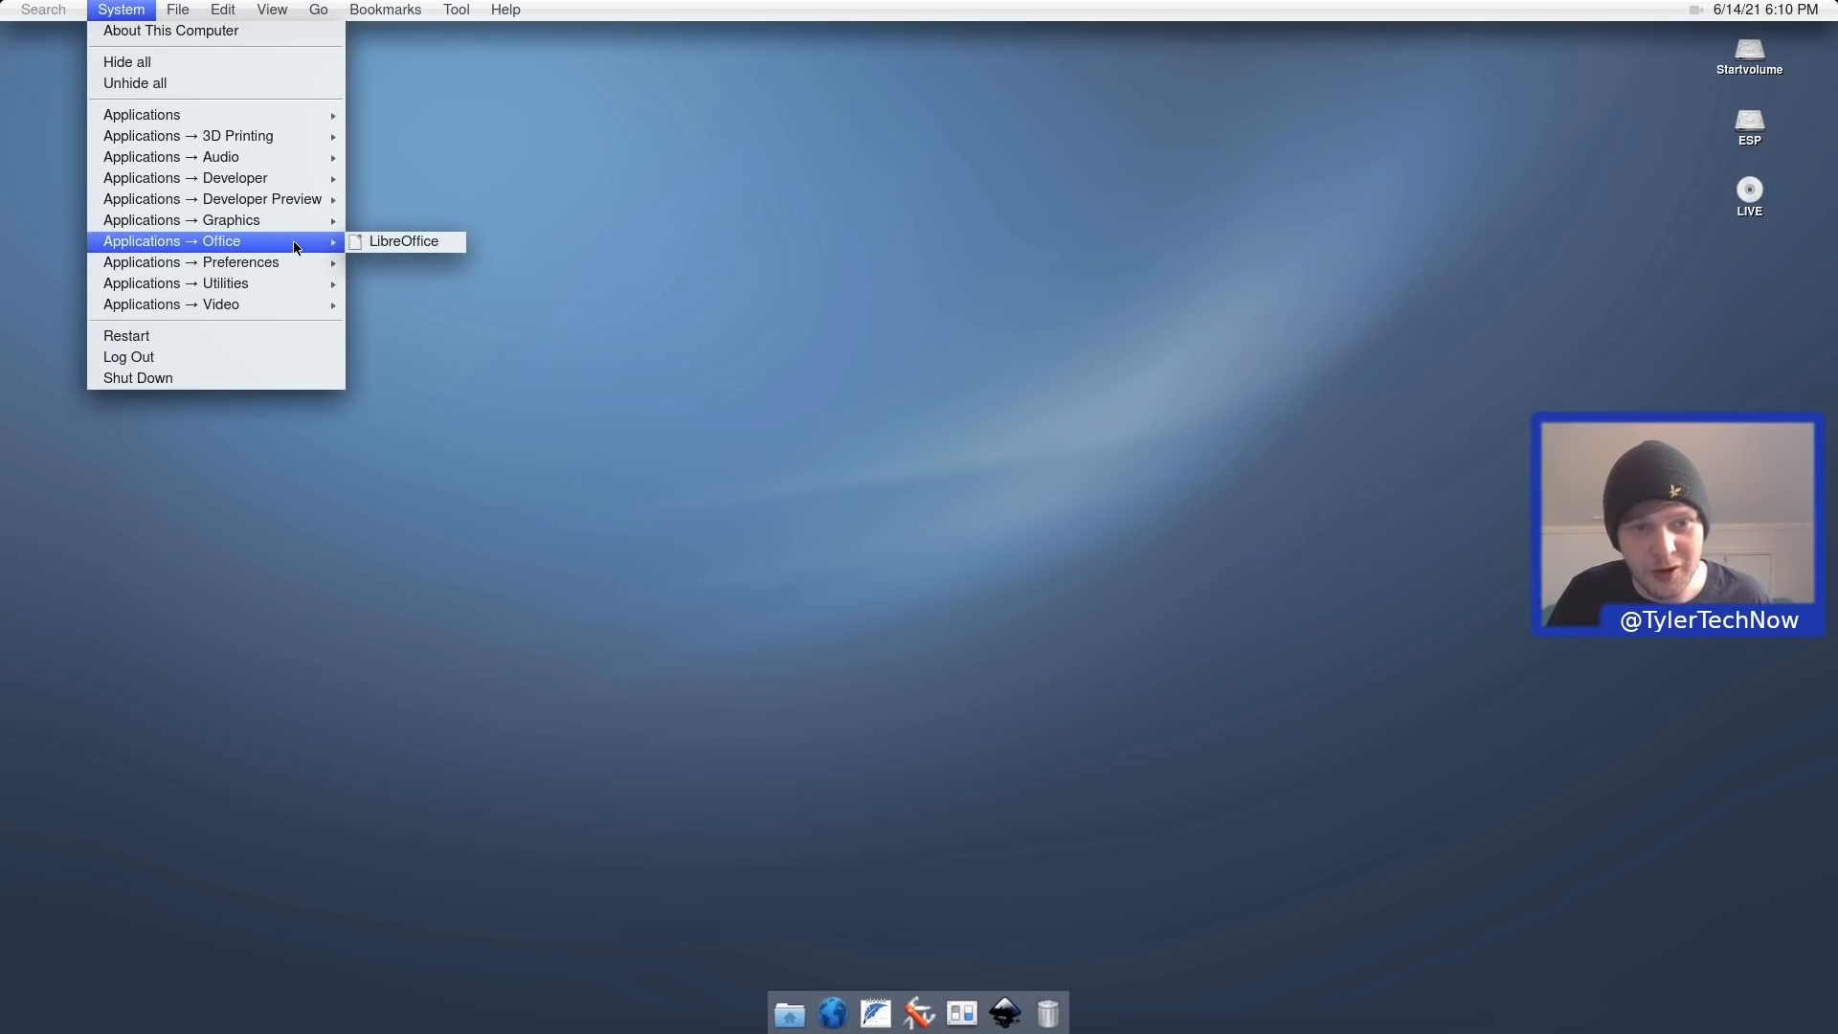
{"action": "left_click", "coordinate": [371, 249]}
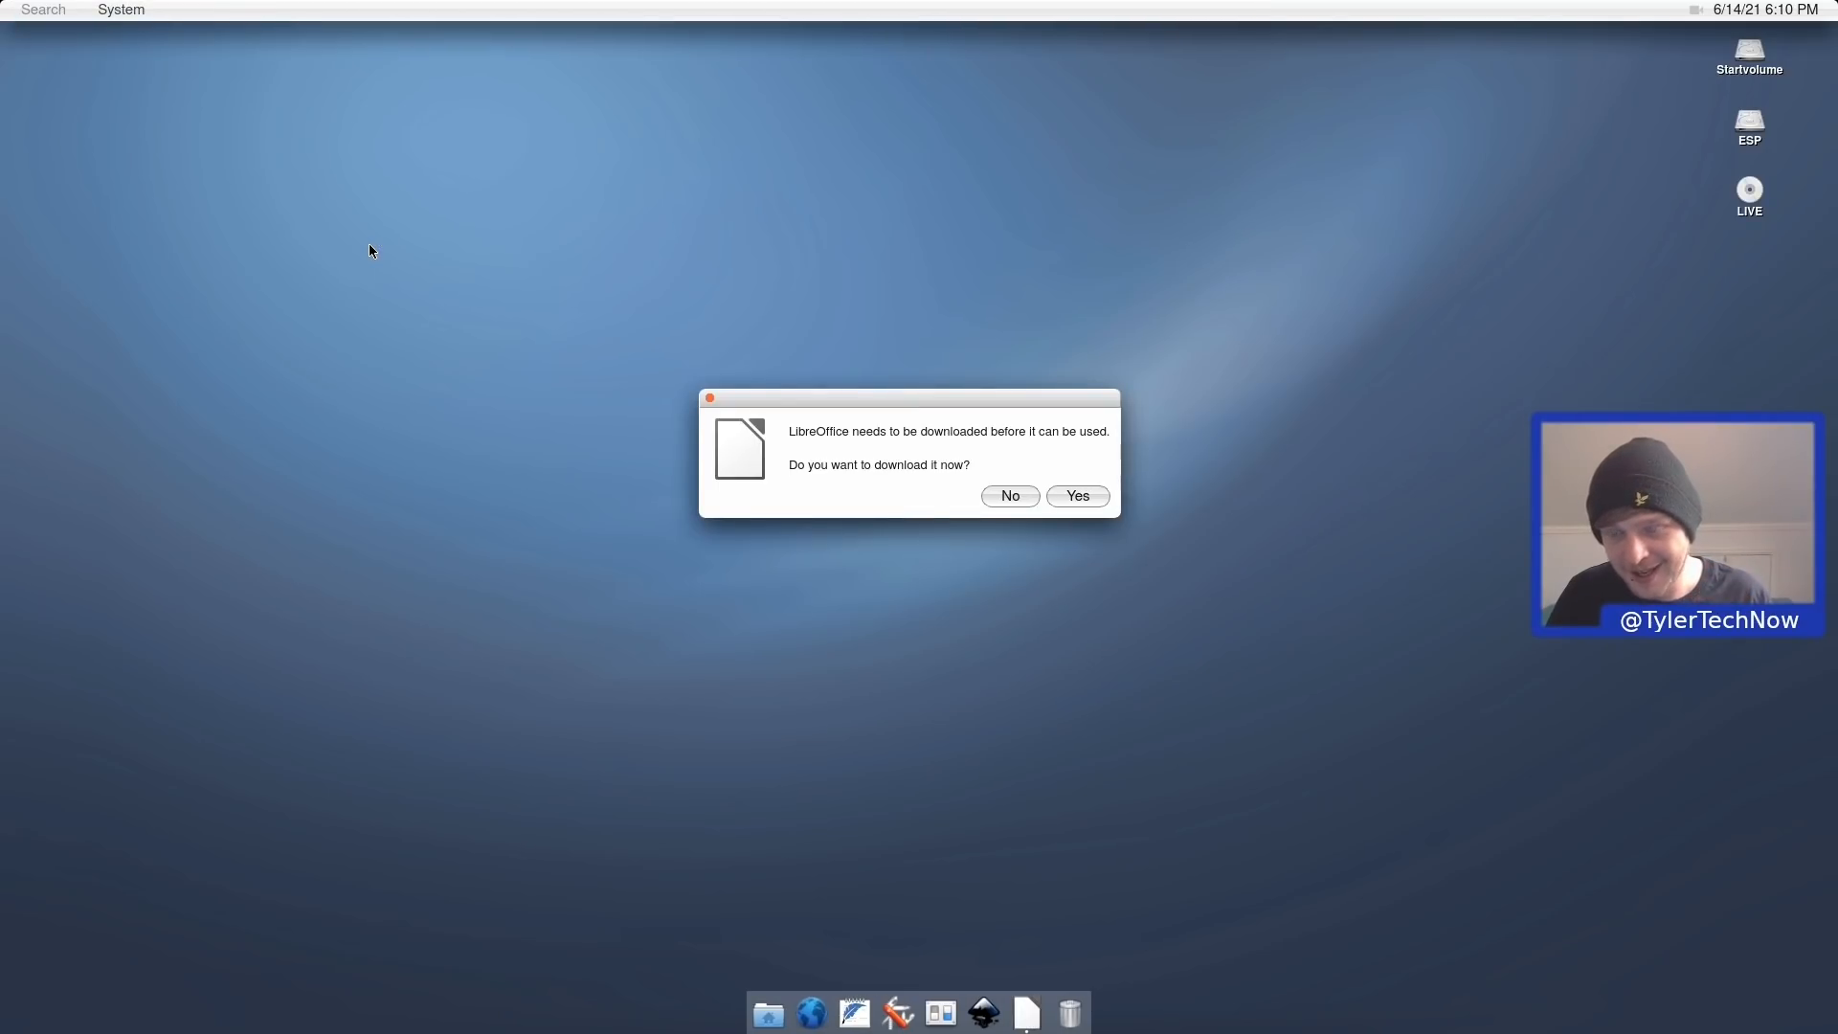
{"action": "left_click", "coordinate": [1078, 495]}
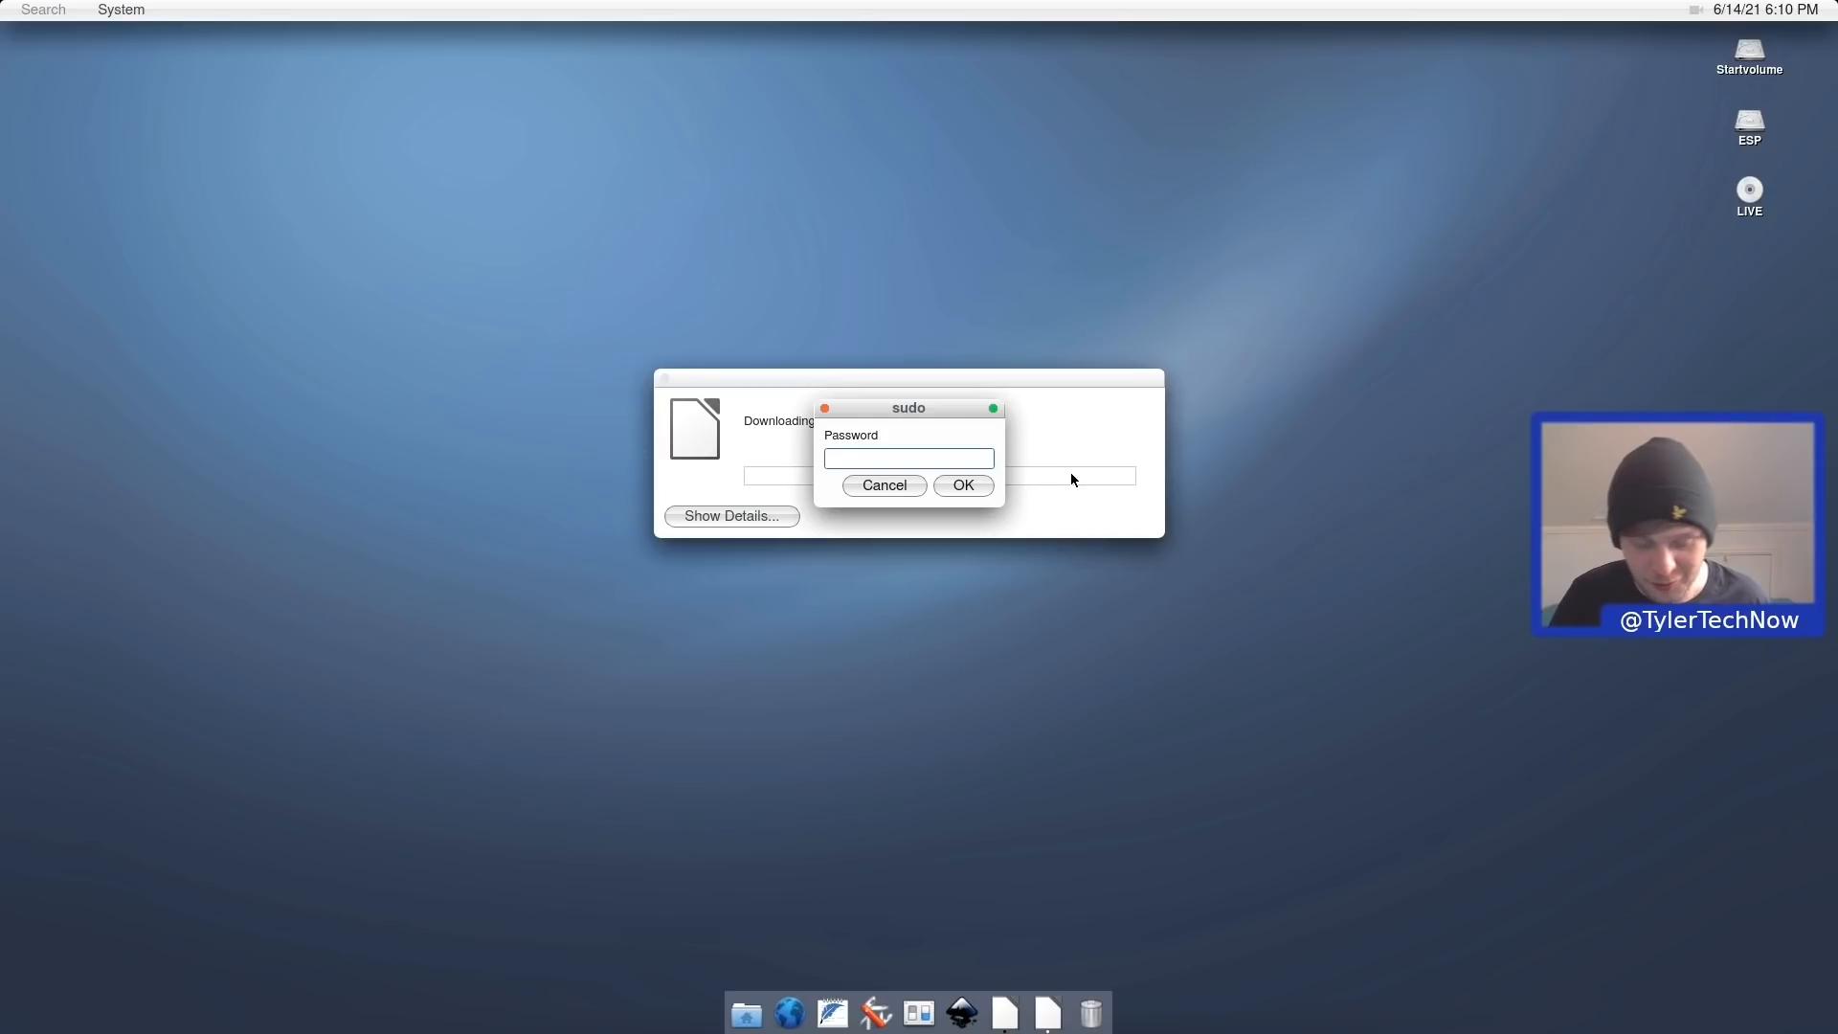
{"action": "type", "text": "*********"}
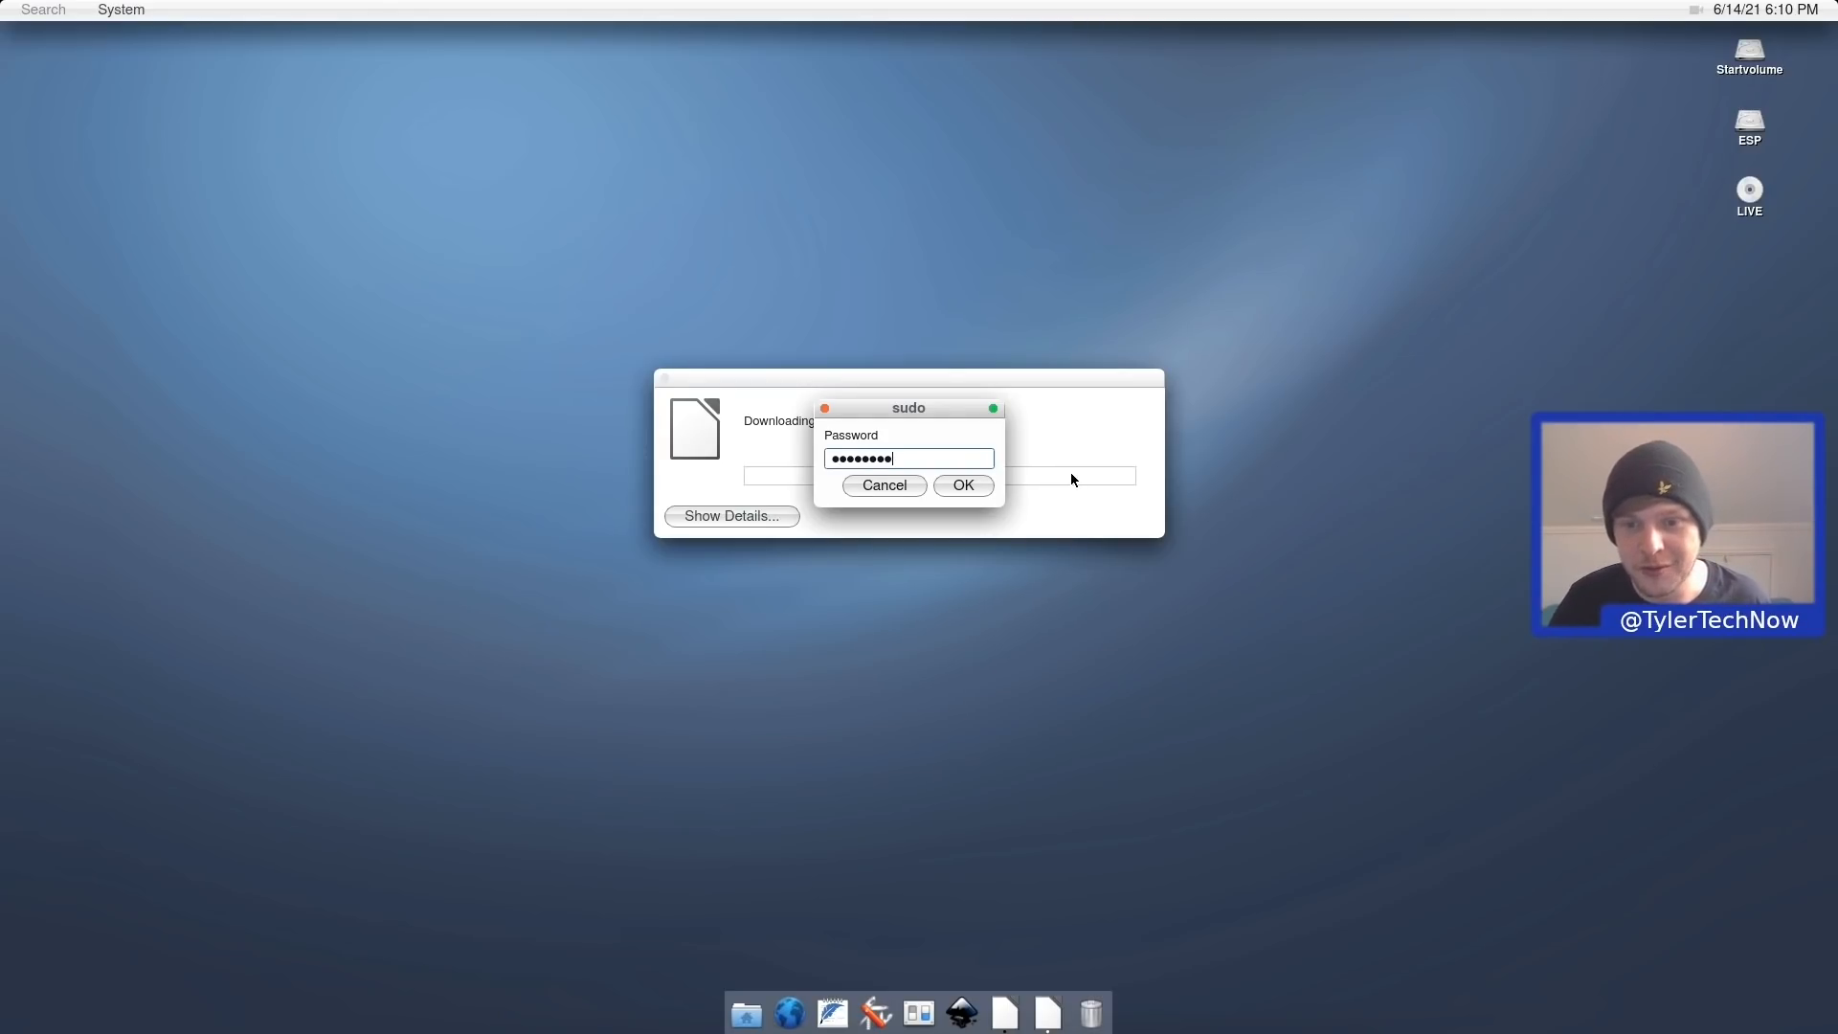
{"action": "left_click", "coordinate": [964, 485]}
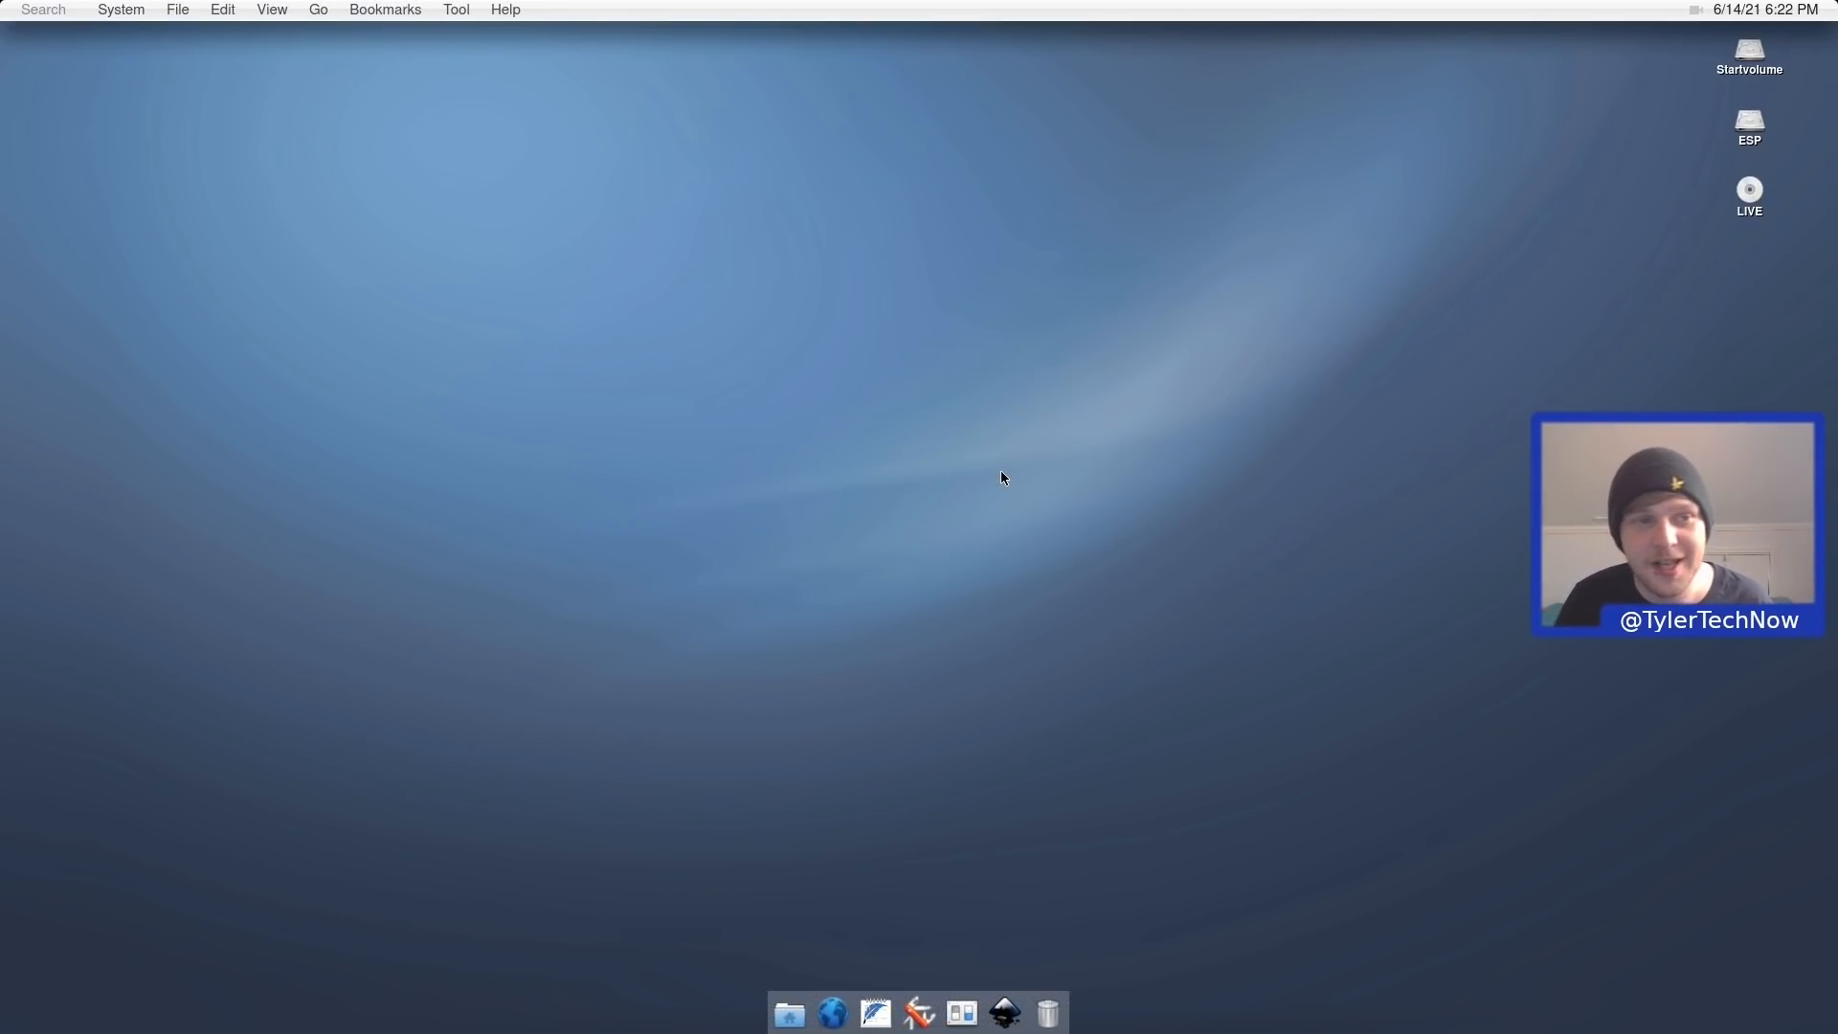
Launch LibreOffice, create a blank Untitled 1 Writer document, then close it.
{"action": "left_click", "coordinate": [122, 10]}
{"action": "mouse_move", "coordinate": [254, 242]}
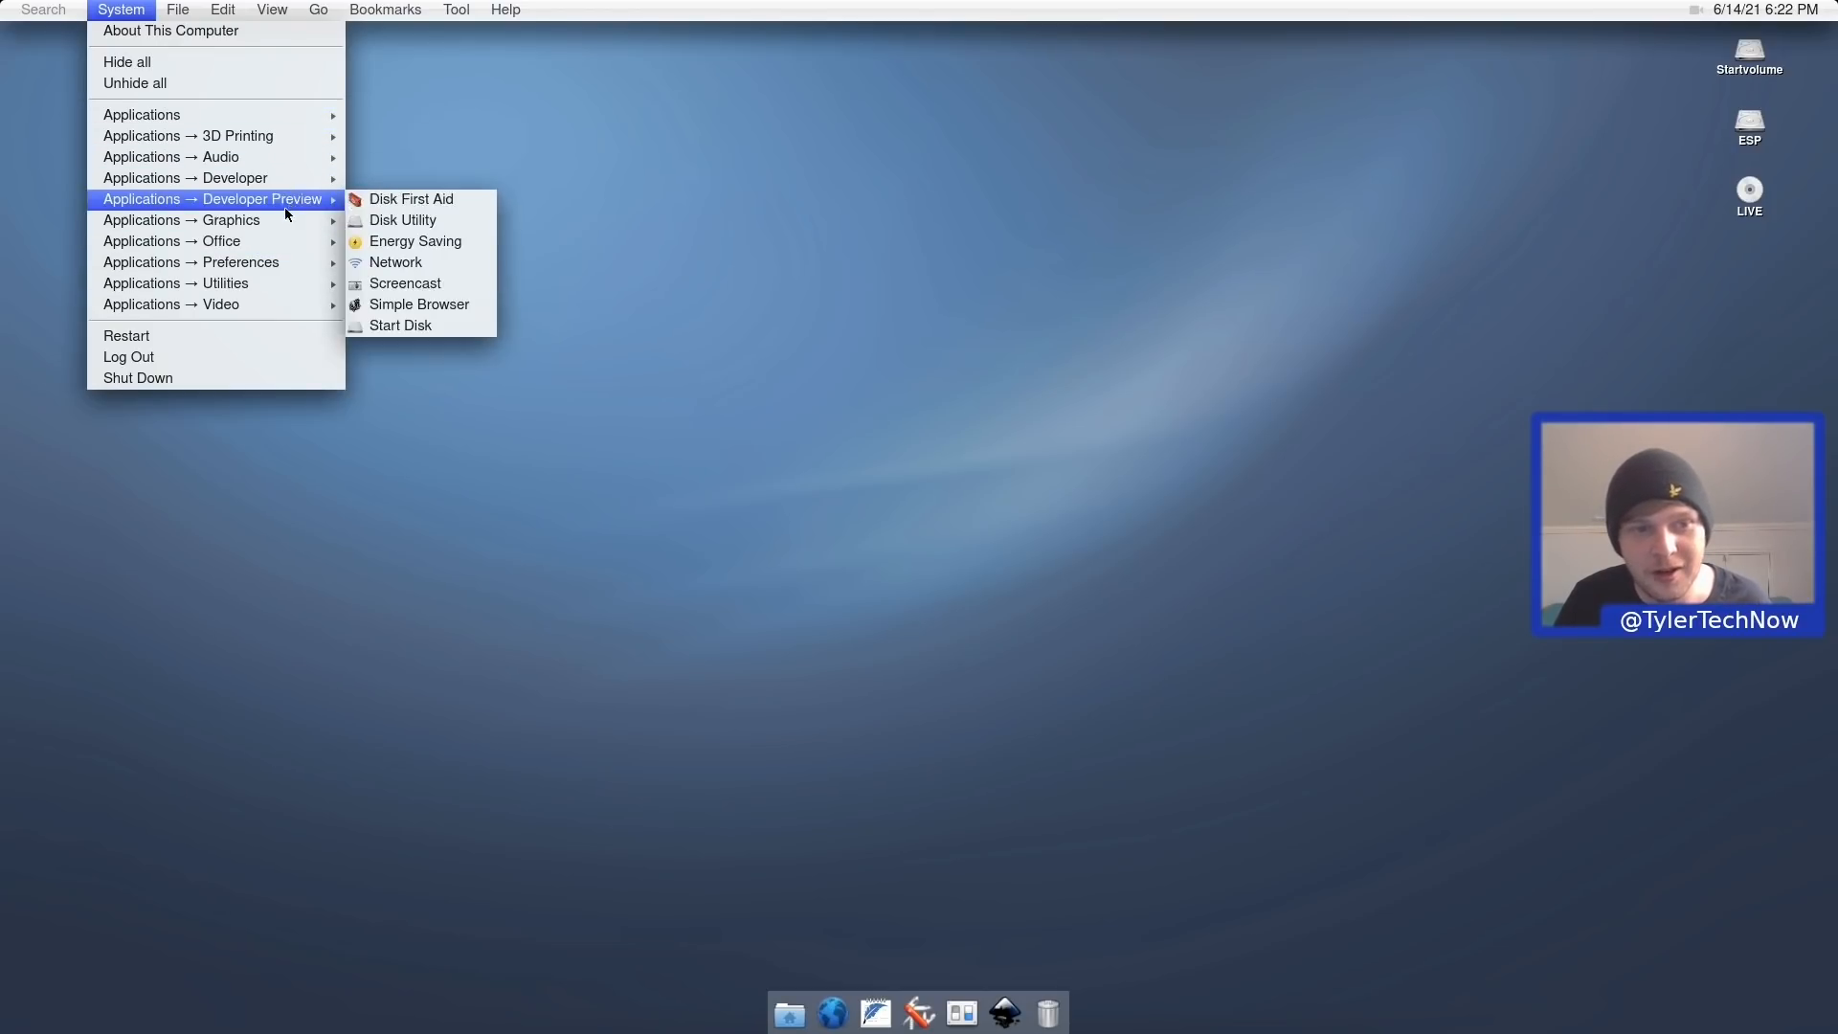
{"action": "left_click", "coordinate": [409, 247]}
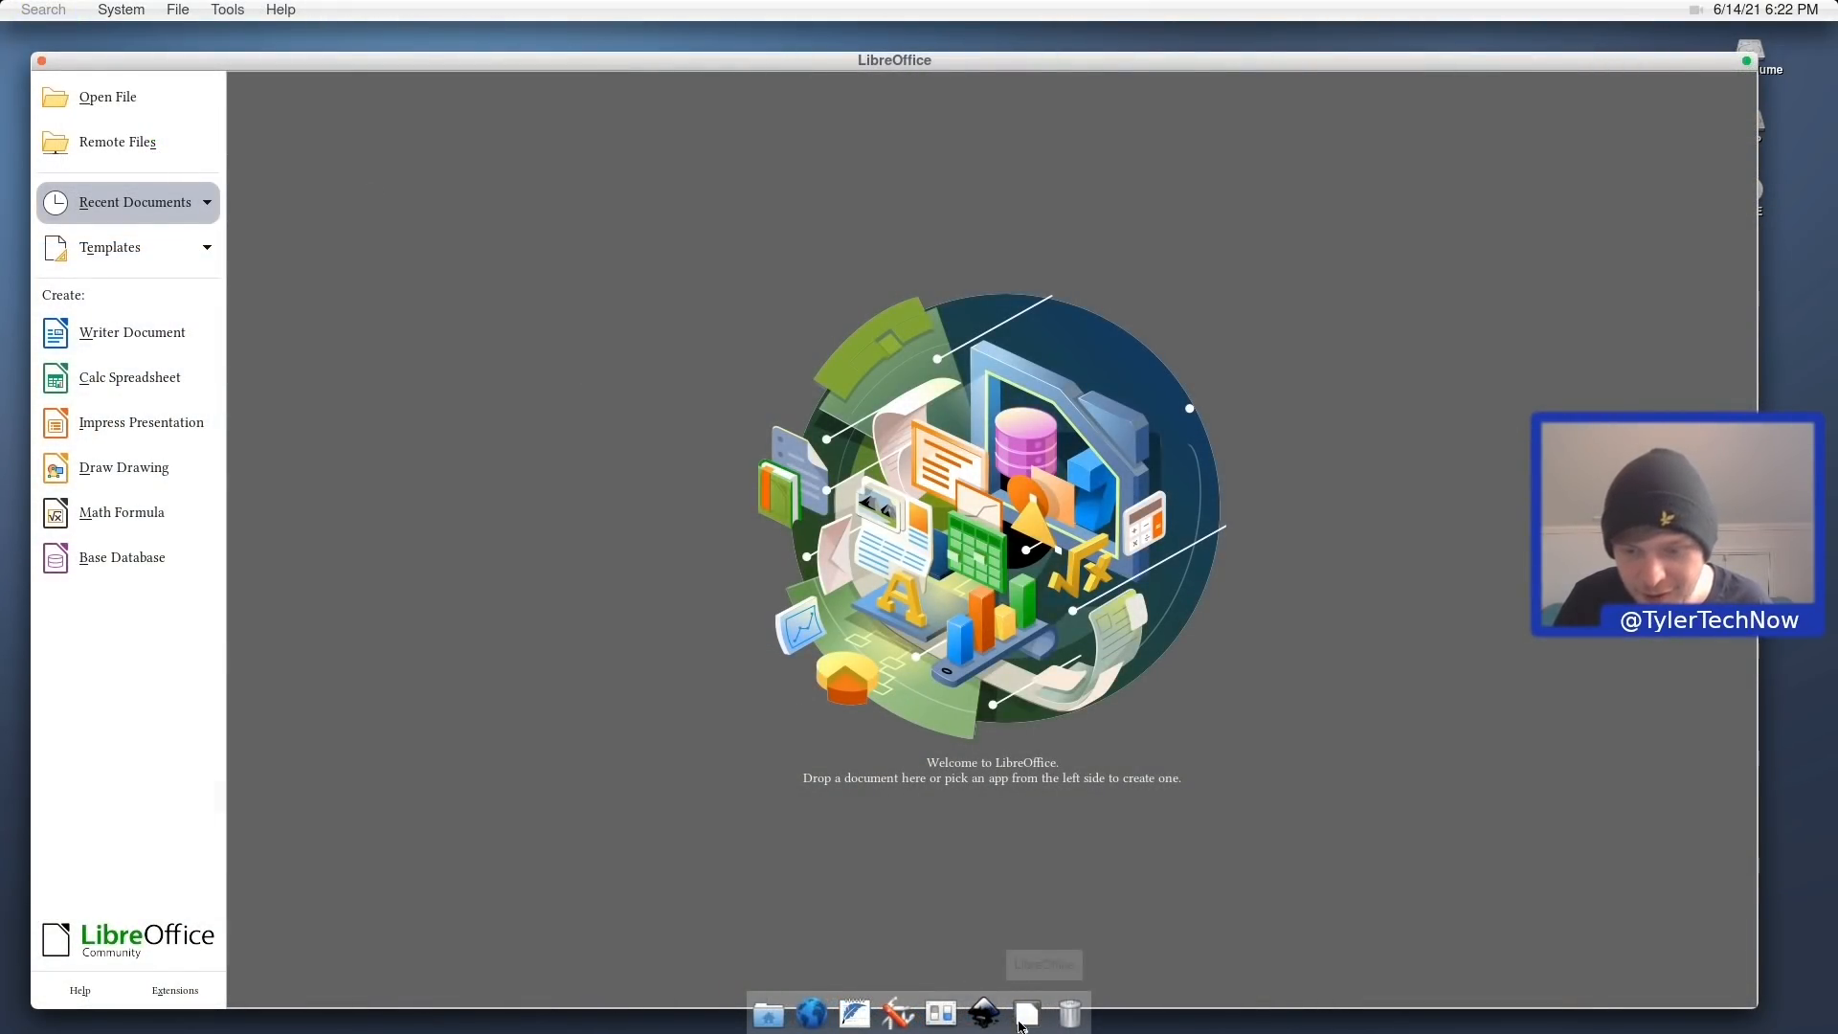
{"action": "right_click", "coordinate": [1043, 1005]}
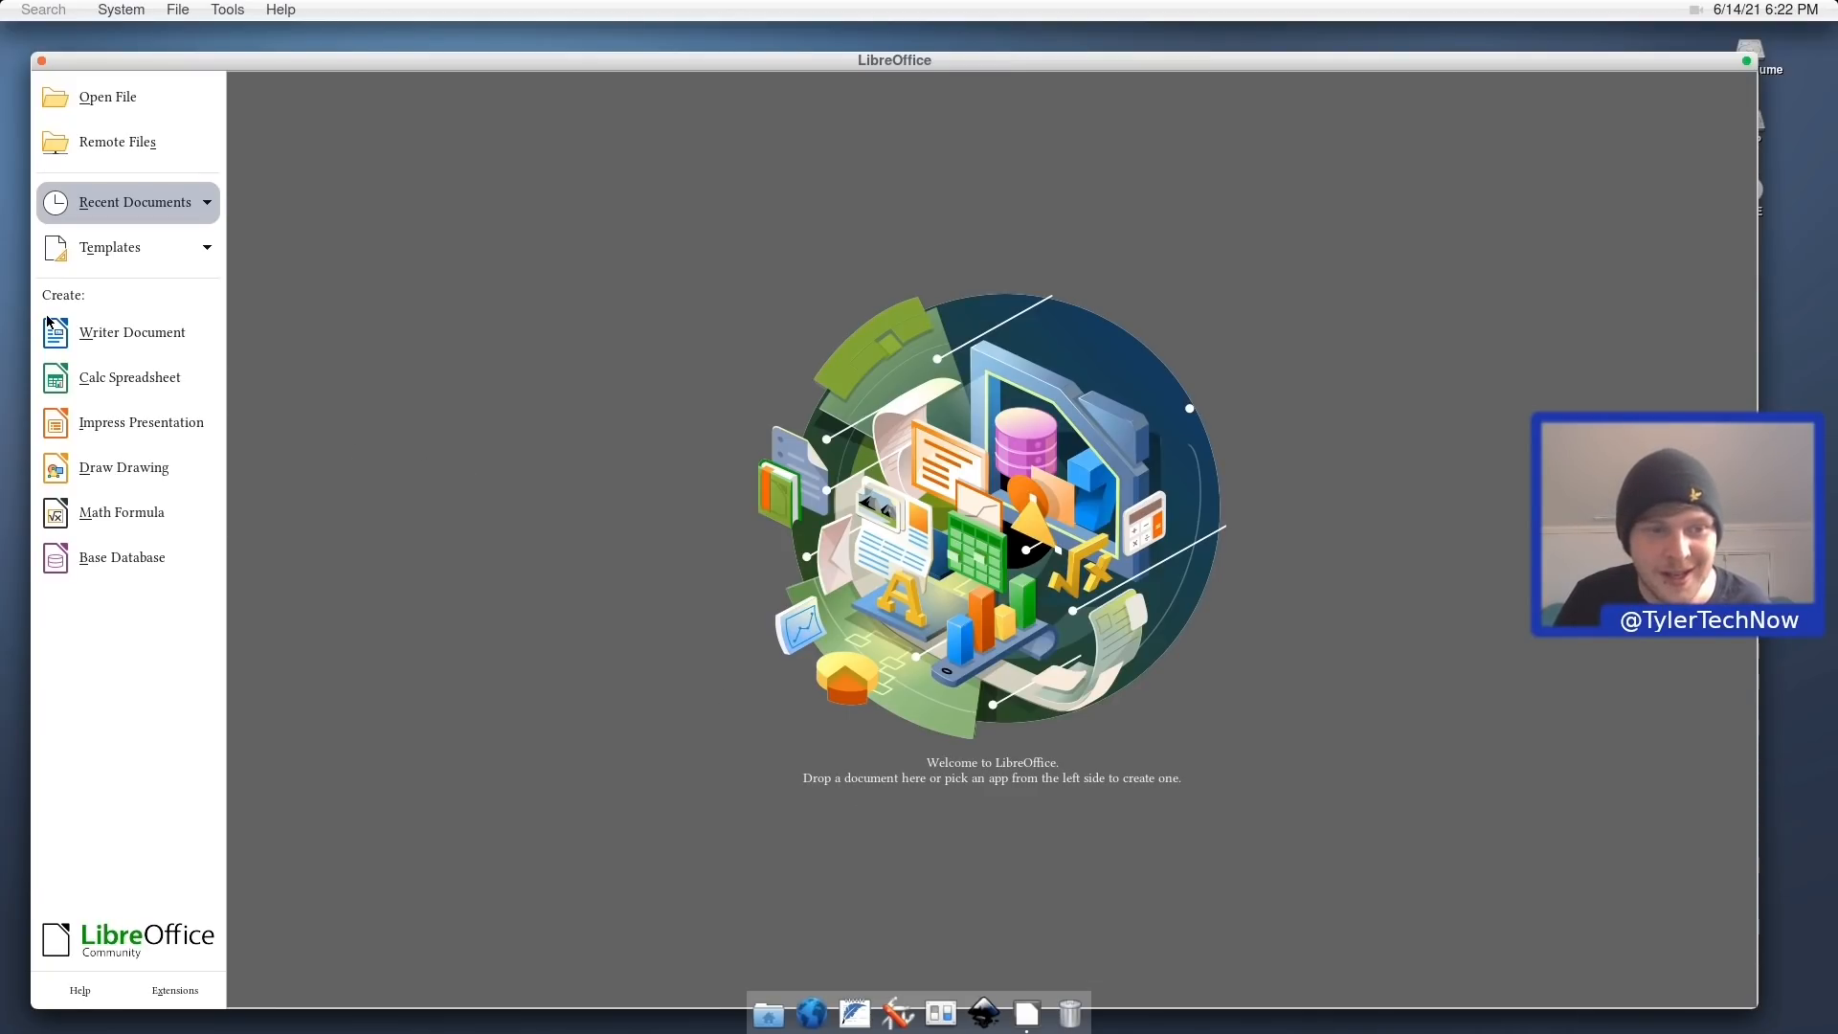
{"action": "left_click", "coordinate": [76, 335]}
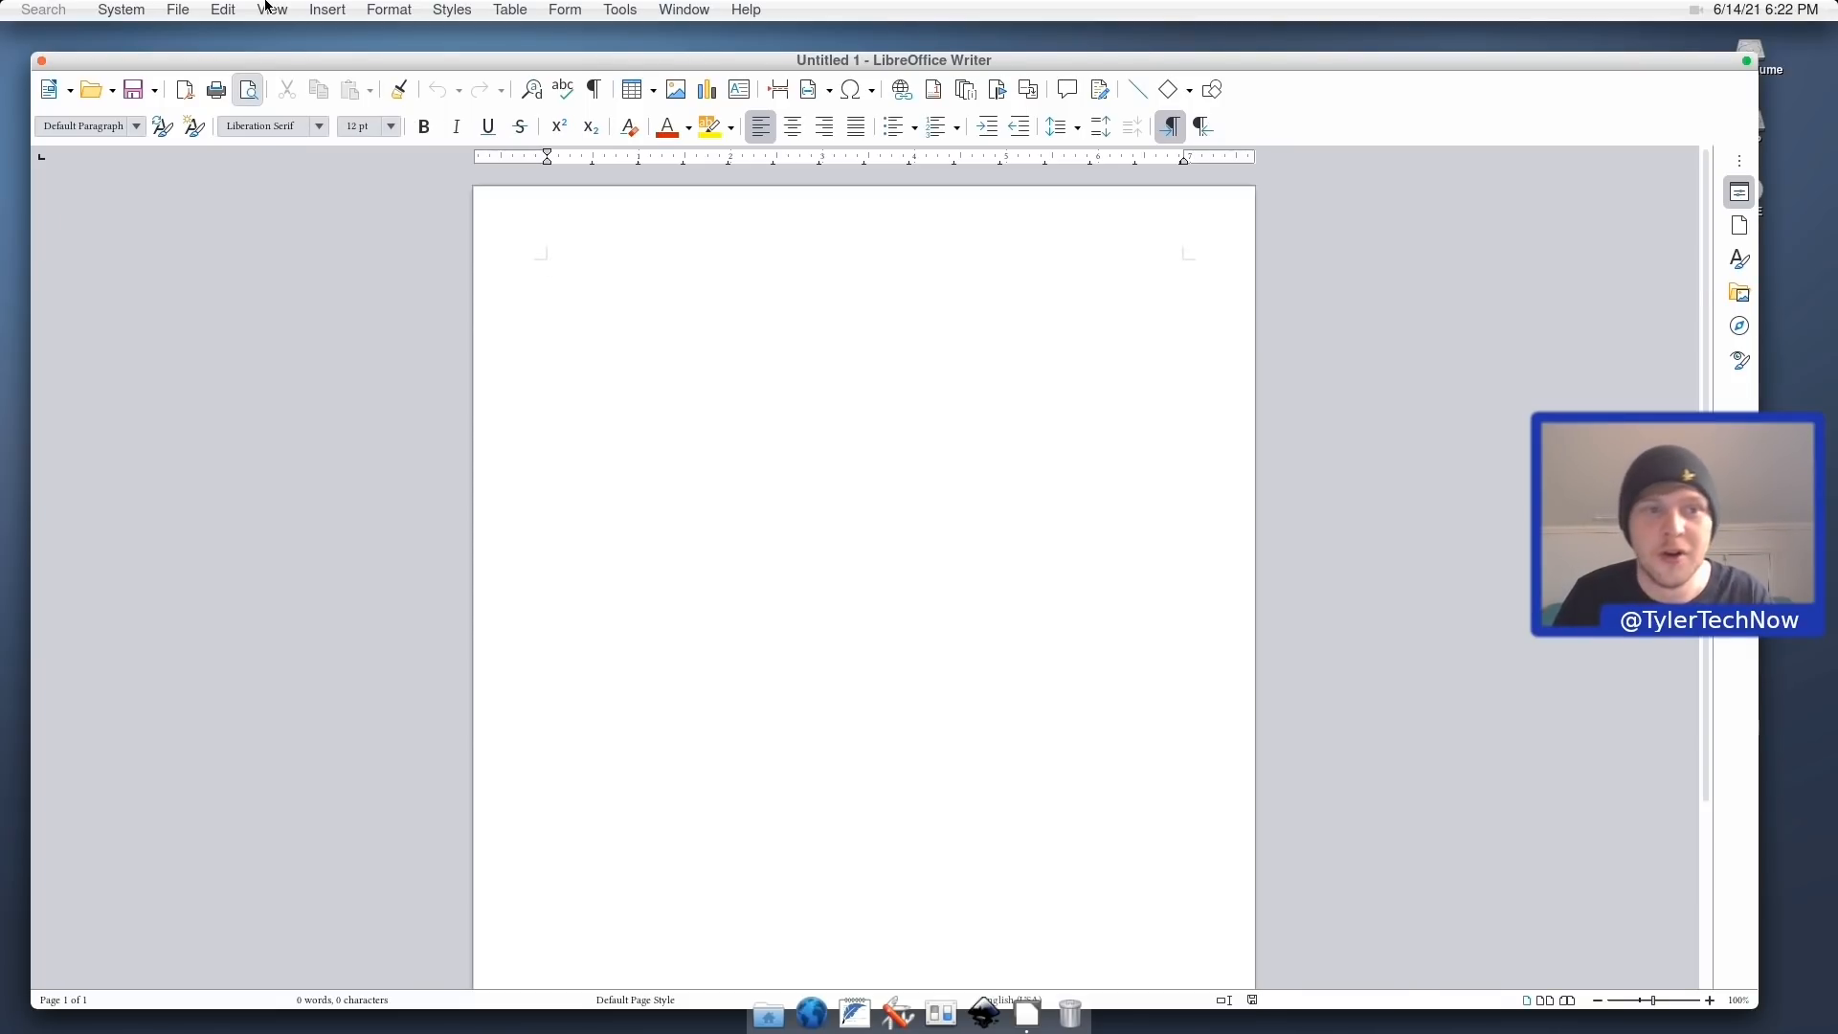
{"action": "left_click", "coordinate": [40, 61]}
{"action": "left_click", "coordinate": [118, 10]}
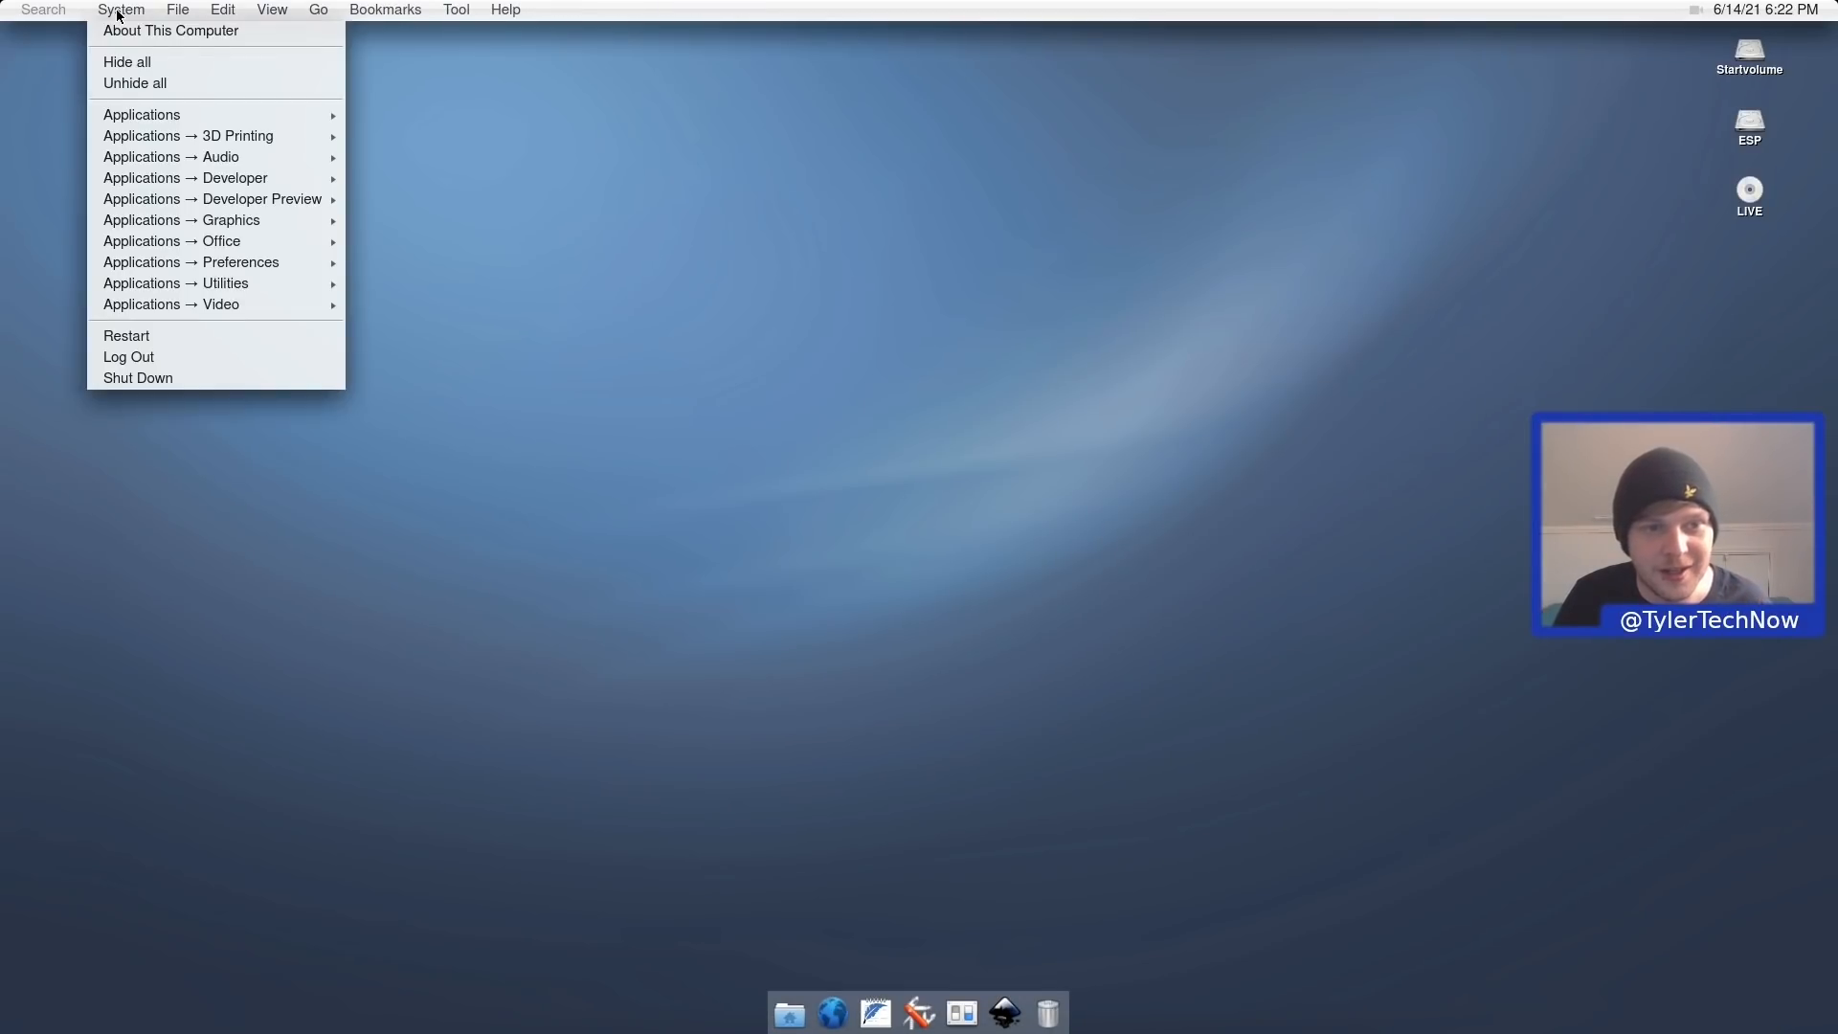
{"action": "mouse_move", "coordinate": [262, 257]}
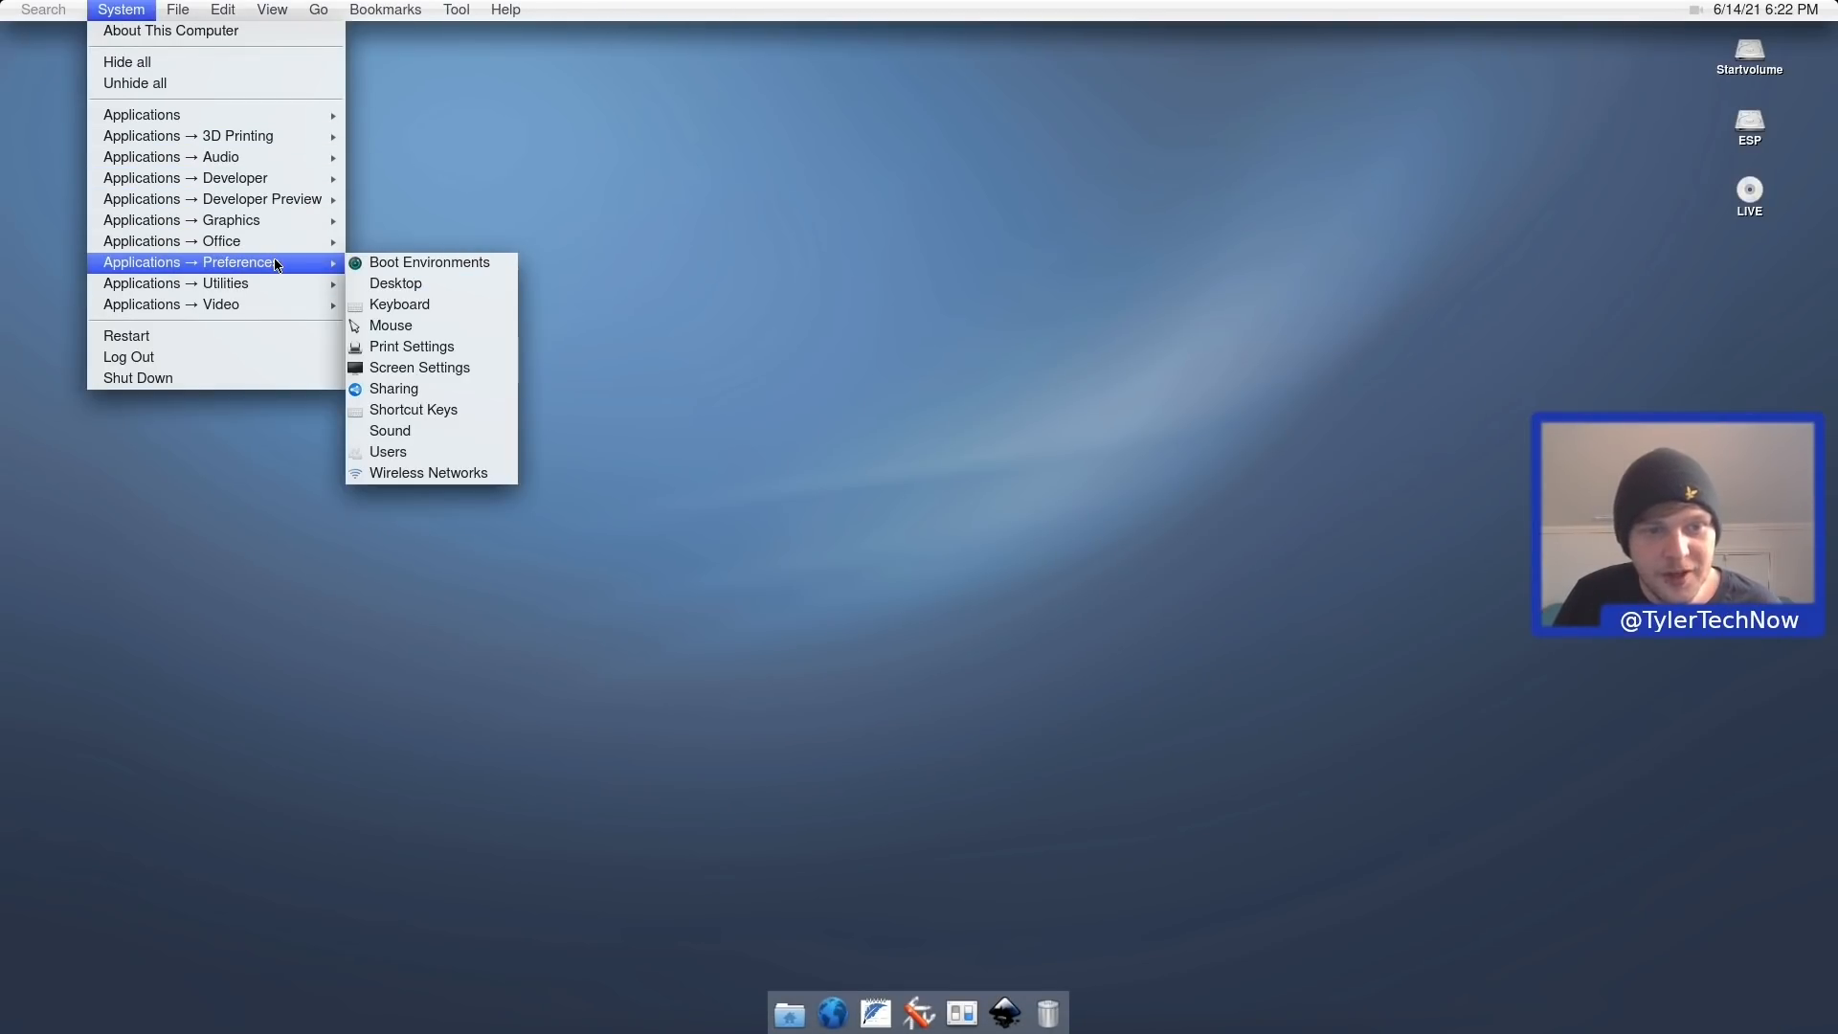
{"action": "left_click", "coordinate": [427, 265]}
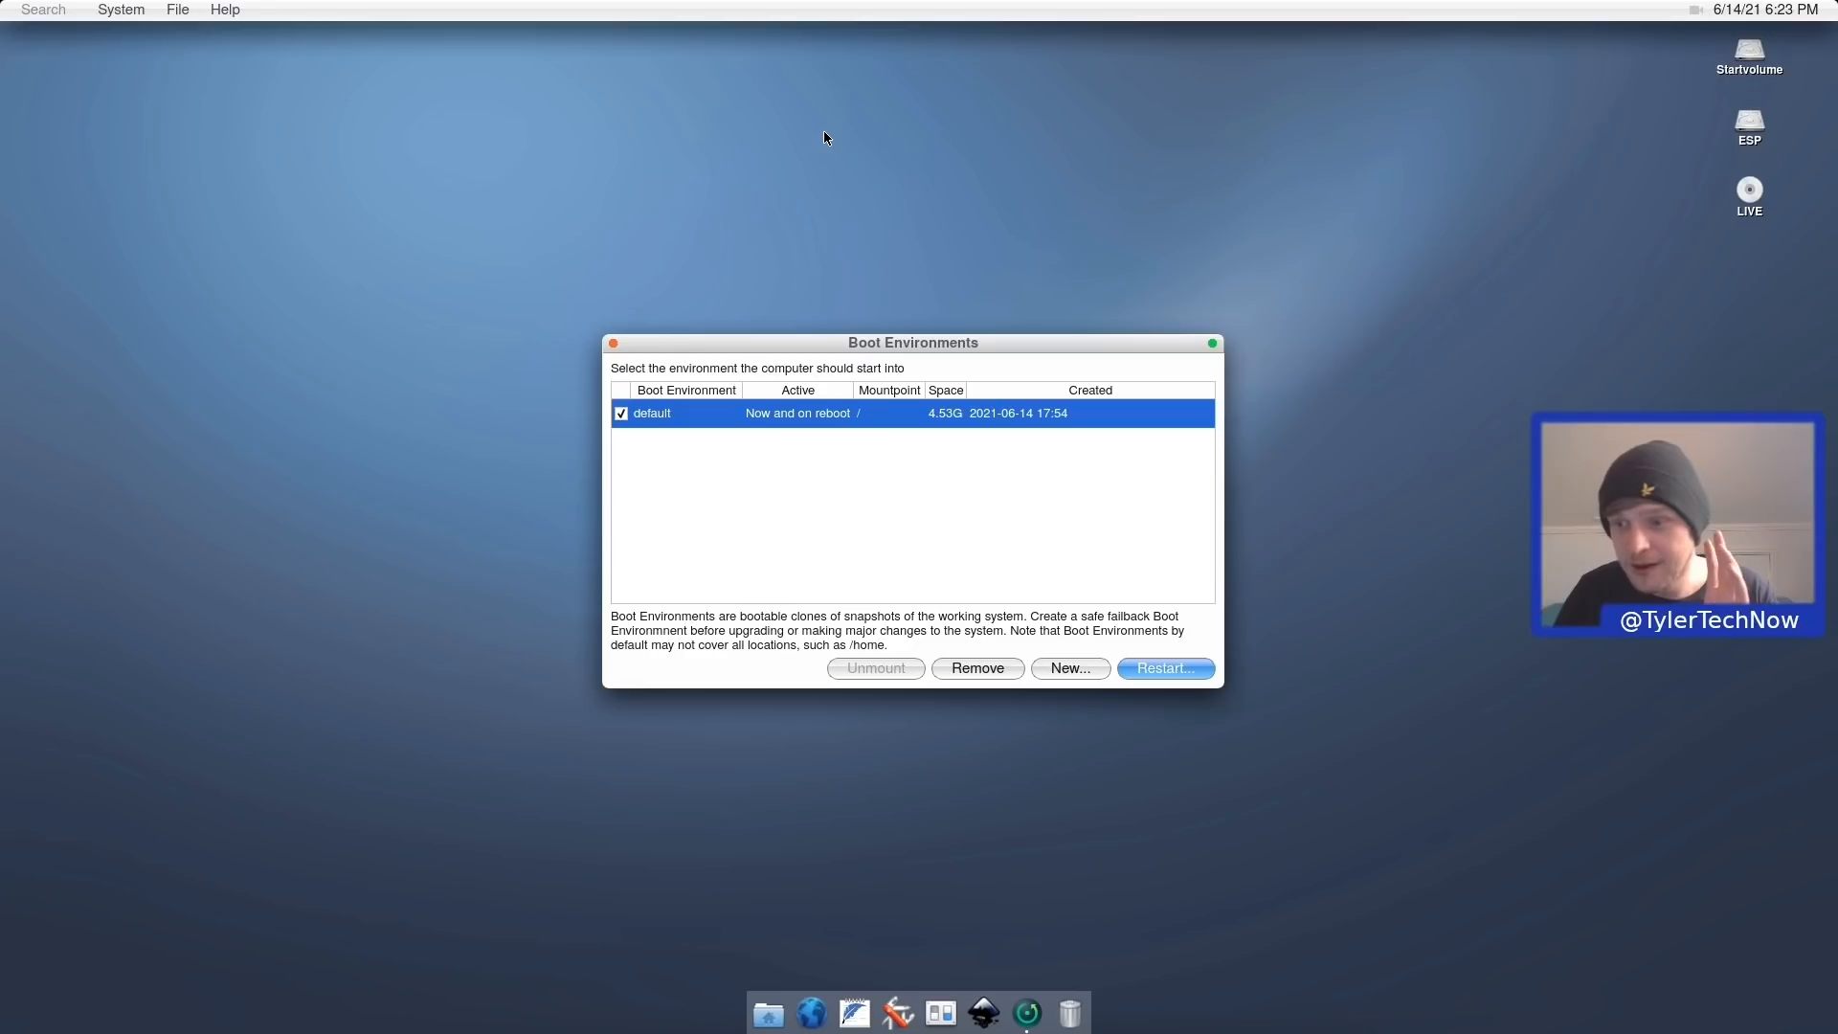
{"action": "left_click", "coordinate": [612, 343]}
Open the Desktop preferences, dismiss the desktop context menu, and close them again.
{"action": "left_click", "coordinate": [136, 9]}
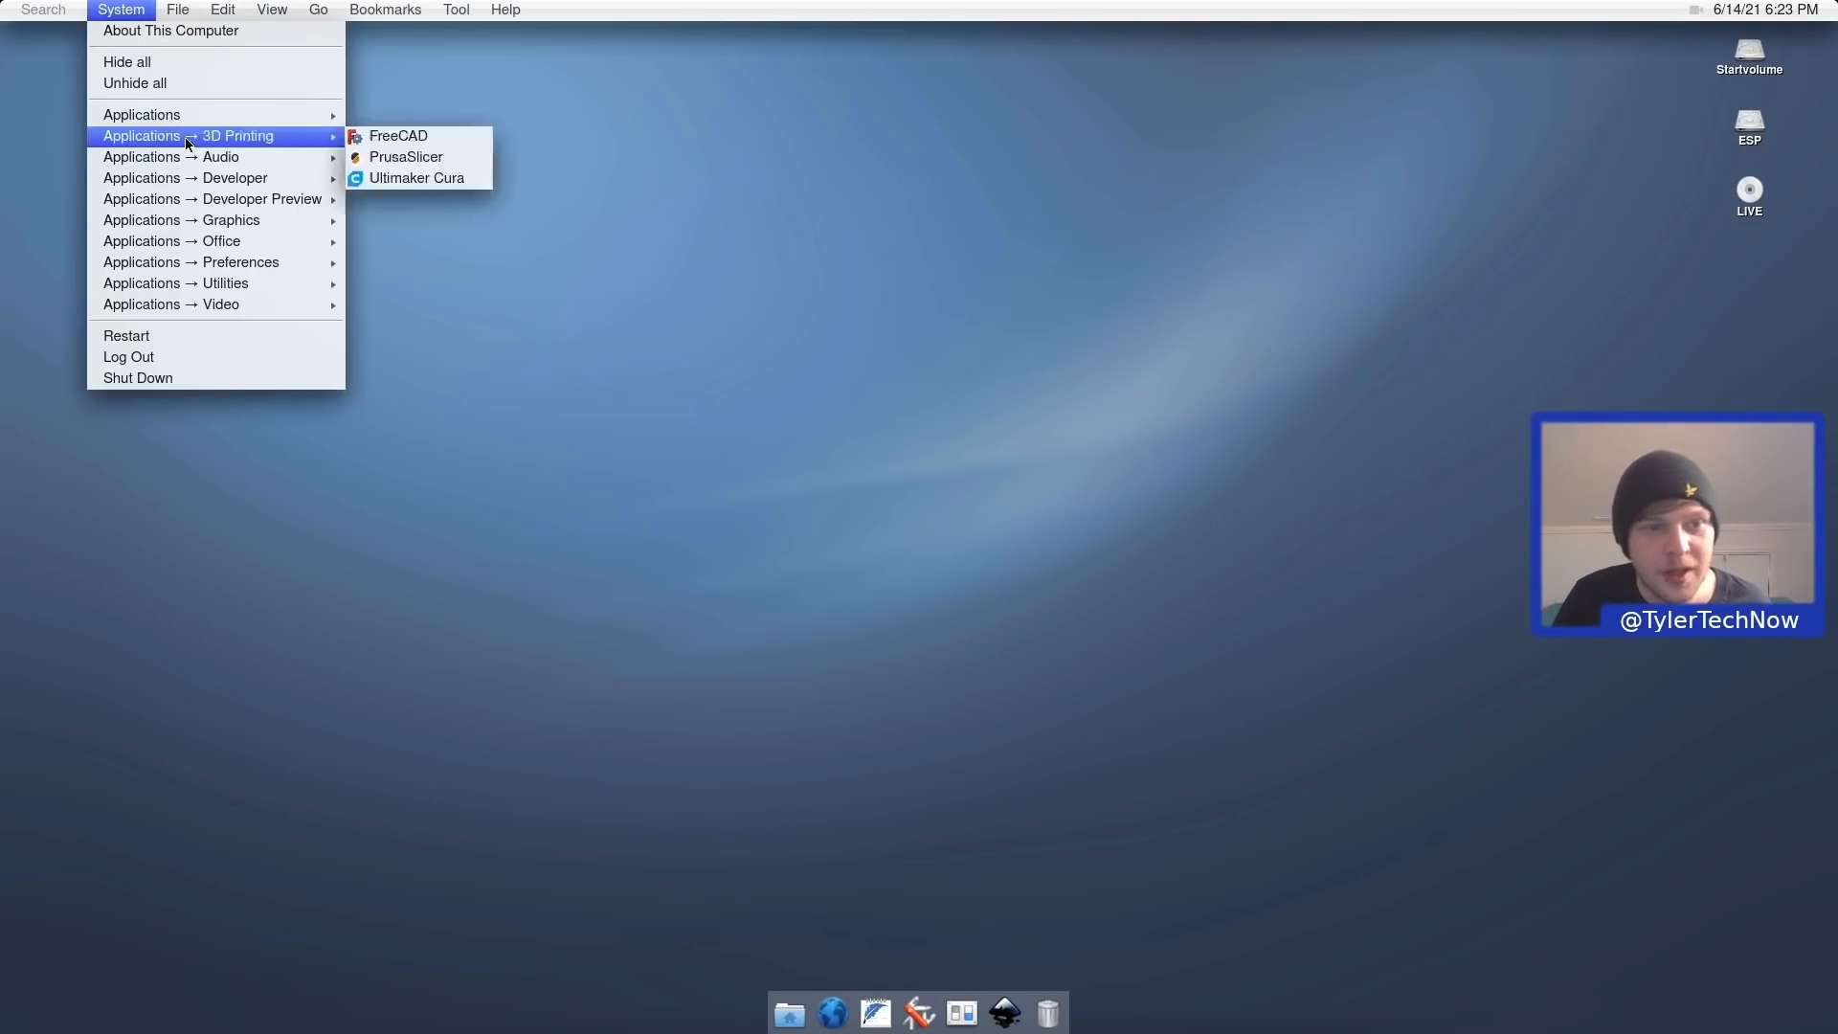
{"action": "mouse_move", "coordinate": [250, 264]}
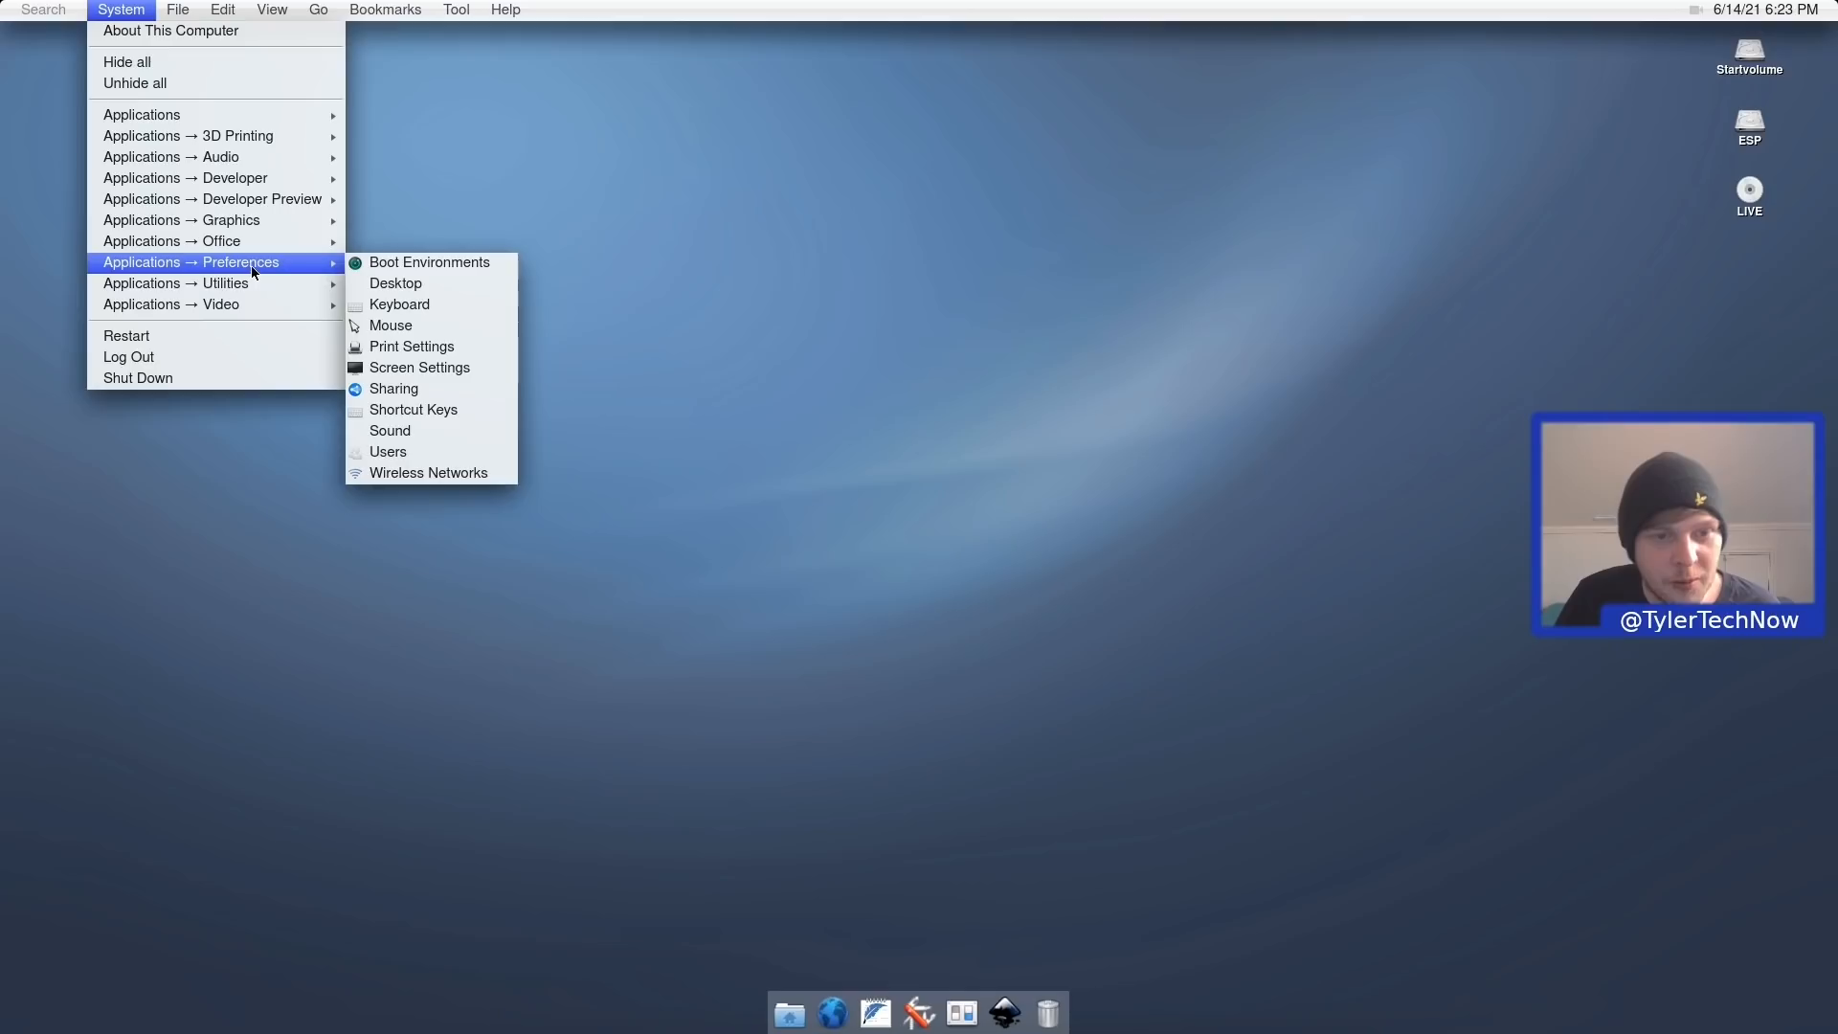
{"action": "left_click", "coordinate": [395, 283]}
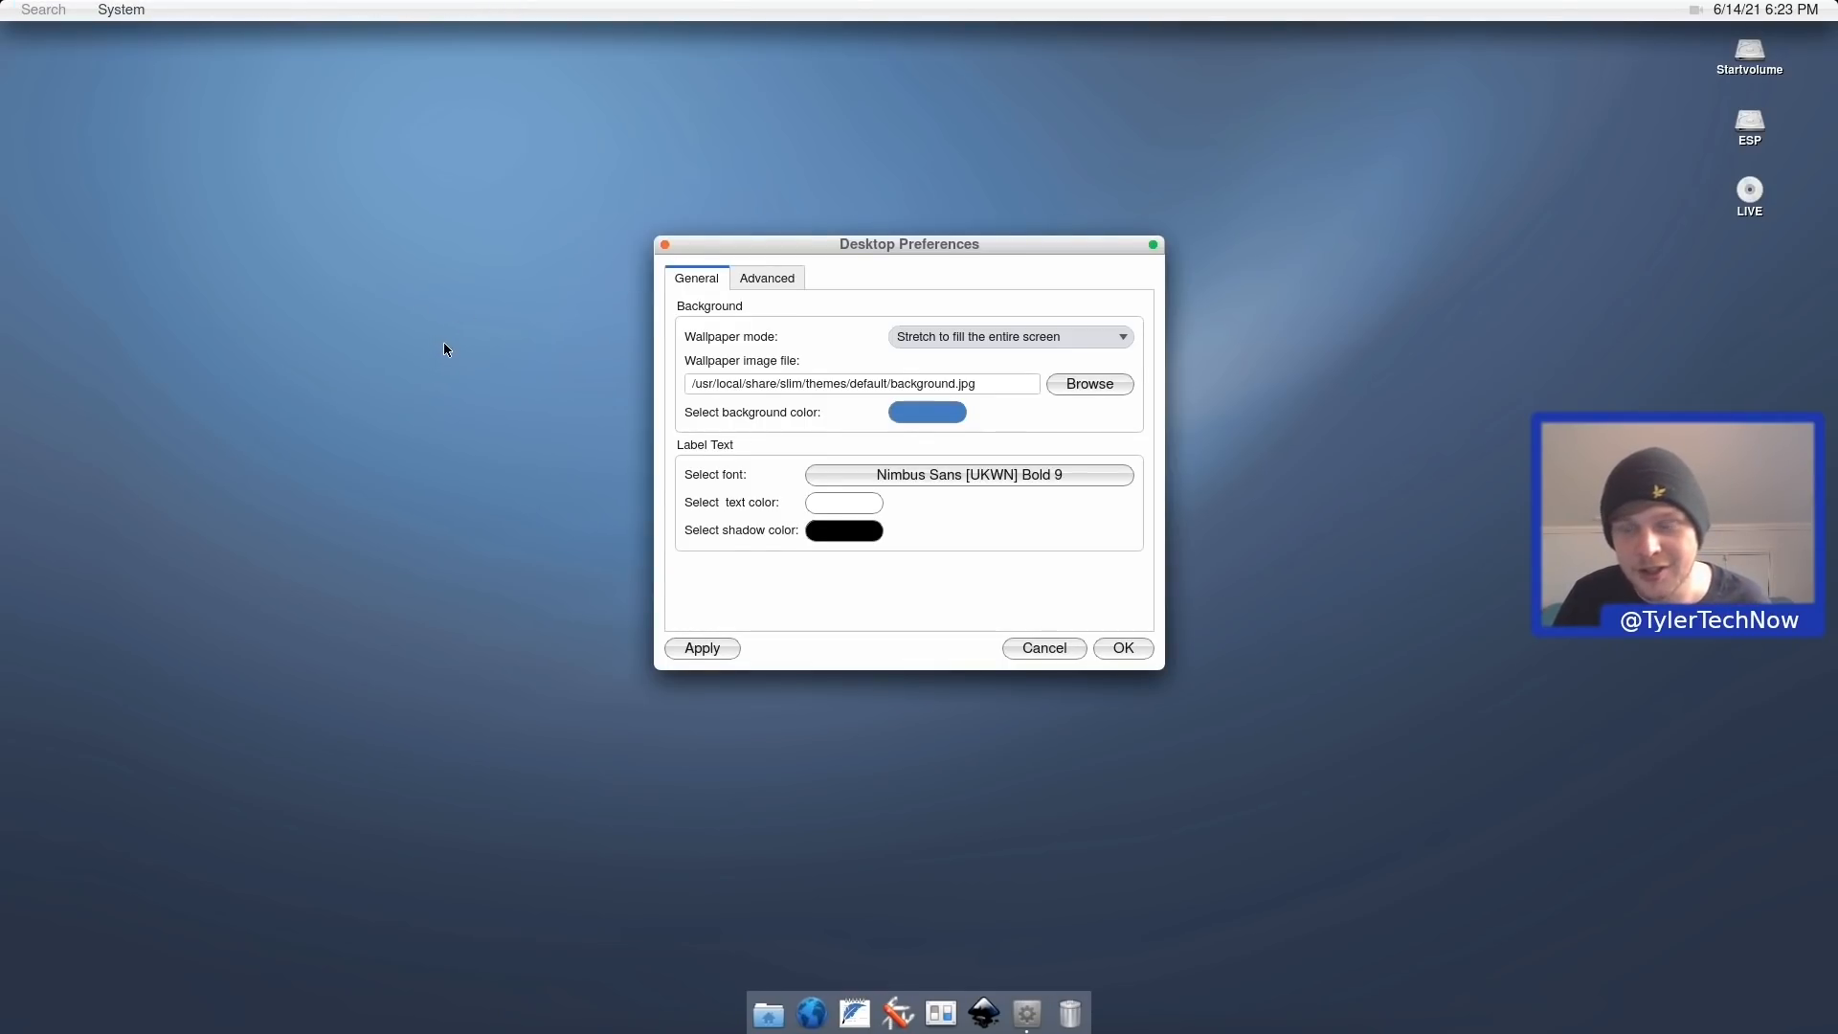
{"action": "right_click", "coordinate": [418, 341]}
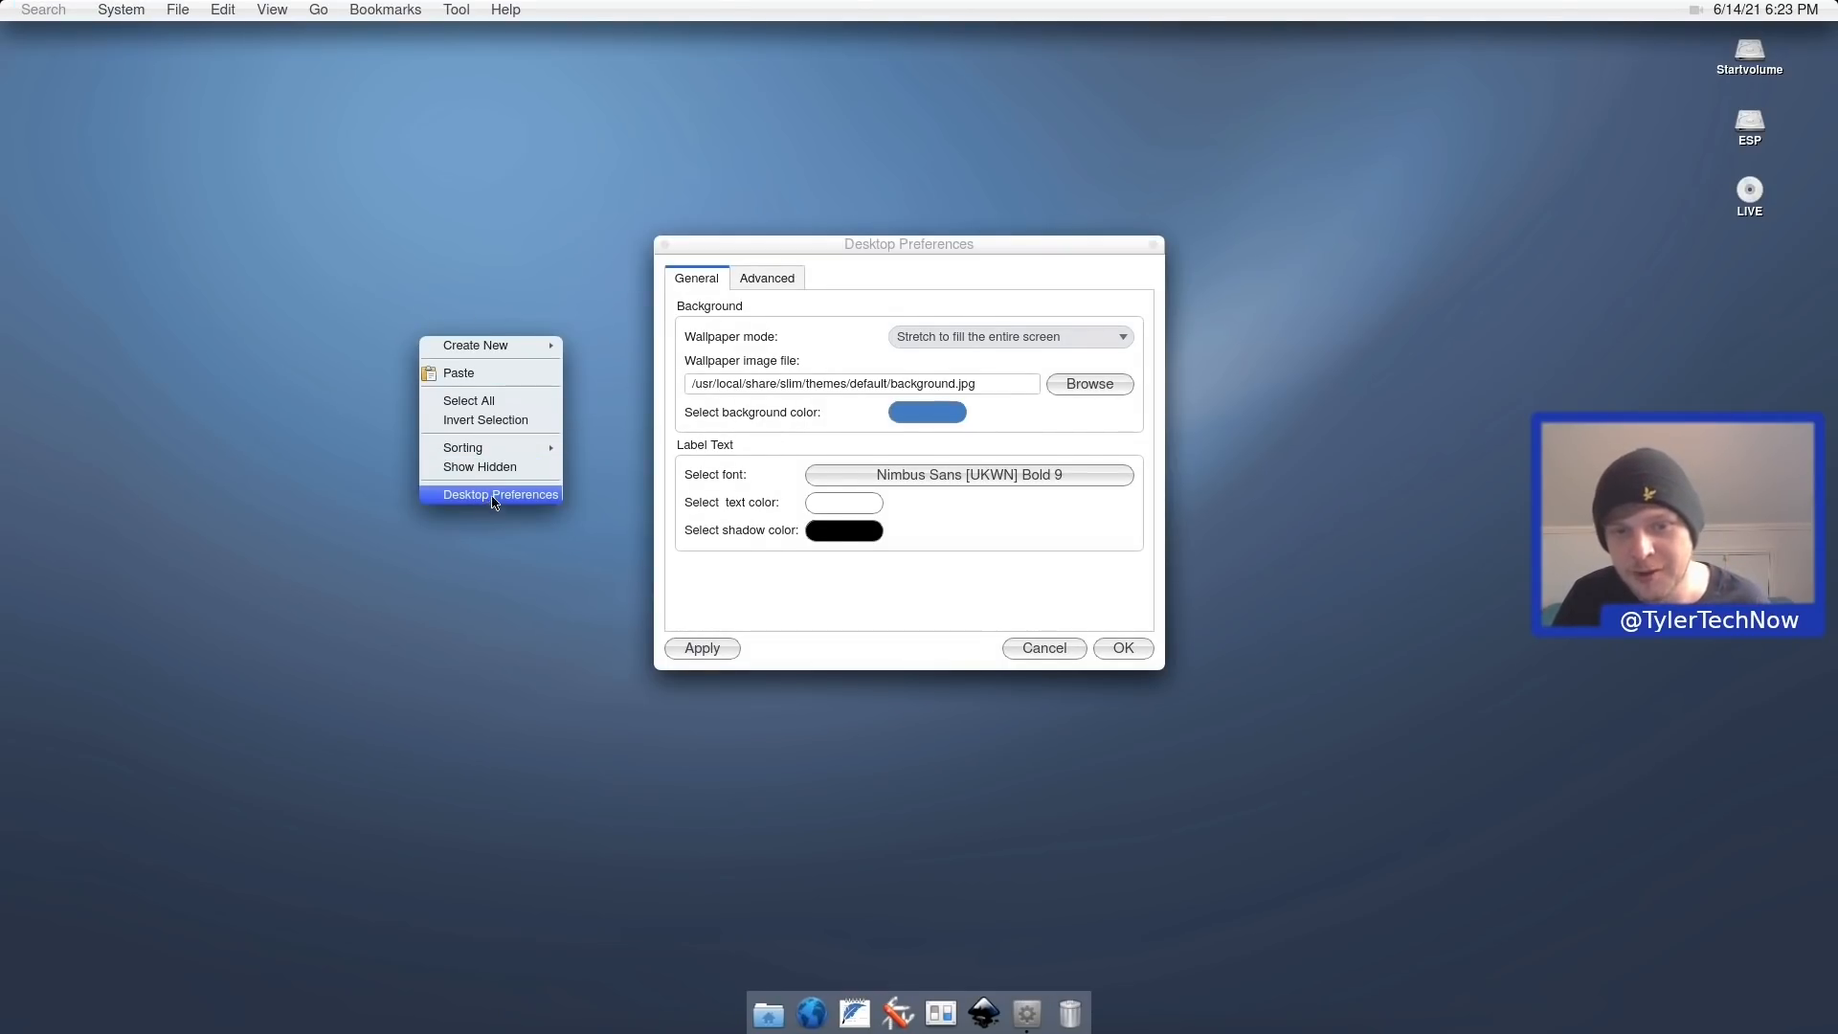
{"action": "left_click", "coordinate": [867, 285]}
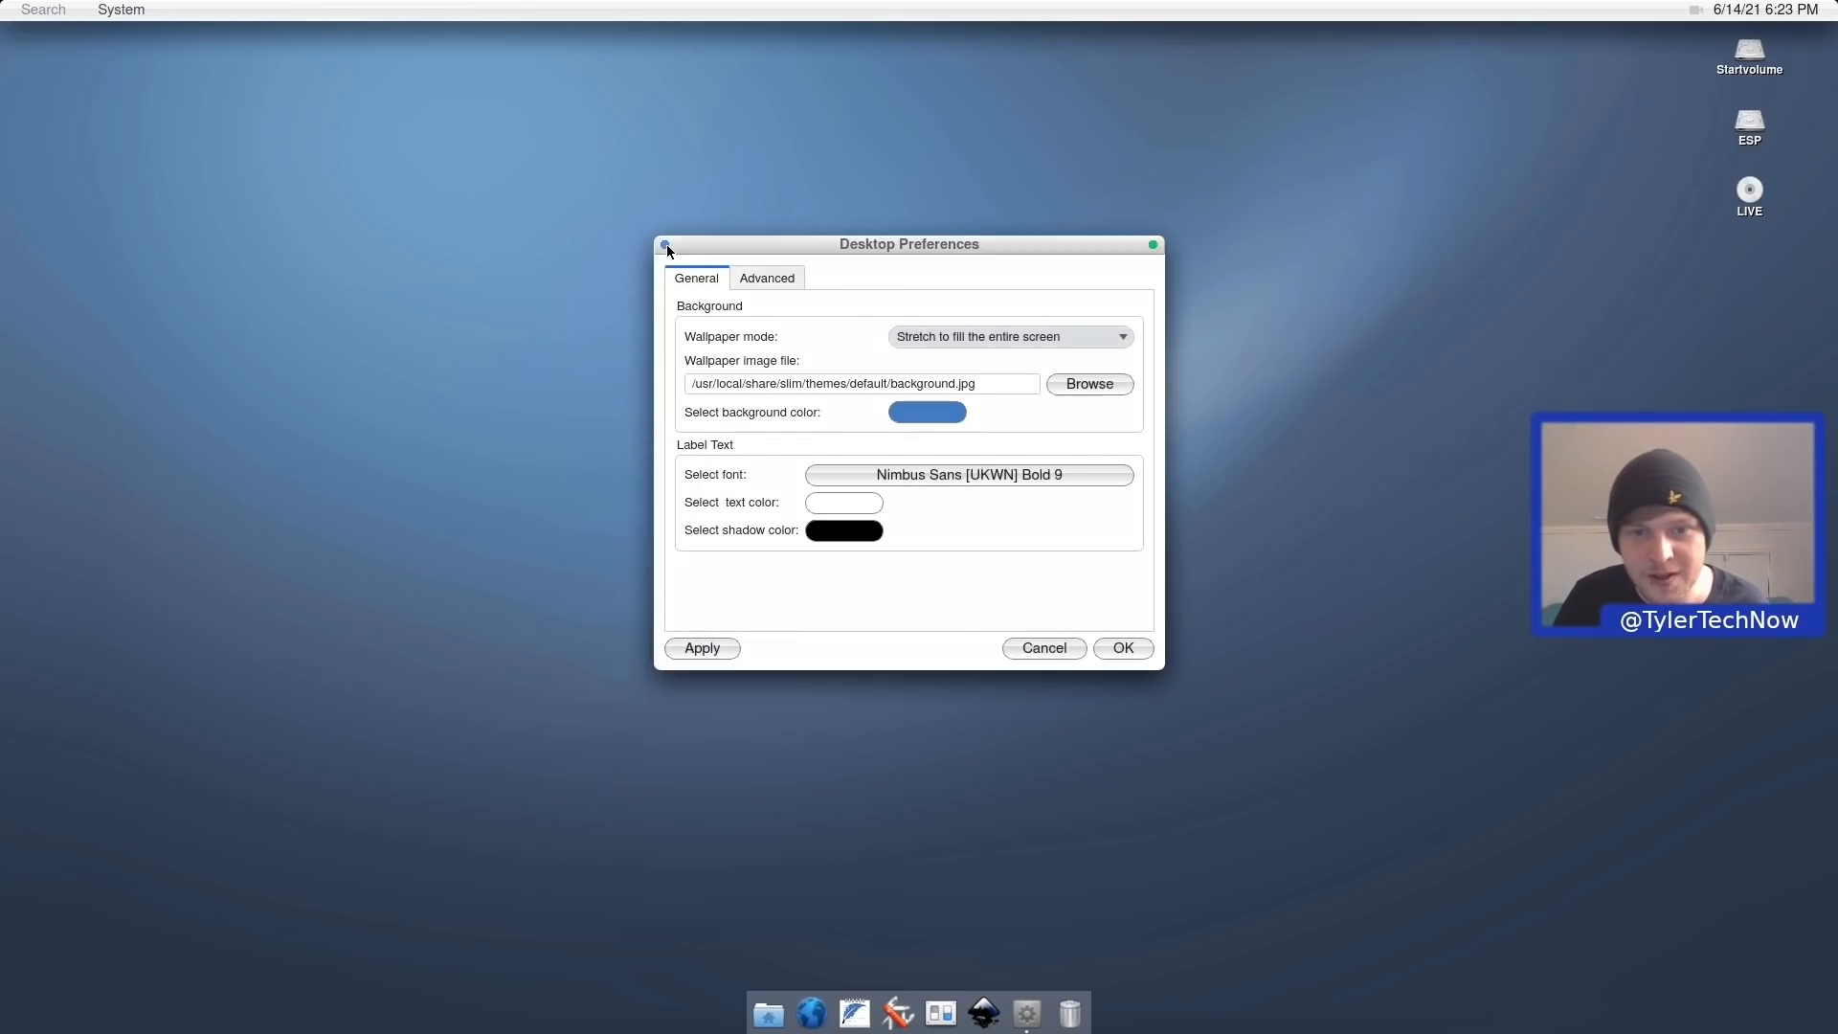
{"action": "left_click", "coordinate": [665, 244]}
Switch the keyboard layout to English (United Kingdom) and close the Keyboard Layout window.
{"action": "left_click", "coordinate": [139, 7]}
{"action": "mouse_move", "coordinate": [273, 262]}
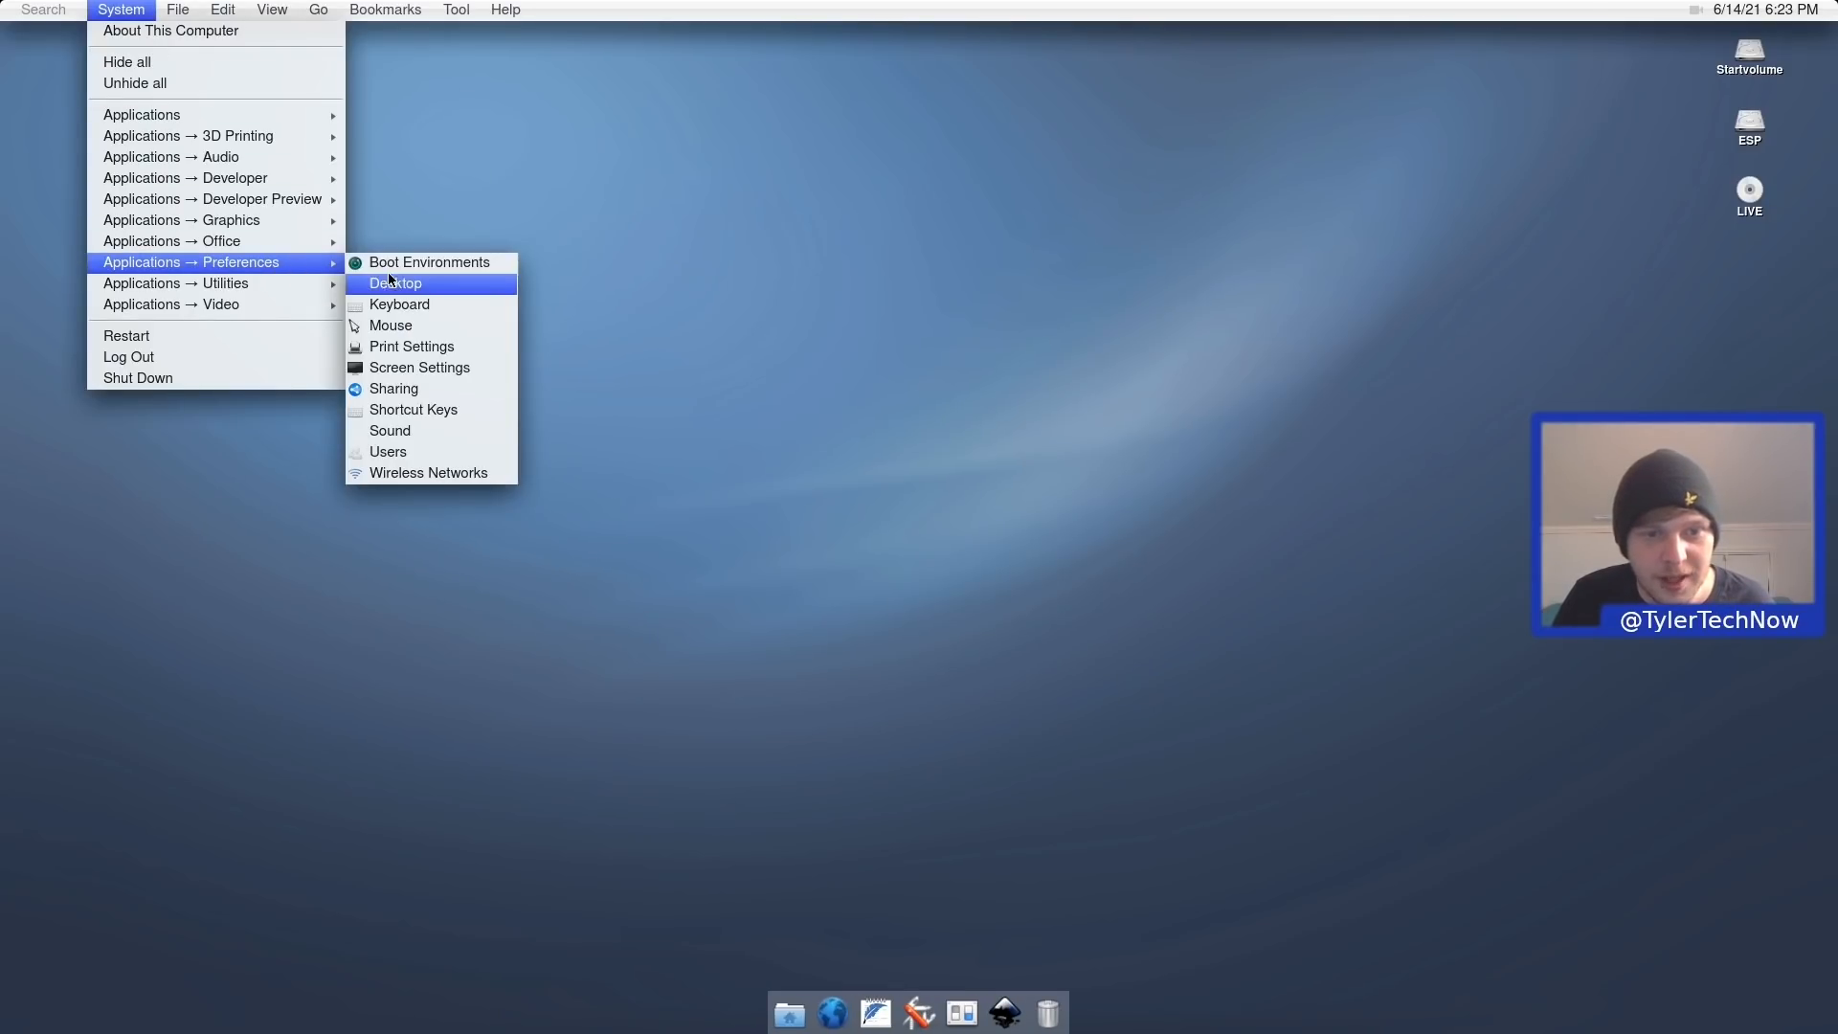
{"action": "left_click", "coordinate": [433, 306]}
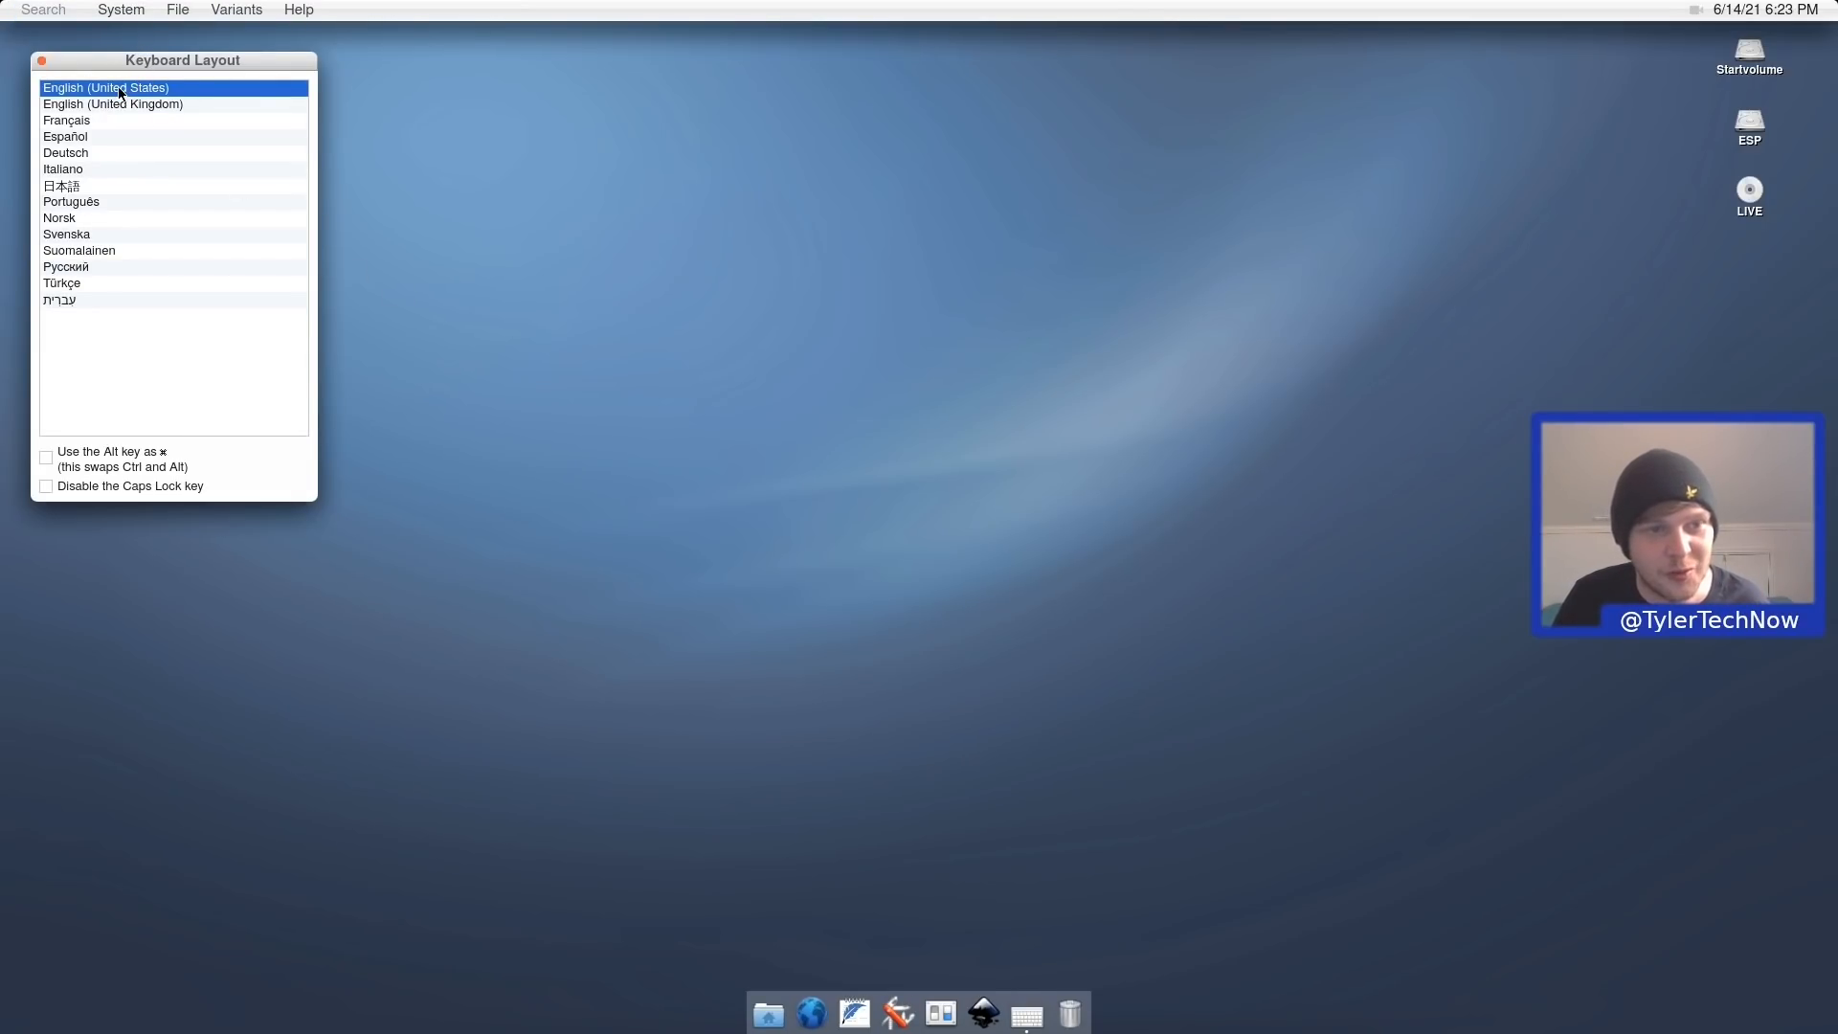
{"action": "left_click", "coordinate": [133, 107]}
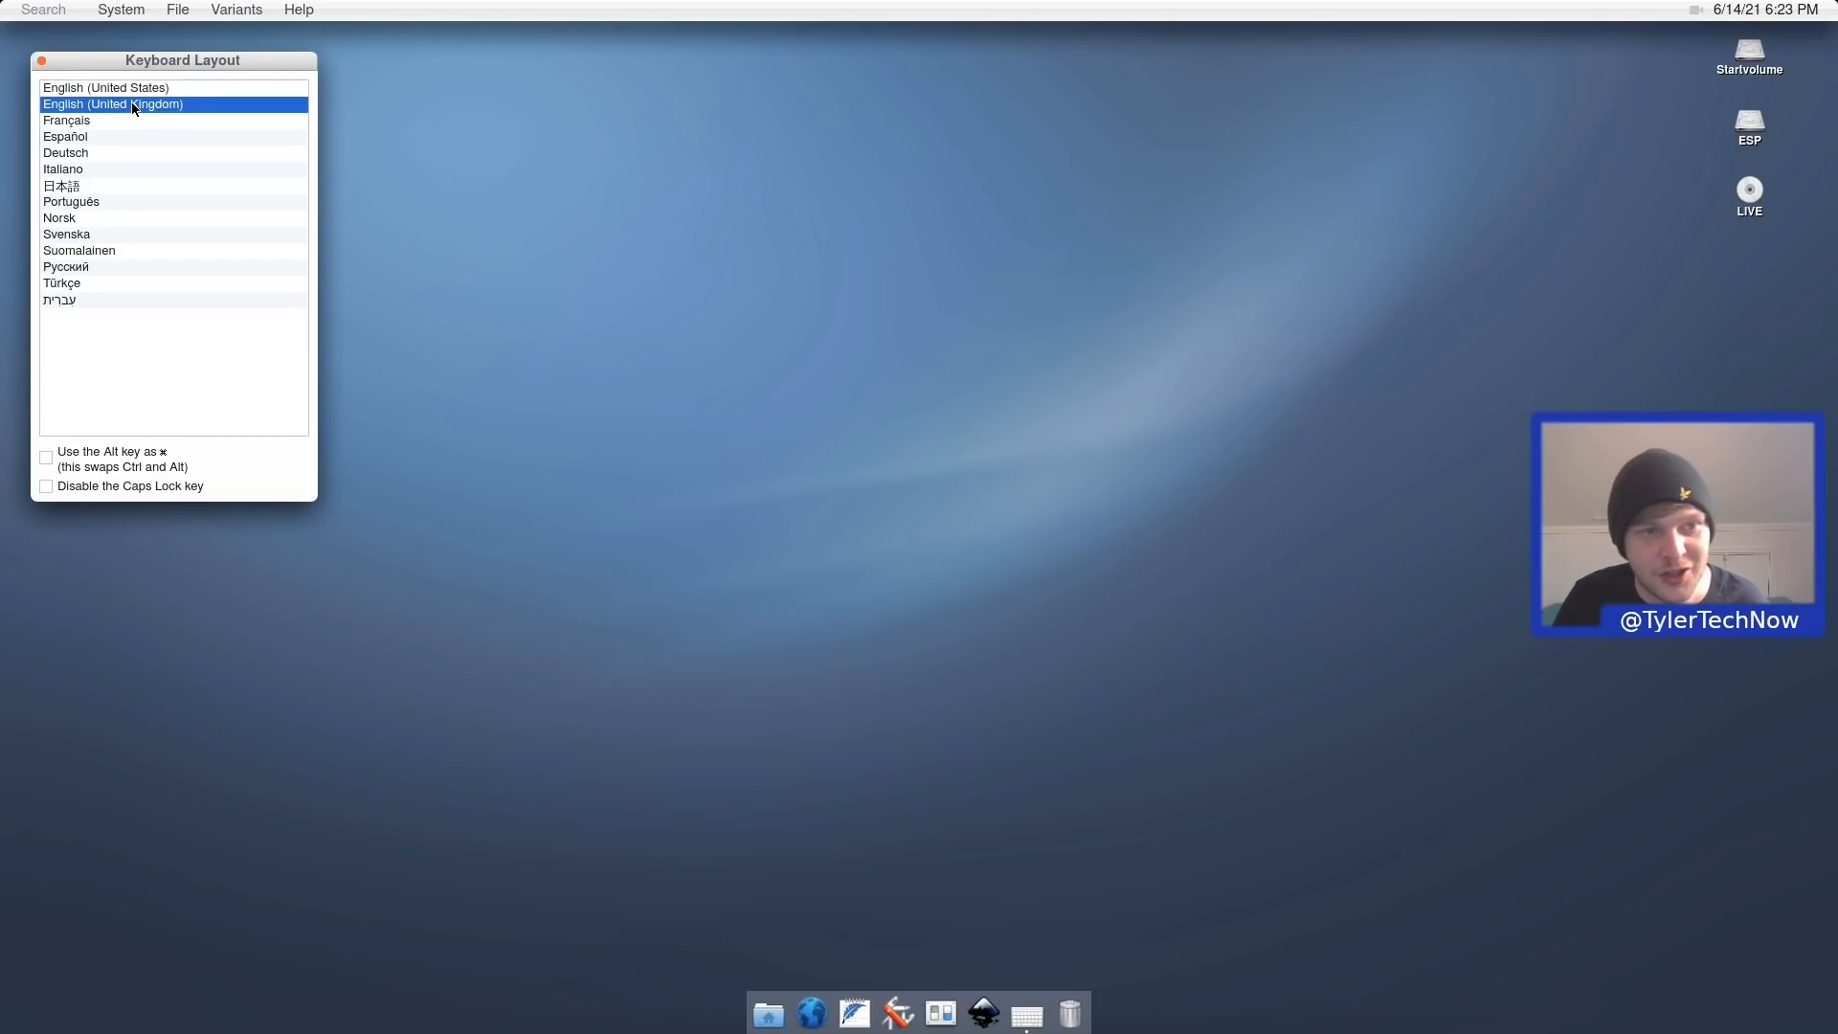
{"action": "left_click", "coordinate": [41, 63]}
{"action": "left_click", "coordinate": [121, 10]}
{"action": "mouse_move", "coordinate": [239, 252]}
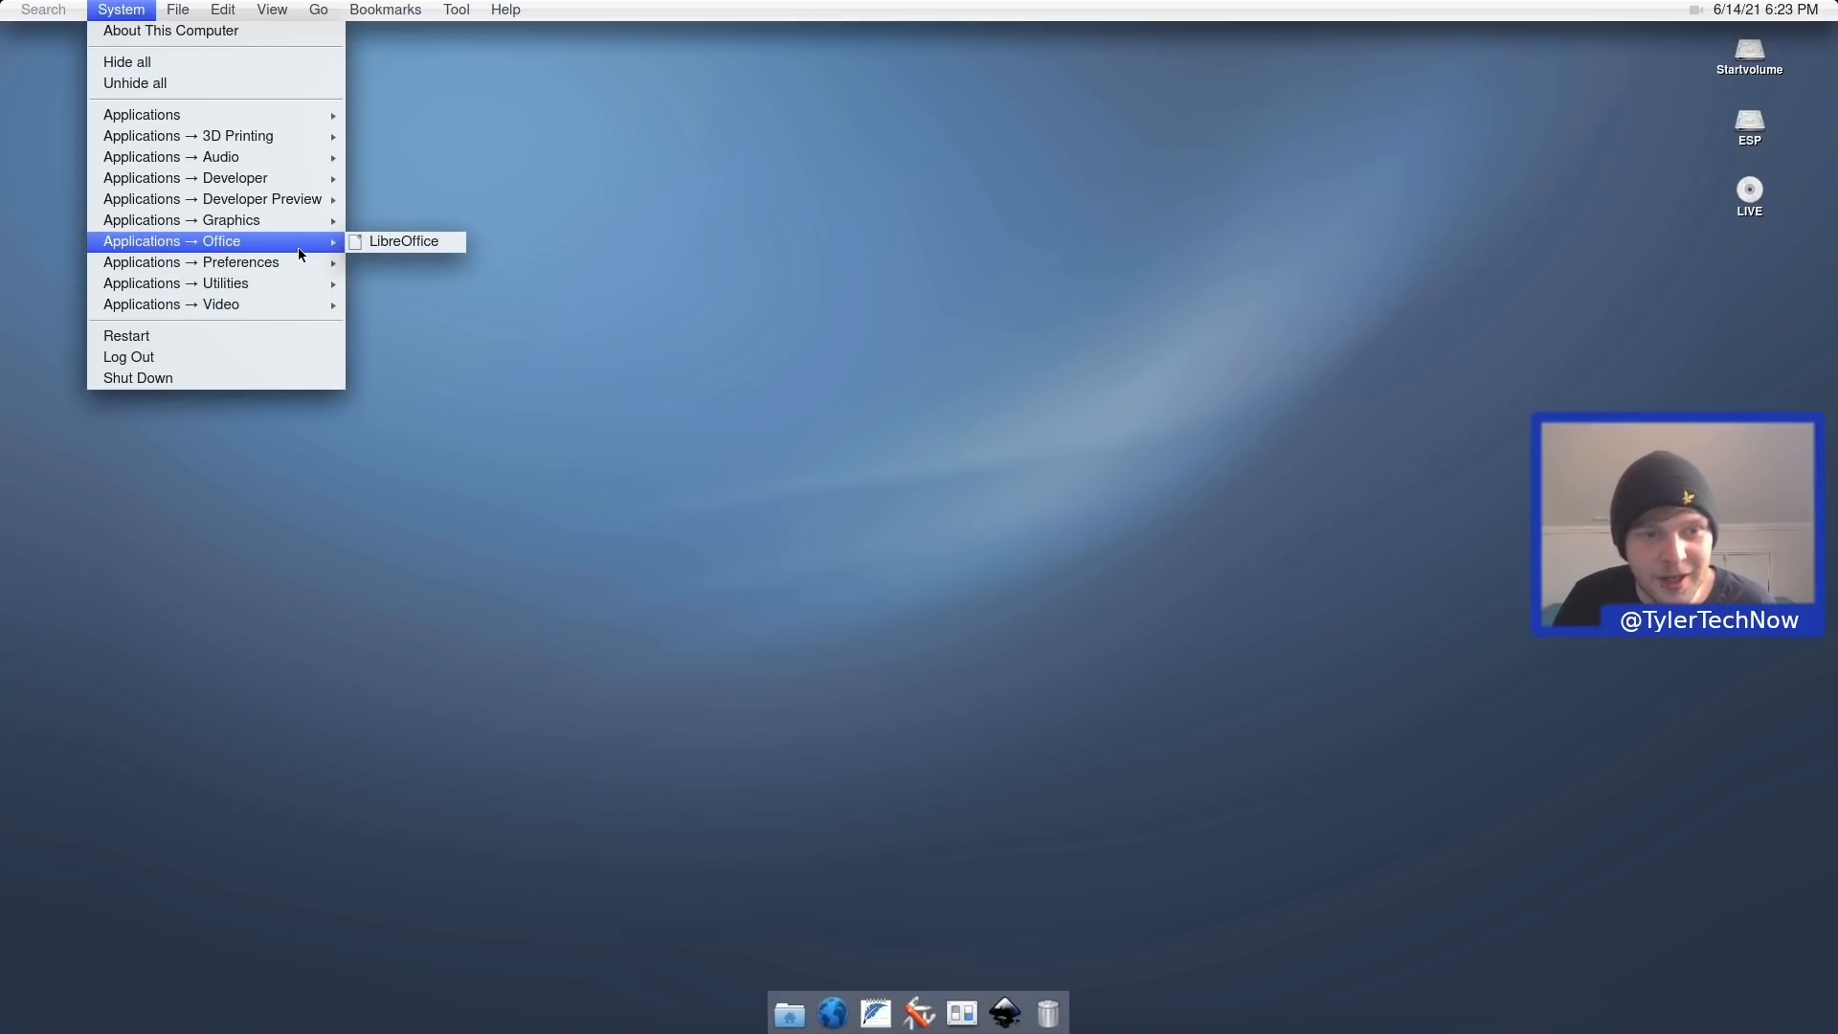
{"action": "mouse_move", "coordinate": [318, 262]}
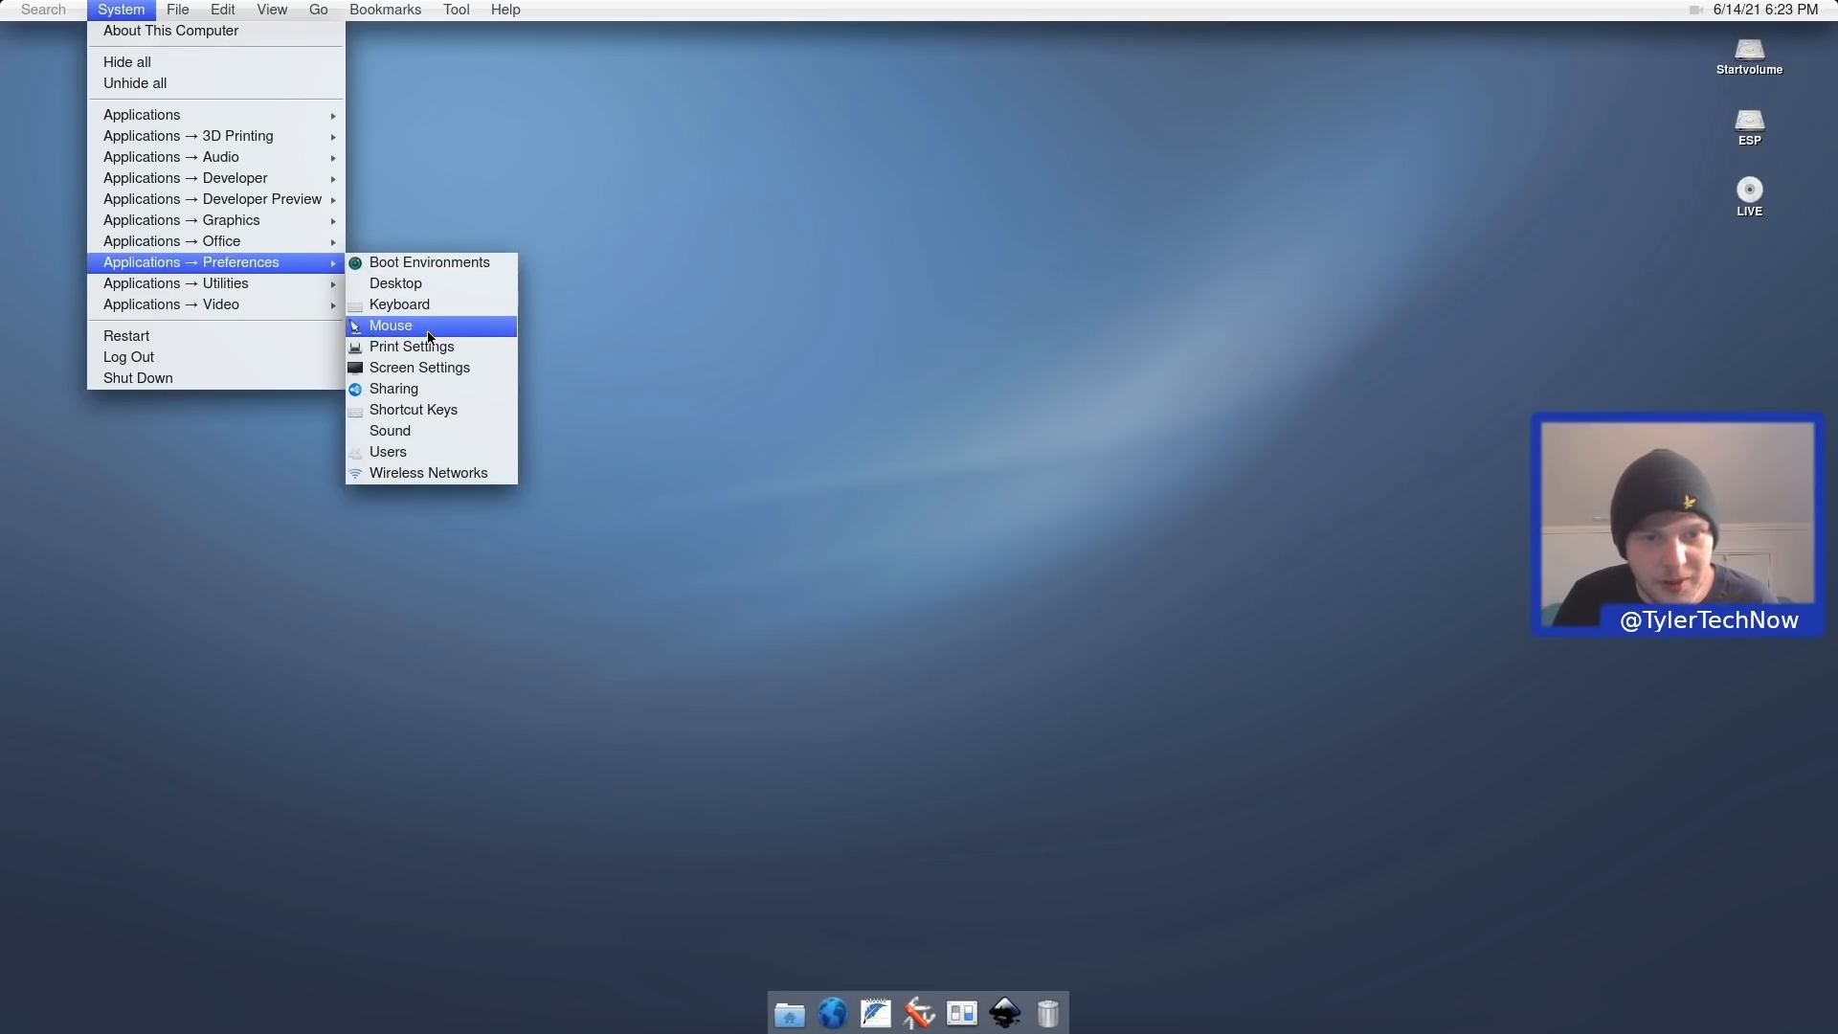
Open Screen Settings, center the Screen Layout Editor, inspect the default output, and close it.
{"action": "left_click", "coordinate": [467, 367]}
{"action": "left_click_drag", "start_coordinate": [174, 61], "coordinate": [951, 372]}
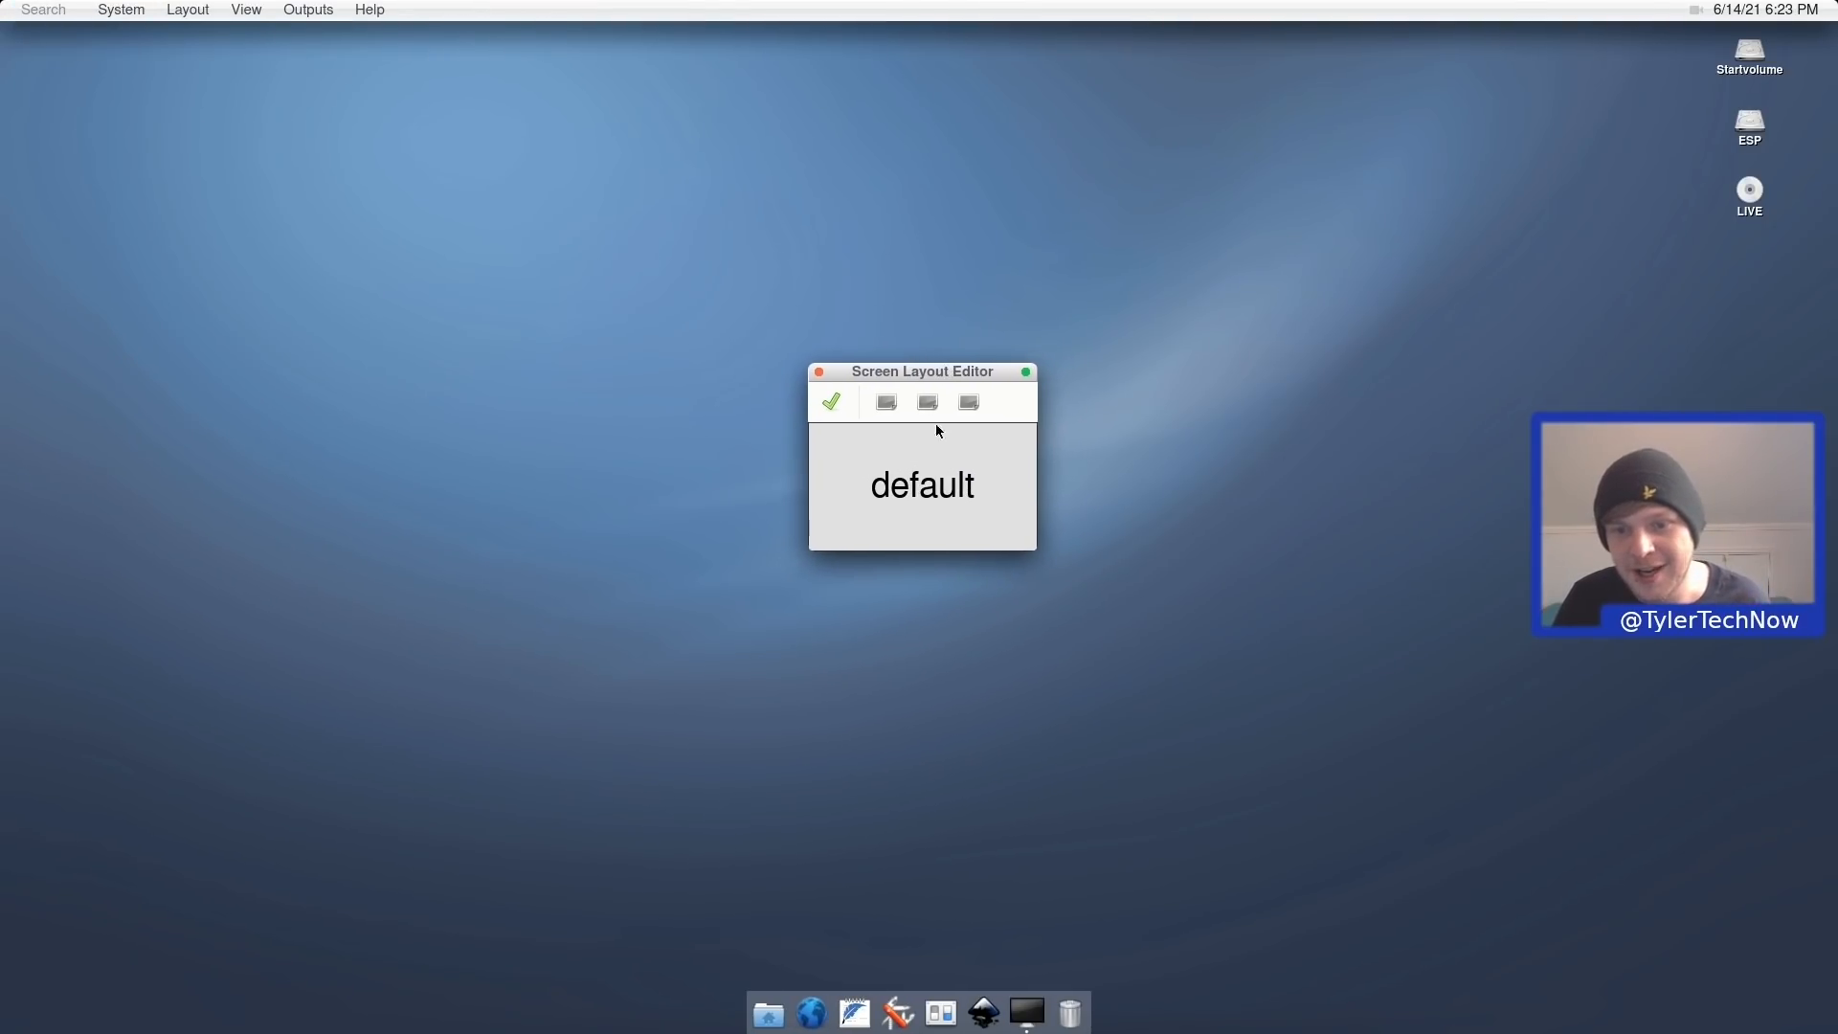
{"action": "right_click", "coordinate": [915, 485]}
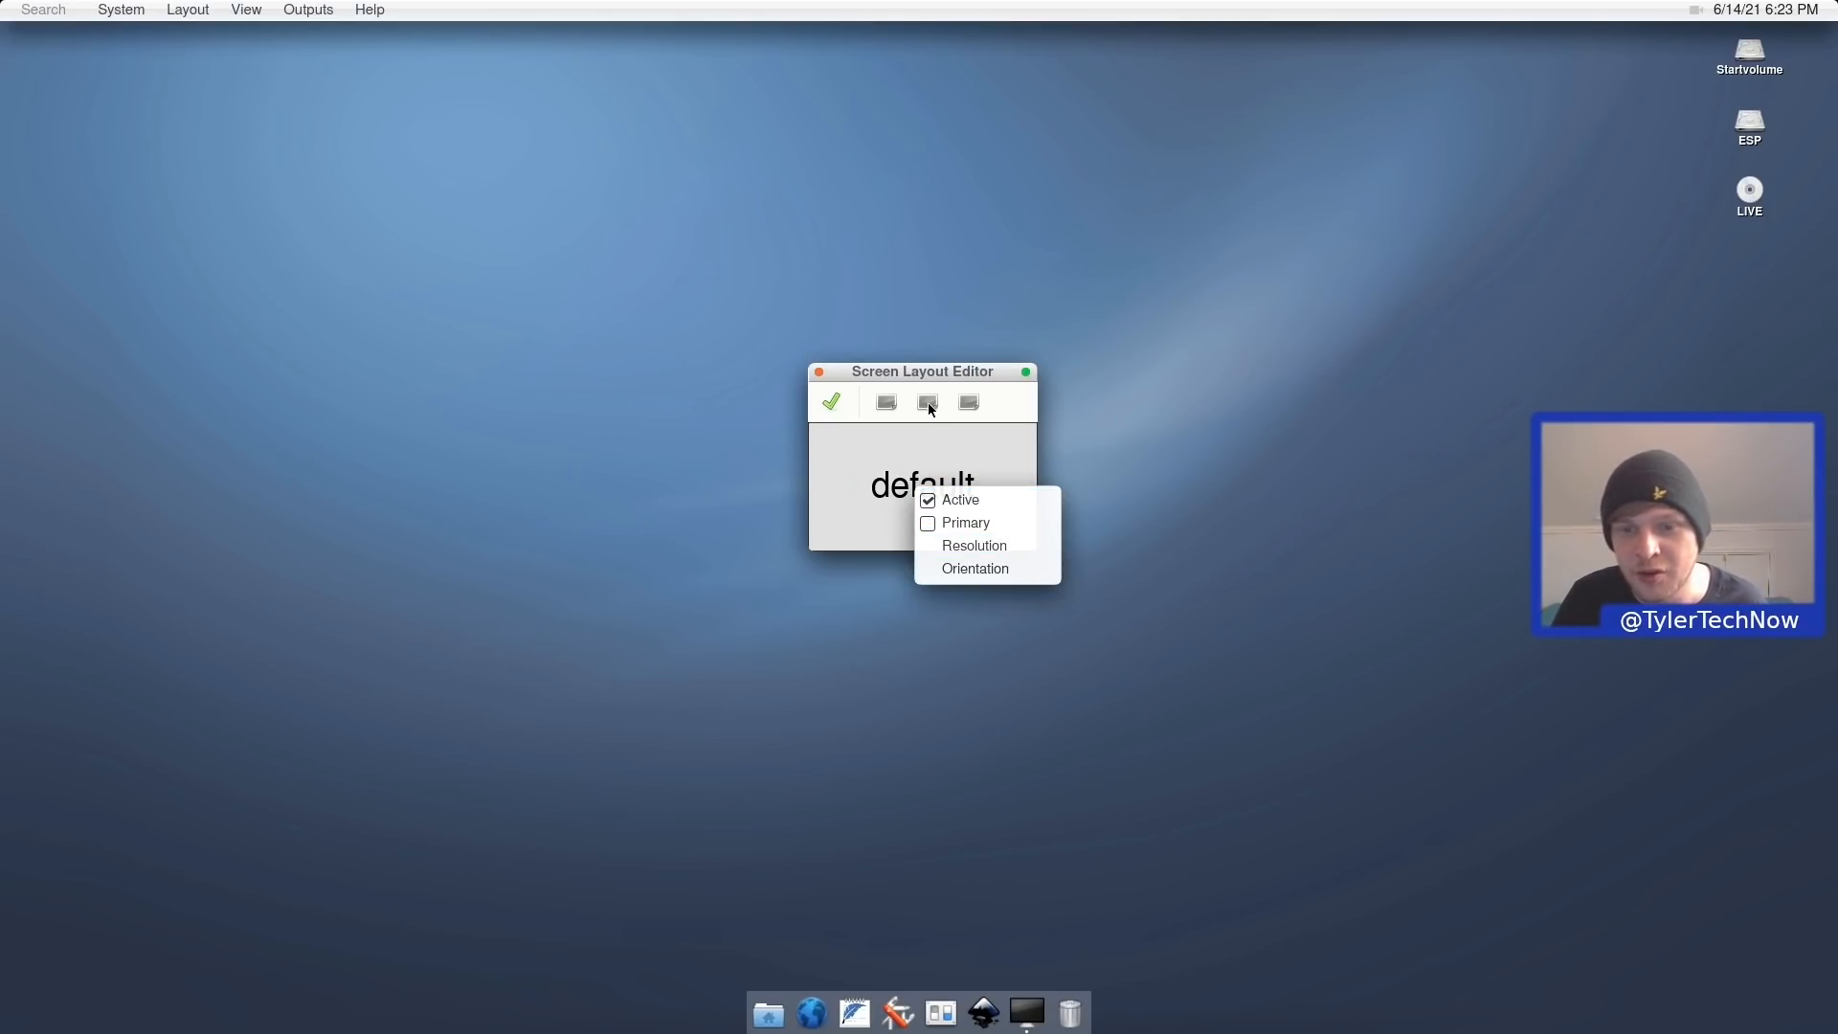
{"action": "left_click", "coordinate": [819, 372]}
{"action": "left_click", "coordinate": [820, 372]}
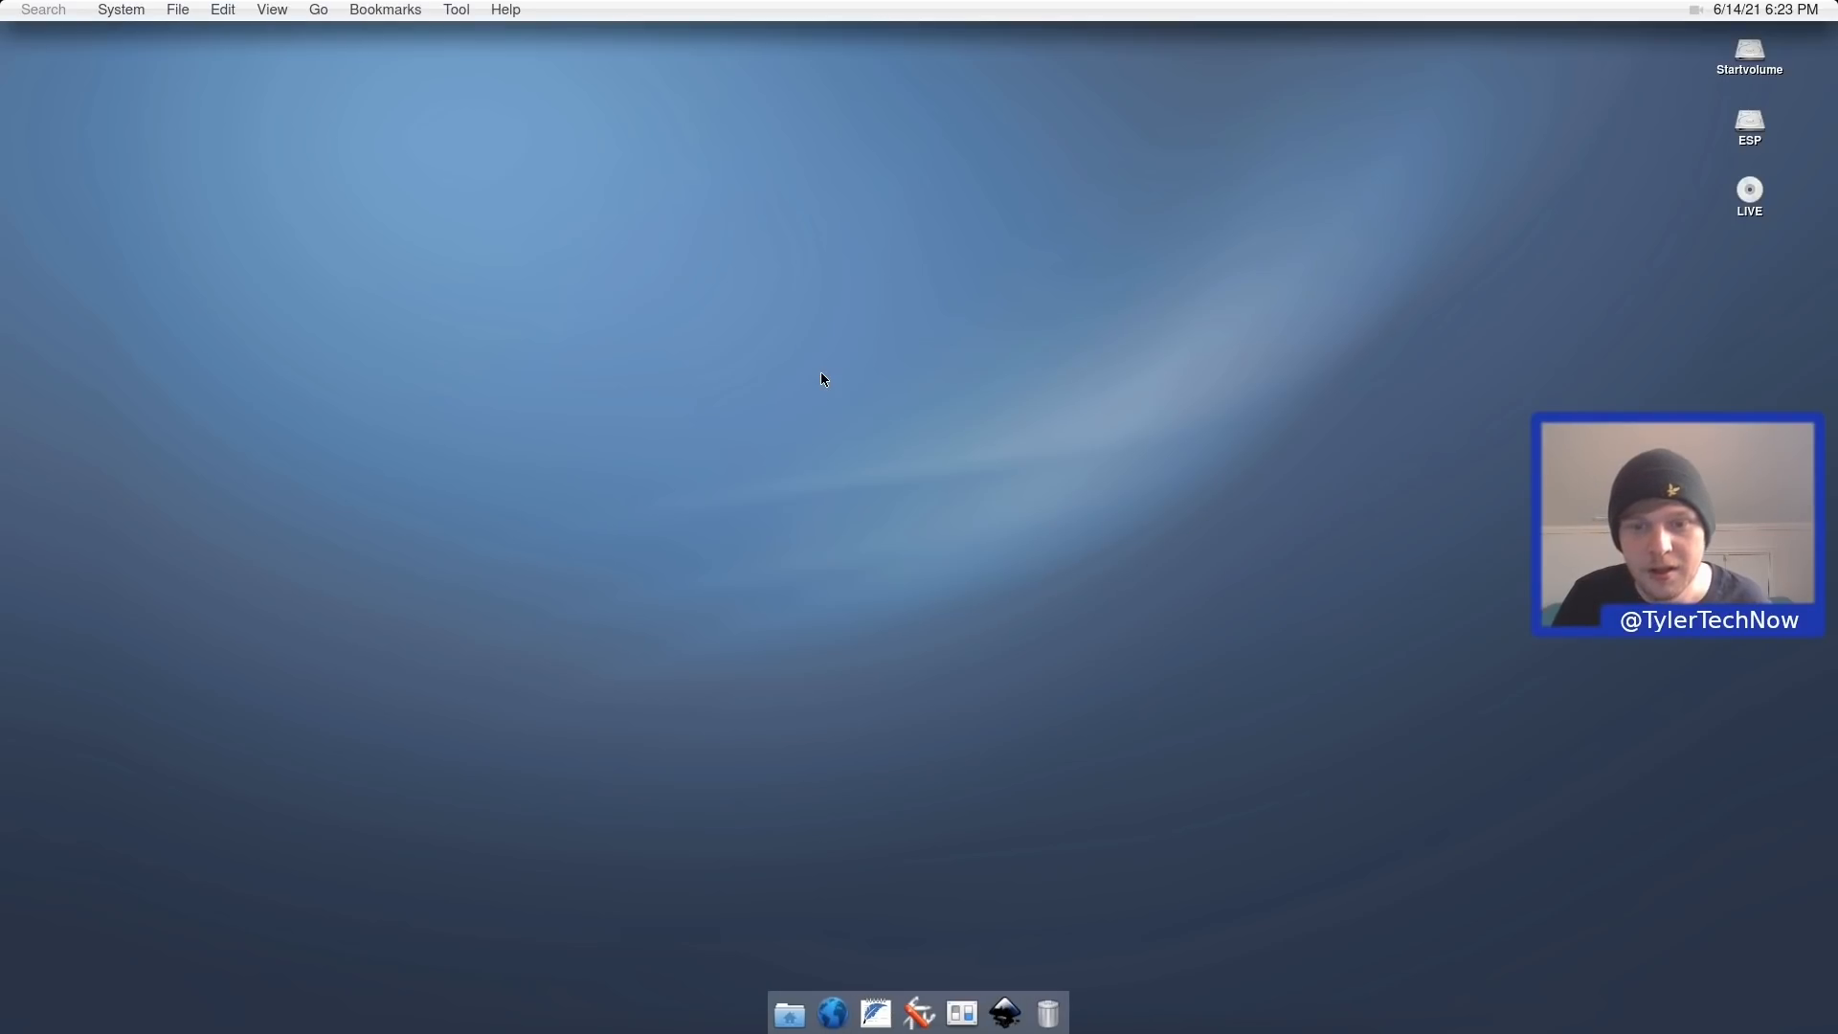
Open the Sharing settings and submit the administrator password at the sudo prompt.
{"action": "left_click", "coordinate": [135, 9]}
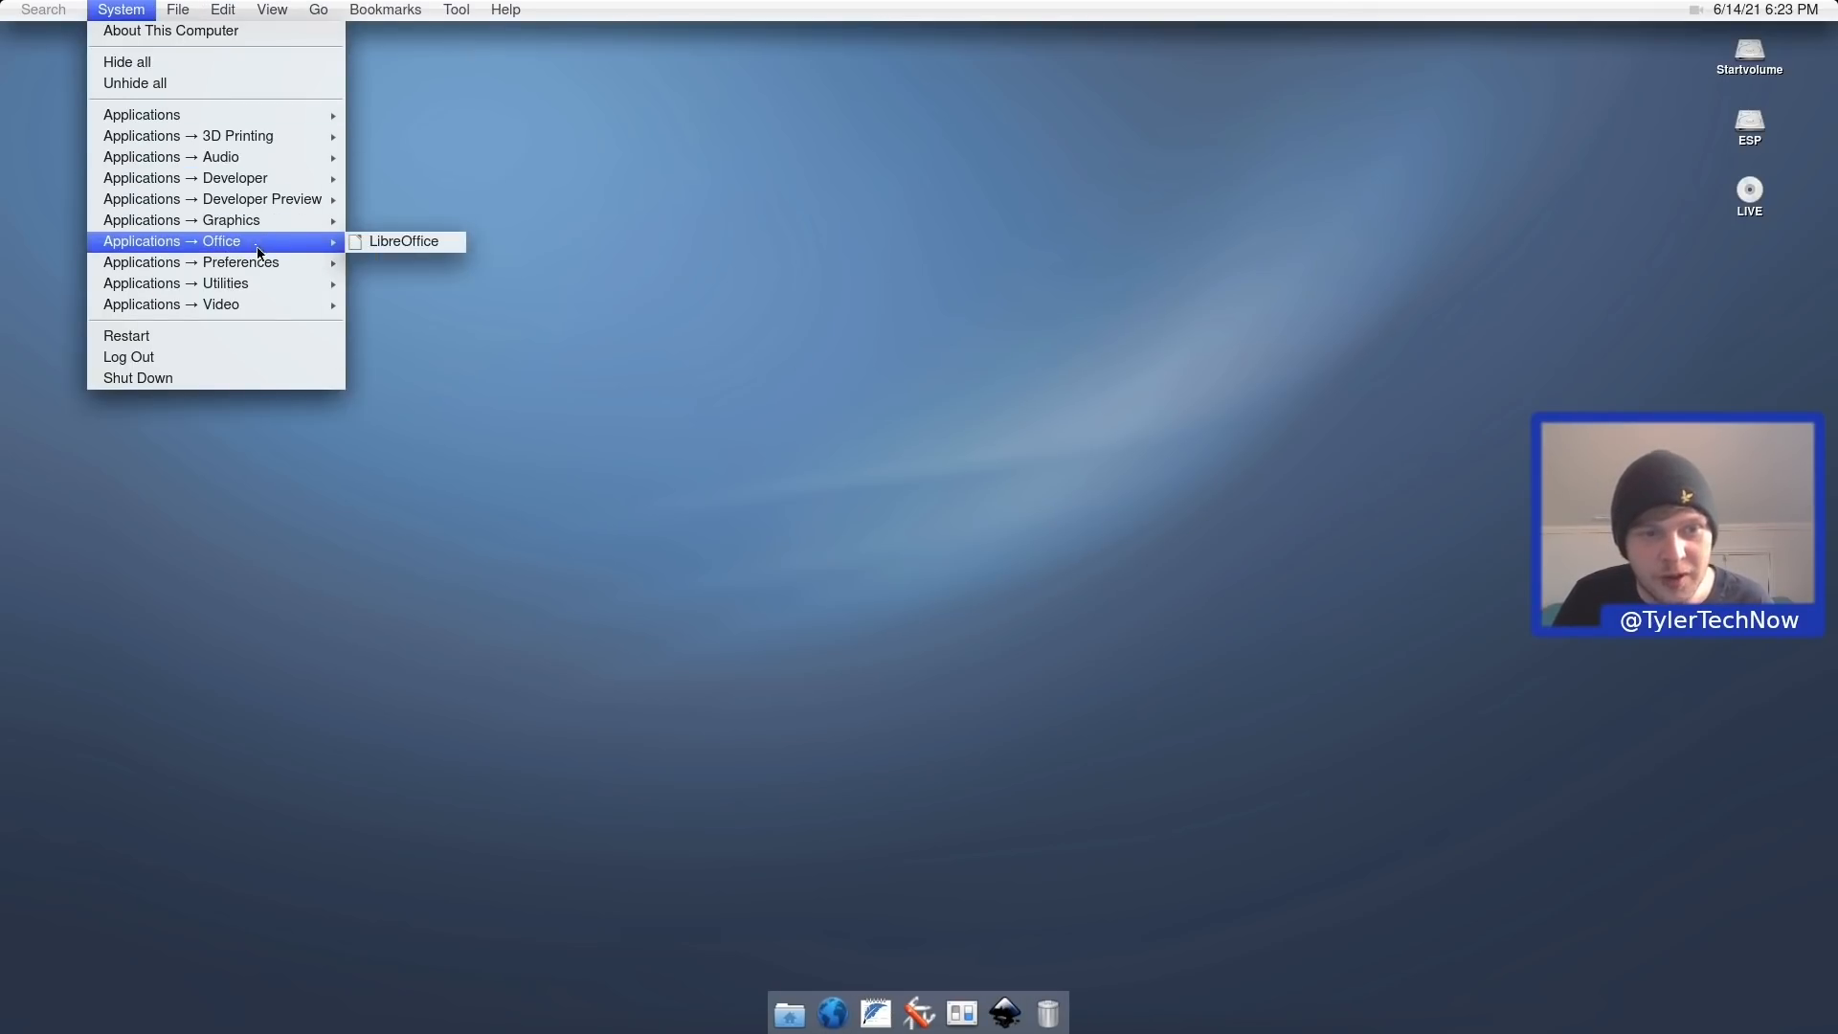
{"action": "mouse_move", "coordinate": [267, 265]}
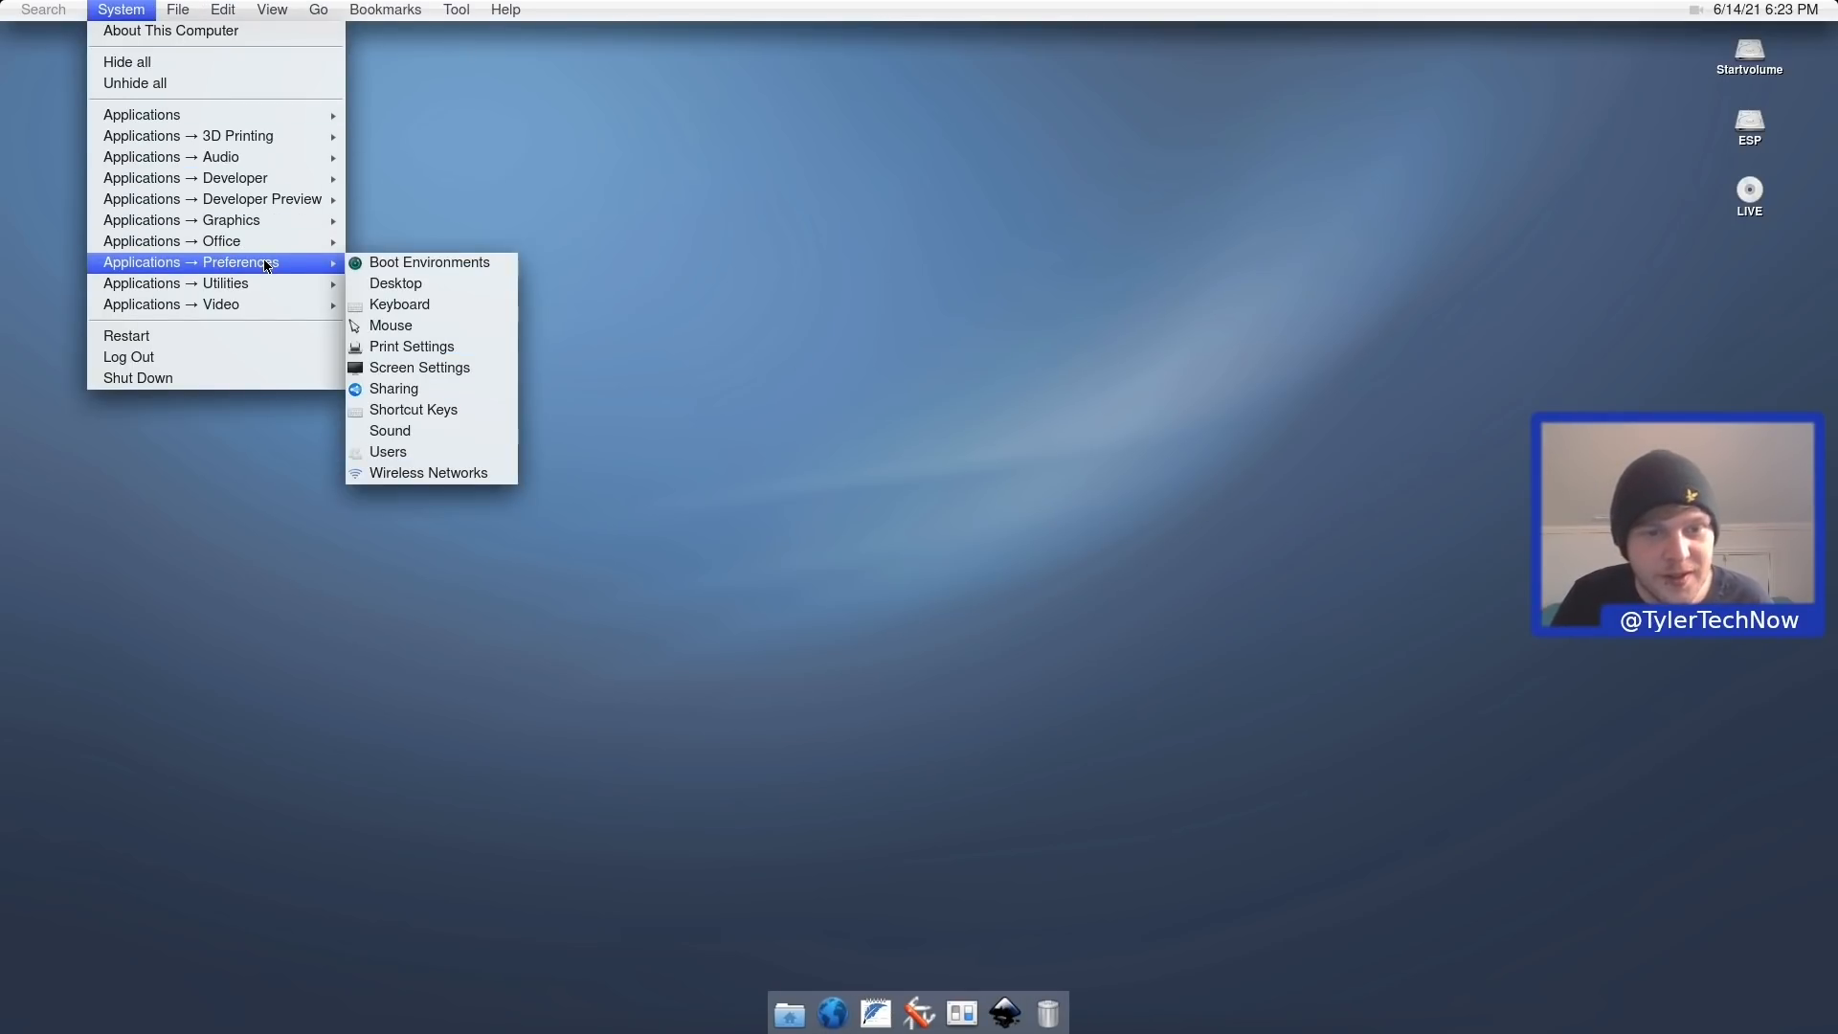
{"action": "left_click", "coordinate": [444, 390]}
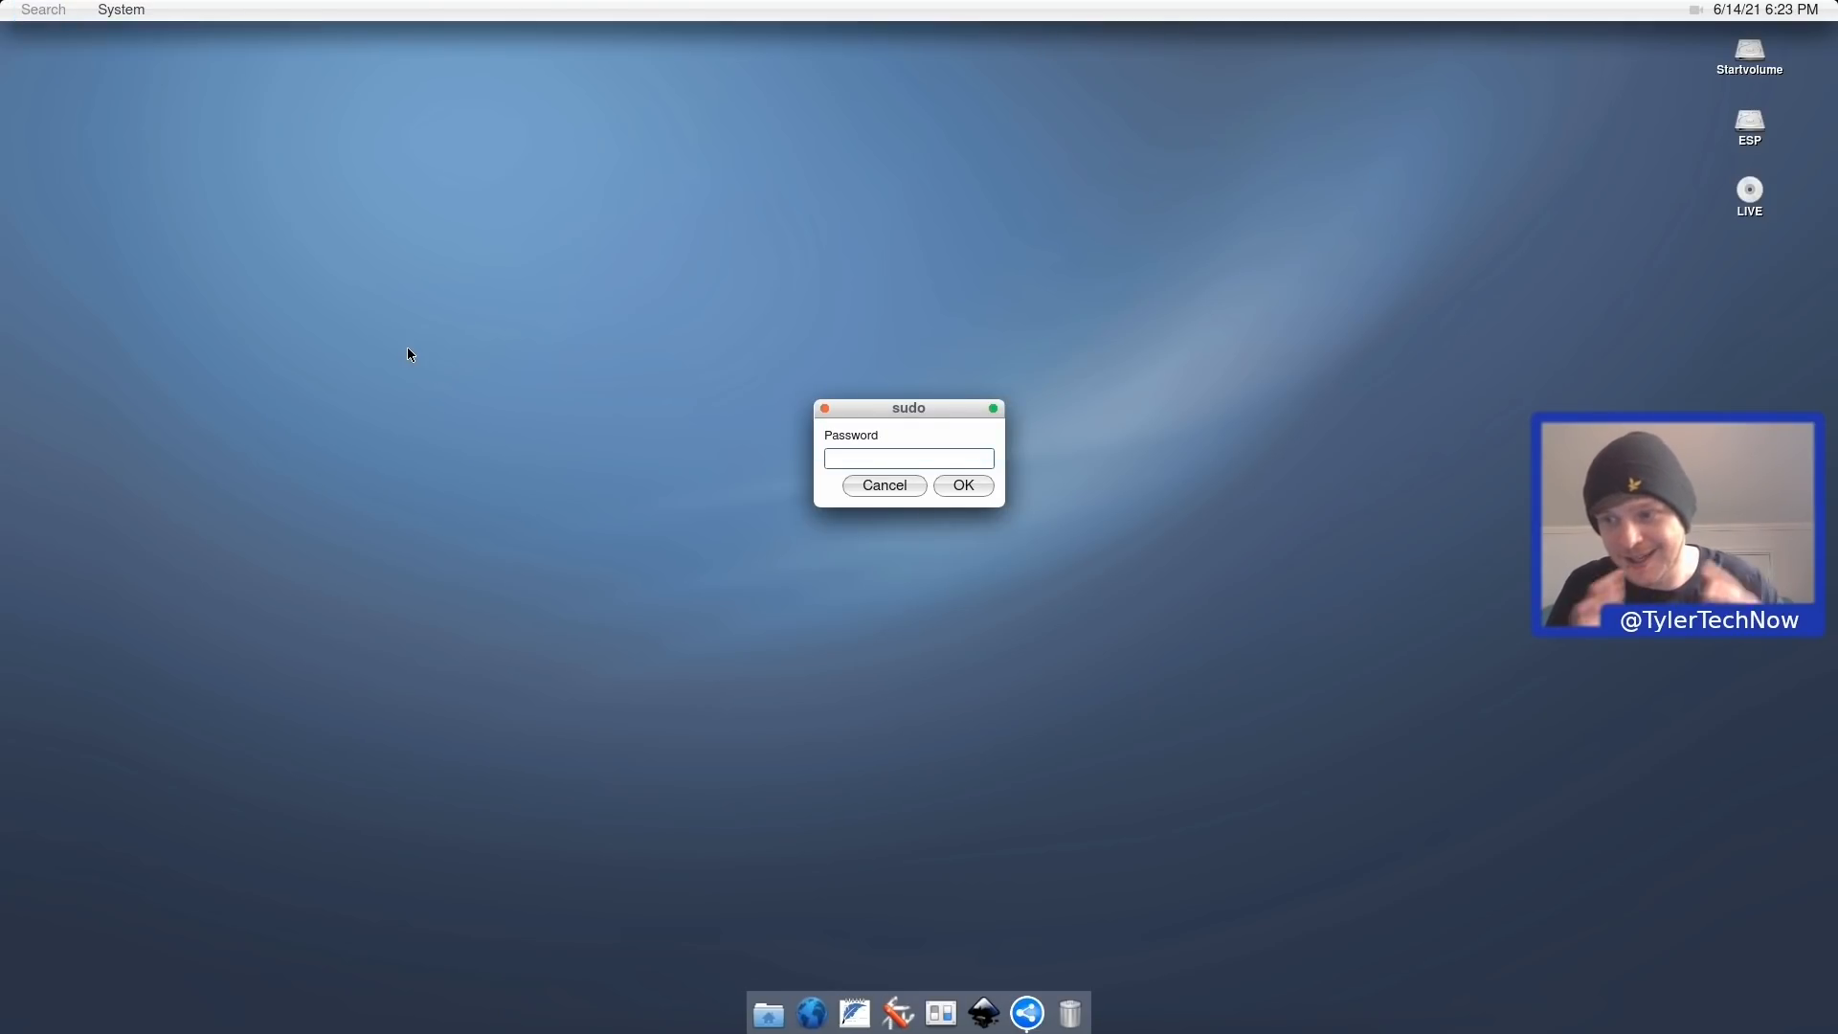
{"action": "type", "text": "********"}
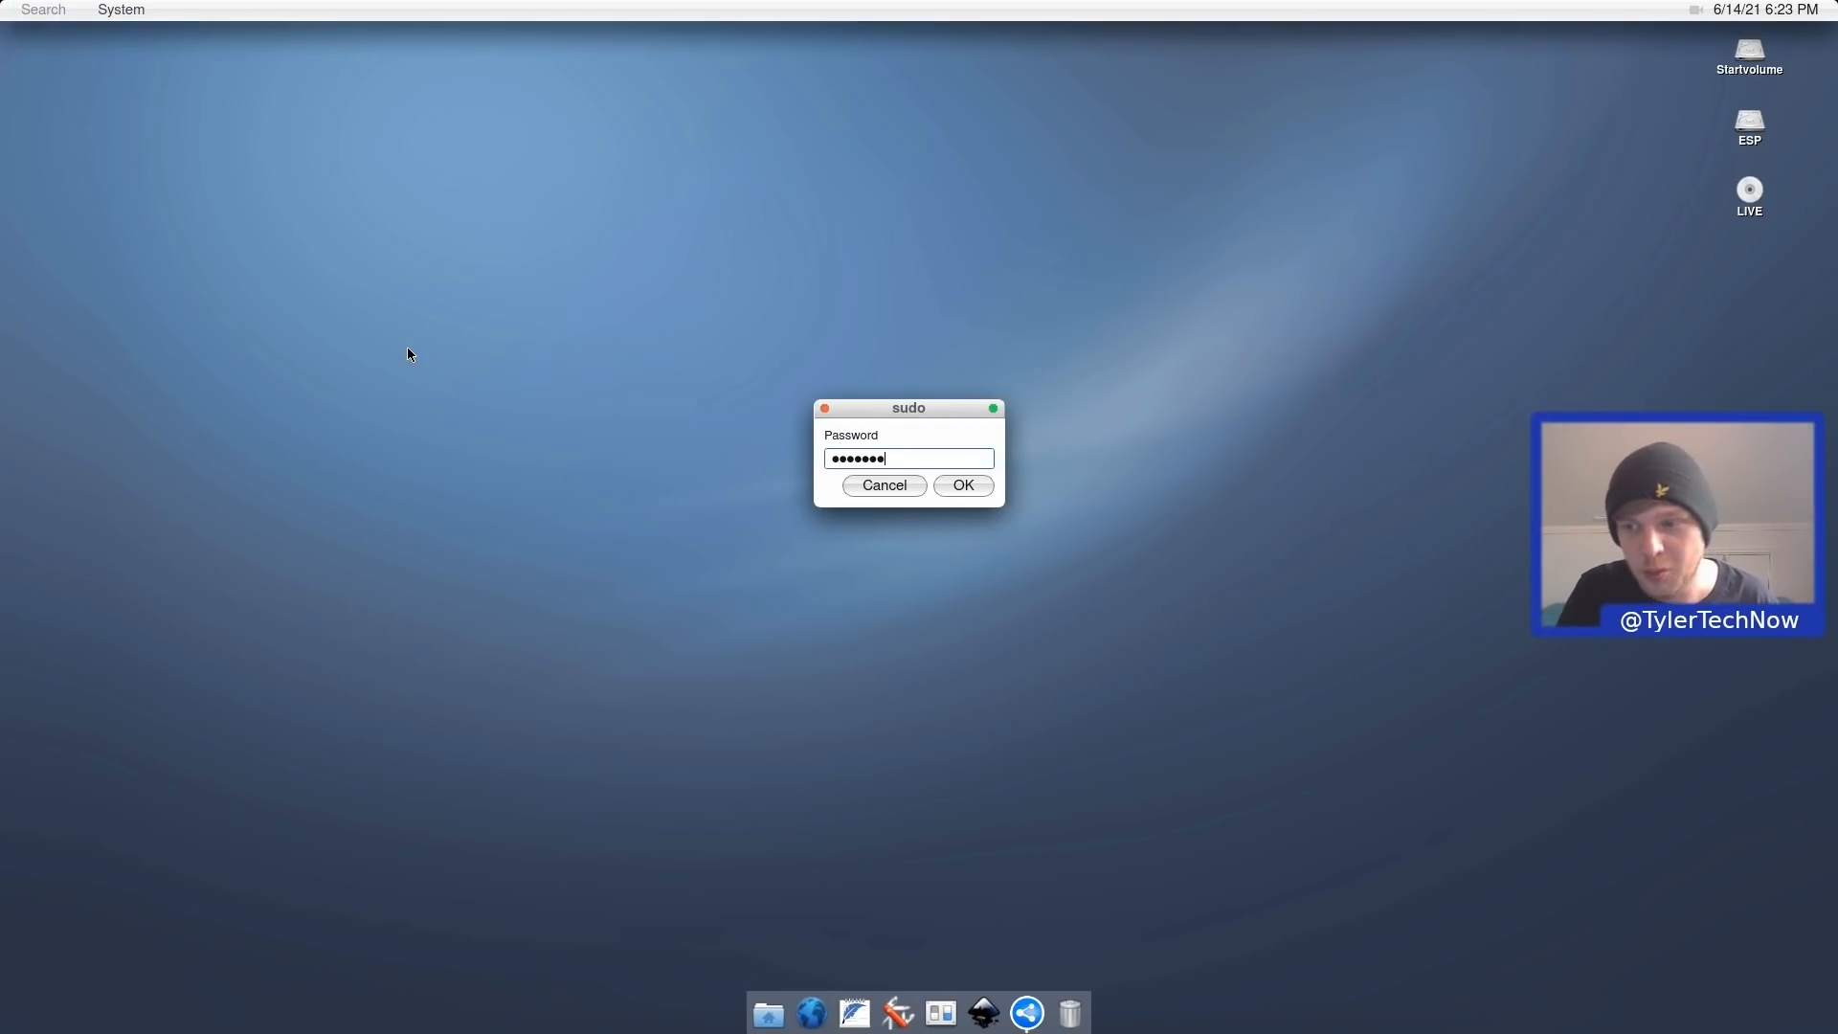
{"action": "key", "text": "Return"}
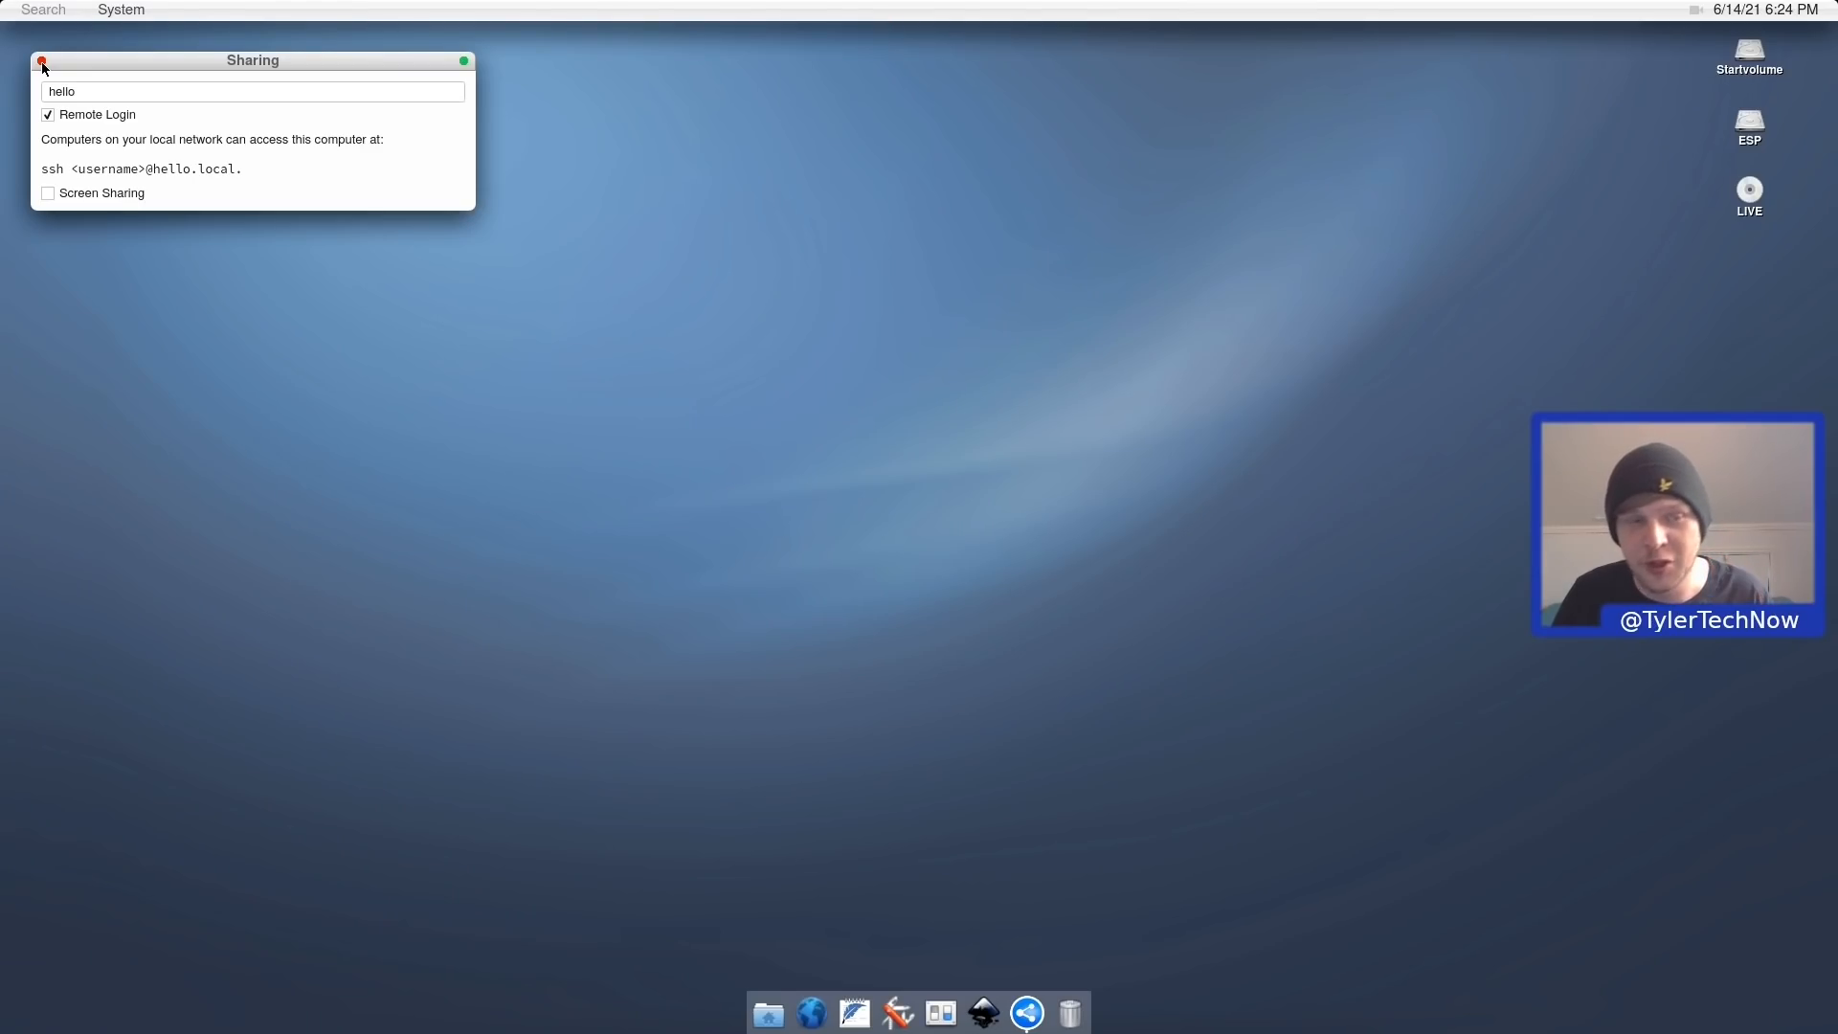
Close Sharing and open the Shortcut Keys list of global shortcuts.
{"action": "left_click", "coordinate": [42, 61]}
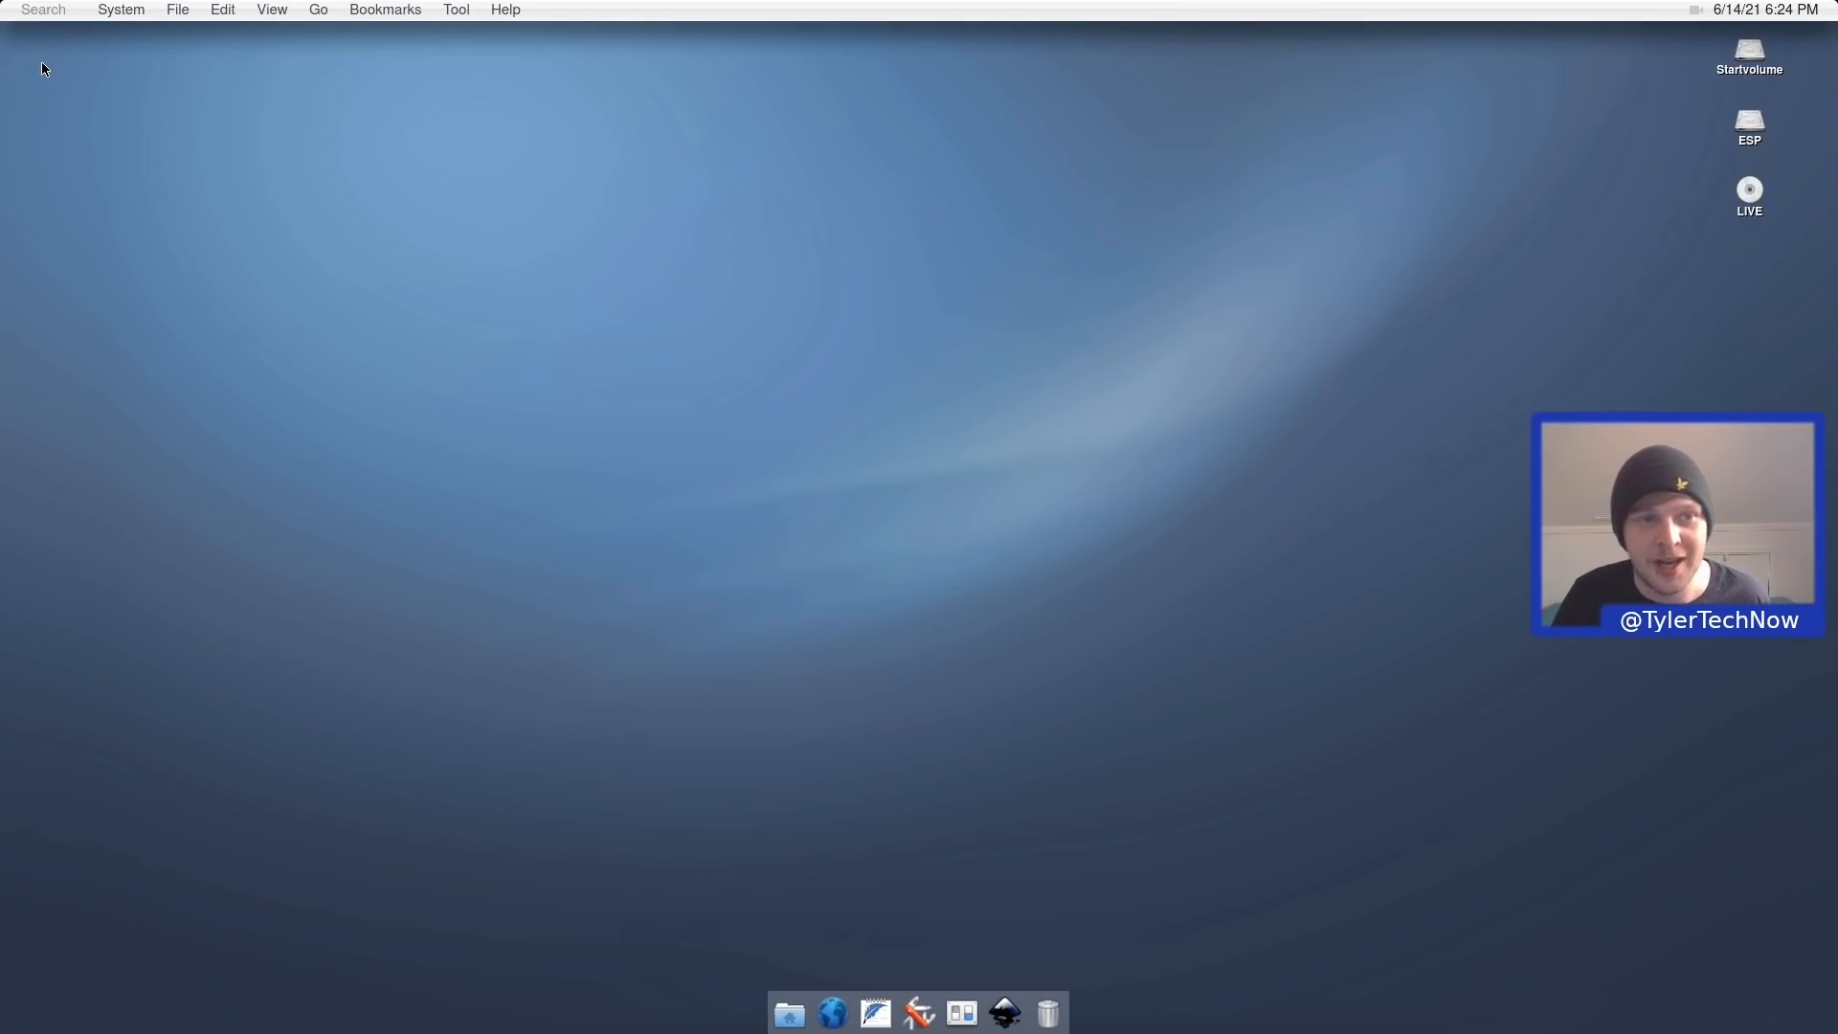
{"action": "left_click", "coordinate": [121, 10]}
{"action": "mouse_move", "coordinate": [192, 262]}
{"action": "left_click", "coordinate": [419, 412]}
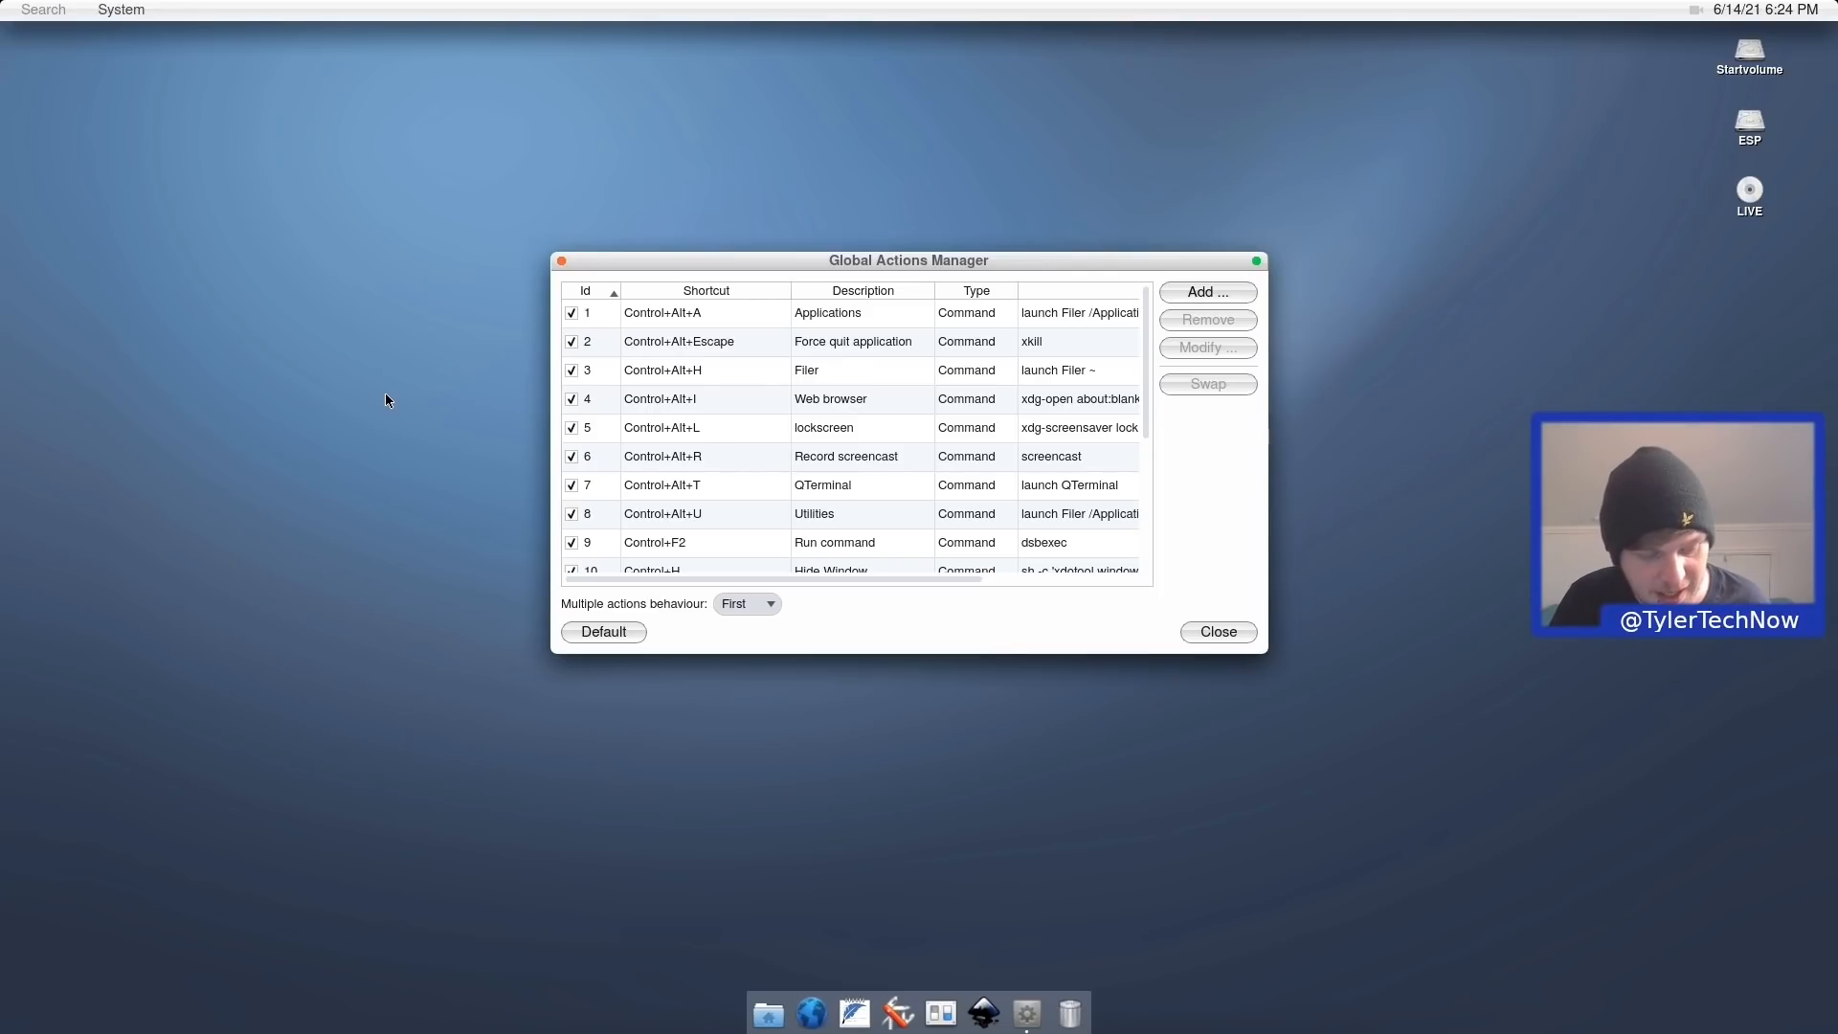
Test Ctrl+Alt+A to open the Applications folder, close it, and scroll the shortcut list.
{"action": "key", "text": "ctrl+alt+a"}
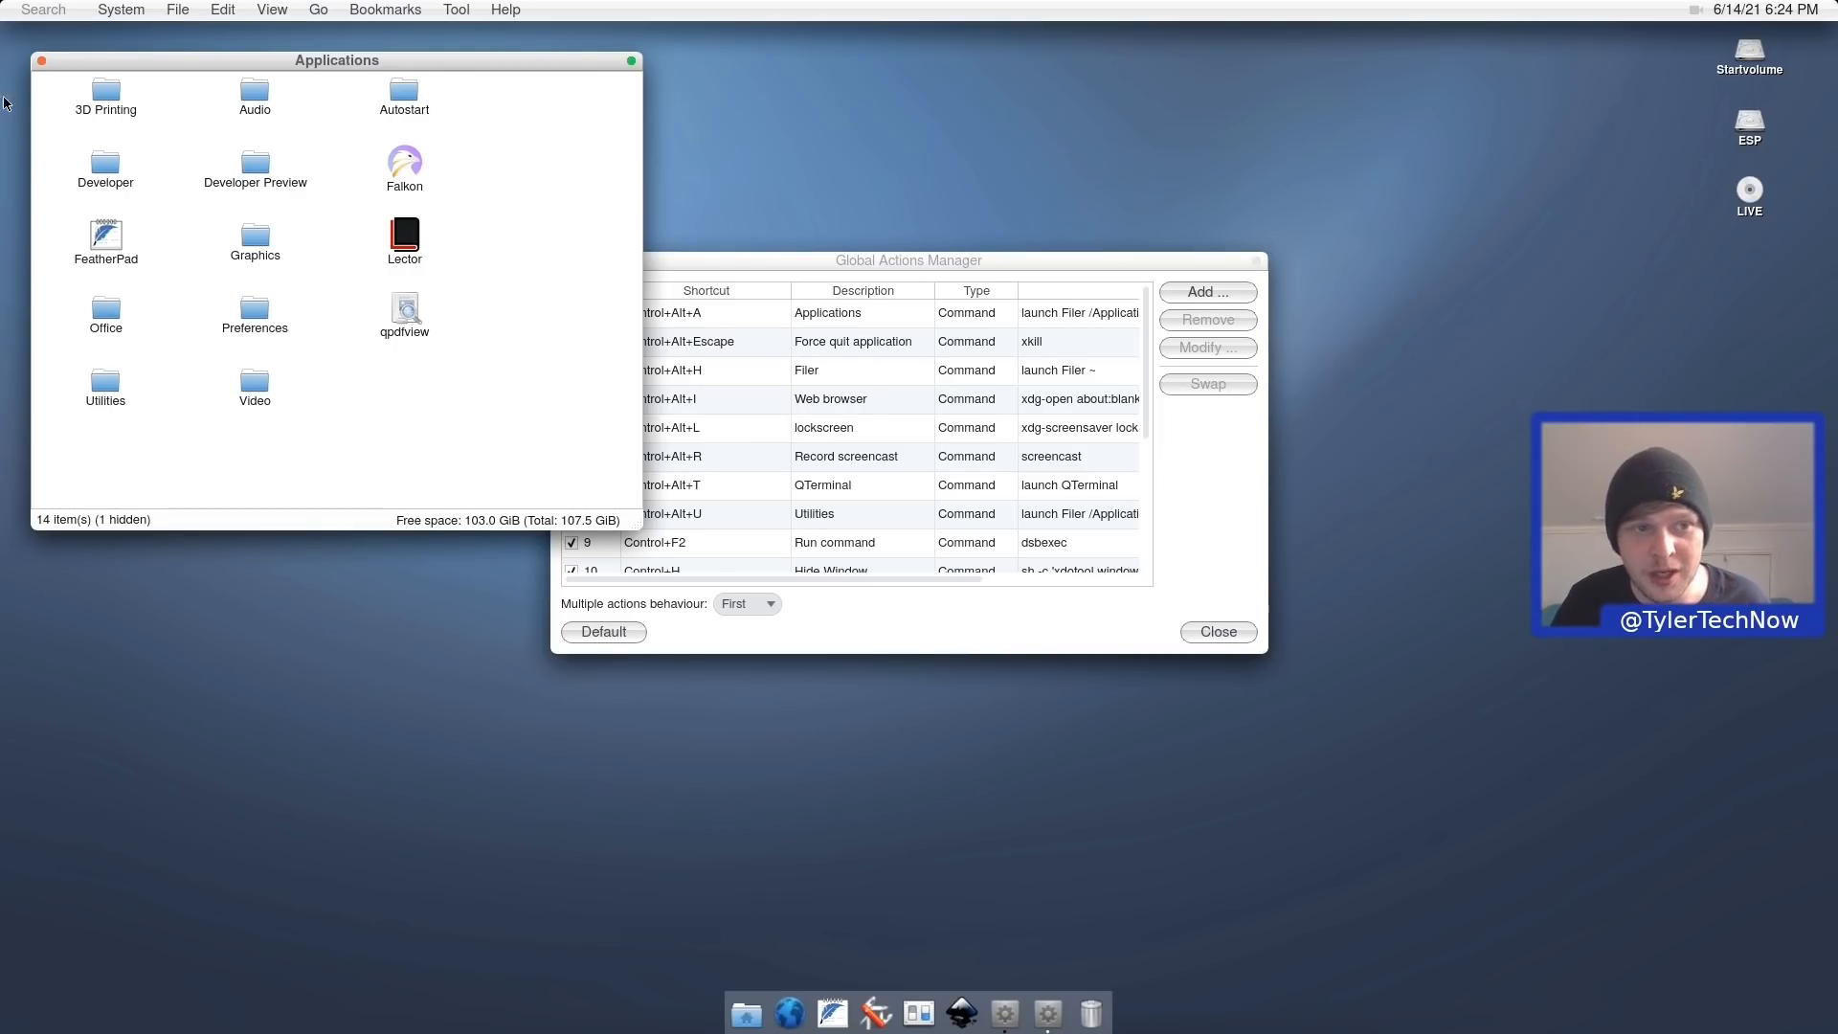
{"action": "left_click", "coordinate": [42, 63]}
{"action": "scroll", "coordinate": [784, 339], "scroll_direction": "down", "scroll_amount": 3}
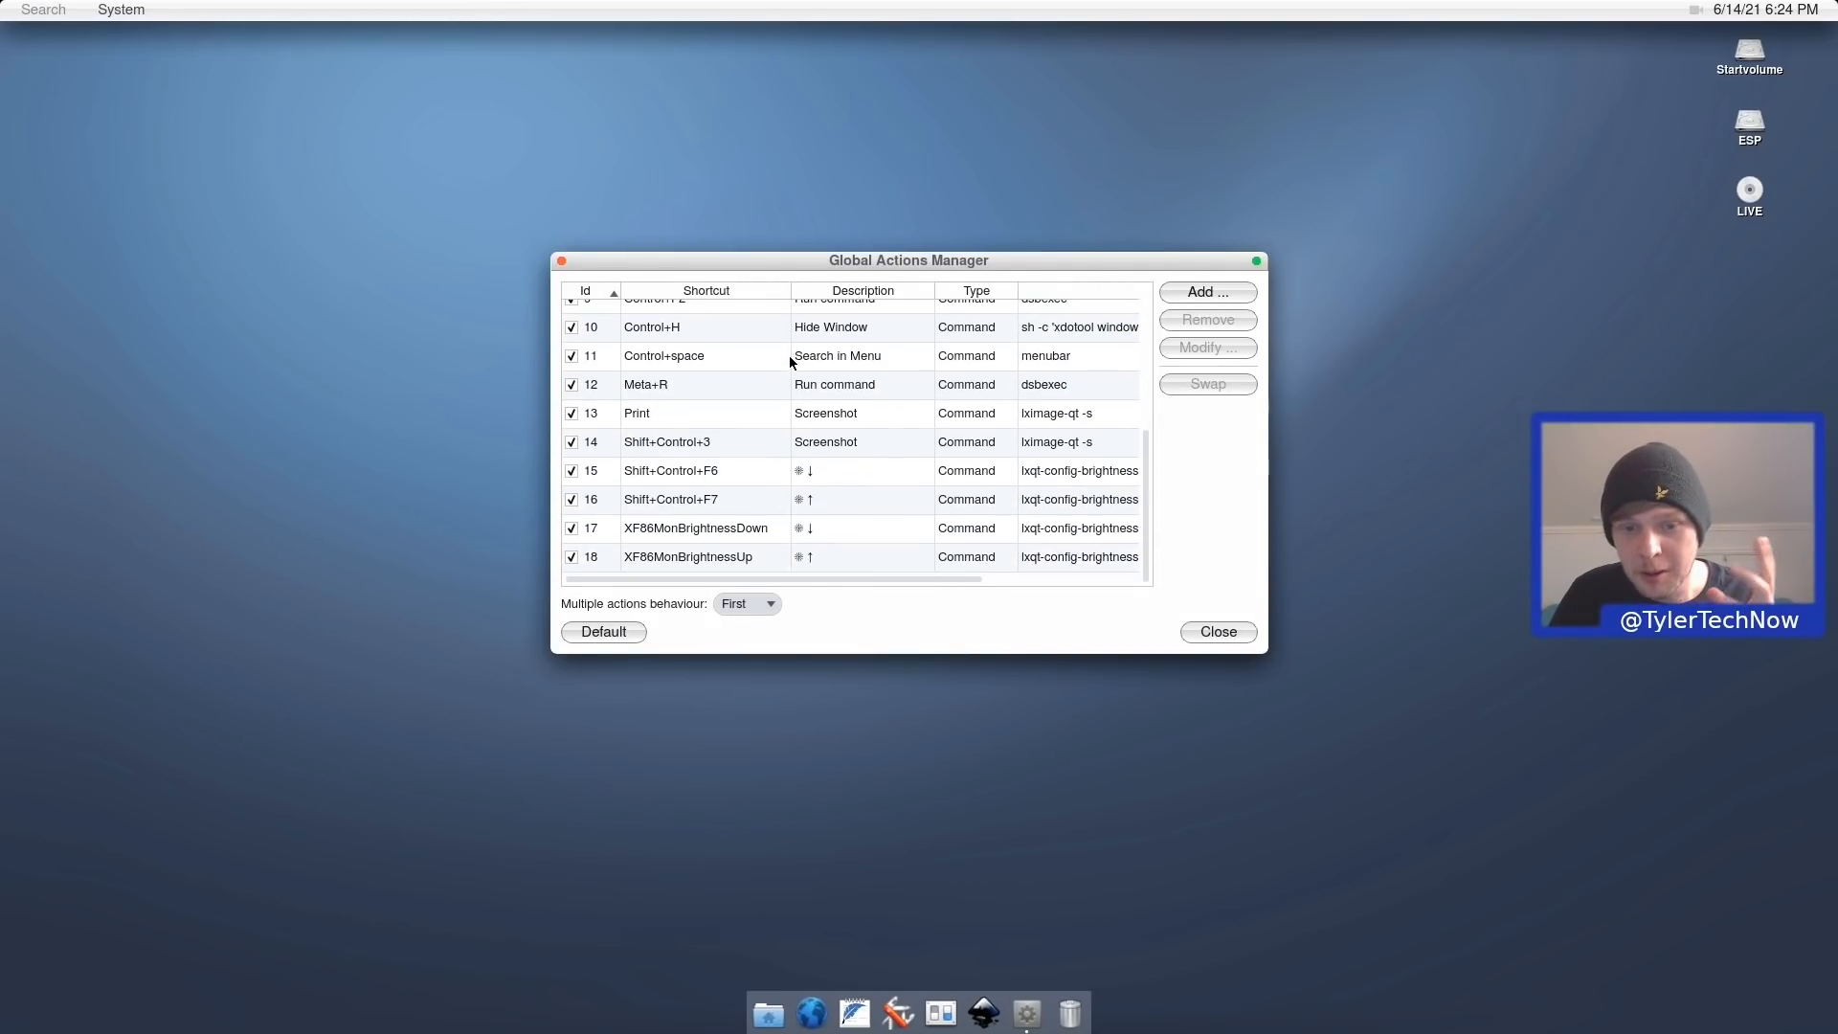
{"action": "scroll", "coordinate": [784, 392], "scroll_direction": "up", "scroll_amount": 3}
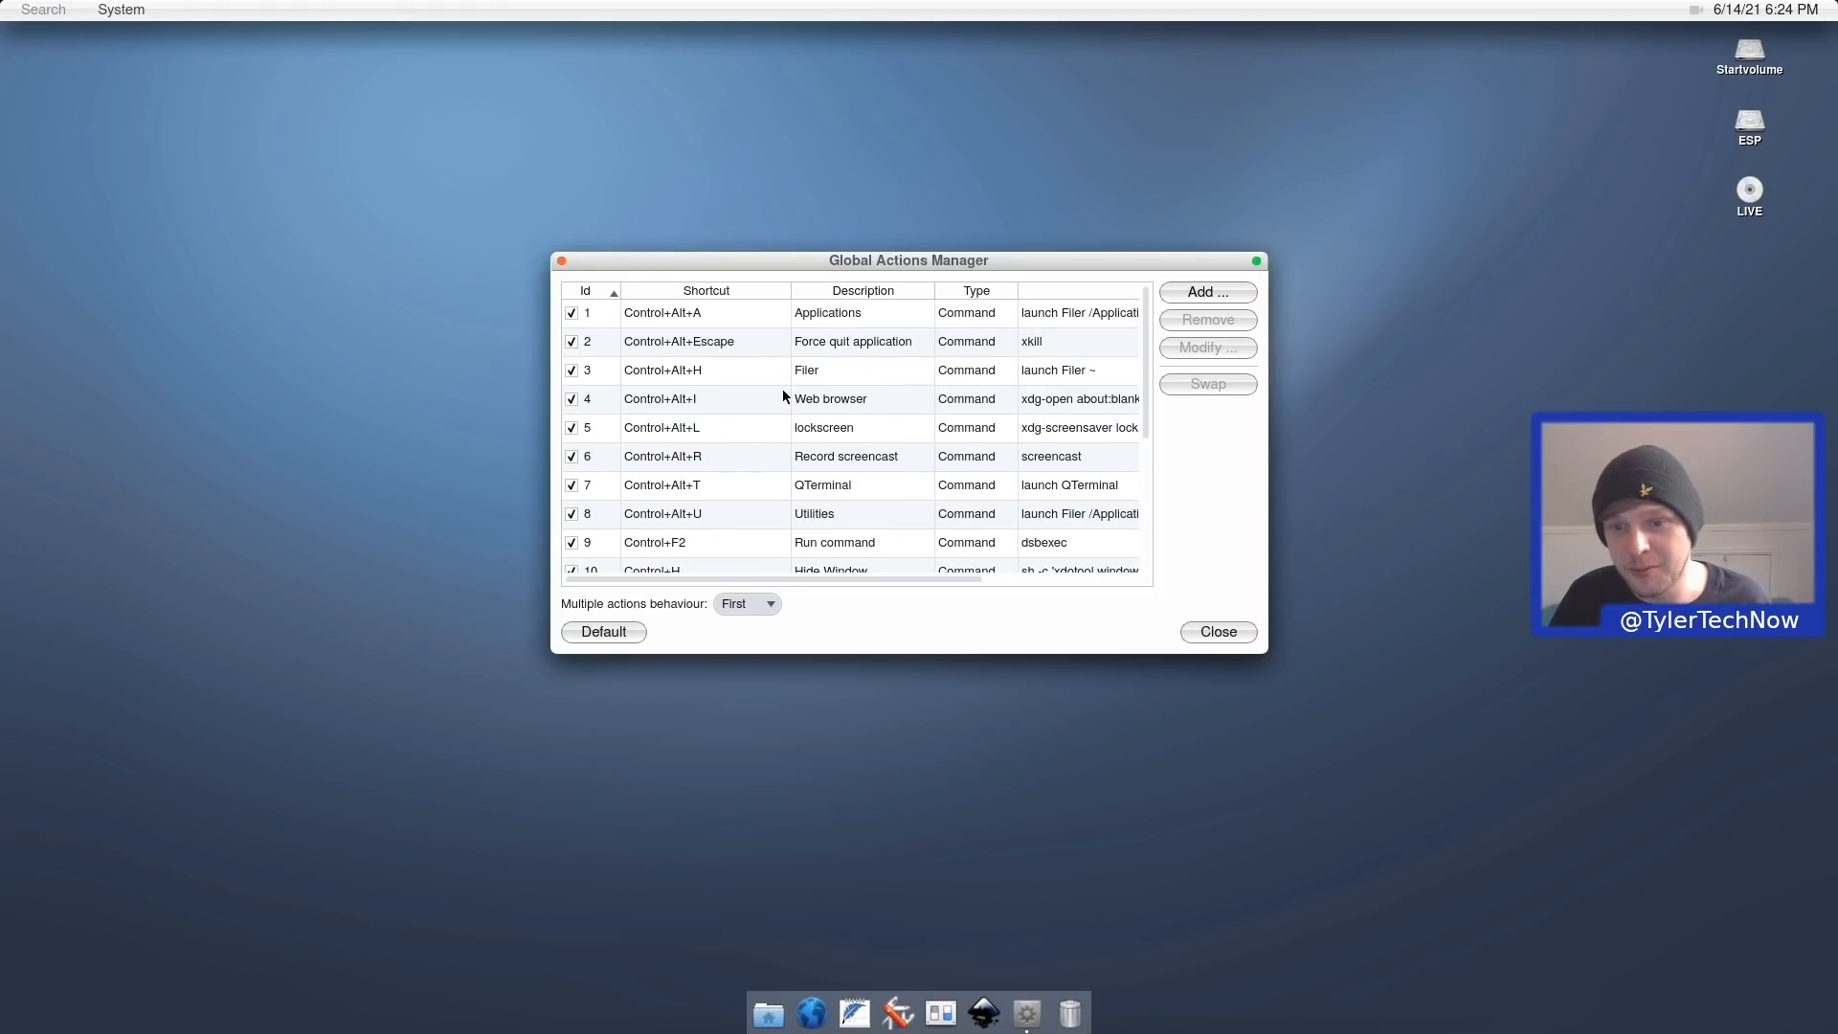
Close the shortcuts list, open Calculator, enter ) 9 8 5 4, then close it.
{"action": "left_click", "coordinate": [561, 262]}
{"action": "left_click", "coordinate": [133, 8]}
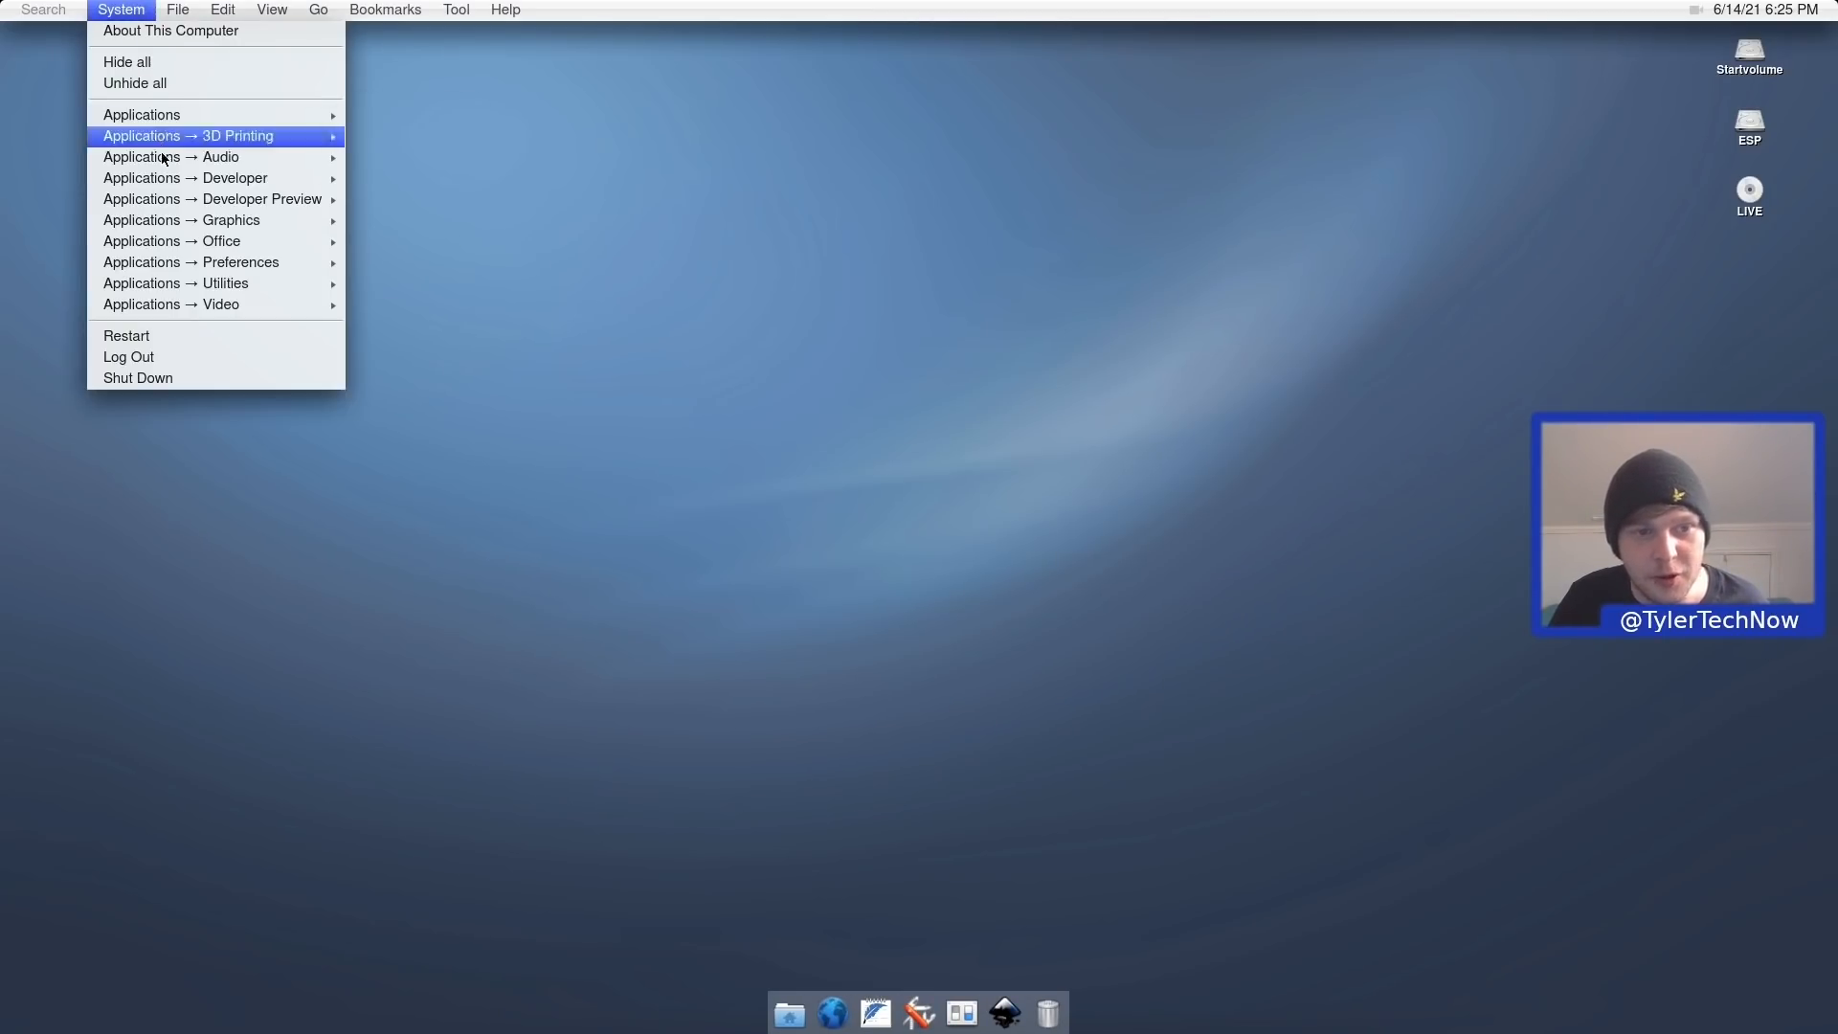
{"action": "mouse_move", "coordinate": [186, 264]}
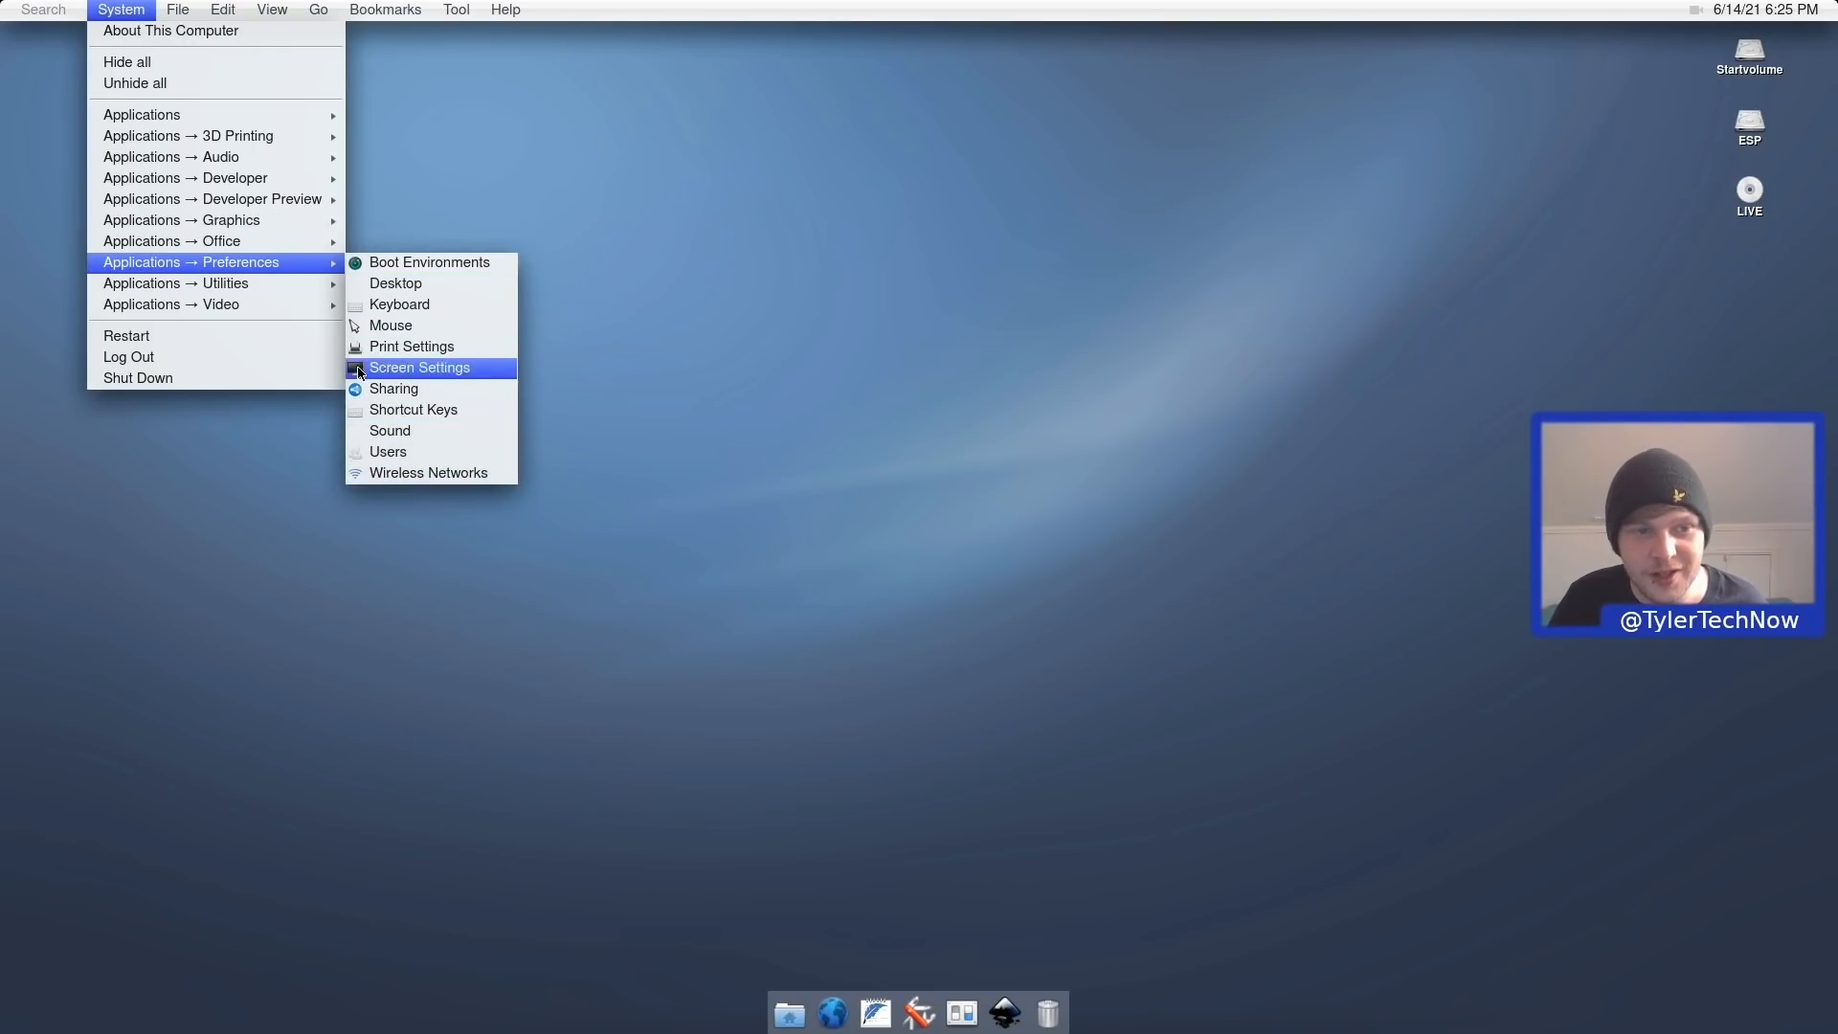
{"action": "mouse_move", "coordinate": [314, 302]}
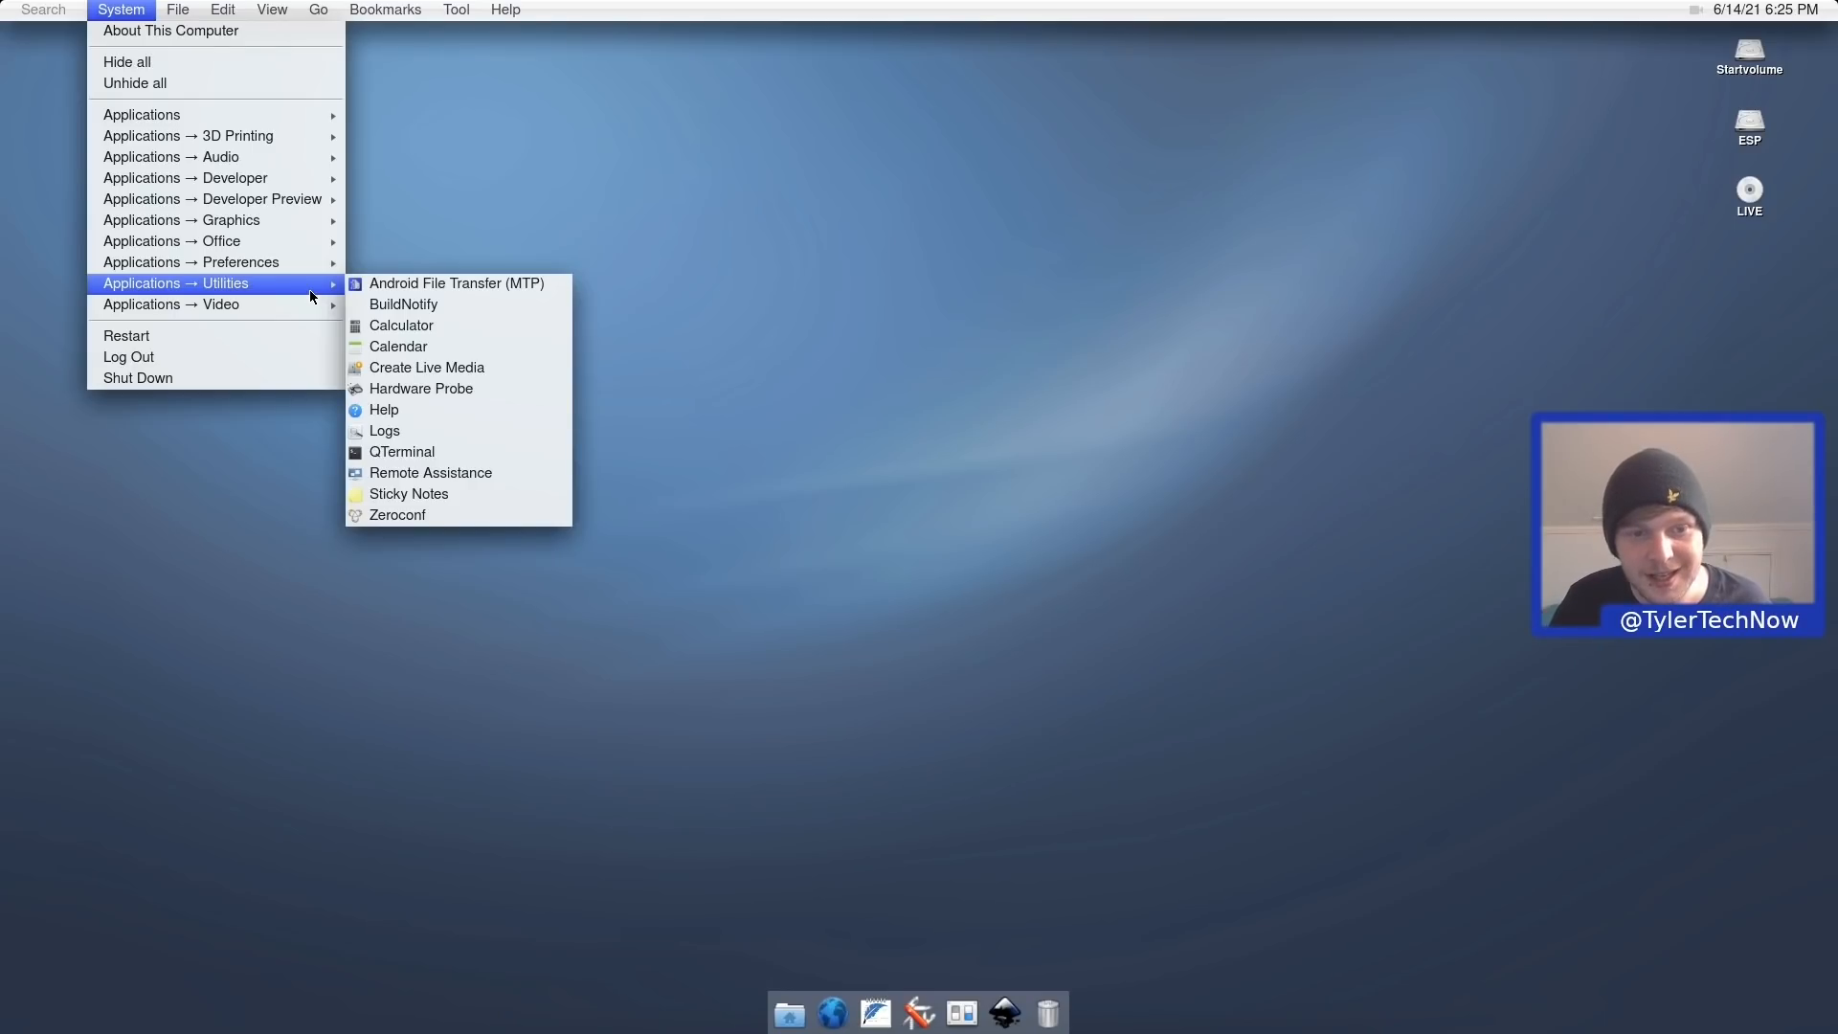
{"action": "left_click", "coordinate": [408, 326]}
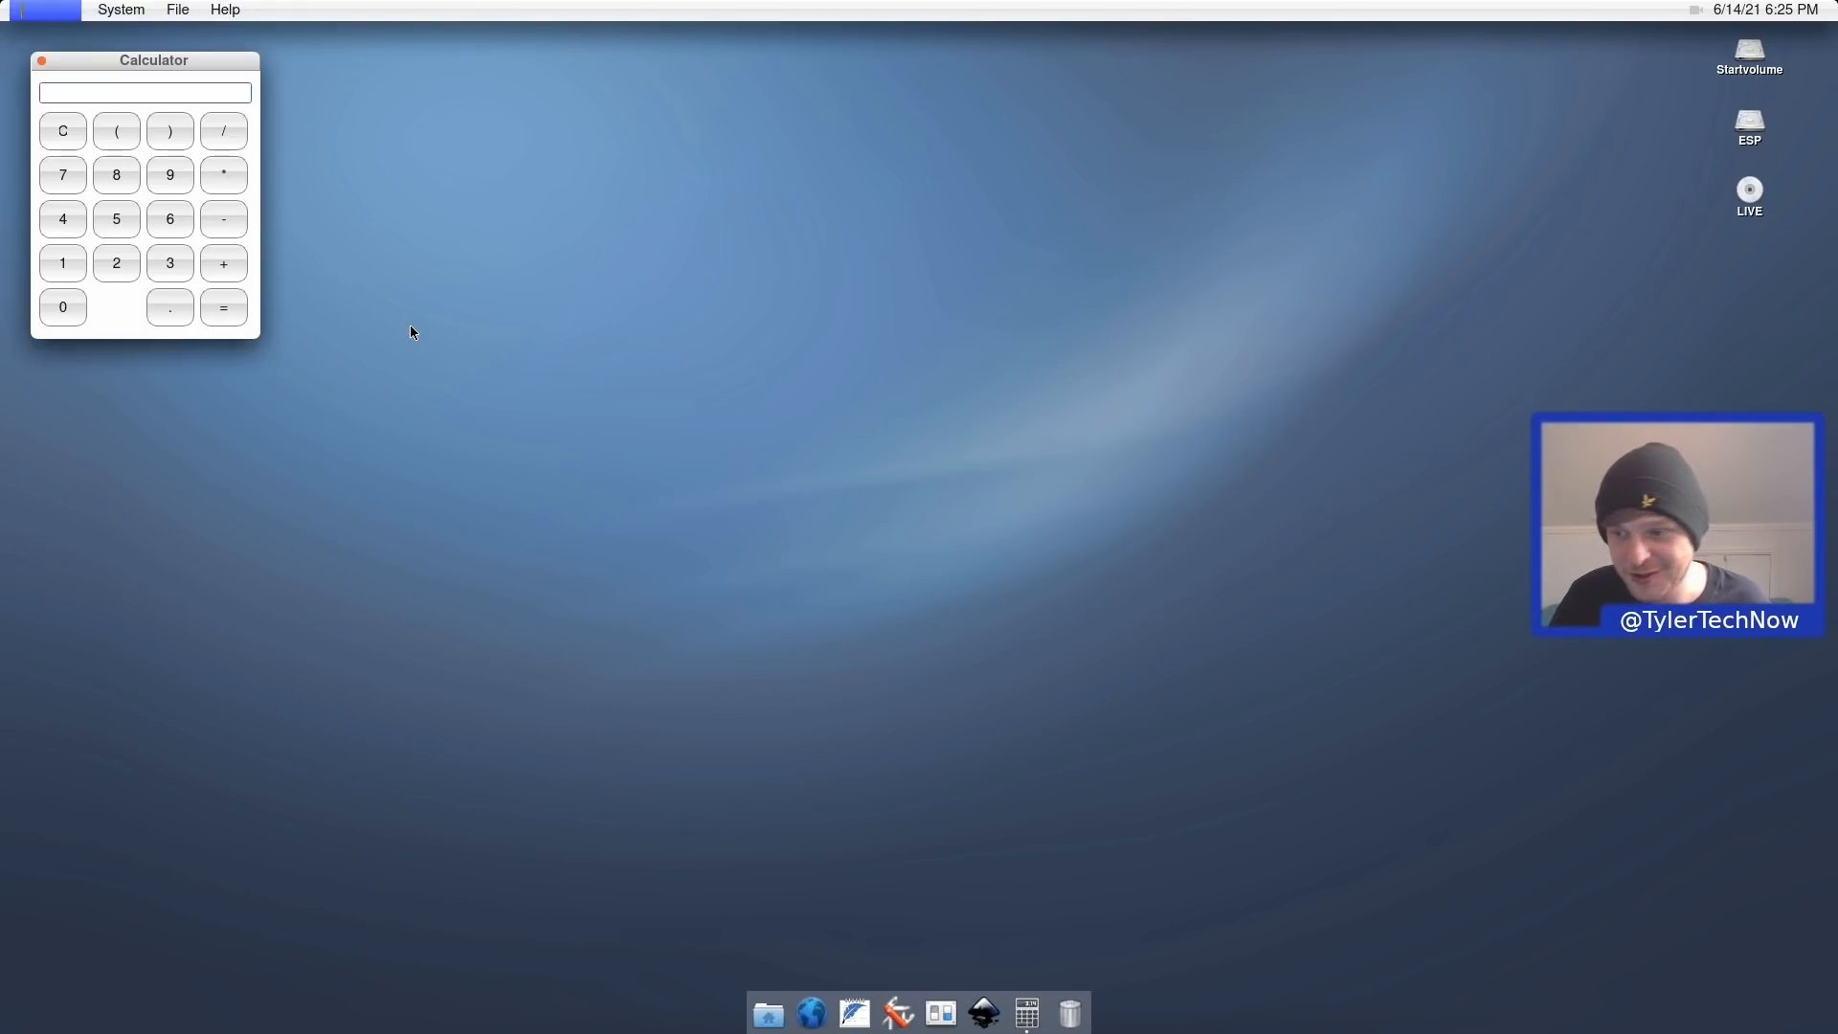
{"action": "left_click", "coordinate": [161, 139]}
{"action": "left_click", "coordinate": [168, 176]}
{"action": "left_click", "coordinate": [117, 177]}
{"action": "left_click", "coordinate": [115, 219]}
{"action": "left_click", "coordinate": [65, 230]}
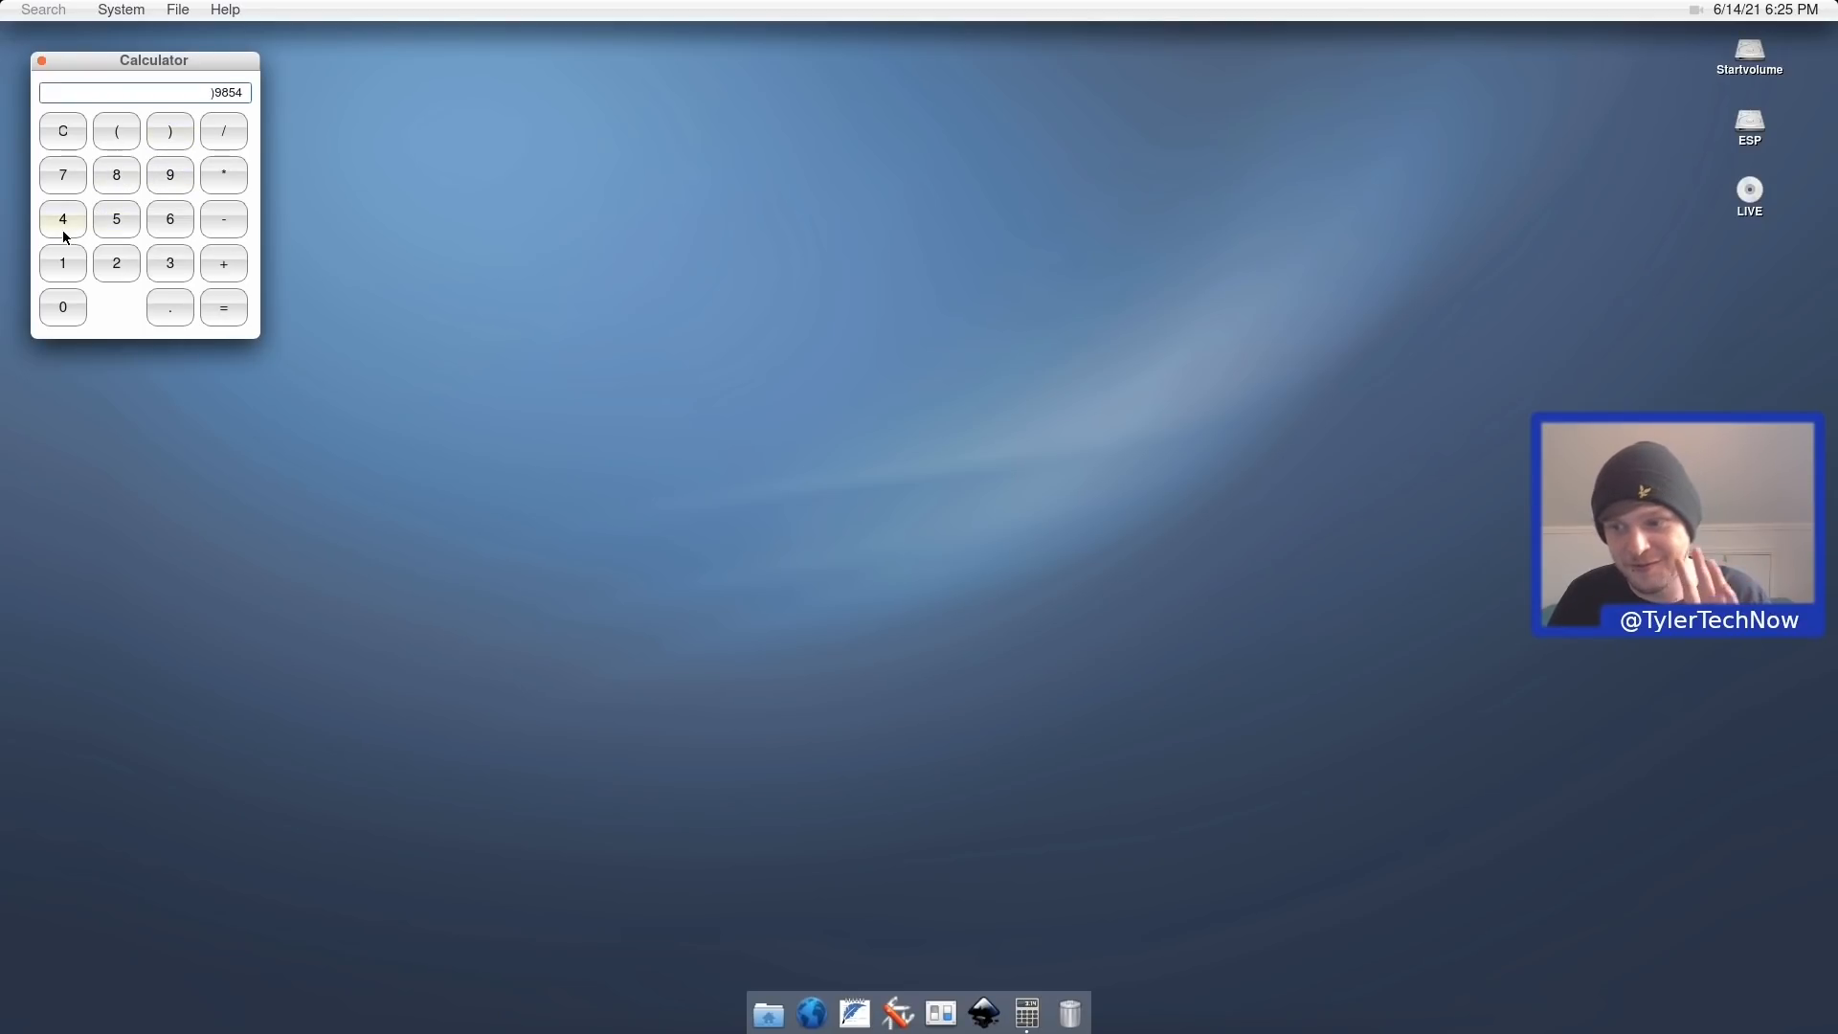
{"action": "left_click", "coordinate": [42, 62]}
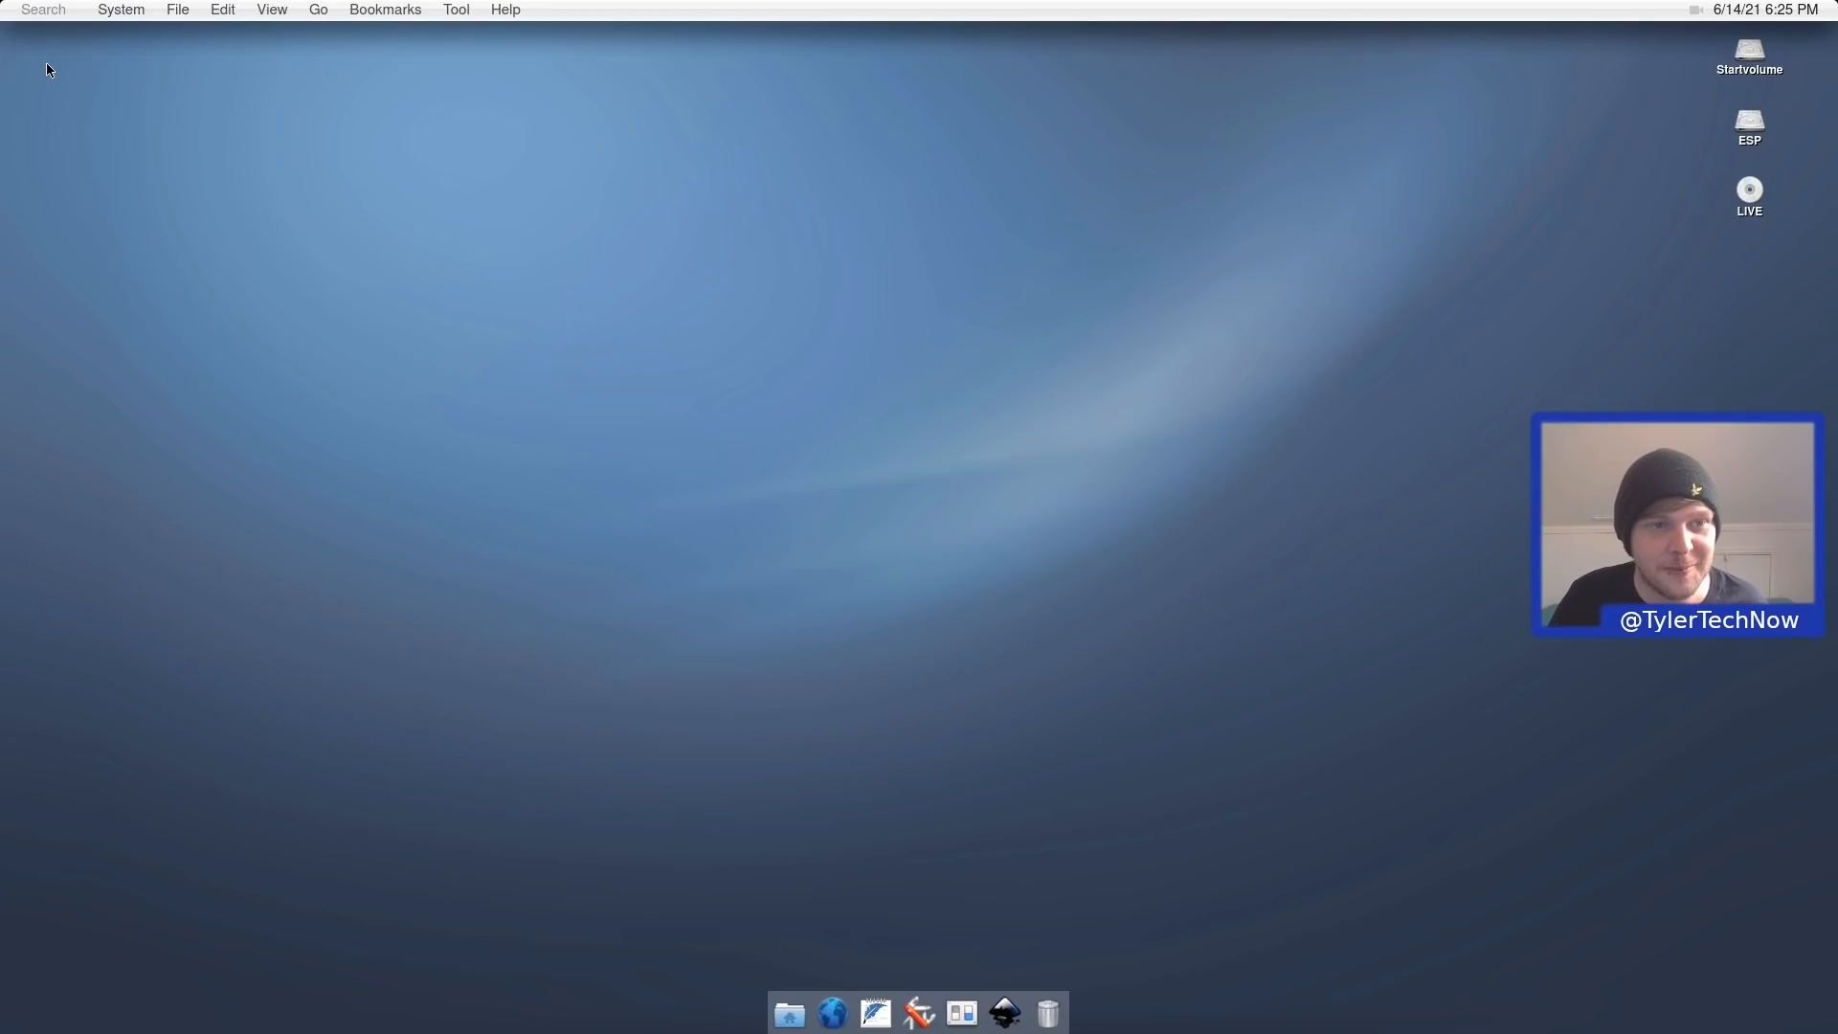
Open Calendar showing June 2021, close it, and bring the Utilities list back up.
{"action": "left_click", "coordinate": [121, 10]}
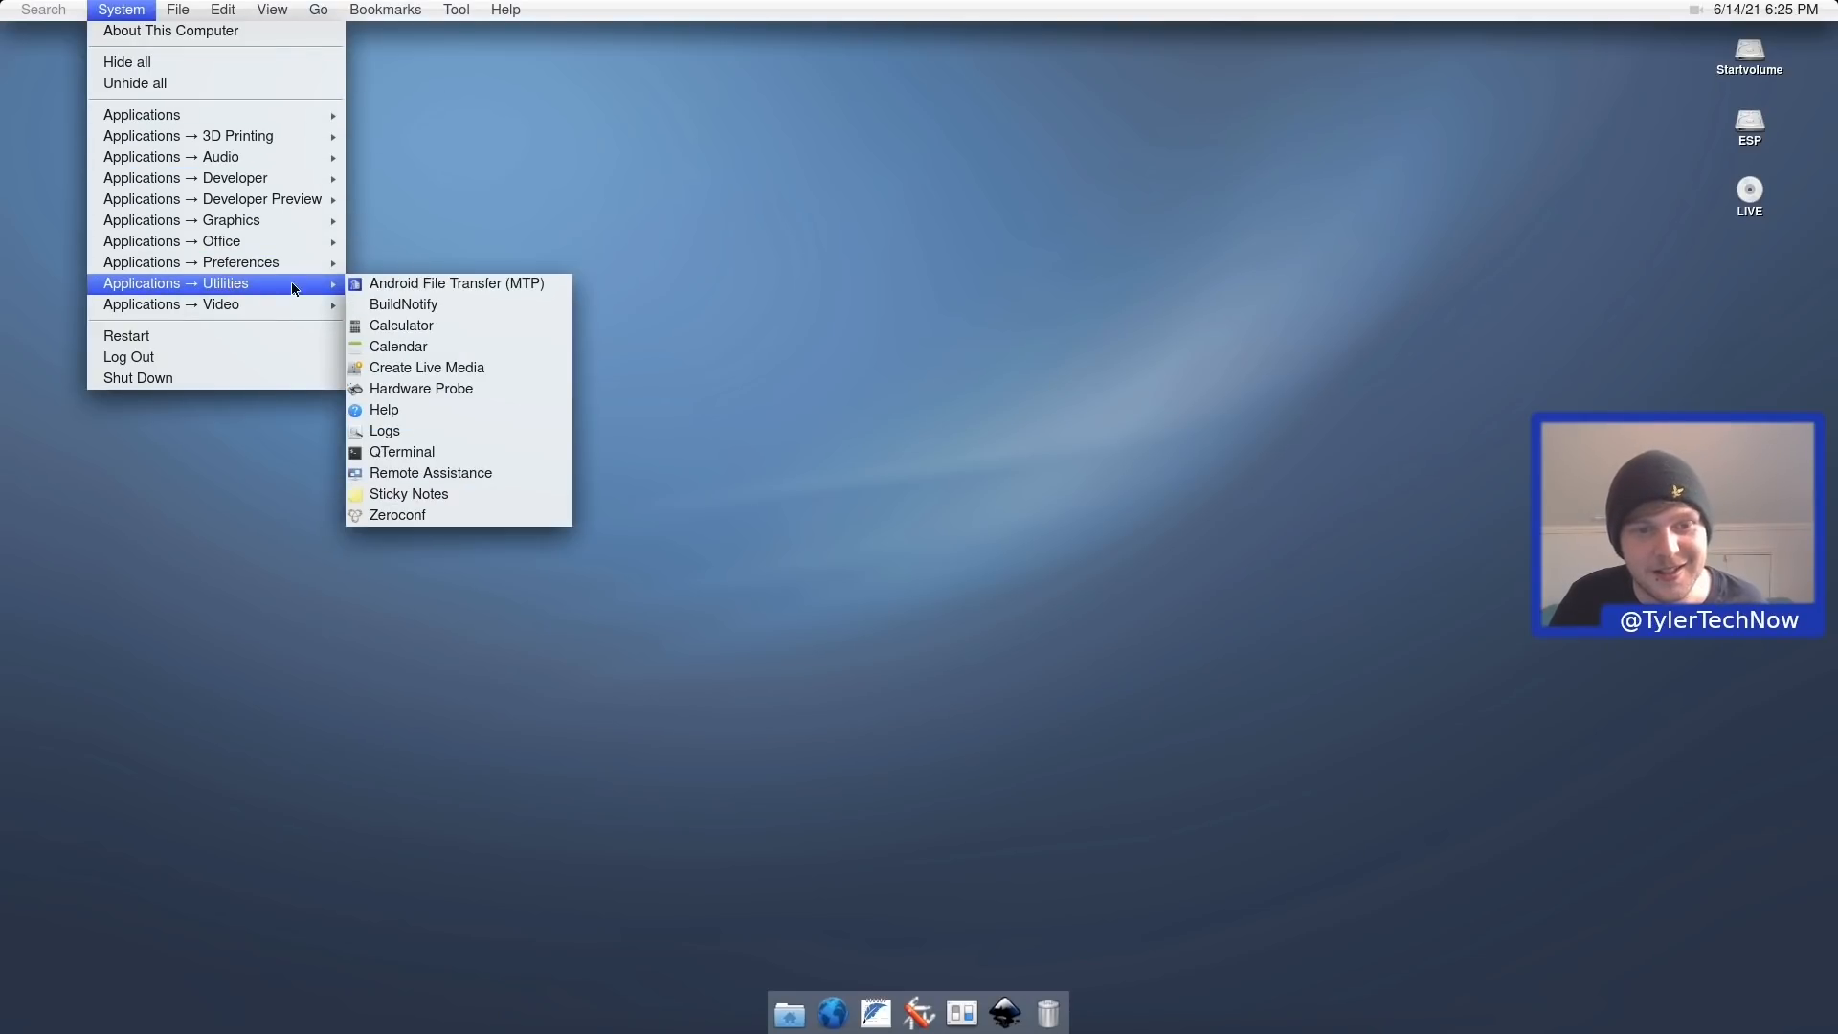
{"action": "left_click", "coordinate": [445, 348]}
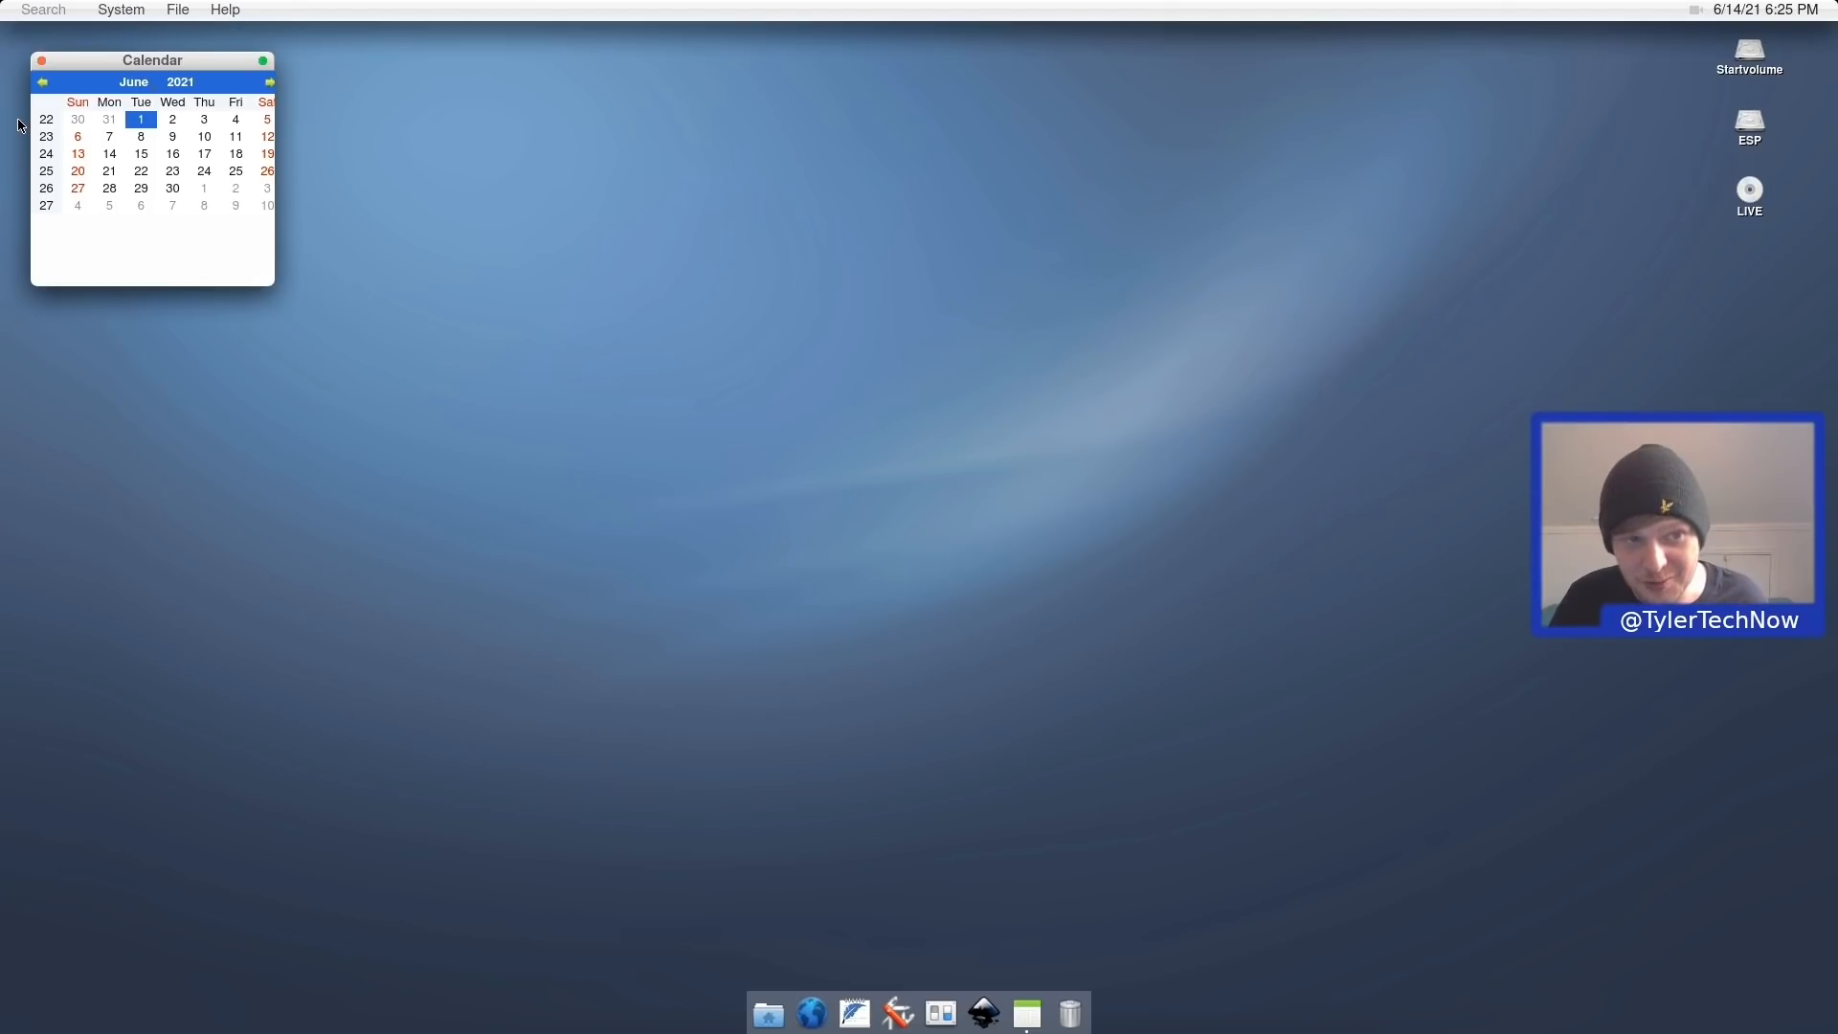
{"action": "left_click", "coordinate": [42, 60]}
{"action": "left_click", "coordinate": [121, 10]}
{"action": "mouse_move", "coordinate": [184, 287]}
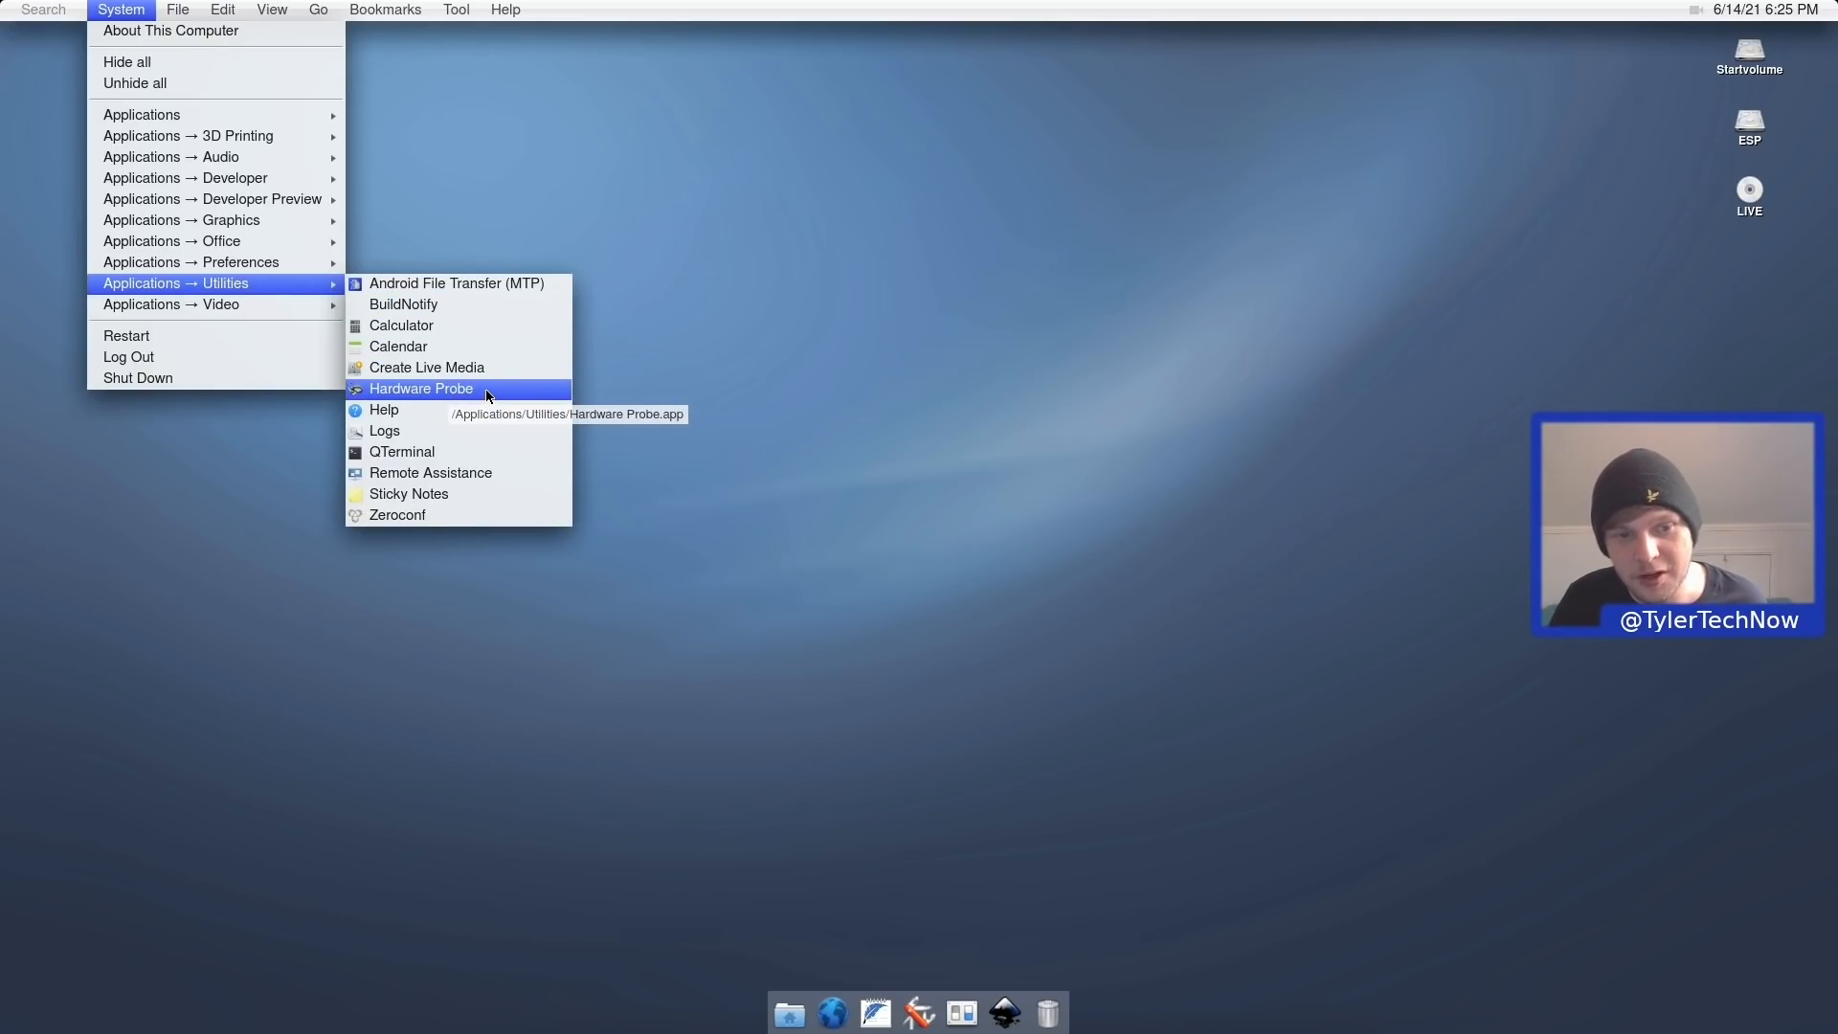
Launch QTerminal and close it, then reopen it with Ctrl+Alt+T and close it again.
{"action": "left_click", "coordinate": [399, 452]}
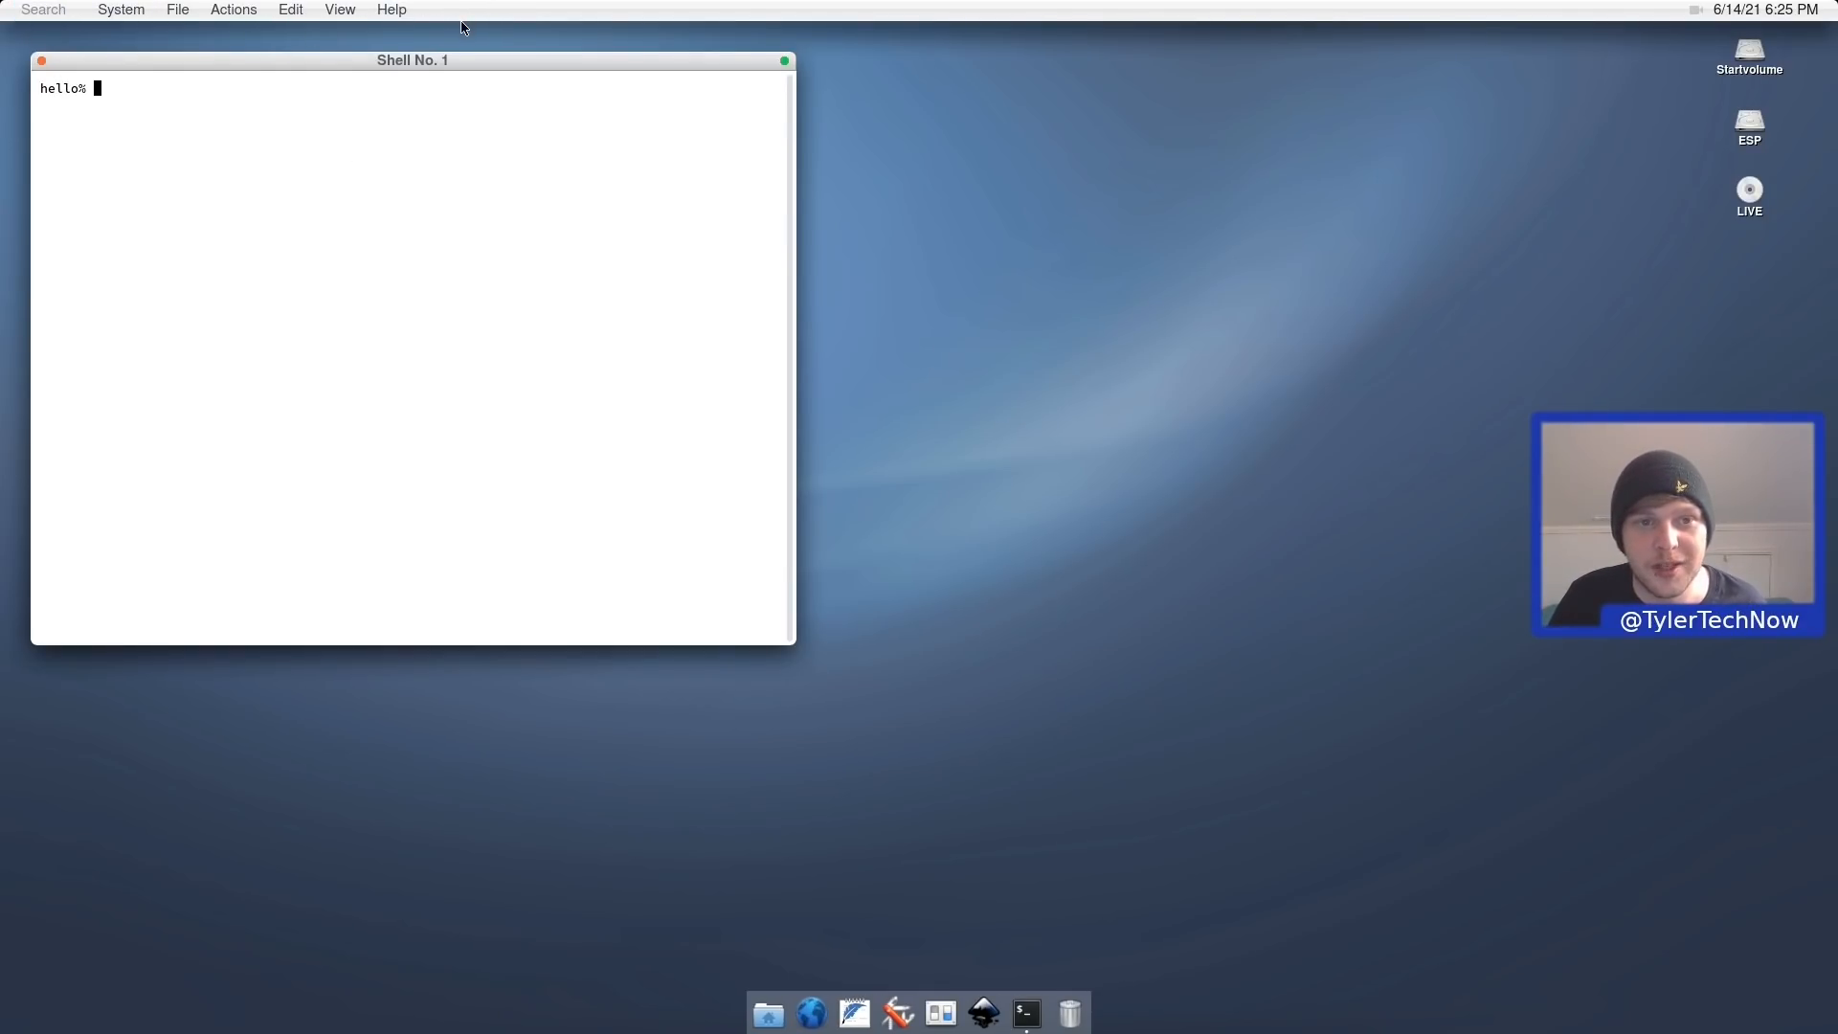
{"action": "left_click", "coordinate": [41, 60]}
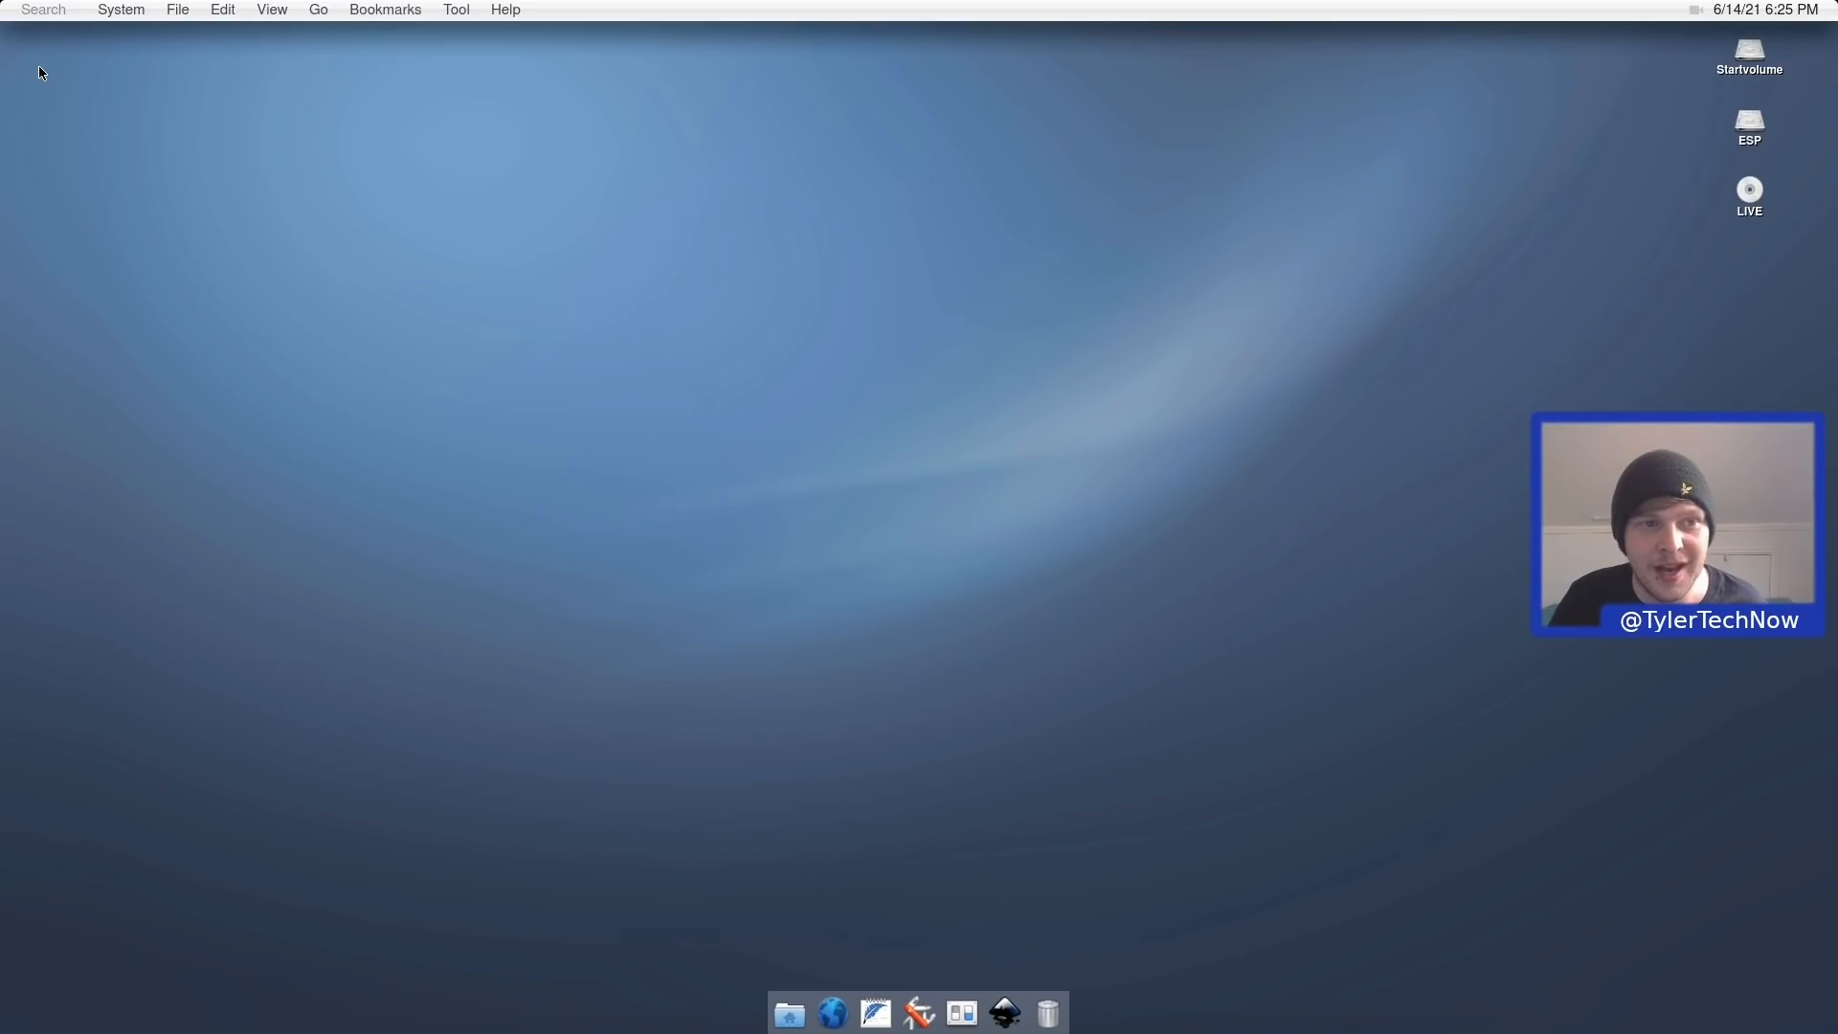
{"action": "key", "text": "ctrl+alt+t"}
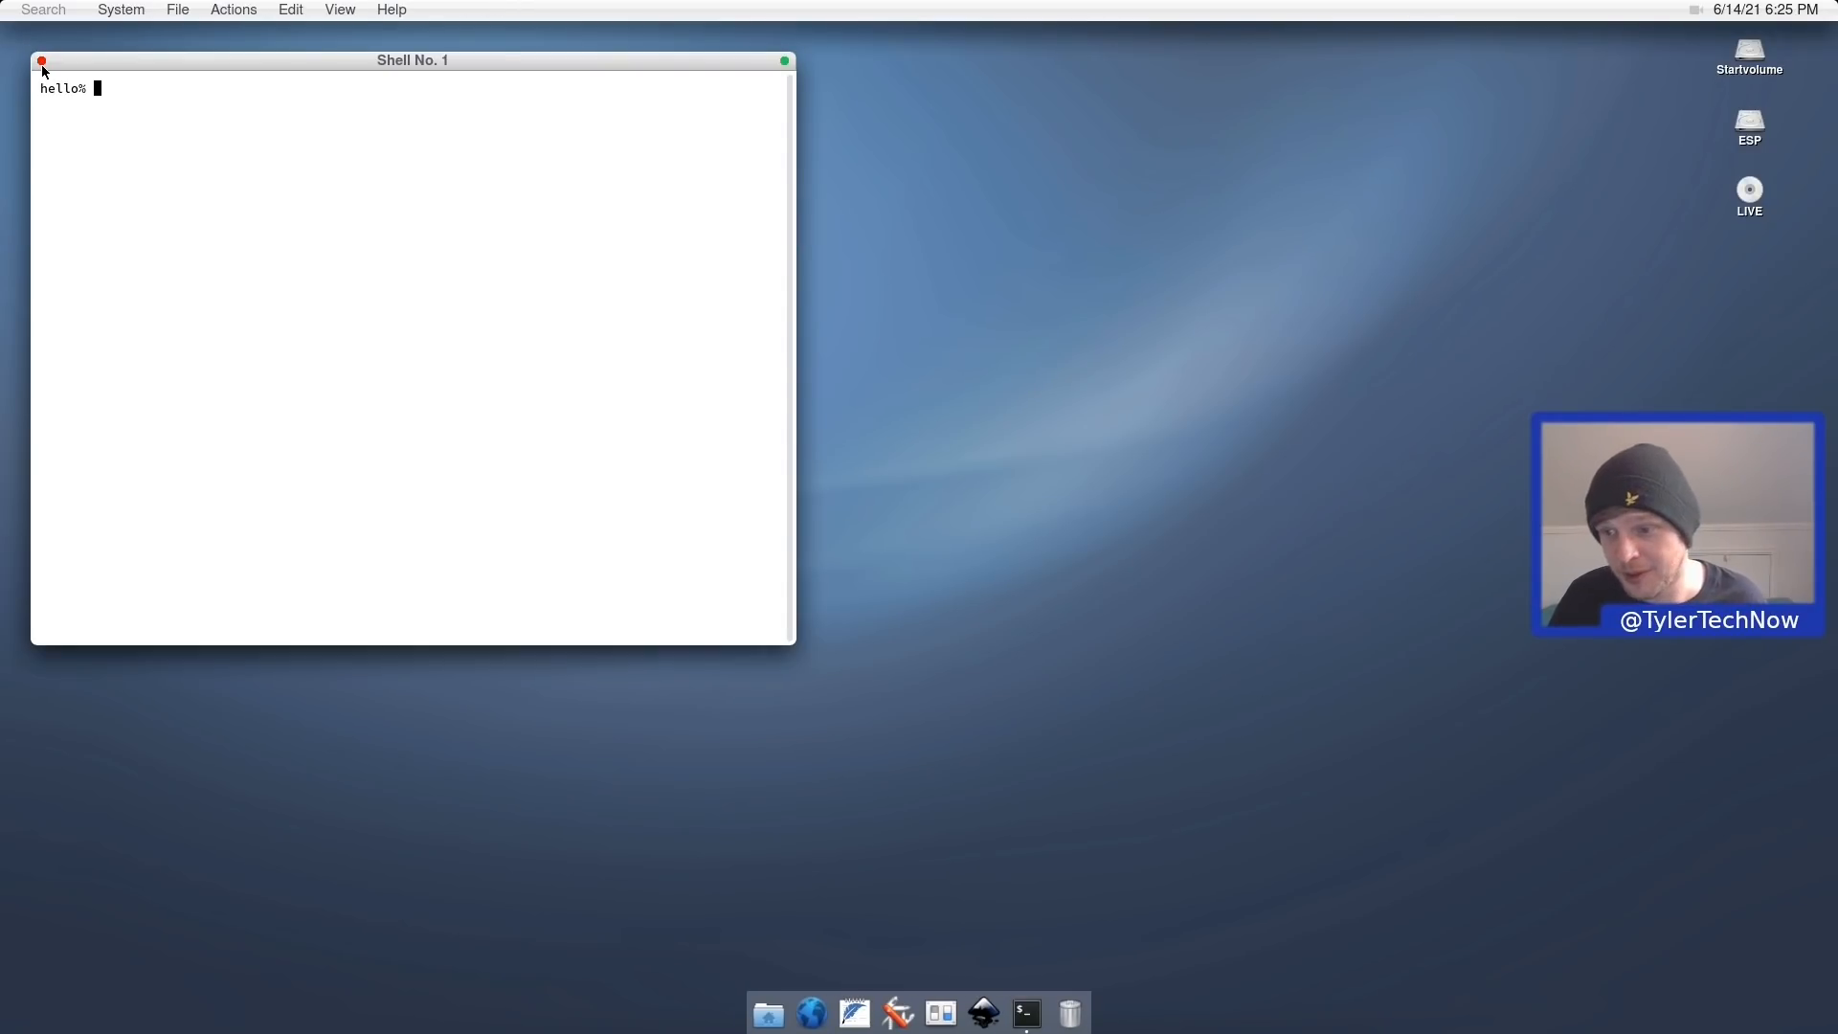
{"action": "left_click", "coordinate": [41, 60]}
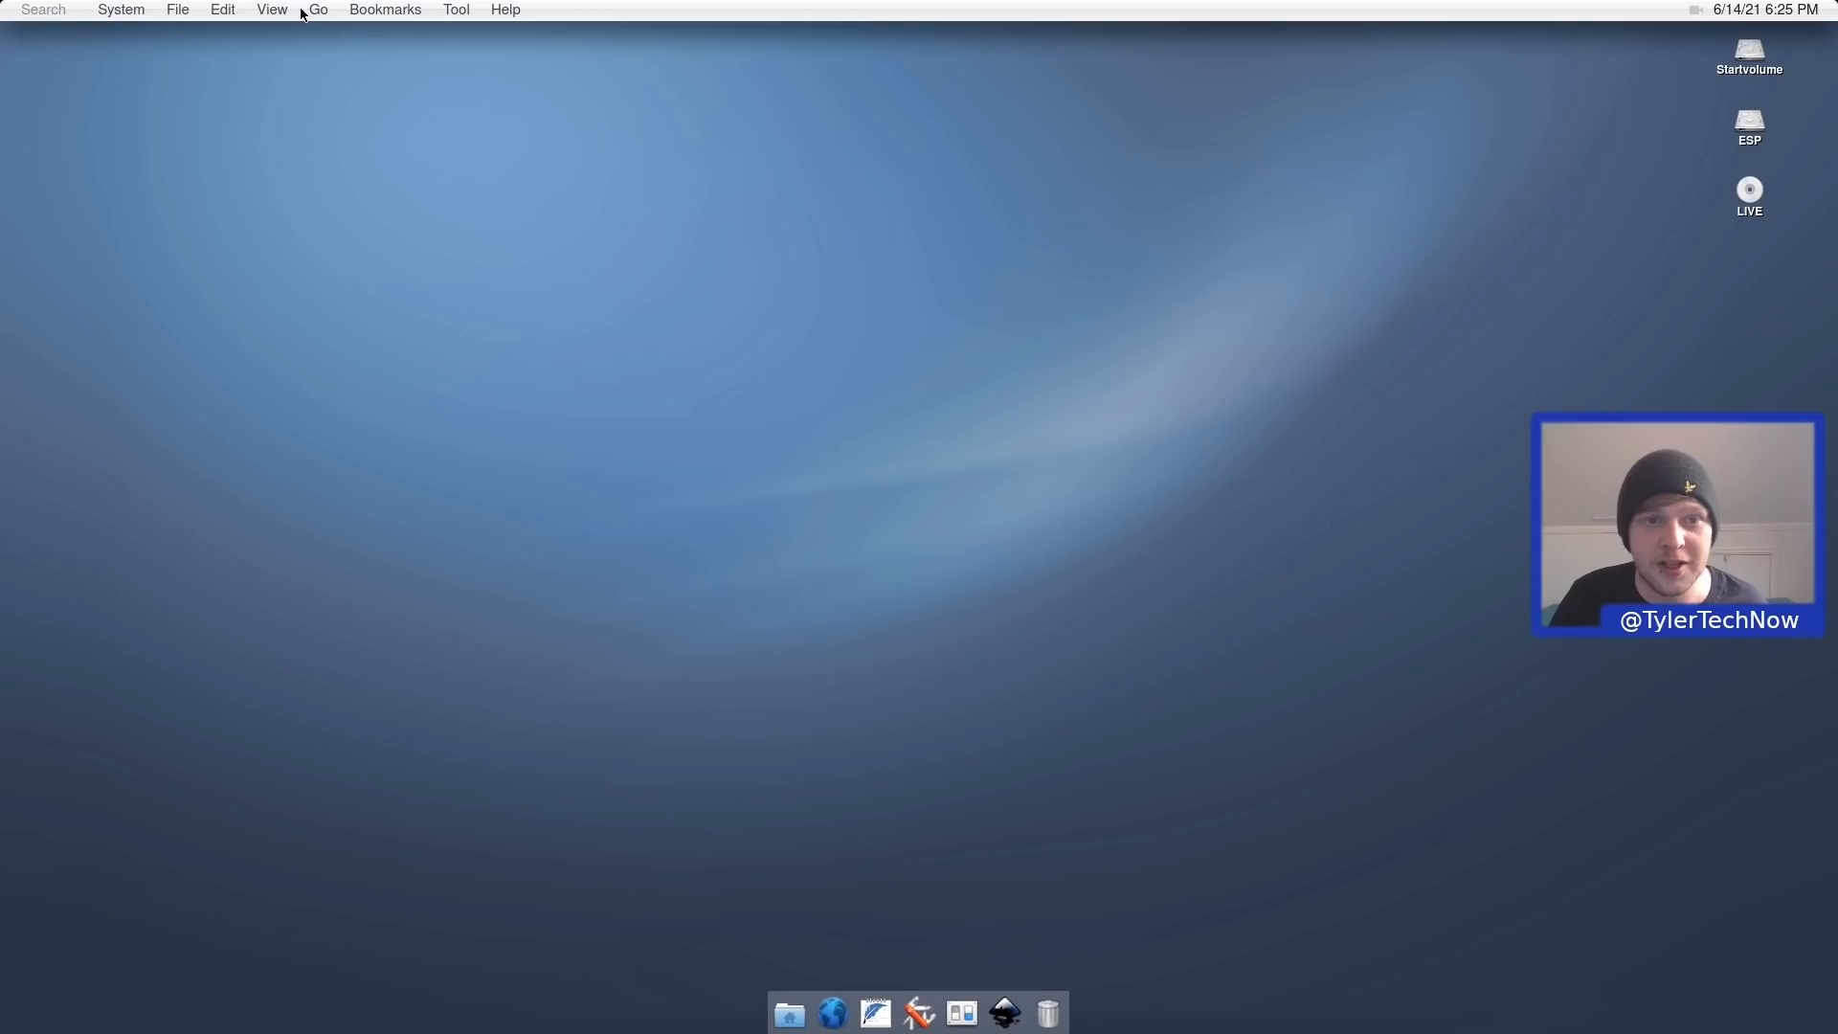
Browse the desktop's global menus and launch Sticky Notes from the applications list.
{"action": "left_click", "coordinate": [456, 9]}
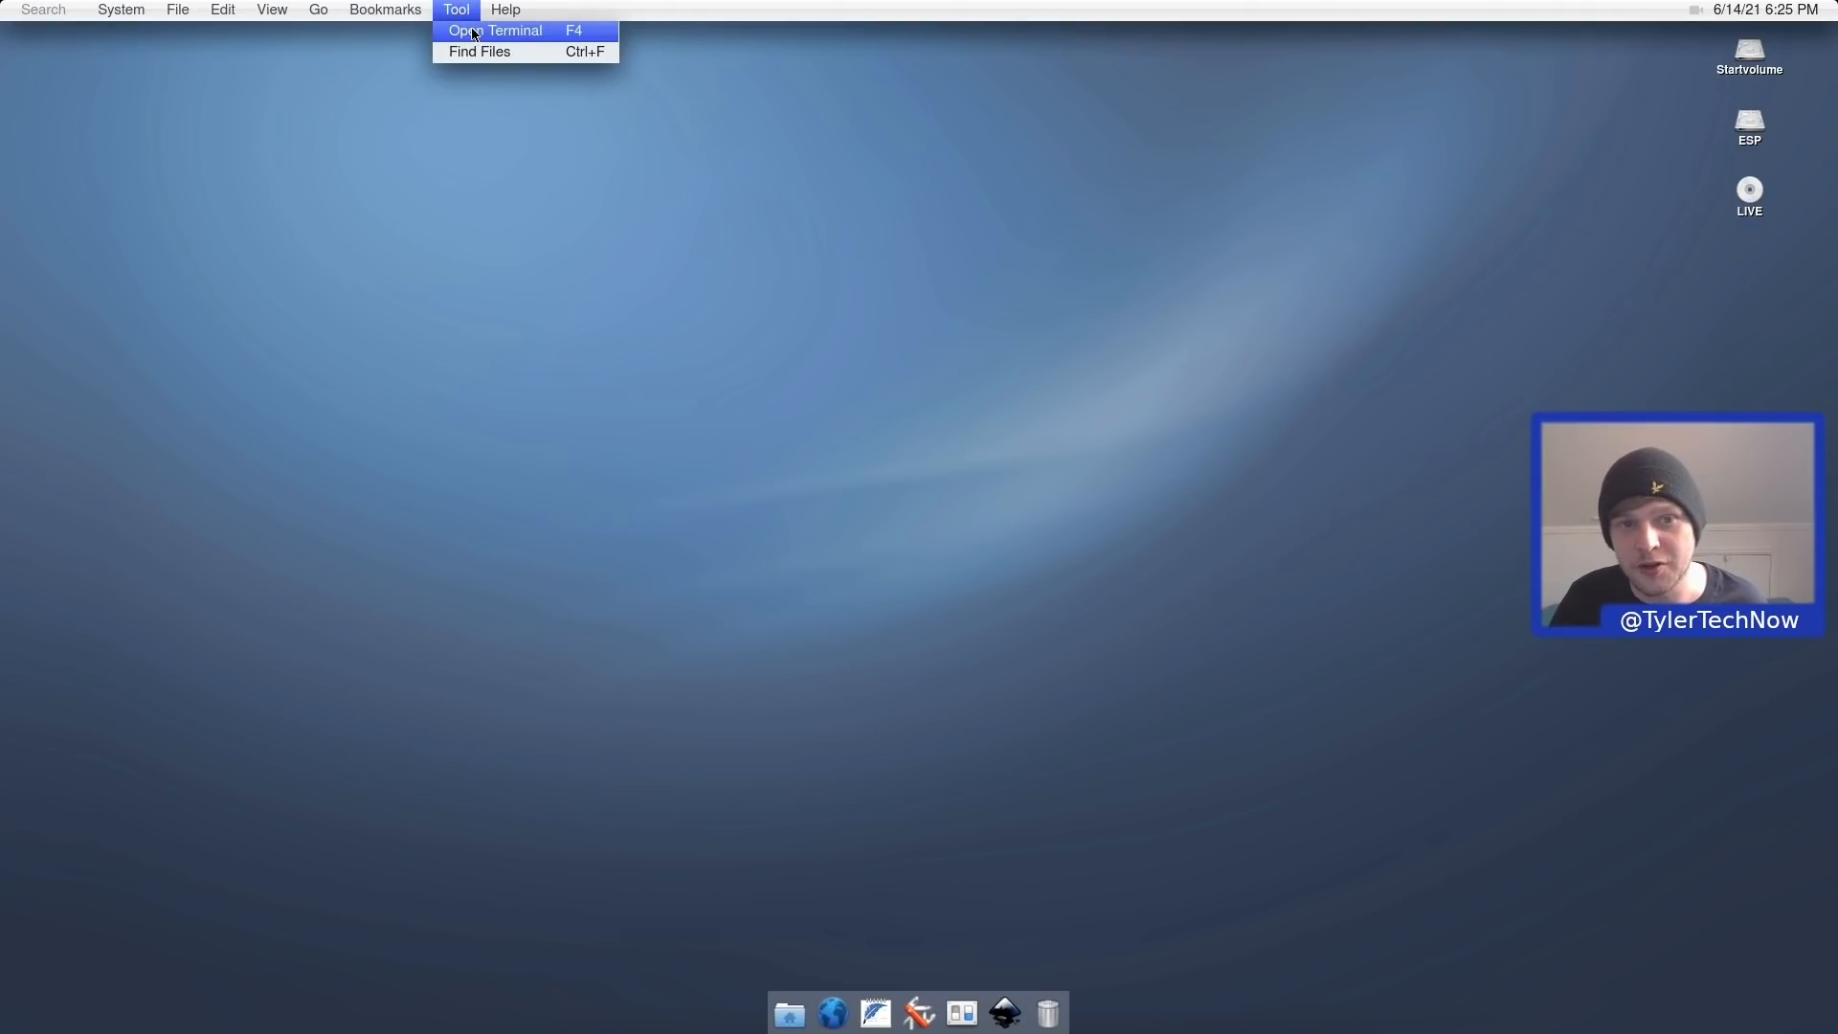
{"action": "left_click", "coordinate": [212, 157]}
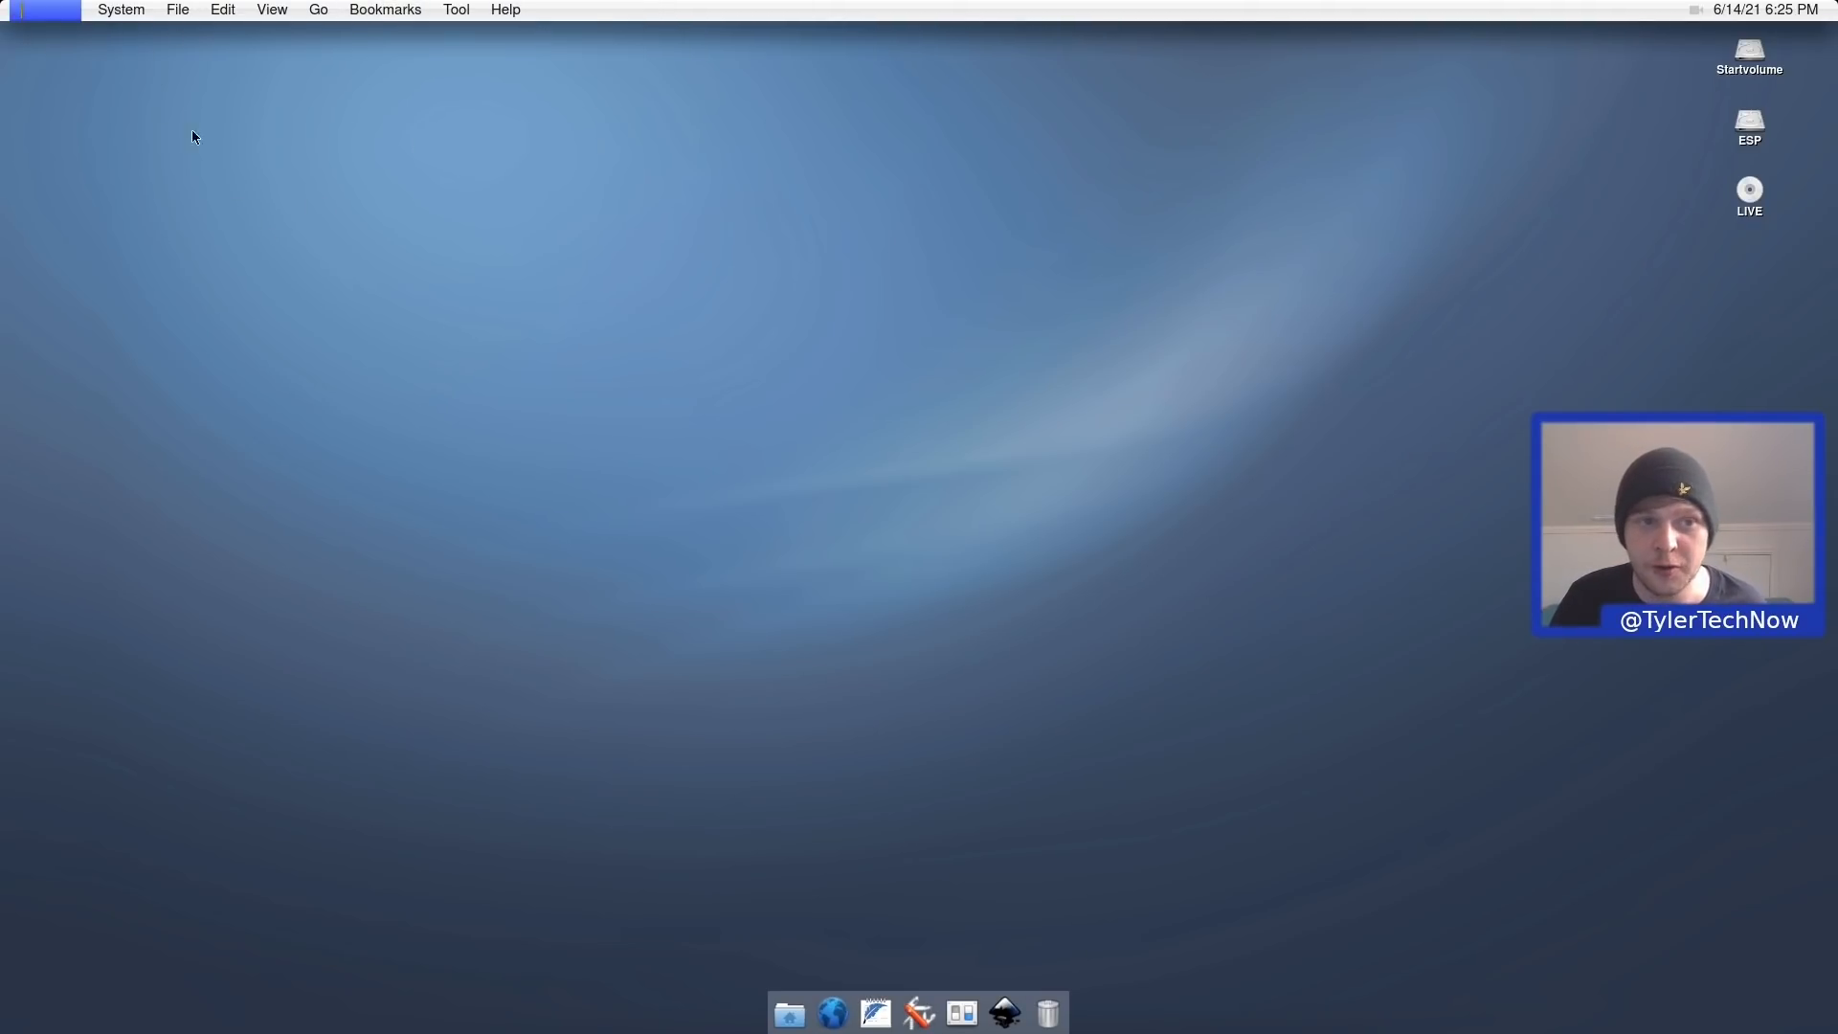
{"action": "left_click", "coordinate": [120, 8]}
{"action": "mouse_move", "coordinate": [141, 123]}
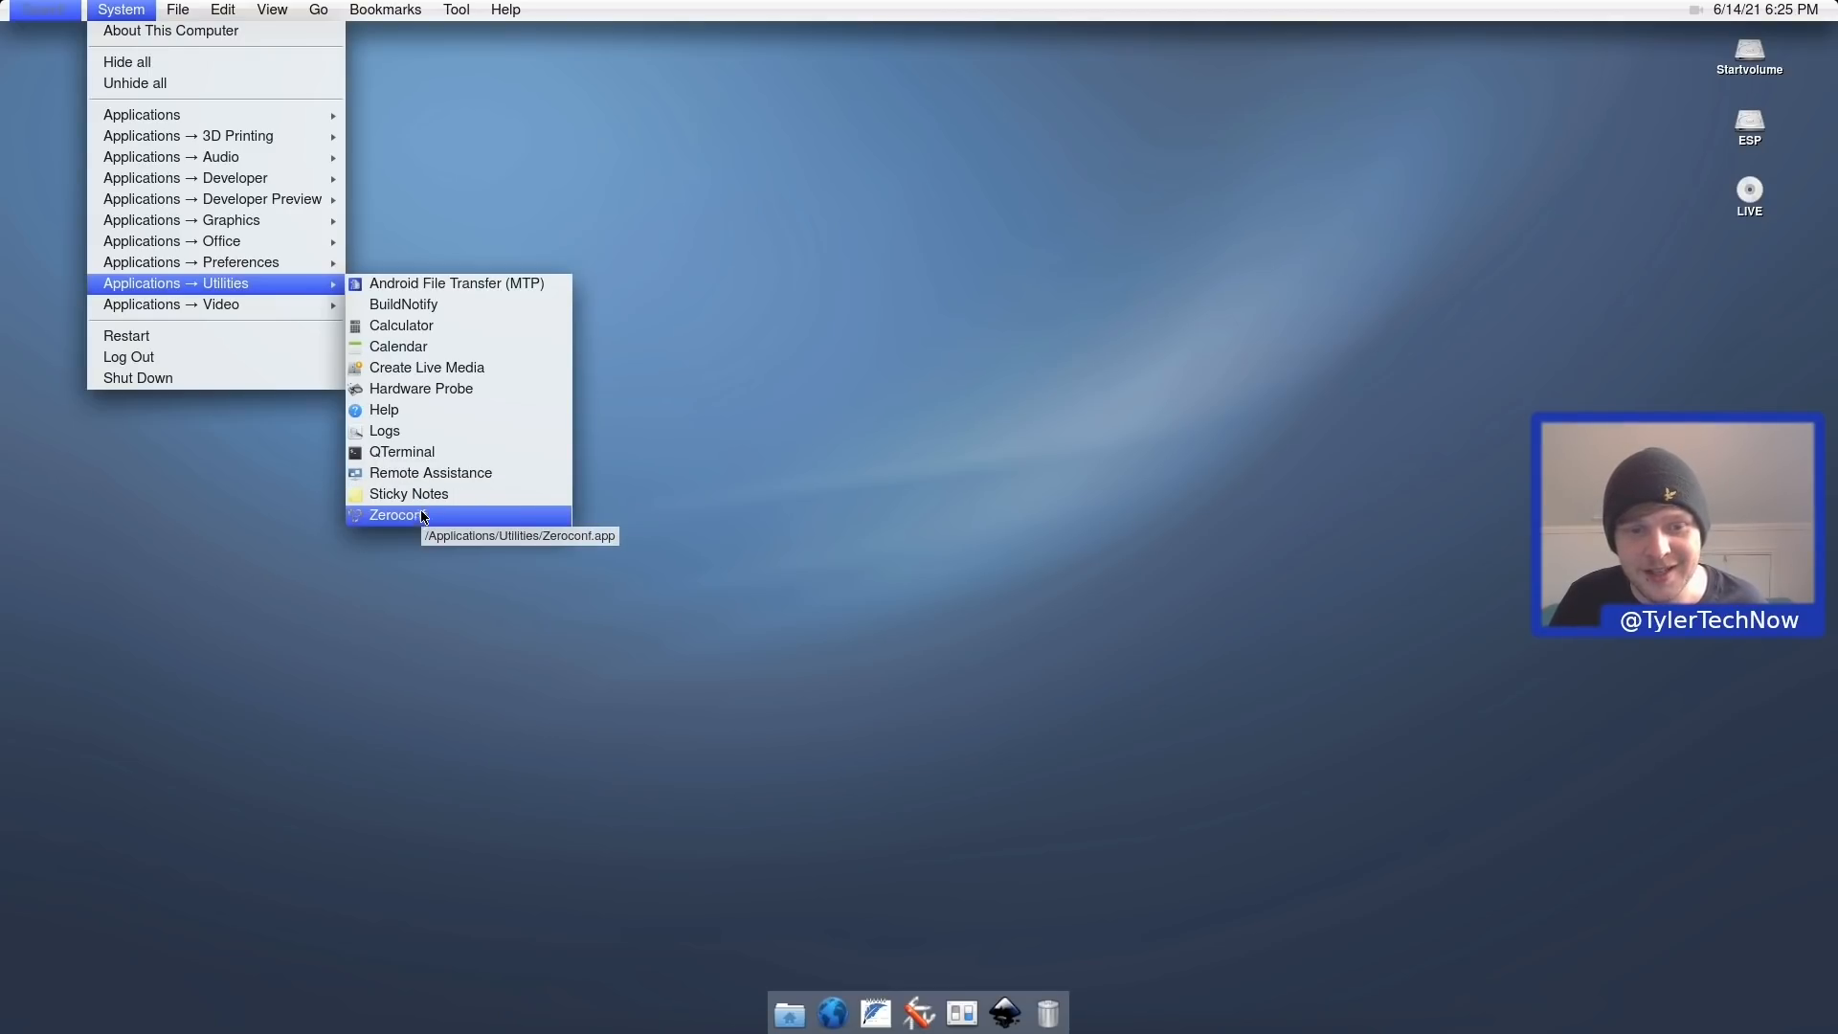
{"action": "left_click", "coordinate": [429, 496]}
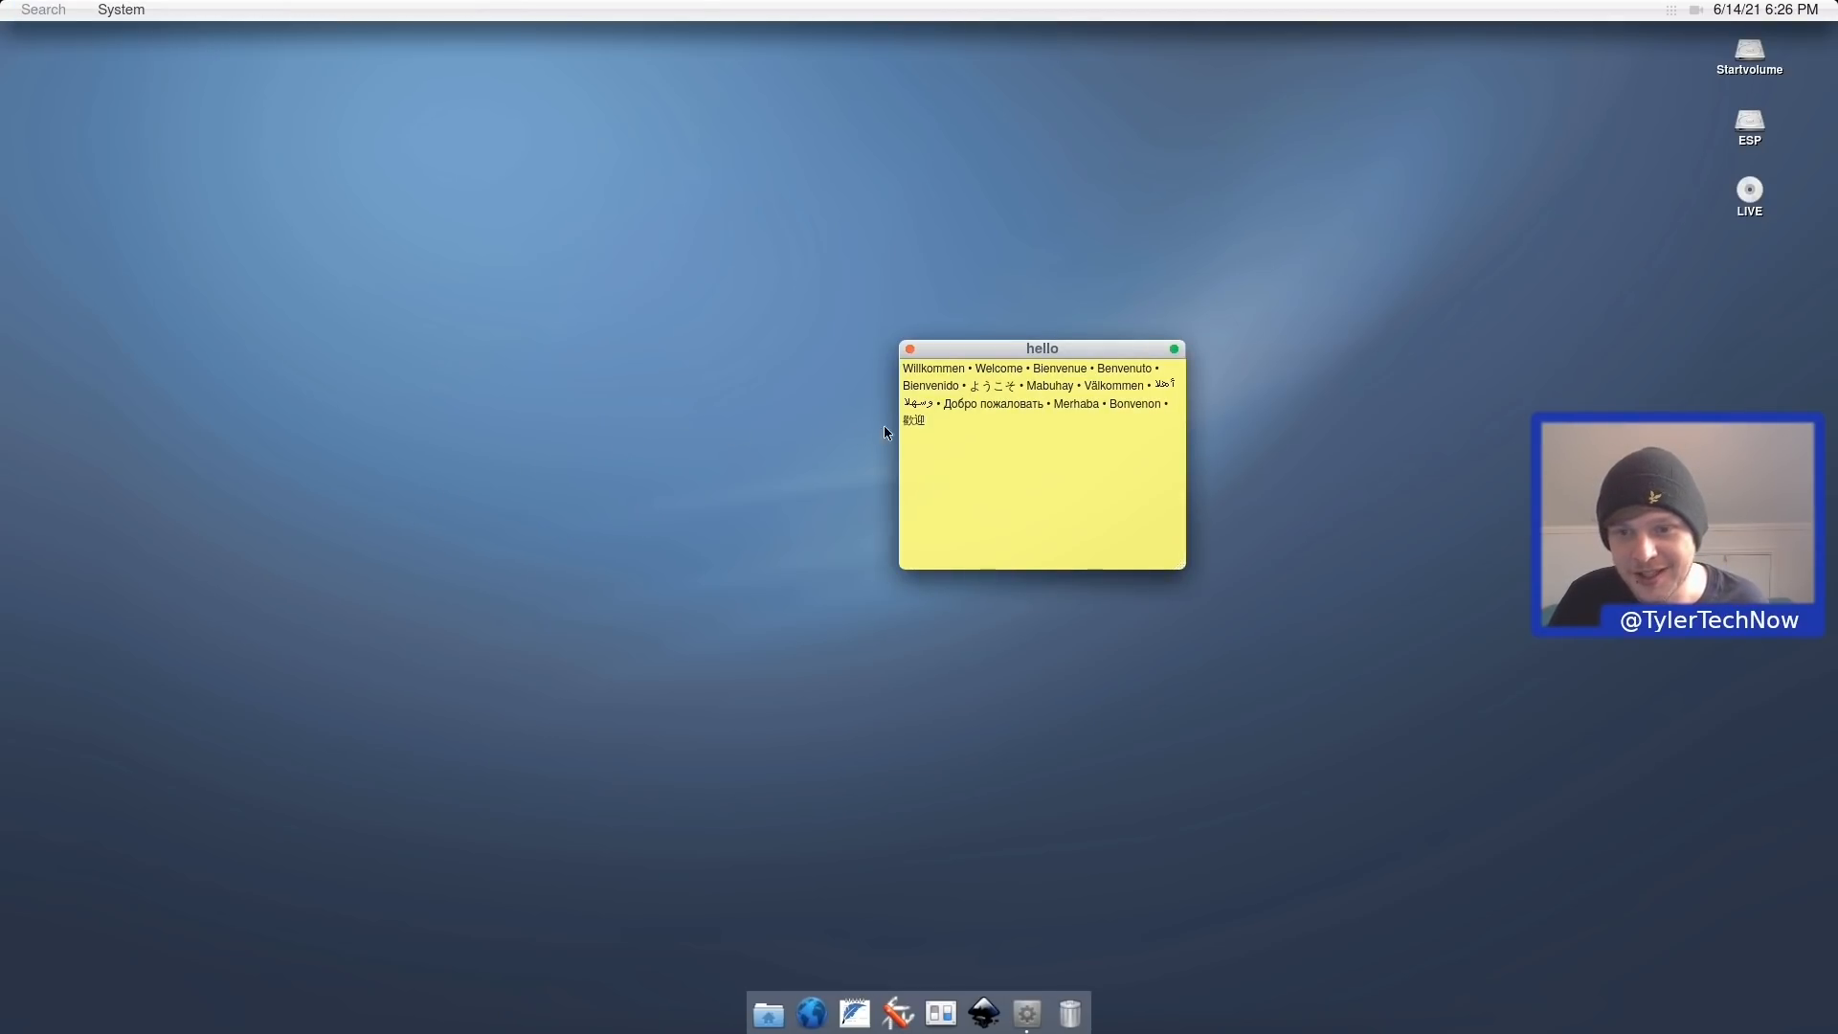
Select the note's 'hello' welcome text, quit Sticky Notes from its options, and reopen the System menu.
{"action": "left_click_drag", "start_coordinate": [993, 427], "coordinate": [801, 295]}
{"action": "left_click", "coordinate": [968, 444]}
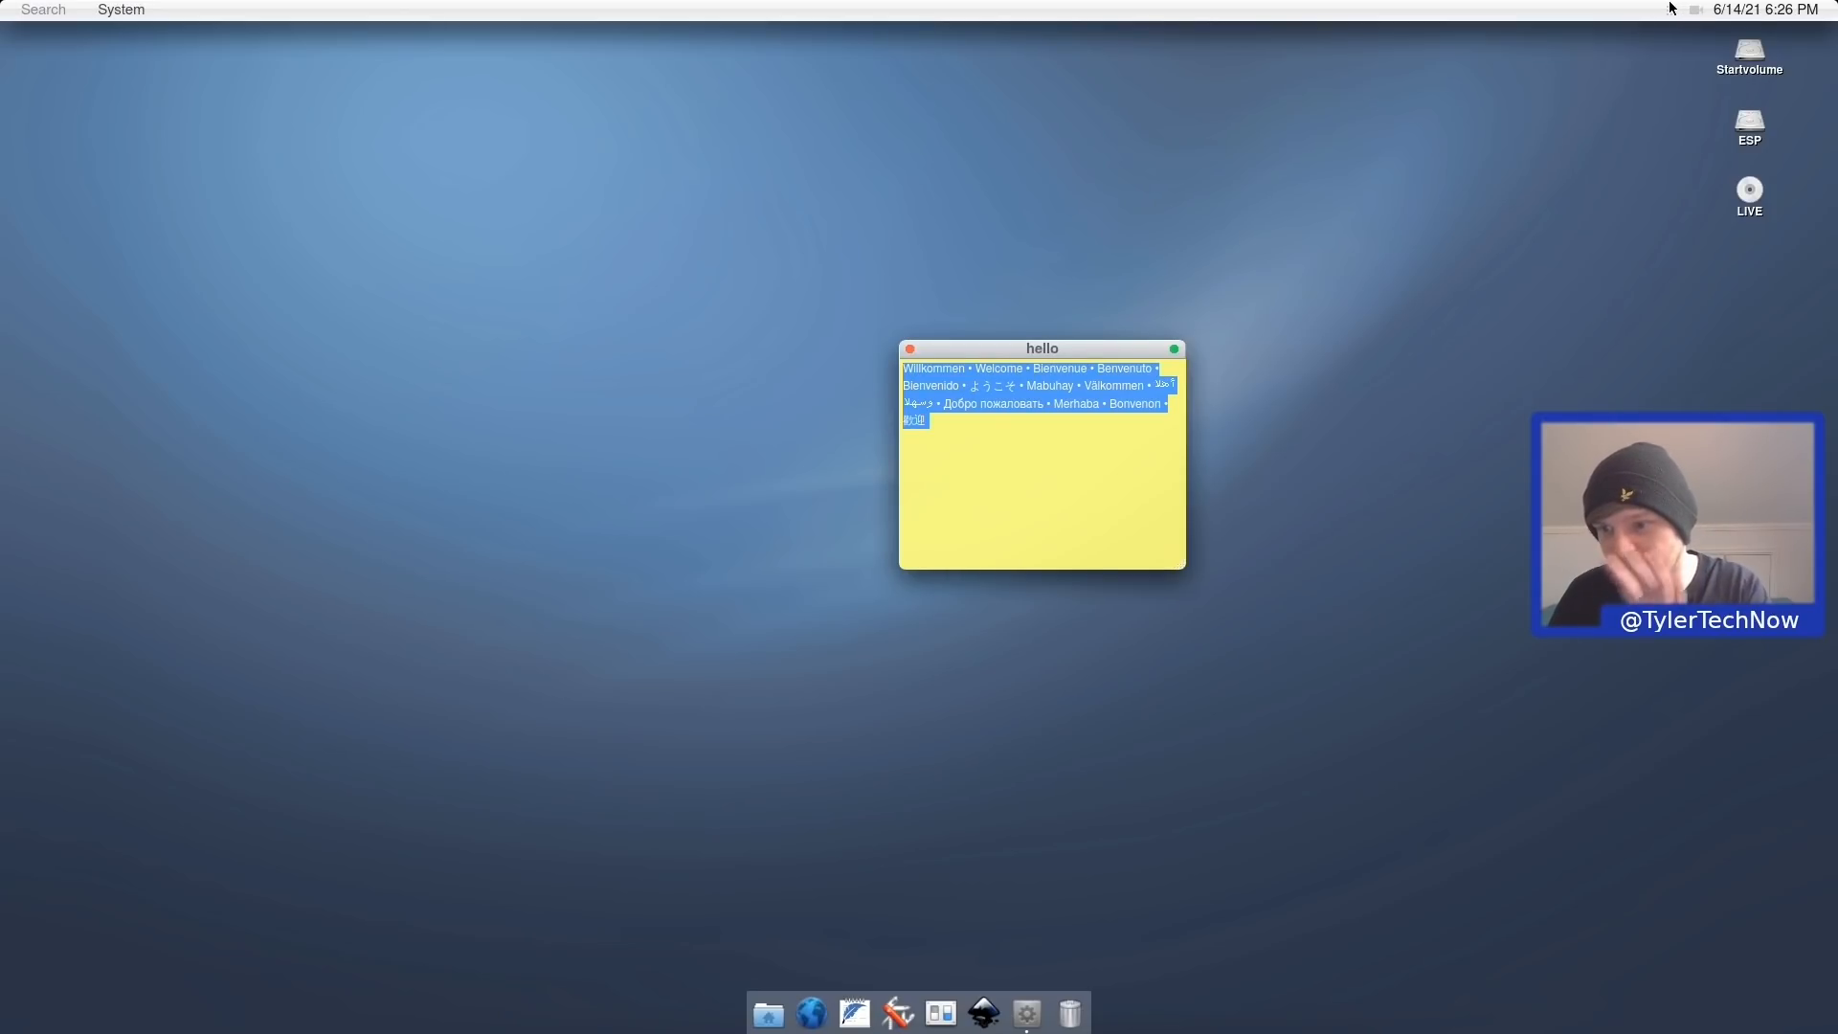
{"action": "left_click", "coordinate": [1673, 11]}
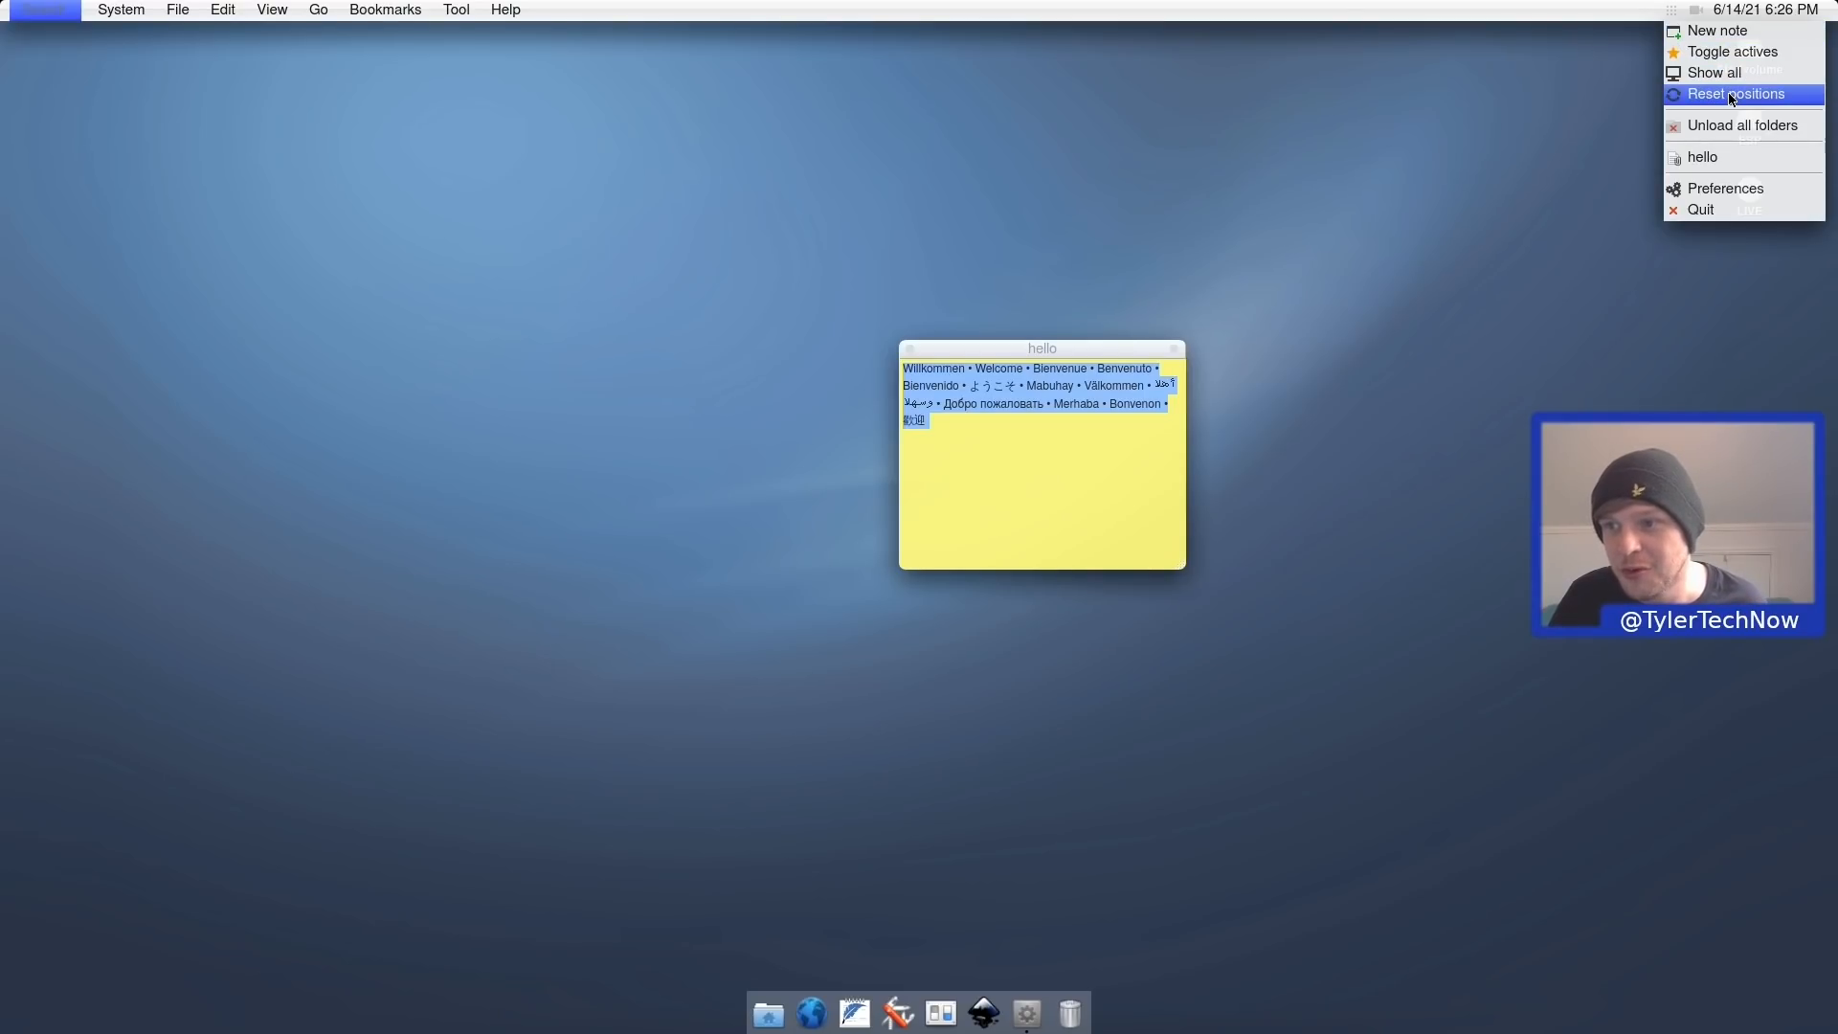
{"action": "left_click", "coordinate": [1717, 212]}
{"action": "left_click", "coordinate": [113, 9]}
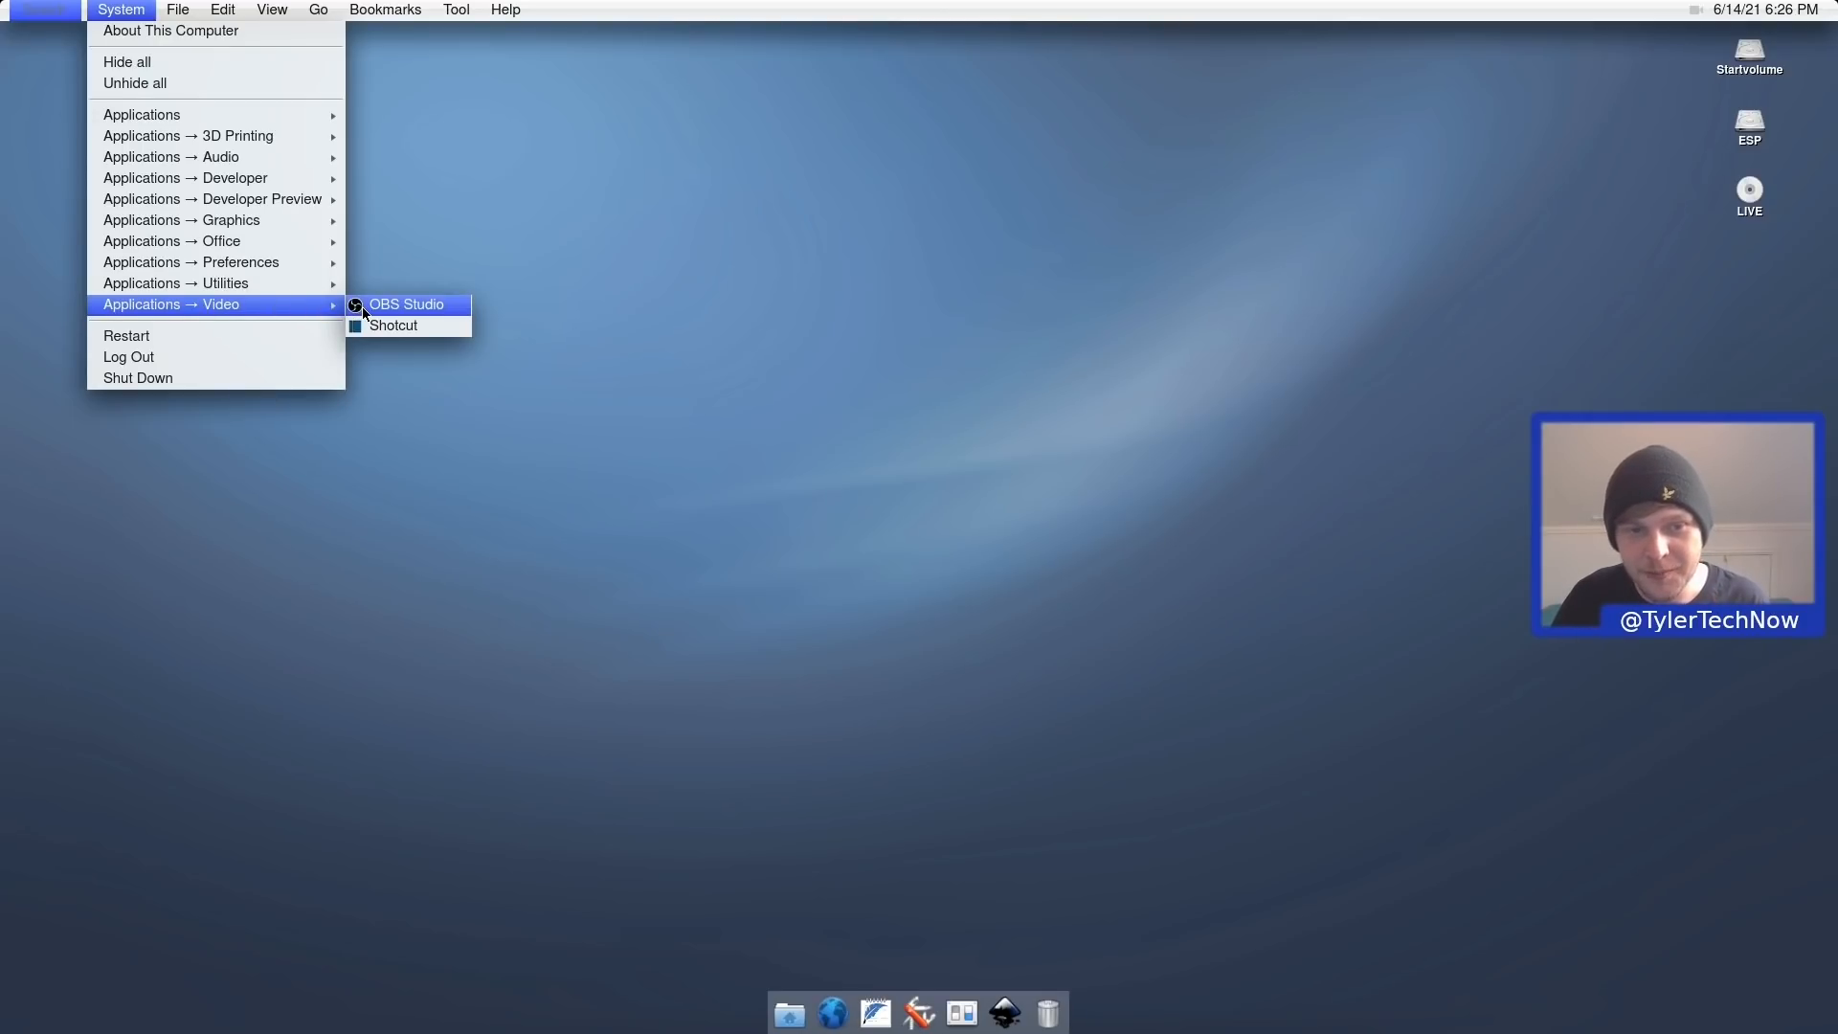
Launch OBS Studio from the Video applications list.
{"action": "left_click", "coordinate": [362, 304]}
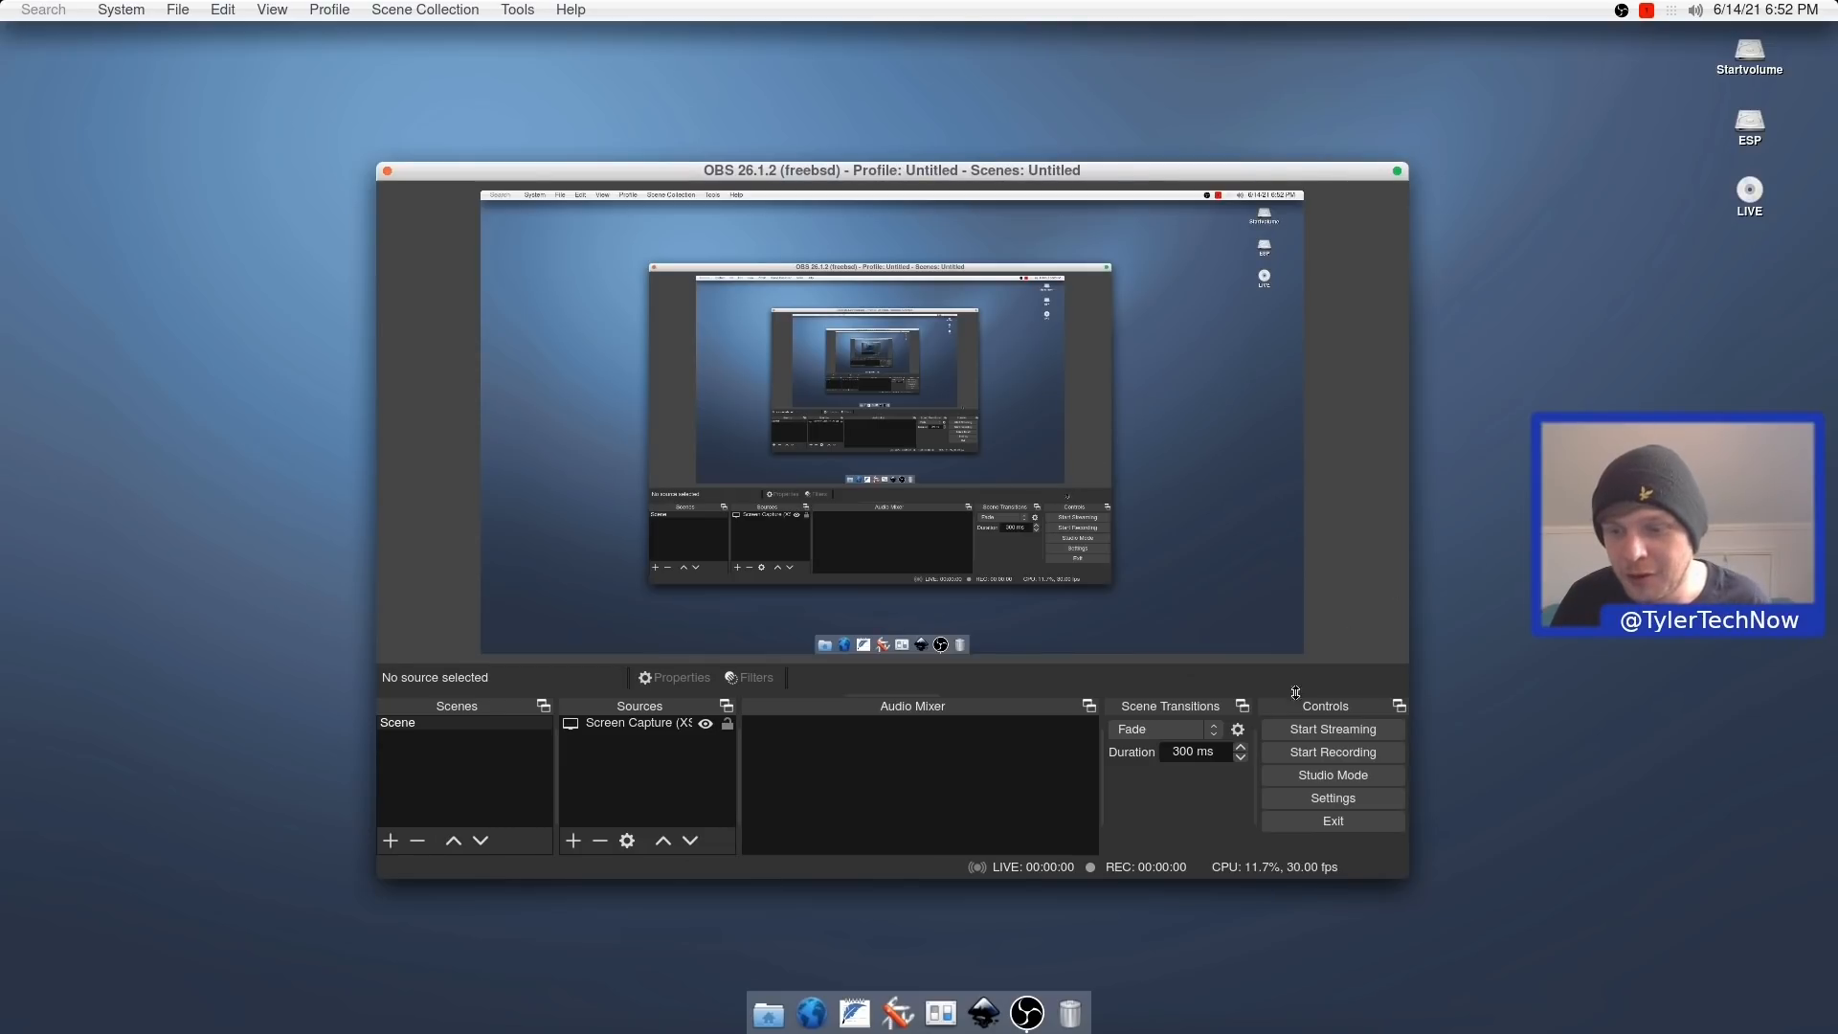
{"action": "left_click", "coordinate": [1291, 744]}
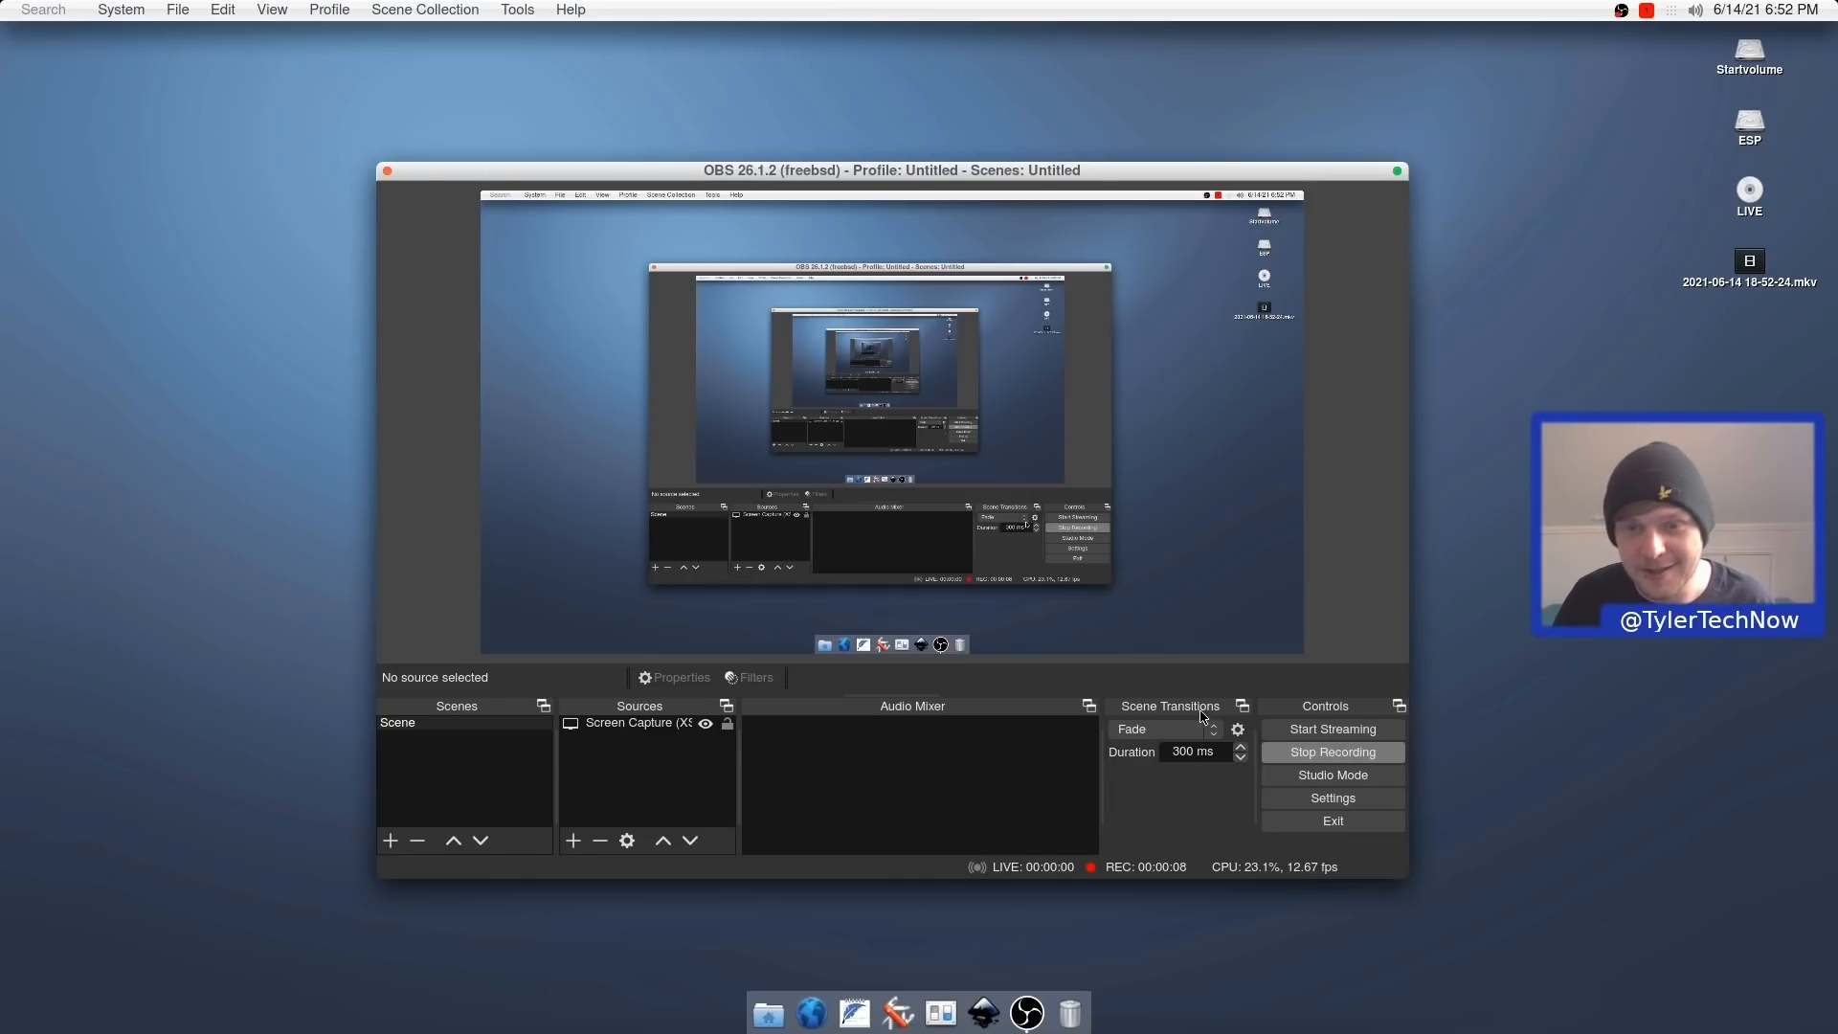
{"action": "mouse_move", "coordinate": [891, 170]}
{"action": "left_mouse_down"}
{"action": "mouse_move", "coordinate": [843, 206]}
{"action": "mouse_move", "coordinate": [880, 217]}
{"action": "mouse_move", "coordinate": [937, 184]}
{"action": "mouse_move", "coordinate": [918, 161]}
{"action": "mouse_move", "coordinate": [916, 177]}
{"action": "left_mouse_up"}
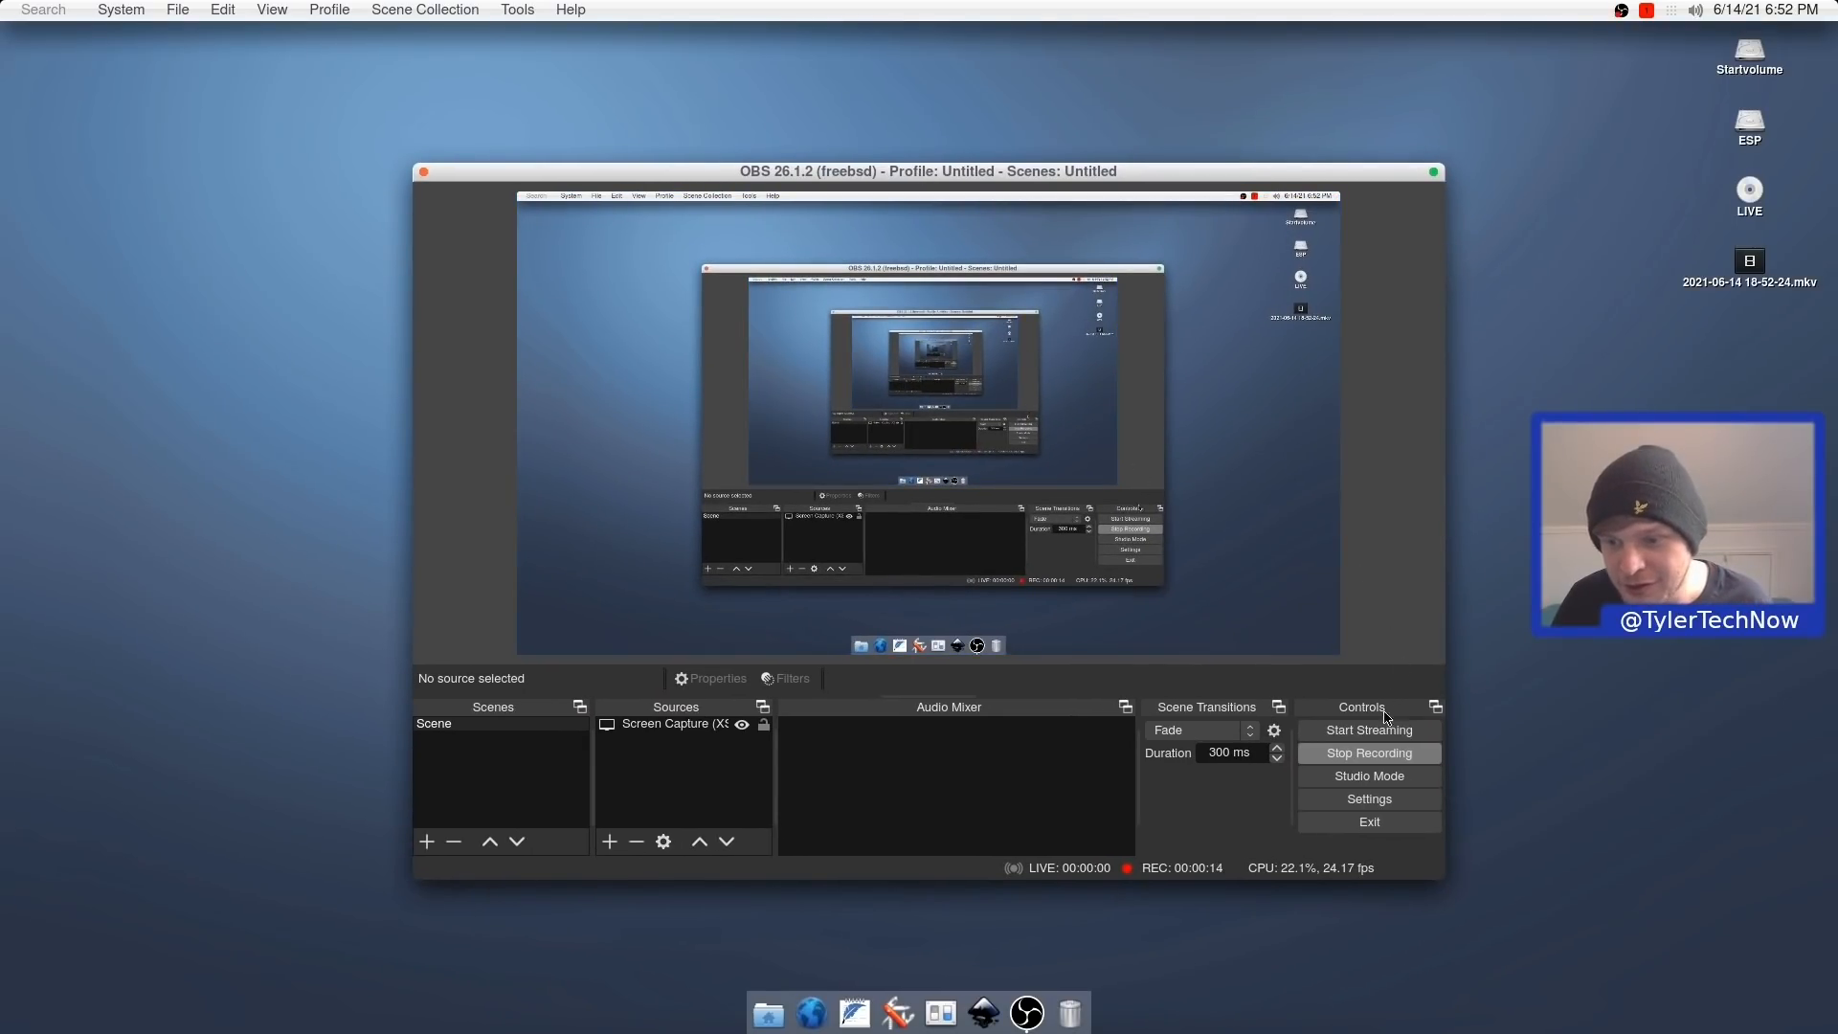
{"action": "left_click", "coordinate": [1383, 763]}
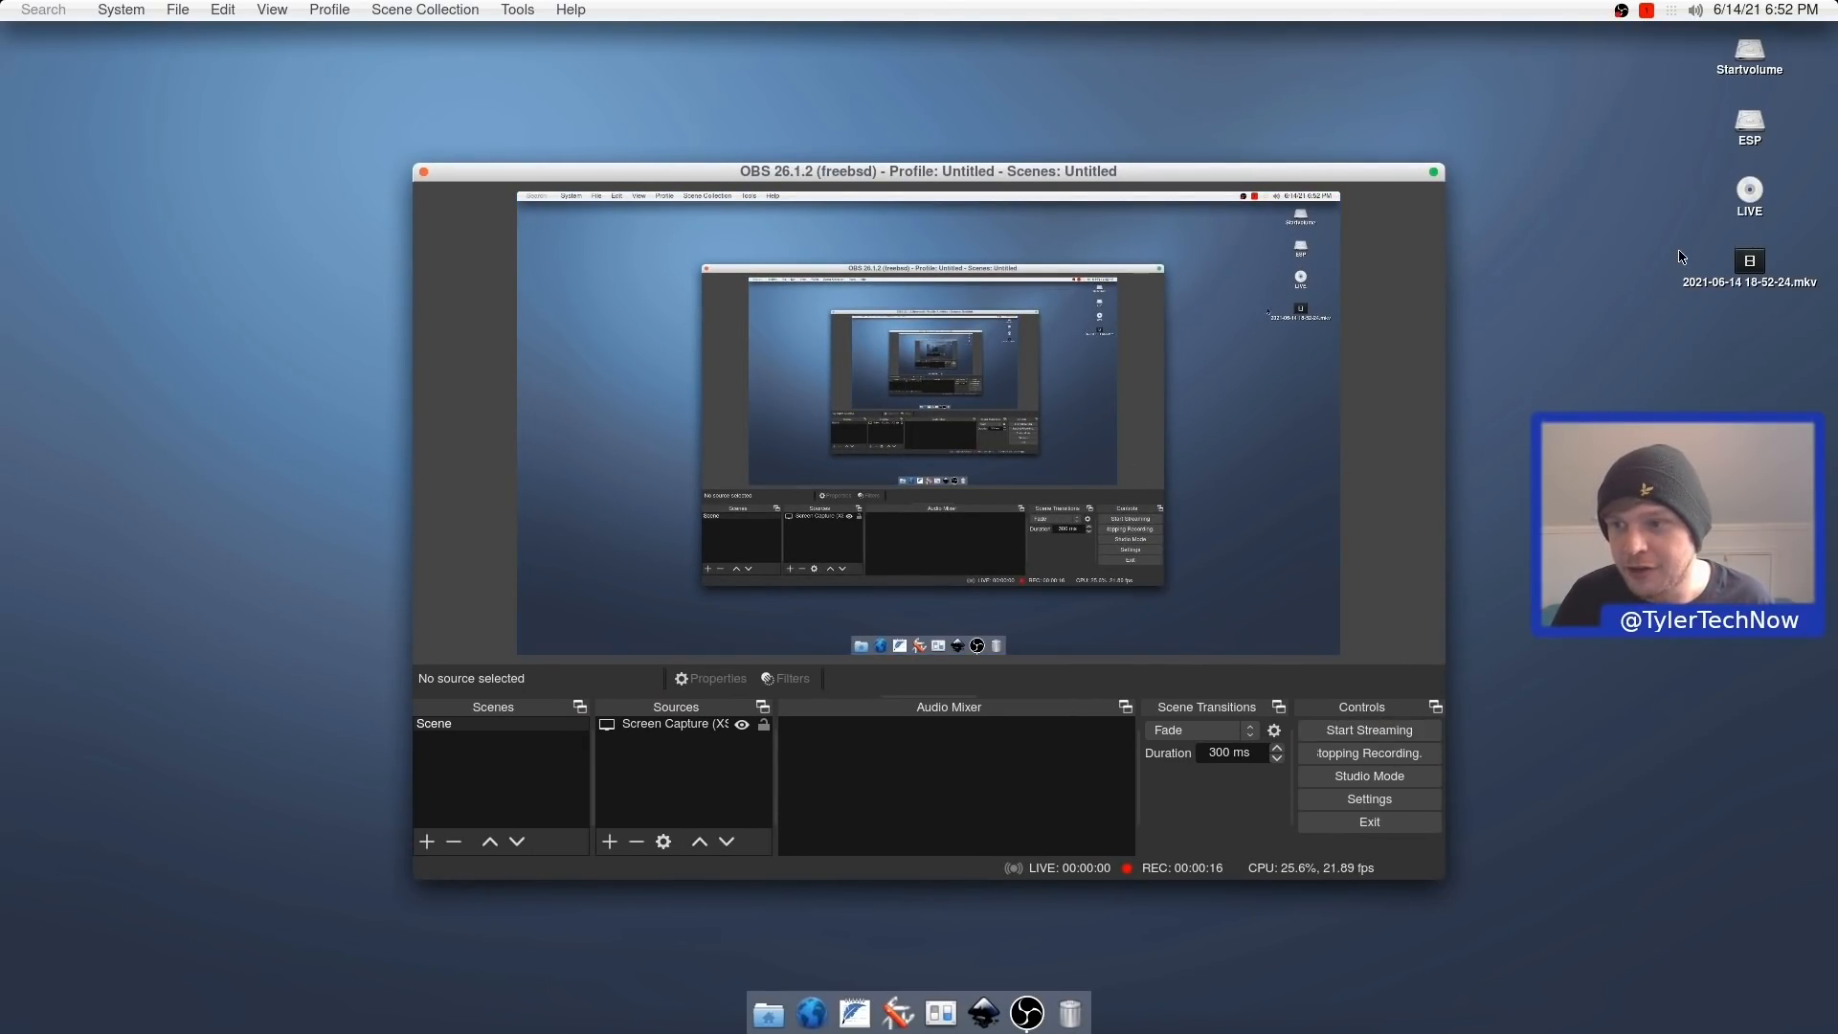
{"action": "left_click", "coordinate": [1748, 260]}
{"action": "double_click", "coordinate": [1749, 260]}
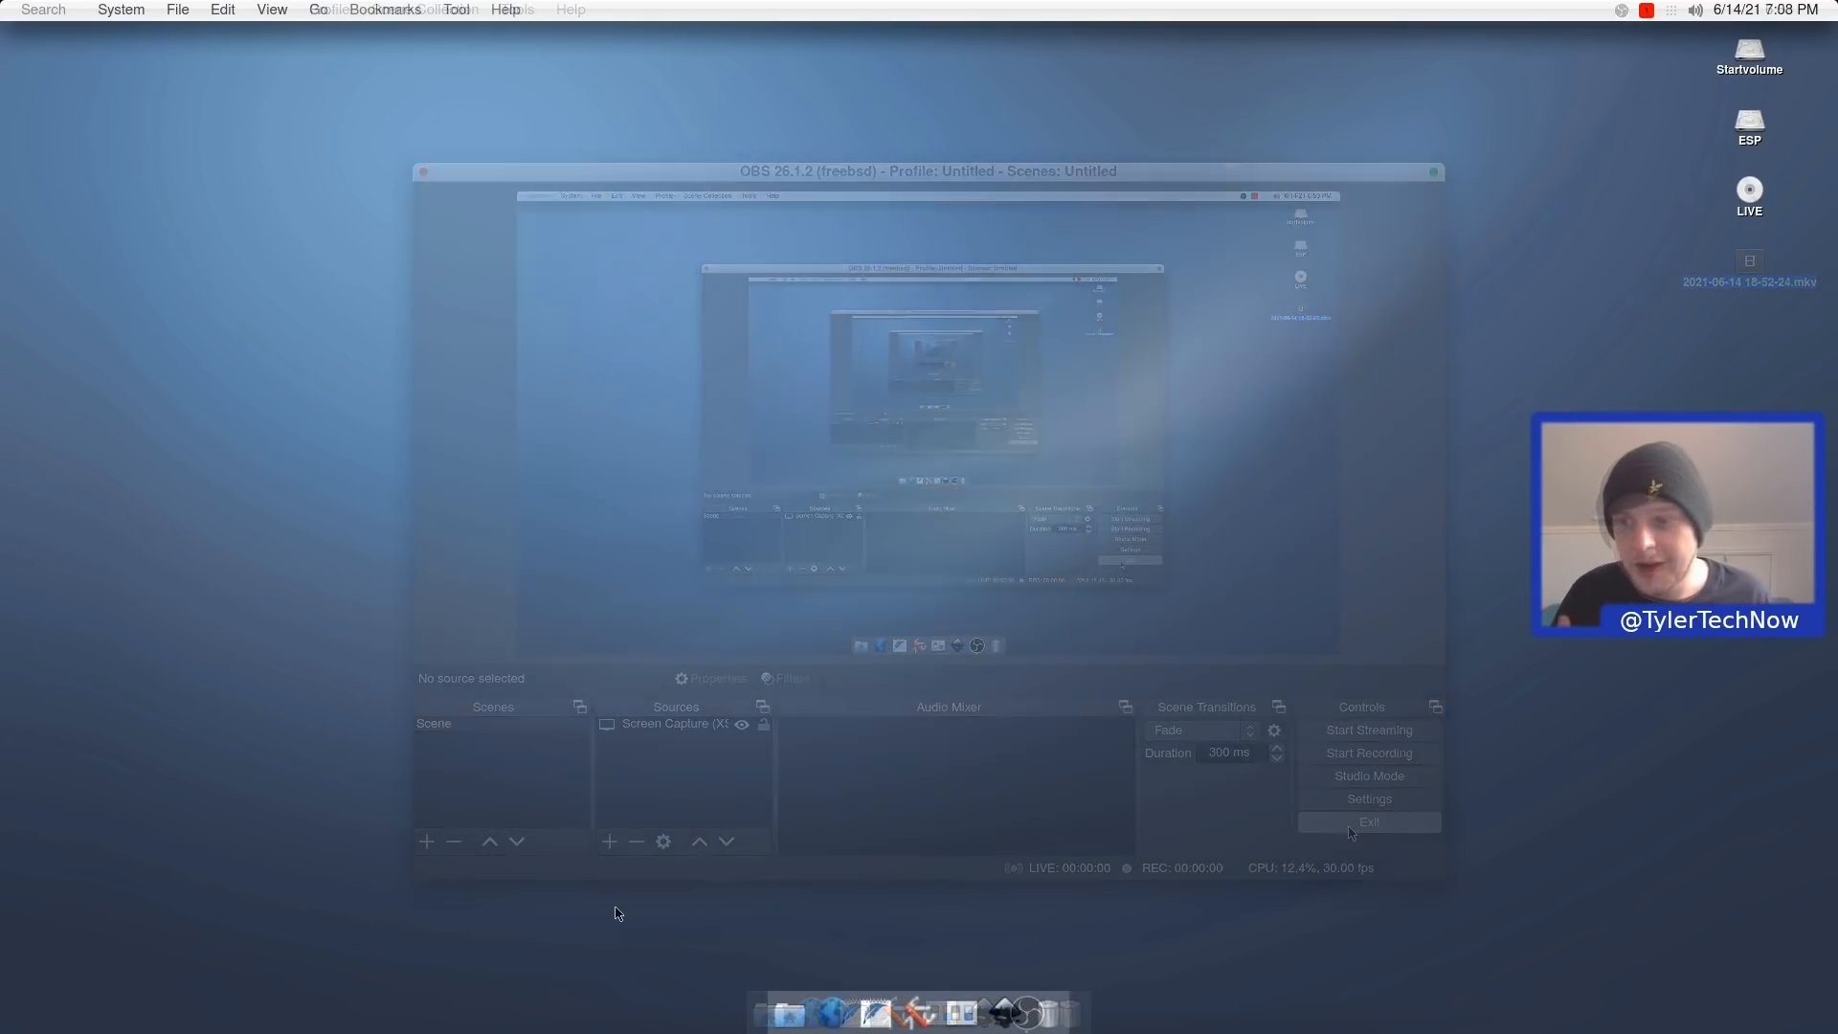
Open the Applications folder window from the System menu.
{"action": "left_click", "coordinate": [130, 8]}
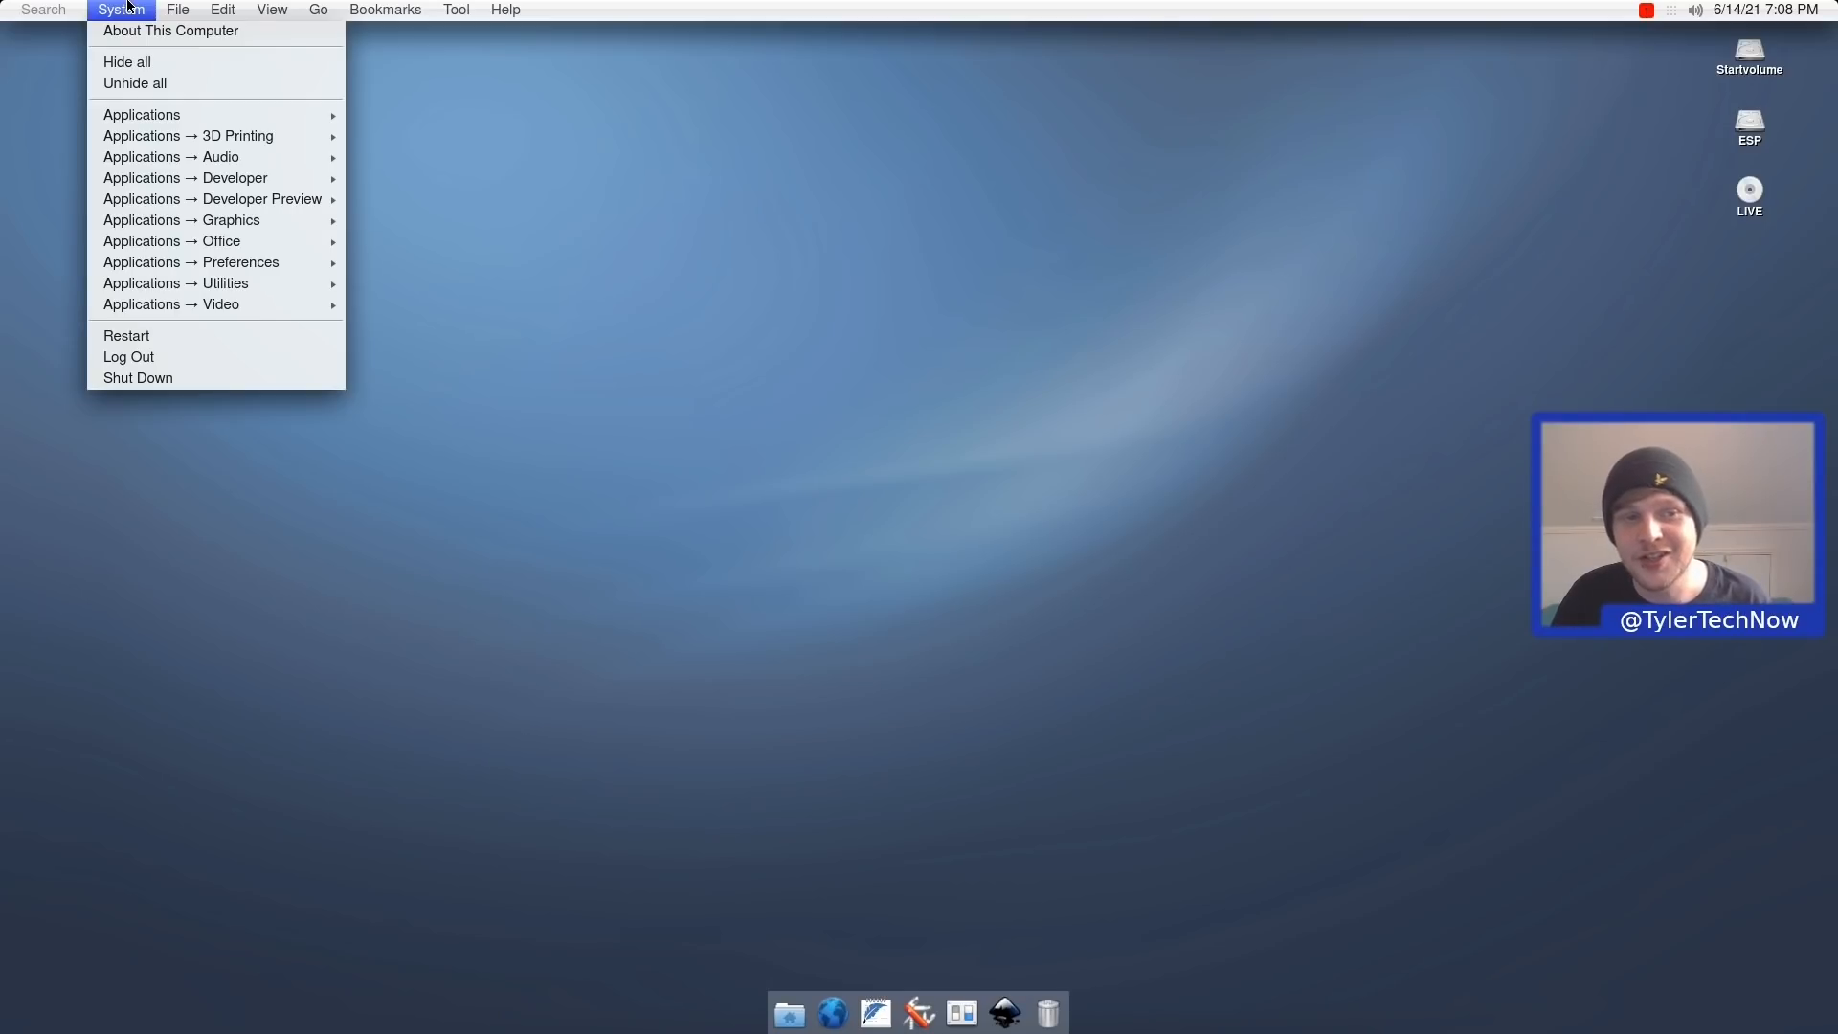
{"action": "mouse_move", "coordinate": [214, 124]}
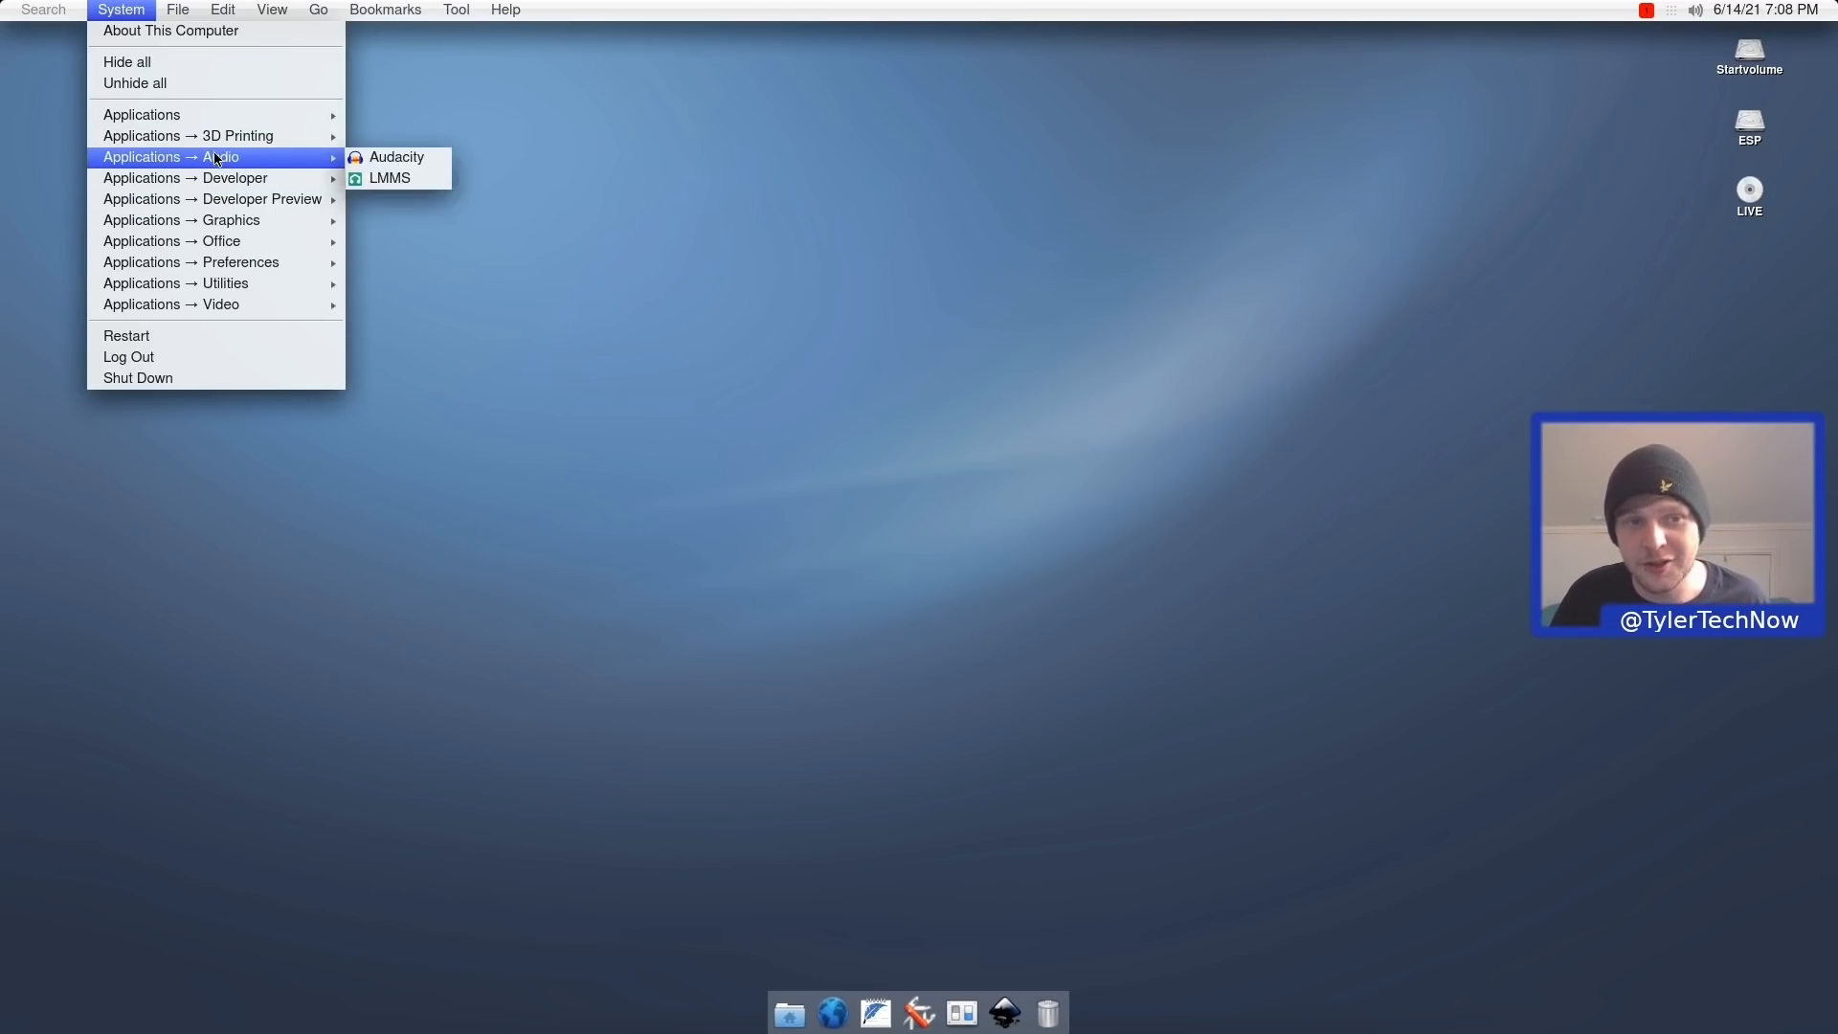
{"action": "left_click", "coordinate": [218, 117]}
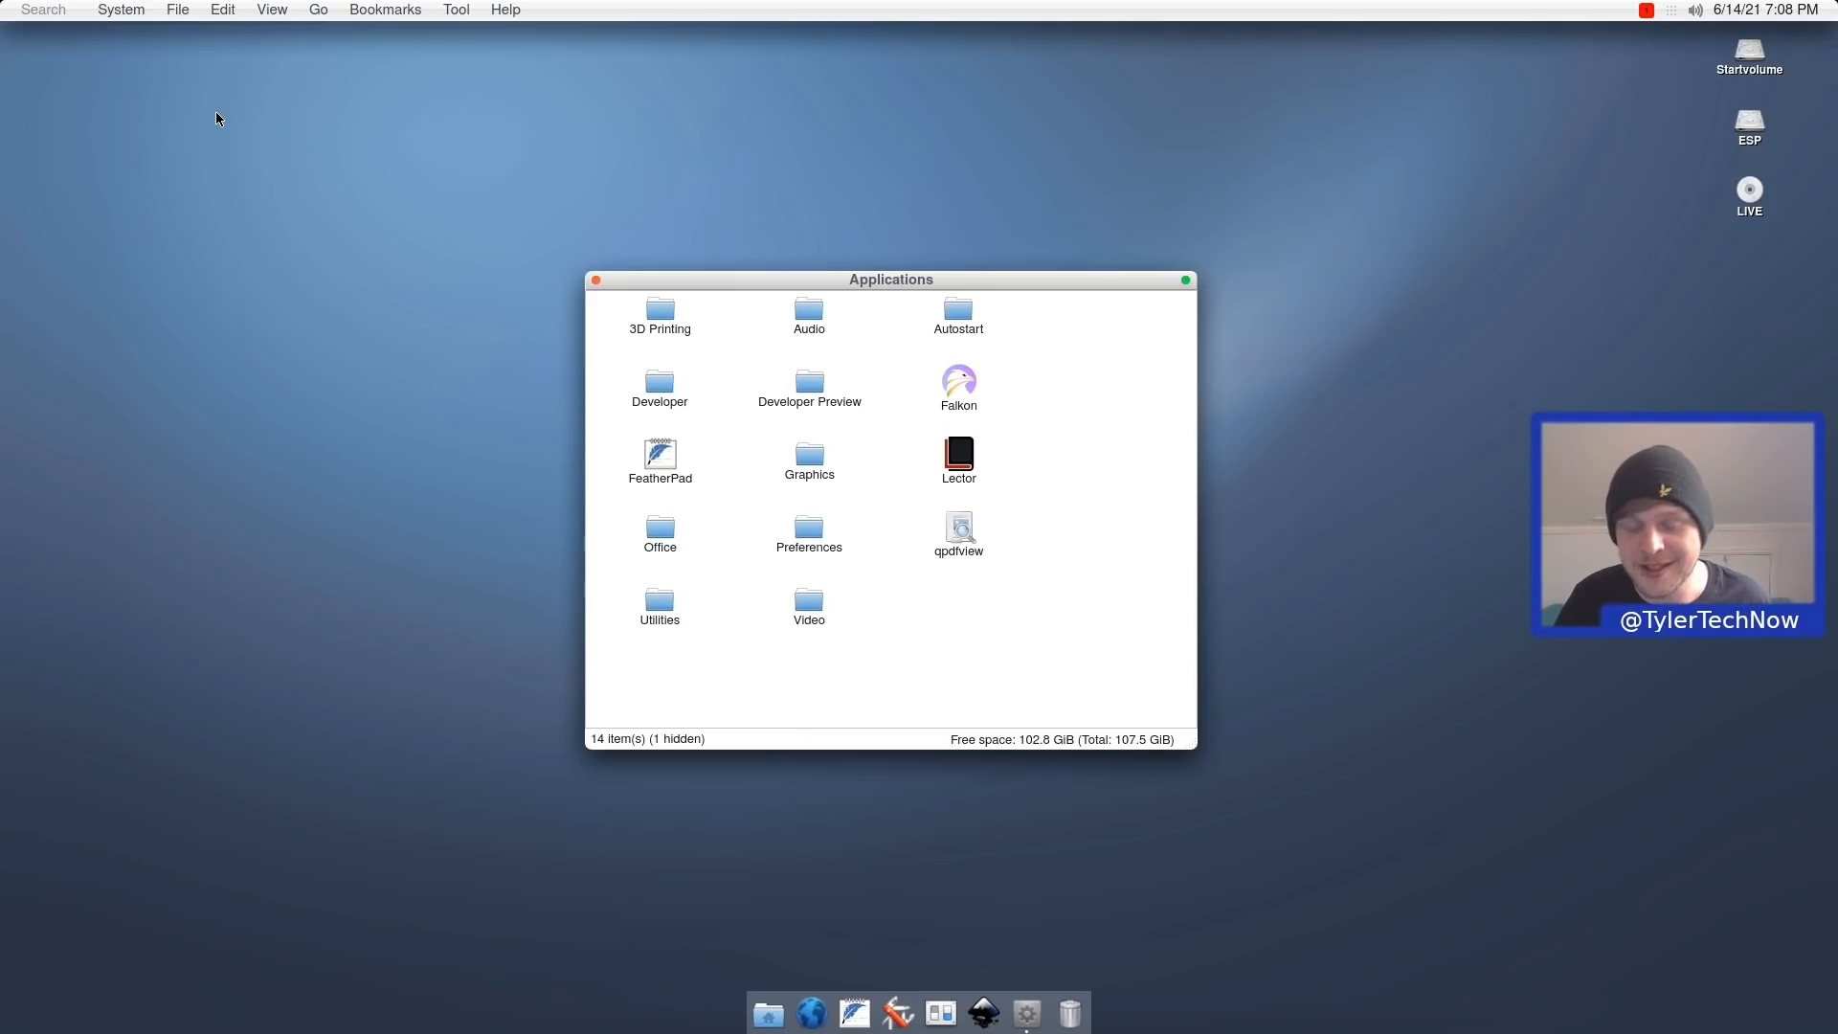
Open the Preferences window and close it again.
{"action": "left_click", "coordinate": [939, 1013]}
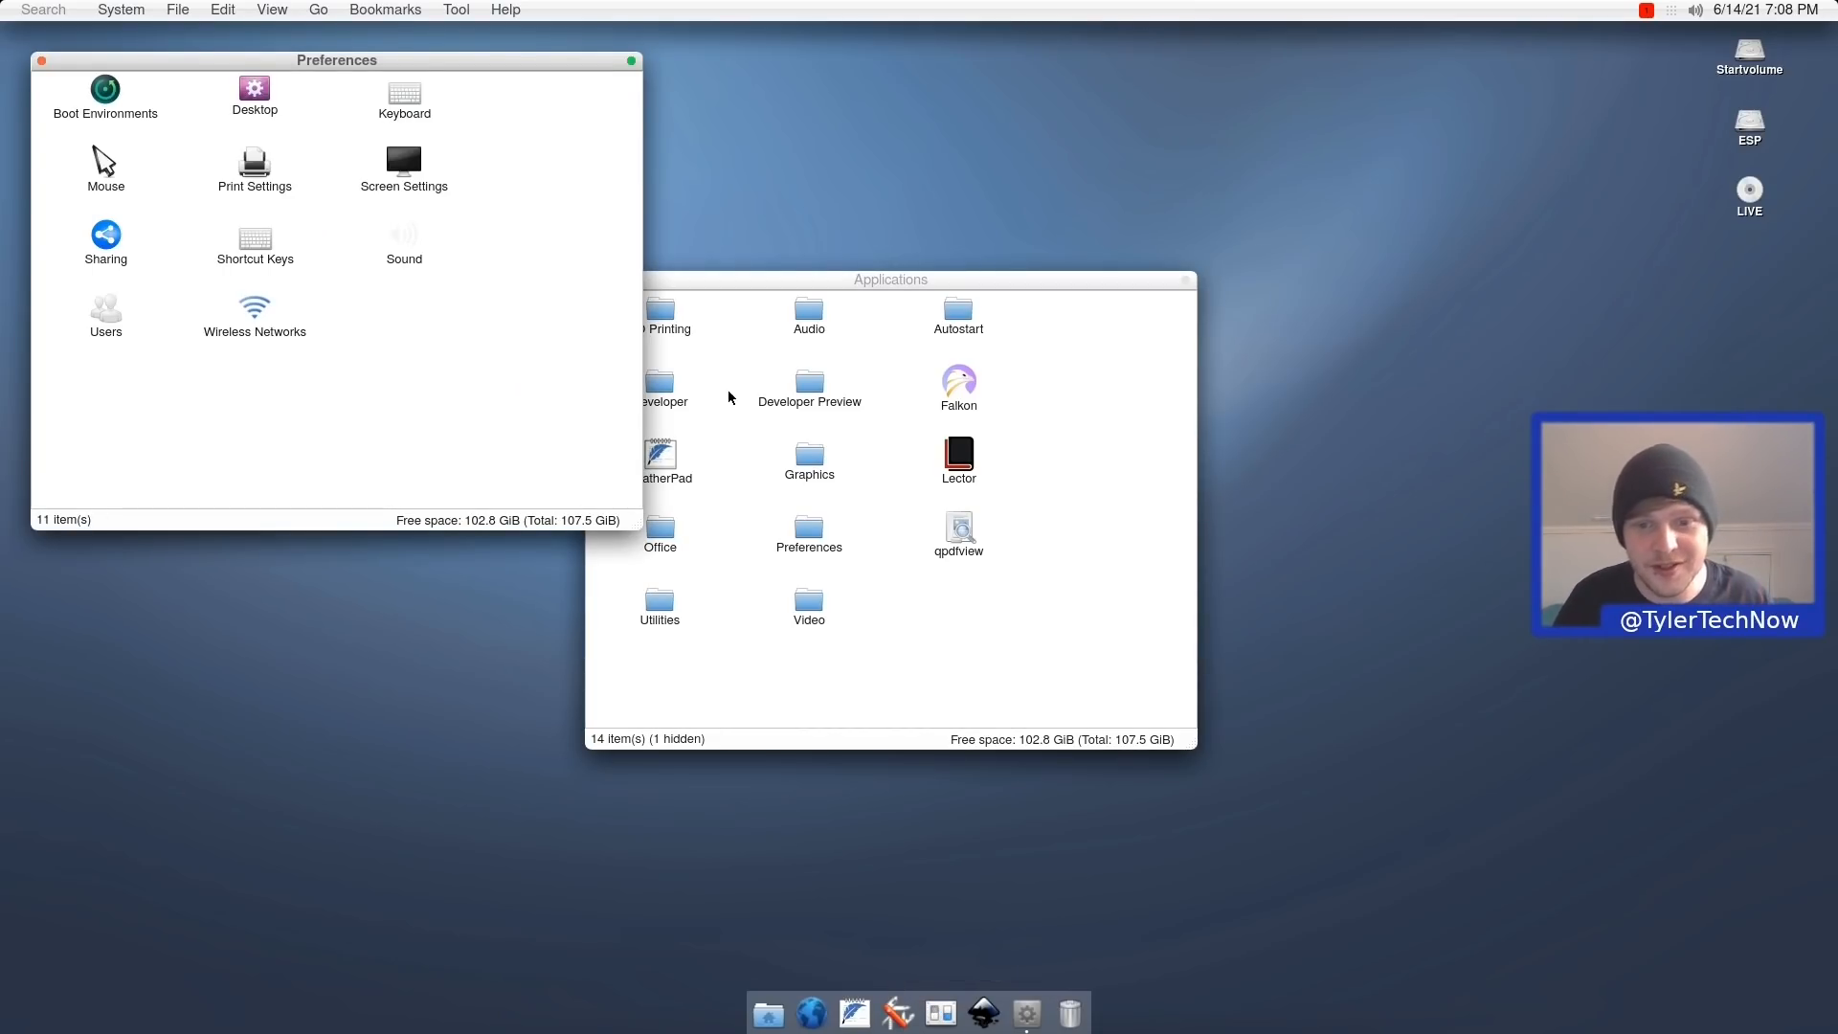
{"action": "left_click", "coordinate": [820, 546]}
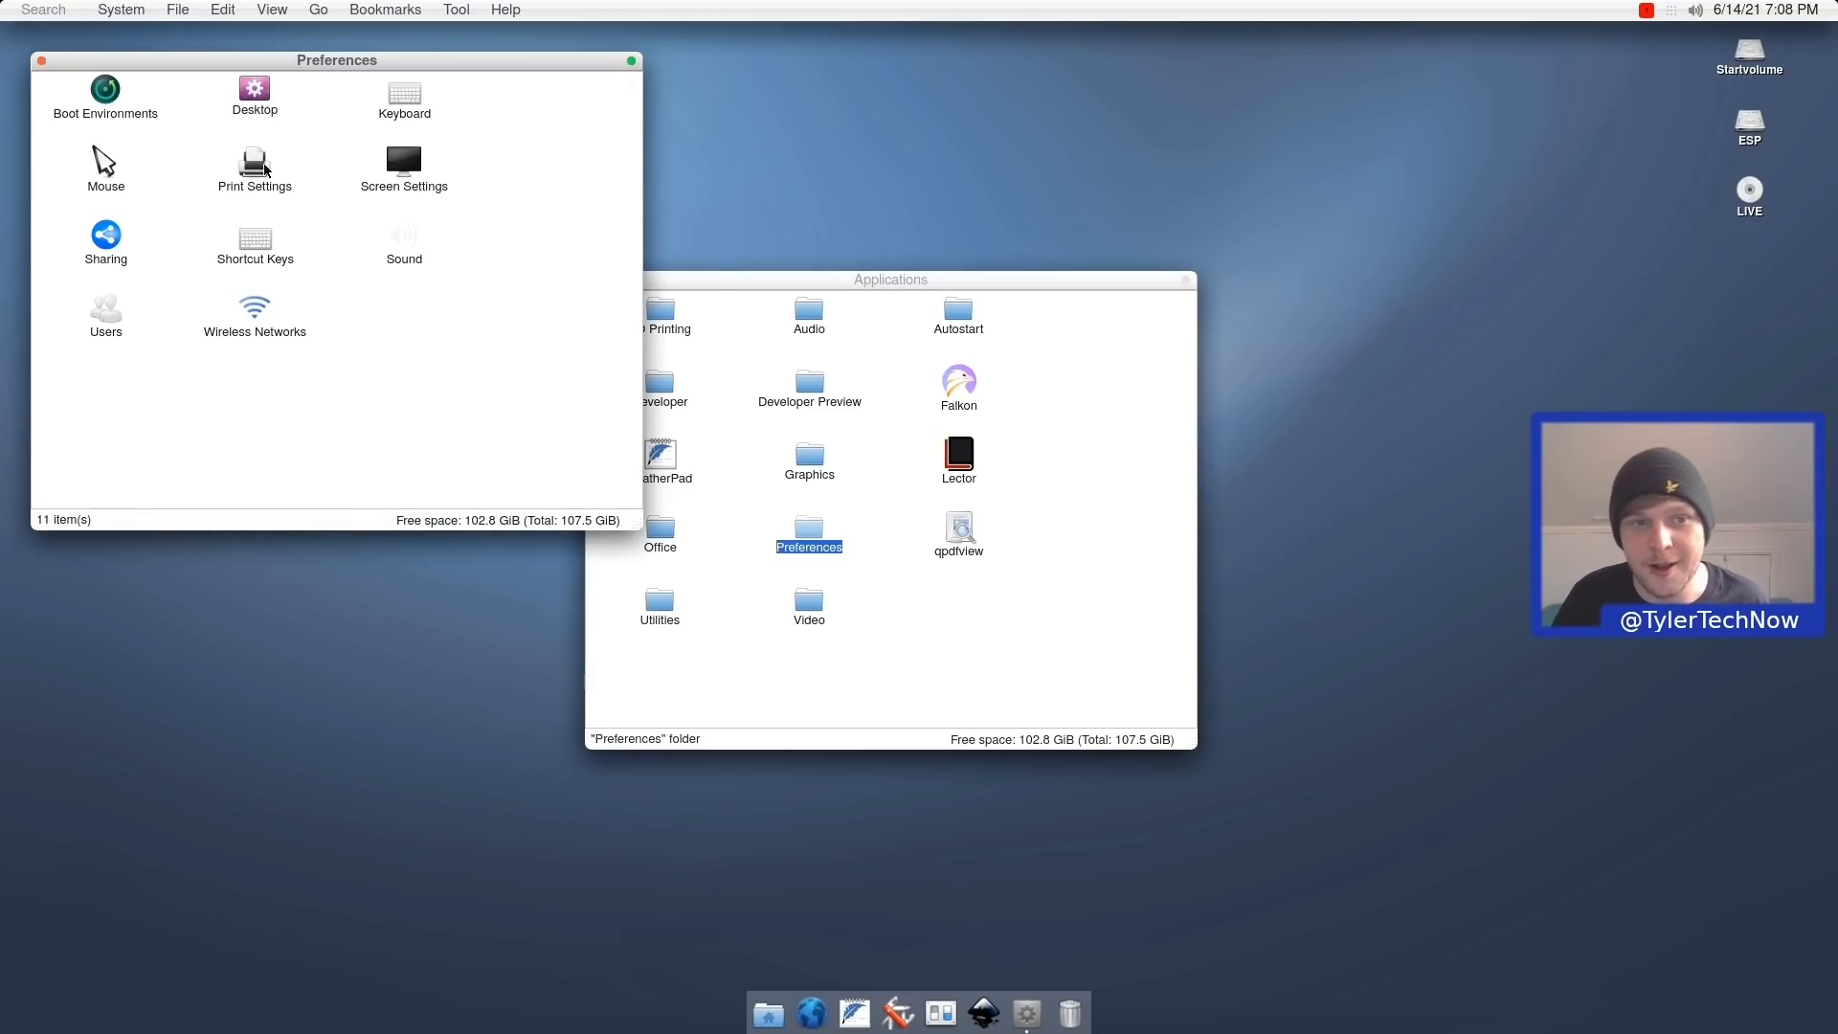
{"action": "left_click", "coordinate": [43, 61]}
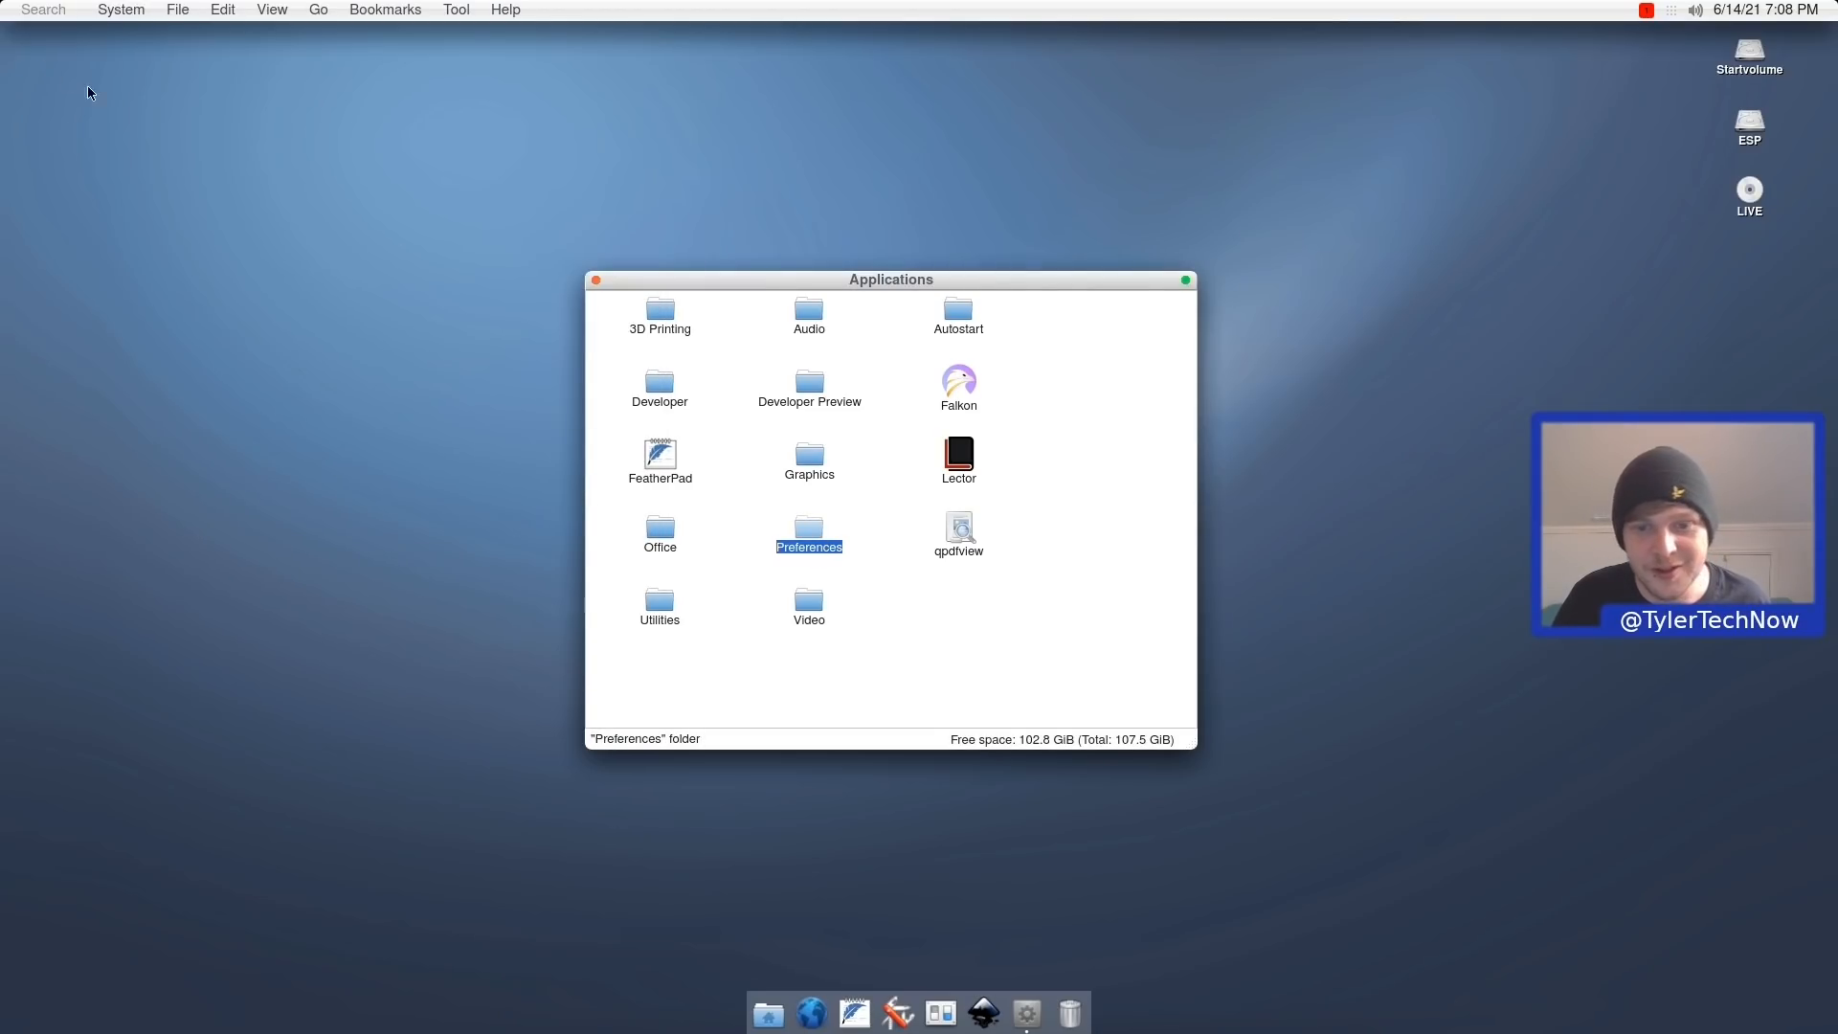
Open Falkon.app in a new tab, inspect its Resources folder, then close both.
{"action": "left_click", "coordinate": [960, 388]}
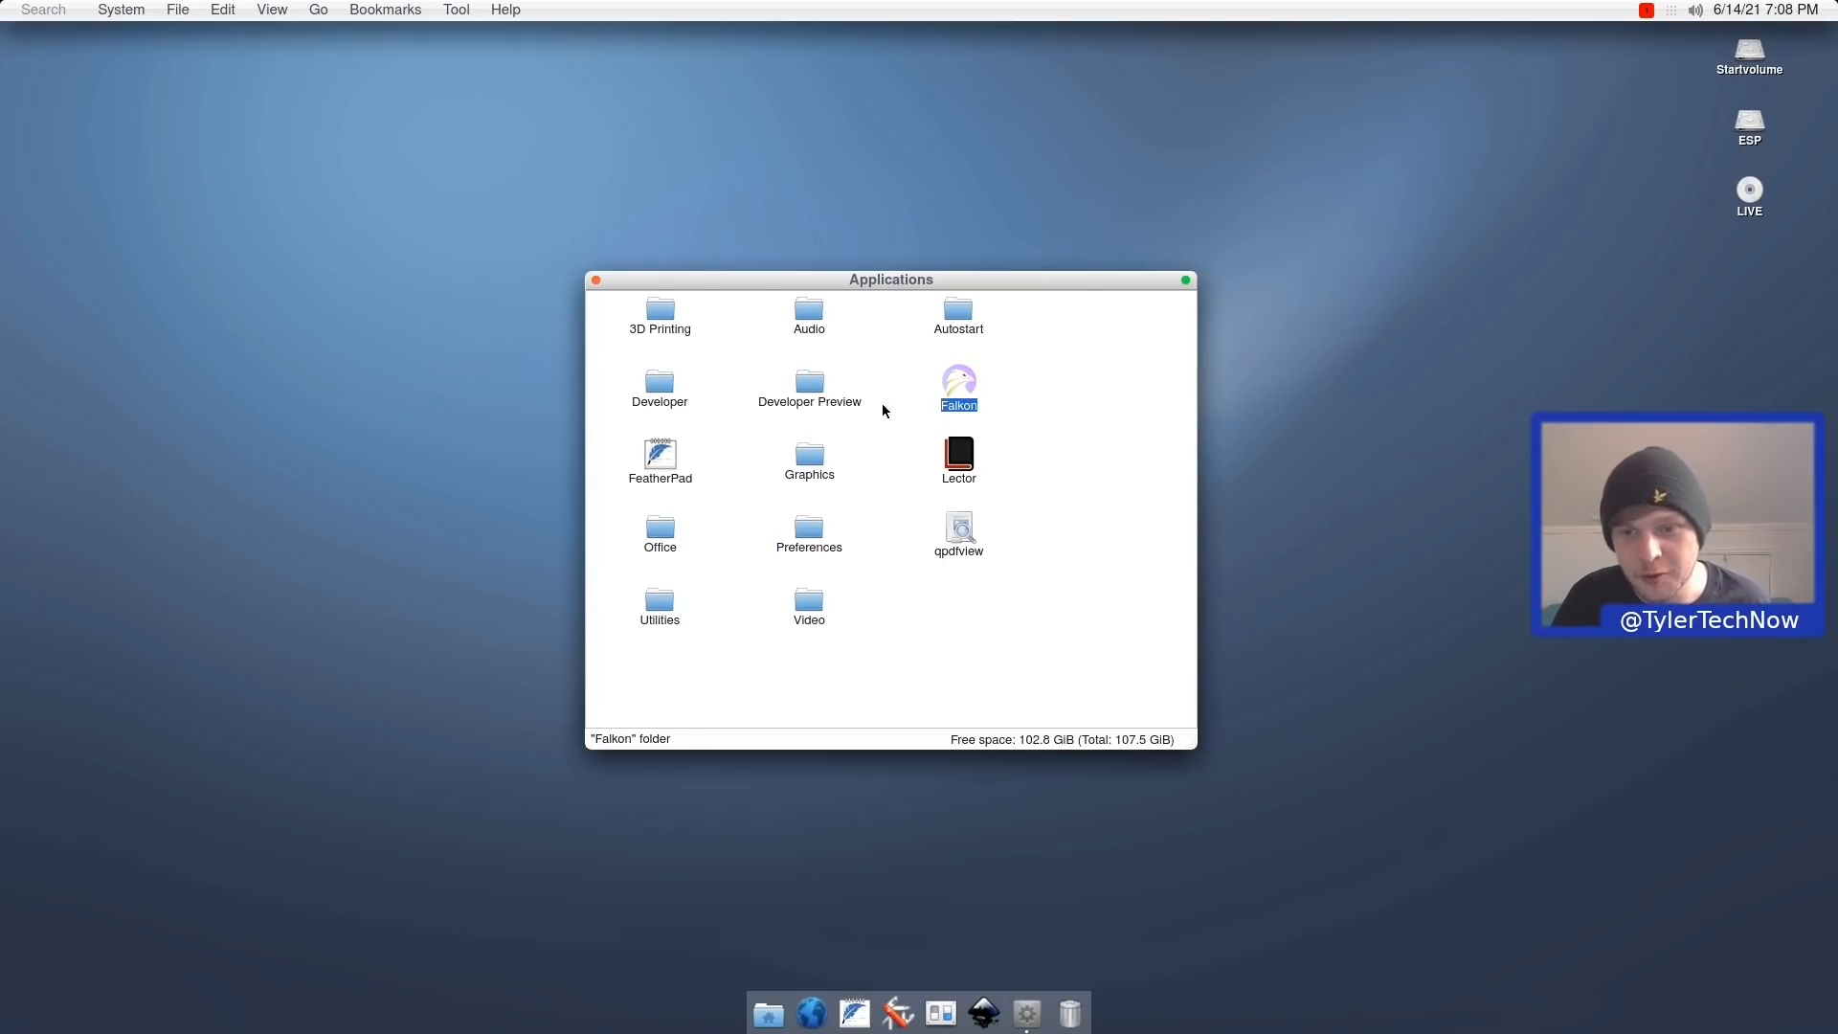
{"action": "right_click", "coordinate": [958, 387]}
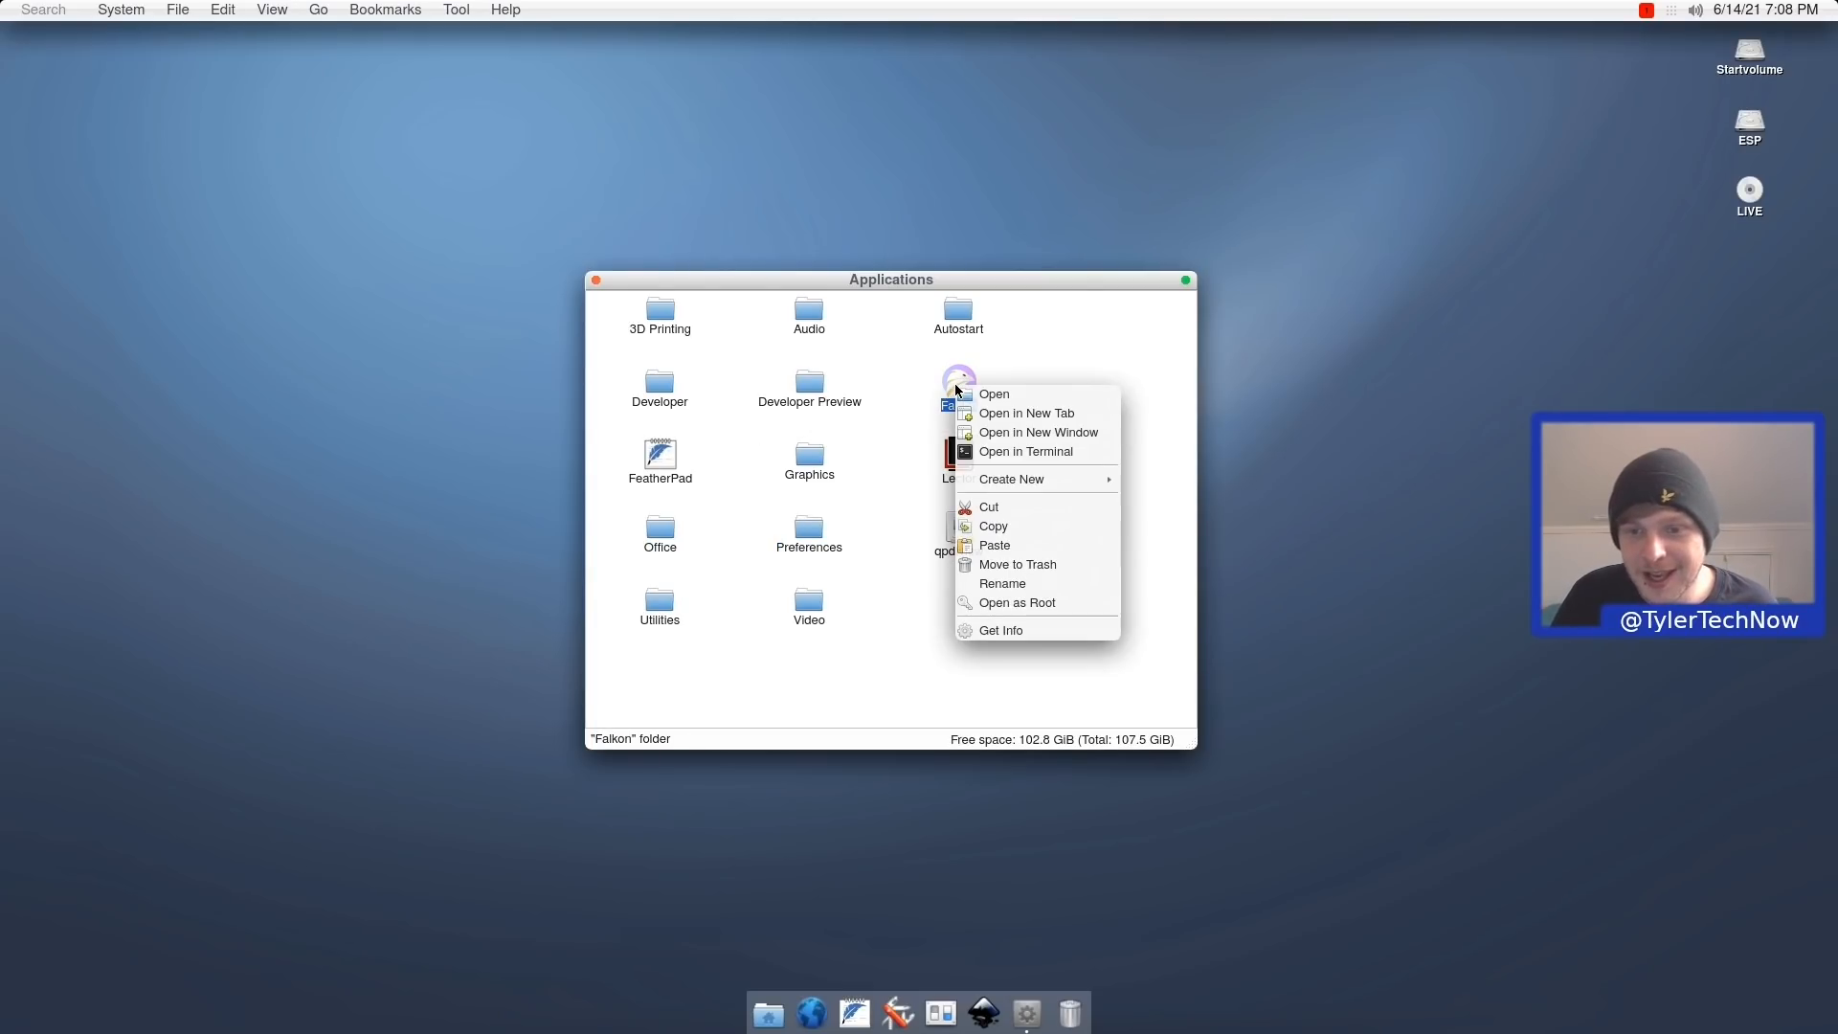
{"action": "left_click", "coordinate": [1046, 419]}
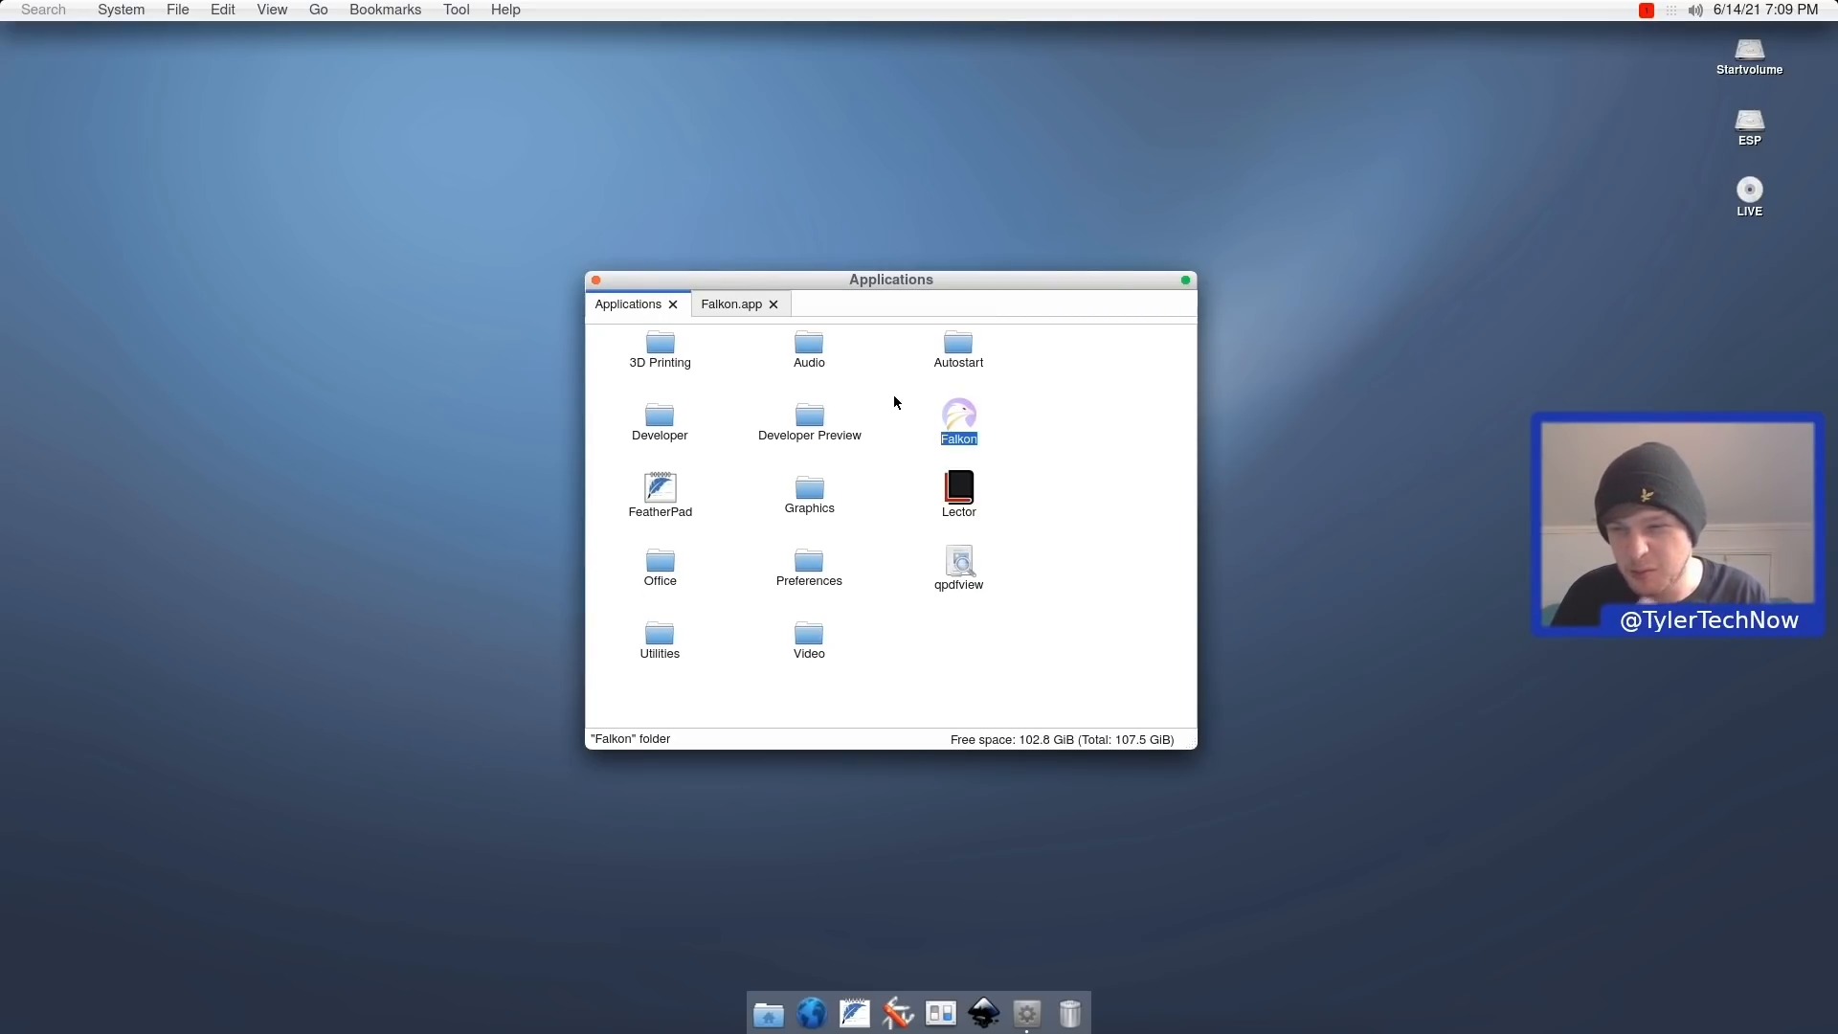
{"action": "left_click", "coordinate": [710, 308]}
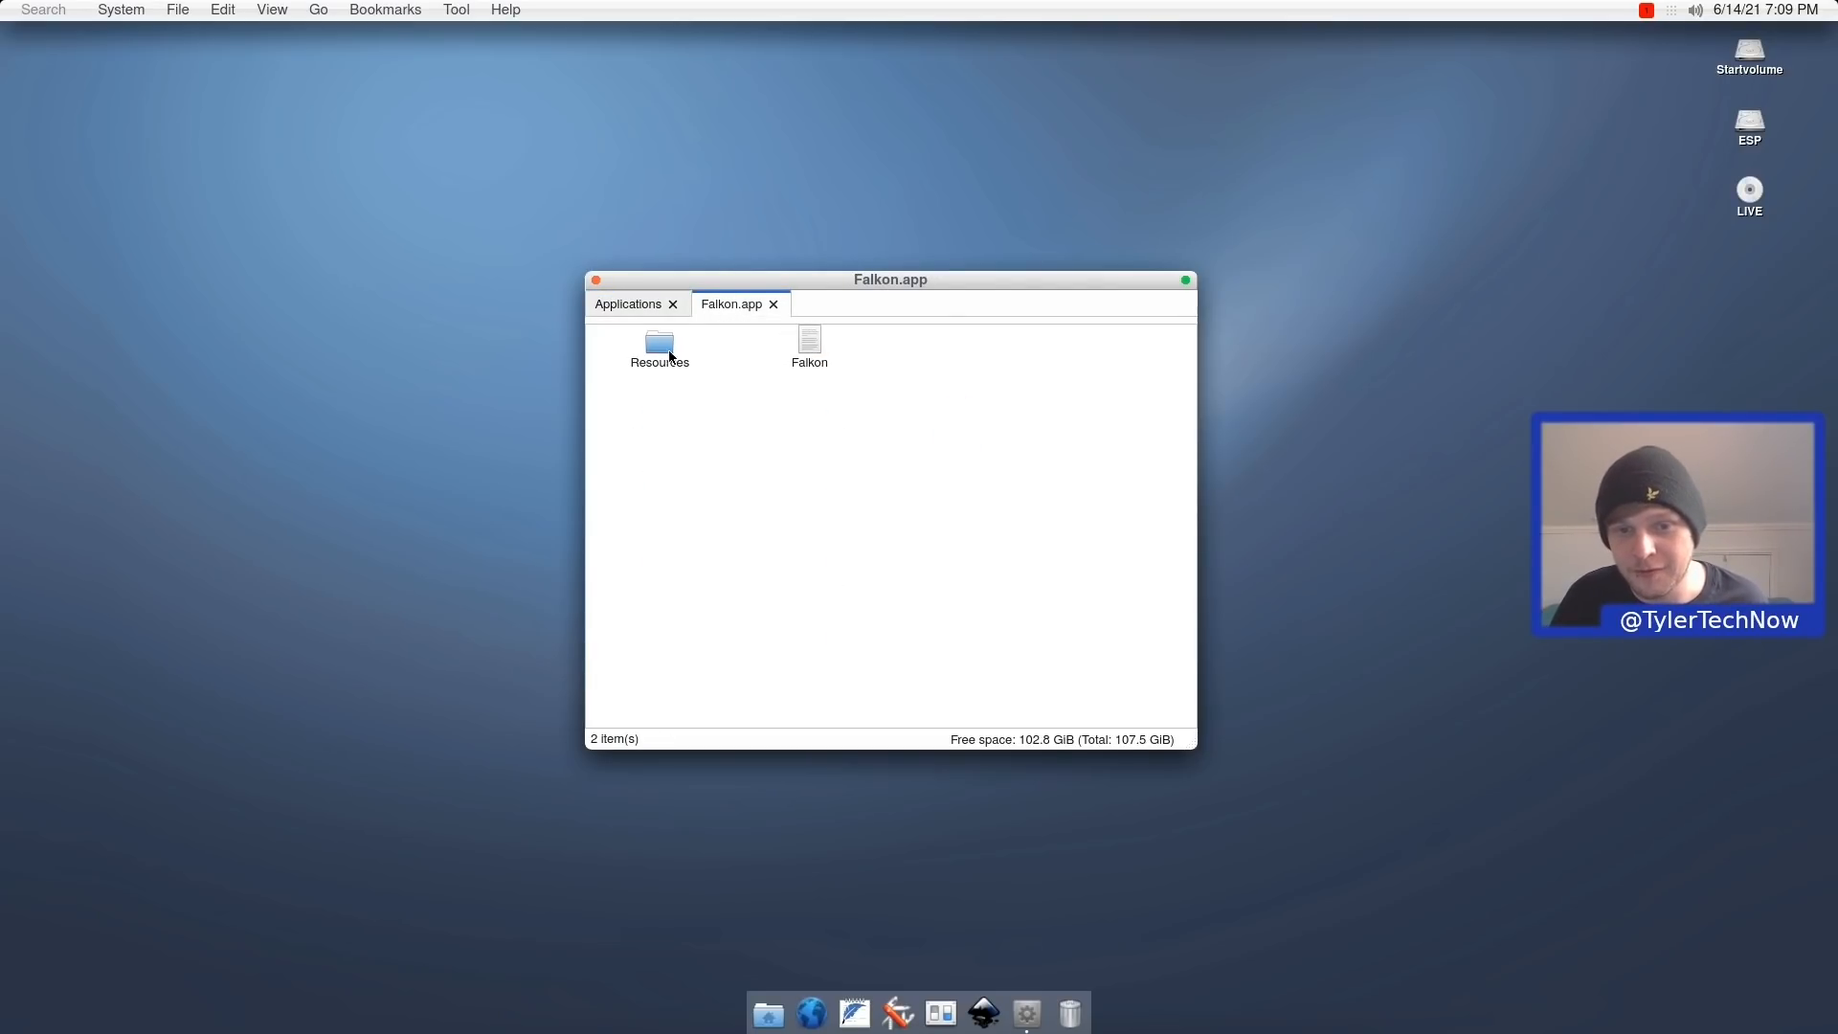
{"action": "double_click", "coordinate": [647, 350]}
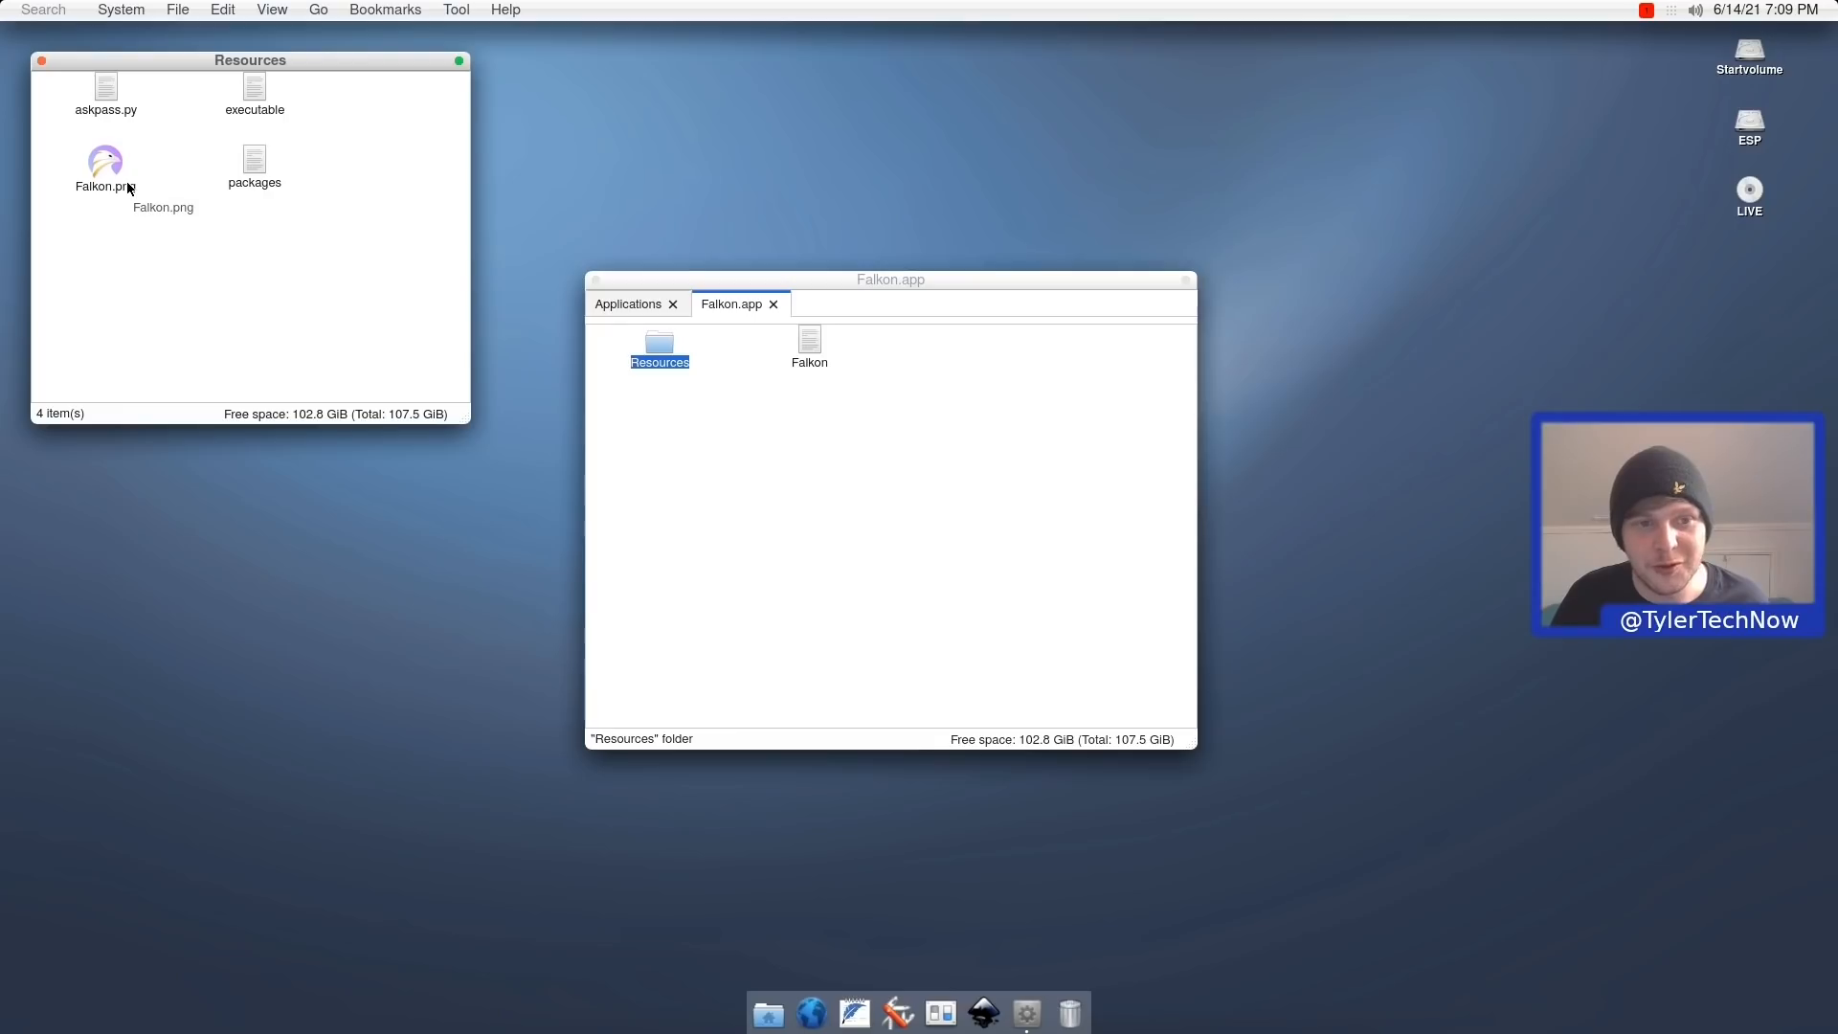
{"action": "key", "text": "ctrl+w"}
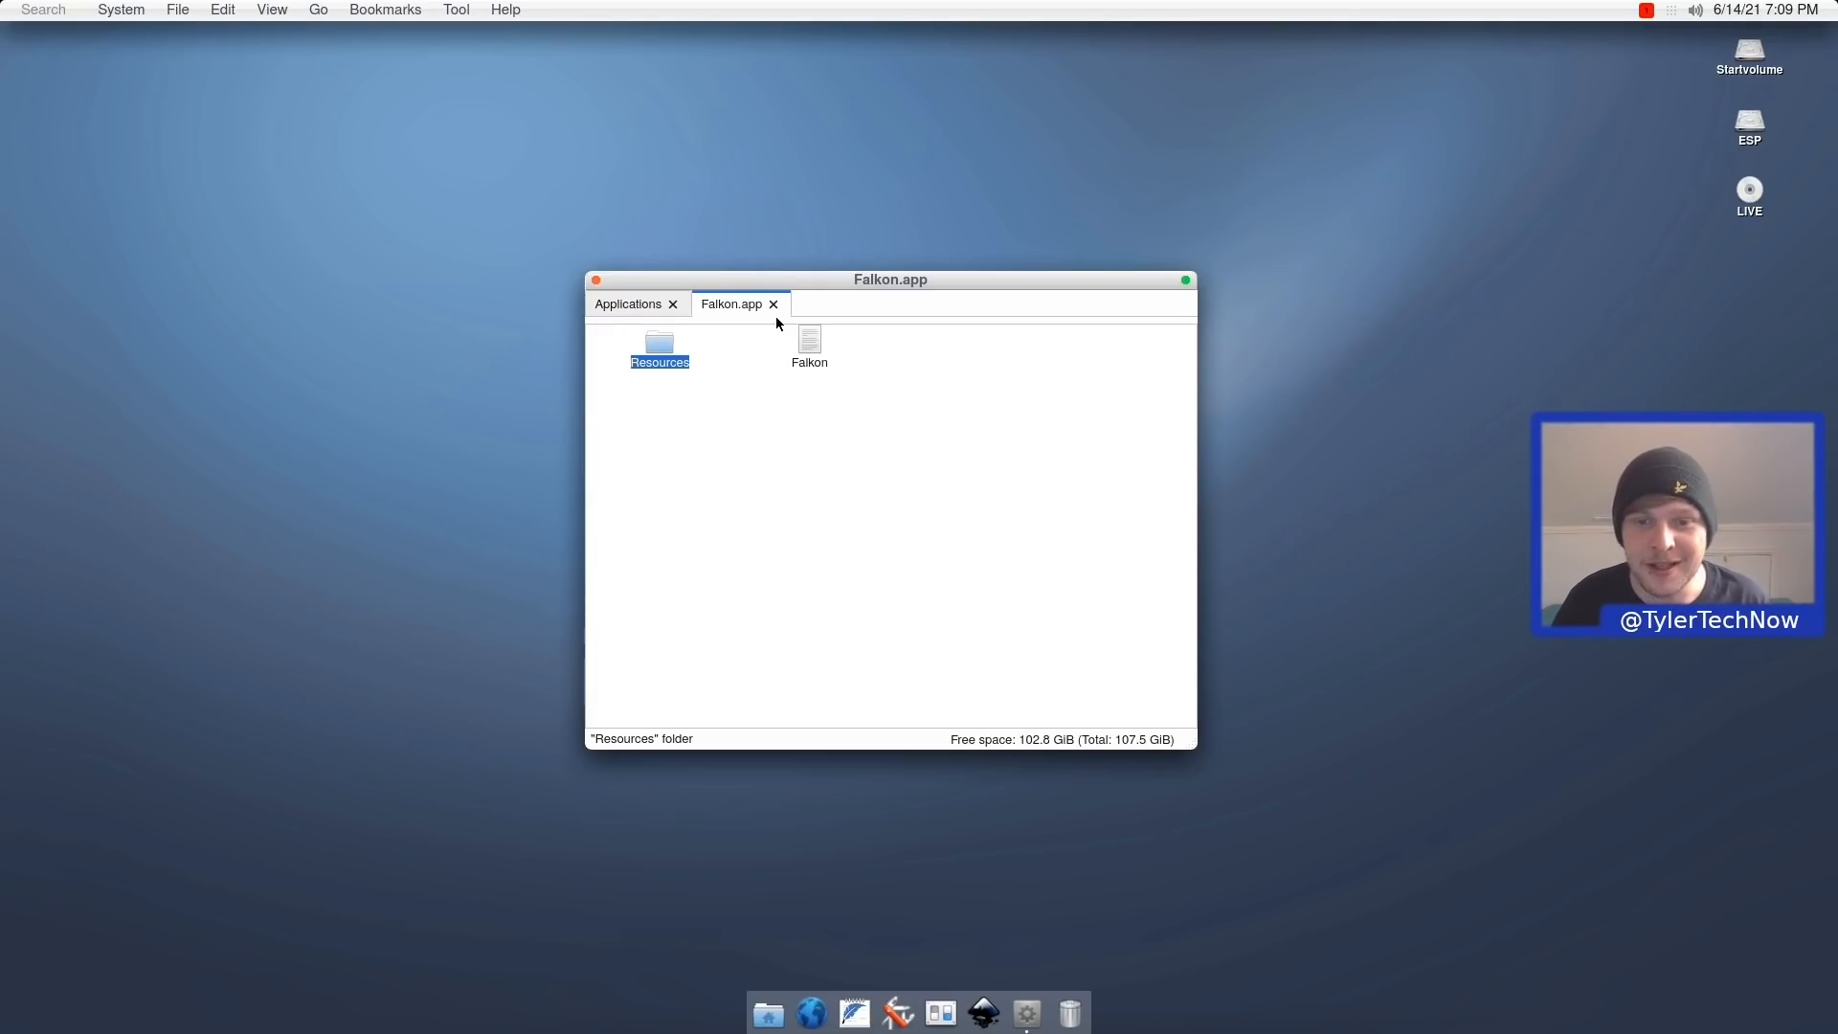
{"action": "left_click", "coordinate": [778, 302]}
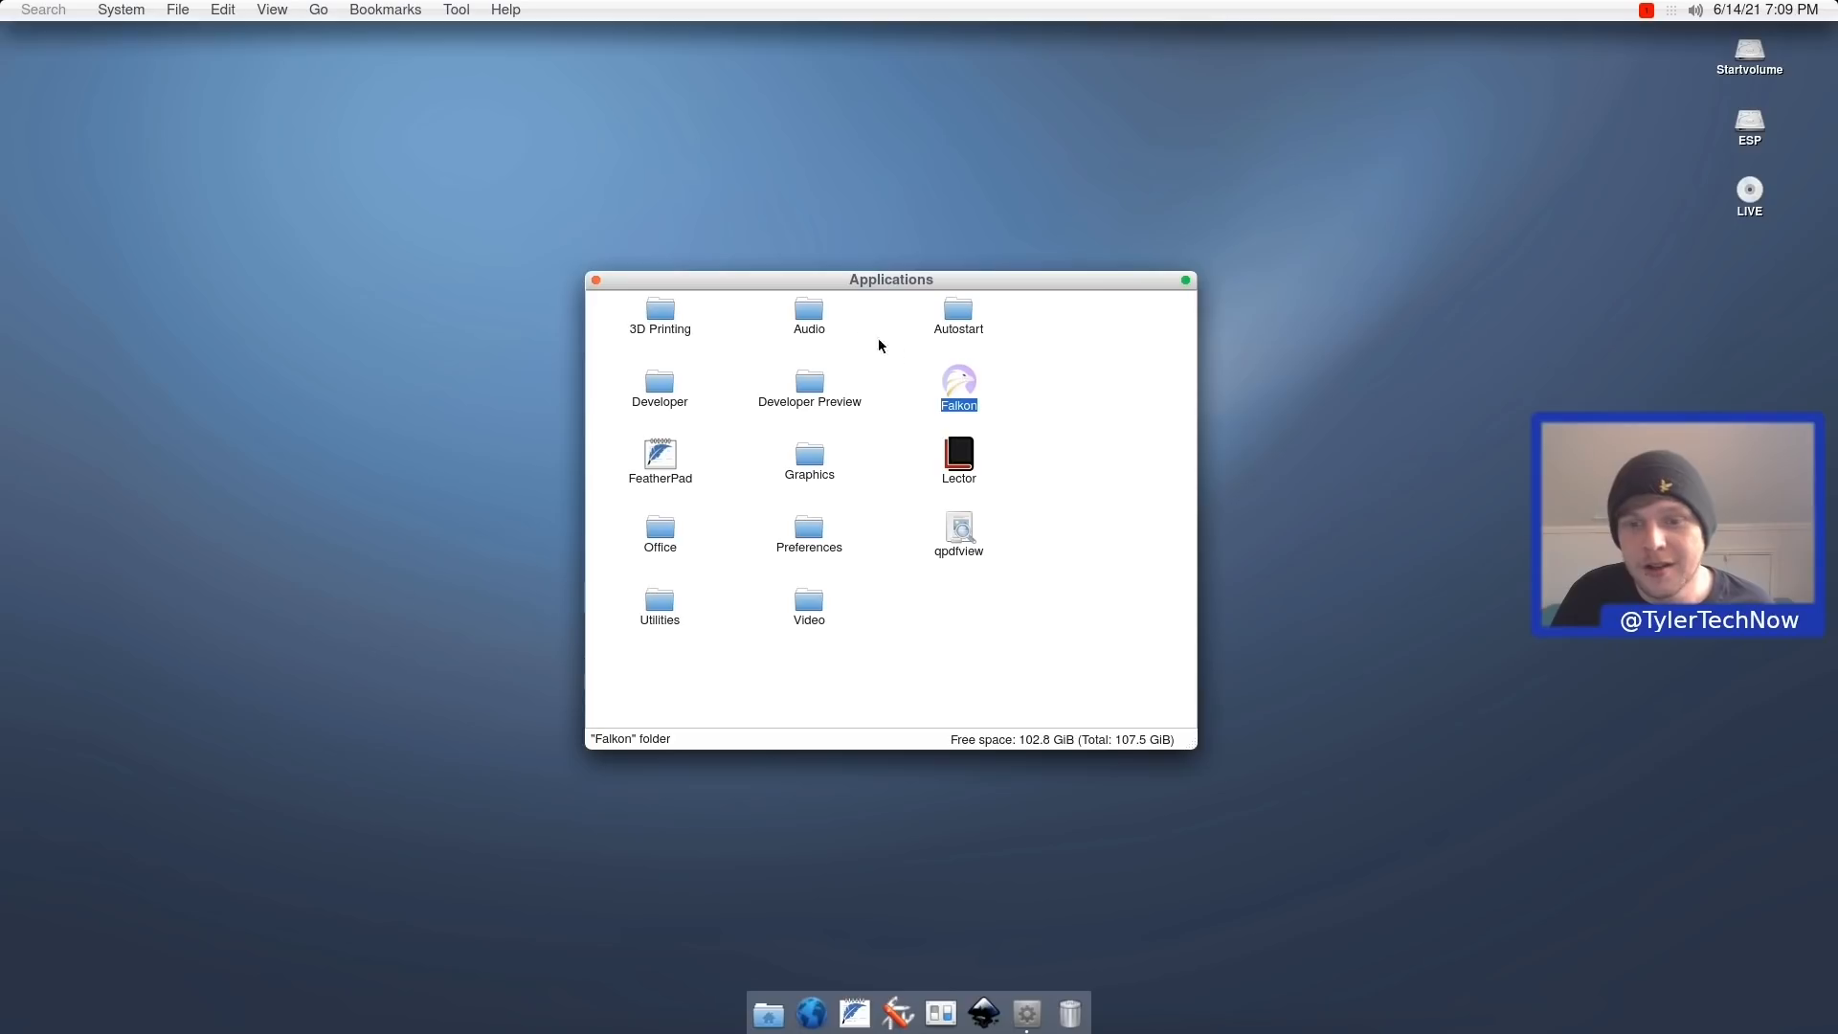
Copy Falkon onto the desktop, close the Applications window, and select the new shortcut.
{"action": "right_click", "coordinate": [967, 393]}
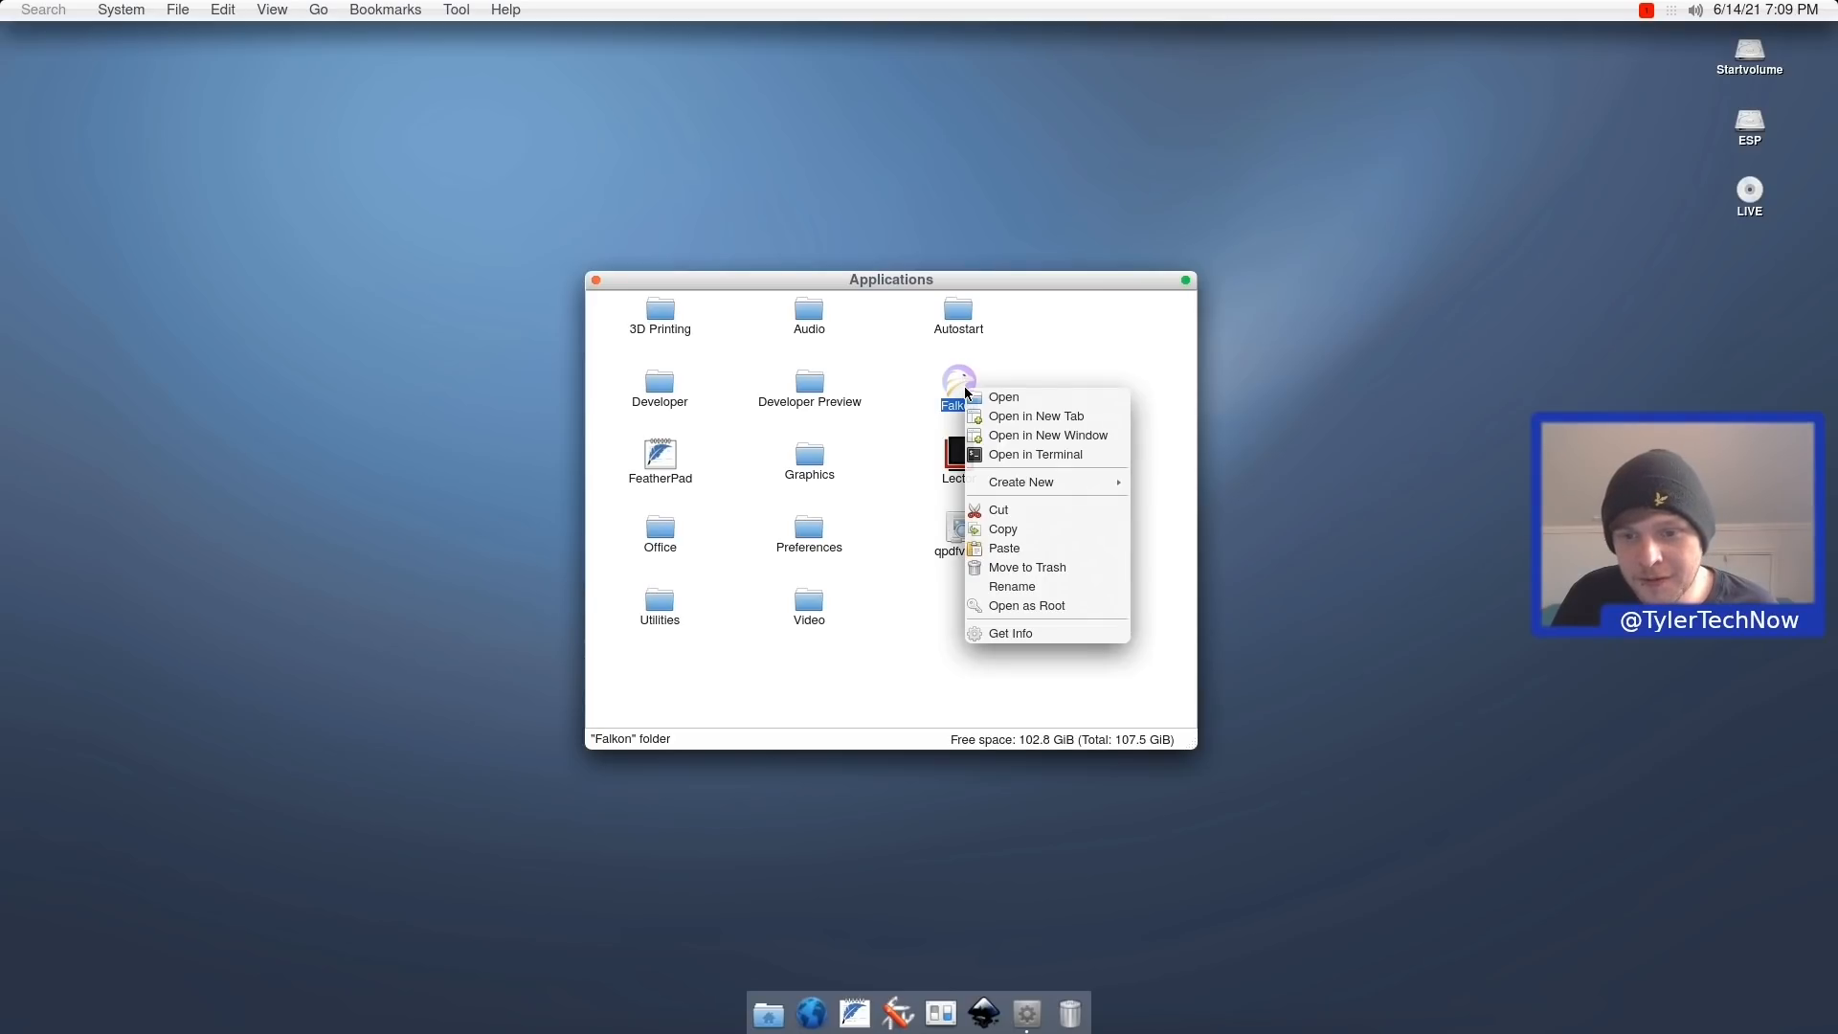
{"action": "left_click", "coordinate": [1017, 530]}
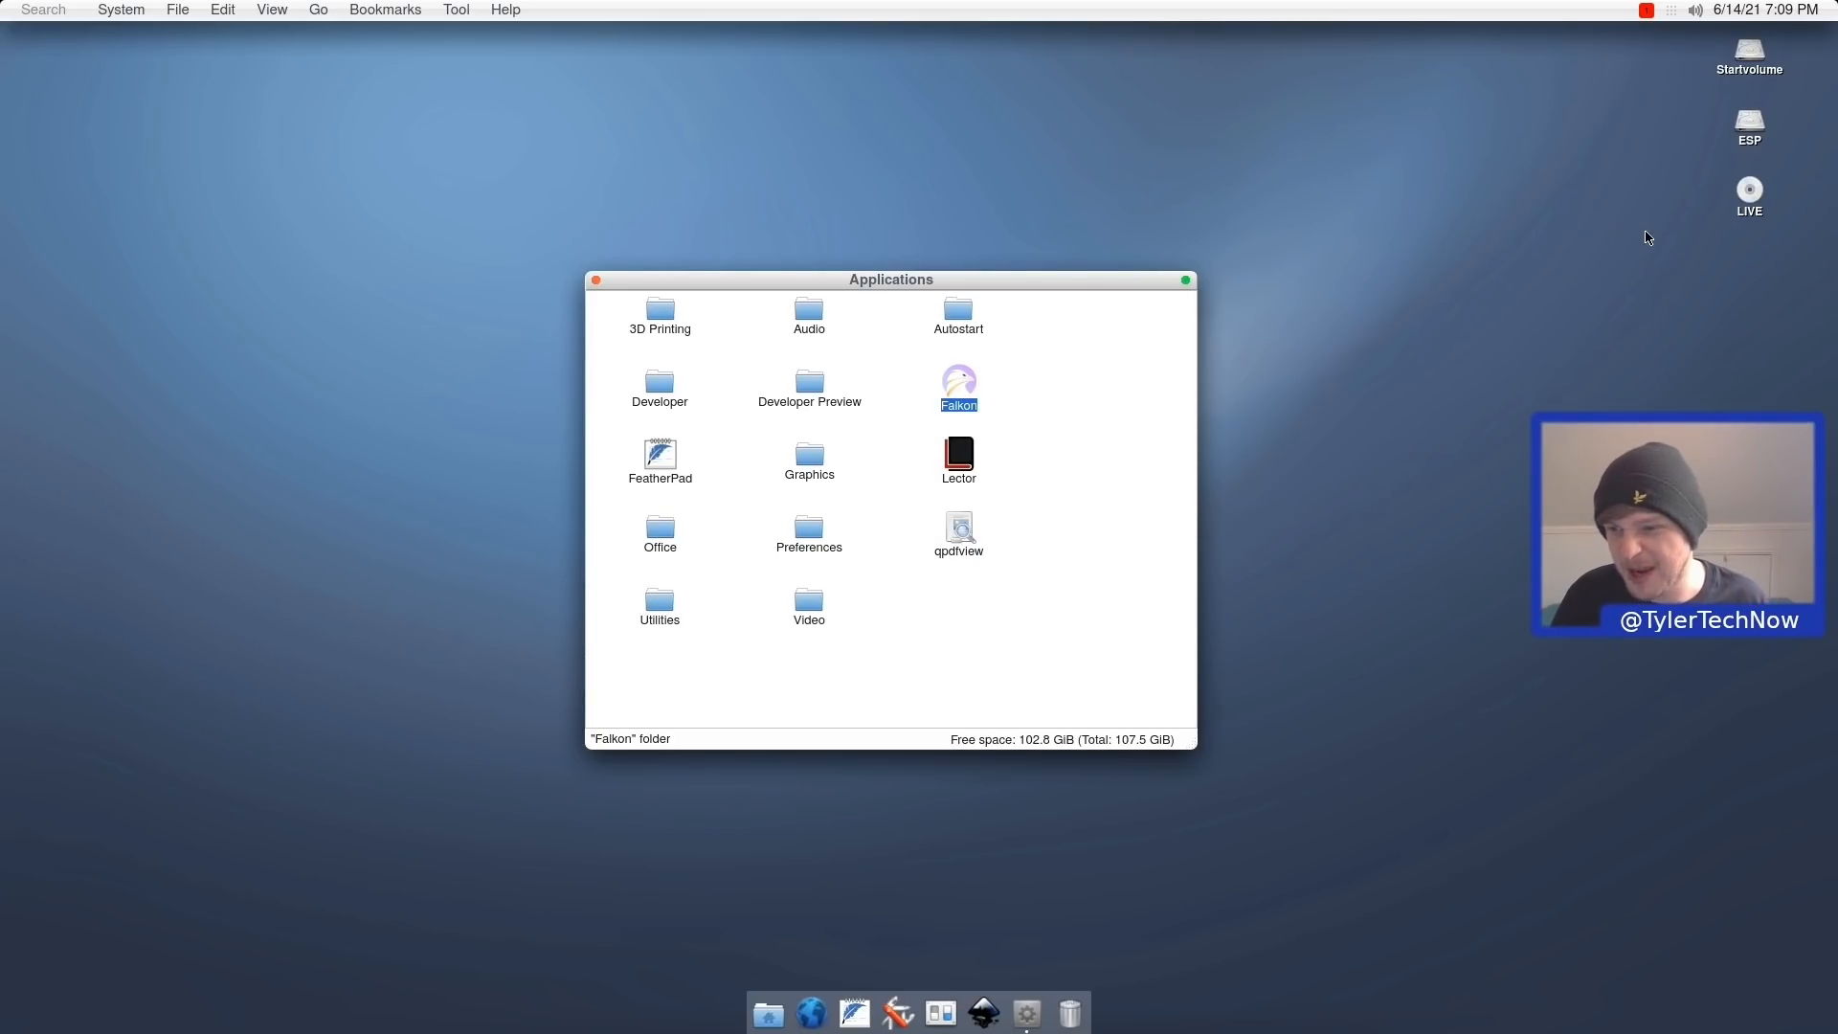
{"action": "right_click", "coordinate": [1664, 251]}
{"action": "left_click", "coordinate": [1687, 286]}
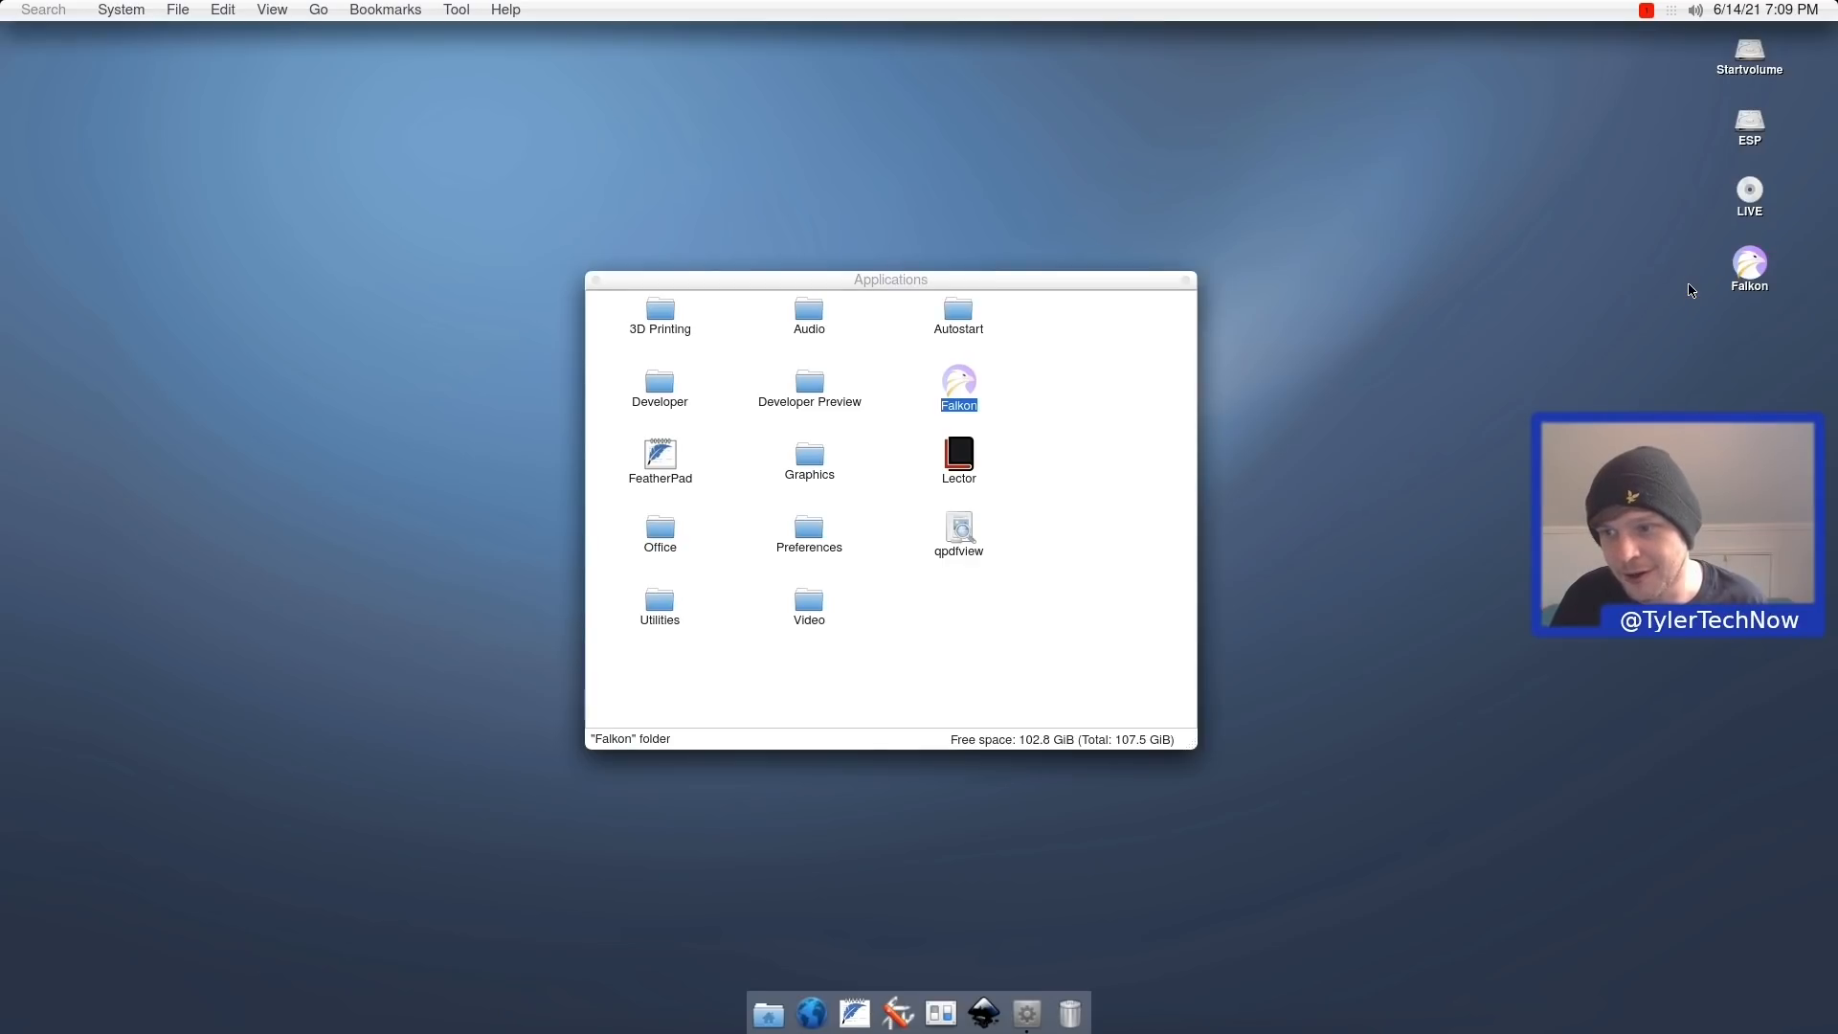
{"action": "left_click", "coordinate": [597, 279]}
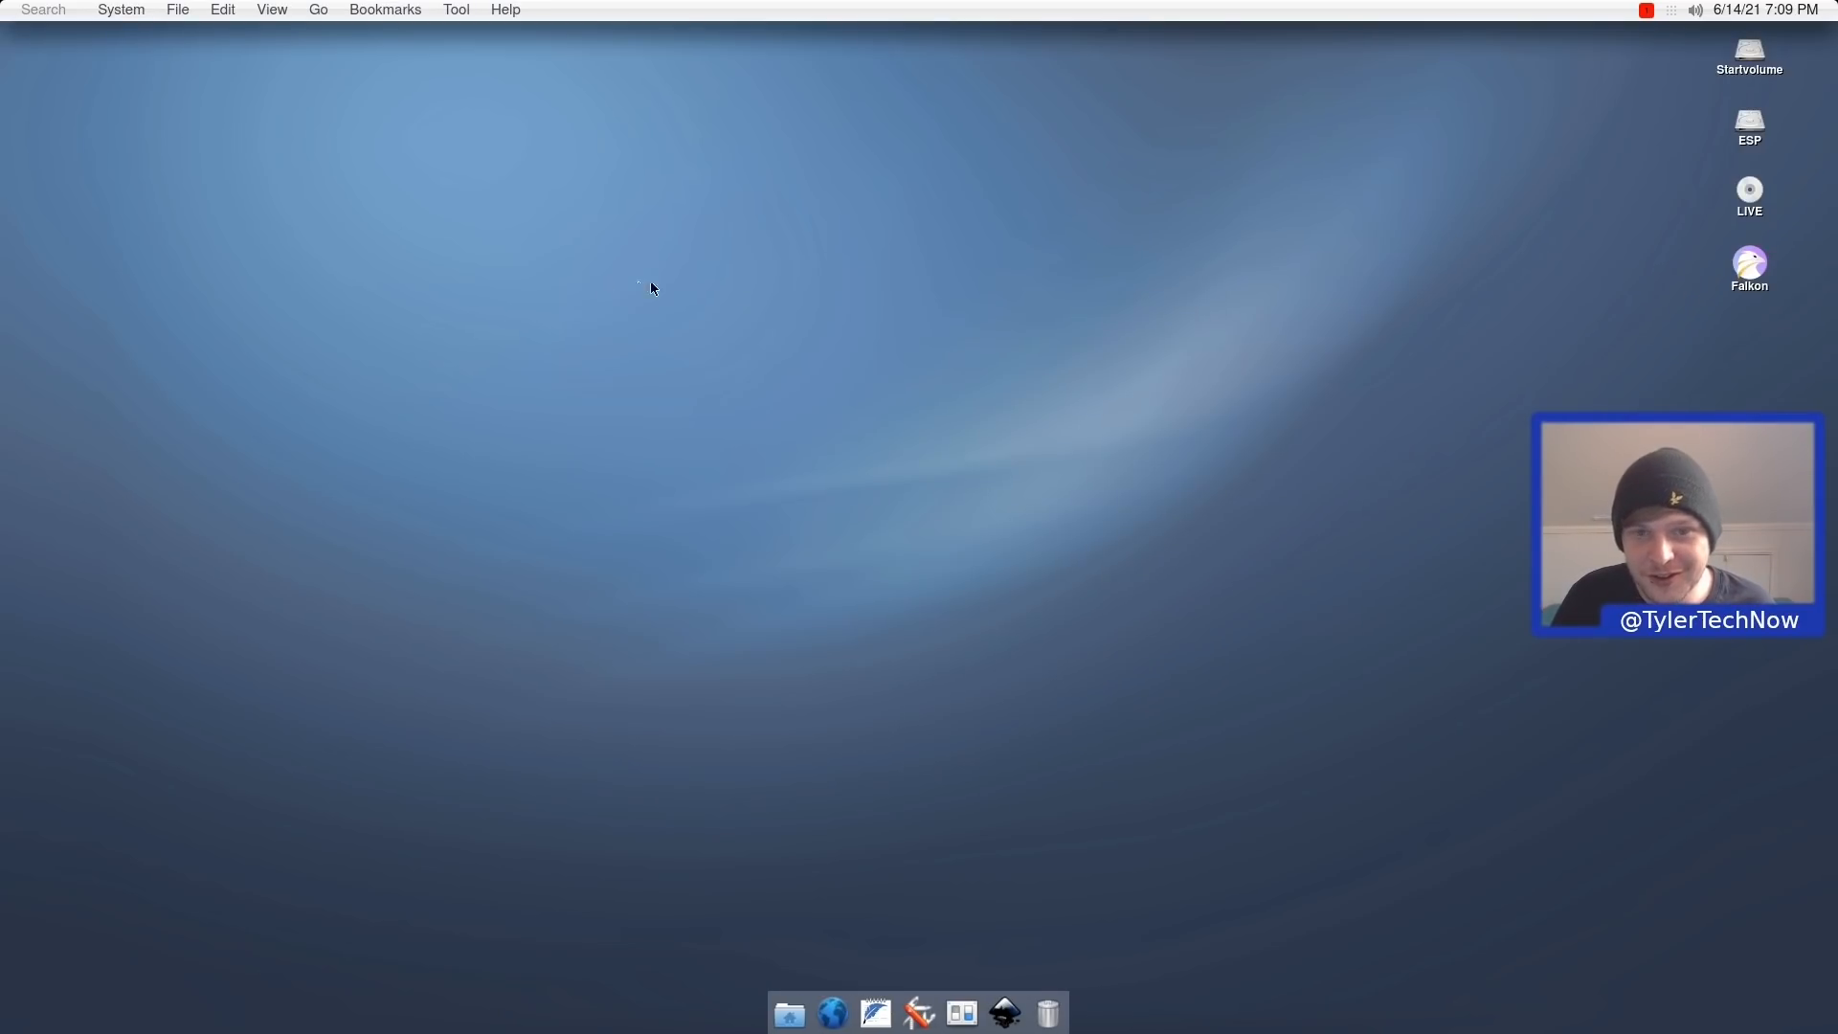
{"action": "left_click", "coordinate": [1748, 278]}
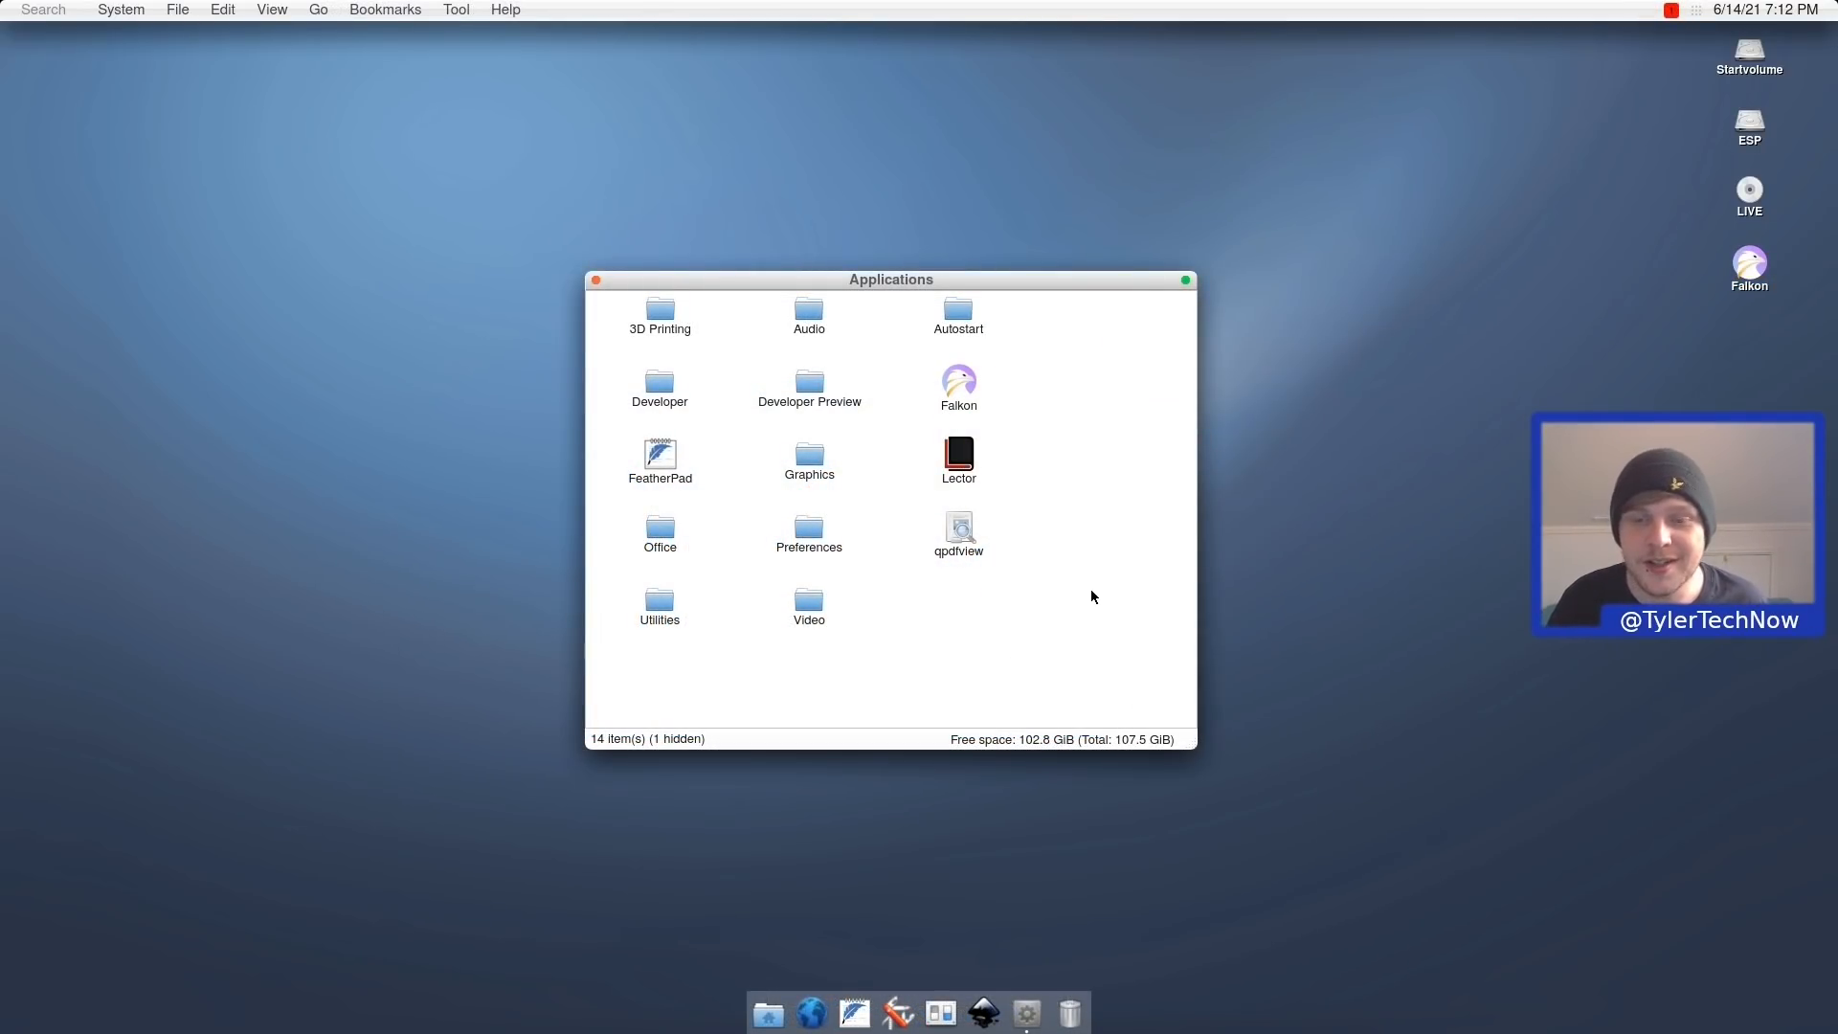
{"action": "double_click", "coordinate": [956, 329]}
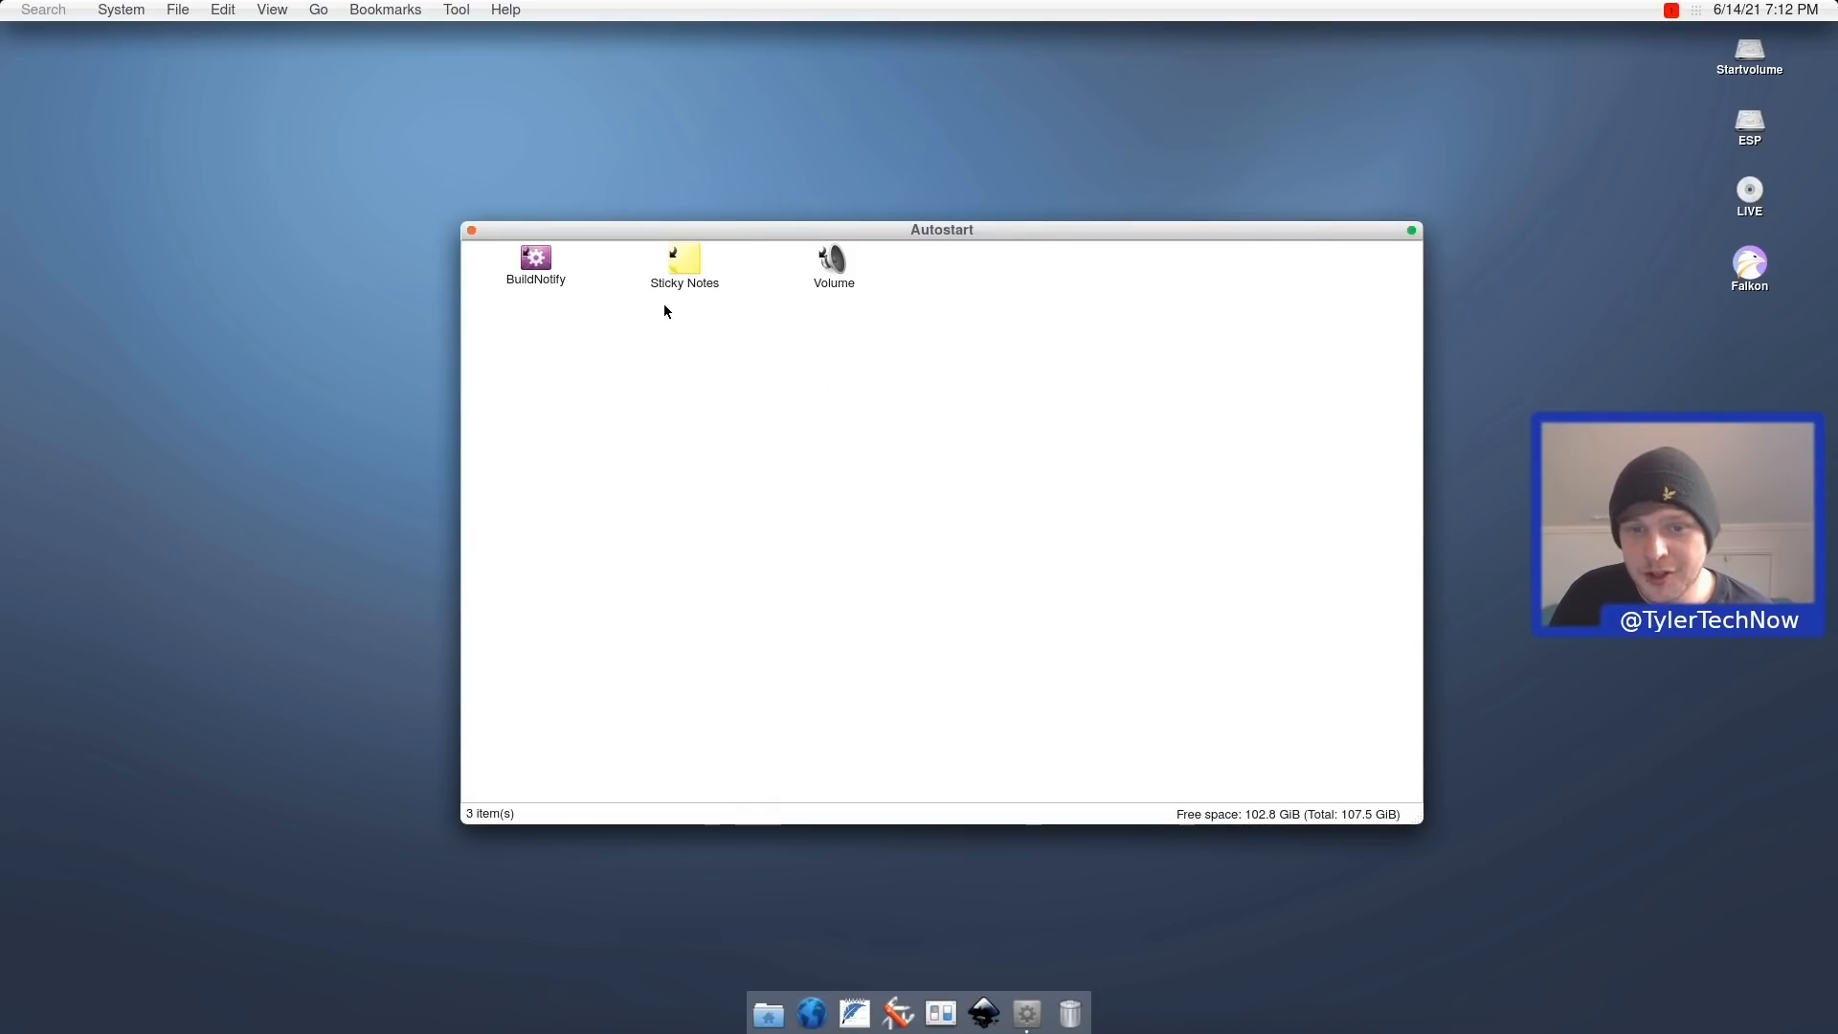
{"action": "right_click", "coordinate": [699, 253]}
{"action": "left_click", "coordinate": [682, 254]}
{"action": "right_click", "coordinate": [684, 256]}
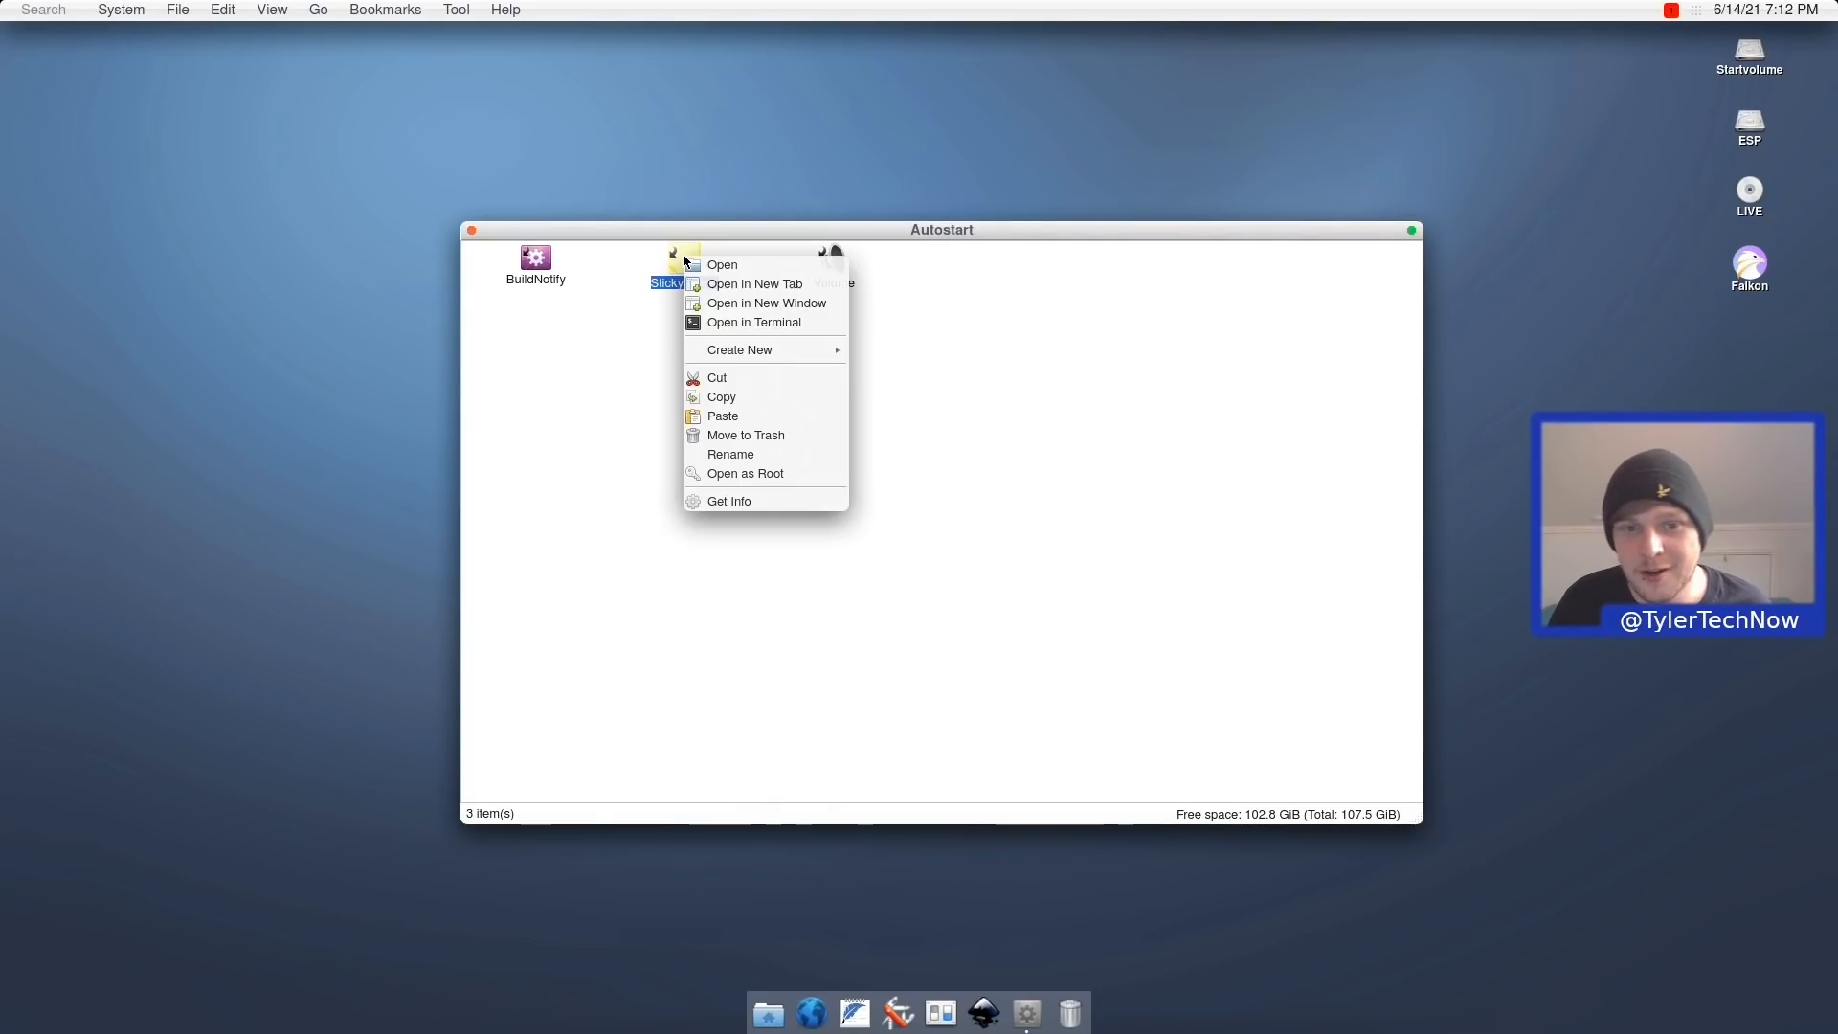
{"action": "left_click", "coordinate": [754, 284]}
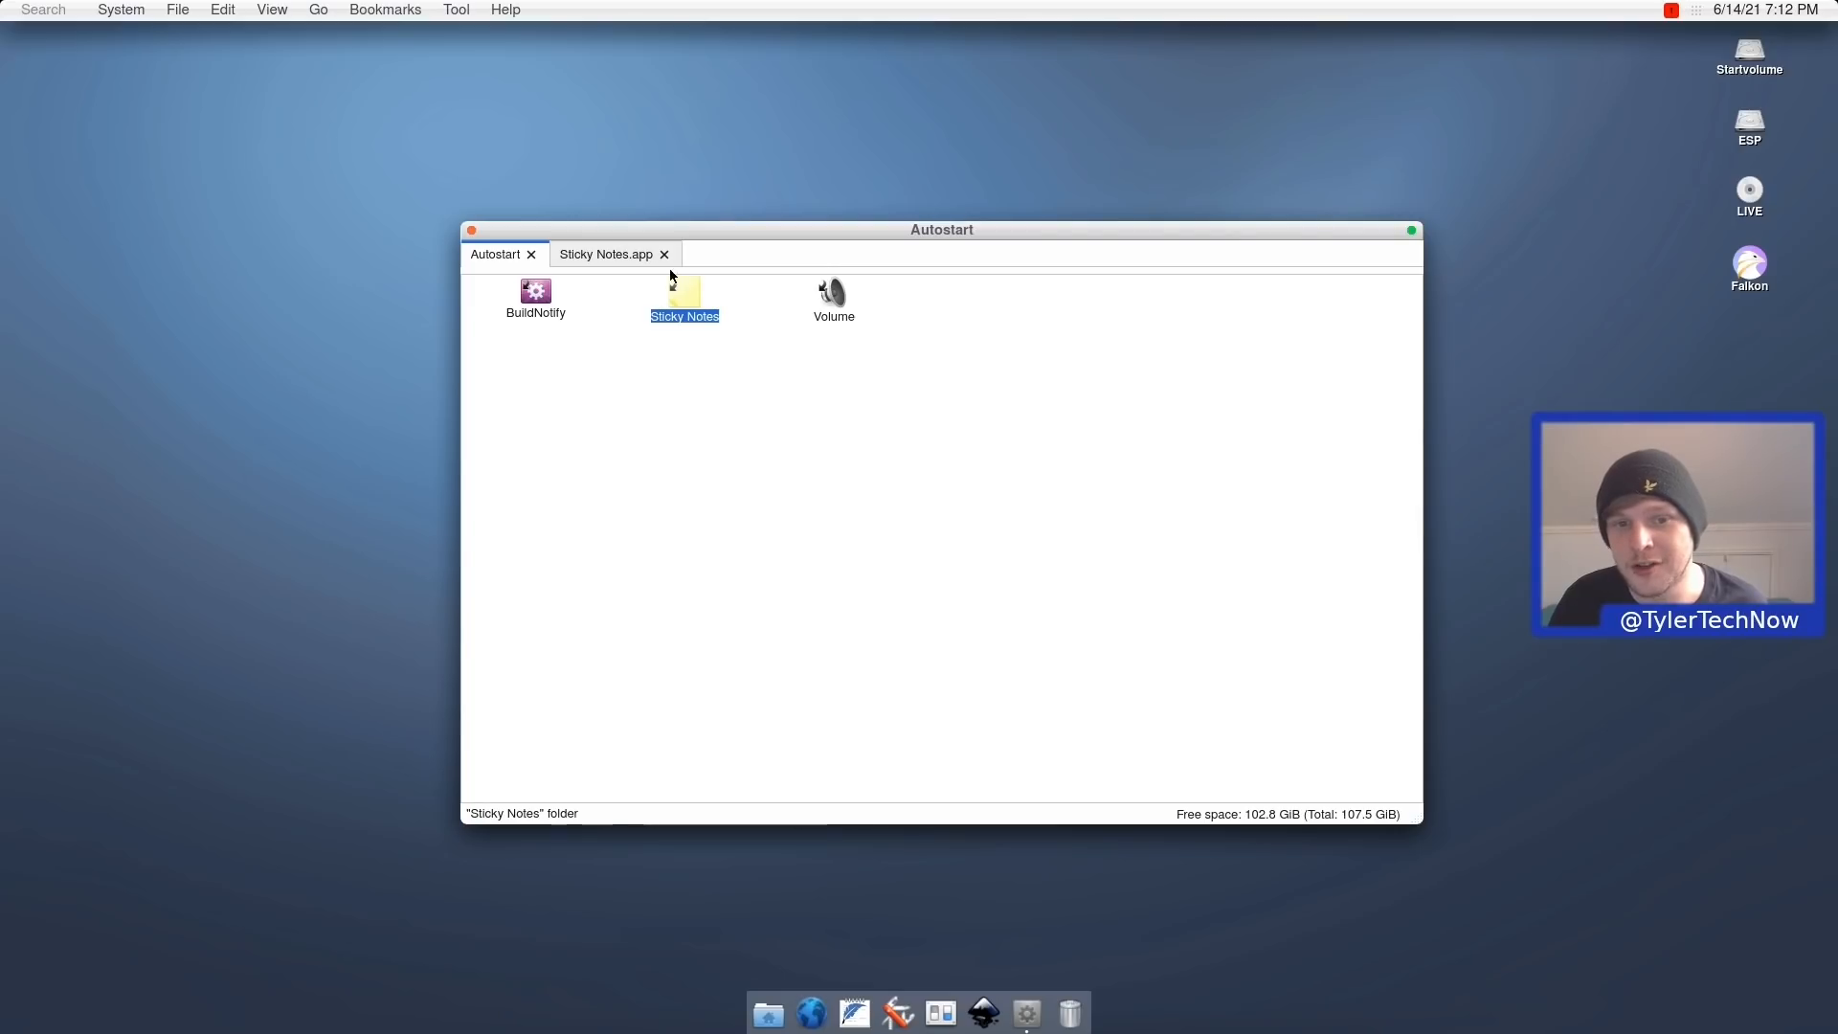
{"action": "left_click", "coordinate": [624, 255]}
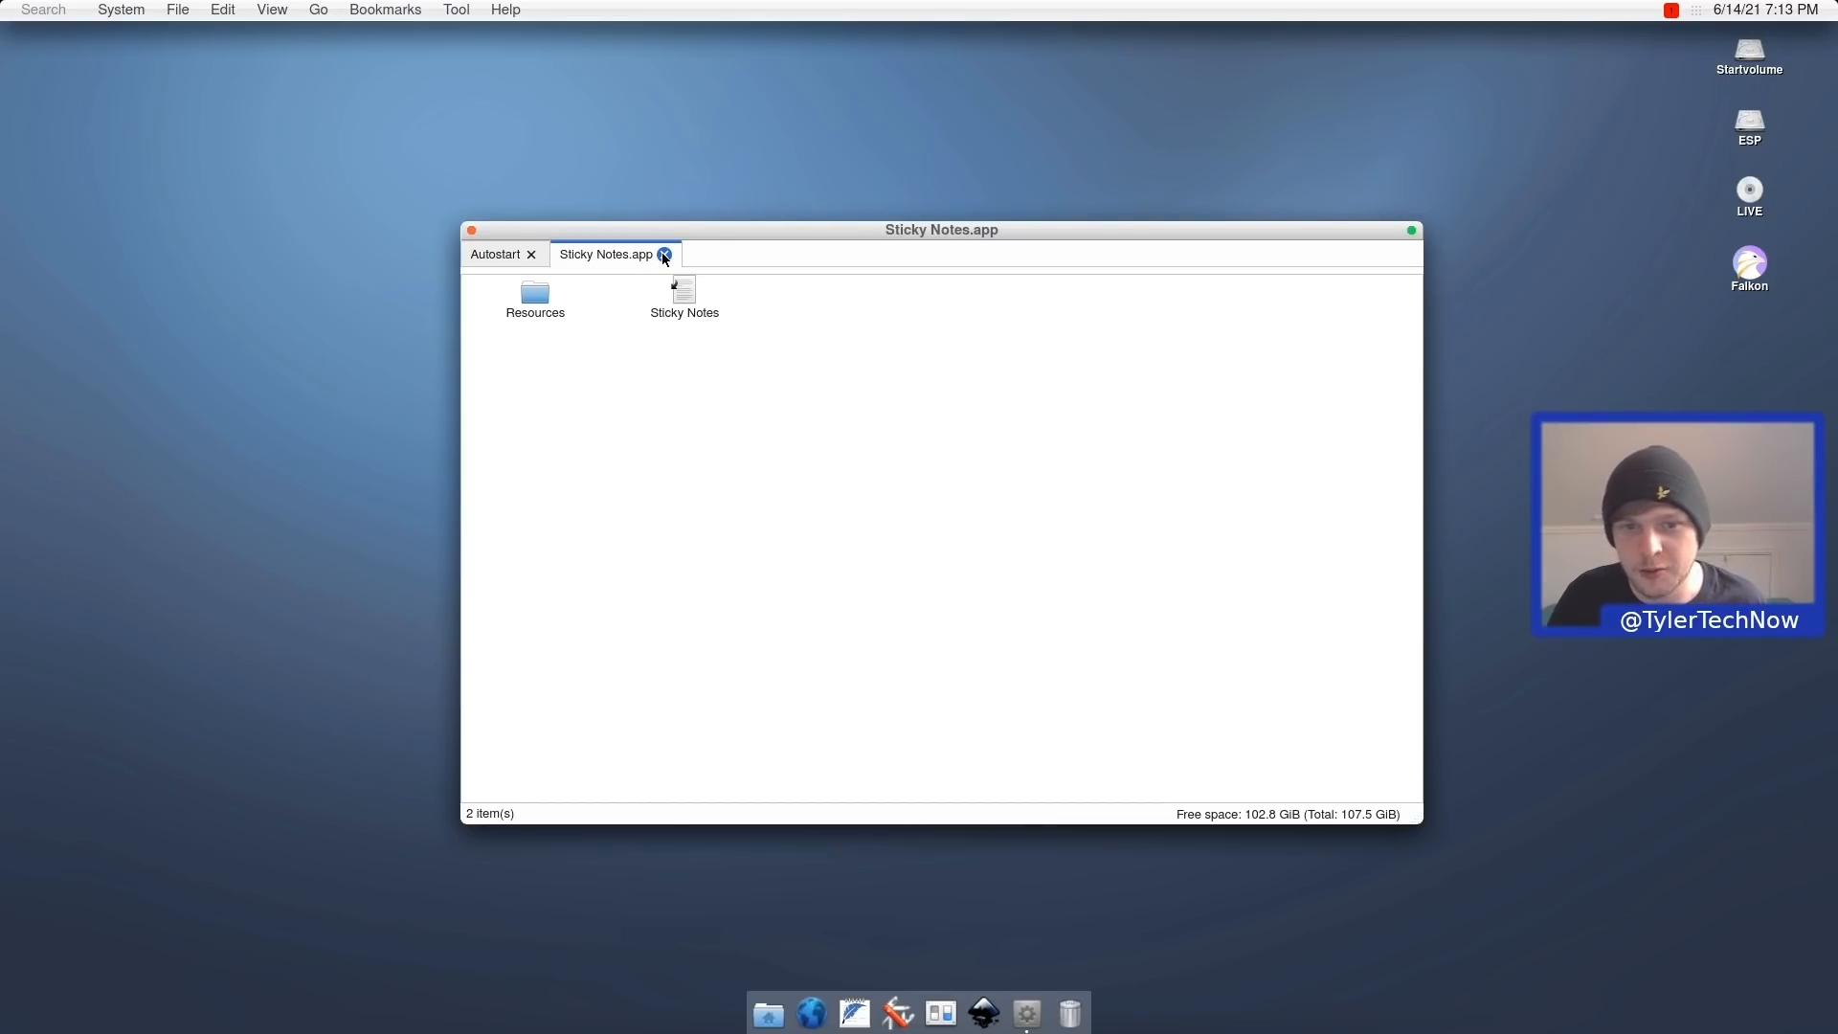
{"action": "left_click", "coordinate": [664, 253]}
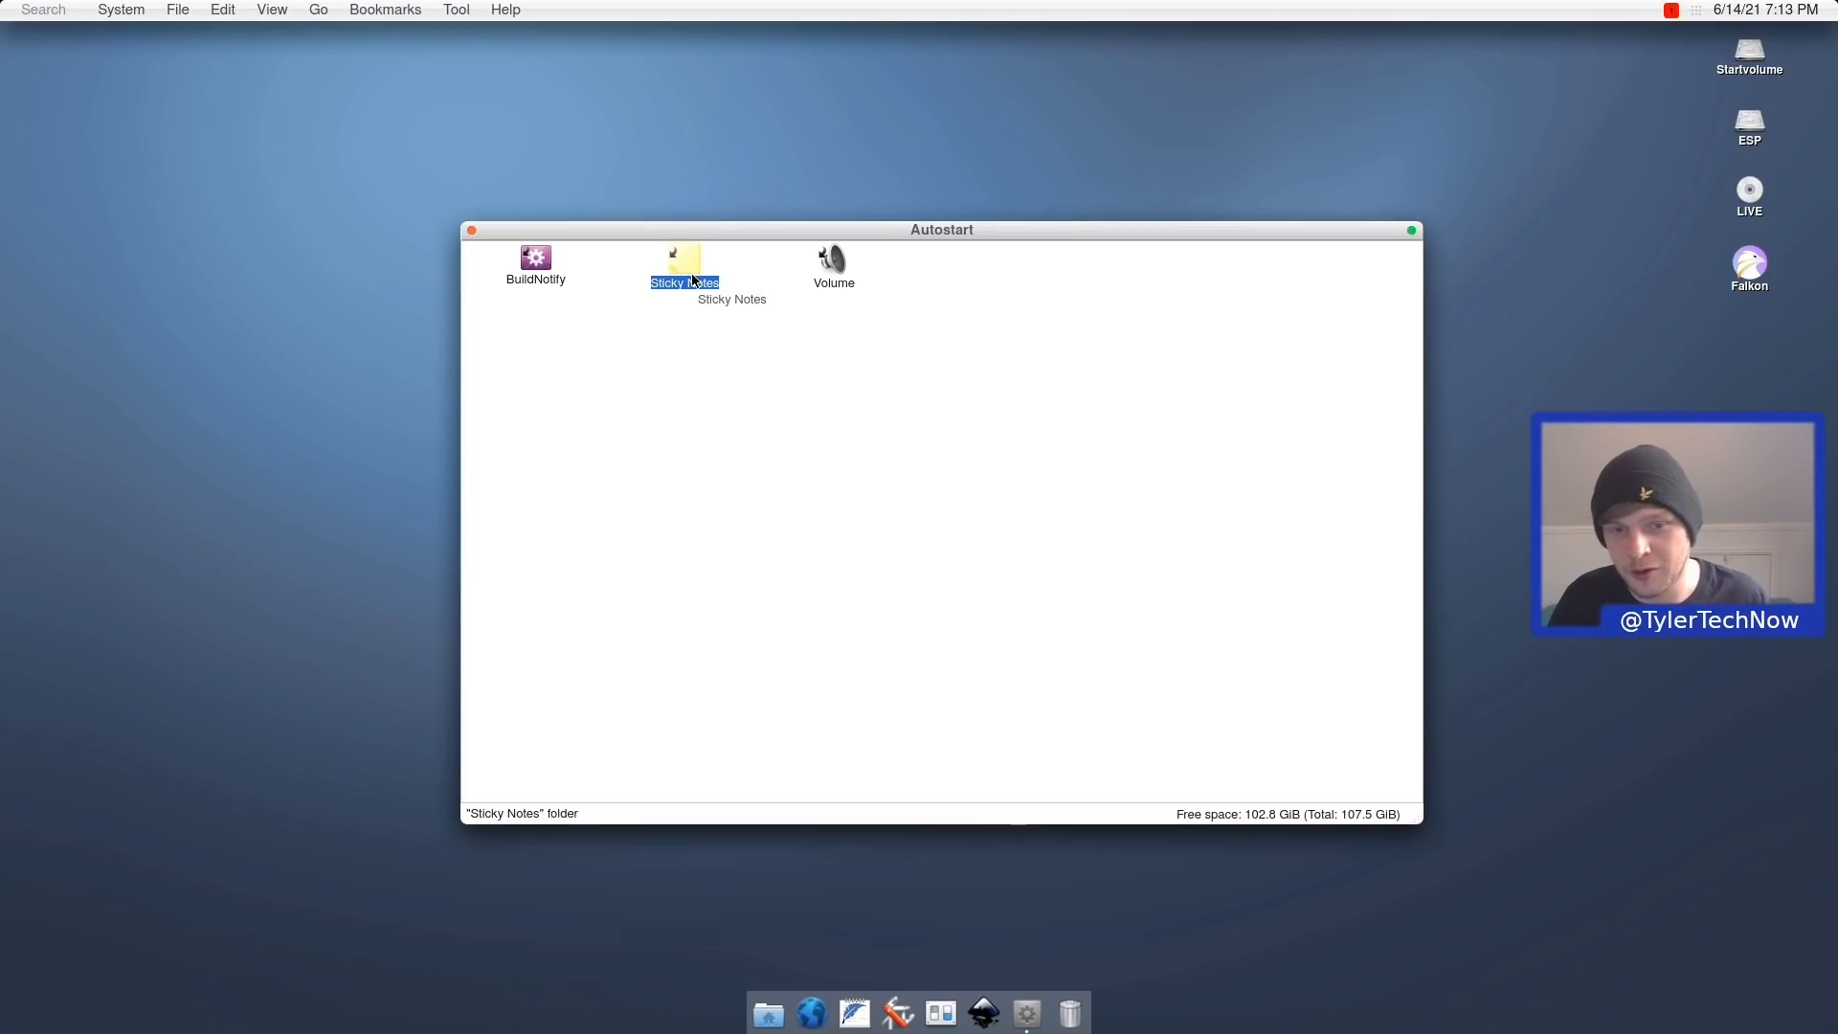
{"action": "right_click", "coordinate": [694, 279]}
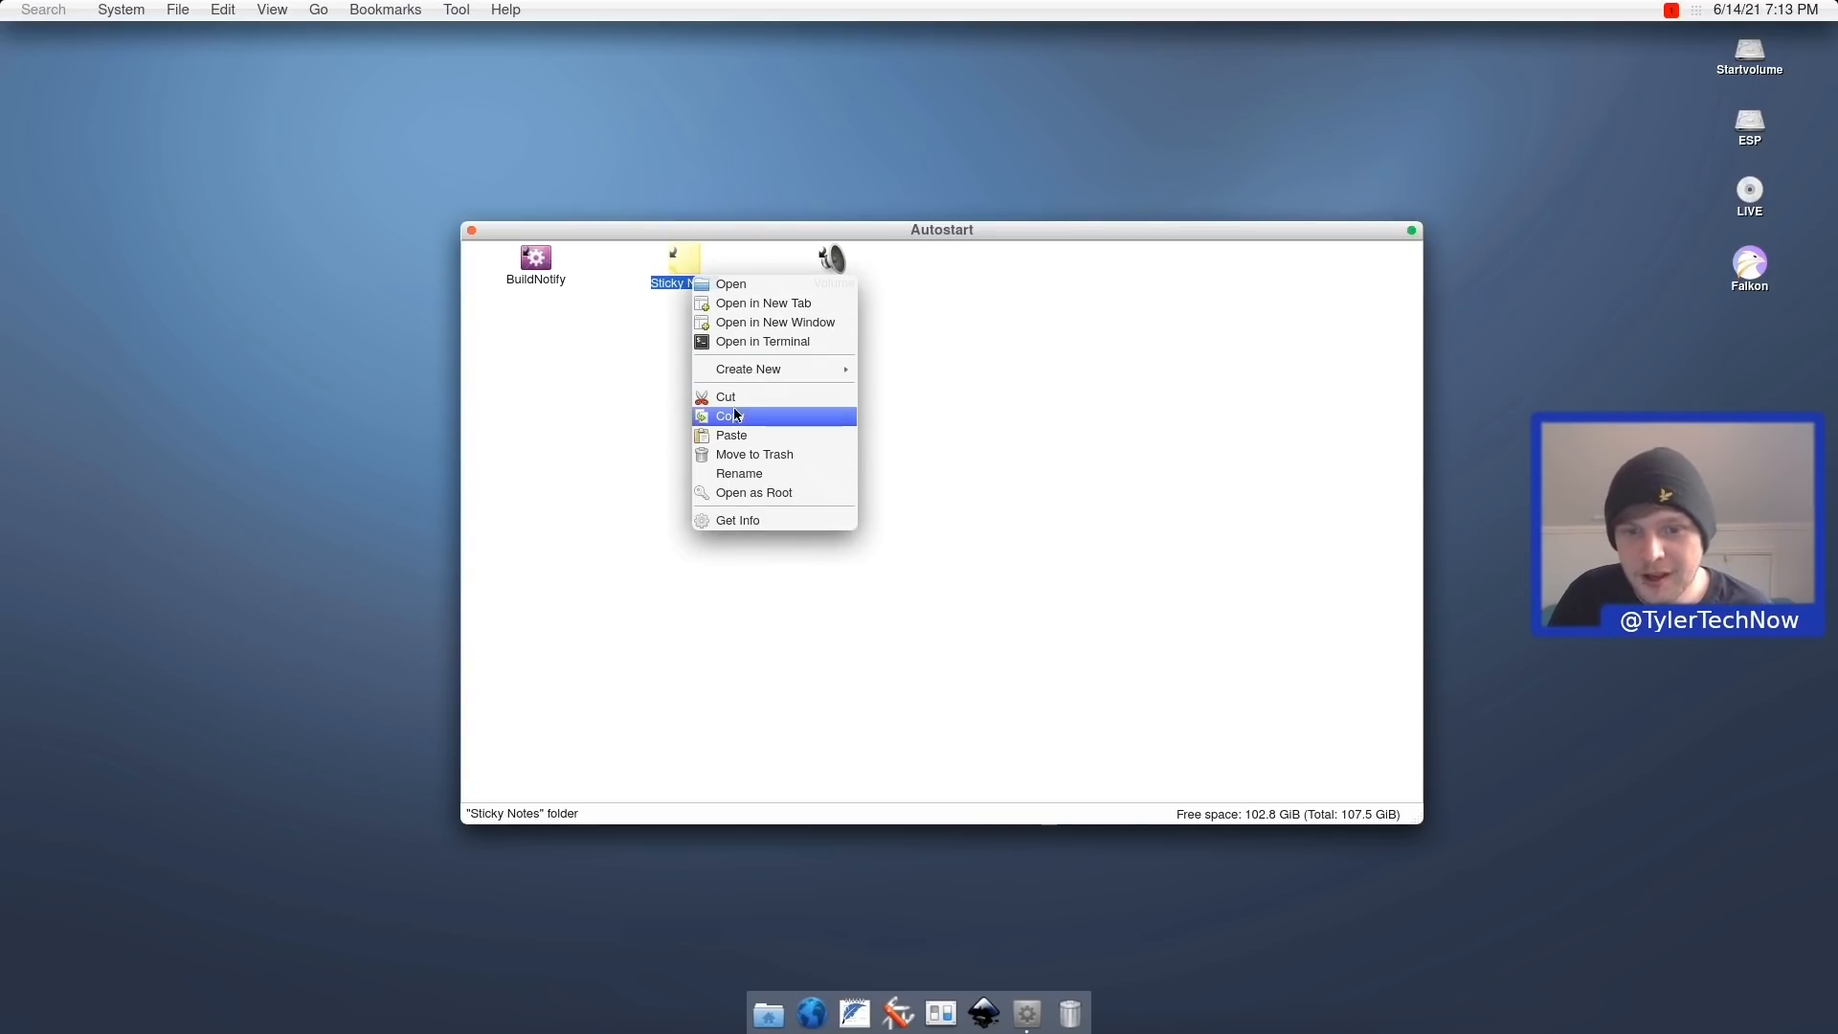
{"action": "left_click", "coordinate": [766, 456]}
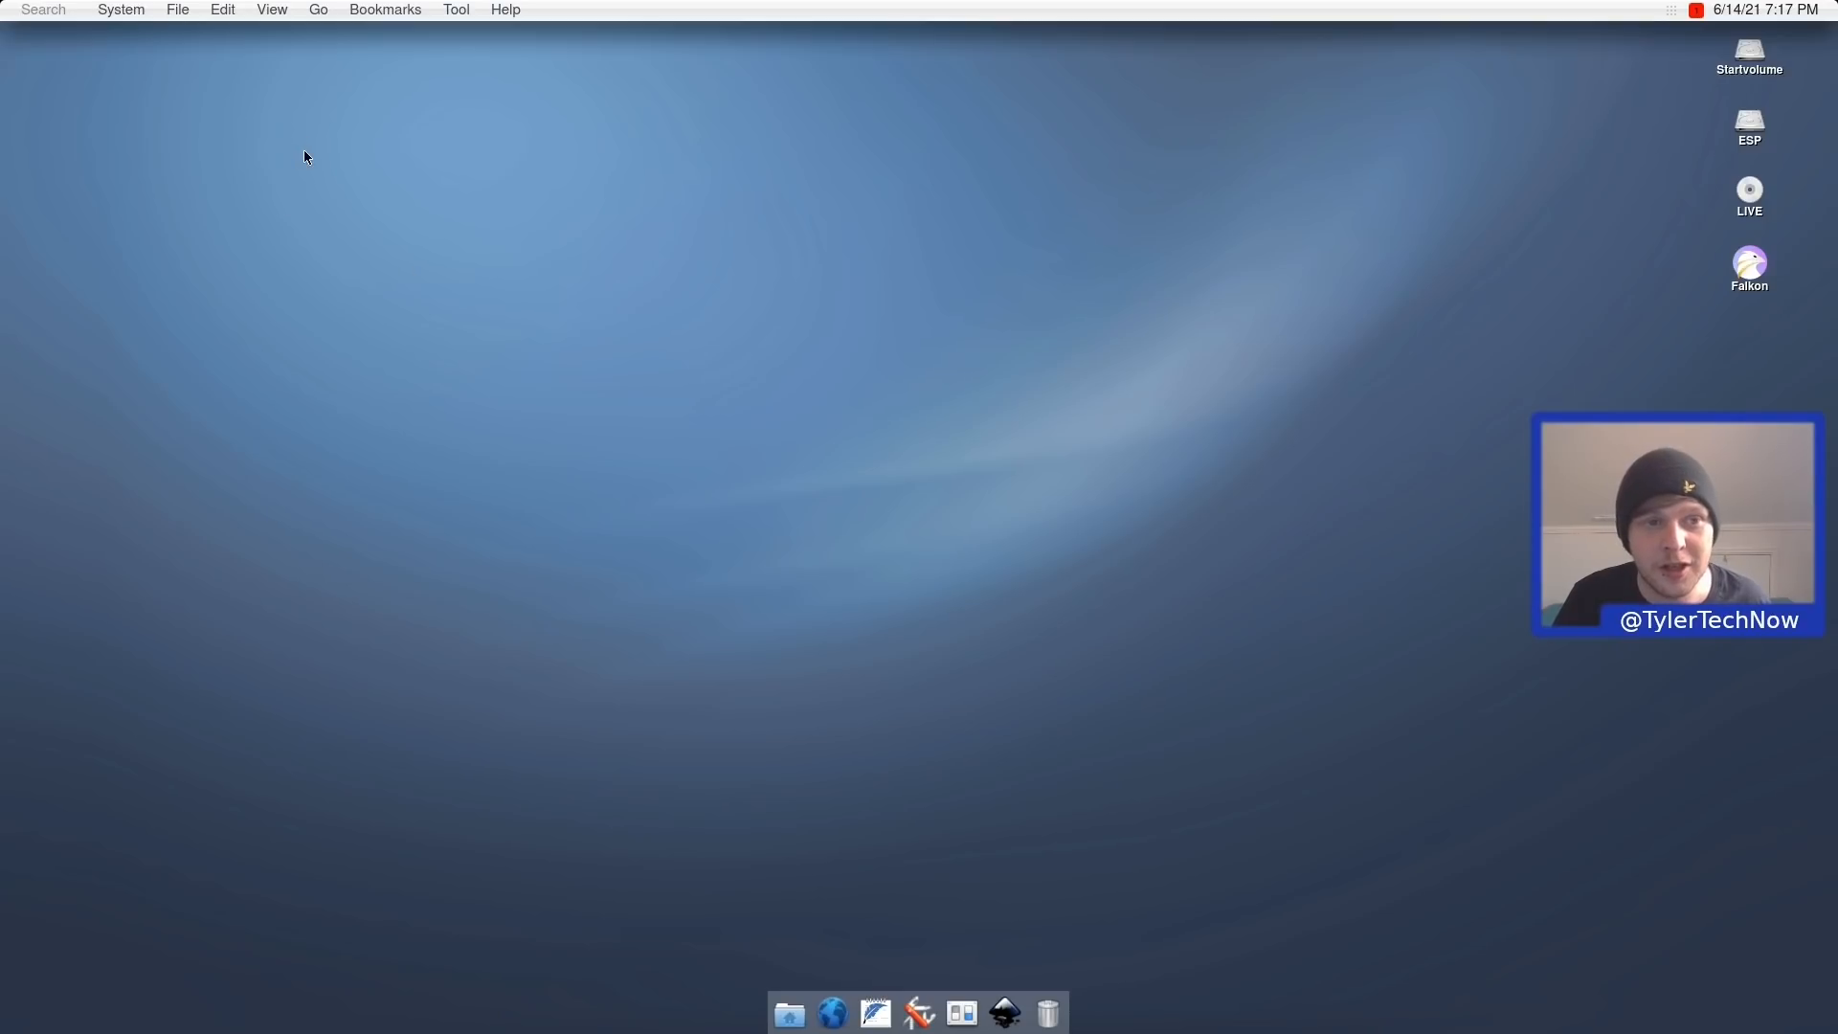
Log out from the System menu and sign back in with the username and password.
{"action": "left_click", "coordinate": [187, 8]}
{"action": "mouse_move", "coordinate": [131, 7]}
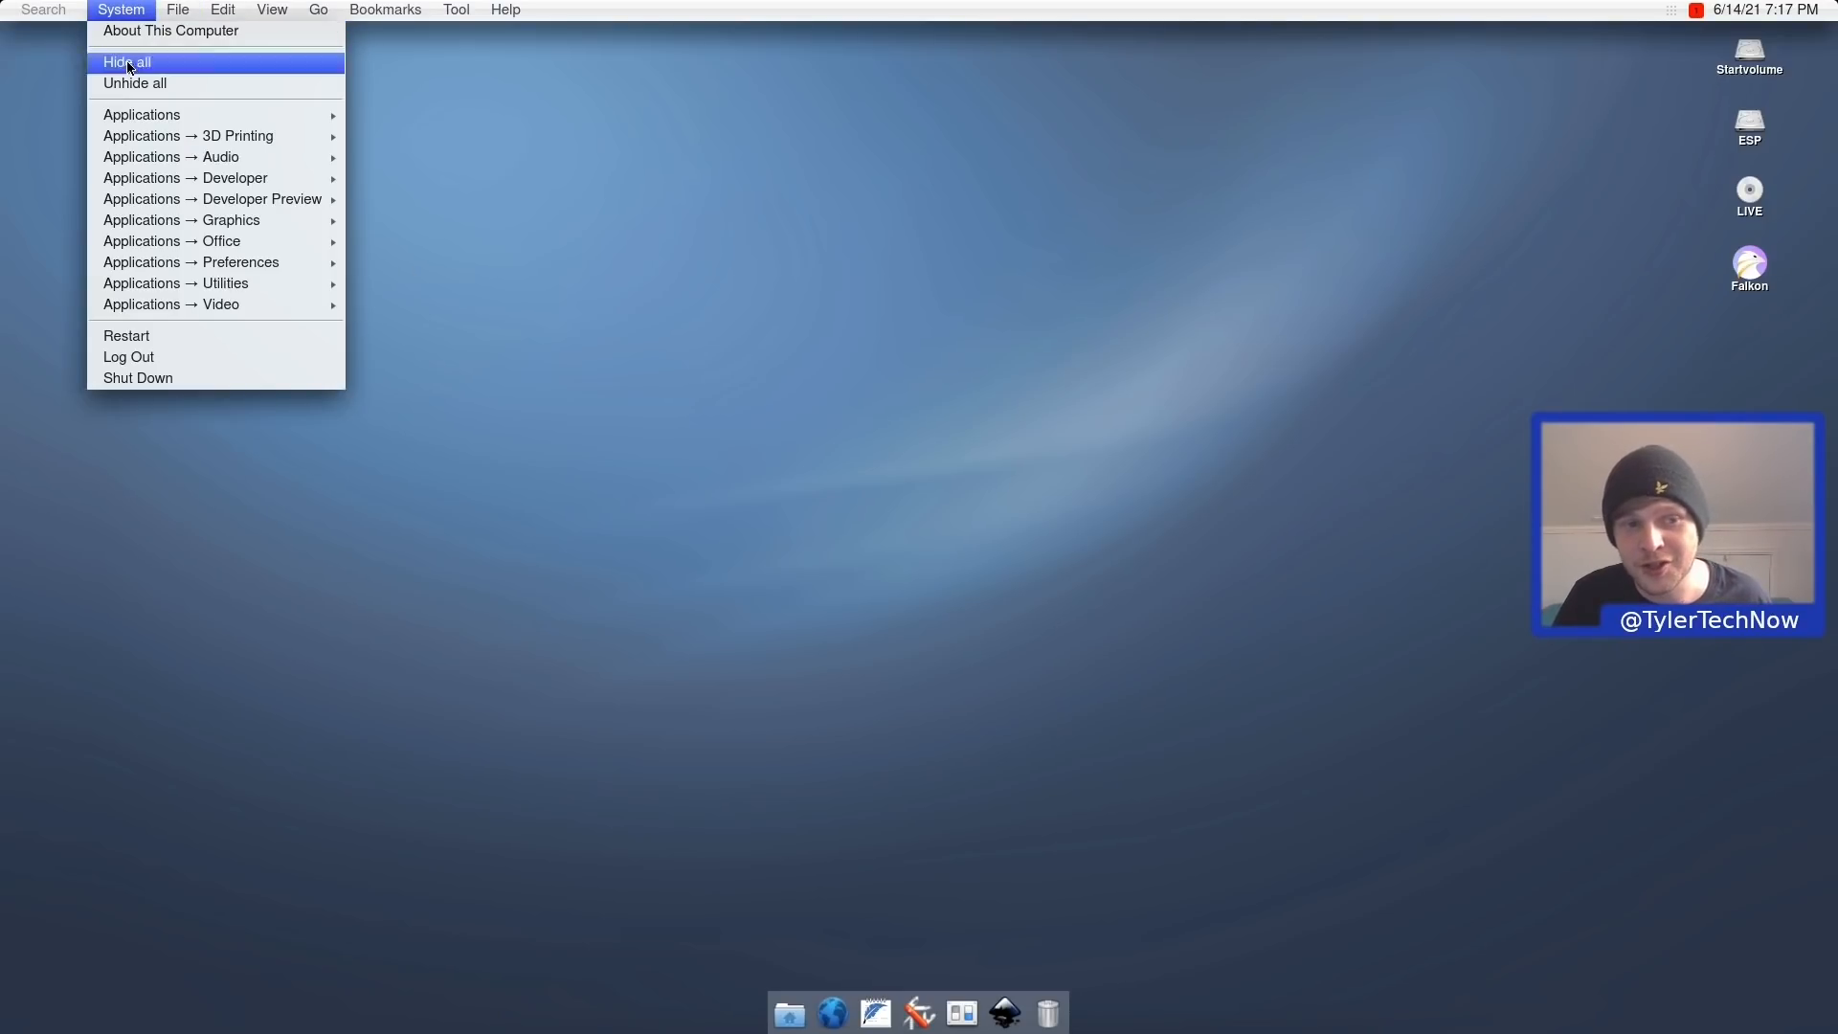
{"action": "left_click", "coordinate": [158, 358]}
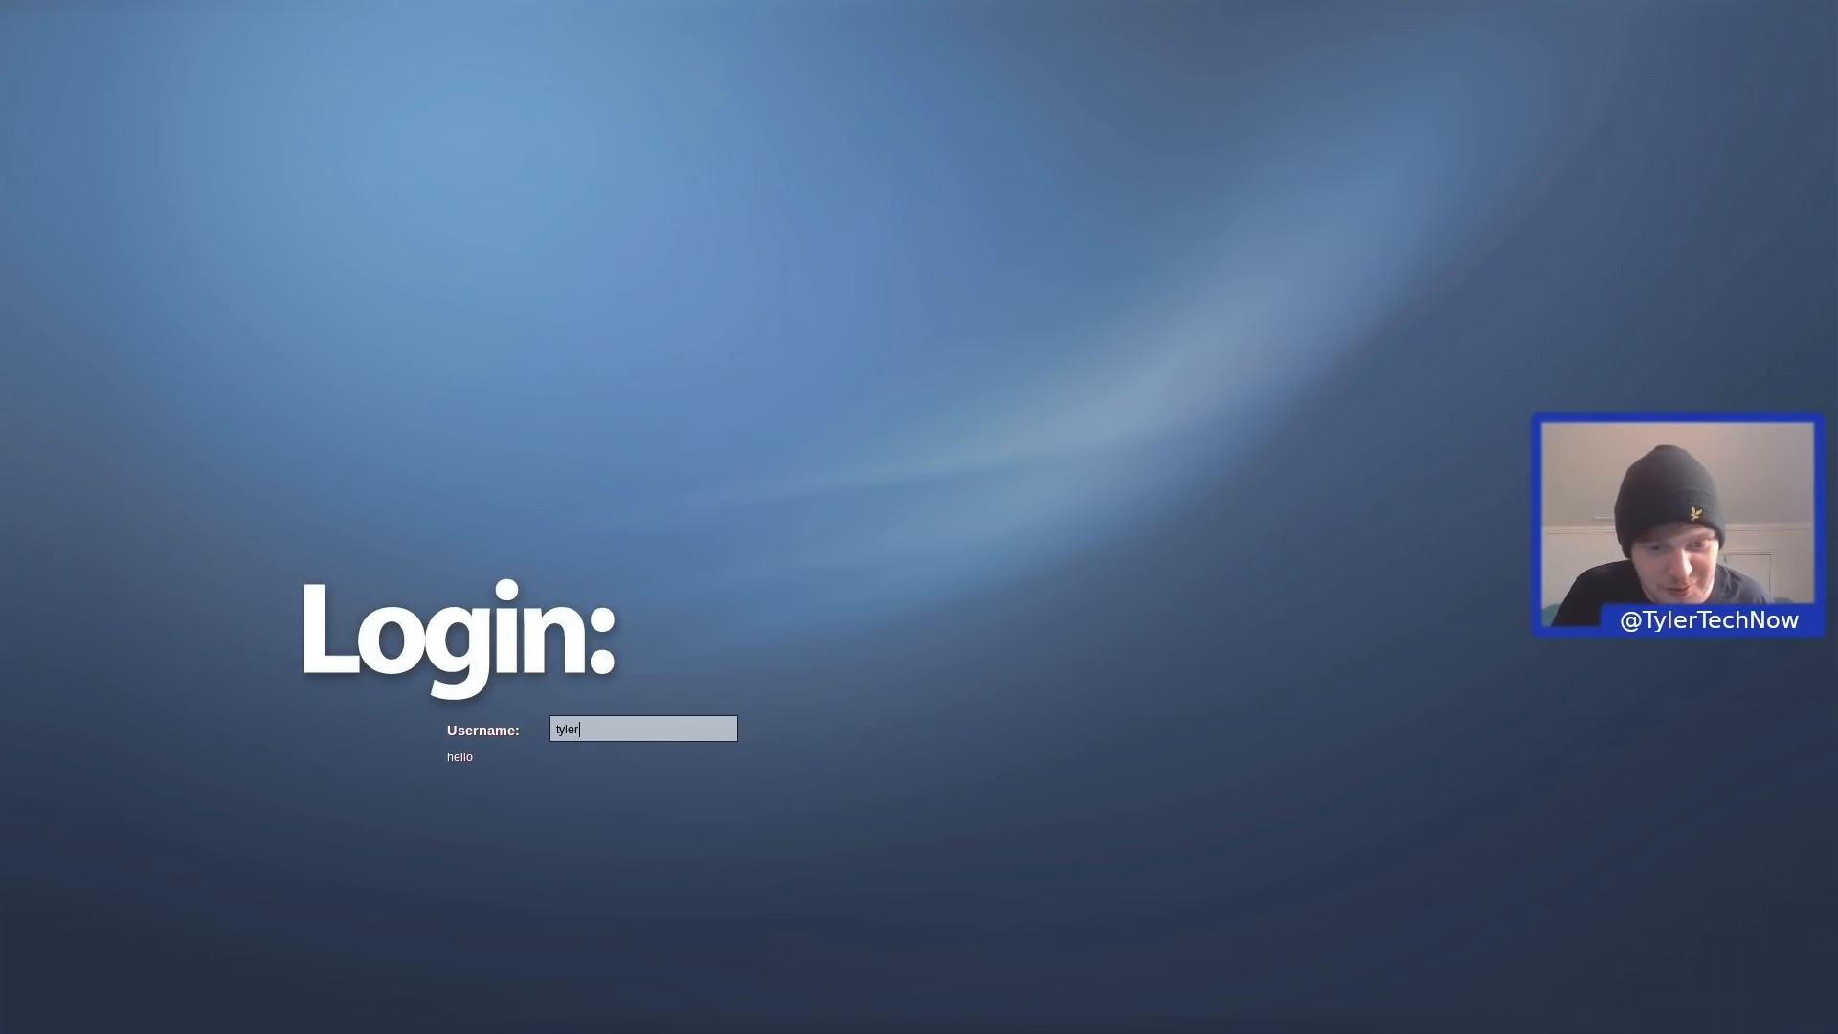
{"action": "key", "text": "Return"}
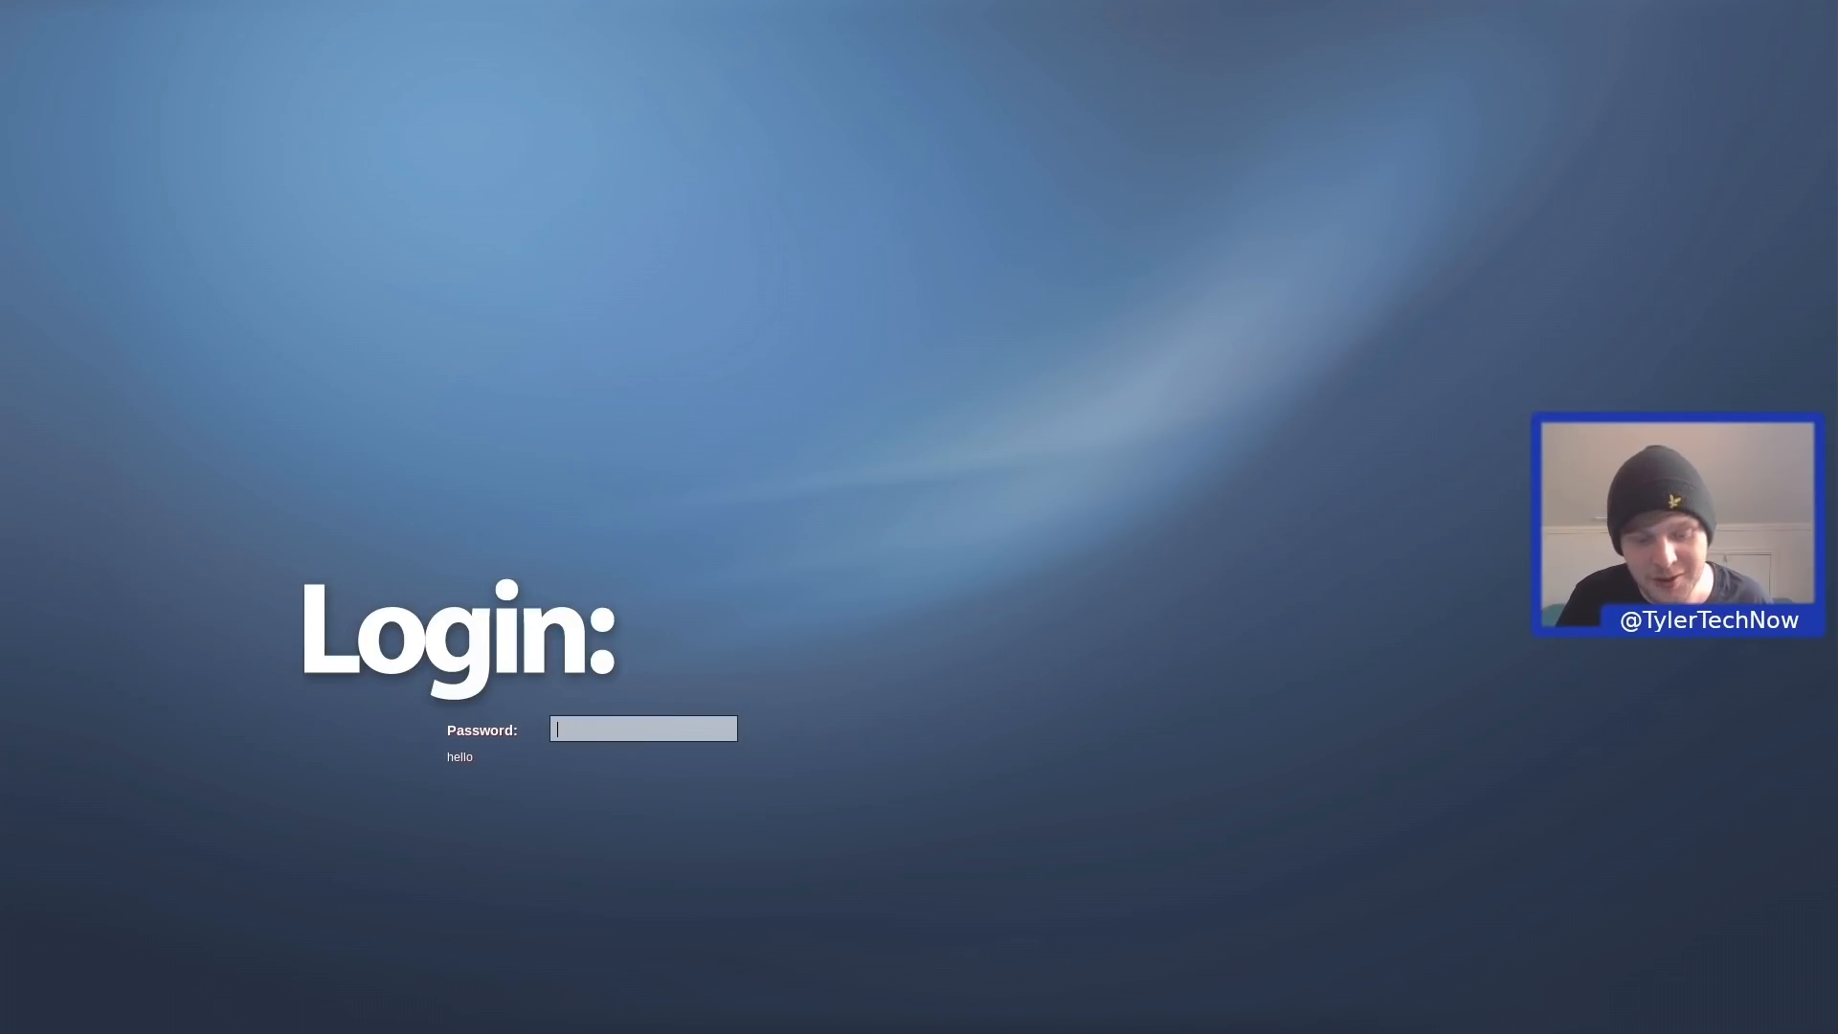
{"action": "type", "text": "hello"}
{"action": "key", "text": "Return"}
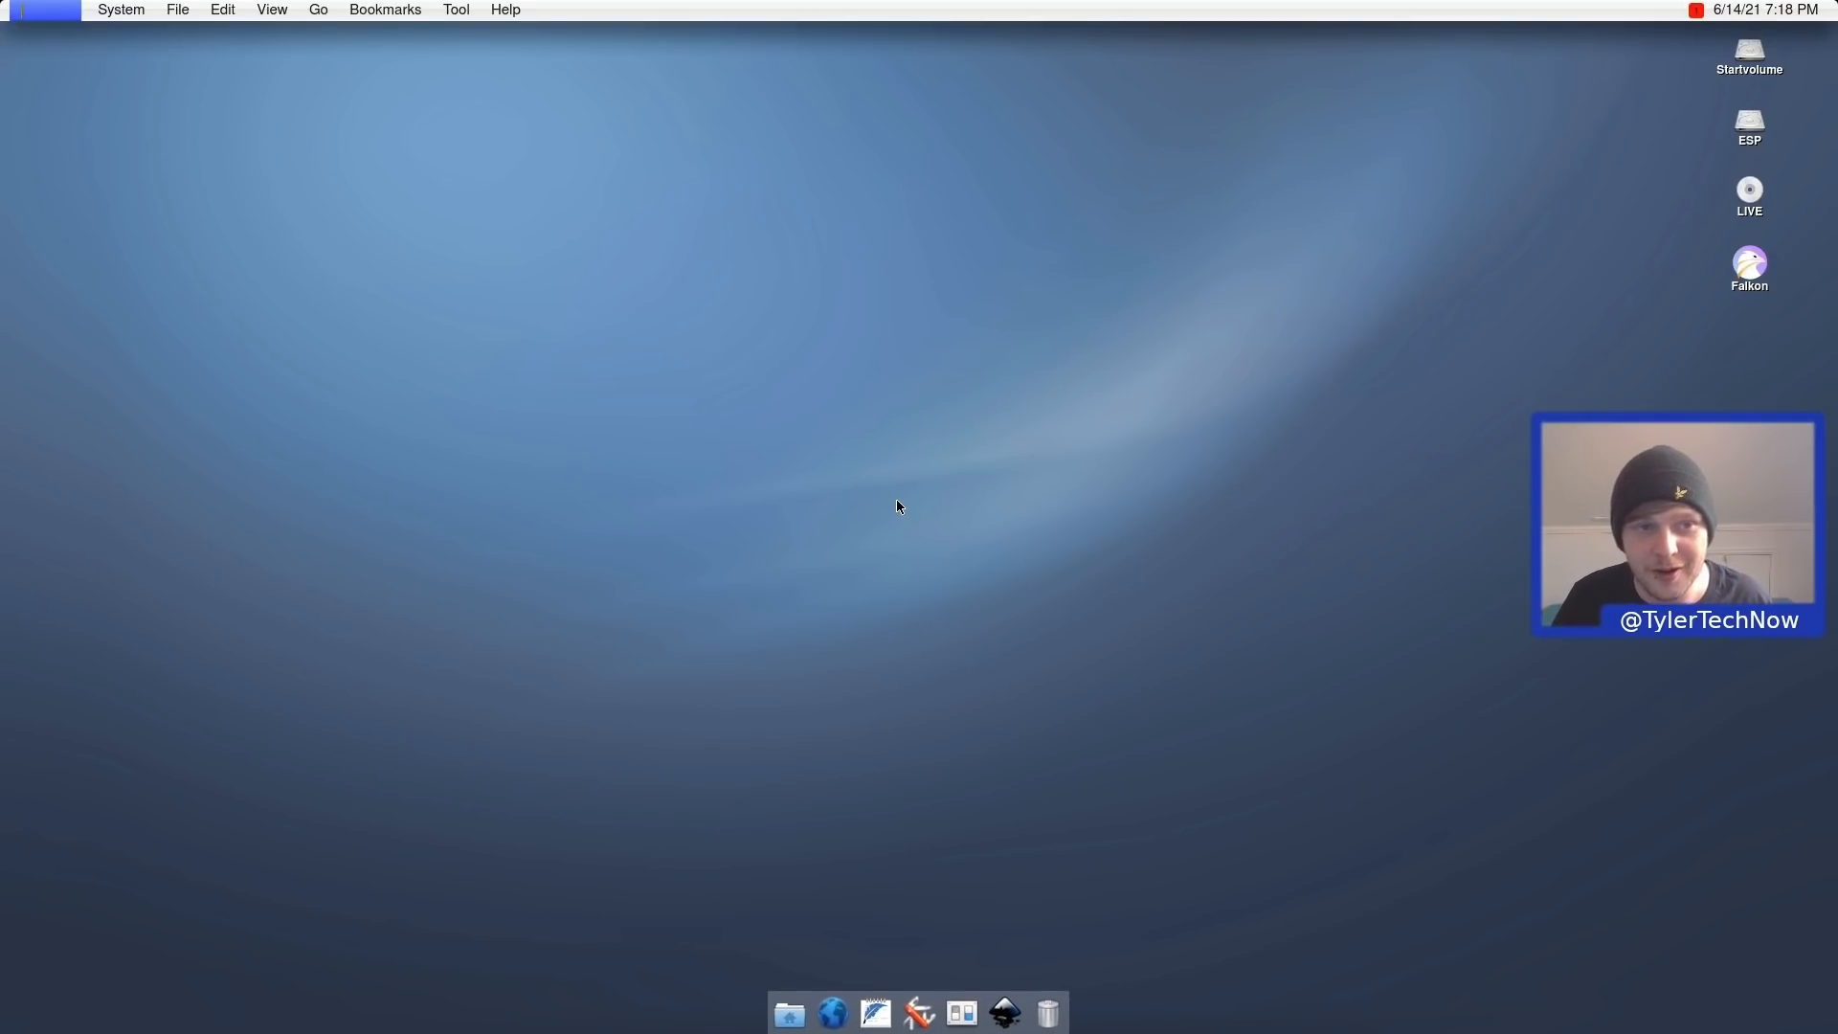
{"action": "left_click", "coordinate": [177, 10]}
{"action": "mouse_move", "coordinate": [120, 10]}
{"action": "mouse_move", "coordinate": [142, 143]}
{"action": "mouse_move", "coordinate": [174, 288]}
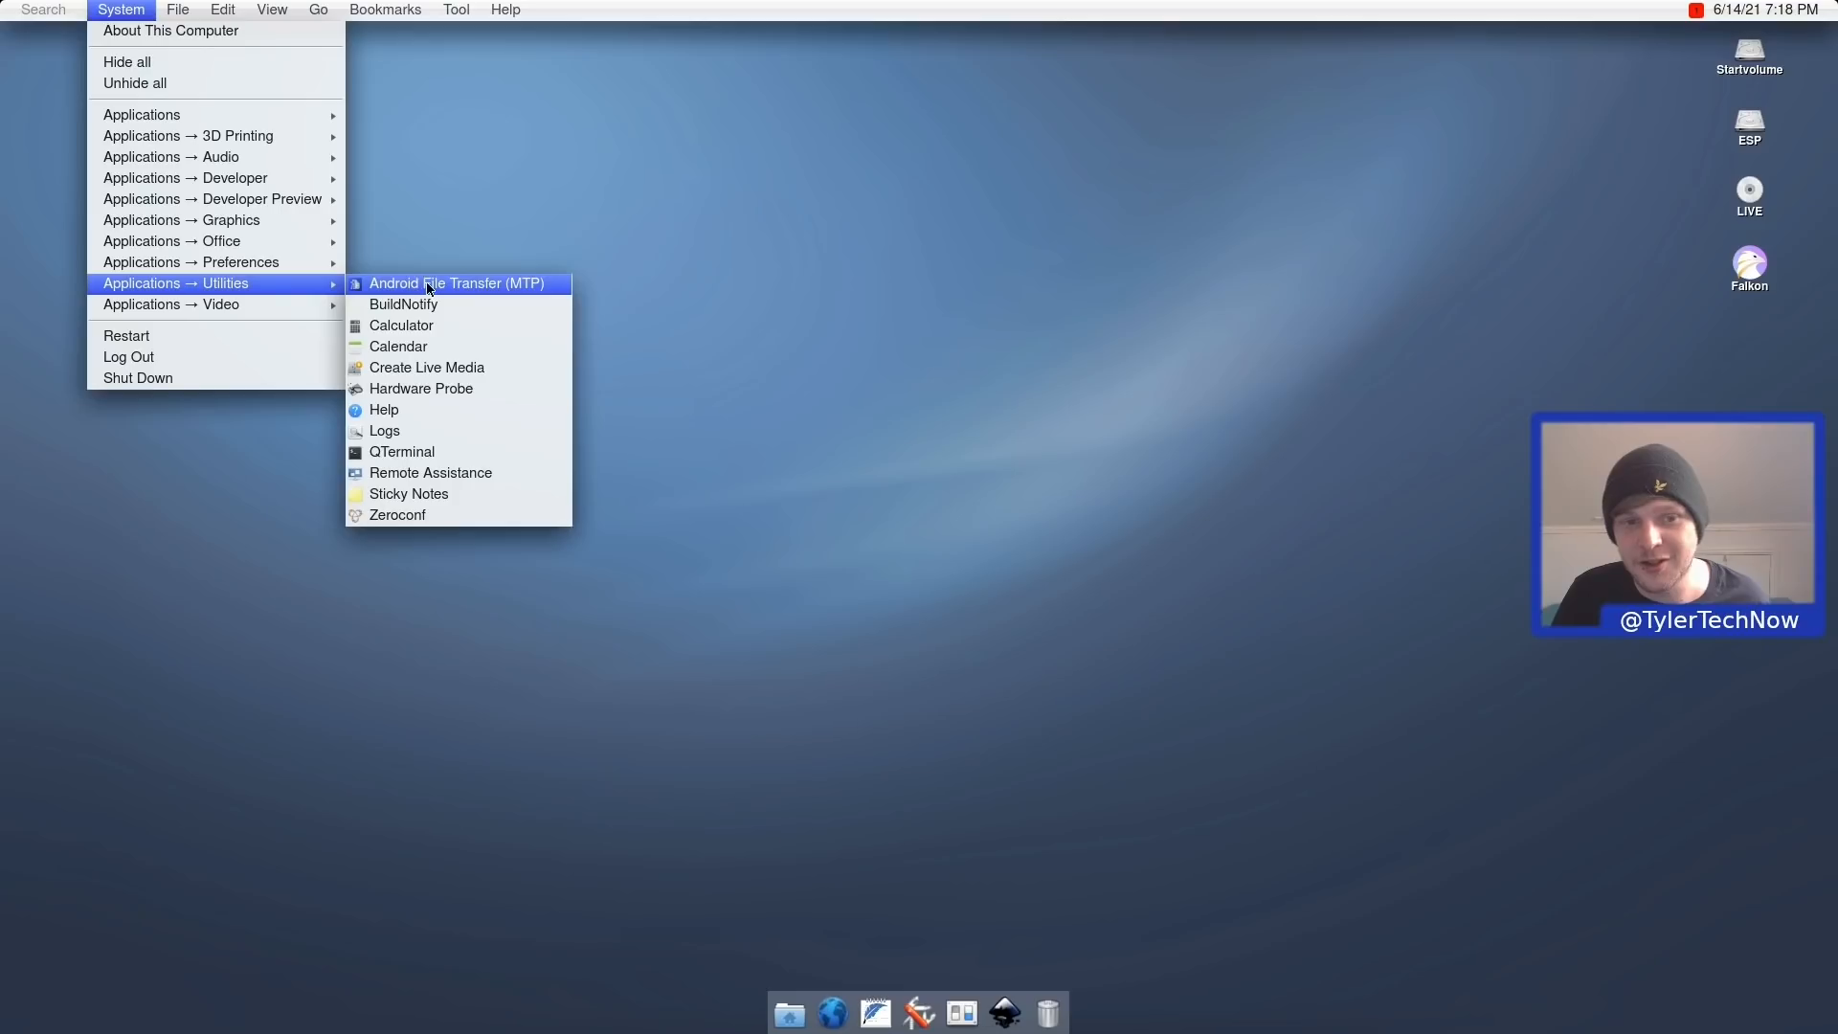
{"action": "left_click", "coordinate": [426, 494]}
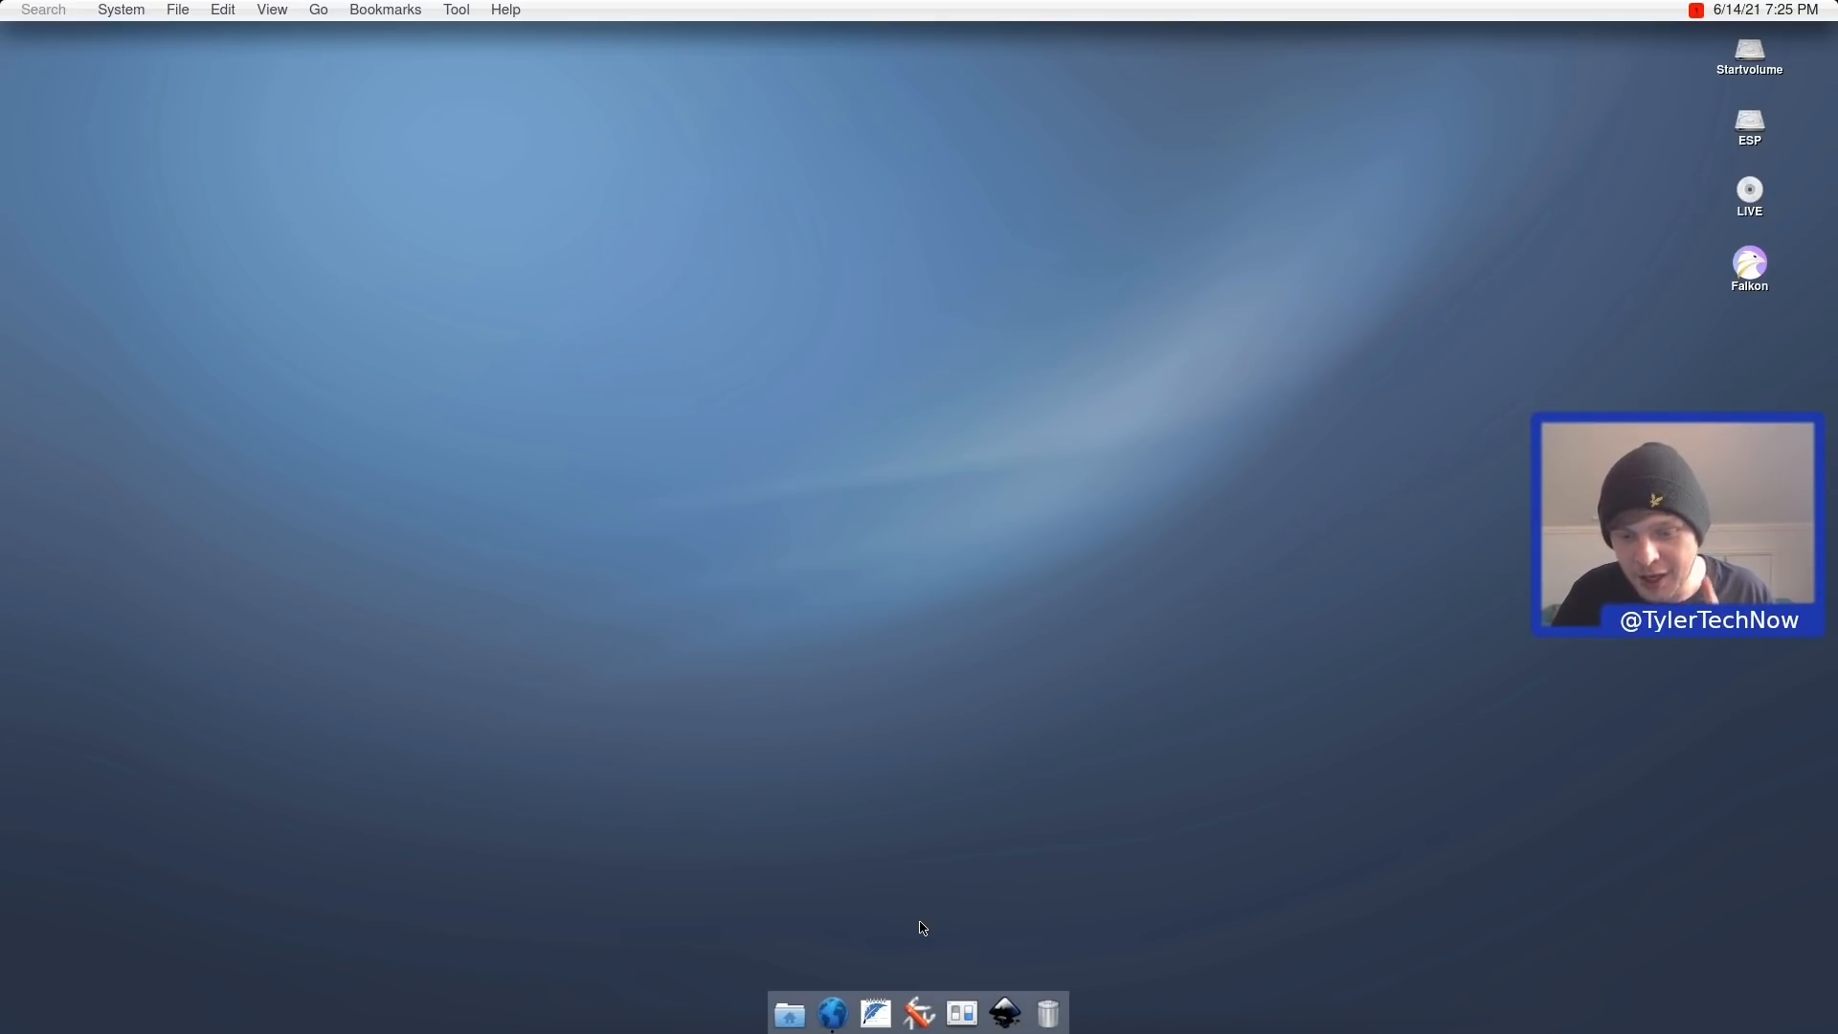
Launch Falkon from the dock's globe icon, opening the helloSystem documentation page.
{"action": "left_click", "coordinate": [834, 1017]}
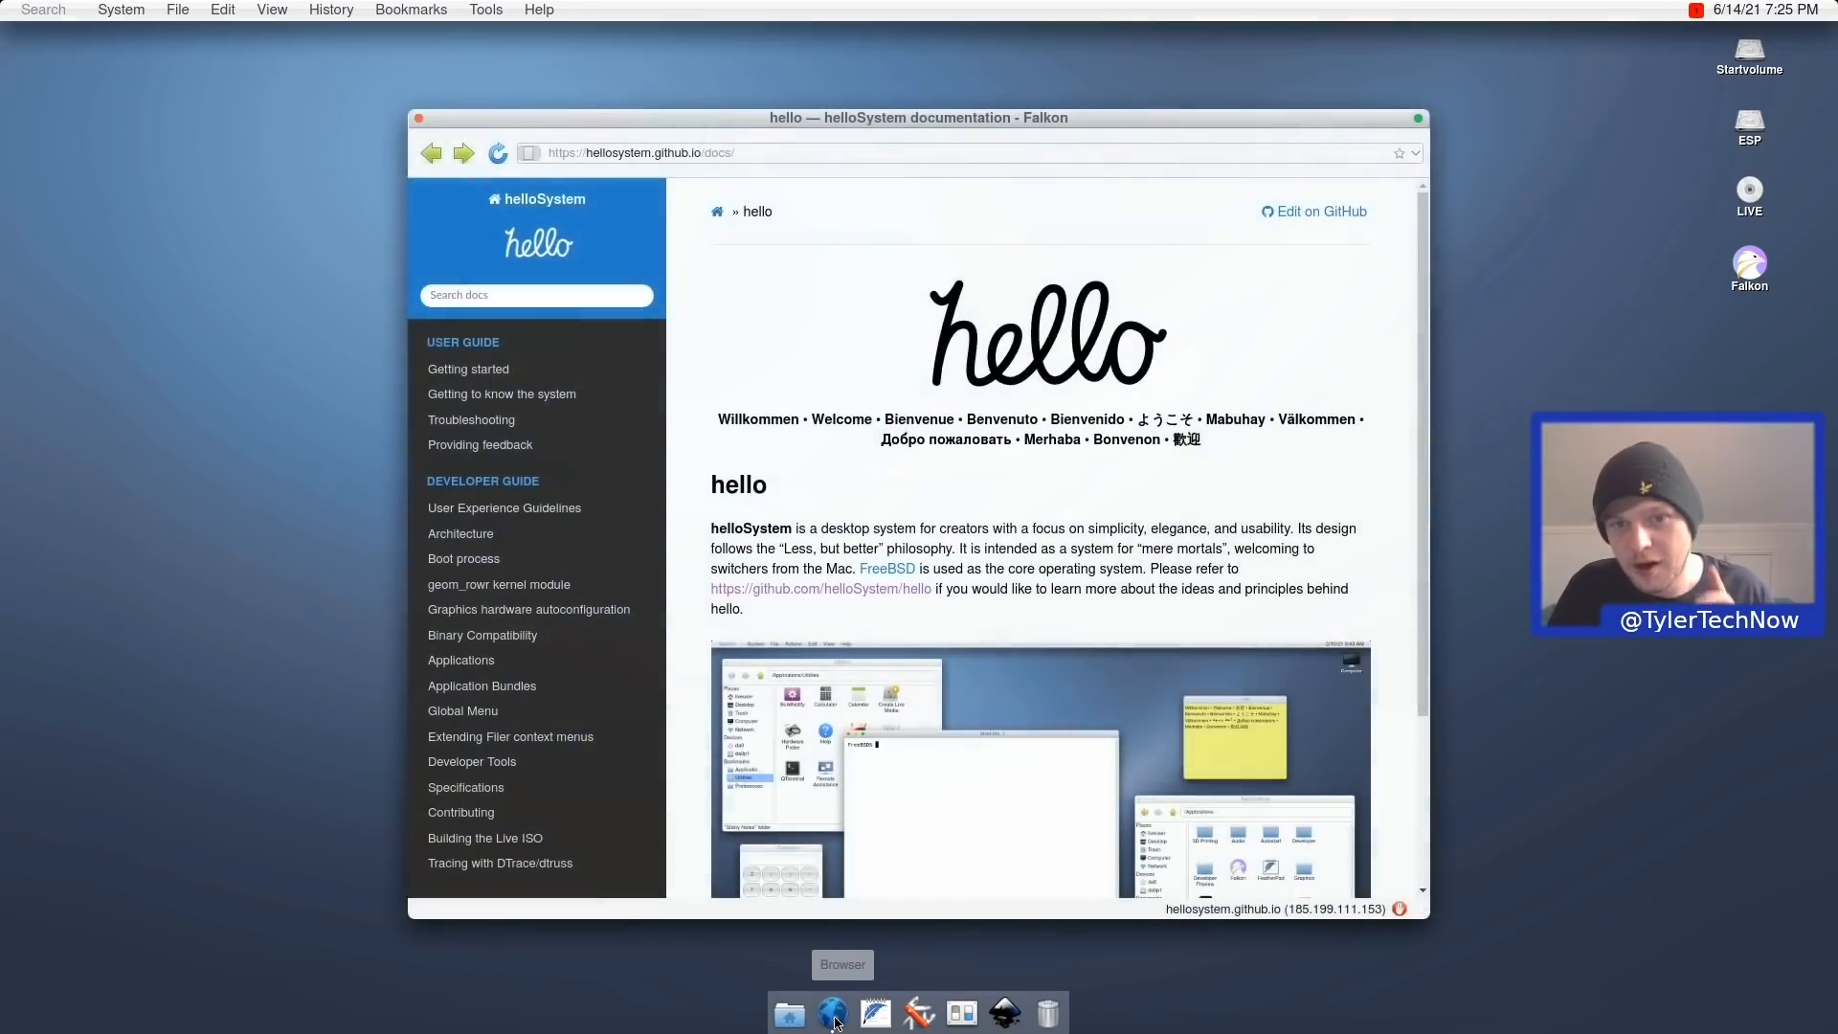